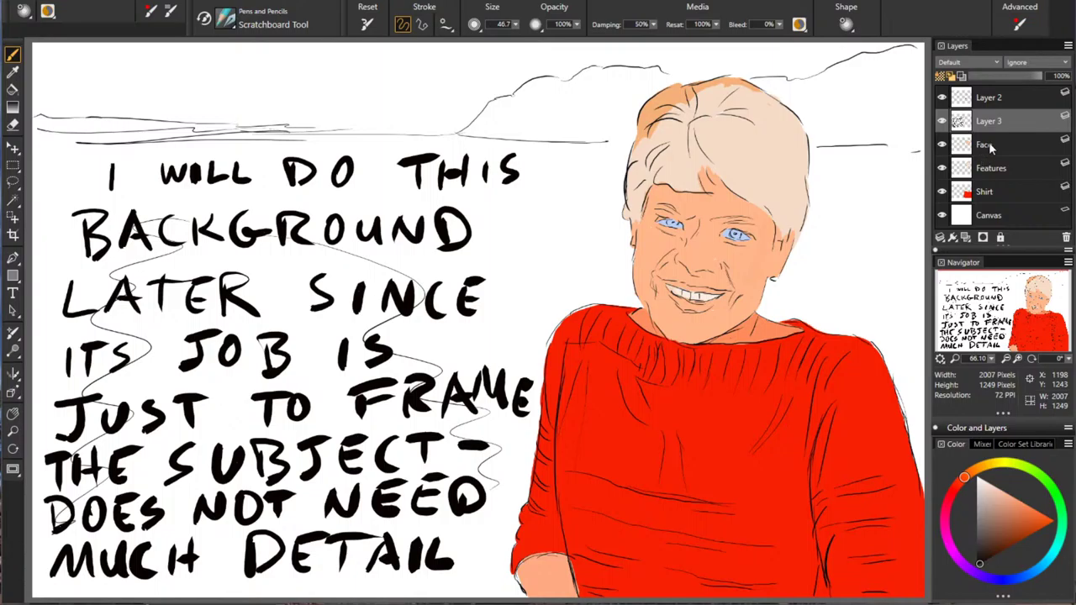
# Step: On the Face layer, set the brush opacity to 55% and paint a dark brown shadow down the left temple and cheek
pyautogui.click(989, 145)
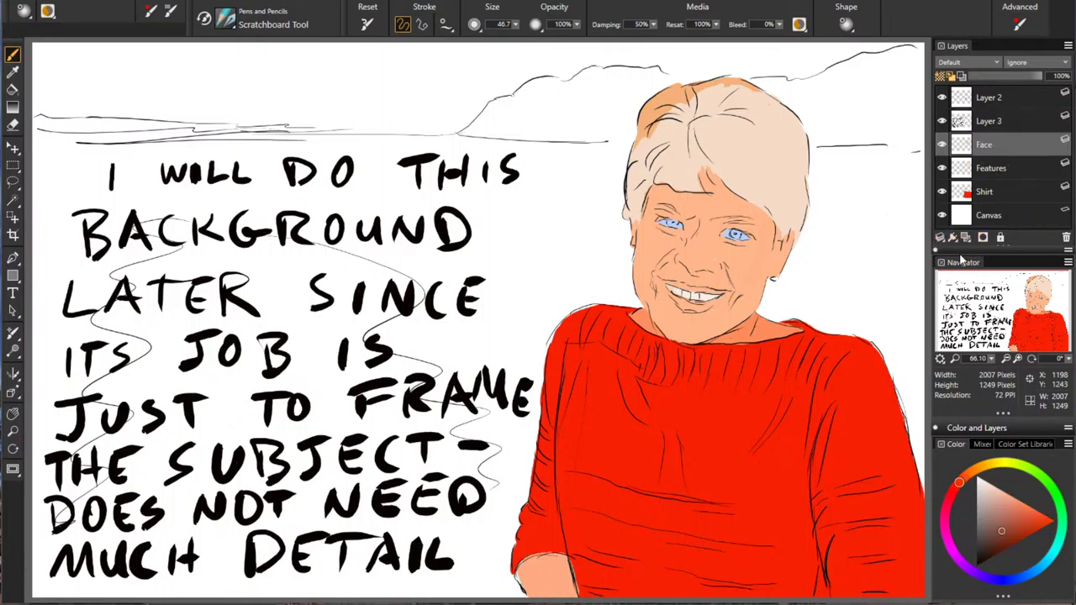
pyautogui.moveTo(577, 24); pyautogui.dragTo(532, 83)
pyautogui.moveTo(660, 197); pyautogui.dragTo(668, 194)
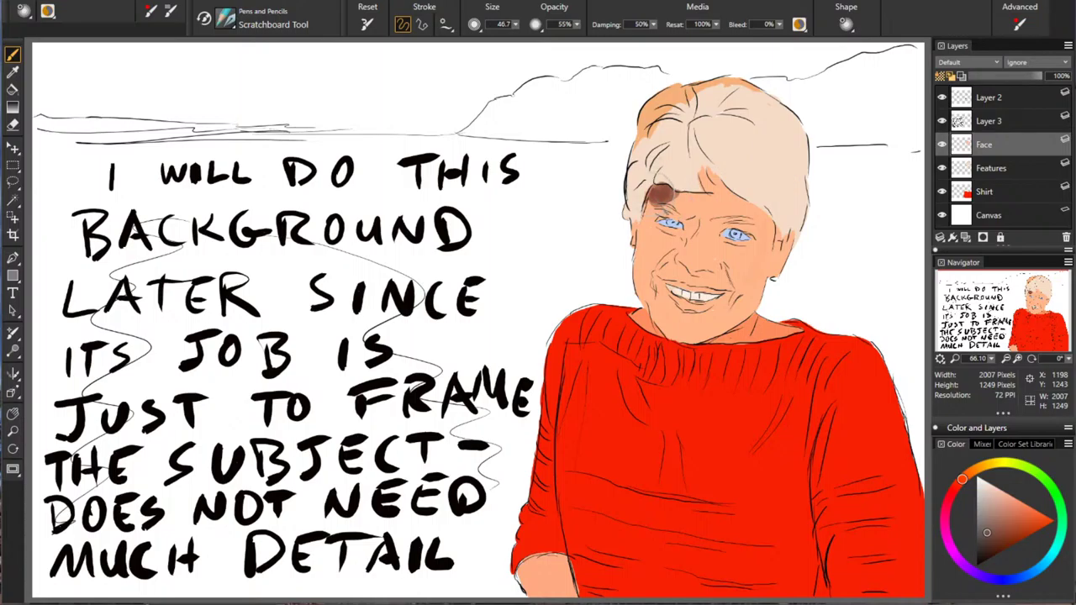
pyautogui.moveTo(656, 202)
pyautogui.mouseDown()
pyautogui.moveTo(653, 252)
pyautogui.moveTo(700, 261)
pyautogui.moveTo(687, 239)
pyautogui.moveTo(648, 221)
pyautogui.moveTo(643, 285)
pyautogui.mouseUp()
pyautogui.keyDown('alt'); pyautogui.click(663, 195); pyautogui.keyUp('alt')
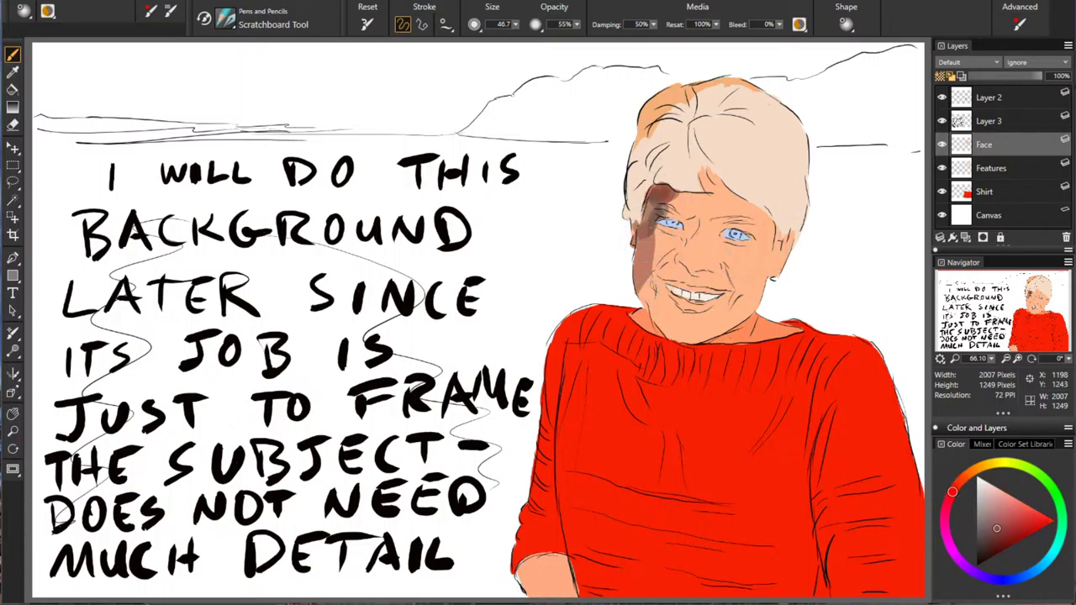
pyautogui.moveTo(636, 224); pyautogui.dragTo(644, 292)
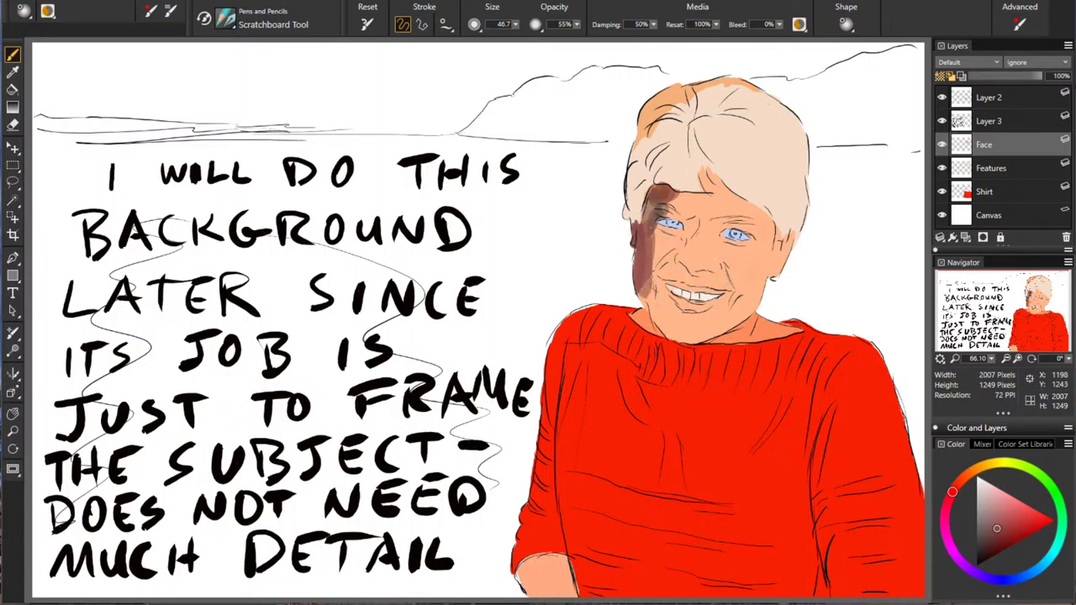
# Step: Paint reddish-brown tones below the left eye, across the forehead above it and along the left side of the nose
pyautogui.keyDown('alt'); pyautogui.click(694, 262); pyautogui.keyUp('alt')
pyautogui.moveTo(669, 244)
pyautogui.mouseDown()
pyautogui.moveTo(655, 240)
pyautogui.moveTo(667, 238)
pyautogui.mouseUp()
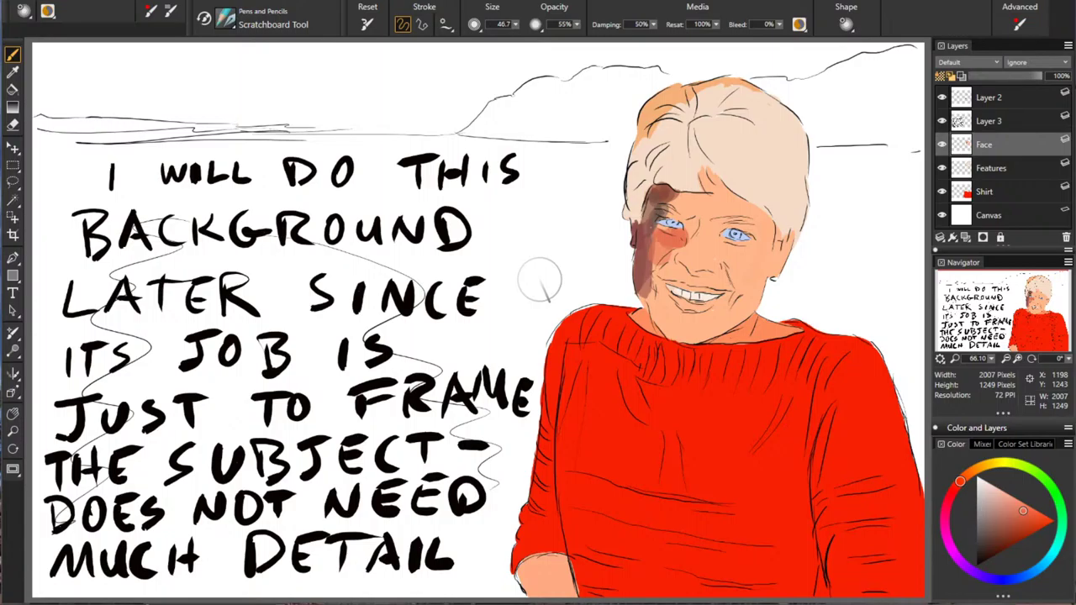
pyautogui.keyDown('alt'); pyautogui.click(670, 237); pyautogui.keyUp('alt')
pyautogui.moveTo(656, 202)
pyautogui.mouseDown()
pyautogui.moveTo(707, 211)
pyautogui.moveTo(691, 236)
pyautogui.mouseUp()
pyautogui.keyDown('alt'); pyautogui.click(671, 205); pyautogui.keyUp('alt')
pyautogui.keyDown('alt'); pyautogui.click(624, 220); pyautogui.keyUp('alt')
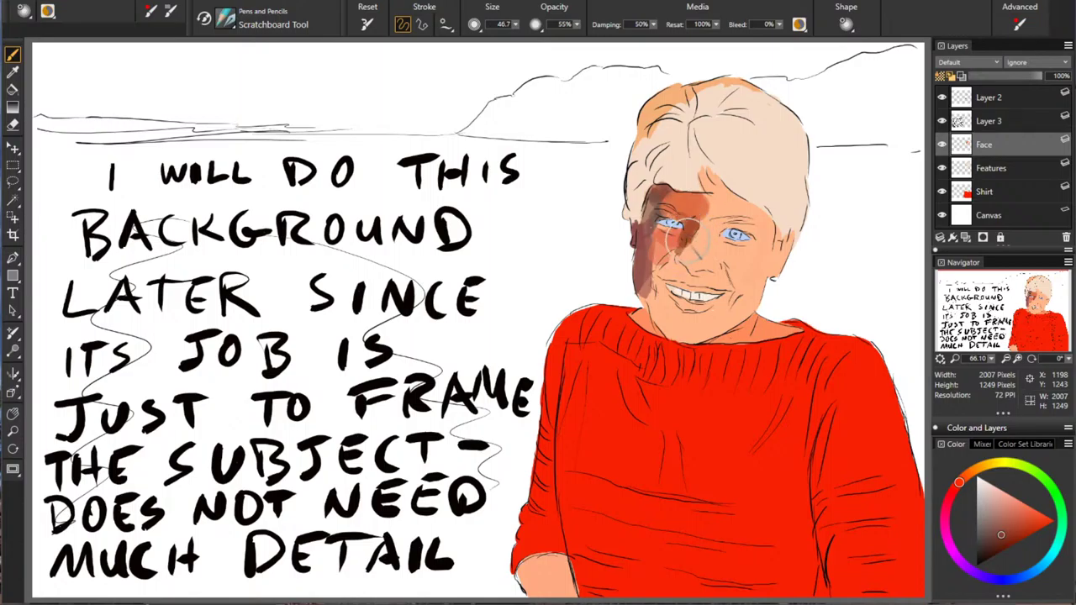
pyautogui.keyDown('alt'); pyautogui.click(613, 262); pyautogui.keyUp('alt')
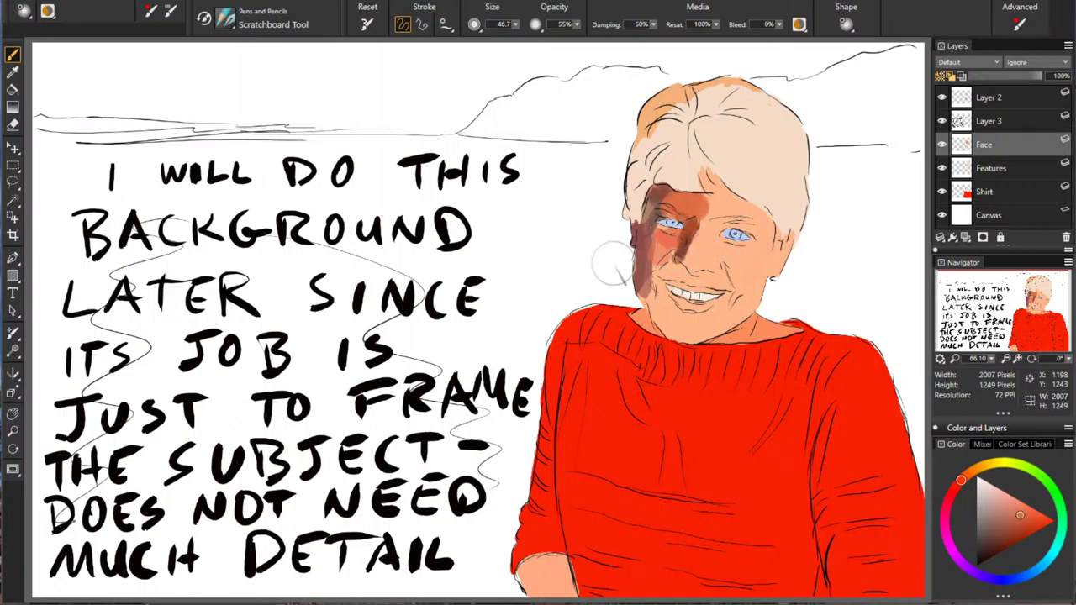
pyautogui.keyDown('alt'); pyautogui.click(680, 240); pyautogui.keyUp('alt')
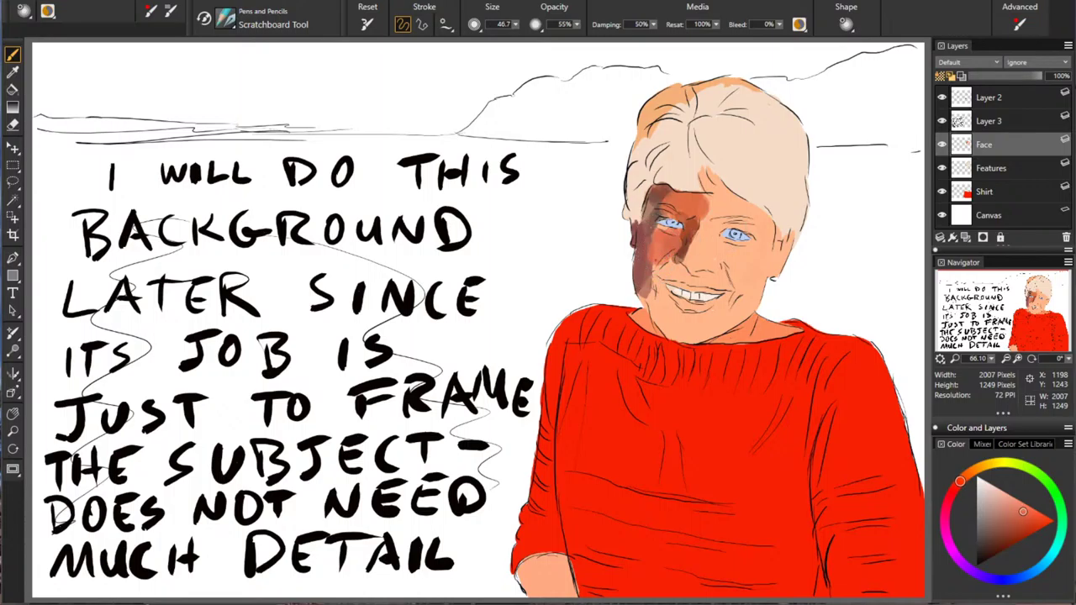
# Step: Paint orange skin tones on the forehead and a redder orange over the right cheek, jaw and chin
pyautogui.keyDown('alt'); pyautogui.click(708, 249); pyautogui.keyUp('alt')
pyautogui.moveTo(713, 215); pyautogui.dragTo(720, 196)
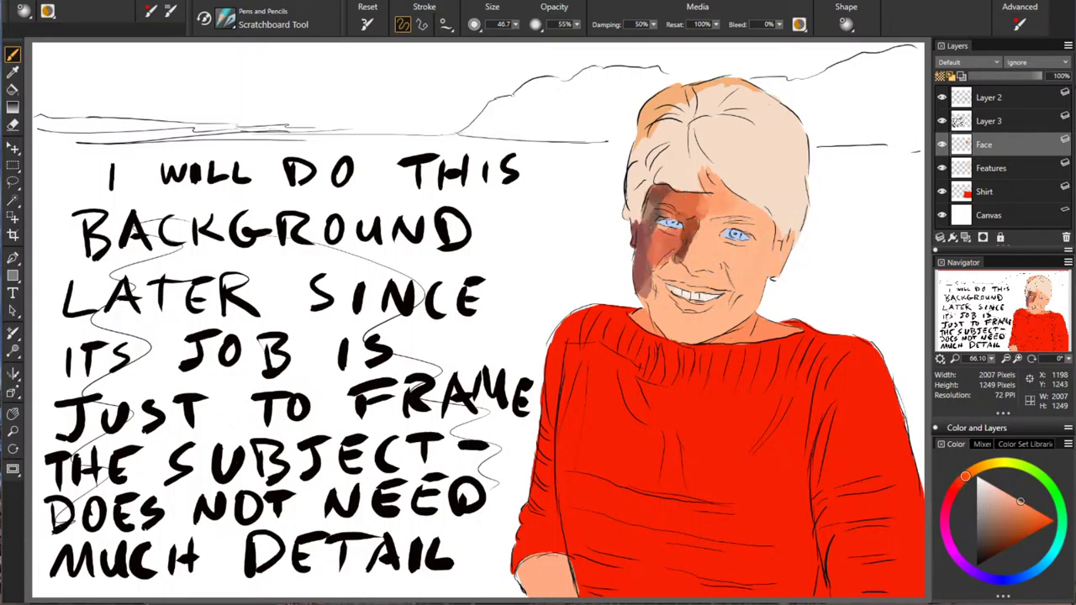
pyautogui.keyDown('alt'); pyautogui.click(652, 335); pyautogui.keyUp('alt')
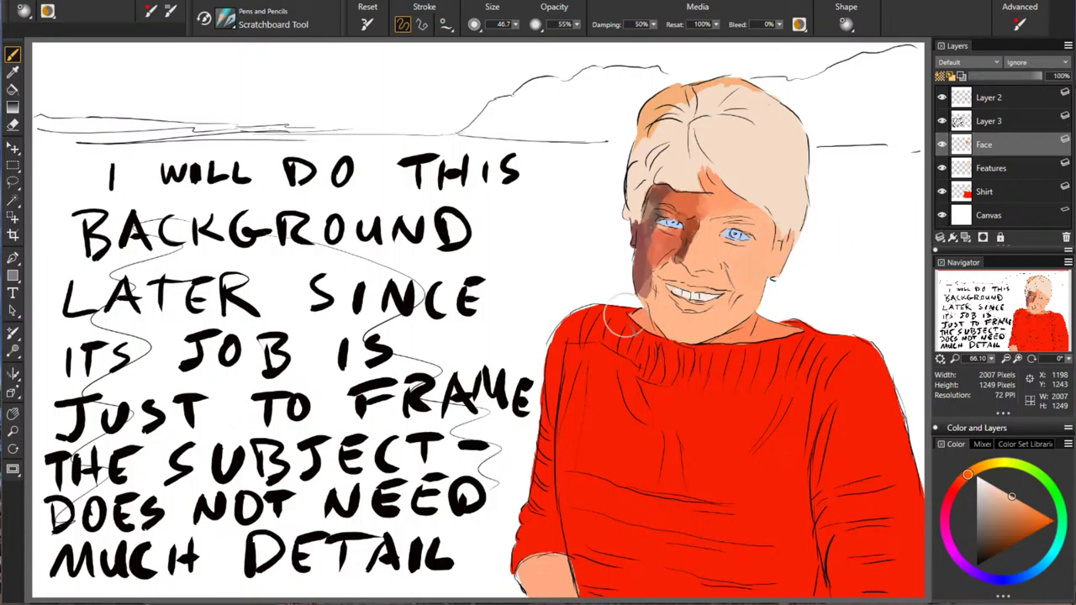
pyautogui.keyDown('alt'); pyautogui.click(658, 278); pyautogui.keyUp('alt')
pyautogui.moveTo(761, 248)
pyautogui.mouseDown()
pyautogui.moveTo(760, 279)
pyautogui.moveTo(740, 310)
pyautogui.mouseUp()
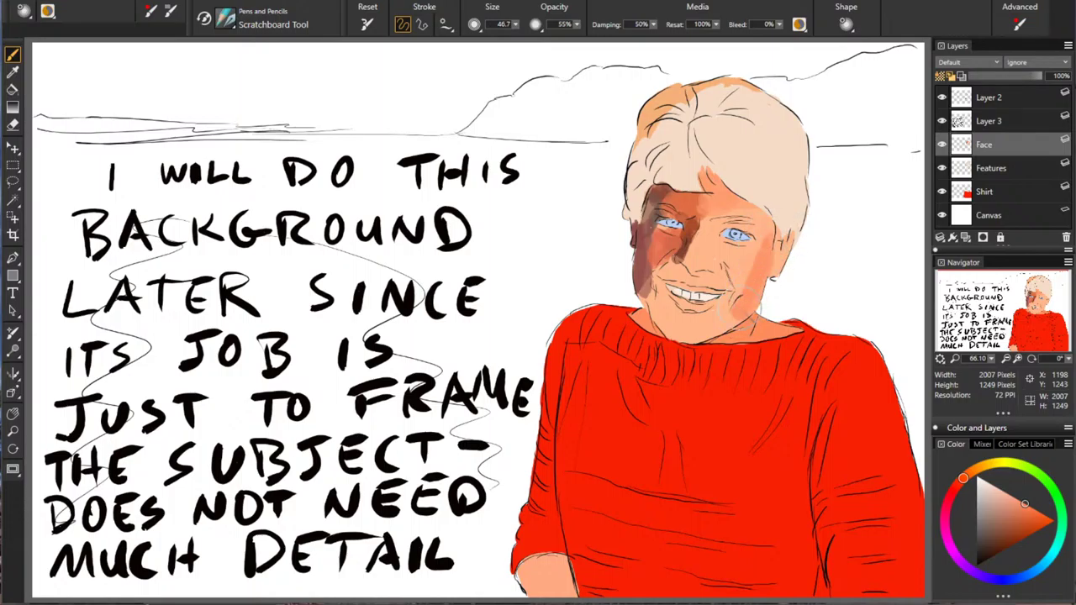
pyautogui.click(1034, 510)
pyautogui.moveTo(741, 259)
pyautogui.mouseDown()
pyautogui.moveTo(731, 323)
pyautogui.moveTo(733, 306)
pyautogui.moveTo(678, 339)
pyautogui.moveTo(722, 326)
pyautogui.moveTo(713, 333)
pyautogui.mouseUp()
pyautogui.keyDown('alt'); pyautogui.click(715, 319); pyautogui.keyUp('alt')
# Step: Paint a dark brown shadow around the left corner of the mouth and down the left side of the chin
pyautogui.keyDown('alt'); pyautogui.click(688, 239); pyautogui.keyUp('alt')
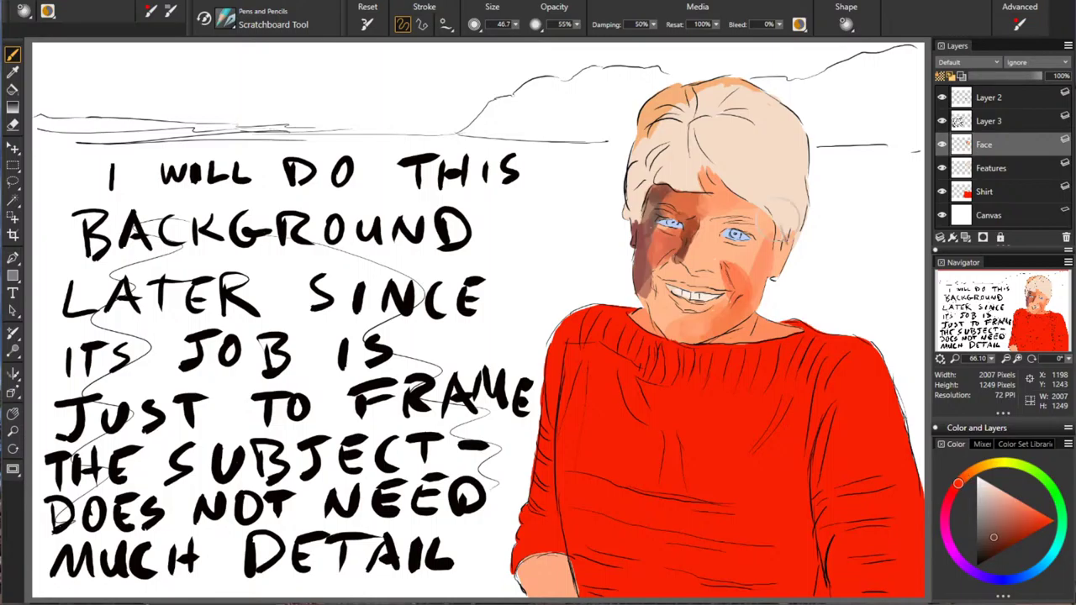
pyautogui.moveTo(652, 296)
pyautogui.mouseDown()
pyautogui.moveTo(681, 349)
pyautogui.moveTo(668, 311)
pyautogui.moveTo(686, 327)
pyautogui.moveTo(664, 326)
pyautogui.moveTo(660, 286)
pyautogui.mouseUp()
pyautogui.keyDown('alt'); pyautogui.click(666, 318); pyautogui.keyUp('alt')
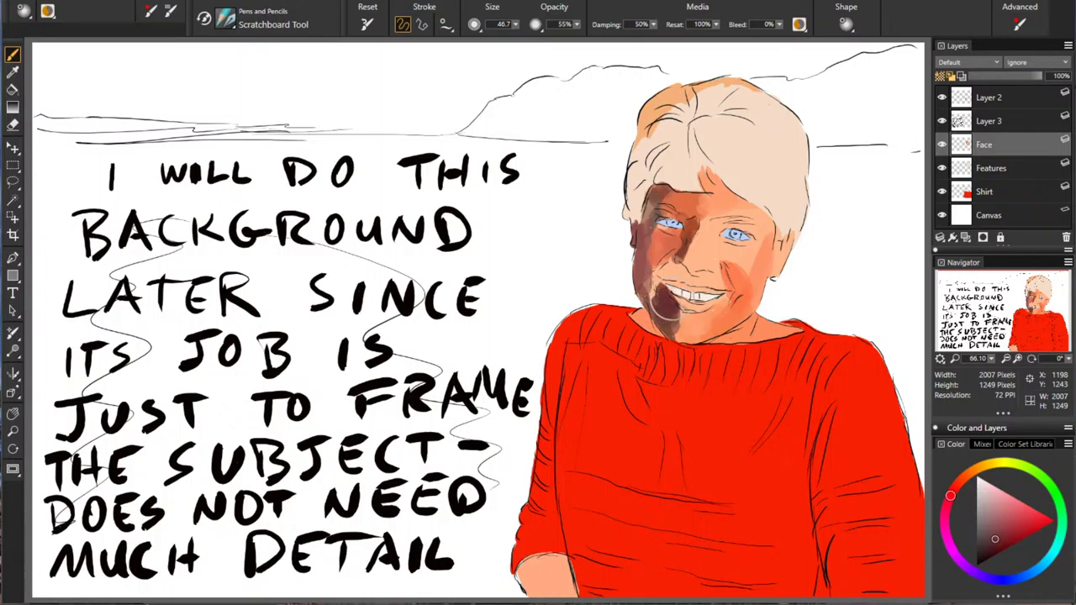
pyautogui.keyDown('alt'); pyautogui.click(737, 284); pyautogui.keyUp('alt')
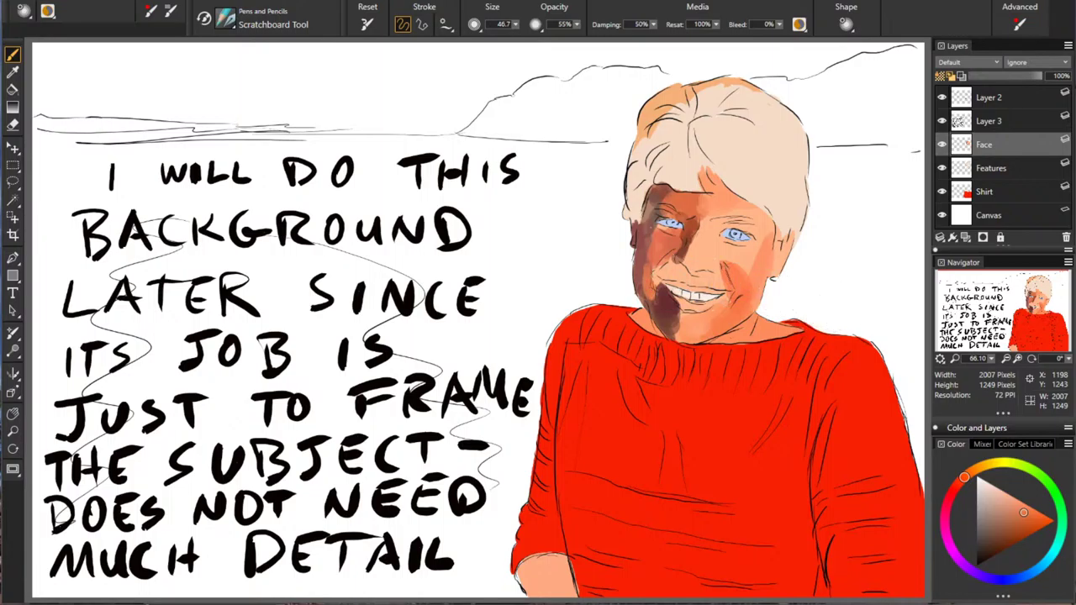
pyautogui.keyDown('alt'); pyautogui.click(666, 305); pyautogui.keyUp('alt')
pyautogui.moveTo(653, 273); pyautogui.dragTo(676, 301)
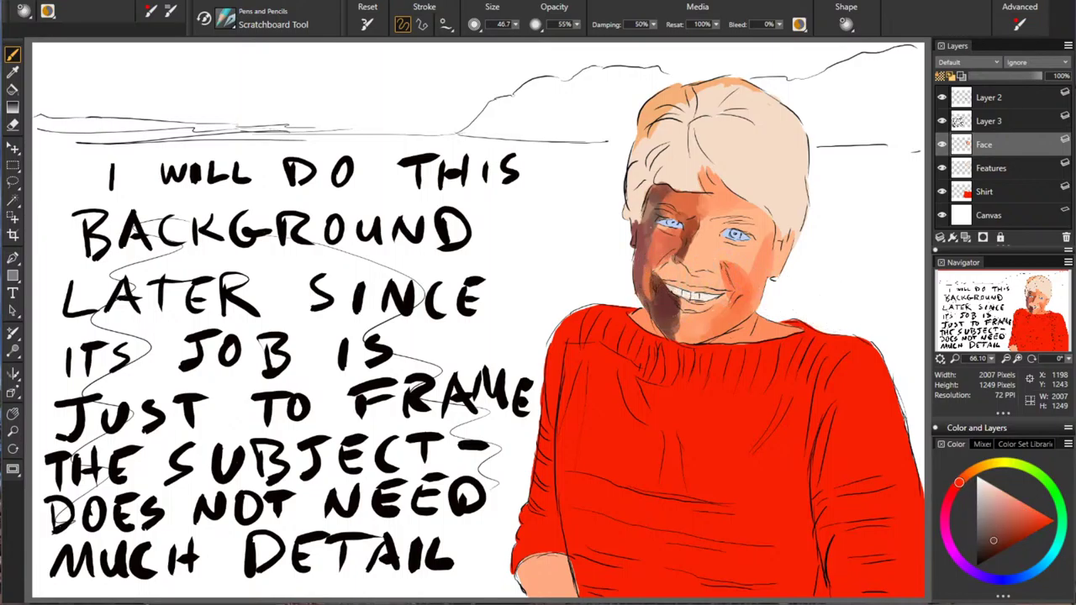
pyautogui.keyDown('alt'); pyautogui.click(665, 306); pyautogui.keyUp('alt')
# Step: Extend the dark brown shadow under the nose and up into the left cheek
pyautogui.moveTo(669, 263)
pyautogui.mouseDown()
pyautogui.moveTo(661, 276)
pyautogui.moveTo(686, 274)
pyautogui.mouseUp()
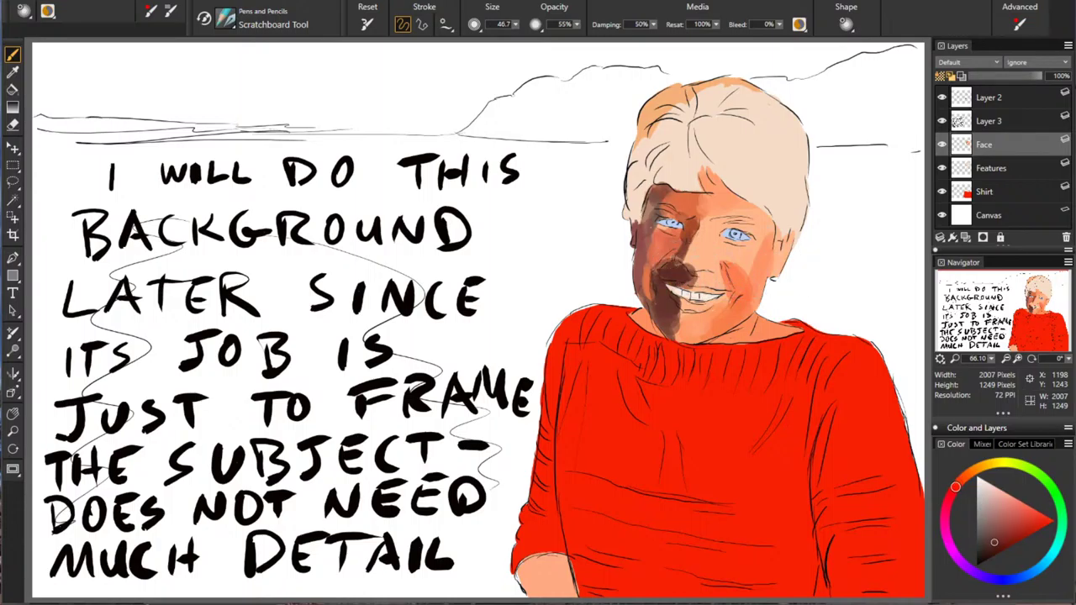
pyautogui.keyDown('alt'); pyautogui.click(677, 271); pyautogui.keyUp('alt')
pyautogui.moveTo(656, 273); pyautogui.dragTo(671, 255)
# Step: Blend the left cheek, the right cheek and the side of the nose with orange-red tones sampled from the face
pyautogui.keyDown('alt'); pyautogui.click(728, 274); pyautogui.keyUp('alt')
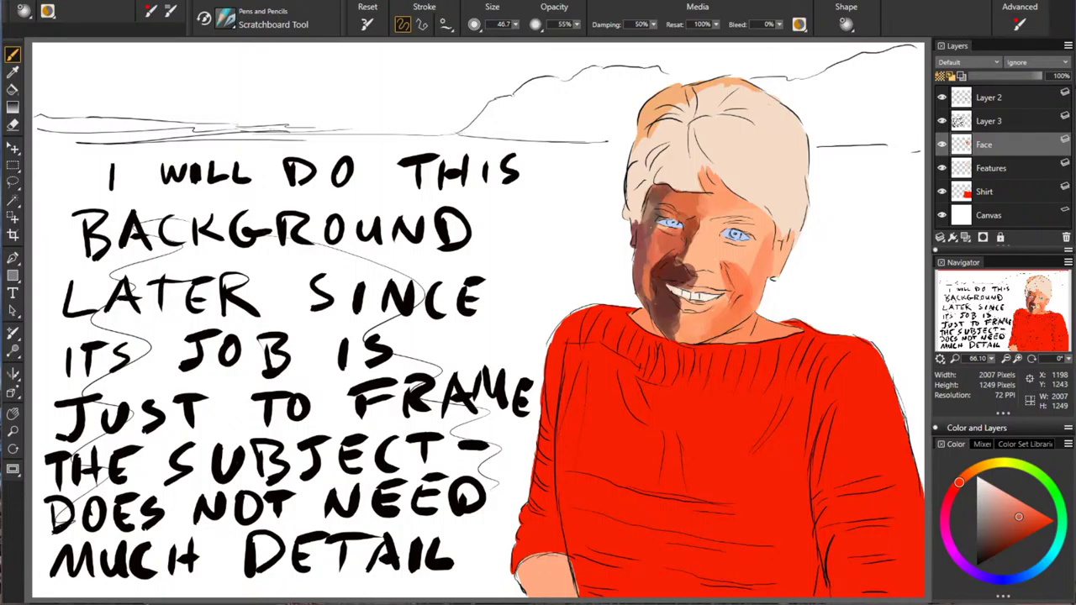
pyautogui.keyDown('alt'); pyautogui.click(738, 263); pyautogui.keyUp('alt')
pyautogui.moveTo(654, 232); pyautogui.dragTo(650, 250)
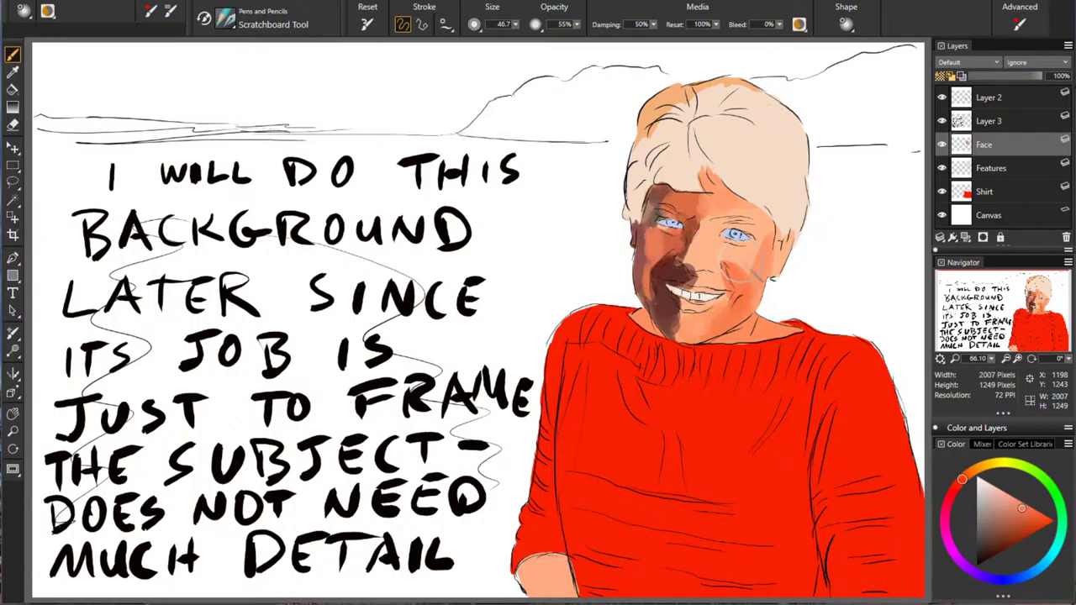
pyautogui.moveTo(725, 265); pyautogui.dragTo(748, 283)
pyautogui.keyDown('alt'); pyautogui.click(758, 239); pyautogui.keyUp('alt')
pyautogui.moveTo(662, 242)
pyautogui.mouseDown()
pyautogui.moveTo(670, 255)
pyautogui.moveTo(691, 249)
pyautogui.mouseUp()
pyautogui.keyDown('alt'); pyautogui.click(764, 220); pyautogui.keyUp('alt')
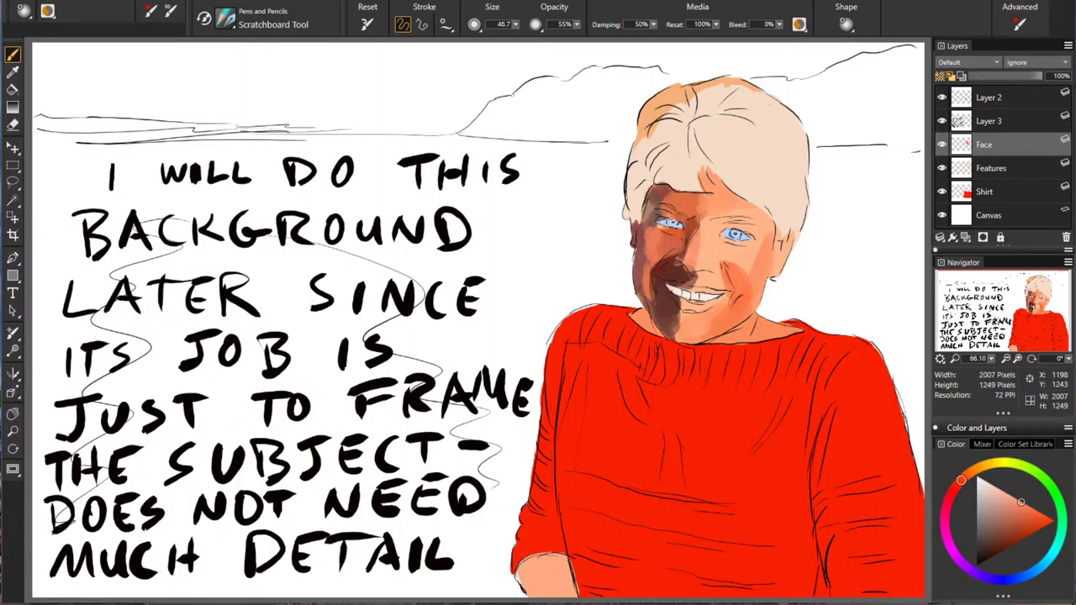
# Step: Paint a muted red down the left side of the nose and a saturated orange between the right eye and its eyebrow
pyautogui.click(1011, 521)
pyautogui.moveTo(691, 227); pyautogui.dragTo(684, 259)
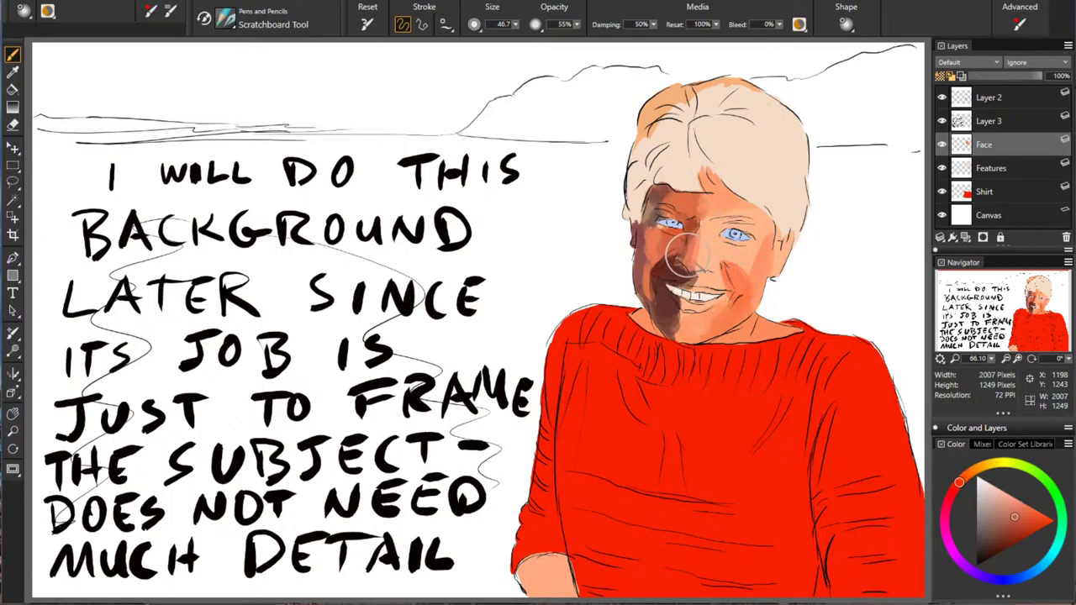
pyautogui.click(1034, 517)
pyautogui.click(964, 478)
pyautogui.moveTo(714, 224); pyautogui.dragTo(718, 227)
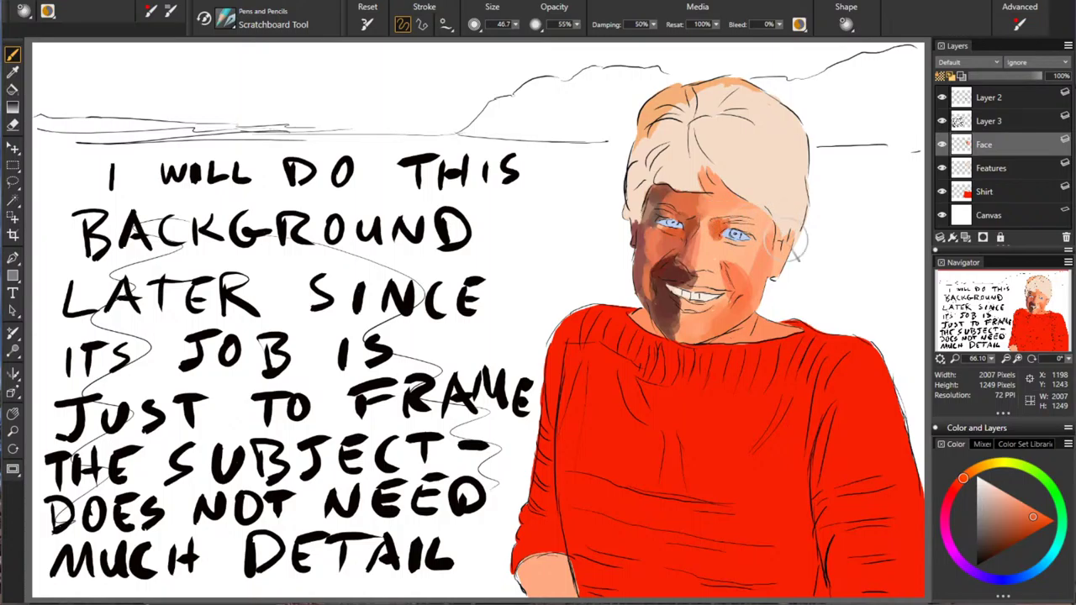
# Step: Deepen the shadow beside the left nostril with red-brown and pick brighter oranges to model the nose
pyautogui.keyDown('alt'); pyautogui.click(687, 266); pyautogui.keyUp('alt')
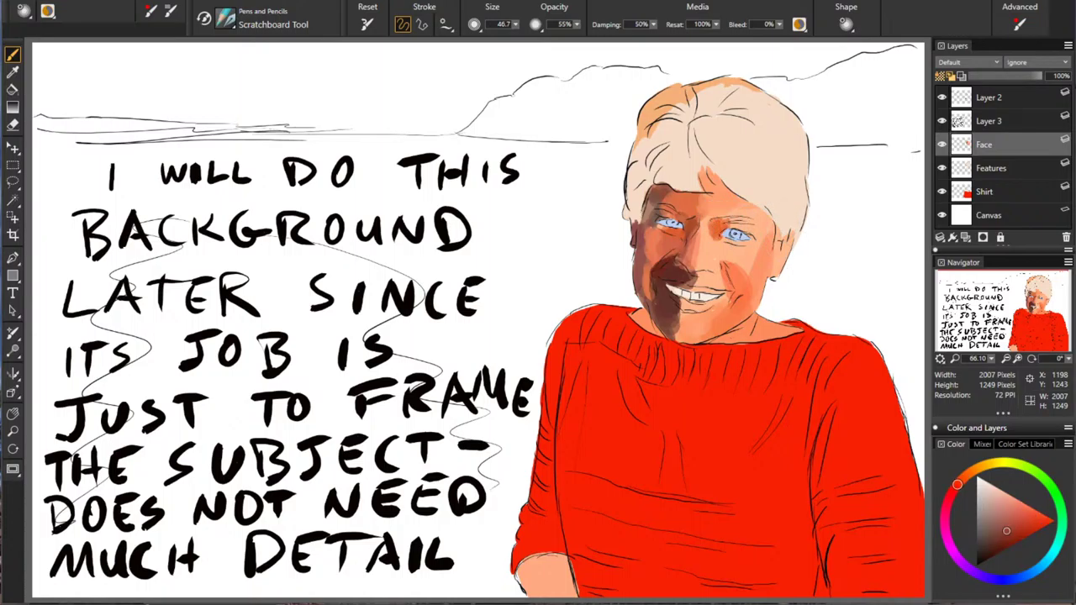
pyautogui.moveTo(681, 256)
pyautogui.mouseDown()
pyautogui.moveTo(692, 284)
pyautogui.moveTo(685, 274)
pyautogui.mouseUp()
pyautogui.click(961, 480)
pyautogui.click(1034, 512)
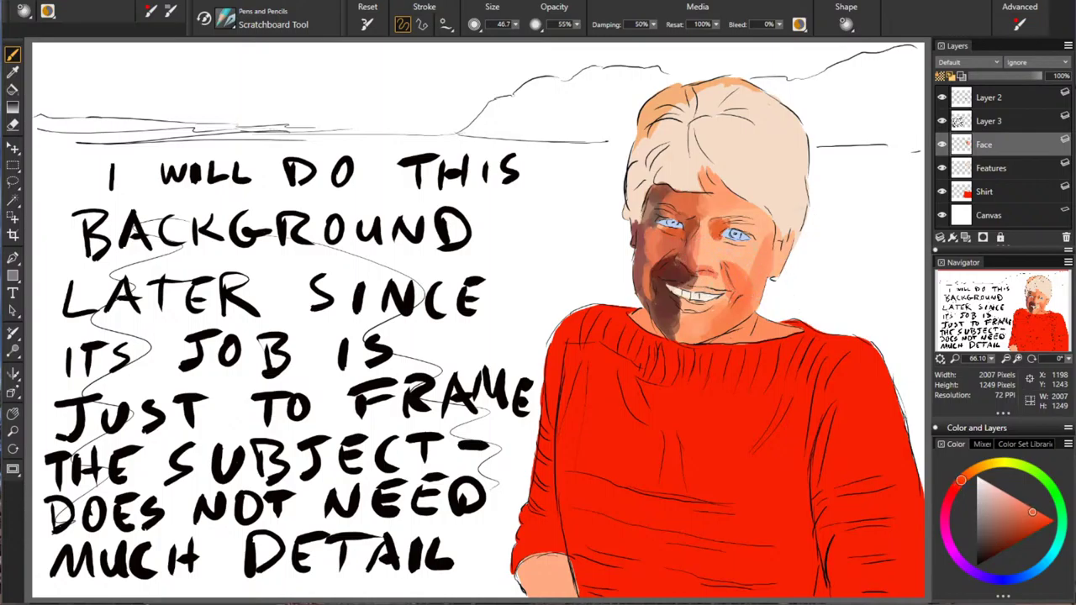
pyautogui.click(1015, 499)
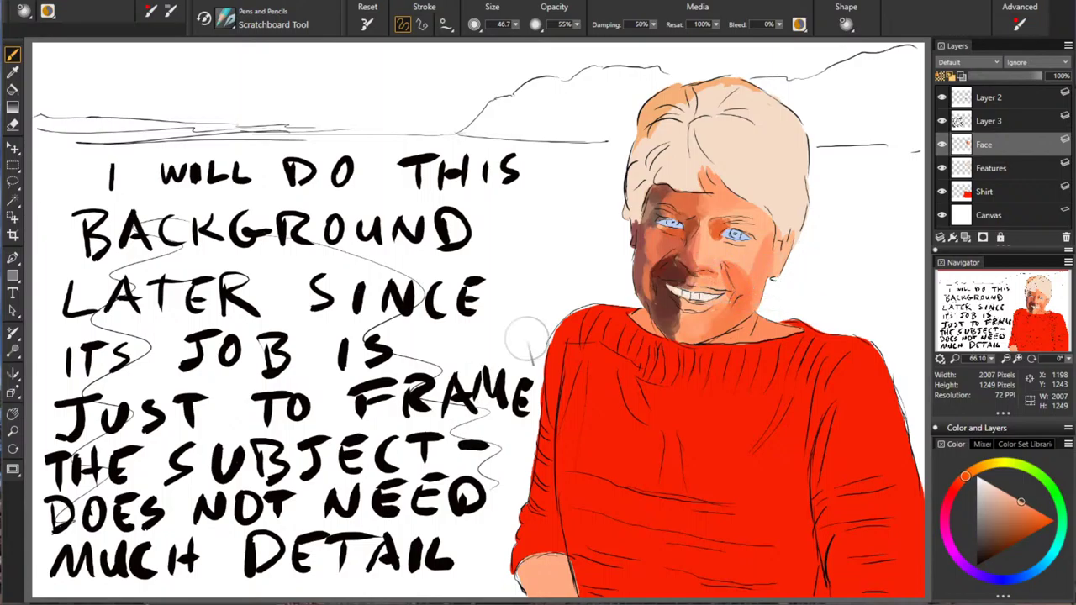
# Step: Paint the left part of the upper lip in a reddish brown sampled near the forehead
pyautogui.keyDown('alt'); pyautogui.click(693, 205); pyautogui.keyUp('alt')
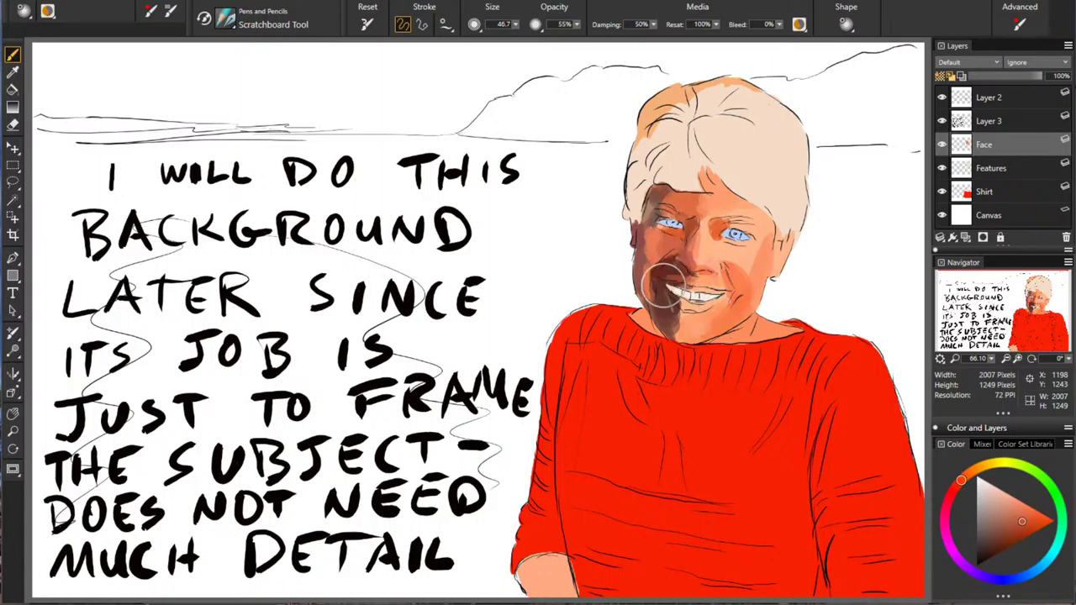
pyautogui.moveTo(665, 284); pyautogui.dragTo(676, 279)
pyautogui.keyDown('alt'); pyautogui.click(700, 259); pyautogui.keyUp('alt')
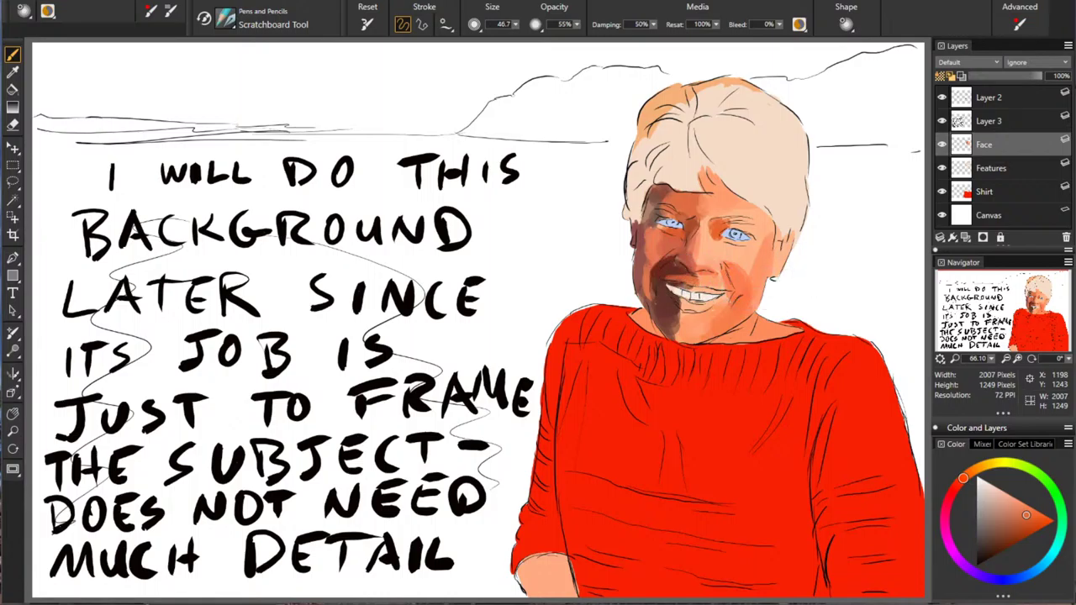
# Step: Paint the smile crease on the right cheek in dark red with tones sampled from the face
pyautogui.keyDown('alt'); pyautogui.click(767, 259); pyautogui.keyUp('alt')
pyautogui.keyDown('alt'); pyautogui.click(692, 210); pyautogui.keyUp('alt')
pyautogui.keyDown('alt'); pyautogui.click(722, 257); pyautogui.keyUp('alt')
pyautogui.keyDown('alt'); pyautogui.click(739, 287); pyautogui.keyUp('alt')
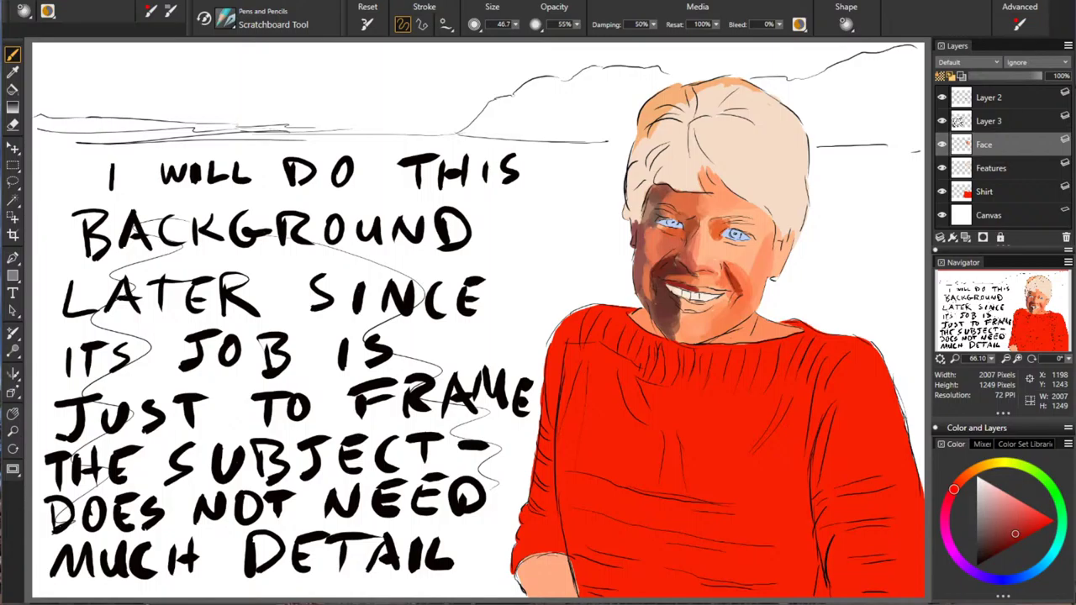
# Step: Paint the lower lip in a sampled red and soften the right smile crease with a lighter orange
pyautogui.keyDown('alt'); pyautogui.click(671, 290); pyautogui.keyUp('alt')
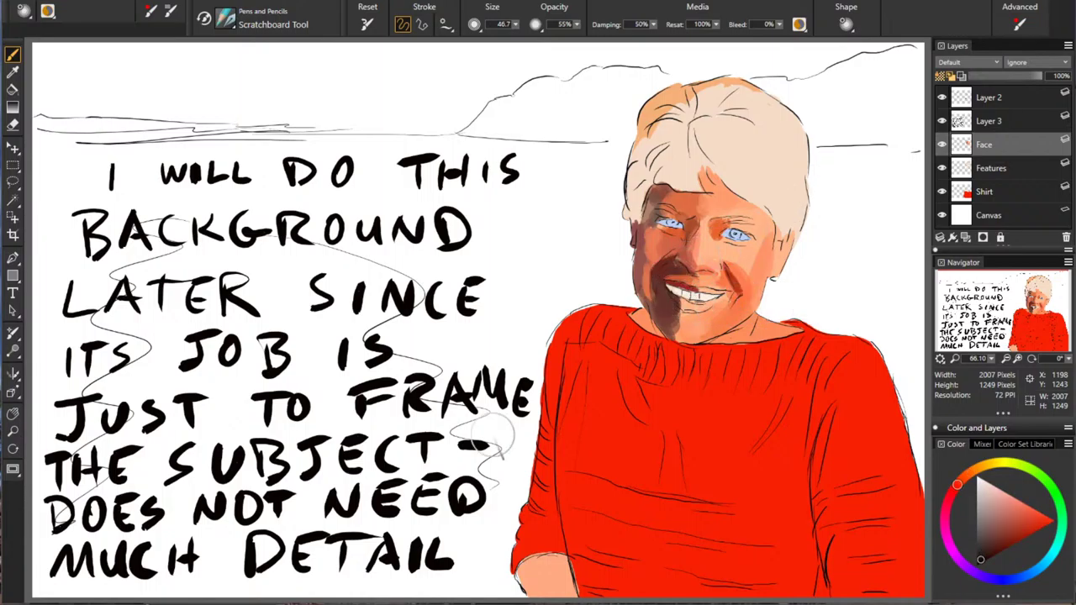
pyautogui.keyDown('alt'); pyautogui.click(738, 285); pyautogui.keyUp('alt')
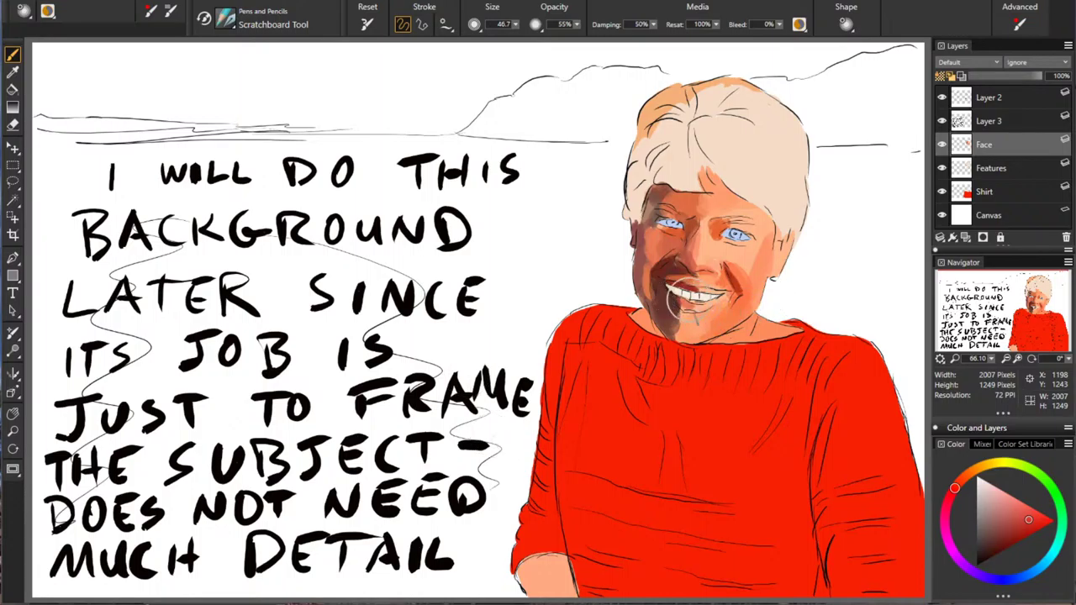
pyautogui.moveTo(684, 304); pyautogui.dragTo(709, 306)
pyautogui.keyDown('alt'); pyautogui.click(744, 284); pyautogui.keyUp('alt')
pyautogui.moveTo(742, 271)
pyautogui.mouseDown()
pyautogui.moveTo(744, 296)
pyautogui.moveTo(714, 313)
pyautogui.moveTo(728, 296)
pyautogui.mouseUp()
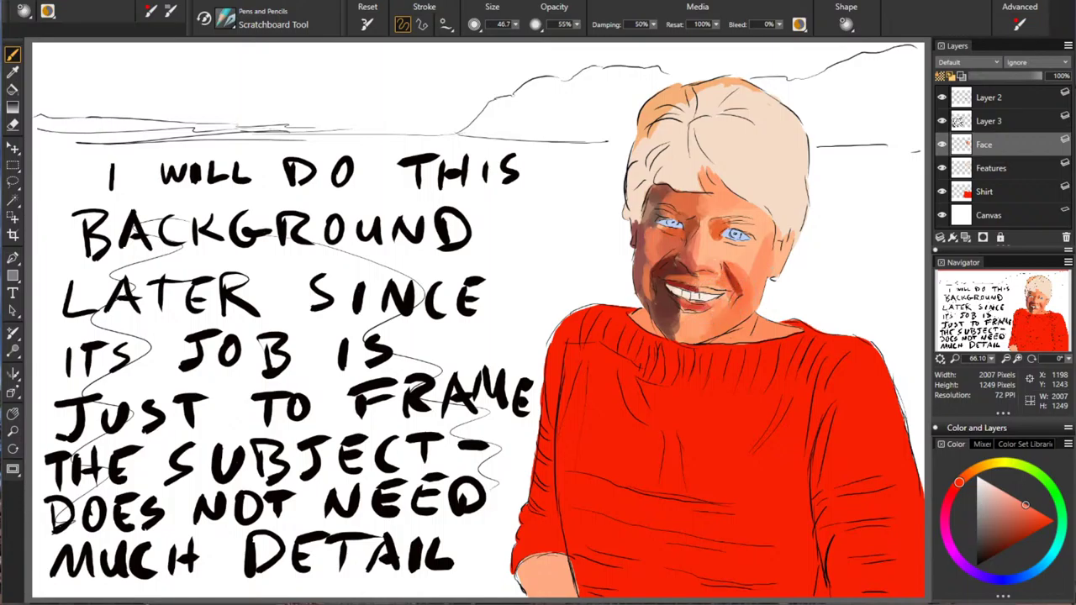
# Step: Shade the left corner of the lower lip with brown and red tones sampled from the face
pyautogui.keyDown('alt'); pyautogui.click(685, 270); pyautogui.keyUp('alt')
pyautogui.keyDown('alt'); pyautogui.click(681, 267); pyautogui.keyUp('alt')
pyautogui.moveTo(680, 297); pyautogui.dragTo(682, 311)
pyautogui.keyDown('alt'); pyautogui.click(745, 301); pyautogui.keyUp('alt')
pyautogui.keyDown('alt'); pyautogui.click(733, 291); pyautogui.keyUp('alt')
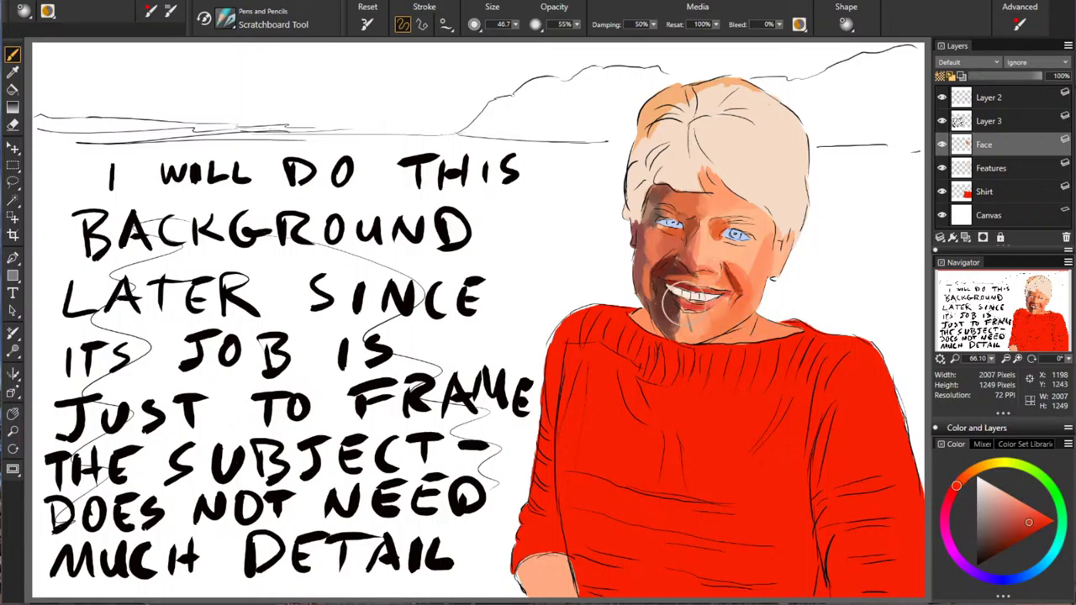
# Step: Undo the last brush stroke and delete the handwritten background note on Layer 3
pyautogui.hotkey('ctrl', 'z')
pyautogui.click(1004, 124)
pyautogui.click(1067, 238)
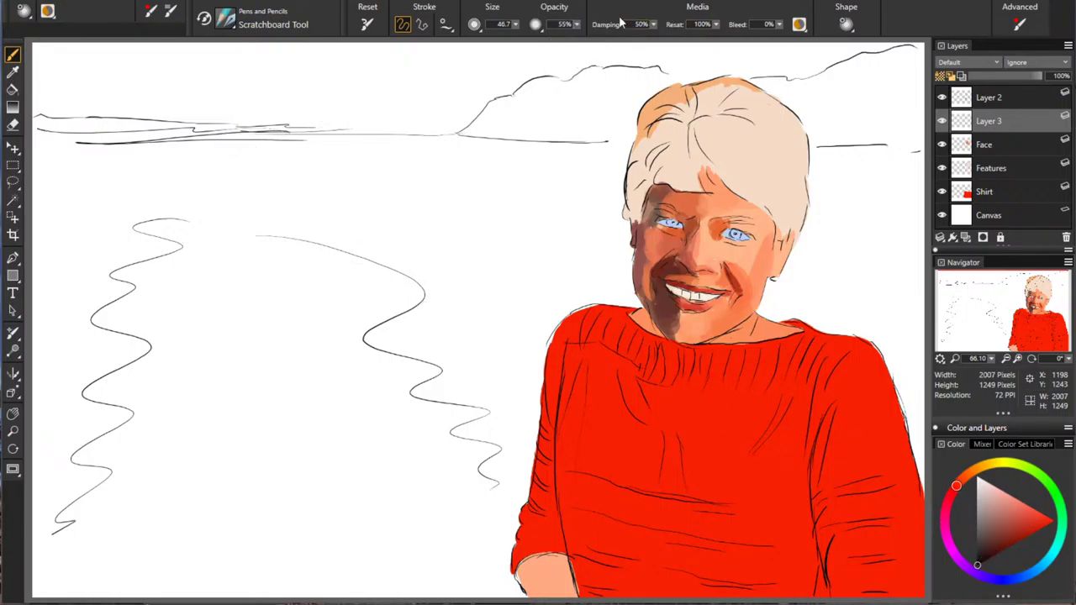
# Step: Handwrite "TO GET THESE" in black across the sky on Layer 3 with brush size 15.2 and 100% opacity
pyautogui.moveTo(576, 25); pyautogui.dragTo(670, 26)
pyautogui.moveTo(281, 93); pyautogui.dragTo(272, 92)
pyautogui.moveTo(141, 82); pyautogui.dragTo(141, 120)
pyautogui.moveTo(118, 86)
pyautogui.mouseDown()
pyautogui.moveTo(138, 102)
pyautogui.moveTo(166, 79)
pyautogui.mouseUp()
pyautogui.moveTo(174, 84); pyautogui.dragTo(173, 85)
pyautogui.moveTo(255, 83)
pyautogui.mouseDown()
pyautogui.moveTo(233, 95)
pyautogui.moveTo(256, 104)
pyautogui.mouseUp()
pyautogui.moveTo(243, 101); pyautogui.dragTo(298, 112)
pyautogui.moveTo(282, 100); pyautogui.dragTo(309, 83)
pyautogui.moveTo(317, 86)
pyautogui.mouseDown()
pyautogui.moveTo(317, 113)
pyautogui.moveTo(340, 82)
pyautogui.moveTo(385, 112)
pyautogui.mouseUp()
pyautogui.moveTo(370, 83)
pyautogui.mouseDown()
pyautogui.moveTo(402, 82)
pyautogui.moveTo(407, 113)
pyautogui.moveTo(430, 113)
pyautogui.moveTo(431, 100)
pyautogui.mouseUp()
pyautogui.moveTo(459, 85)
pyautogui.mouseDown()
pyautogui.moveTo(461, 112)
pyautogui.moveTo(457, 99)
pyautogui.moveTo(476, 116)
pyautogui.moveTo(528, 118)
pyautogui.mouseUp()
pyautogui.moveTo(528, 81); pyautogui.dragTo(505, 90)
# Step: Handwrite "FACIAL COLORS" in black as the second line of the note
pyautogui.moveTo(97, 153)
pyautogui.mouseDown()
pyautogui.moveTo(97, 177)
pyautogui.moveTo(121, 166)
pyautogui.mouseUp()
pyautogui.moveTo(147, 153); pyautogui.dragTo(125, 193)
pyautogui.moveTo(187, 154)
pyautogui.mouseDown()
pyautogui.moveTo(187, 187)
pyautogui.moveTo(213, 186)
pyautogui.mouseUp()
pyautogui.moveTo(225, 189)
pyautogui.mouseDown()
pyautogui.moveTo(245, 148)
pyautogui.moveTo(266, 187)
pyautogui.mouseUp()
pyautogui.moveTo(235, 174); pyautogui.dragTo(258, 172)
pyautogui.moveTo(270, 149)
pyautogui.mouseDown()
pyautogui.moveTo(269, 173)
pyautogui.moveTo(289, 182)
pyautogui.mouseUp()
pyautogui.moveTo(361, 153)
pyautogui.mouseDown()
pyautogui.moveTo(341, 166)
pyautogui.moveTo(360, 180)
pyautogui.mouseUp()
pyautogui.moveTo(392, 150); pyautogui.dragTo(425, 178)
pyautogui.moveTo(453, 153)
pyautogui.mouseDown()
pyautogui.moveTo(437, 168)
pyautogui.moveTo(452, 153)
pyautogui.moveTo(466, 179)
pyautogui.mouseUp()
pyautogui.moveTo(465, 150)
pyautogui.mouseDown()
pyautogui.moveTo(491, 178)
pyautogui.moveTo(515, 163)
pyautogui.moveTo(502, 179)
pyautogui.mouseUp()
# Step: Handwrite "I AM SWITCHING" in black as the third line of the note on Layer 3
pyautogui.moveTo(80, 223); pyautogui.dragTo(80, 248)
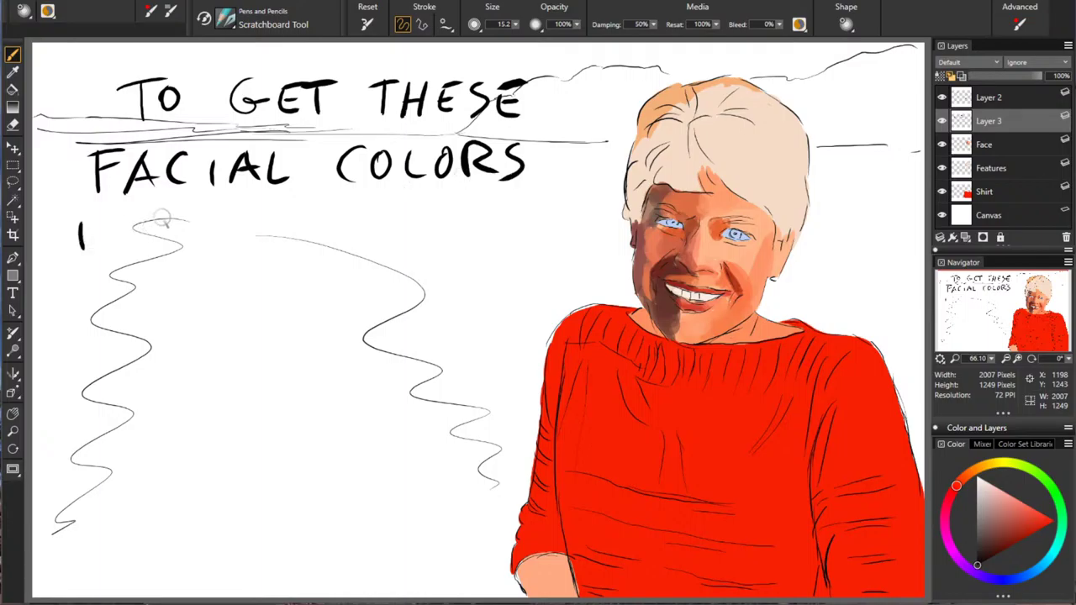
pyautogui.moveTo(159, 211); pyautogui.dragTo(142, 248)
pyautogui.moveTo(160, 208)
pyautogui.mouseDown()
pyautogui.moveTo(143, 249)
pyautogui.moveTo(174, 248)
pyautogui.mouseUp()
pyautogui.moveTo(148, 238)
pyautogui.mouseDown()
pyautogui.moveTo(212, 215)
pyautogui.moveTo(217, 249)
pyautogui.mouseUp()
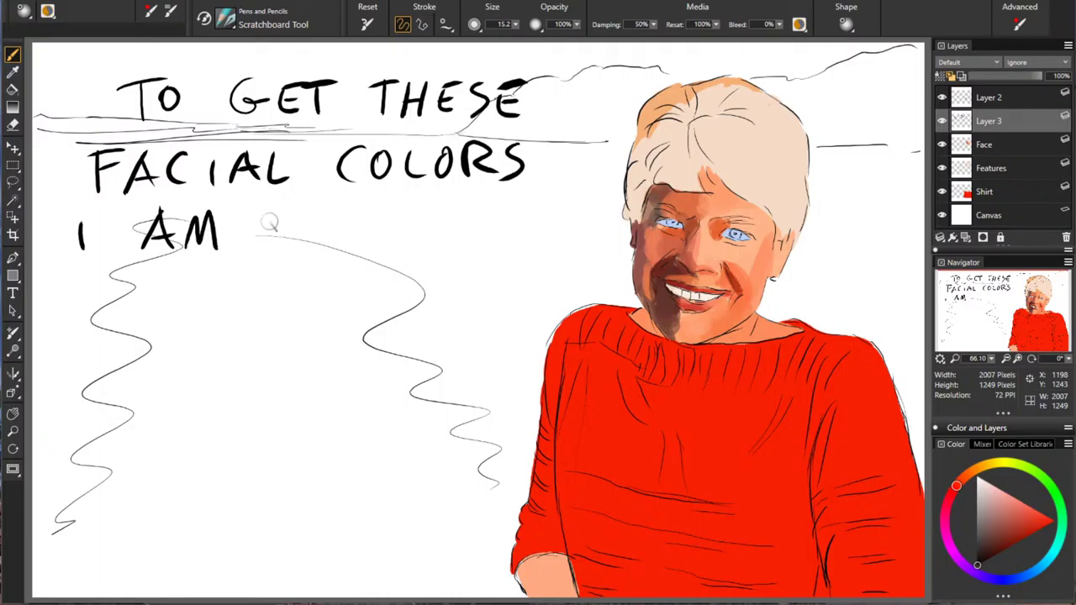
pyautogui.moveTo(309, 211)
pyautogui.mouseDown()
pyautogui.moveTo(341, 211)
pyautogui.moveTo(347, 240)
pyautogui.moveTo(380, 210)
pyautogui.mouseUp()
pyautogui.moveTo(368, 212)
pyautogui.mouseDown()
pyautogui.moveTo(369, 240)
pyautogui.moveTo(388, 232)
pyautogui.moveTo(389, 242)
pyautogui.mouseUp()
pyautogui.click(389, 240)
pyautogui.moveTo(405, 211); pyautogui.dragTo(405, 239)
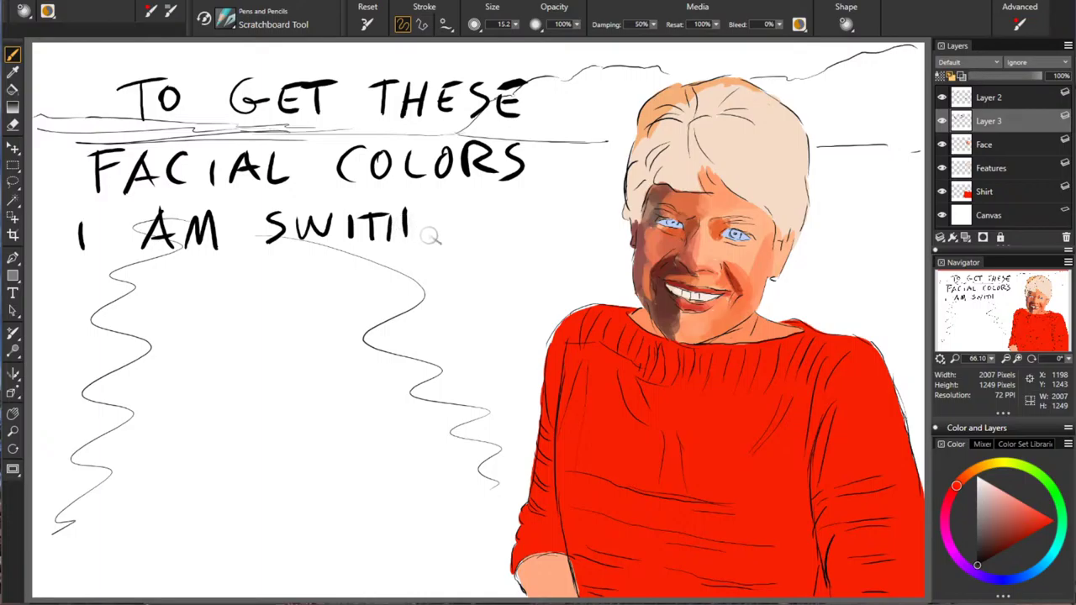
pyautogui.hotkey('ctrl', 'z')
pyautogui.moveTo(410, 212)
pyautogui.mouseDown()
pyautogui.moveTo(390, 227)
pyautogui.moveTo(414, 242)
pyautogui.mouseUp()
pyautogui.moveTo(418, 212)
pyautogui.mouseDown()
pyautogui.moveTo(418, 241)
pyautogui.moveTo(440, 226)
pyautogui.mouseUp()
pyautogui.moveTo(441, 213)
pyautogui.mouseDown()
pyautogui.moveTo(441, 241)
pyautogui.moveTo(464, 241)
pyautogui.moveTo(506, 209)
pyautogui.moveTo(539, 242)
pyautogui.moveTo(560, 232)
pyautogui.mouseUp()
# Step: Handwrite "WITH MY WACOM" in black as the fourth line of the note
pyautogui.moveTo(70, 279)
pyautogui.mouseDown()
pyautogui.moveTo(119, 282)
pyautogui.moveTo(141, 299)
pyautogui.mouseUp()
pyautogui.moveTo(125, 275)
pyautogui.mouseDown()
pyautogui.moveTo(157, 273)
pyautogui.moveTo(182, 298)
pyautogui.mouseUp()
pyautogui.moveTo(167, 284)
pyautogui.mouseDown()
pyautogui.moveTo(223, 268)
pyautogui.moveTo(253, 296)
pyautogui.moveTo(281, 282)
pyautogui.mouseUp()
pyautogui.moveTo(290, 265); pyautogui.dragTo(274, 306)
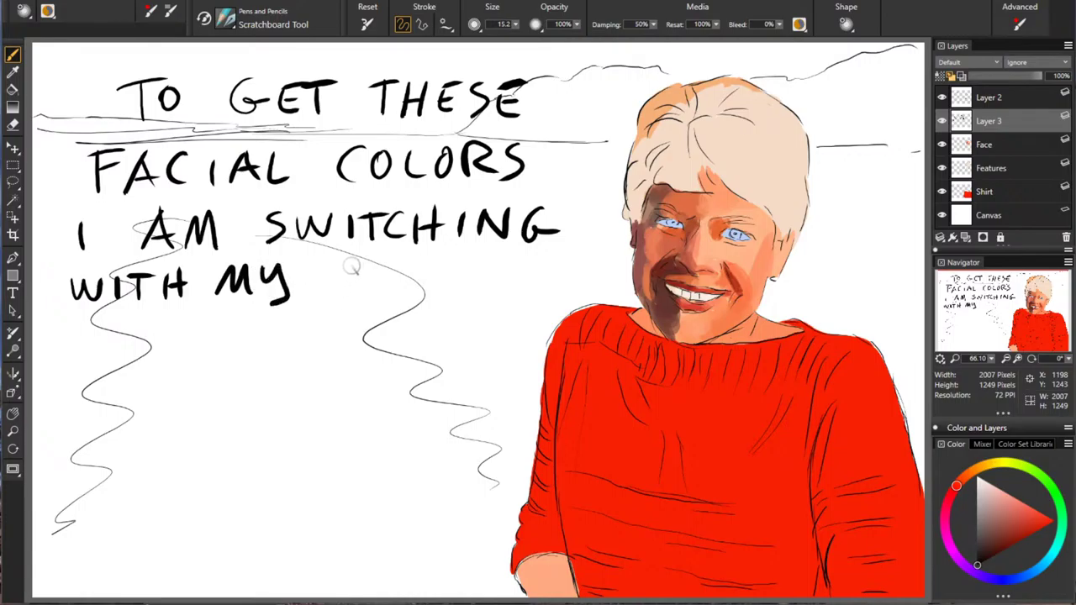
pyautogui.moveTo(326, 273); pyautogui.dragTo(370, 269)
pyautogui.moveTo(400, 260)
pyautogui.mouseDown()
pyautogui.moveTo(386, 287)
pyautogui.moveTo(401, 286)
pyautogui.mouseUp()
pyautogui.moveTo(441, 268)
pyautogui.mouseDown()
pyautogui.moveTo(439, 297)
pyautogui.moveTo(466, 297)
pyautogui.moveTo(467, 265)
pyautogui.mouseUp()
pyautogui.moveTo(486, 296)
pyautogui.mouseDown()
pyautogui.moveTo(491, 270)
pyautogui.moveTo(544, 287)
pyautogui.mouseUp()
# Step: Handwrite "STYLUS TO THE" in black as the fifth line of the note
pyautogui.moveTo(99, 328)
pyautogui.mouseDown()
pyautogui.moveTo(74, 365)
pyautogui.moveTo(127, 357)
pyautogui.moveTo(146, 325)
pyautogui.mouseUp()
pyautogui.moveTo(164, 325)
pyautogui.mouseDown()
pyautogui.moveTo(157, 361)
pyautogui.moveTo(231, 332)
pyautogui.moveTo(232, 344)
pyautogui.moveTo(271, 355)
pyautogui.mouseUp()
pyautogui.moveTo(346, 321)
pyautogui.mouseDown()
pyautogui.moveTo(351, 362)
pyautogui.moveTo(383, 322)
pyautogui.moveTo(459, 346)
pyautogui.moveTo(503, 333)
pyautogui.mouseUp()
pyautogui.moveTo(503, 320)
pyautogui.mouseDown()
pyautogui.moveTo(502, 346)
pyautogui.moveTo(531, 346)
pyautogui.moveTo(538, 318)
pyautogui.mouseUp()
pyautogui.moveTo(514, 333); pyautogui.dragTo(533, 332)
# Step: Handwrite "REFERENCE PHOTO" in black as the sixth line of the note
pyautogui.moveTo(55, 380); pyautogui.dragTo(56, 412)
pyautogui.moveTo(55, 382); pyautogui.dragTo(92, 413)
pyautogui.moveTo(87, 397)
pyautogui.mouseDown()
pyautogui.moveTo(165, 412)
pyautogui.moveTo(171, 385)
pyautogui.mouseUp()
pyautogui.moveTo(144, 400)
pyautogui.mouseDown()
pyautogui.moveTo(165, 399)
pyautogui.moveTo(173, 414)
pyautogui.mouseUp()
pyautogui.moveTo(173, 387)
pyautogui.mouseDown()
pyautogui.moveTo(193, 412)
pyautogui.moveTo(221, 410)
pyautogui.moveTo(222, 382)
pyautogui.mouseUp()
pyautogui.moveTo(202, 396)
pyautogui.mouseDown()
pyautogui.moveTo(246, 385)
pyautogui.moveTo(277, 411)
pyautogui.moveTo(313, 412)
pyautogui.mouseUp()
pyautogui.moveTo(293, 399); pyautogui.dragTo(359, 413)
pyautogui.moveTo(359, 377)
pyautogui.mouseDown()
pyautogui.moveTo(361, 413)
pyautogui.moveTo(392, 385)
pyautogui.moveTo(409, 407)
pyautogui.mouseUp()
pyautogui.moveTo(391, 395); pyautogui.dragTo(409, 393)
pyautogui.moveTo(429, 386)
pyautogui.mouseDown()
pyautogui.moveTo(438, 403)
pyautogui.moveTo(430, 385)
pyautogui.mouseUp()
pyautogui.moveTo(459, 384)
pyautogui.mouseDown()
pyautogui.moveTo(458, 407)
pyautogui.moveTo(480, 384)
pyautogui.mouseUp()
pyautogui.moveTo(490, 383)
pyautogui.mouseDown()
pyautogui.moveTo(500, 387)
pyautogui.moveTo(491, 382)
pyautogui.mouseUp()
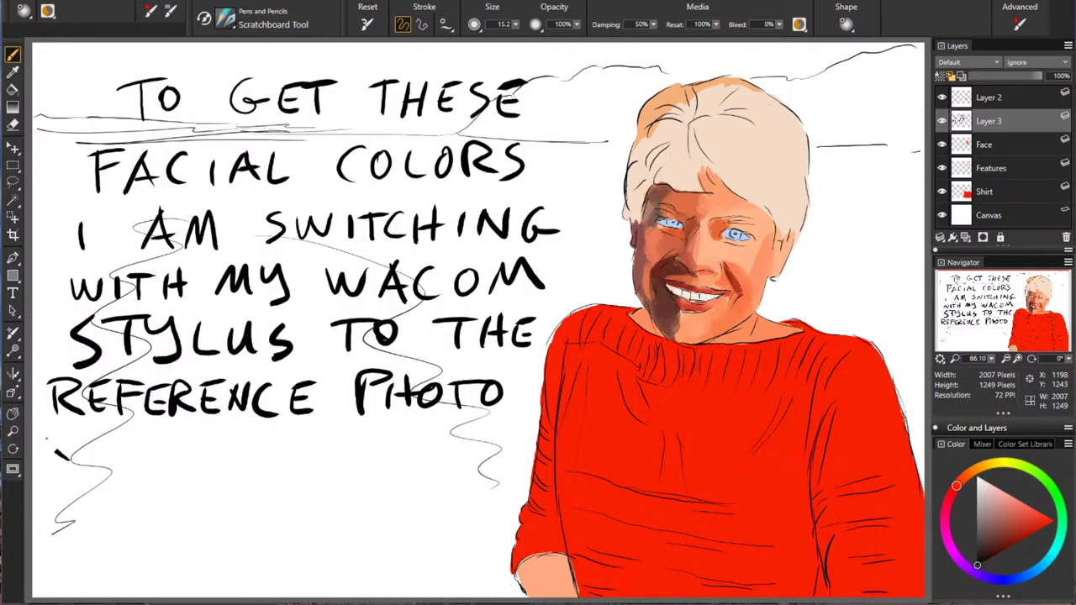
# Step: Handwrite "& USING THE PAINT" in black as the seventh line of the note
pyautogui.moveTo(58, 452)
pyautogui.mouseDown()
pyautogui.moveTo(89, 471)
pyautogui.moveTo(118, 439)
pyautogui.moveTo(124, 464)
pyautogui.moveTo(160, 461)
pyautogui.moveTo(190, 438)
pyautogui.moveTo(261, 460)
pyautogui.mouseUp()
pyautogui.moveTo(247, 438)
pyautogui.mouseDown()
pyautogui.moveTo(274, 438)
pyautogui.moveTo(281, 461)
pyautogui.moveTo(304, 460)
pyautogui.mouseUp()
pyautogui.moveTo(281, 448); pyautogui.dragTo(304, 448)
pyautogui.moveTo(374, 434); pyautogui.dragTo(373, 464)
pyautogui.moveTo(374, 434)
pyautogui.mouseDown()
pyautogui.moveTo(376, 449)
pyautogui.moveTo(428, 460)
pyautogui.moveTo(424, 450)
pyautogui.mouseUp()
pyautogui.moveTo(438, 437)
pyautogui.mouseDown()
pyautogui.moveTo(438, 458)
pyautogui.moveTo(488, 434)
pyautogui.mouseUp()
pyautogui.moveTo(496, 431); pyautogui.dragTo(498, 460)
pyautogui.moveTo(479, 429); pyautogui.dragTo(511, 429)
# Step: Handwrite "DROPPER-BUT" in black as the eighth line of the note
pyautogui.moveTo(52, 492); pyautogui.dragTo(54, 521)
pyautogui.moveTo(53, 492)
pyautogui.mouseDown()
pyautogui.moveTo(57, 518)
pyautogui.moveTo(133, 512)
pyautogui.mouseUp()
pyautogui.moveTo(151, 486)
pyautogui.mouseDown()
pyautogui.moveTo(137, 498)
pyautogui.moveTo(153, 488)
pyautogui.mouseUp()
pyautogui.moveTo(172, 479); pyautogui.dragTo(173, 516)
pyautogui.moveTo(171, 479)
pyautogui.mouseDown()
pyautogui.moveTo(175, 503)
pyautogui.moveTo(209, 513)
pyautogui.mouseUp()
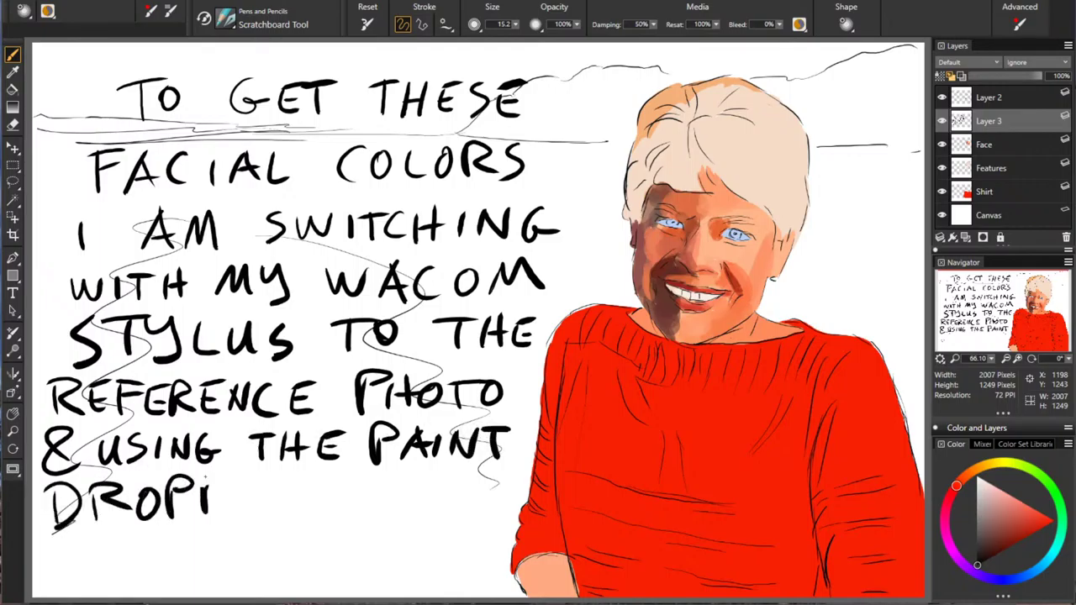
pyautogui.moveTo(240, 479)
pyautogui.mouseDown()
pyautogui.moveTo(258, 510)
pyautogui.moveTo(266, 477)
pyautogui.mouseUp()
pyautogui.moveTo(242, 495)
pyautogui.mouseDown()
pyautogui.moveTo(261, 494)
pyautogui.moveTo(271, 510)
pyautogui.mouseUp()
pyautogui.moveTo(271, 479)
pyautogui.mouseDown()
pyautogui.moveTo(298, 504)
pyautogui.moveTo(348, 486)
pyautogui.moveTo(360, 505)
pyautogui.moveTo(367, 489)
pyautogui.moveTo(360, 508)
pyautogui.mouseUp()
pyautogui.moveTo(405, 479)
pyautogui.mouseDown()
pyautogui.moveTo(405, 501)
pyautogui.moveTo(441, 469)
pyautogui.mouseUp()
pyautogui.moveTo(453, 469); pyautogui.dragTo(454, 500)
pyautogui.moveTo(434, 474); pyautogui.dragTo(480, 469)
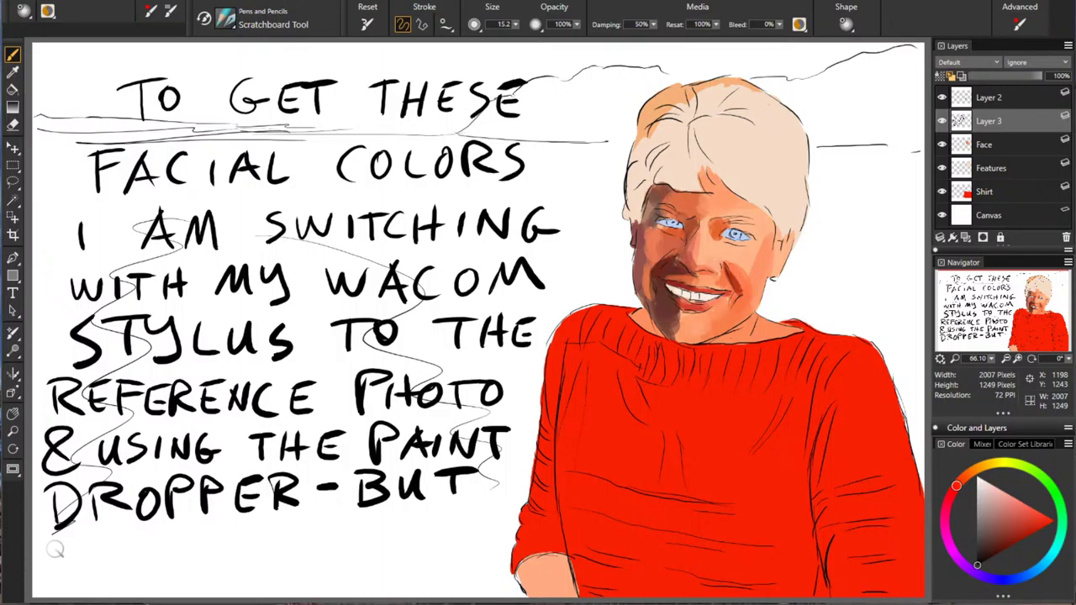
# Step: Handwrite "PICKING COLORS" in black below the "DROPPER-BUT" line
pyautogui.moveTo(54, 538)
pyautogui.mouseDown()
pyautogui.moveTo(55, 575)
pyautogui.moveTo(57, 553)
pyautogui.moveTo(82, 570)
pyautogui.moveTo(107, 568)
pyautogui.mouseUp()
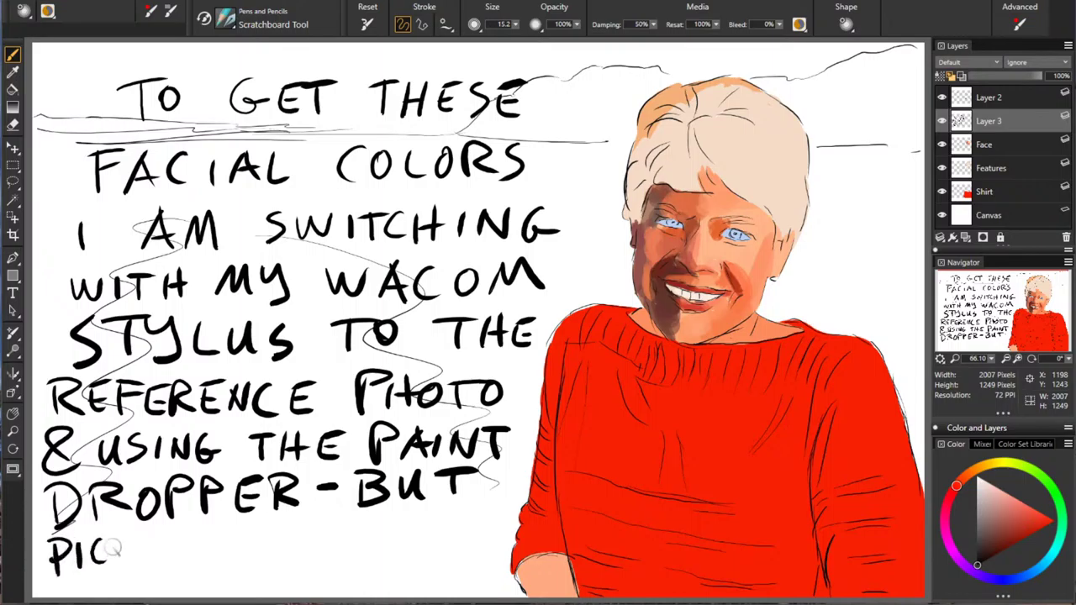
pyautogui.moveTo(145, 538)
pyautogui.mouseDown()
pyautogui.moveTo(149, 564)
pyautogui.moveTo(190, 528)
pyautogui.moveTo(190, 547)
pyautogui.mouseUp()
pyautogui.moveTo(296, 519); pyautogui.dragTo(340, 541)
pyautogui.moveTo(364, 520)
pyautogui.mouseDown()
pyautogui.moveTo(347, 531)
pyautogui.moveTo(364, 522)
pyautogui.mouseUp()
pyautogui.moveTo(375, 511); pyautogui.dragTo(375, 537)
pyautogui.moveTo(436, 508); pyautogui.dragTo(417, 528)
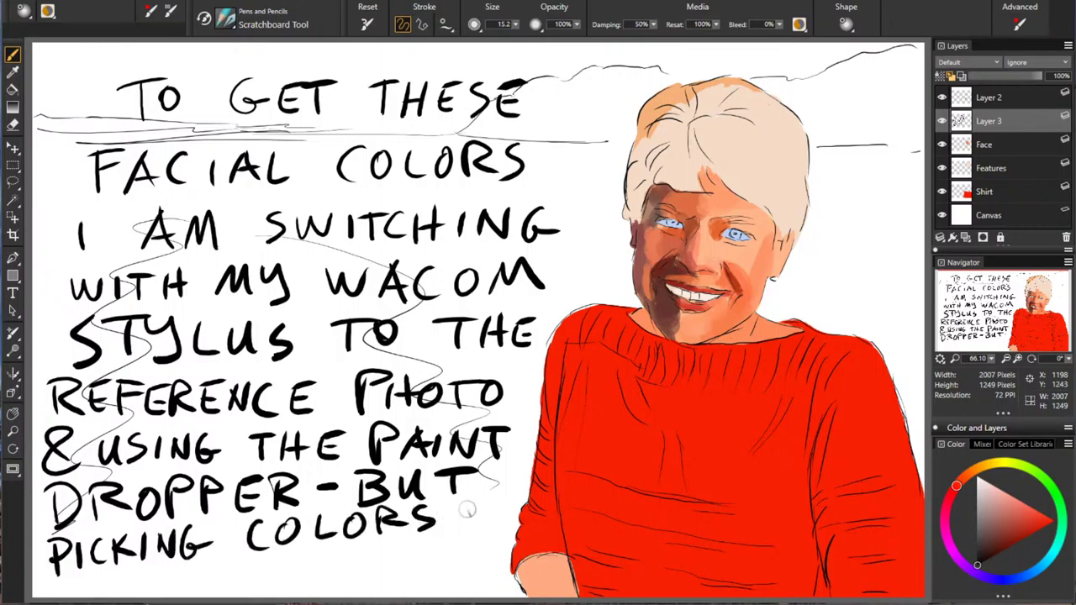
# Step: Handwrite "CAN BE DONE" in black along the lower edge of the canvas
pyautogui.moveTo(165, 568)
pyautogui.mouseDown()
pyautogui.moveTo(178, 589)
pyautogui.moveTo(245, 557)
pyautogui.moveTo(264, 587)
pyautogui.mouseUp()
pyautogui.moveTo(259, 555)
pyautogui.mouseDown()
pyautogui.moveTo(271, 587)
pyautogui.moveTo(321, 562)
pyautogui.mouseUp()
pyautogui.moveTo(298, 548)
pyautogui.mouseDown()
pyautogui.moveTo(321, 547)
pyautogui.moveTo(360, 579)
pyautogui.mouseUp()
pyautogui.moveTo(363, 540); pyautogui.dragTo(367, 577)
pyautogui.moveTo(407, 547)
pyautogui.mouseDown()
pyautogui.moveTo(397, 560)
pyautogui.moveTo(428, 541)
pyautogui.mouseUp()
pyautogui.moveTo(429, 541)
pyautogui.mouseDown()
pyautogui.moveTo(457, 569)
pyautogui.moveTo(457, 537)
pyautogui.mouseUp()
pyautogui.moveTo(468, 538)
pyautogui.mouseDown()
pyautogui.moveTo(488, 564)
pyautogui.moveTo(483, 549)
pyautogui.mouseUp()
# Step: Continue the note with "WITHOUT IT" and a dash in black across the red shirt
pyautogui.moveTo(467, 538)
pyautogui.mouseDown()
pyautogui.moveTo(529, 548)
pyautogui.moveTo(612, 511)
pyautogui.mouseUp()
pyautogui.moveTo(614, 498)
pyautogui.mouseDown()
pyautogui.moveTo(615, 525)
pyautogui.moveTo(678, 486)
pyautogui.moveTo(697, 510)
pyautogui.mouseUp()
pyautogui.moveTo(682, 490); pyautogui.dragTo(713, 484)
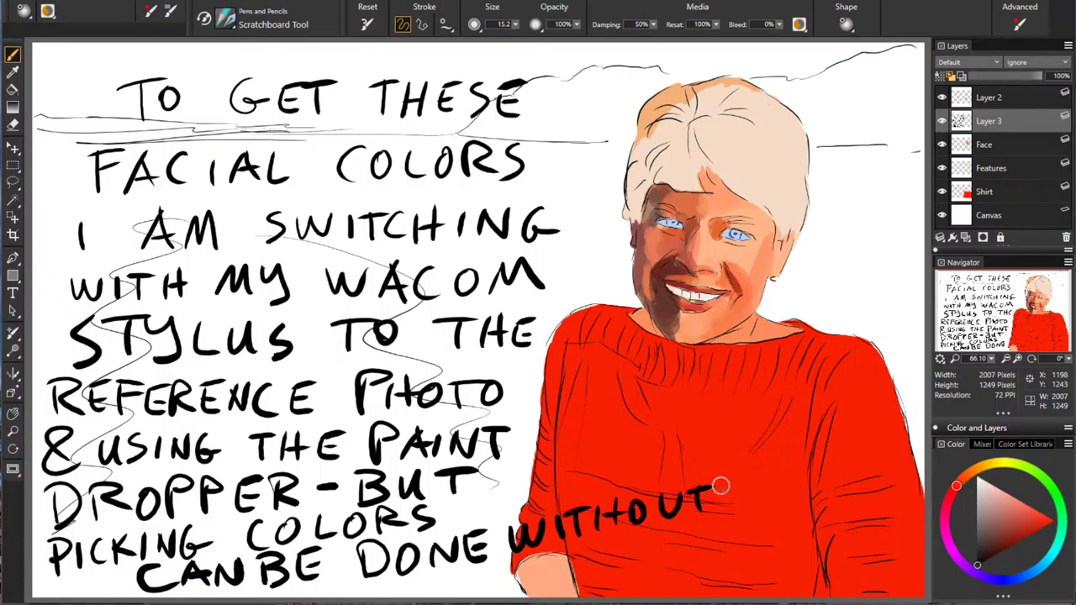
pyautogui.moveTo(777, 468)
pyautogui.mouseDown()
pyautogui.moveTo(777, 497)
pyautogui.moveTo(809, 460)
pyautogui.moveTo(866, 456)
pyautogui.mouseUp()
# Step: Handwrite "JUST USE THE" in black on the shirt below "WITHOUT IT"
pyautogui.moveTo(584, 552)
pyautogui.mouseDown()
pyautogui.moveTo(579, 575)
pyautogui.moveTo(613, 541)
pyautogui.moveTo(626, 560)
pyautogui.mouseUp()
pyautogui.moveTo(655, 527); pyautogui.dragTo(655, 564)
pyautogui.moveTo(642, 529)
pyautogui.mouseDown()
pyautogui.moveTo(782, 499)
pyautogui.moveTo(777, 509)
pyautogui.moveTo(830, 516)
pyautogui.moveTo(836, 489)
pyautogui.mouseUp()
pyautogui.moveTo(852, 482); pyautogui.dragTo(852, 506)
pyautogui.moveTo(871, 479)
pyautogui.mouseDown()
pyautogui.moveTo(866, 502)
pyautogui.moveTo(876, 499)
pyautogui.mouseUp()
pyautogui.moveTo(878, 498); pyautogui.dragTo(896, 482)
pyautogui.moveTo(883, 476); pyautogui.dragTo(901, 469)
# Step: Handwrite "PALETTE" on the shirt and draw a black arrow pointing toward the color wheel
pyautogui.moveTo(659, 561)
pyautogui.mouseDown()
pyautogui.moveTo(657, 588)
pyautogui.moveTo(665, 578)
pyautogui.moveTo(703, 584)
pyautogui.moveTo(700, 575)
pyautogui.mouseUp()
pyautogui.click(687, 563)
pyautogui.moveTo(708, 558); pyautogui.dragTo(728, 583)
pyautogui.moveTo(740, 545)
pyautogui.mouseDown()
pyautogui.moveTo(761, 542)
pyautogui.moveTo(777, 568)
pyautogui.mouseUp()
pyautogui.moveTo(796, 527)
pyautogui.mouseDown()
pyautogui.moveTo(793, 562)
pyautogui.moveTo(831, 518)
pyautogui.mouseUp()
pyautogui.moveTo(819, 519)
pyautogui.mouseDown()
pyautogui.moveTo(814, 548)
pyautogui.moveTo(834, 535)
pyautogui.mouseUp()
pyautogui.moveTo(813, 557)
pyautogui.mouseDown()
pyautogui.moveTo(919, 535)
pyautogui.moveTo(881, 561)
pyautogui.mouseUp()
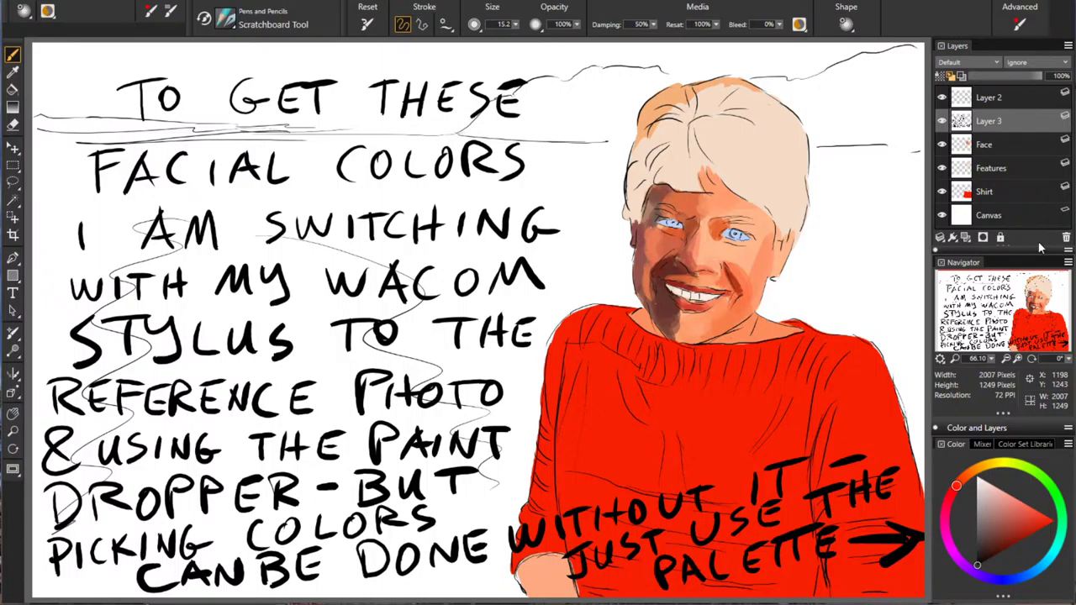
# Step: Delete Layer 3 with the whole handwritten note
pyautogui.click(1066, 237)
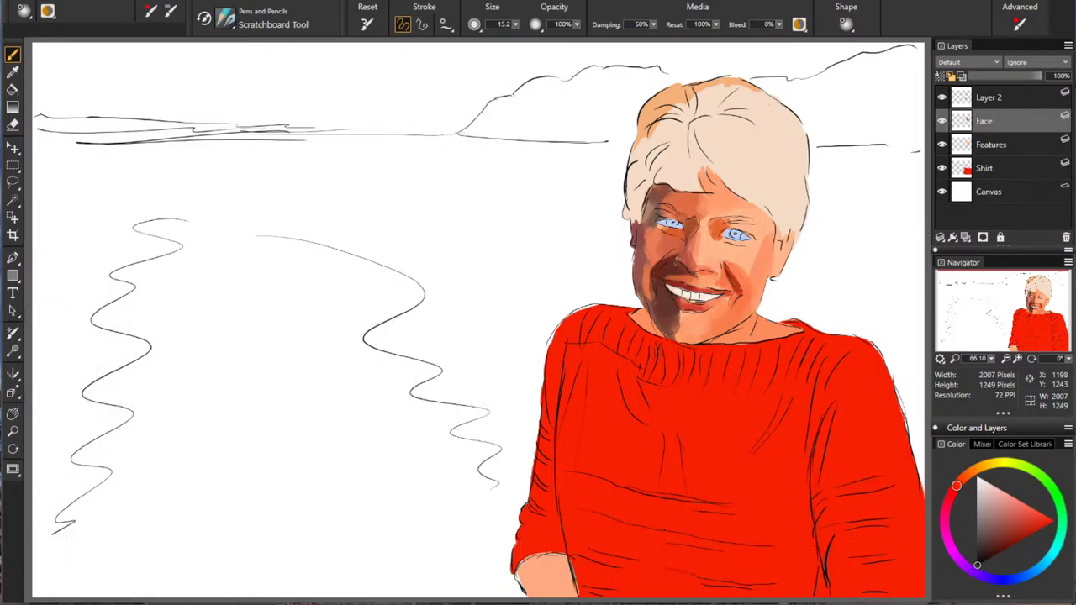
# Step: Touch up the cheek and forehead on the Face layer with sampled skin tones, using brush size 32.3 and 42% opacity
pyautogui.keyDown('alt'); pyautogui.click(747, 326); pyautogui.keyUp('alt')
pyautogui.moveTo(578, 25); pyautogui.dragTo(502, 94)
pyautogui.moveTo(515, 26); pyautogui.dragTo(461, 69)
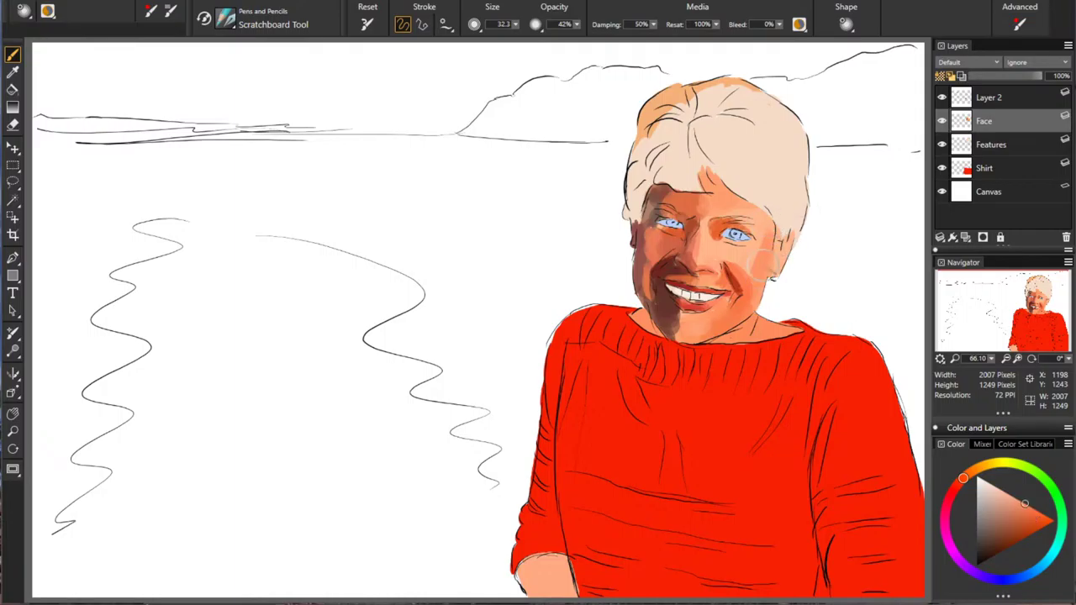
pyautogui.keyDown('alt'); pyautogui.click(761, 222); pyautogui.keyUp('alt')
pyautogui.moveTo(722, 191); pyautogui.dragTo(724, 194)
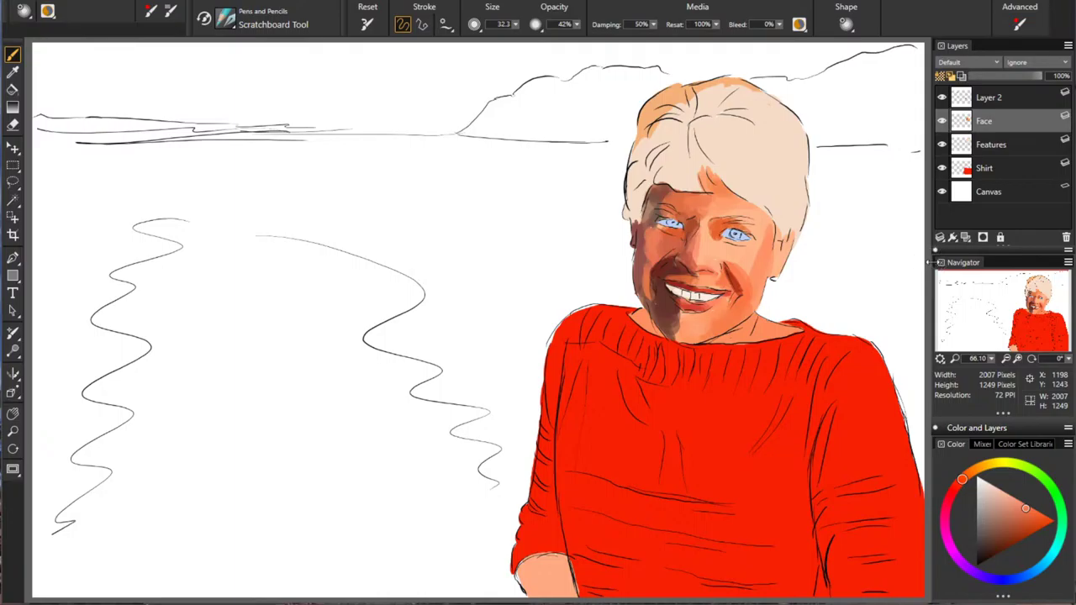
# Step: Paint a dark shadow sampled from the face onto the neck beside the shaded jaw, on the Features layer
pyautogui.click(994, 145)
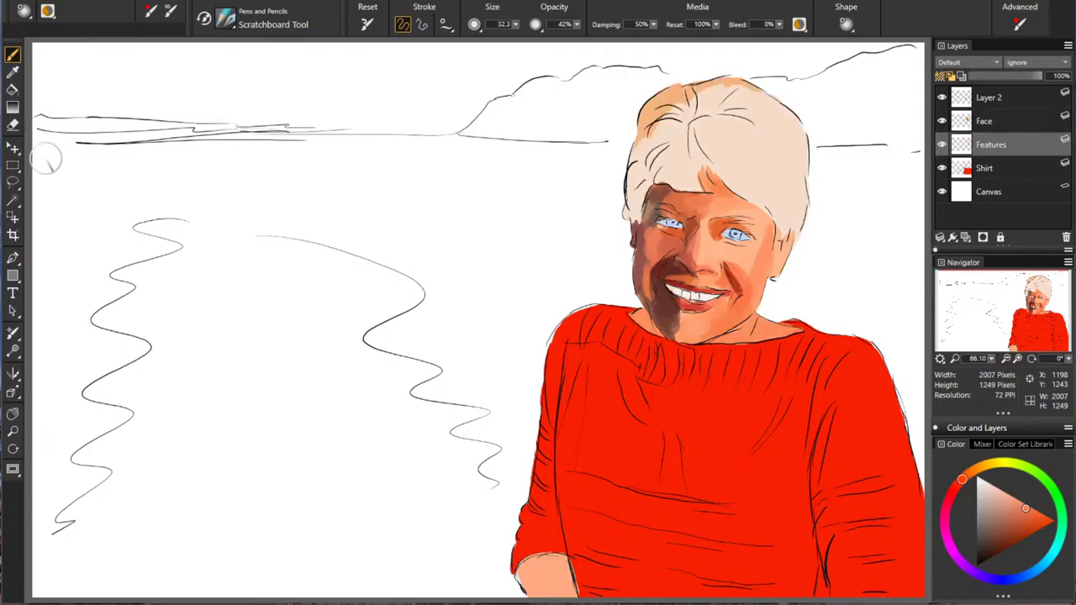
pyautogui.keyDown('alt'); pyautogui.click(682, 275); pyautogui.keyUp('alt')
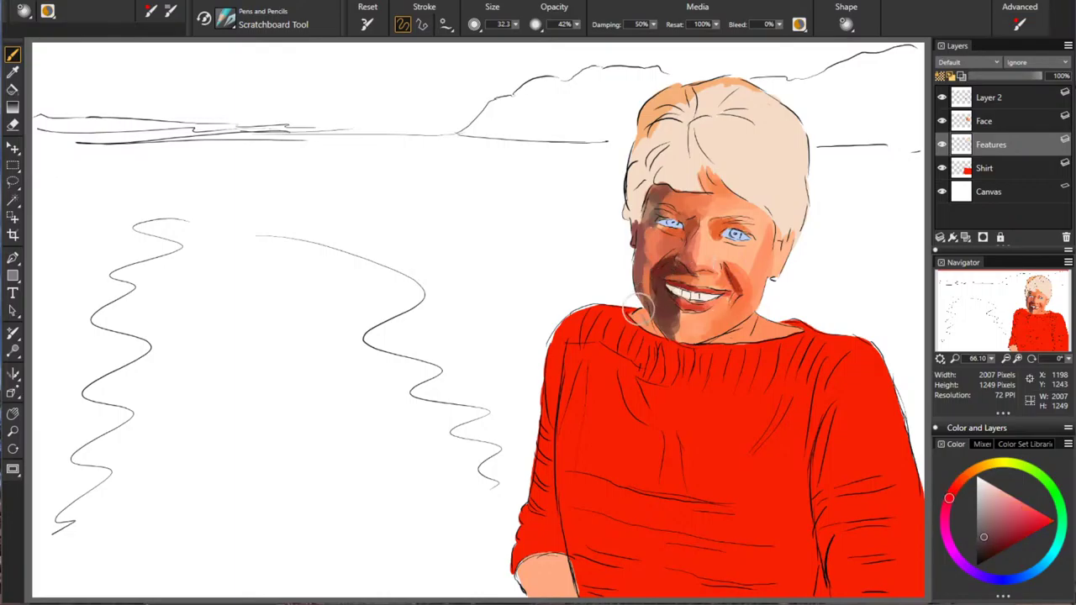
pyautogui.moveTo(640, 311); pyautogui.dragTo(650, 326)
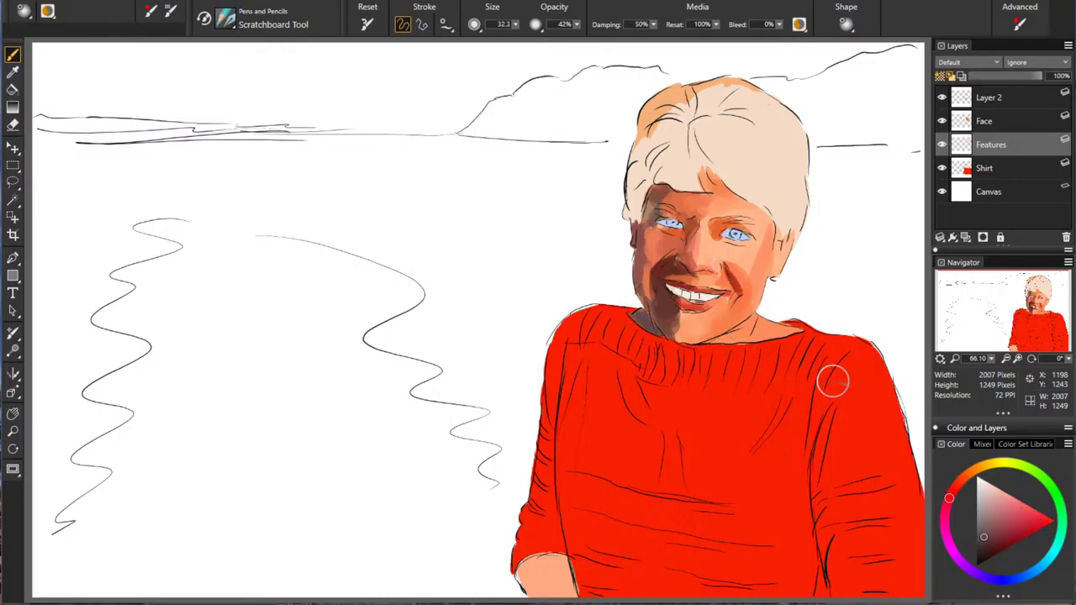
# Step: Shade the rest of the neck along the shirt collar with brown tones sampled from the face and adjusted on the color wheel
pyautogui.keyDown('alt'); pyautogui.click(703, 271); pyautogui.keyUp('alt')
pyautogui.keyDown('alt'); pyautogui.click(683, 277); pyautogui.keyUp('alt')
pyautogui.moveTo(950, 499); pyautogui.dragTo(966, 477)
pyautogui.click(984, 554)
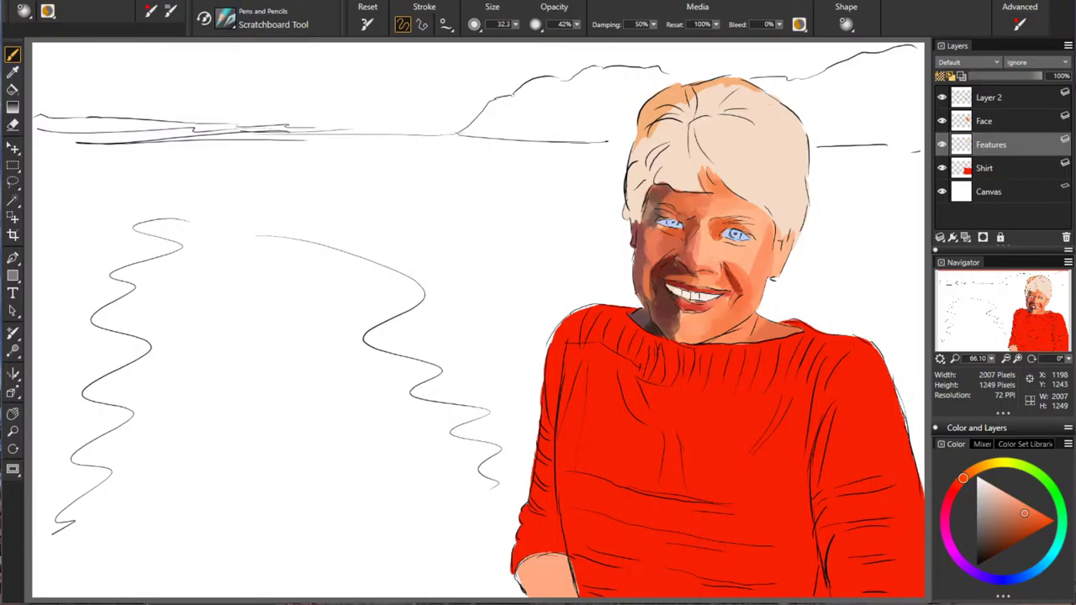
pyautogui.keyDown('alt'); pyautogui.click(664, 319); pyautogui.keyUp('alt')
# Step: Paint golden tones over the crown and lit side of the hair and a darker orange-brown along the fringe
pyautogui.keyDown('alt'); pyautogui.click(661, 111); pyautogui.keyUp('alt')
pyautogui.moveTo(760, 177)
pyautogui.mouseDown()
pyautogui.moveTo(757, 145)
pyautogui.moveTo(790, 117)
pyautogui.moveTo(669, 125)
pyautogui.moveTo(653, 136)
pyautogui.mouseUp()
pyautogui.keyDown('alt'); pyautogui.click(769, 152); pyautogui.keyUp('alt')
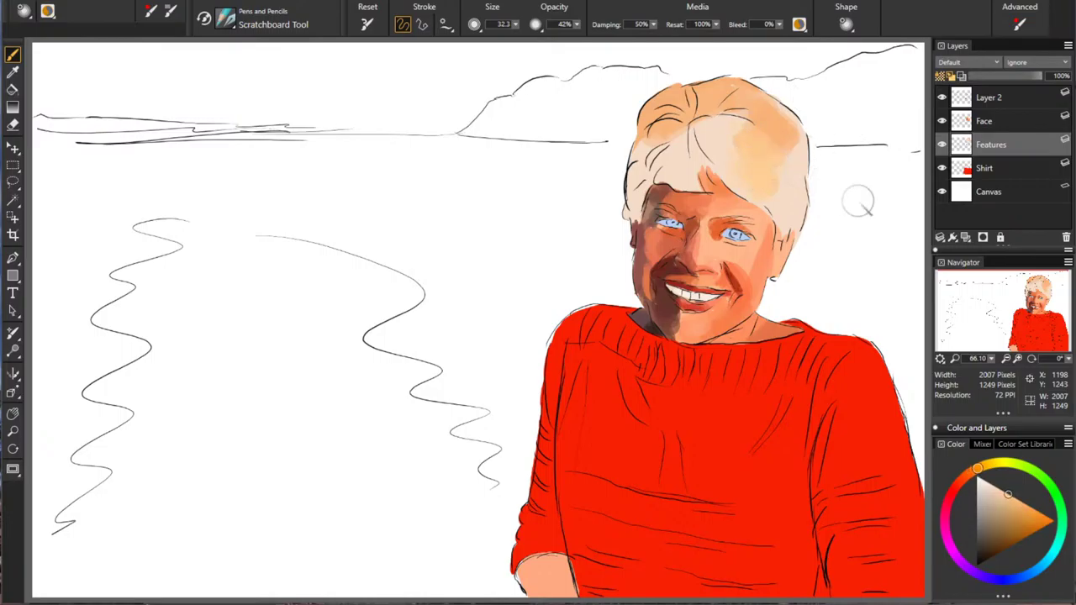
pyautogui.keyDown('alt'); pyautogui.click(744, 260); pyautogui.keyUp('alt')
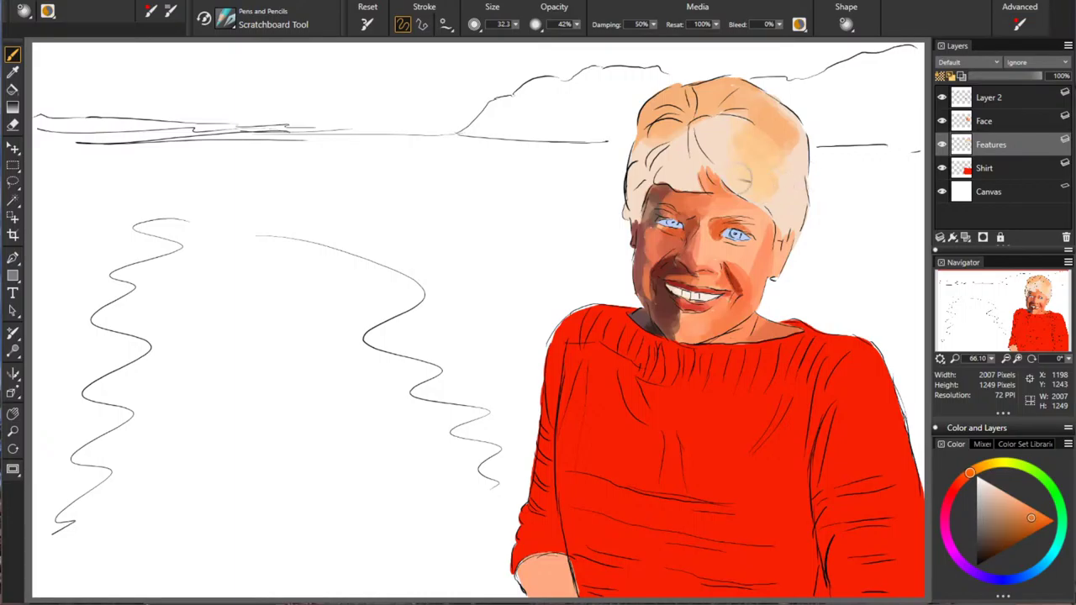
pyautogui.moveTo(741, 175)
pyautogui.mouseDown()
pyautogui.moveTo(744, 193)
pyautogui.moveTo(786, 217)
pyautogui.mouseUp()
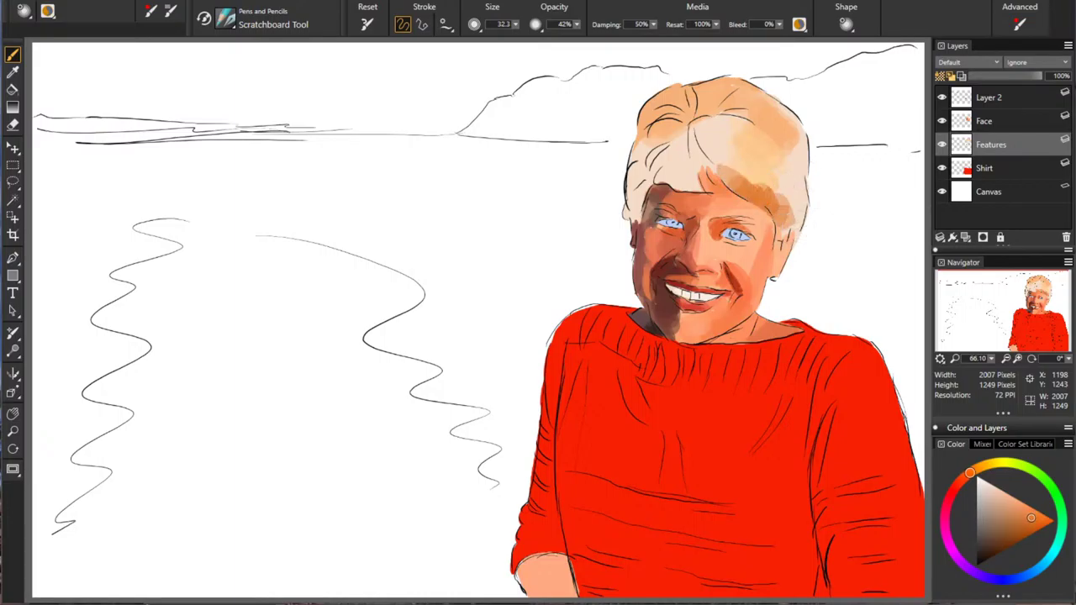
# Step: Shade the front hair above the darker side of the face with sampled browns
pyautogui.keyDown('alt'); pyautogui.click(661, 207); pyautogui.keyUp('alt')
pyautogui.moveTo(683, 149)
pyautogui.mouseDown()
pyautogui.moveTo(661, 175)
pyautogui.moveTo(674, 167)
pyautogui.moveTo(719, 192)
pyautogui.mouseUp()
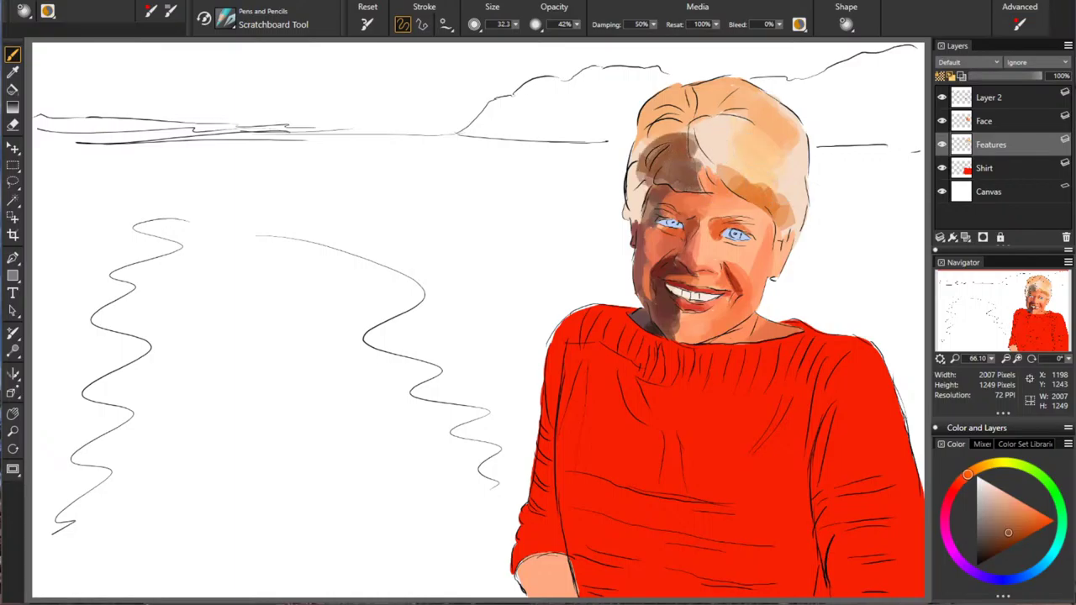
pyautogui.keyDown('alt'); pyautogui.click(675, 143); pyautogui.keyUp('alt')
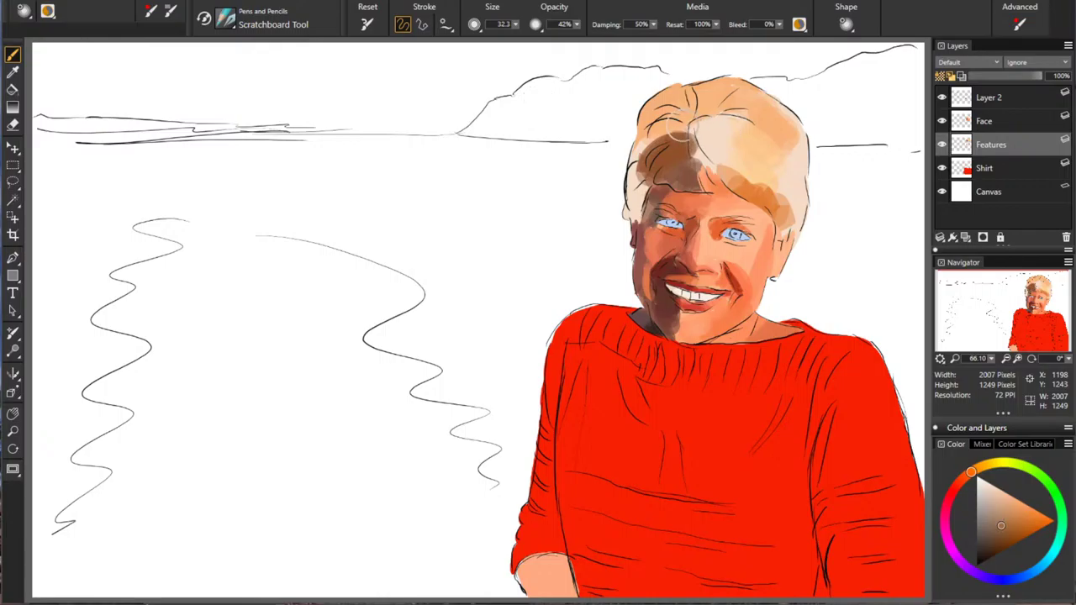
pyautogui.moveTo(678, 129); pyautogui.dragTo(640, 159)
pyautogui.click(691, 129)
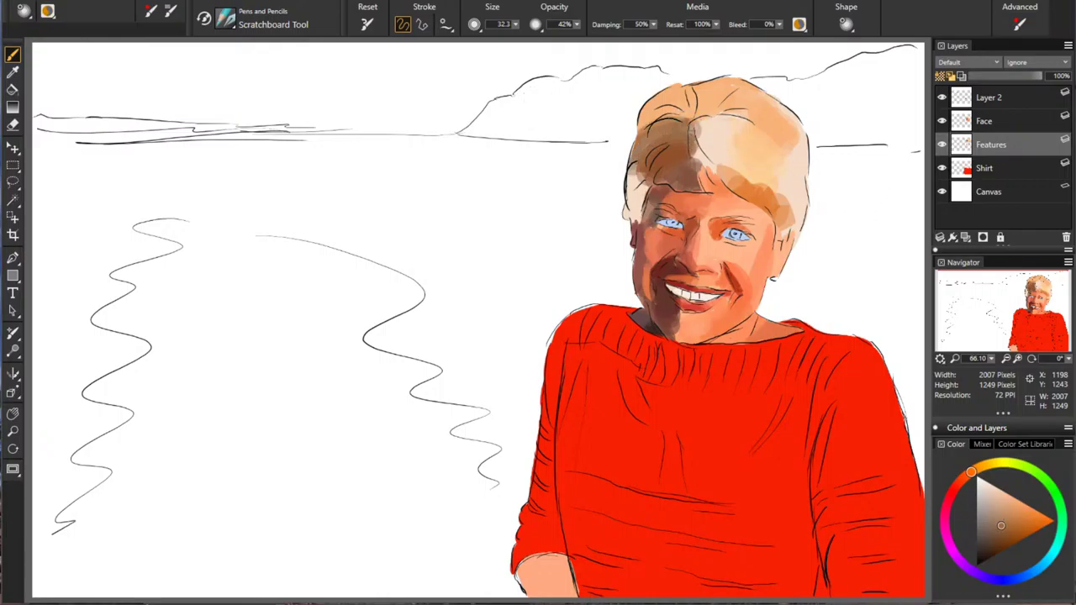
# Step: Paint grey-green shadow on the hair at the shaded temple and reddish-brown on the central lock above the forehead
pyautogui.keyDown('alt'); pyautogui.click(652, 206); pyautogui.keyUp('alt')
pyautogui.moveTo(641, 166)
pyautogui.mouseDown()
pyautogui.moveTo(636, 202)
pyautogui.moveTo(647, 215)
pyautogui.mouseUp()
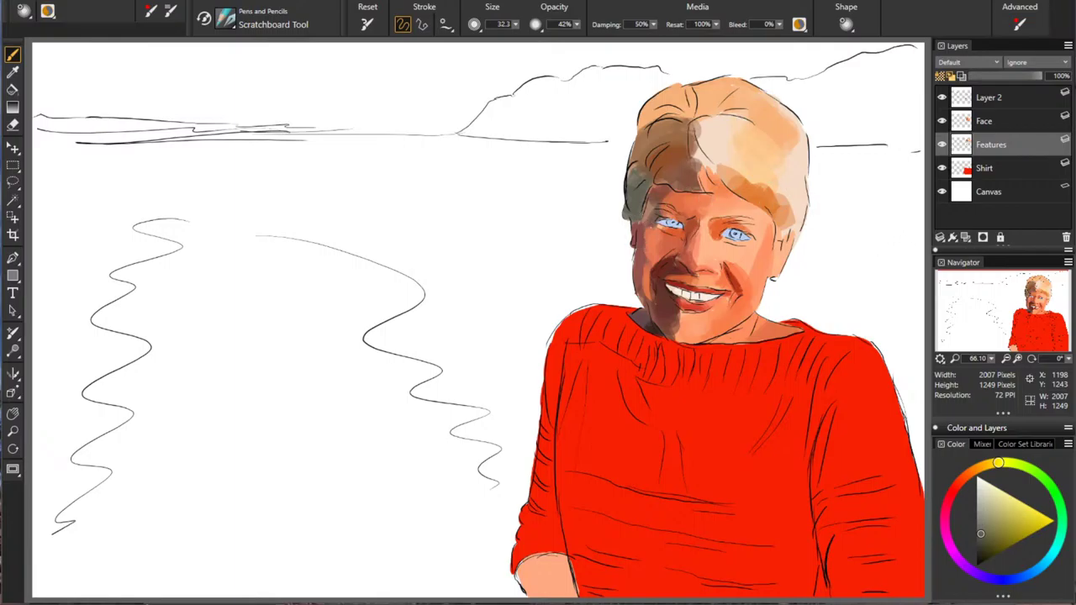
pyautogui.keyDown('alt'); pyautogui.click(659, 205); pyautogui.keyUp('alt')
pyautogui.moveTo(701, 148); pyautogui.dragTo(711, 165)
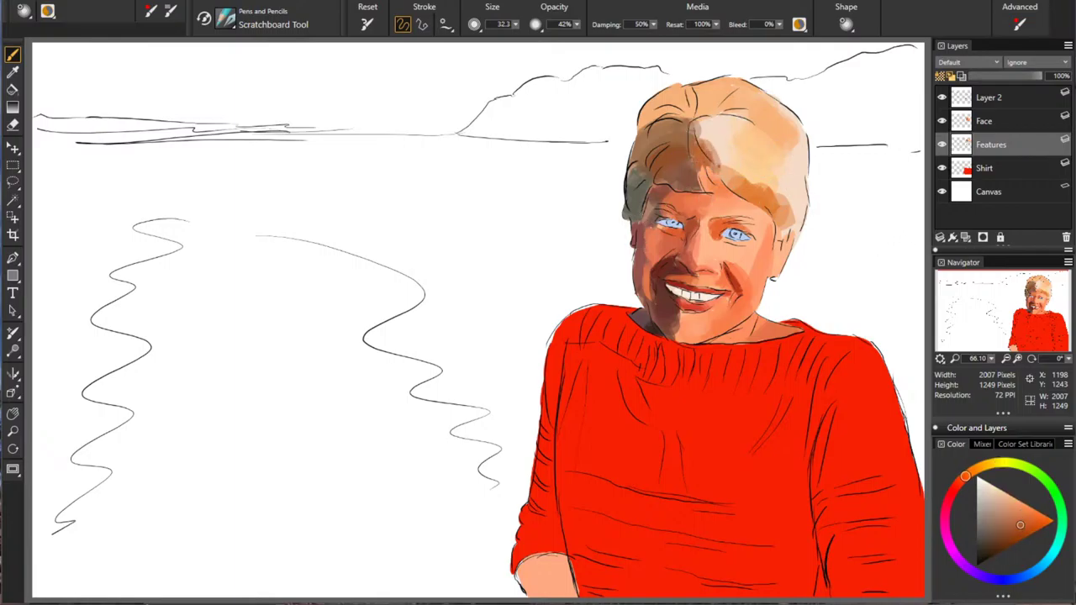
# Step: Darken the crown of the hair with brown and tan tones sampled from the existing hair shading
pyautogui.keyDown('alt'); pyautogui.click(641, 190); pyautogui.keyUp('alt')
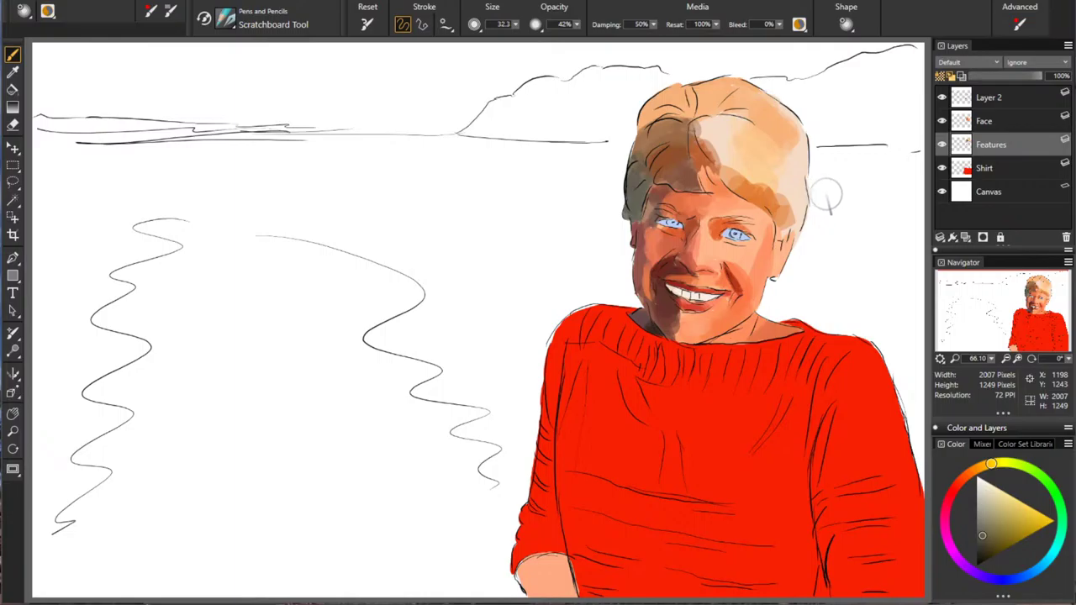
pyautogui.keyDown('alt'); pyautogui.click(660, 143); pyautogui.keyUp('alt')
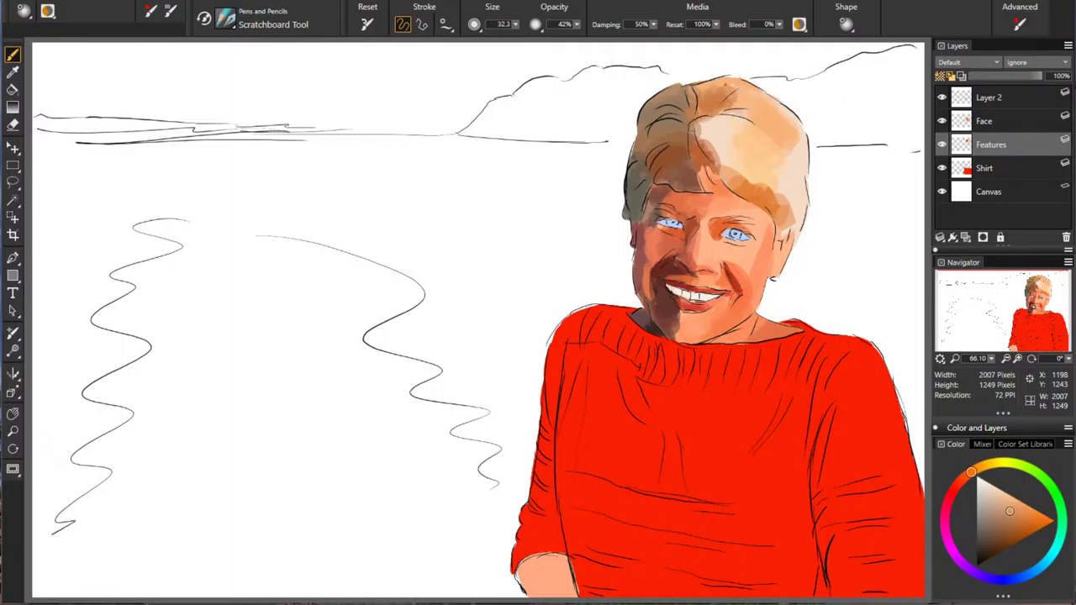
pyautogui.moveTo(716, 89); pyautogui.dragTo(747, 92)
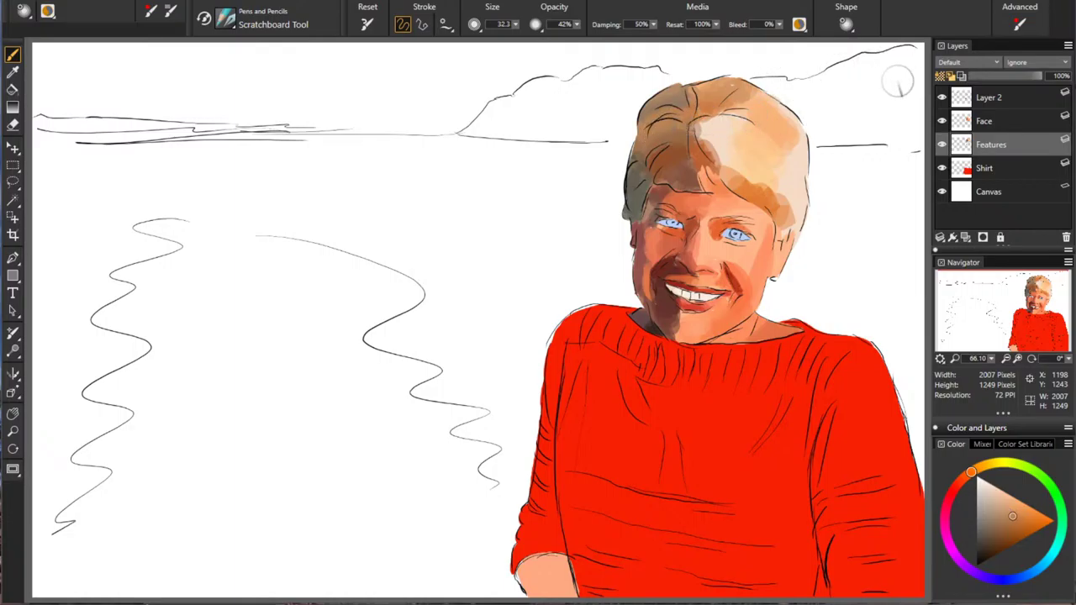
# Step: Extend the sampled brown along the fringe beside the central lock of hair
pyautogui.keyDown('alt'); pyautogui.click(678, 161); pyautogui.keyUp('alt')
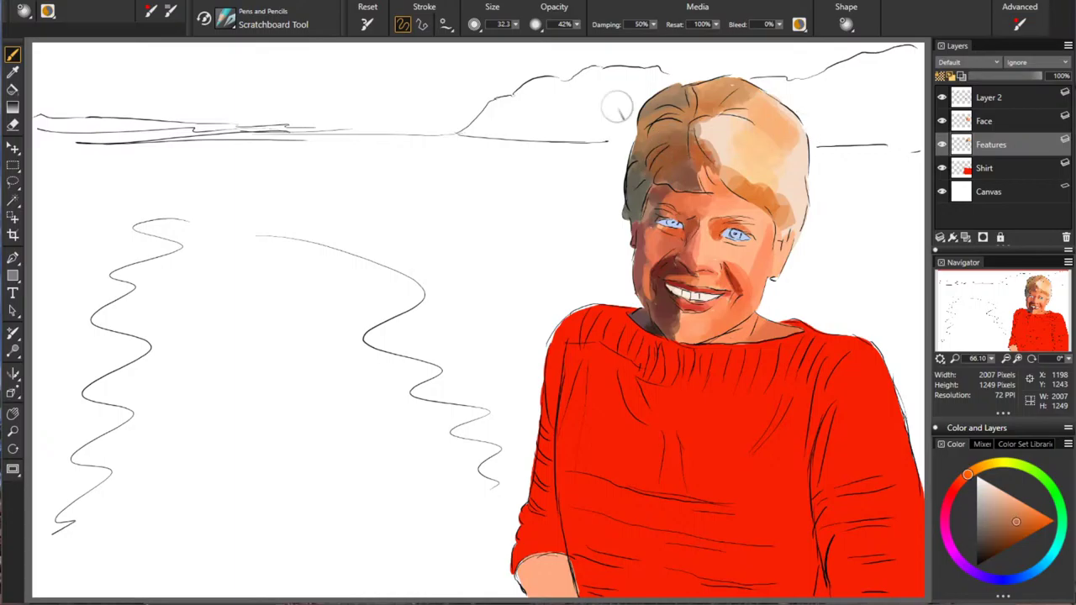
pyautogui.keyDown('alt'); pyautogui.click(707, 159); pyautogui.keyUp('alt')
pyautogui.moveTo(716, 134)
pyautogui.mouseDown()
pyautogui.moveTo(733, 175)
pyautogui.moveTo(752, 185)
pyautogui.mouseUp()
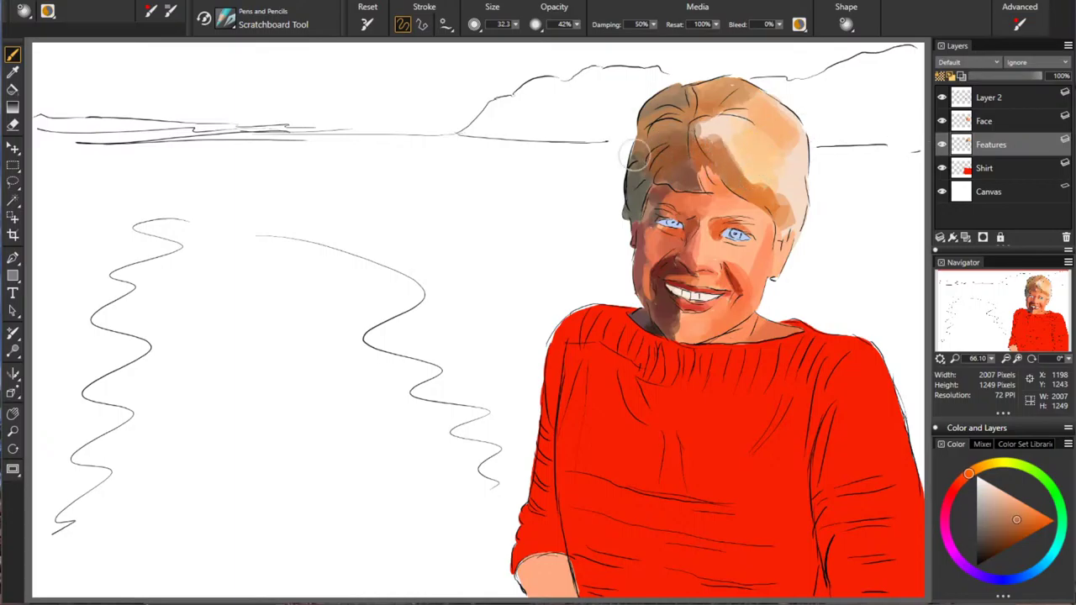
# Step: Paint a dark brown shadow patch into the hair above the central parting
pyautogui.keyDown('alt'); pyautogui.click(634, 155); pyautogui.keyUp('alt')
pyautogui.moveTo(708, 135)
pyautogui.mouseDown()
pyautogui.moveTo(728, 136)
pyautogui.moveTo(701, 133)
pyautogui.moveTo(740, 147)
pyautogui.moveTo(738, 158)
pyautogui.mouseUp()
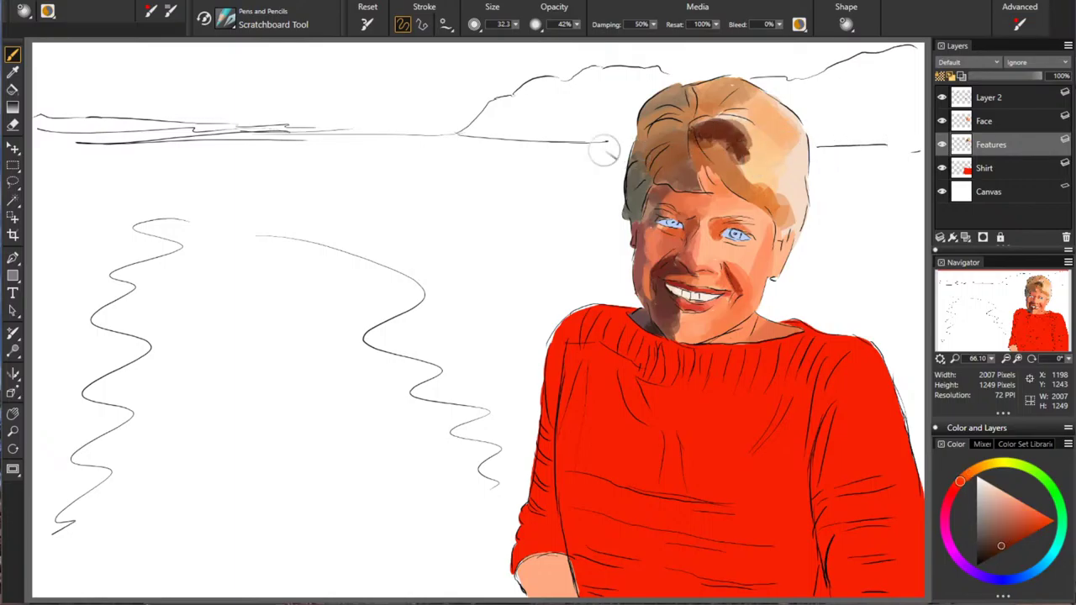
pyautogui.keyDown('alt'); pyautogui.click(704, 138); pyautogui.keyUp('alt')
pyautogui.moveTo(703, 127); pyautogui.dragTo(737, 133)
# Step: Warm the lit side of the hair and the outer fringe with light orange-tan tones sampled from the existing hair colors
pyautogui.keyDown('alt'); pyautogui.click(629, 102); pyautogui.keyUp('alt')
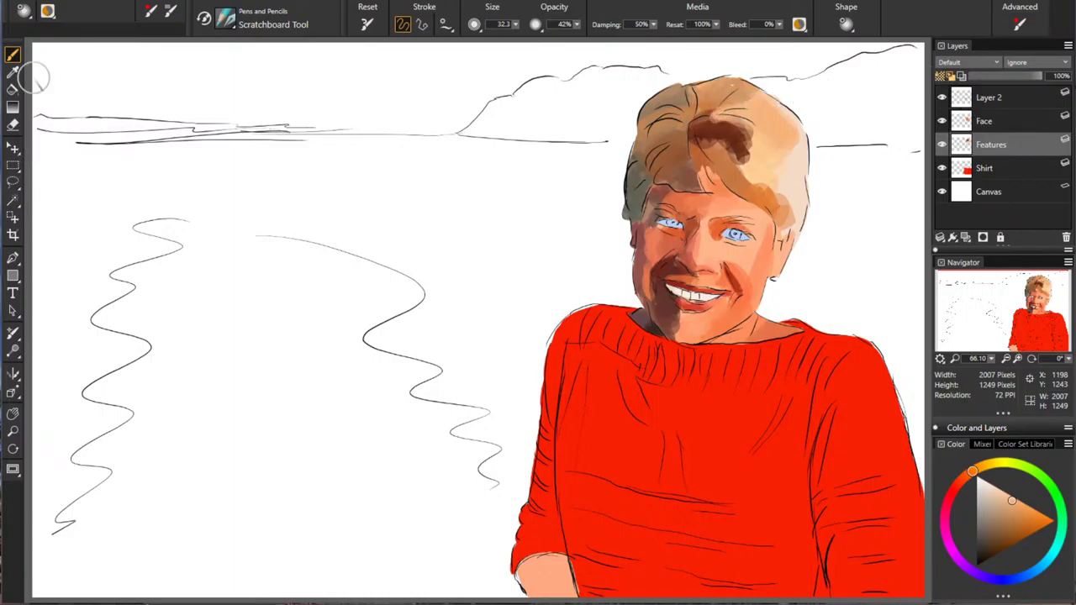
pyautogui.keyDown('alt'); pyautogui.click(720, 133); pyautogui.keyUp('alt')
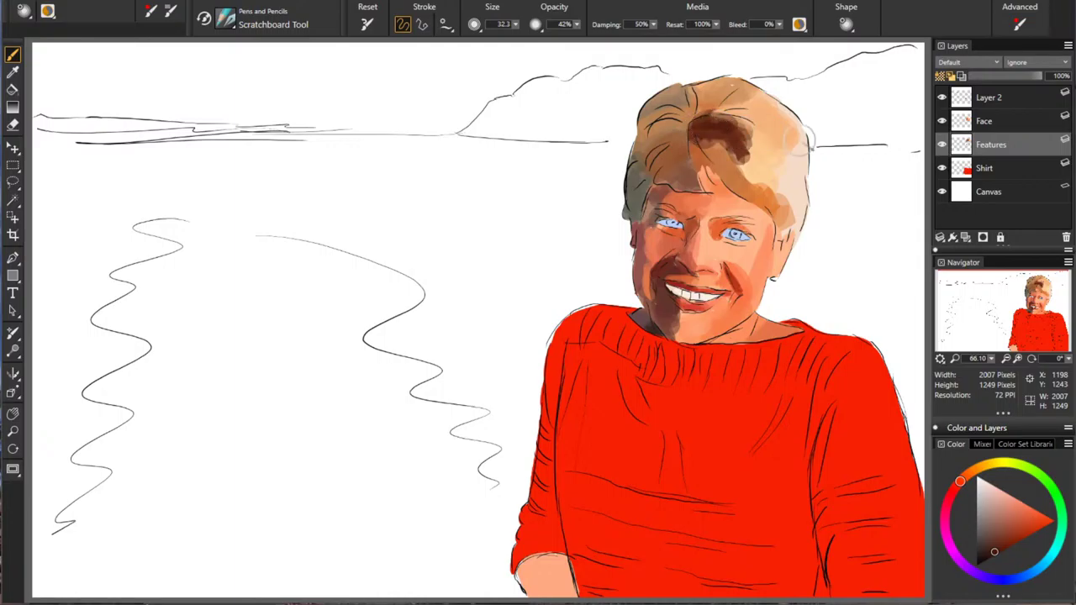
pyautogui.keyDown('alt'); pyautogui.click(764, 126); pyautogui.keyUp('alt')
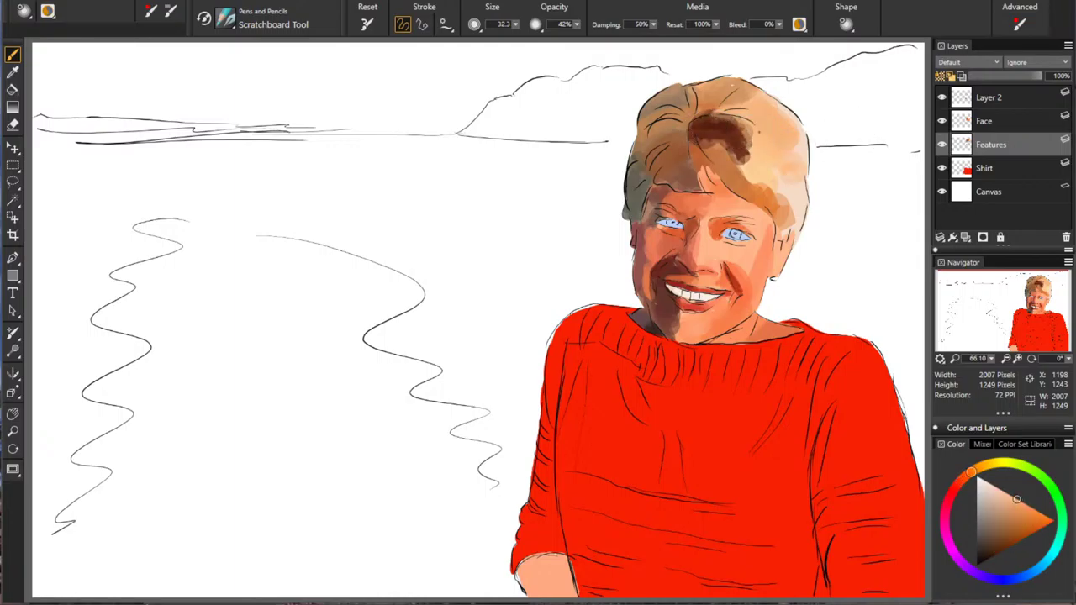
pyautogui.keyDown('alt'); pyautogui.click(660, 151); pyautogui.keyUp('alt')
pyautogui.moveTo(757, 108)
pyautogui.mouseDown()
pyautogui.moveTo(740, 109)
pyautogui.moveTo(771, 127)
pyautogui.mouseUp()
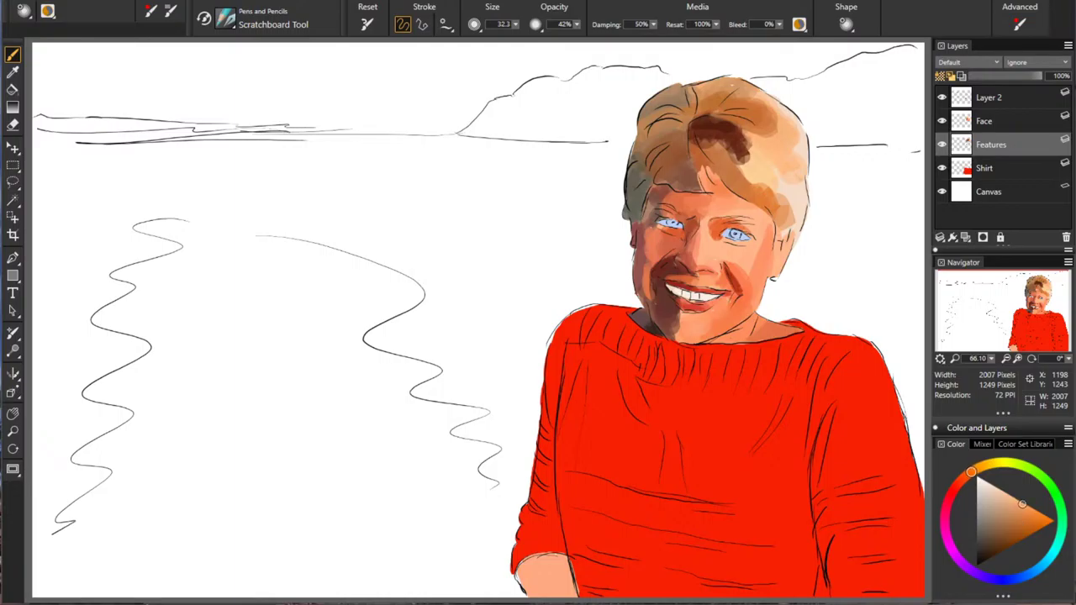
pyautogui.moveTo(766, 158)
pyautogui.mouseDown()
pyautogui.moveTo(795, 186)
pyautogui.moveTo(801, 148)
pyautogui.moveTo(789, 116)
pyautogui.mouseUp()
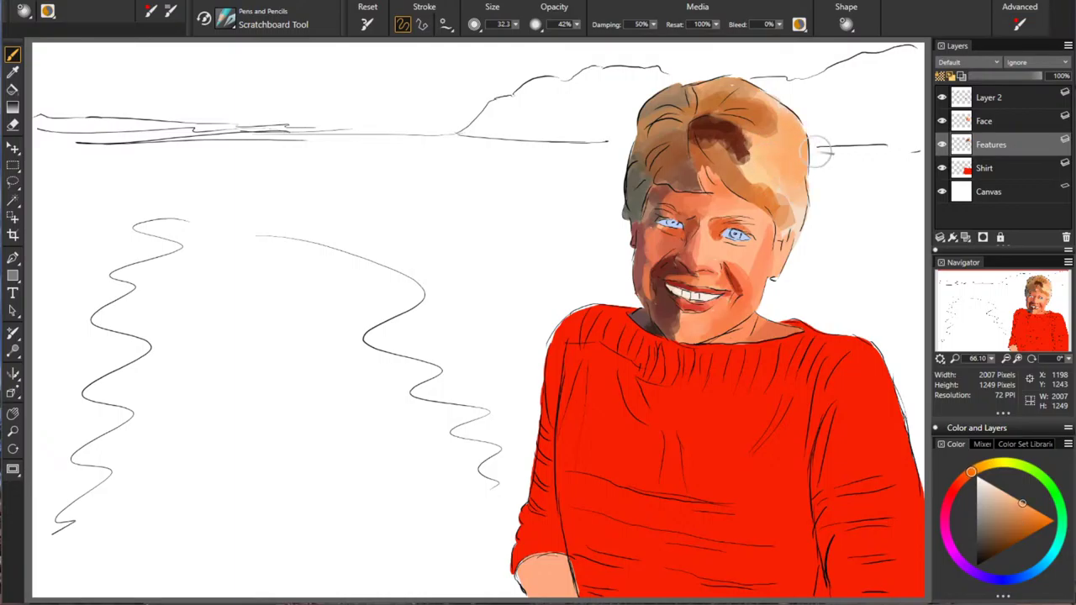
pyautogui.keyDown('alt'); pyautogui.click(799, 167); pyautogui.keyUp('alt')
pyautogui.moveTo(755, 171); pyautogui.dragTo(750, 178)
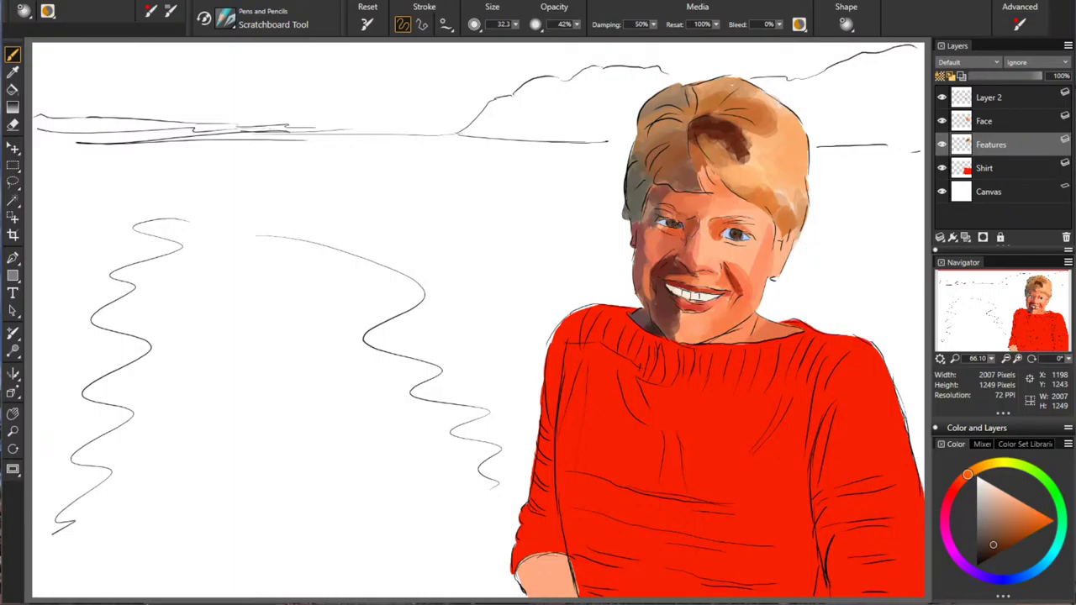
# Step: Fill both eyes with near-black brown and paint the outer part of the lit-side eye dark reddish-brown
pyautogui.click(983, 558)
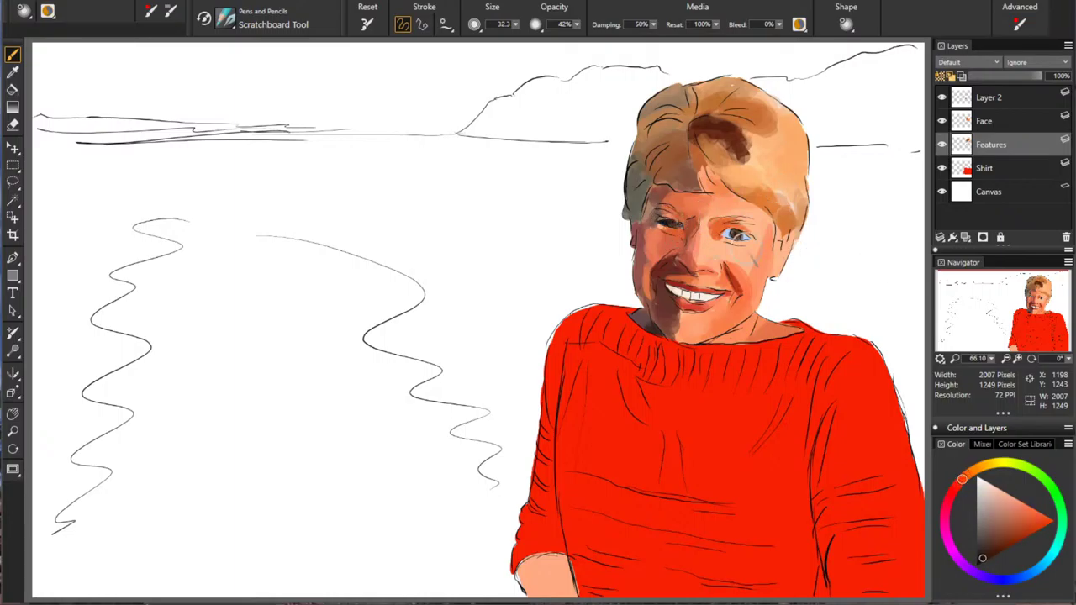
pyautogui.moveTo(738, 234); pyautogui.dragTo(734, 235)
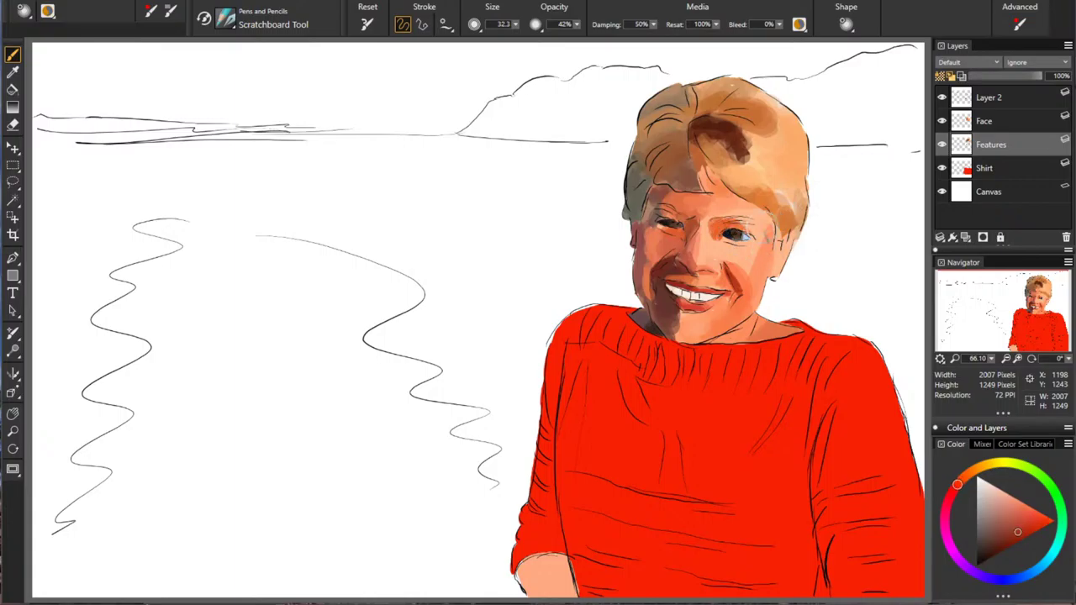
pyautogui.moveTo(745, 237); pyautogui.dragTo(741, 238)
pyautogui.keyDown('alt'); pyautogui.click(727, 234); pyautogui.keyUp('alt')
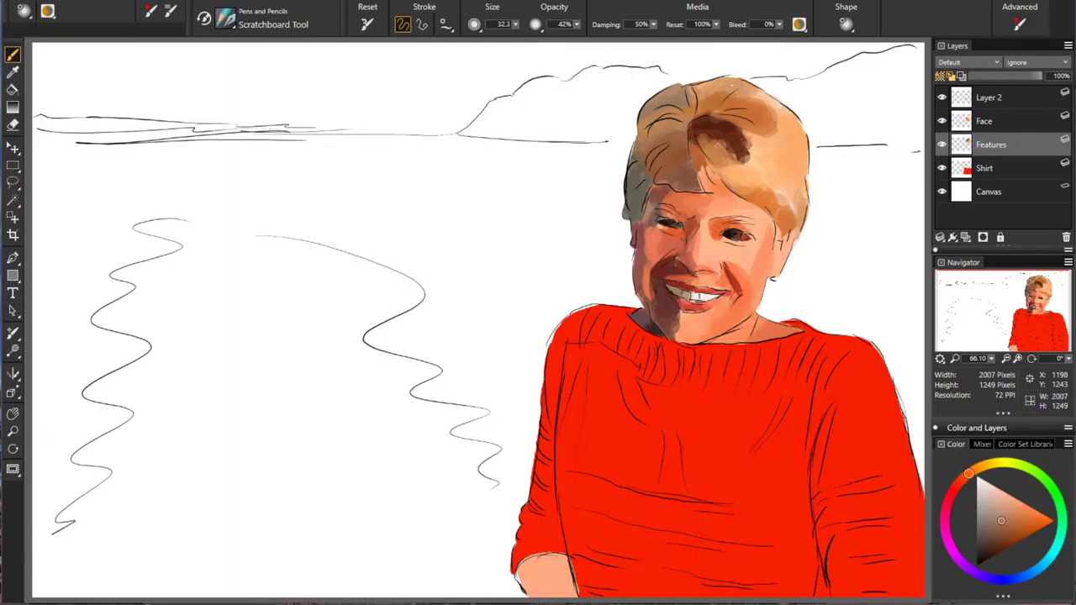
# Step: Tint the teeth with sampled tan, darken the shaded mouth corner, and deepen the shaded-side eye with sampled dark brown
pyautogui.keyDown('alt'); pyautogui.click(750, 183); pyautogui.keyUp('alt')
pyautogui.keyDown('alt'); pyautogui.click(735, 234); pyautogui.keyUp('alt')
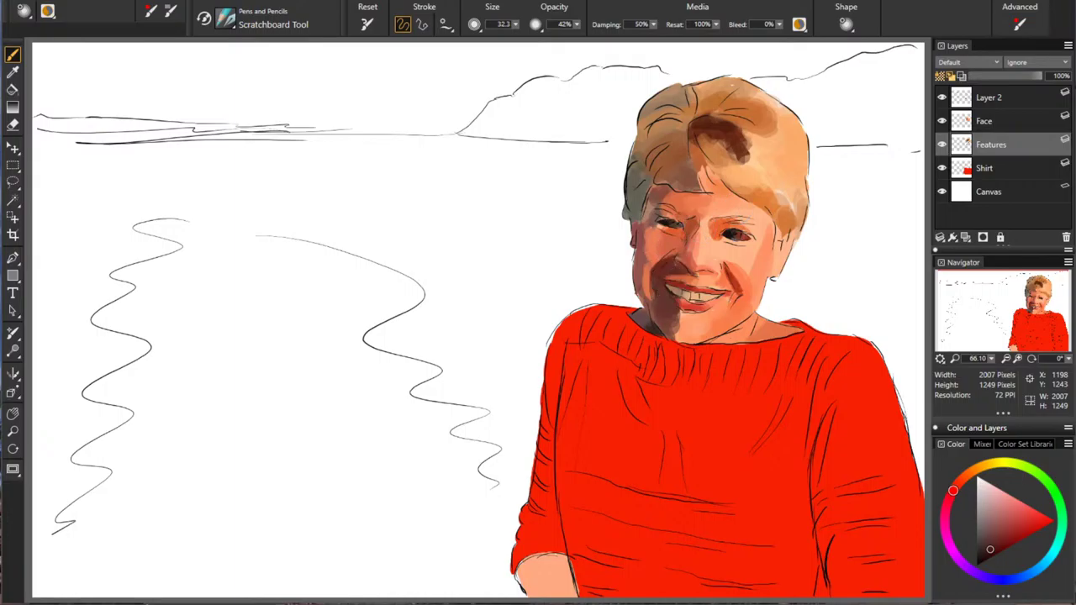
pyautogui.moveTo(666, 285); pyautogui.dragTo(670, 288)
pyautogui.keyDown('alt'); pyautogui.click(672, 225); pyautogui.keyUp('alt')
pyautogui.moveTo(670, 220); pyautogui.dragTo(682, 224)
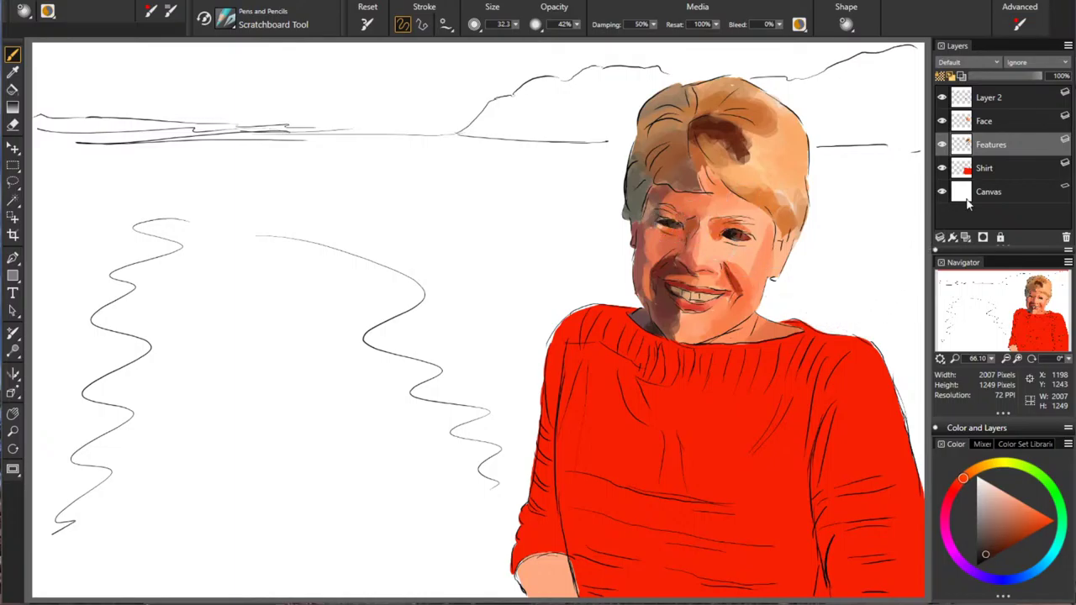
# Step: Add a new layer above the Face layer and handwrite "THE EYES AND" across the sky area
pyautogui.click(1006, 120)
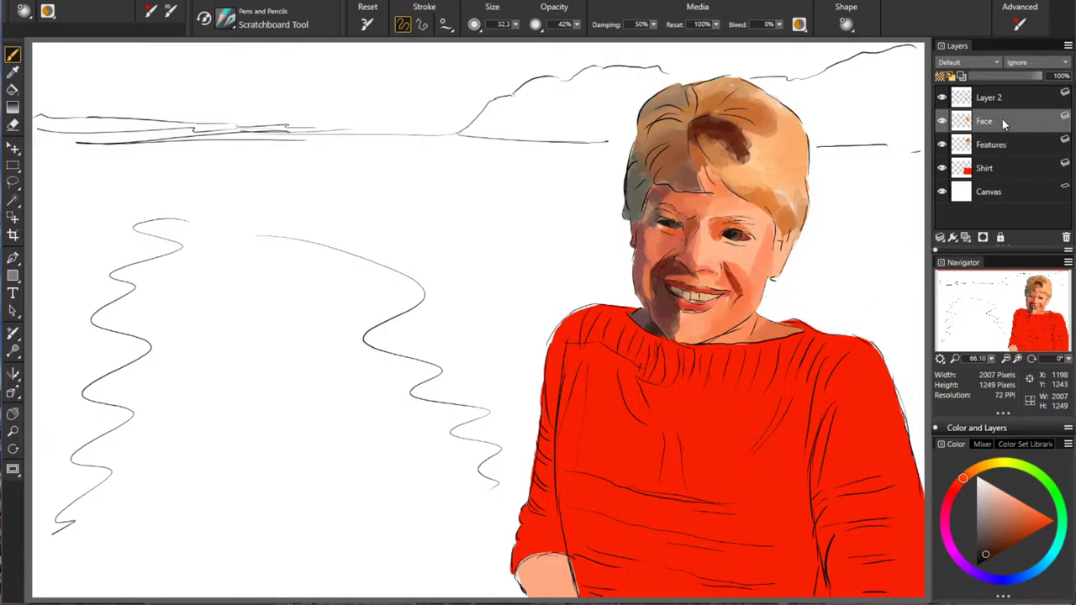
pyautogui.click(967, 238)
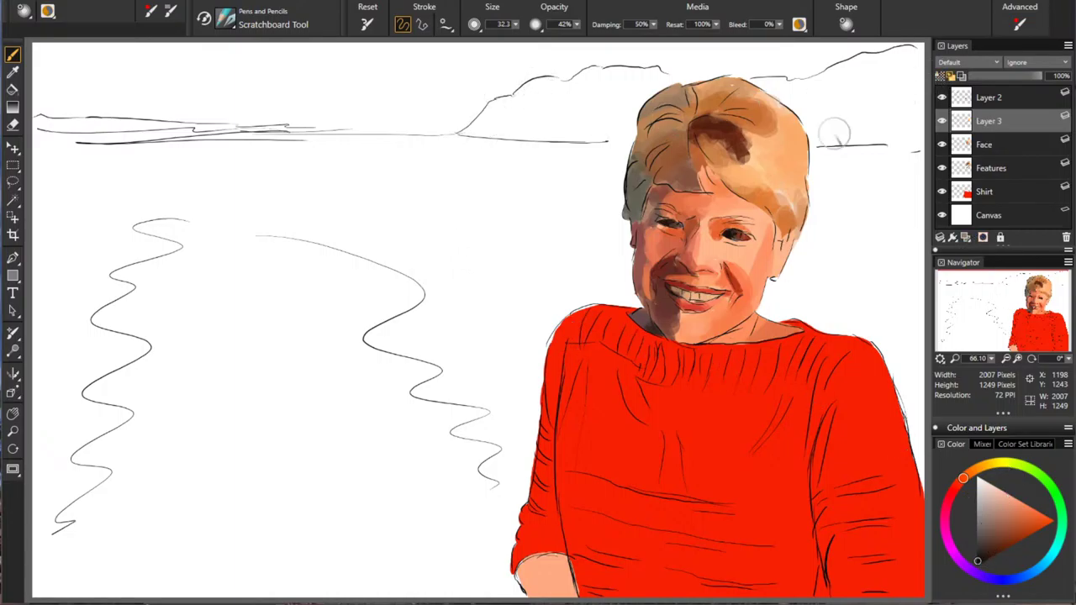
pyautogui.moveTo(163, 76); pyautogui.dragTo(186, 75)
pyautogui.moveTo(175, 76)
pyautogui.mouseDown()
pyautogui.moveTo(177, 101)
pyautogui.moveTo(209, 99)
pyautogui.moveTo(211, 84)
pyautogui.mouseUp()
pyautogui.moveTo(222, 76)
pyautogui.mouseDown()
pyautogui.moveTo(242, 100)
pyautogui.moveTo(243, 74)
pyautogui.mouseUp()
pyautogui.moveTo(224, 86)
pyautogui.mouseDown()
pyautogui.moveTo(291, 103)
pyautogui.moveTo(290, 73)
pyautogui.mouseUp()
pyautogui.moveTo(270, 88); pyautogui.dragTo(308, 92)
pyautogui.moveTo(318, 76)
pyautogui.mouseDown()
pyautogui.moveTo(301, 108)
pyautogui.moveTo(353, 103)
pyautogui.mouseUp()
pyautogui.moveTo(333, 92)
pyautogui.mouseDown()
pyautogui.moveTo(350, 92)
pyautogui.moveTo(353, 80)
pyautogui.mouseUp()
pyautogui.moveTo(385, 77); pyautogui.dragTo(362, 103)
pyautogui.moveTo(437, 74); pyautogui.dragTo(500, 105)
pyautogui.moveTo(502, 106)
pyautogui.mouseDown()
pyautogui.moveTo(504, 75)
pyautogui.moveTo(509, 107)
pyautogui.mouseUp()
# Step: Continue the handwritten note beneath the first line with "TEETH LOOK" and "WEIRD RIGHT" on two lines
pyautogui.moveTo(57, 155)
pyautogui.mouseDown()
pyautogui.moveTo(110, 150)
pyautogui.moveTo(77, 192)
pyautogui.moveTo(122, 179)
pyautogui.moveTo(157, 187)
pyautogui.moveTo(155, 167)
pyautogui.moveTo(195, 149)
pyautogui.mouseUp()
pyautogui.moveTo(212, 149)
pyautogui.mouseDown()
pyautogui.moveTo(212, 177)
pyautogui.moveTo(228, 176)
pyautogui.mouseUp()
pyautogui.moveTo(211, 165); pyautogui.dragTo(232, 162)
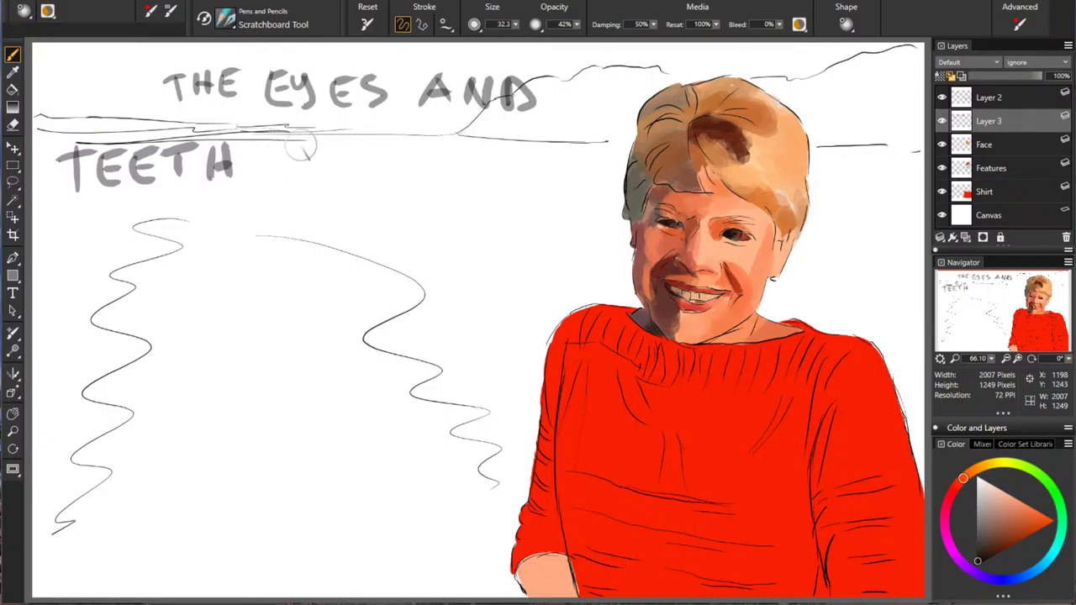
pyautogui.moveTo(295, 145)
pyautogui.mouseDown()
pyautogui.moveTo(317, 171)
pyautogui.moveTo(334, 148)
pyautogui.moveTo(370, 148)
pyautogui.moveTo(402, 173)
pyautogui.moveTo(405, 162)
pyautogui.mouseUp()
pyautogui.moveTo(407, 160); pyautogui.dragTo(429, 173)
pyautogui.moveTo(68, 223)
pyautogui.mouseDown()
pyautogui.moveTo(110, 224)
pyautogui.moveTo(128, 249)
pyautogui.moveTo(150, 219)
pyautogui.mouseUp()
pyautogui.moveTo(164, 221)
pyautogui.mouseDown()
pyautogui.moveTo(164, 245)
pyautogui.moveTo(189, 217)
pyautogui.mouseUp()
pyautogui.moveTo(177, 220)
pyautogui.mouseDown()
pyautogui.moveTo(176, 246)
pyautogui.moveTo(202, 244)
pyautogui.mouseUp()
pyautogui.moveTo(210, 207); pyautogui.dragTo(210, 244)
pyautogui.moveTo(210, 206); pyautogui.dragTo(214, 244)
pyautogui.moveTo(286, 210)
pyautogui.mouseDown()
pyautogui.moveTo(287, 242)
pyautogui.moveTo(348, 244)
pyautogui.mouseUp()
pyautogui.moveTo(392, 216)
pyautogui.mouseDown()
pyautogui.moveTo(385, 230)
pyautogui.moveTo(412, 246)
pyautogui.mouseUp()
pyautogui.moveTo(437, 208)
pyautogui.mouseDown()
pyautogui.moveTo(437, 246)
pyautogui.moveTo(437, 226)
pyautogui.mouseUp()
pyautogui.moveTo(475, 211)
pyautogui.mouseDown()
pyautogui.moveTo(475, 244)
pyautogui.moveTo(503, 208)
pyautogui.mouseUp()
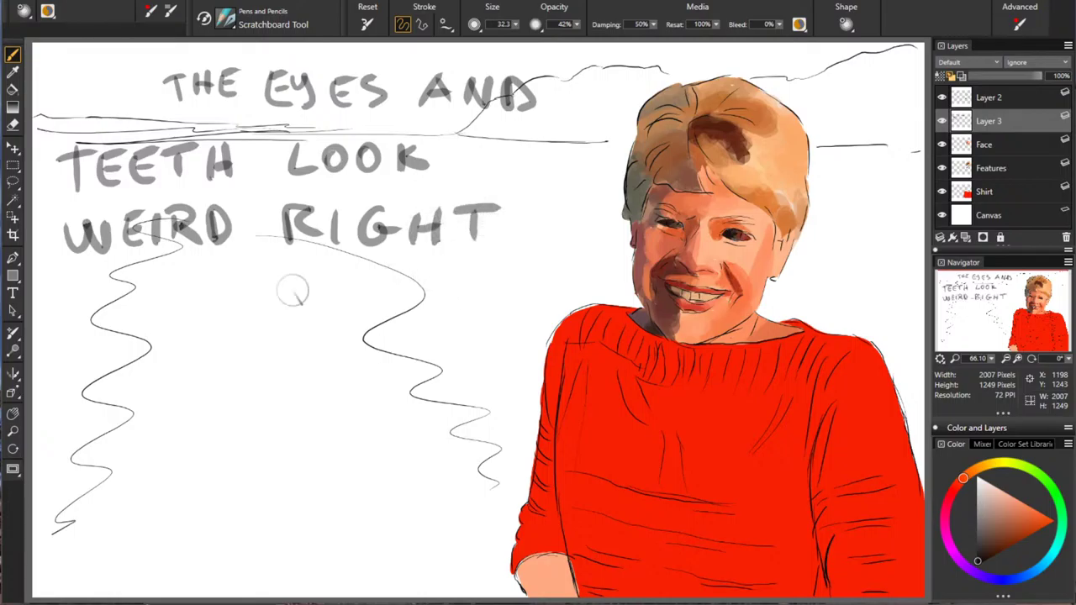
# Step: Complete the handwritten note with the lines "BUT DETAILS" and "WILL BE ADDED"
pyautogui.moveTo(71, 277); pyautogui.dragTo(73, 325)
pyautogui.moveTo(59, 281)
pyautogui.mouseDown()
pyautogui.moveTo(100, 283)
pyautogui.moveTo(77, 321)
pyautogui.mouseUp()
pyautogui.moveTo(113, 285)
pyautogui.mouseDown()
pyautogui.moveTo(229, 277)
pyautogui.moveTo(242, 313)
pyautogui.mouseUp()
pyautogui.moveTo(243, 276); pyautogui.dragTo(254, 310)
pyautogui.moveTo(281, 284)
pyautogui.mouseDown()
pyautogui.moveTo(281, 301)
pyautogui.moveTo(294, 305)
pyautogui.moveTo(346, 270)
pyautogui.mouseUp()
pyautogui.moveTo(360, 271)
pyautogui.mouseDown()
pyautogui.moveTo(352, 304)
pyautogui.moveTo(385, 313)
pyautogui.mouseUp()
pyautogui.moveTo(352, 296)
pyautogui.mouseDown()
pyautogui.moveTo(378, 294)
pyautogui.moveTo(395, 313)
pyautogui.mouseUp()
pyautogui.moveTo(410, 278)
pyautogui.mouseDown()
pyautogui.moveTo(394, 306)
pyautogui.moveTo(426, 309)
pyautogui.mouseUp()
pyautogui.moveTo(446, 281); pyautogui.dragTo(425, 313)
pyautogui.moveTo(69, 353)
pyautogui.mouseDown()
pyautogui.moveTo(110, 375)
pyautogui.moveTo(128, 351)
pyautogui.mouseUp()
pyautogui.moveTo(151, 345)
pyautogui.mouseDown()
pyautogui.moveTo(152, 375)
pyautogui.moveTo(186, 375)
pyautogui.mouseUp()
pyautogui.moveTo(190, 346); pyautogui.dragTo(208, 374)
pyautogui.moveTo(257, 336)
pyautogui.mouseDown()
pyautogui.moveTo(259, 377)
pyautogui.moveTo(271, 378)
pyautogui.mouseUp()
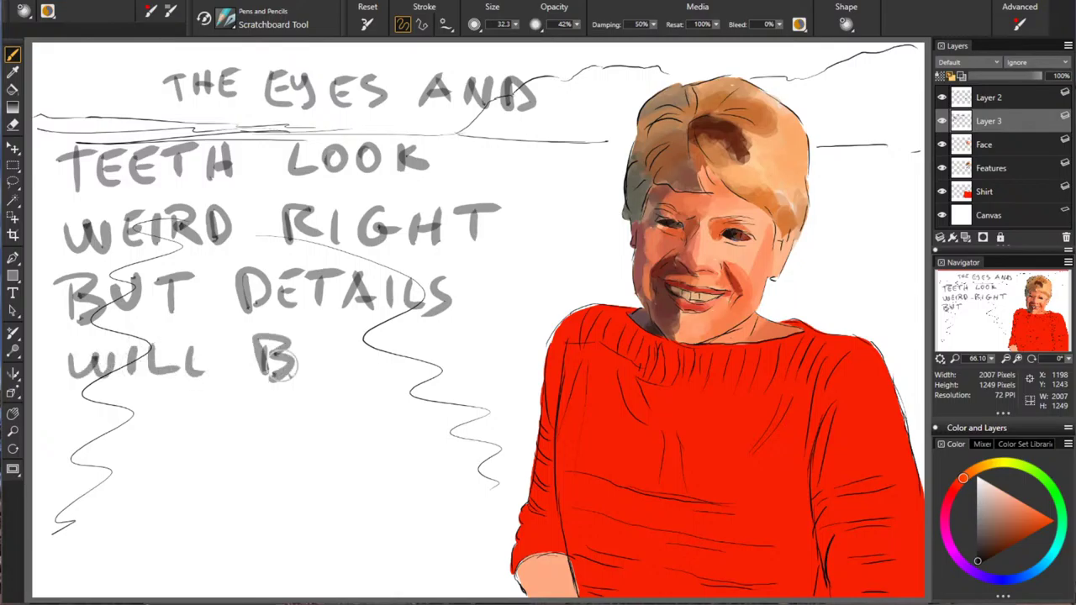
pyautogui.moveTo(329, 348)
pyautogui.mouseDown()
pyautogui.moveTo(340, 337)
pyautogui.moveTo(345, 370)
pyautogui.mouseUp()
pyautogui.moveTo(296, 341)
pyautogui.mouseDown()
pyautogui.moveTo(310, 368)
pyautogui.moveTo(308, 353)
pyautogui.mouseUp()
pyautogui.moveTo(295, 342); pyautogui.dragTo(344, 357)
pyautogui.moveTo(370, 341)
pyautogui.mouseDown()
pyautogui.moveTo(368, 367)
pyautogui.moveTo(395, 370)
pyautogui.mouseUp()
pyautogui.moveTo(397, 341)
pyautogui.mouseDown()
pyautogui.moveTo(397, 369)
pyautogui.moveTo(442, 368)
pyautogui.mouseUp()
pyautogui.moveTo(427, 355); pyautogui.dragTo(442, 339)
pyautogui.moveTo(460, 340); pyautogui.dragTo(460, 370)
pyautogui.moveTo(455, 340)
pyautogui.mouseDown()
pyautogui.moveTo(485, 357)
pyautogui.moveTo(459, 375)
pyautogui.mouseUp()
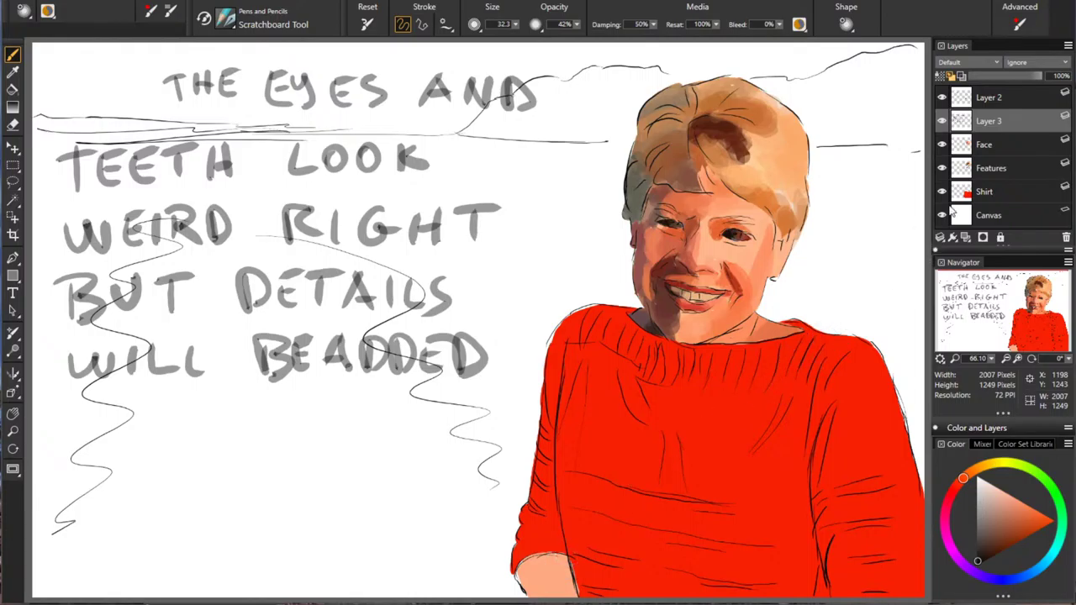
# Step: Toggle the visibility of the Features and Face layers off and on to check what each one contains
pyautogui.click(942, 168)
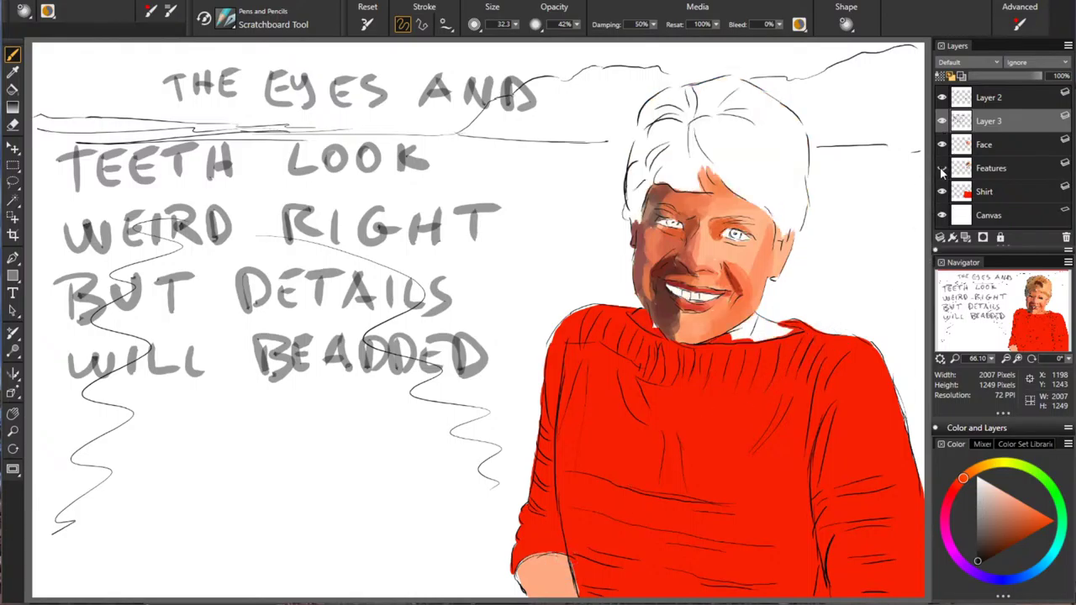
pyautogui.click(941, 168)
pyautogui.click(943, 145)
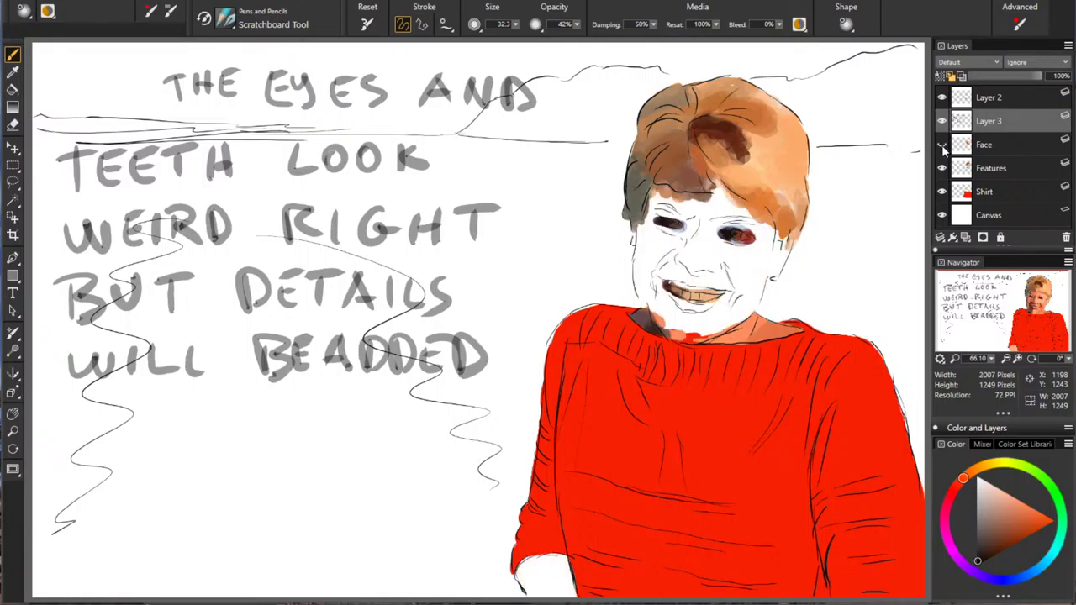
pyautogui.click(942, 145)
pyautogui.click(942, 145)
pyautogui.click(943, 145)
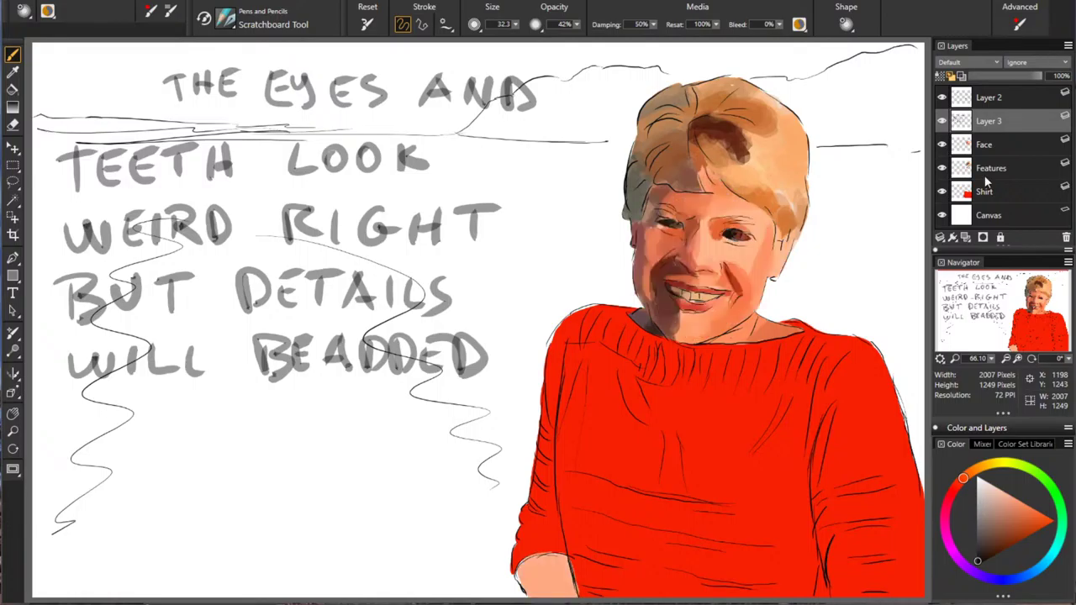
# Step: On the Face layer with transparency preserved, paint the forearm below the sleeve with a dark shadow color sampled from the face
pyautogui.click(1009, 145)
pyautogui.keyDown('alt'); pyautogui.click(669, 316); pyautogui.keyUp('alt')
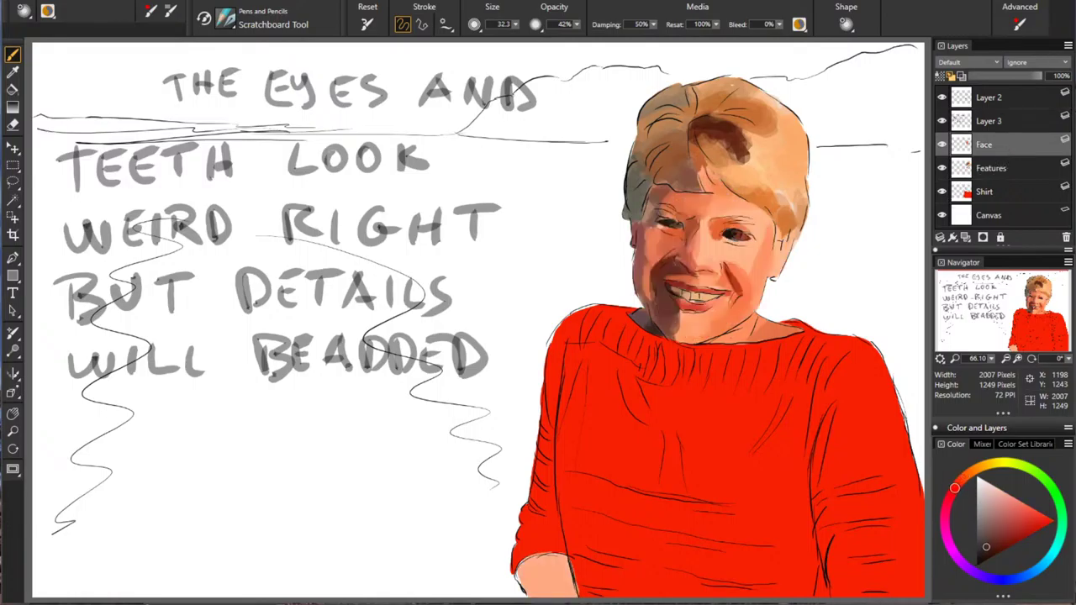
pyautogui.click(940, 75)
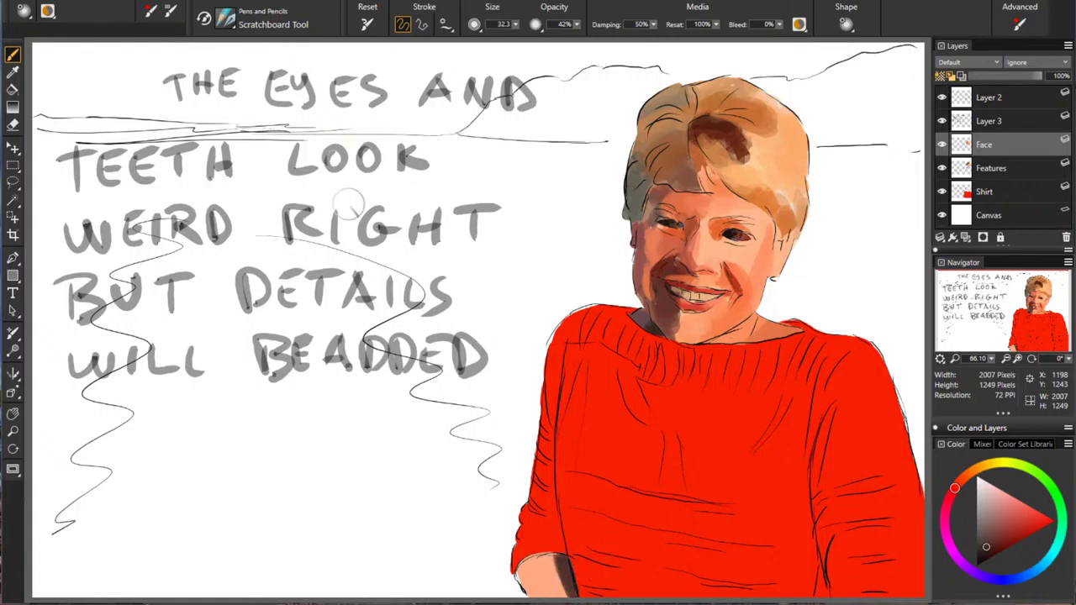
pyautogui.moveTo(534, 560); pyautogui.dragTo(562, 595)
# Step: Cover the forearm with grey-brown shadow tones and touch its lower edge with light skin color sampled from the face
pyautogui.click(986, 533)
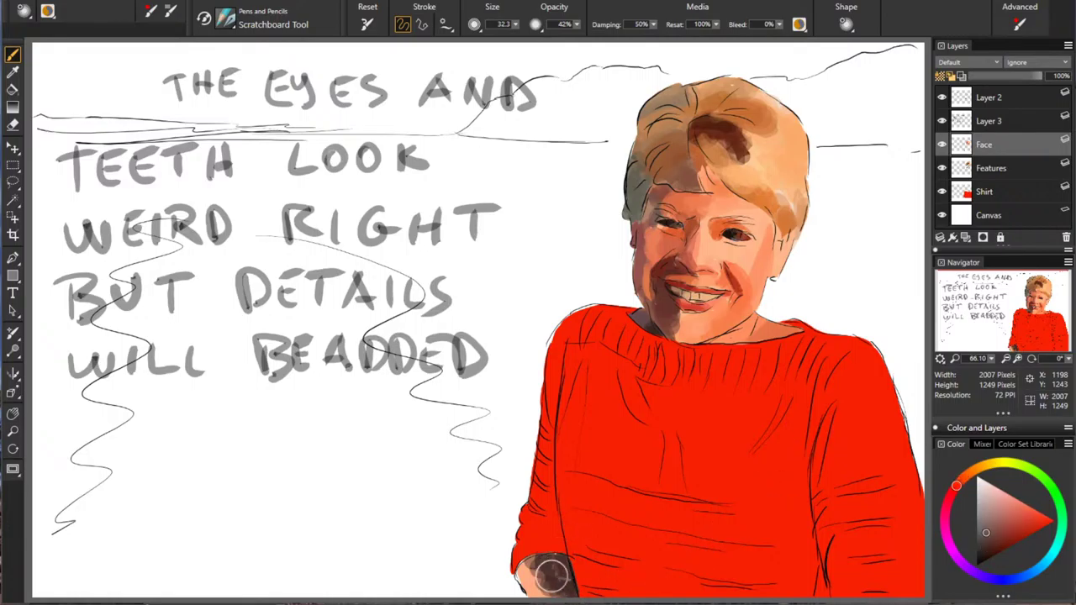
pyautogui.click(991, 541)
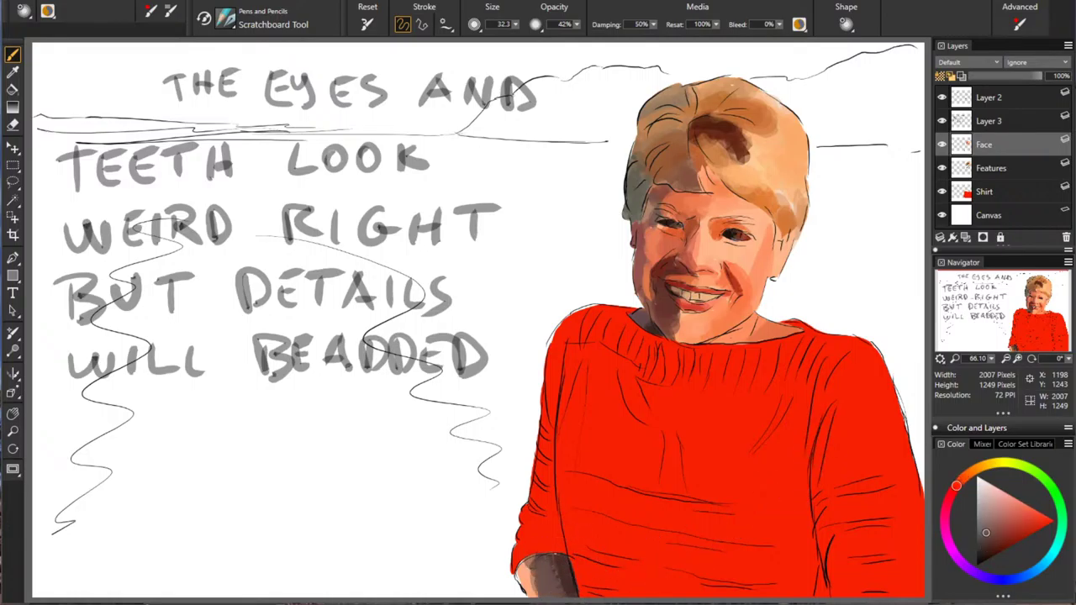
pyautogui.moveTo(958, 485); pyautogui.dragTo(961, 481)
pyautogui.moveTo(531, 570); pyautogui.dragTo(528, 578)
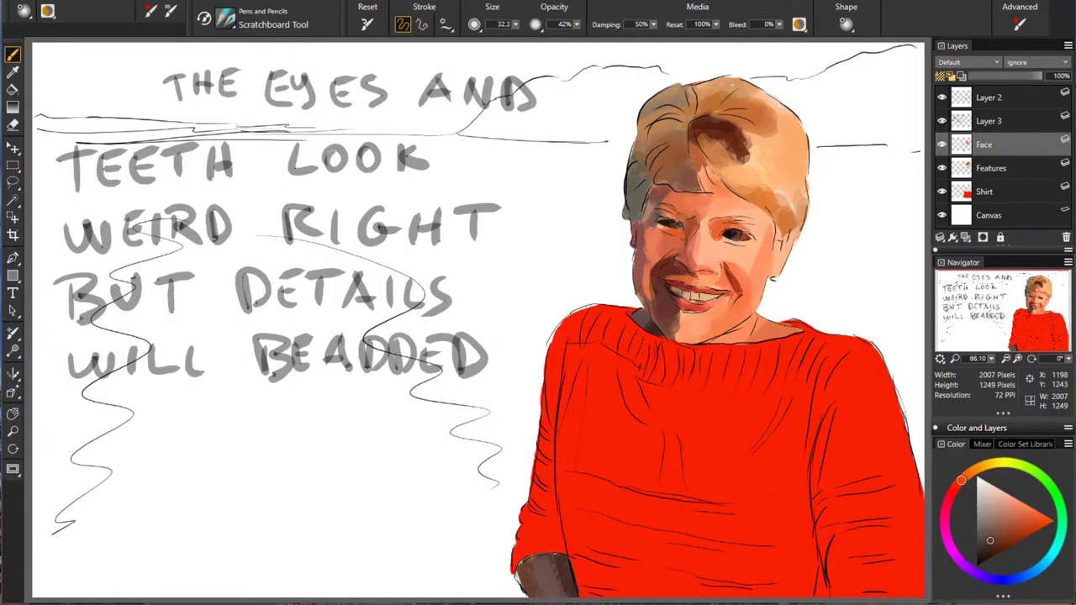
pyautogui.click(957, 486)
pyautogui.click(982, 531)
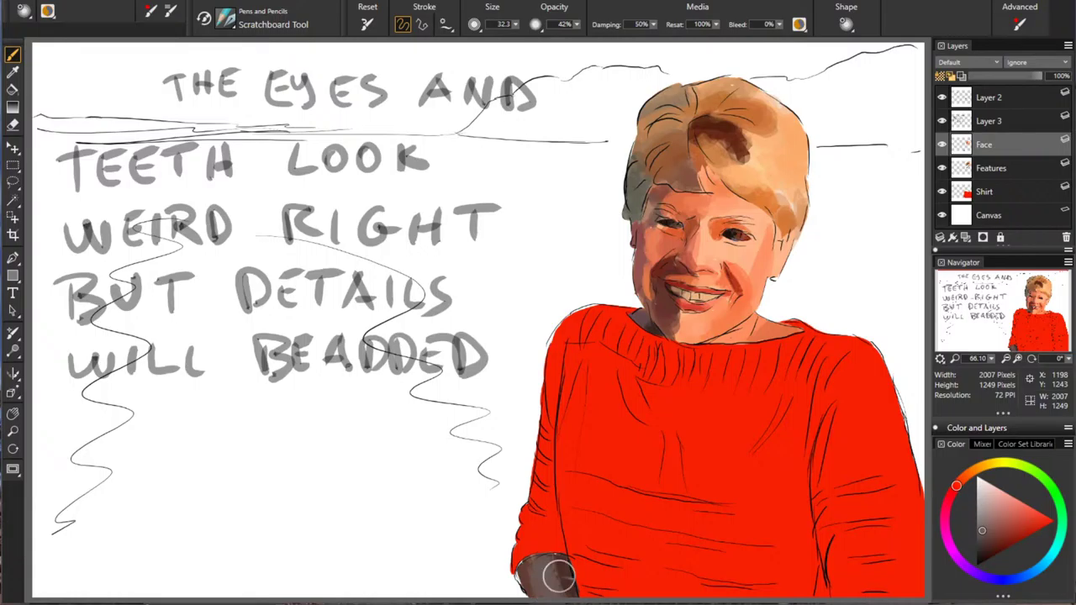
pyautogui.keyDown('alt'); pyautogui.click(747, 304); pyautogui.keyUp('alt')
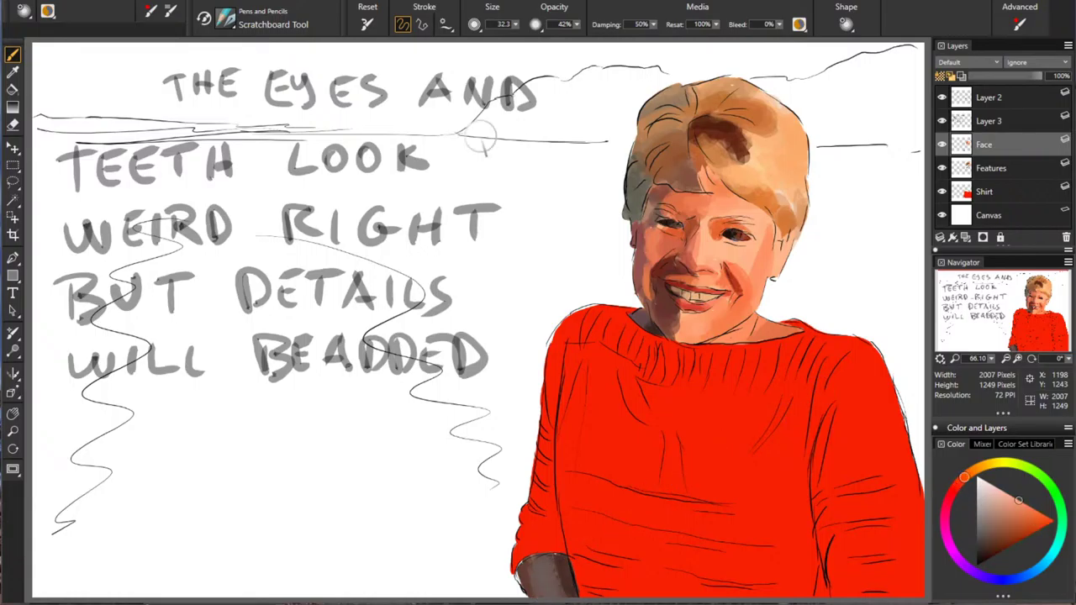
pyautogui.moveTo(559, 593); pyautogui.dragTo(565, 595)
# Step: On the Shirt layer, paint dark red shadow over the shaded shoulder, beside the collar and down the upper sleeve
pyautogui.keyDown('alt'); pyautogui.click(676, 264); pyautogui.keyUp('alt')
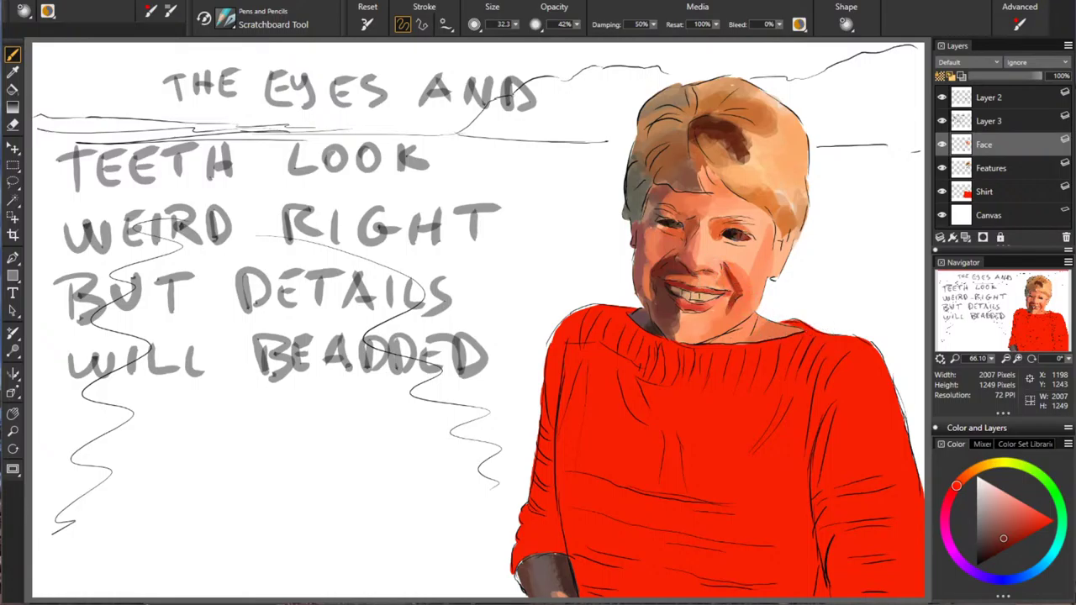
pyautogui.click(1001, 189)
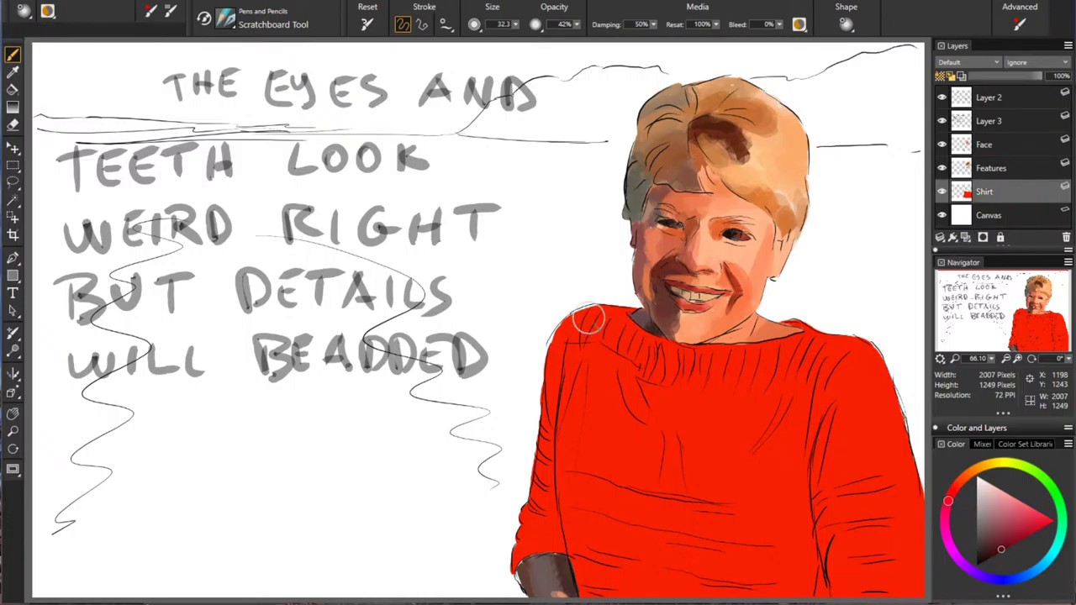
pyautogui.moveTo(587, 321)
pyautogui.mouseDown()
pyautogui.moveTo(552, 383)
pyautogui.moveTo(613, 319)
pyautogui.moveTo(633, 320)
pyautogui.moveTo(644, 343)
pyautogui.moveTo(618, 351)
pyautogui.mouseUp()
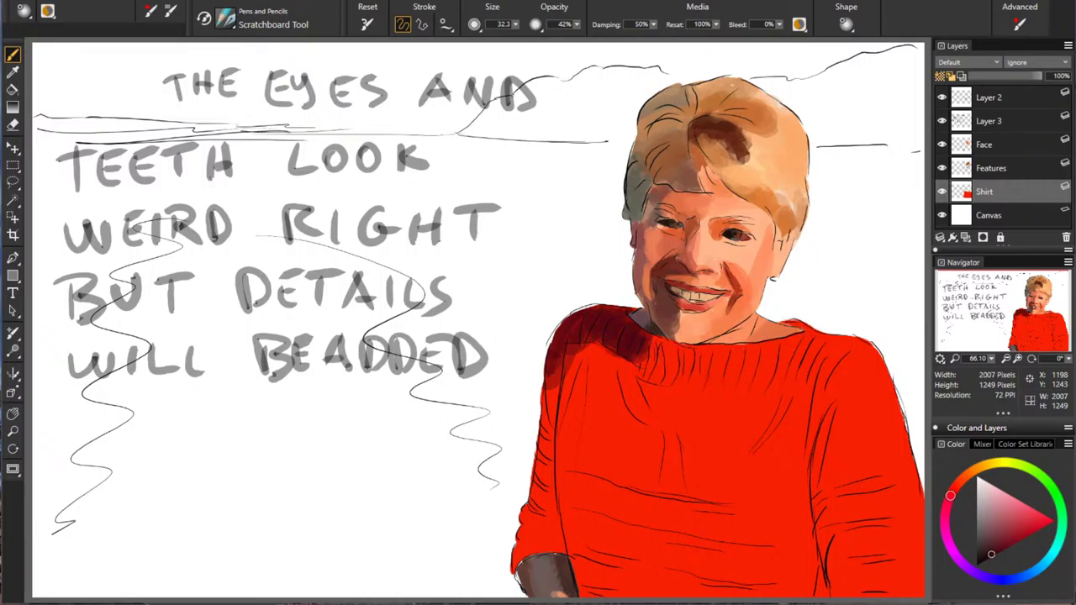
pyautogui.moveTo(553, 370); pyautogui.dragTo(552, 441)
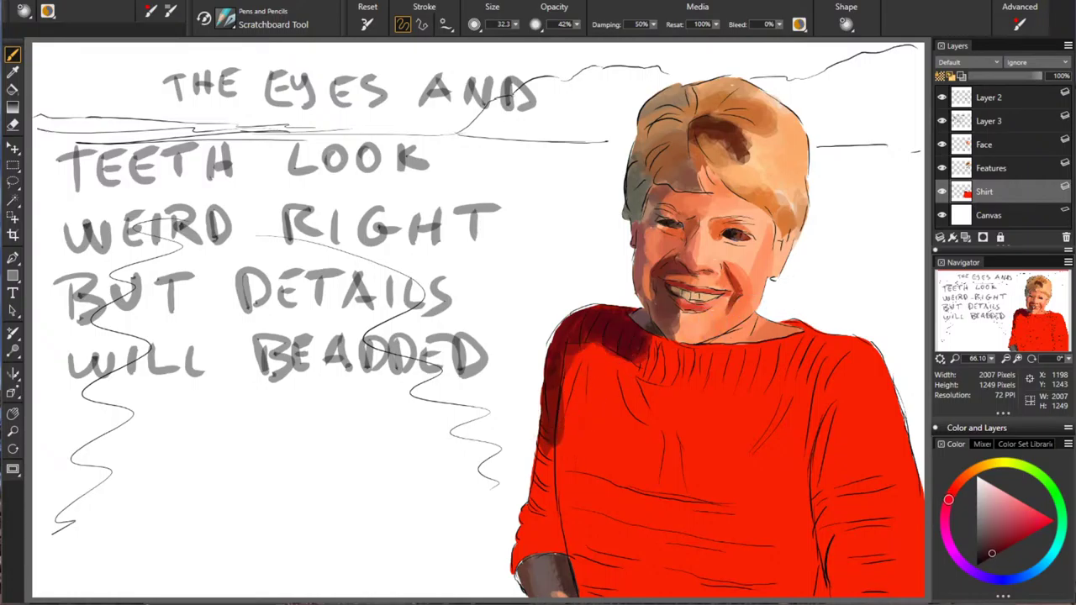
# Step: Paint grey-violet fold strokes on the shaded lower sleeve and a dark red patch sampled from the sleeve shadow above the cuff
pyautogui.moveTo(962, 564); pyautogui.dragTo(1023, 578)
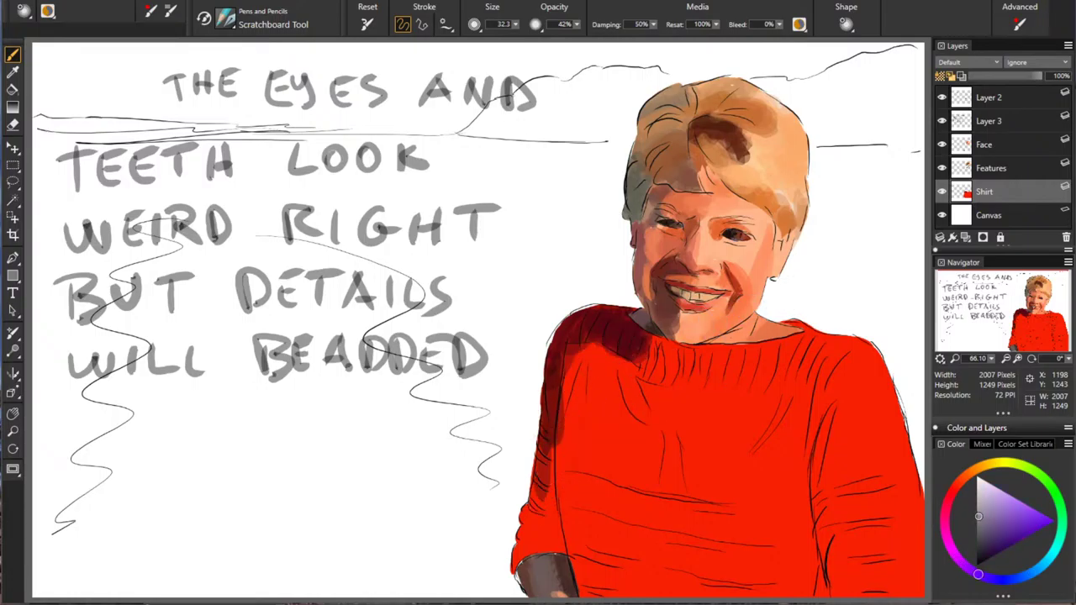
pyautogui.click(979, 518)
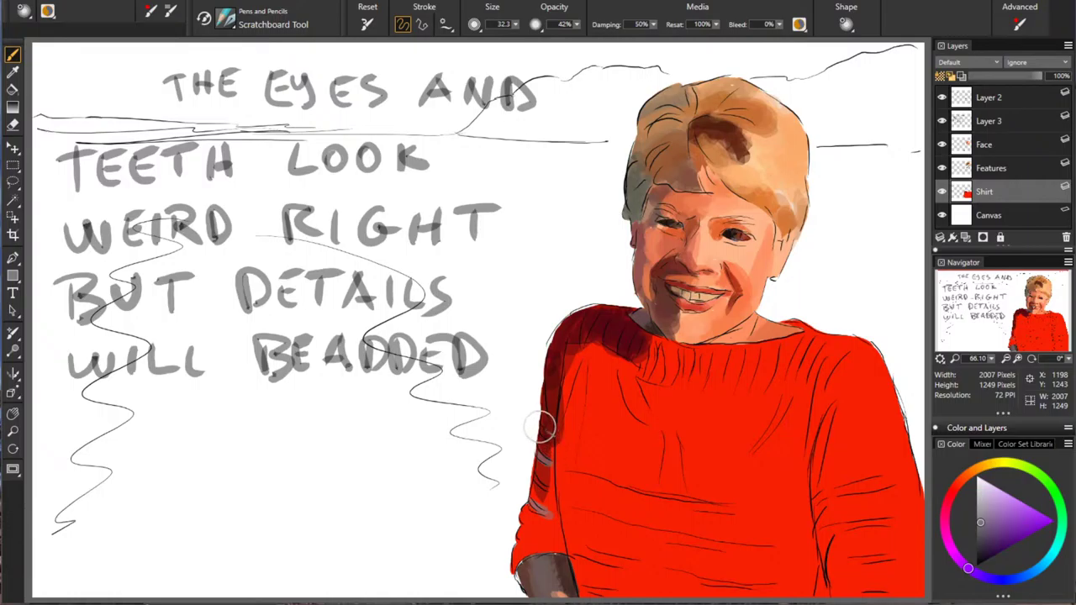
pyautogui.moveTo(541, 428); pyautogui.dragTo(552, 442)
pyautogui.moveTo(539, 484)
pyautogui.mouseDown()
pyautogui.moveTo(552, 490)
pyautogui.moveTo(535, 503)
pyautogui.moveTo(553, 512)
pyautogui.moveTo(539, 516)
pyautogui.mouseUp()
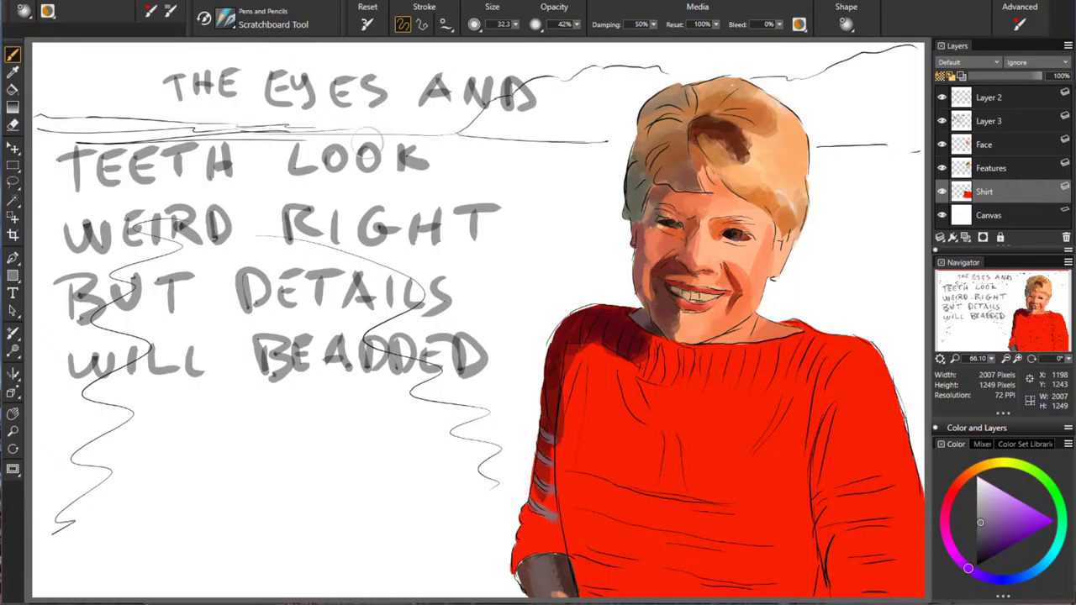
pyautogui.keyDown('alt'); pyautogui.click(549, 421); pyautogui.keyUp('alt')
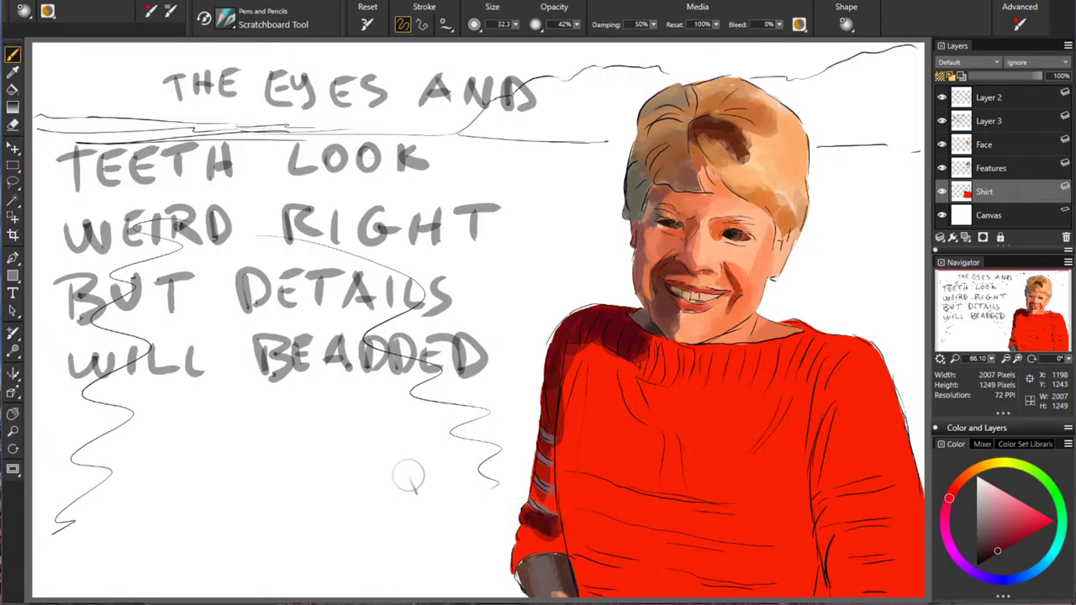
# Step: Paint dark red shadow over the cuff, the lower shaded sleeve between its stripes, and the torso edge beside that arm
pyautogui.moveTo(526, 551)
pyautogui.mouseDown()
pyautogui.moveTo(517, 555)
pyautogui.moveTo(530, 543)
pyautogui.mouseUp()
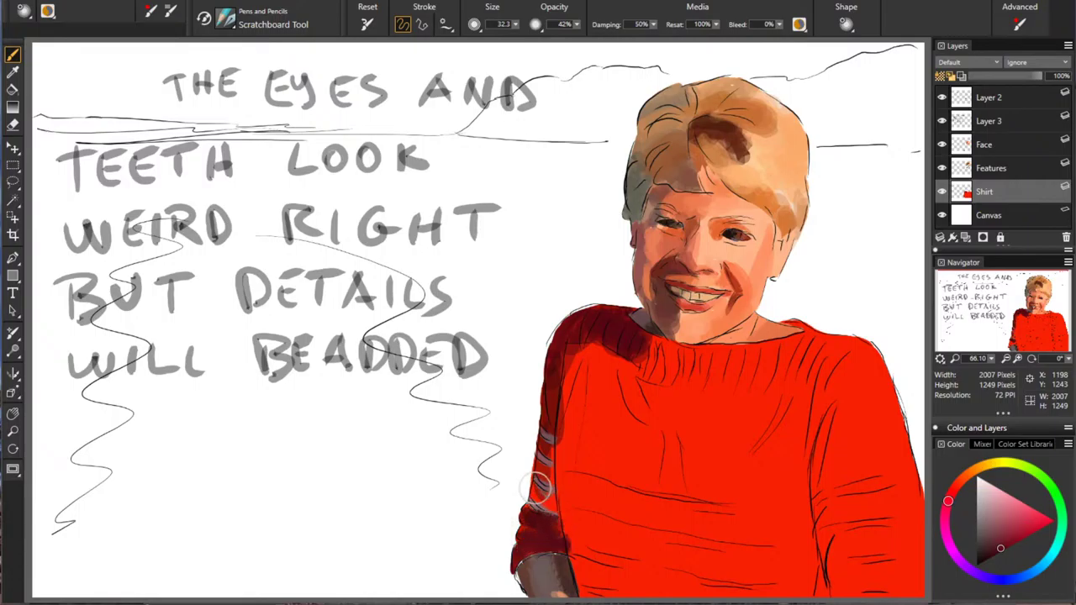
pyautogui.moveTo(536, 489)
pyautogui.mouseDown()
pyautogui.moveTo(555, 506)
pyautogui.moveTo(550, 482)
pyautogui.mouseUp()
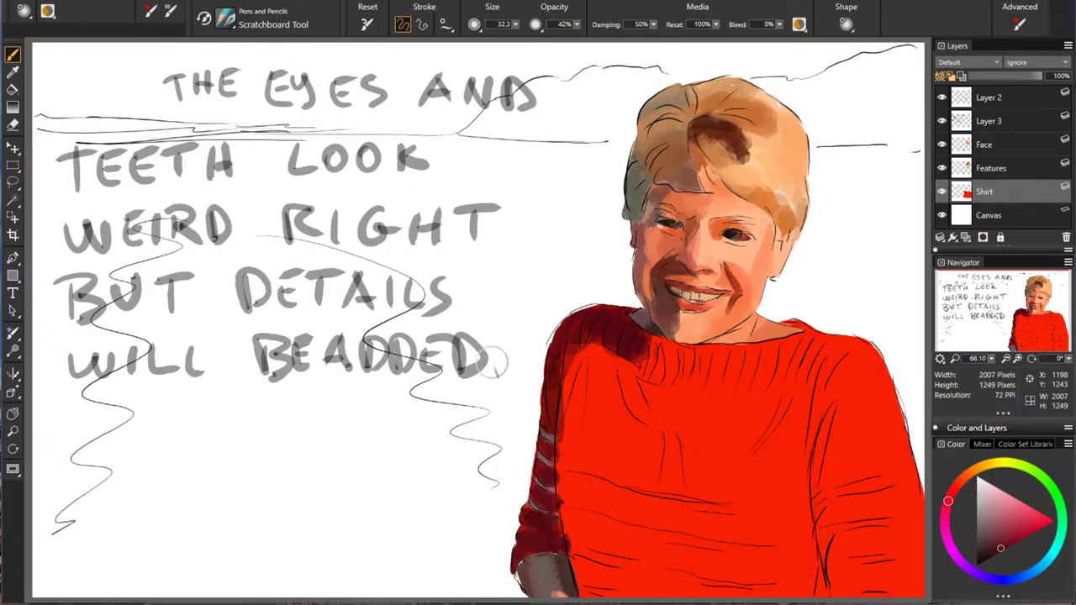
pyautogui.moveTo(564, 424); pyautogui.dragTo(562, 455)
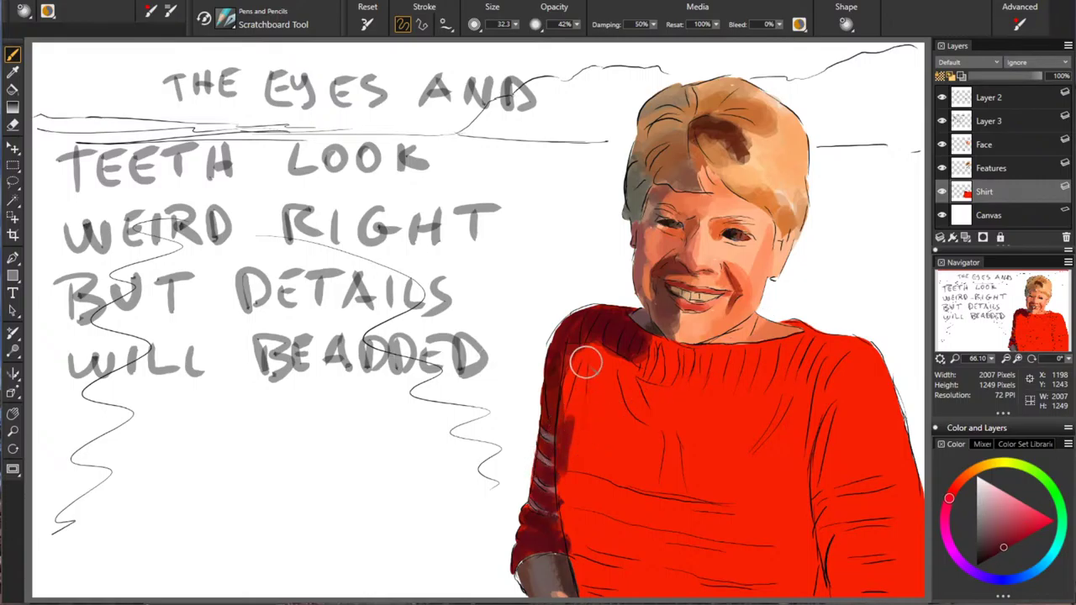
pyautogui.moveTo(586, 365)
pyautogui.mouseDown()
pyautogui.moveTo(564, 467)
pyautogui.moveTo(566, 538)
pyautogui.mouseUp()
pyautogui.moveTo(567, 478); pyautogui.dragTo(571, 561)
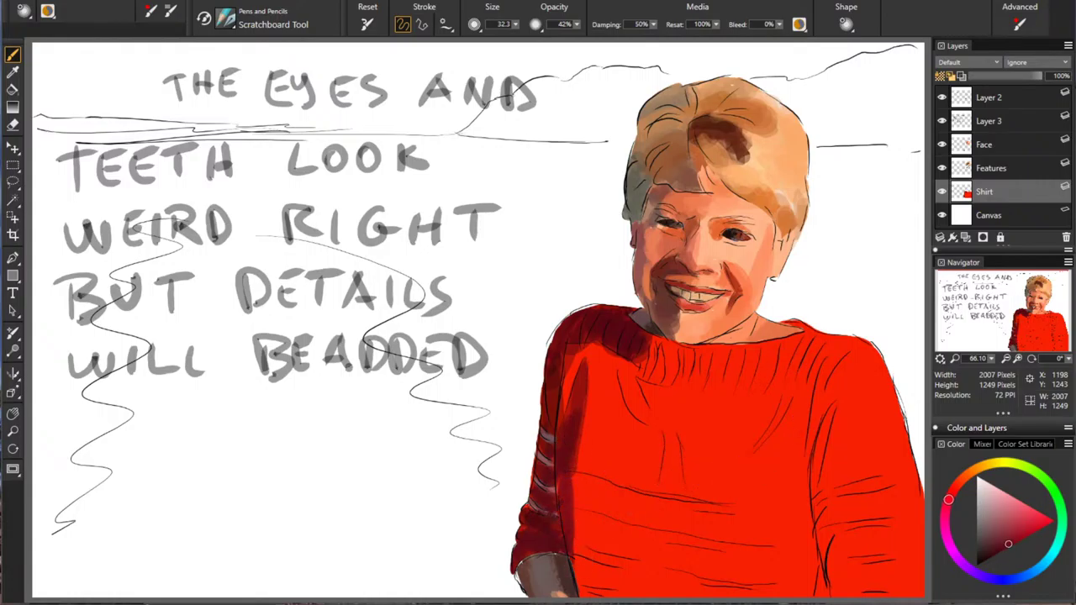
# Step: Refine the shoulder-to-torso shadow edge with bright and dark reds sampled from the shirt, and deepen the shadow below the collar
pyautogui.keyDown('alt'); pyautogui.click(752, 463); pyautogui.keyUp('alt')
pyautogui.moveTo(576, 350); pyautogui.dragTo(565, 417)
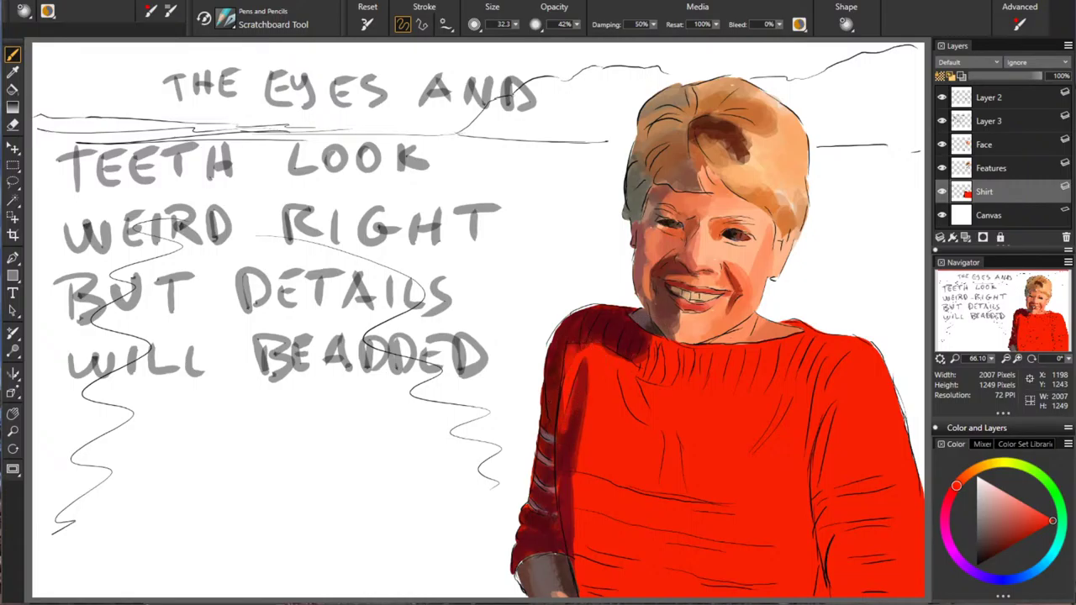
pyautogui.keyDown('alt'); pyautogui.click(617, 358); pyautogui.keyUp('alt')
pyautogui.moveTo(587, 350); pyautogui.dragTo(569, 422)
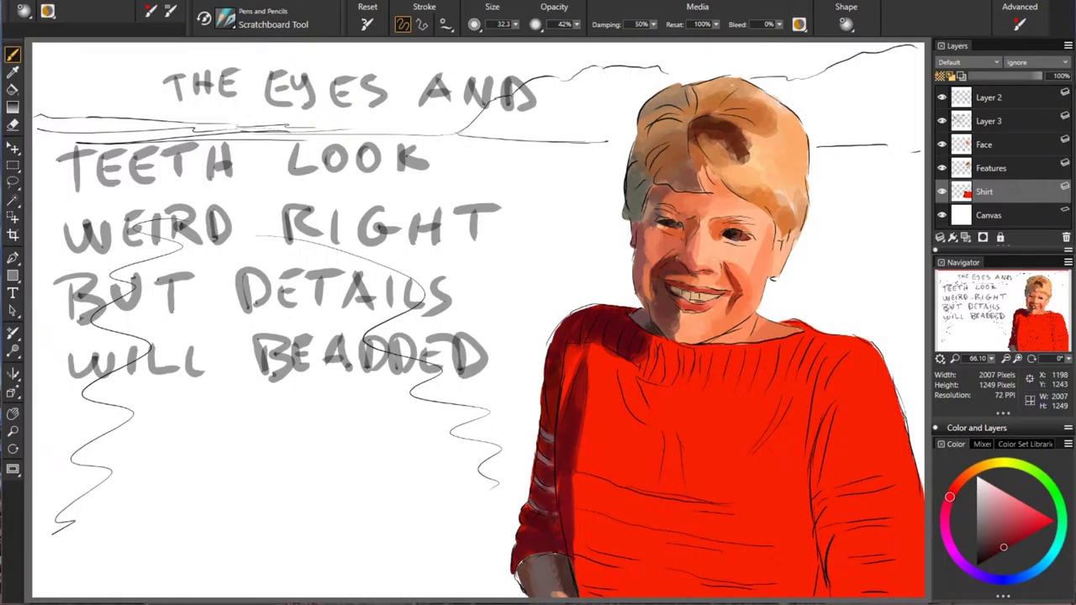
pyautogui.moveTo(632, 347); pyautogui.dragTo(645, 367)
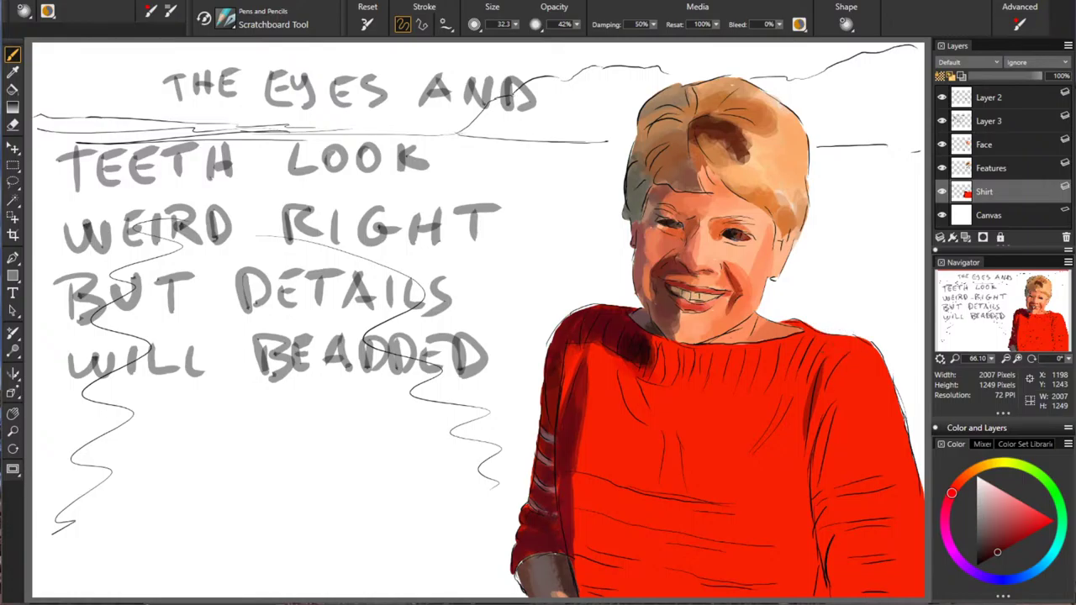
# Step: Paint dark fold shadows along the sunlit arm's armhole and inner sleeve, and a dark patch low on it using a hair-sampled color
pyautogui.moveTo(834, 347)
pyautogui.mouseDown()
pyautogui.moveTo(805, 400)
pyautogui.moveTo(805, 428)
pyautogui.moveTo(800, 372)
pyautogui.moveTo(800, 513)
pyautogui.mouseUp()
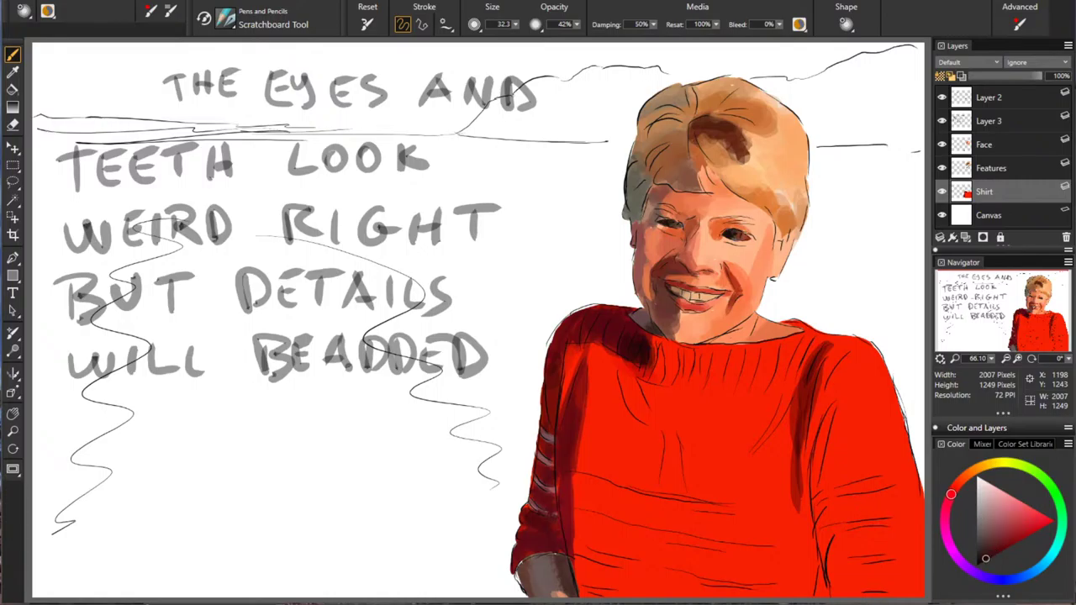
pyautogui.moveTo(824, 434); pyautogui.dragTo(821, 515)
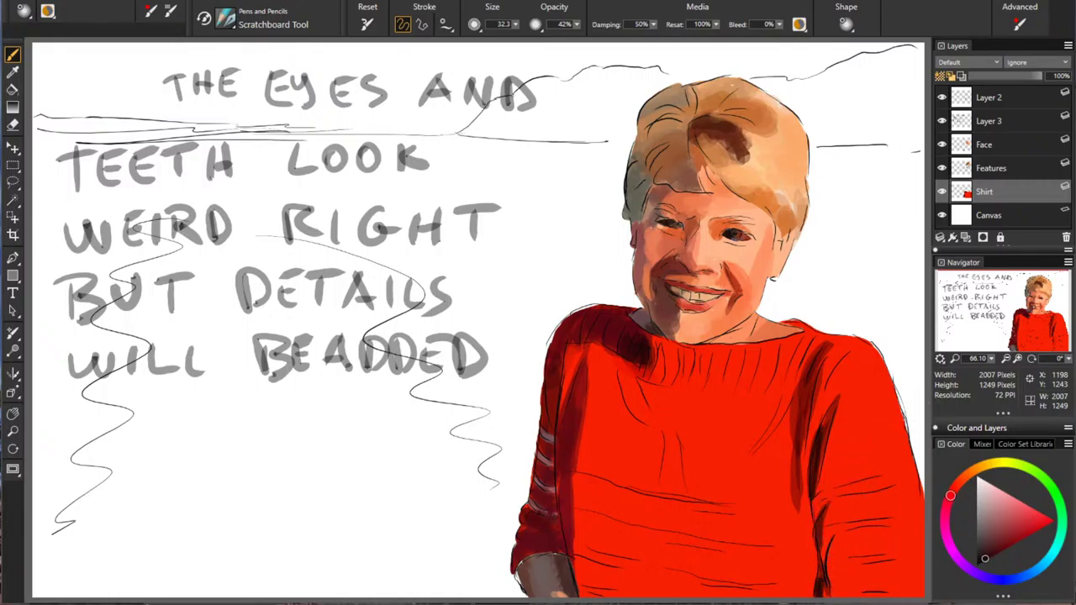
pyautogui.keyDown('alt'); pyautogui.click(686, 136); pyautogui.keyUp('alt')
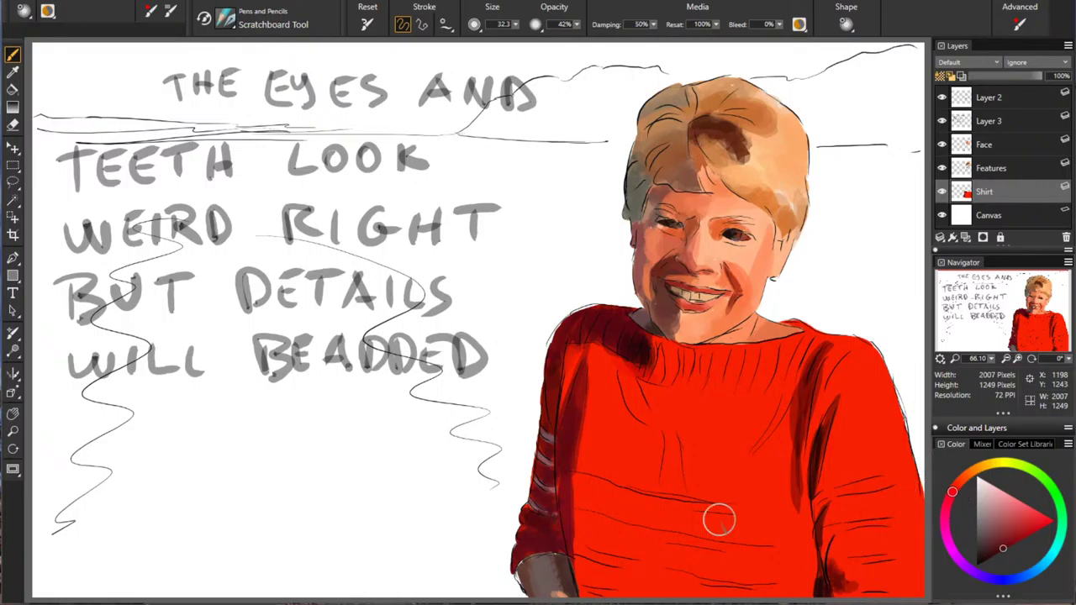
# Step: Paint three pale orange-white stripes across the sunlit sleeve
pyautogui.click(970, 474)
pyautogui.click(993, 487)
pyautogui.moveTo(831, 554)
pyautogui.mouseDown()
pyautogui.moveTo(878, 558)
pyautogui.moveTo(834, 554)
pyautogui.moveTo(904, 535)
pyautogui.moveTo(870, 559)
pyautogui.moveTo(925, 551)
pyautogui.mouseUp()
pyautogui.moveTo(817, 525); pyautogui.dragTo(832, 522)
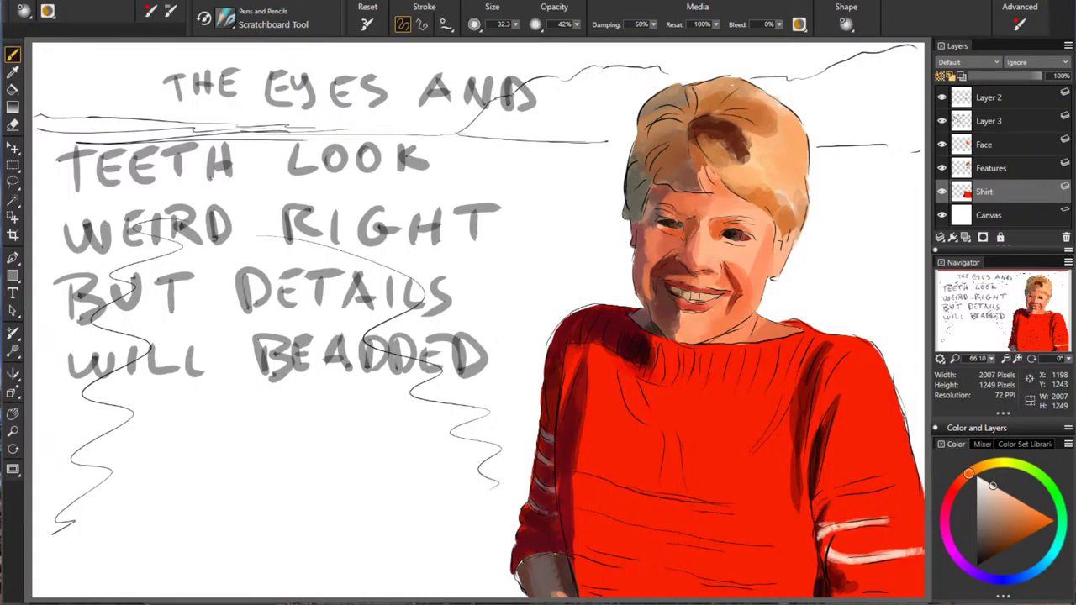
pyautogui.moveTo(835, 526); pyautogui.dragTo(925, 519)
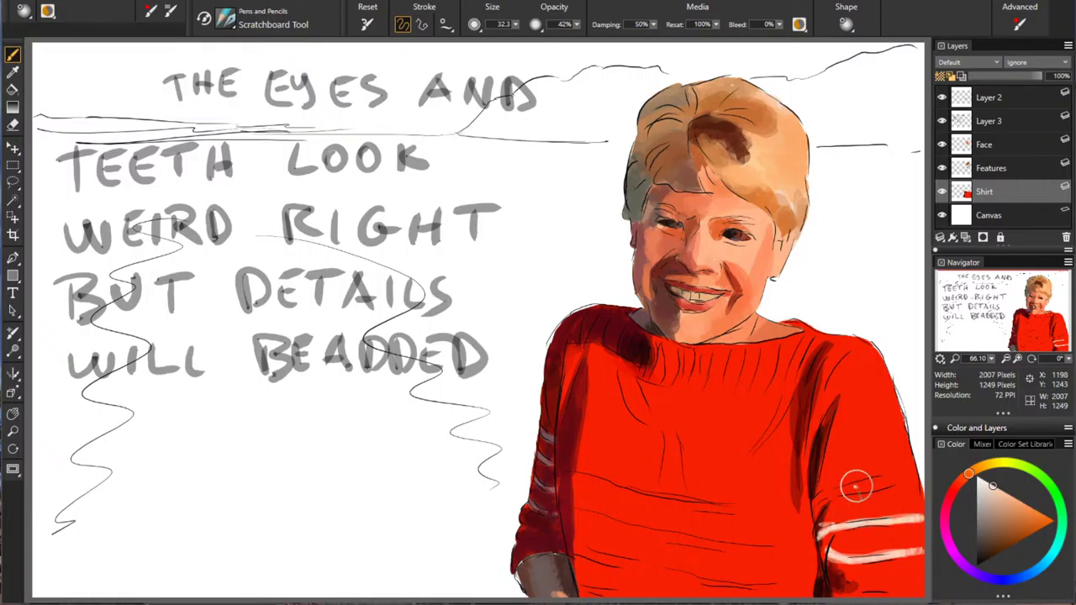
pyautogui.moveTo(856, 486)
pyautogui.mouseDown()
pyautogui.moveTo(813, 502)
pyautogui.moveTo(910, 476)
pyautogui.mouseUp()
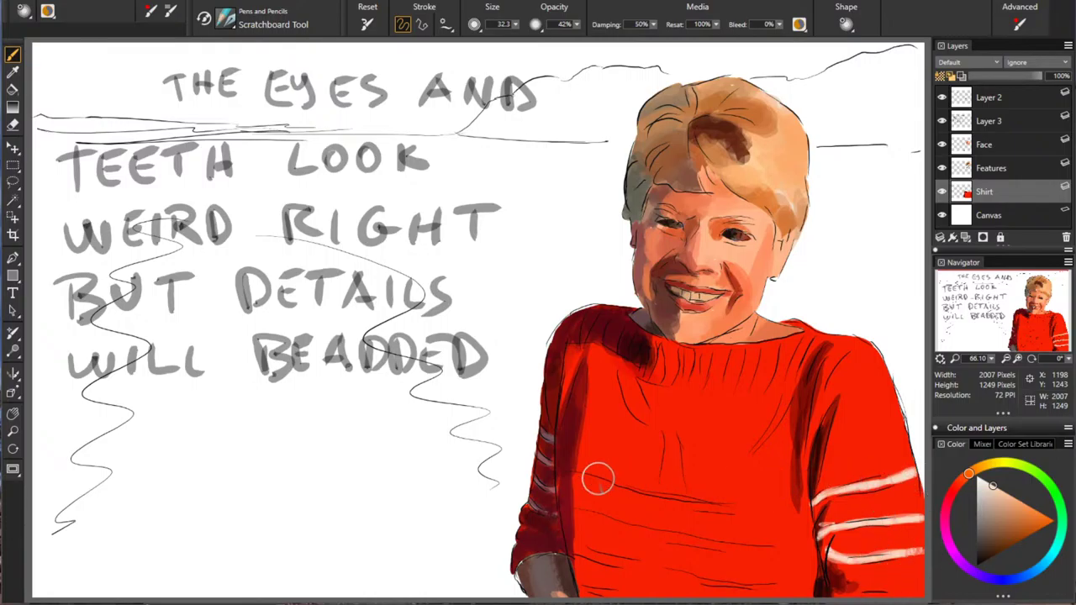
# Step: Begin the torso's top pale stripe and paint greyish blue-violet stripe starts along the shaded torso edge
pyautogui.moveTo(542, 462)
pyautogui.mouseDown()
pyautogui.moveTo(607, 484)
pyautogui.moveTo(550, 461)
pyautogui.moveTo(582, 464)
pyautogui.mouseUp()
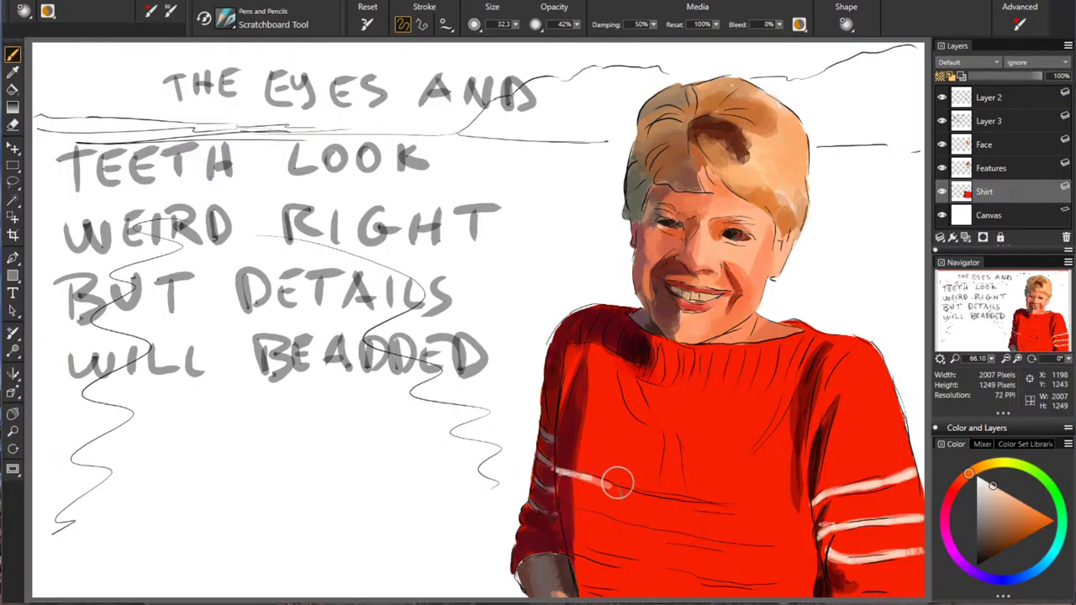
pyautogui.click(980, 575)
pyautogui.click(980, 514)
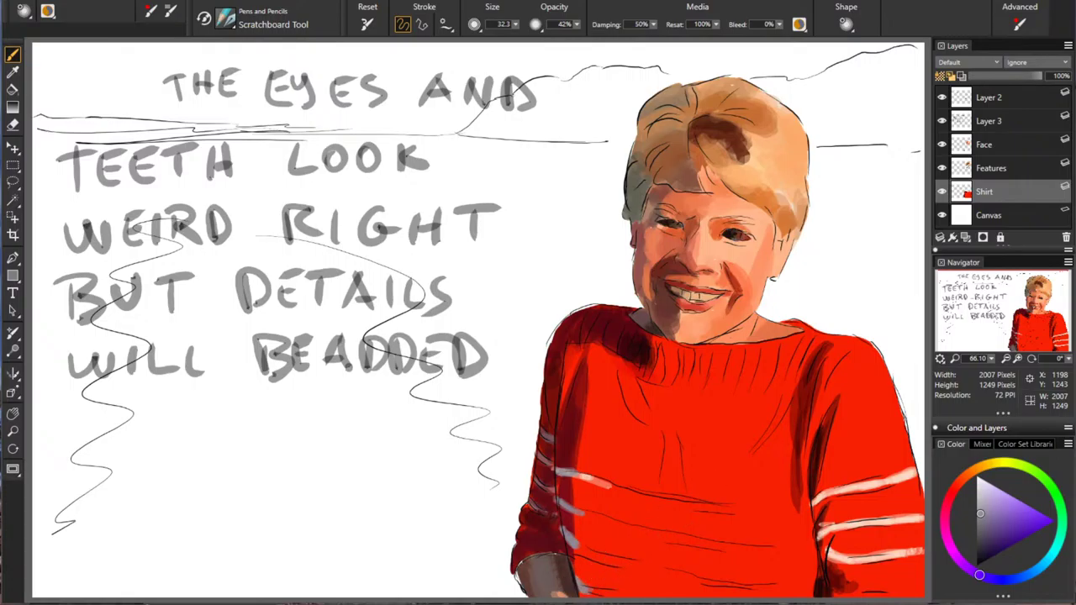
# Step: Extend the two lowest stripes across the torso with pale color sampled from the top stripe
pyautogui.keyDown('alt'); pyautogui.click(589, 479); pyautogui.keyUp('alt')
pyautogui.moveTo(585, 590); pyautogui.dragTo(625, 595)
pyautogui.moveTo(581, 545); pyautogui.dragTo(650, 571)
pyautogui.moveTo(611, 559); pyautogui.dragTo(649, 563)
pyautogui.keyDown('alt'); pyautogui.click(600, 485); pyautogui.keyUp('alt')
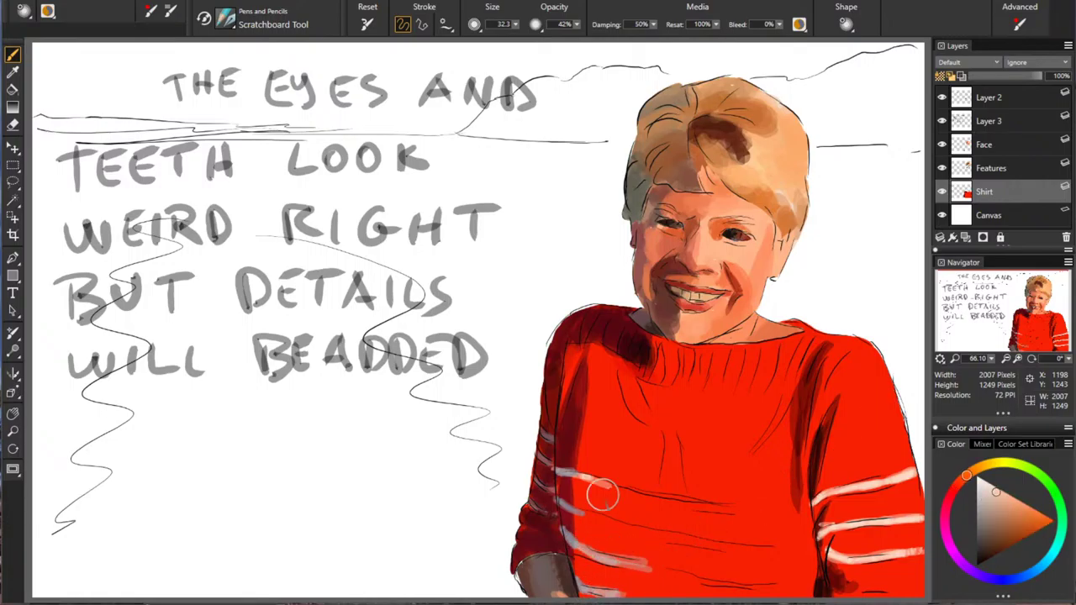
pyautogui.moveTo(619, 569); pyautogui.dragTo(794, 588)
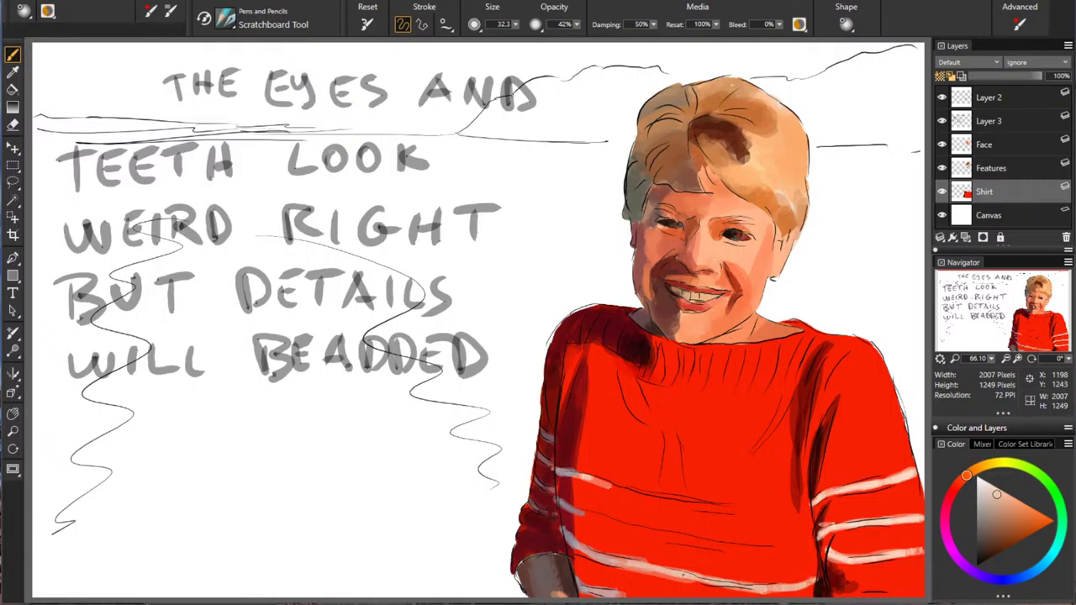
# Step: Complete the two upper pale stripes across the torso and brighten the stripe below them
pyautogui.moveTo(575, 514); pyautogui.dragTo(619, 523)
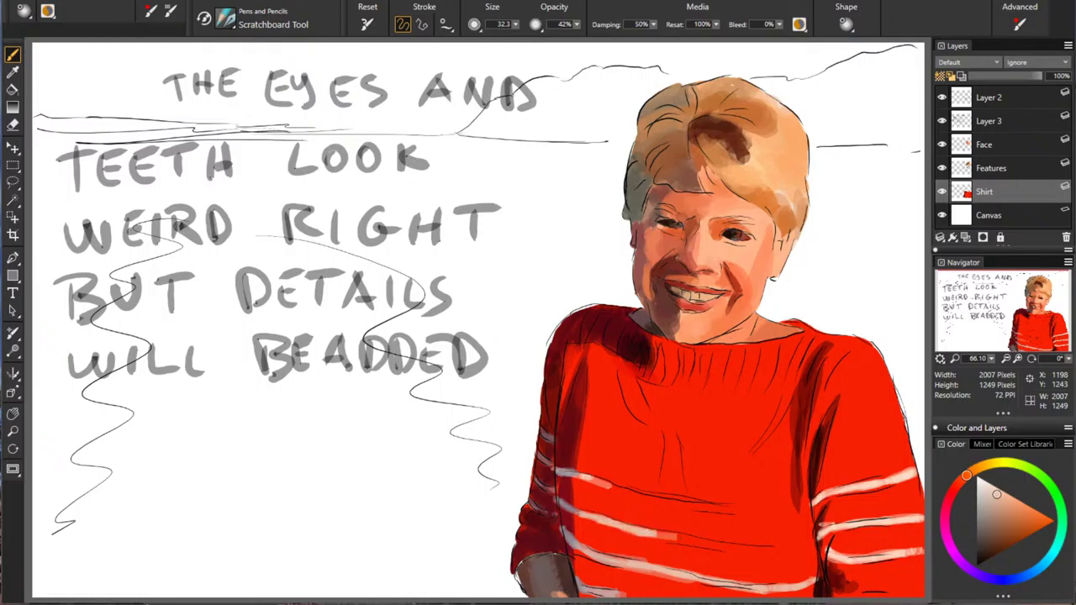
pyautogui.moveTo(677, 536)
pyautogui.mouseDown()
pyautogui.moveTo(737, 550)
pyautogui.moveTo(800, 546)
pyautogui.mouseUp()
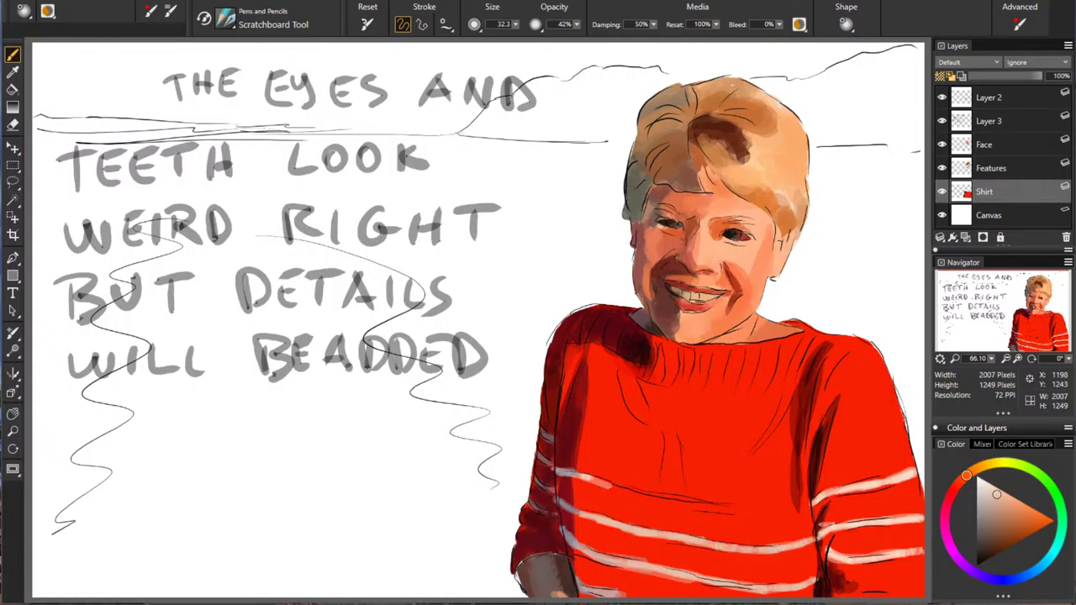
pyautogui.moveTo(590, 482)
pyautogui.mouseDown()
pyautogui.moveTo(671, 504)
pyautogui.moveTo(773, 510)
pyautogui.mouseUp()
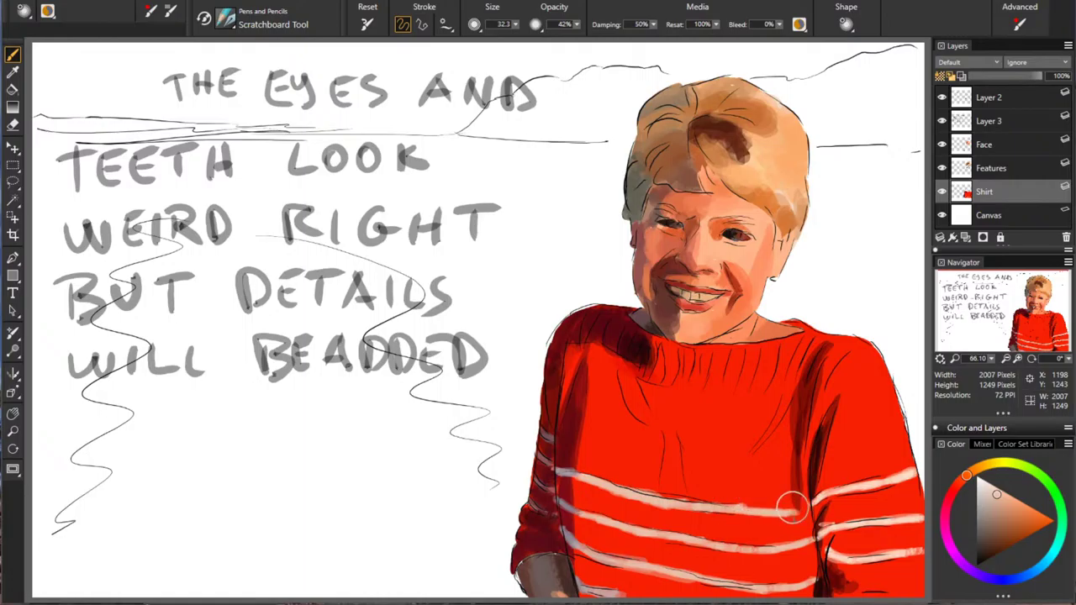
pyautogui.moveTo(772, 511); pyautogui.dragTo(791, 513)
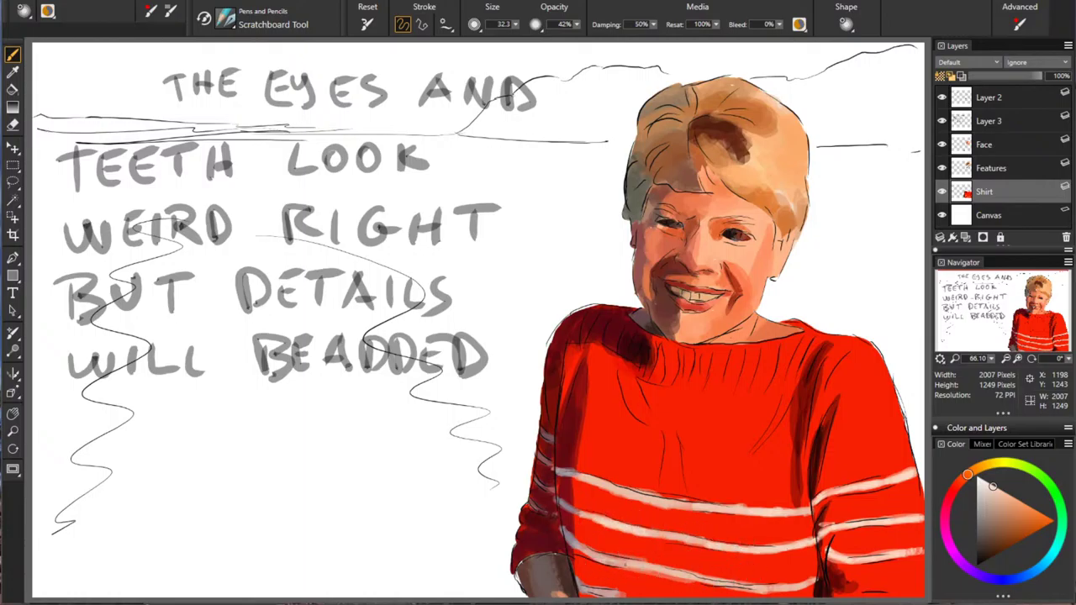
pyautogui.moveTo(612, 564); pyautogui.dragTo(717, 576)
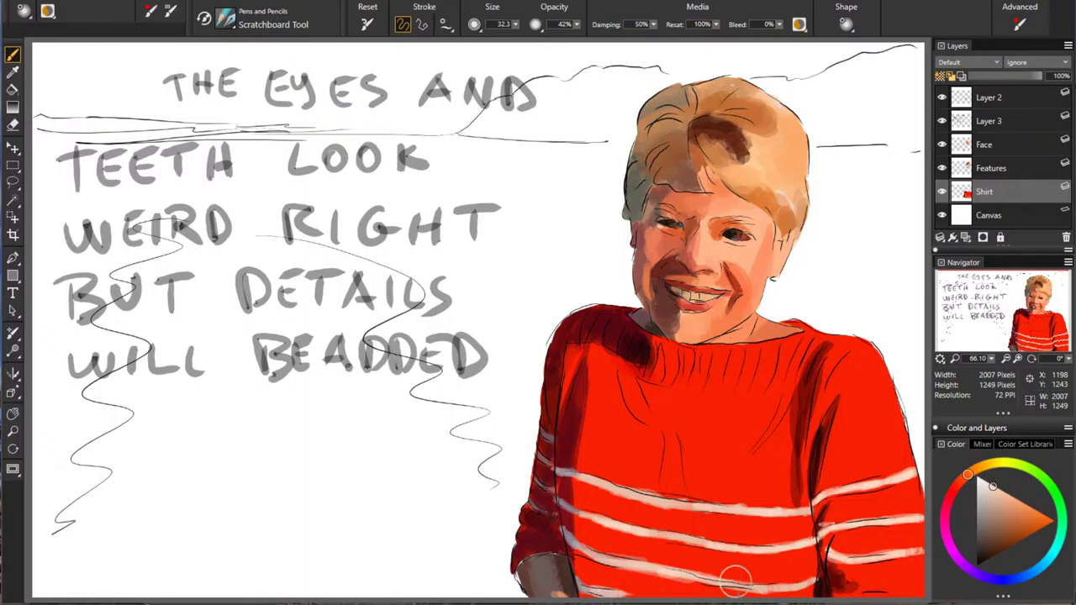
# Step: Touch up the sunlit armhole shadow with sampled bright red, and paint a dark red fold from below the collar down through the stripes
pyautogui.keyDown('alt'); pyautogui.click(789, 446); pyautogui.keyUp('alt')
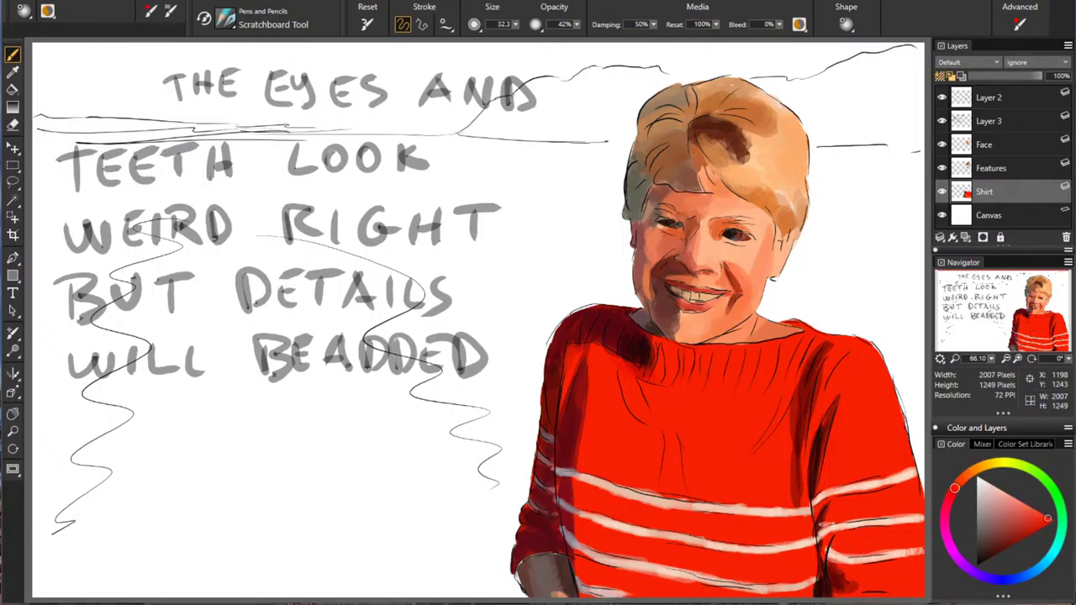
pyautogui.moveTo(800, 467); pyautogui.dragTo(799, 504)
pyautogui.keyDown('alt'); pyautogui.click(582, 395); pyautogui.keyUp('alt')
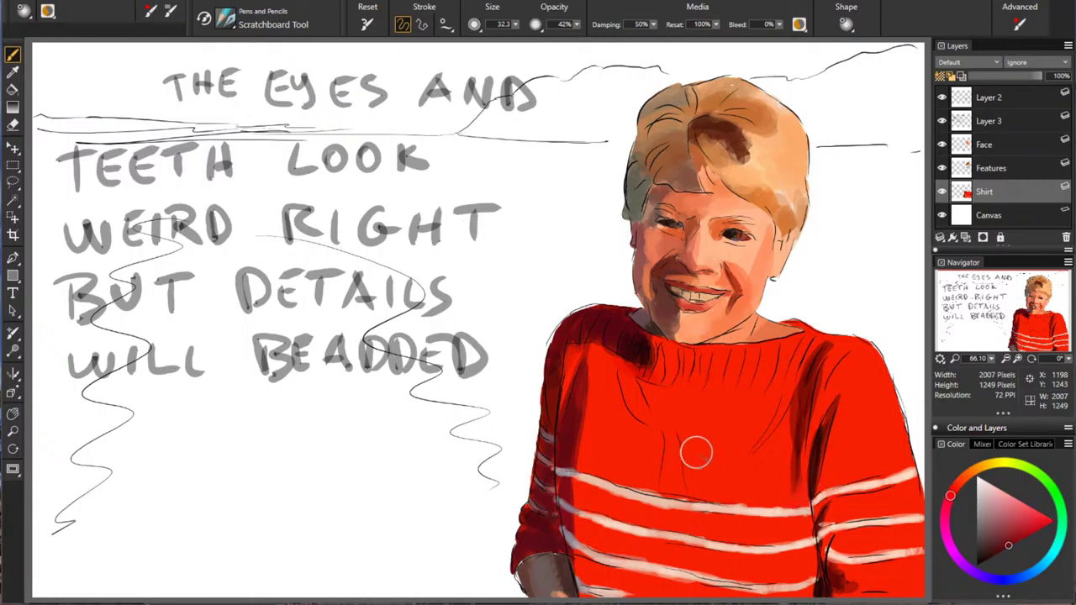
pyautogui.moveTo(670, 437); pyautogui.dragTo(681, 488)
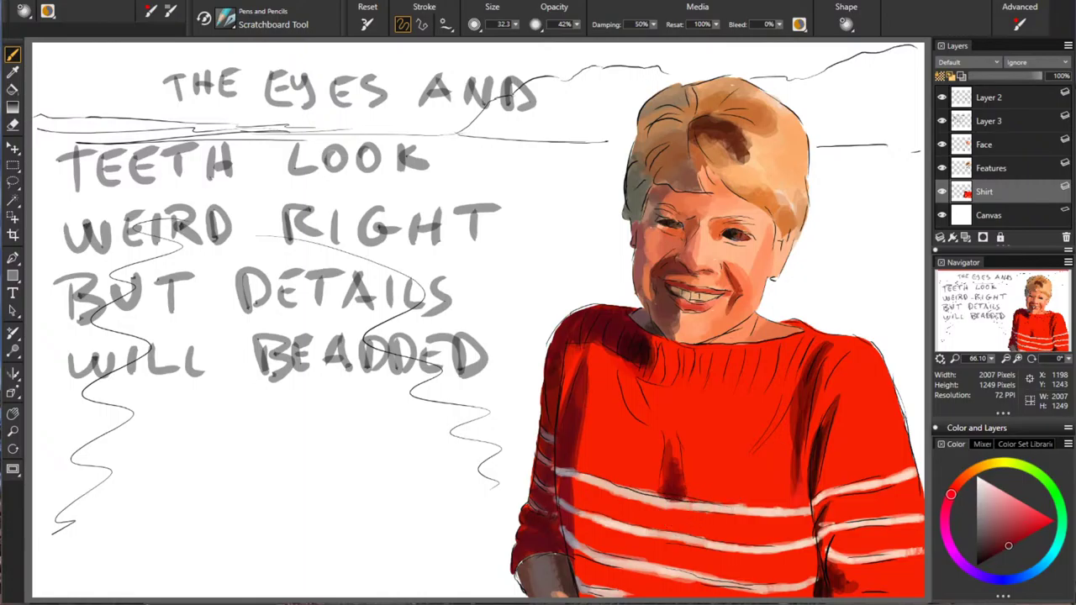
pyautogui.moveTo(664, 508)
pyautogui.mouseDown()
pyautogui.moveTo(697, 524)
pyautogui.moveTo(681, 551)
pyautogui.moveTo(694, 568)
pyautogui.moveTo(716, 565)
pyautogui.mouseUp()
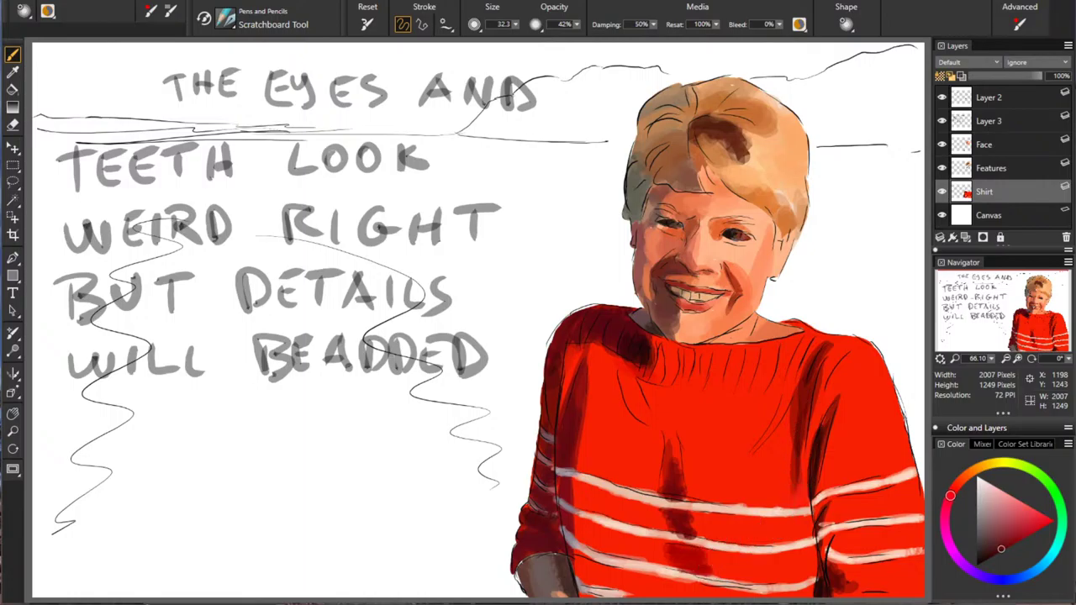
pyautogui.moveTo(626, 376)
pyautogui.mouseDown()
pyautogui.moveTo(664, 437)
pyautogui.moveTo(697, 462)
pyautogui.mouseUp()
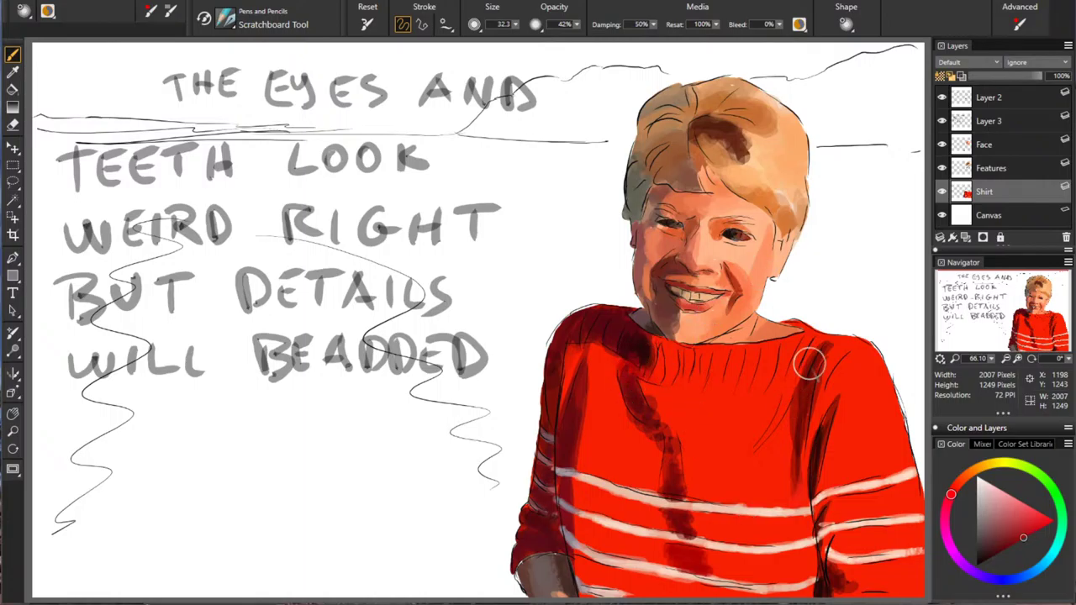
pyautogui.keyDown('alt'); pyautogui.click(545, 577); pyautogui.keyUp('alt')
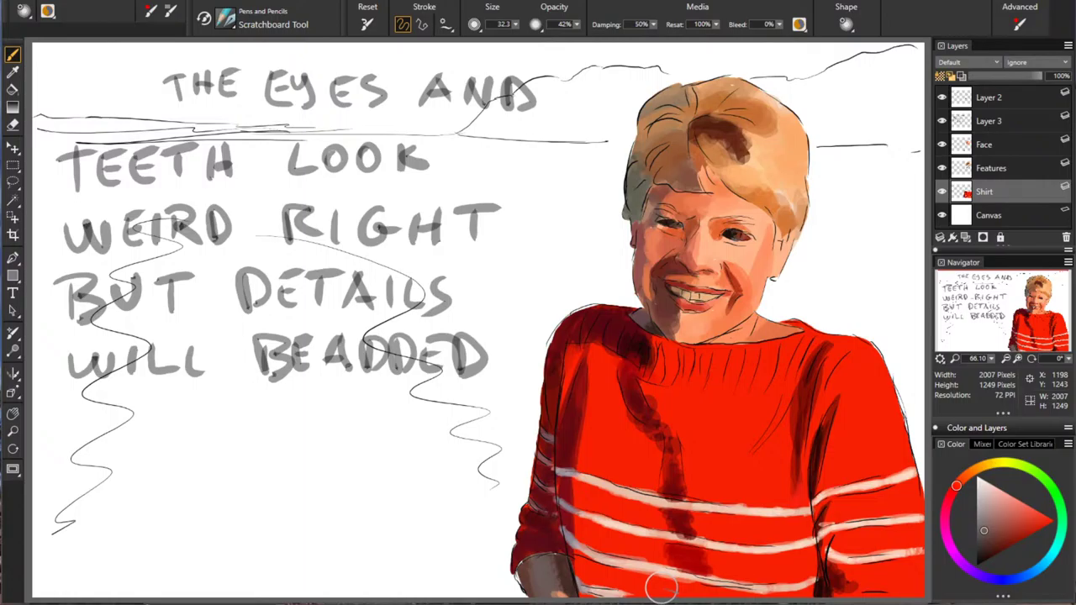
pyautogui.click(958, 148)
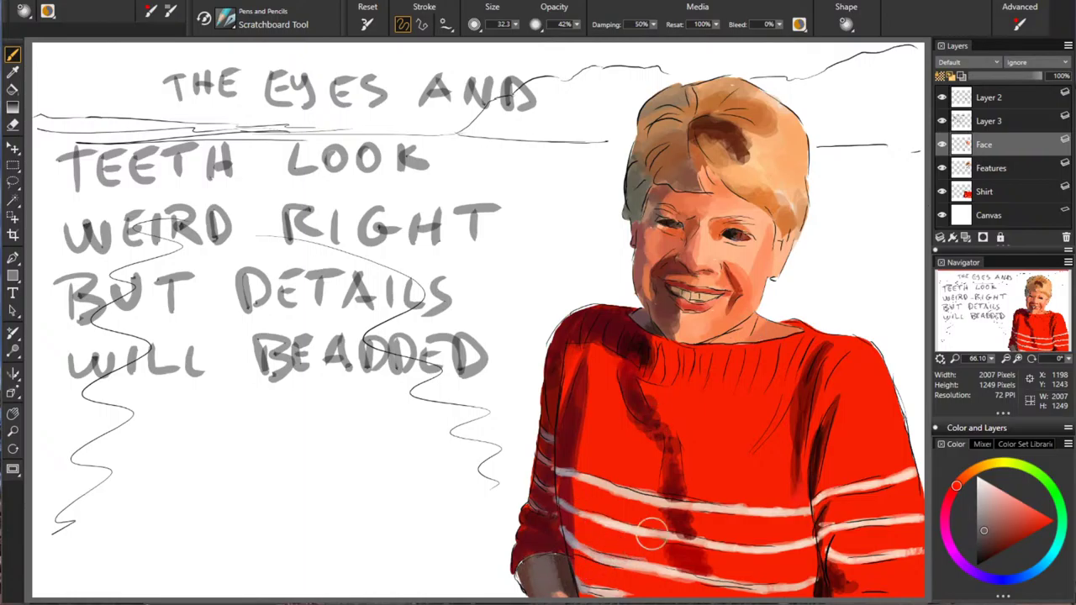
pyautogui.keyDown('alt'); pyautogui.click(562, 575); pyautogui.keyUp('alt')
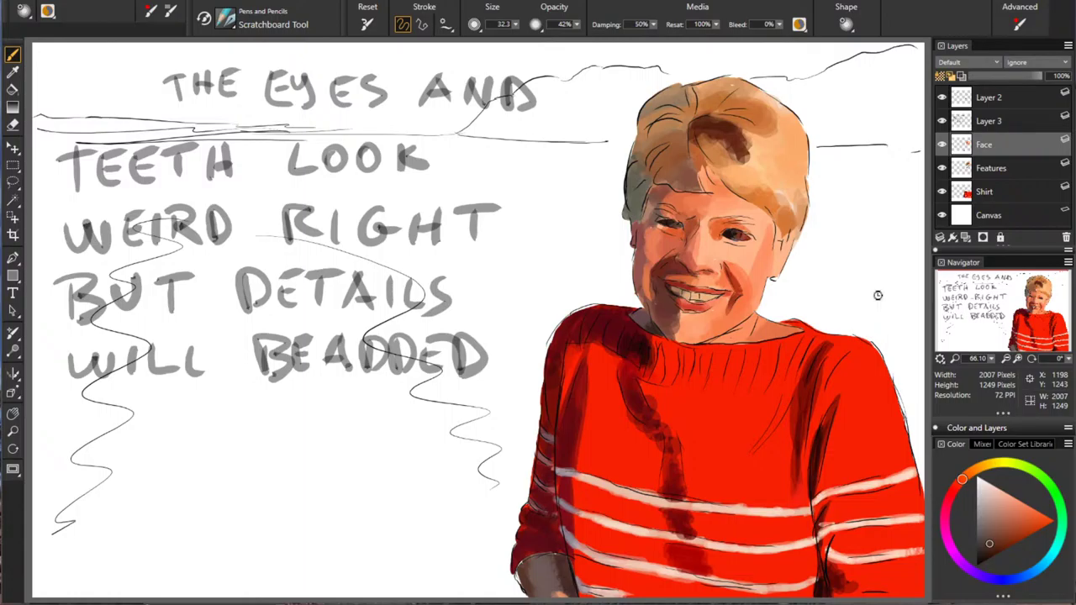
# Step: Delete Layer 3 containing the handwritten note about the eyes and teeth
pyautogui.click(995, 122)
pyautogui.click(942, 122)
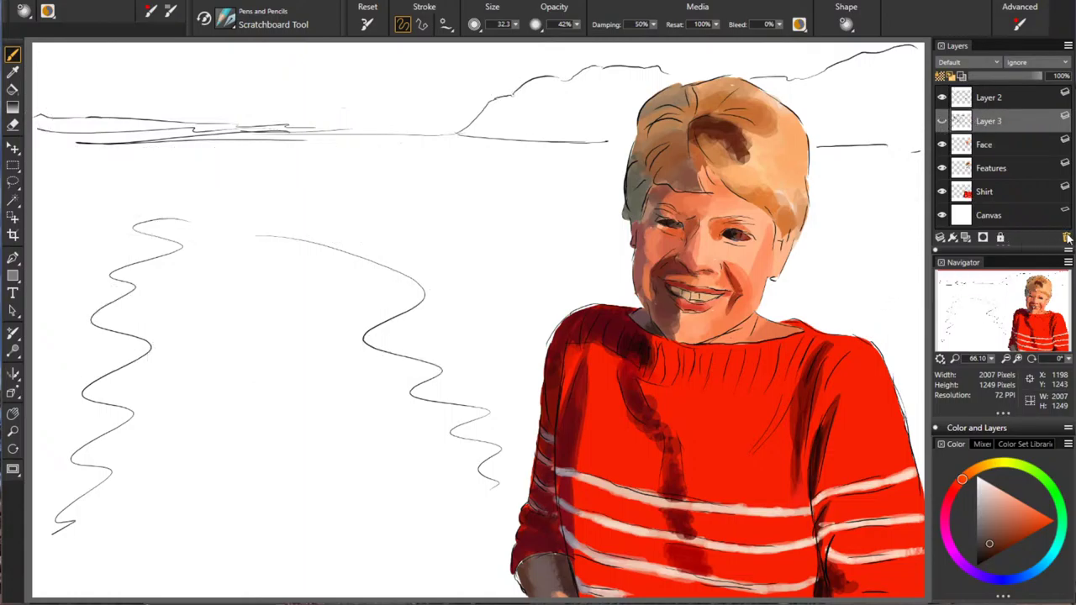
pyautogui.click(1066, 237)
# Step: On a new layer, handwrite "WITHOUT THE" in near-black at 100% brush opacity above the background sketch
pyautogui.click(966, 238)
pyautogui.moveTo(577, 28); pyautogui.dragTo(647, 38)
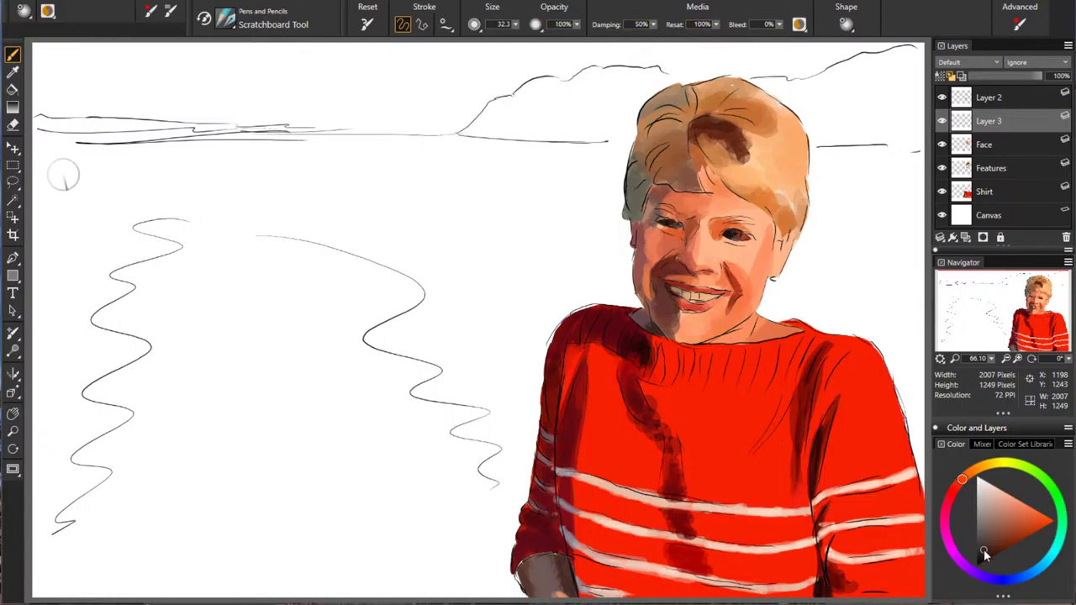
pyautogui.moveTo(983, 551); pyautogui.dragTo(978, 566)
pyautogui.moveTo(148, 71)
pyautogui.mouseDown()
pyautogui.moveTo(174, 64)
pyautogui.moveTo(218, 98)
pyautogui.moveTo(233, 68)
pyautogui.mouseUp()
pyautogui.moveTo(219, 70)
pyautogui.mouseDown()
pyautogui.moveTo(218, 97)
pyautogui.moveTo(279, 69)
pyautogui.moveTo(363, 65)
pyautogui.mouseUp()
pyautogui.moveTo(350, 68); pyautogui.dragTo(350, 96)
pyautogui.moveTo(412, 68); pyautogui.dragTo(446, 66)
pyautogui.moveTo(430, 69)
pyautogui.mouseDown()
pyautogui.moveTo(429, 97)
pyautogui.moveTo(452, 97)
pyautogui.mouseUp()
pyautogui.moveTo(469, 66); pyautogui.dragTo(469, 96)
pyautogui.moveTo(452, 82)
pyautogui.mouseDown()
pyautogui.moveTo(500, 93)
pyautogui.moveTo(498, 80)
pyautogui.mouseUp()
pyautogui.moveTo(485, 65); pyautogui.dragTo(499, 66)
# Step: Begin the note's second line with the letters "RE"
pyautogui.moveTo(62, 118); pyautogui.dragTo(67, 158)
pyautogui.moveTo(55, 122); pyautogui.dragTo(105, 155)
pyautogui.moveTo(109, 119)
pyautogui.mouseDown()
pyautogui.moveTo(132, 149)
pyautogui.moveTo(140, 122)
pyautogui.mouseUp()
pyautogui.moveTo(147, 120)
pyautogui.mouseDown()
pyautogui.moveTo(150, 156)
pyautogui.moveTo(166, 140)
pyautogui.mouseUp()
pyautogui.moveTo(160, 139); pyautogui.dragTo(183, 157)
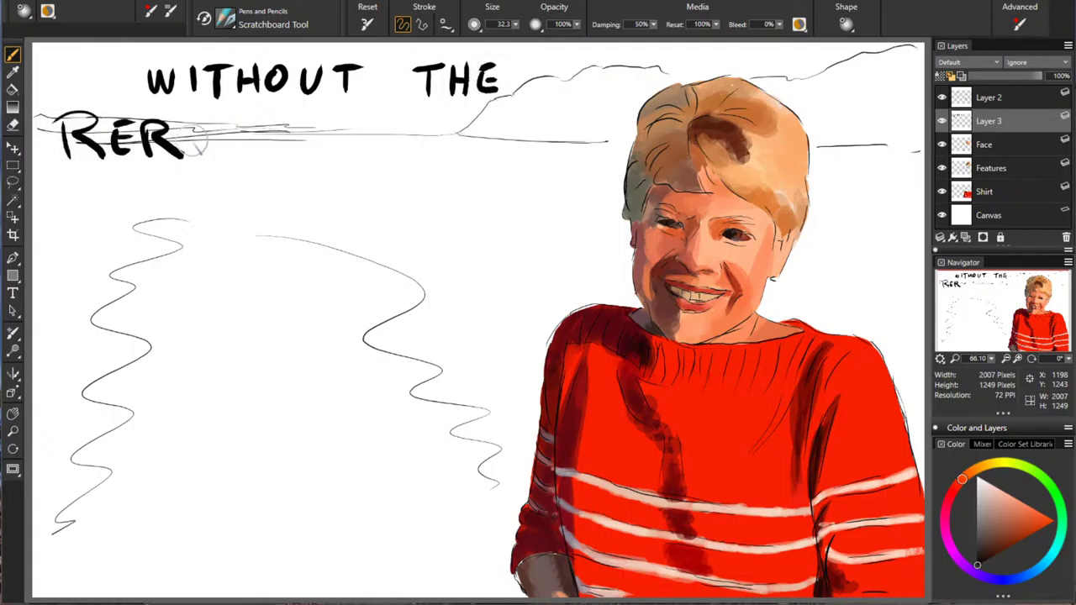
pyautogui.hotkey('ctrl', 'z')
pyautogui.hotkey('ctrl', 'z')
pyautogui.hotkey('ctrl', 'z')
# Step: Add "FERENCE" after "RE" to complete the word "REFERENCE" in the handwritten note
pyautogui.moveTo(148, 120)
pyautogui.mouseDown()
pyautogui.moveTo(149, 155)
pyautogui.moveTo(173, 118)
pyautogui.mouseUp()
pyautogui.moveTo(148, 137)
pyautogui.mouseDown()
pyautogui.moveTo(187, 122)
pyautogui.moveTo(204, 149)
pyautogui.mouseUp()
pyautogui.moveTo(183, 137)
pyautogui.mouseDown()
pyautogui.moveTo(202, 121)
pyautogui.moveTo(211, 150)
pyautogui.mouseUp()
pyautogui.moveTo(211, 123)
pyautogui.mouseDown()
pyautogui.moveTo(237, 149)
pyautogui.moveTo(268, 150)
pyautogui.moveTo(276, 118)
pyautogui.mouseUp()
pyautogui.moveTo(251, 135); pyautogui.dragTo(311, 151)
pyautogui.moveTo(313, 151)
pyautogui.mouseDown()
pyautogui.moveTo(329, 121)
pyautogui.moveTo(336, 151)
pyautogui.mouseUp()
pyautogui.moveTo(345, 123); pyautogui.dragTo(345, 153)
pyautogui.moveTo(345, 153)
pyautogui.mouseDown()
pyautogui.moveTo(368, 153)
pyautogui.moveTo(370, 117)
pyautogui.mouseUp()
pyautogui.moveTo(345, 135); pyautogui.dragTo(363, 134)
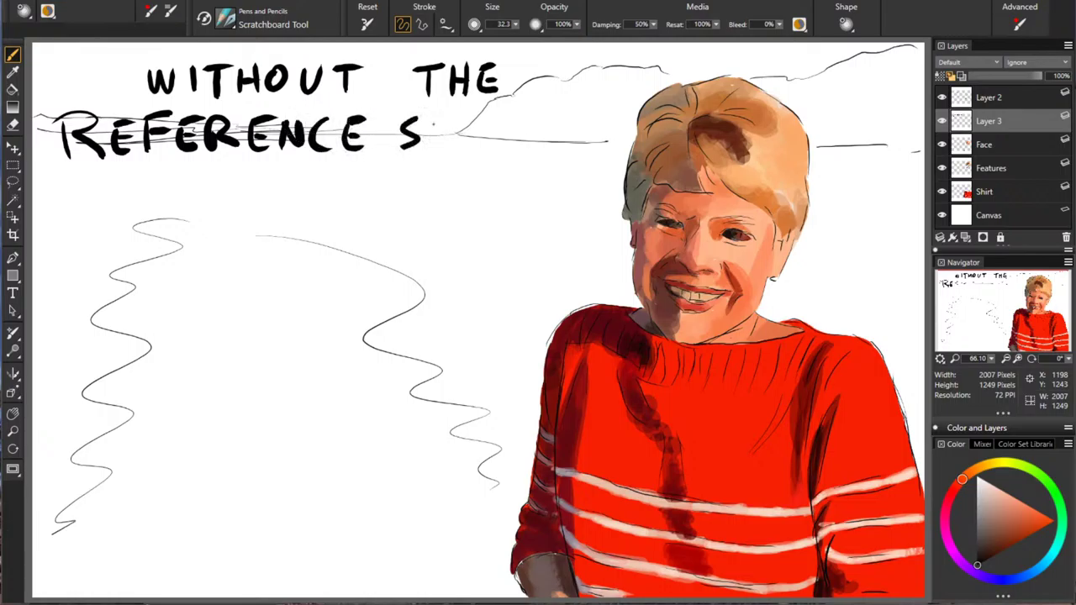
# Step: Complete the word "SKETCH," after "REFERENCE" in the handwritten note
pyautogui.moveTo(433, 121); pyautogui.dragTo(435, 151)
pyautogui.moveTo(454, 119)
pyautogui.mouseDown()
pyautogui.moveTo(438, 136)
pyautogui.moveTo(456, 152)
pyautogui.mouseUp()
pyautogui.moveTo(468, 119)
pyautogui.mouseDown()
pyautogui.moveTo(491, 151)
pyautogui.moveTo(493, 118)
pyautogui.mouseUp()
pyautogui.moveTo(467, 134); pyautogui.dragTo(516, 116)
pyautogui.moveTo(504, 118); pyautogui.dragTo(506, 151)
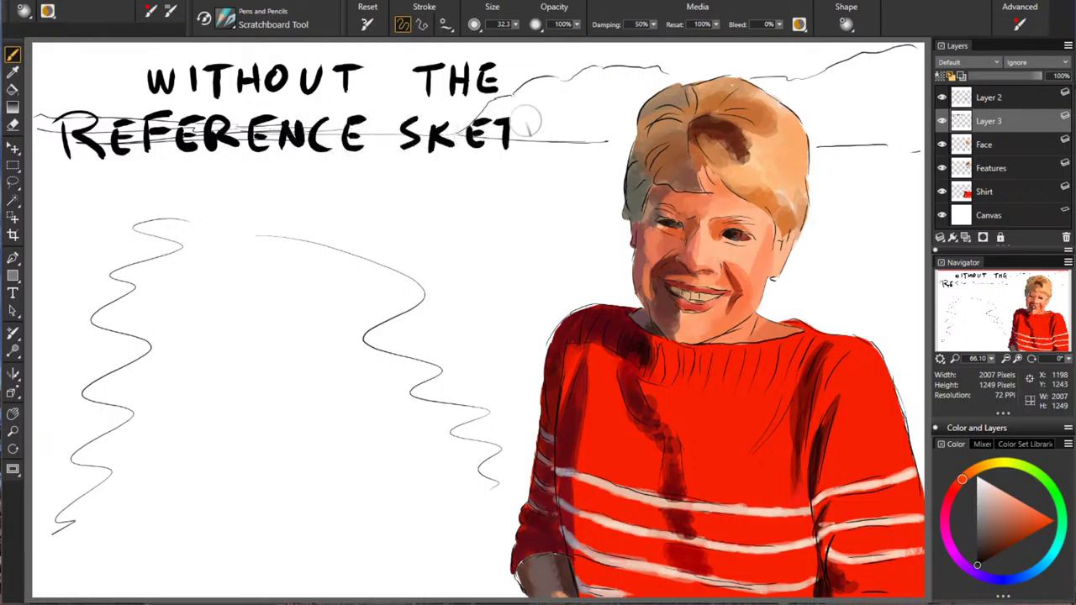
pyautogui.moveTo(551, 121)
pyautogui.mouseDown()
pyautogui.moveTo(537, 154)
pyautogui.moveTo(574, 153)
pyautogui.mouseUp()
pyautogui.moveTo(589, 123)
pyautogui.mouseDown()
pyautogui.moveTo(589, 153)
pyautogui.moveTo(591, 139)
pyautogui.moveTo(601, 160)
pyautogui.mouseUp()
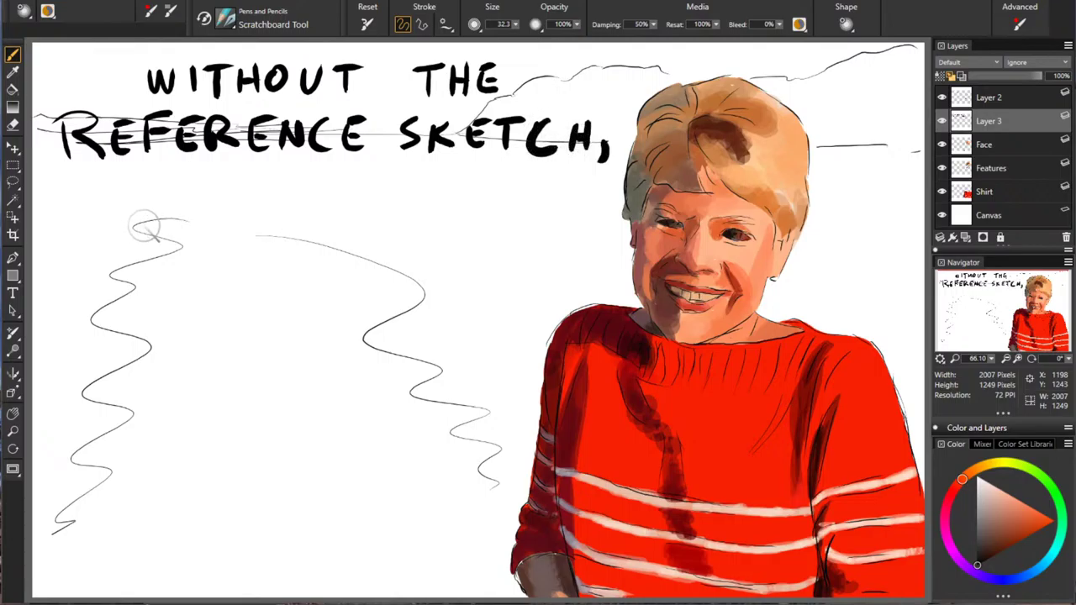
# Step: Begin the note's third line with the handwritten word "THE"
pyautogui.moveTo(80, 175); pyautogui.dragTo(82, 207)
pyautogui.moveTo(59, 175)
pyautogui.mouseDown()
pyautogui.moveTo(109, 175)
pyautogui.moveTo(98, 207)
pyautogui.mouseUp()
pyautogui.moveTo(124, 175)
pyautogui.mouseDown()
pyautogui.moveTo(125, 207)
pyautogui.moveTo(124, 190)
pyautogui.mouseUp()
pyautogui.moveTo(141, 175)
pyautogui.mouseDown()
pyautogui.moveTo(142, 202)
pyautogui.moveTo(160, 175)
pyautogui.mouseUp()
pyautogui.moveTo(141, 188); pyautogui.dragTo(156, 189)
pyautogui.moveTo(142, 202); pyautogui.dragTo(160, 201)
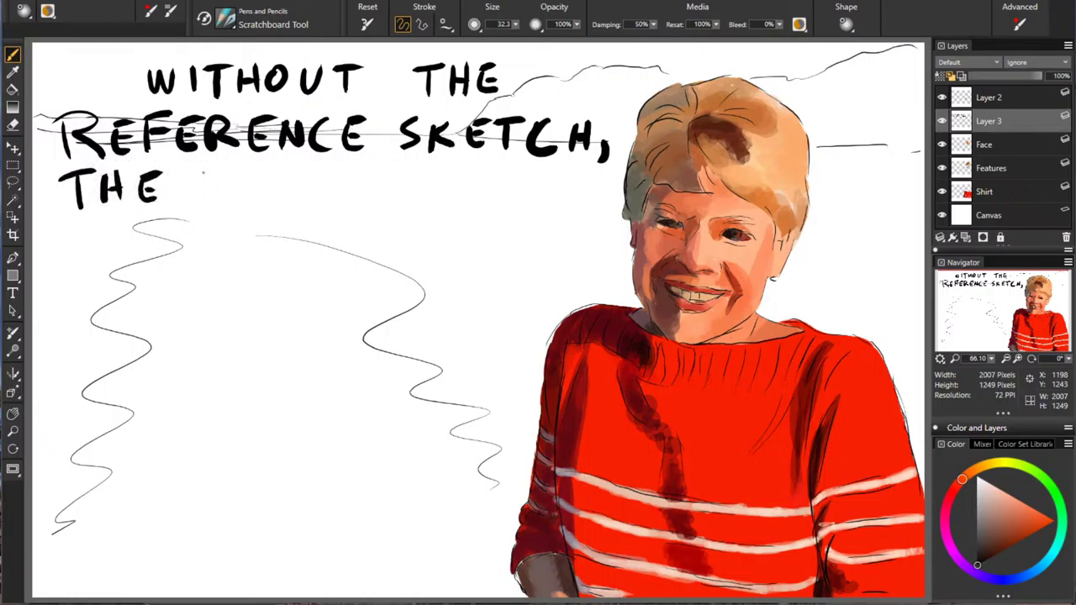
# Step: Handwrite "PAINTING" after "THE" on the note's third line
pyautogui.moveTo(203, 172); pyautogui.dragTo(200, 207)
pyautogui.moveTo(199, 168)
pyautogui.mouseDown()
pyautogui.moveTo(201, 205)
pyautogui.moveTo(242, 174)
pyautogui.moveTo(247, 185)
pyautogui.moveTo(266, 205)
pyautogui.mouseUp()
pyautogui.moveTo(235, 187)
pyautogui.mouseDown()
pyautogui.moveTo(278, 174)
pyautogui.moveTo(283, 192)
pyautogui.moveTo(296, 166)
pyautogui.mouseUp()
pyautogui.moveTo(296, 166); pyautogui.dragTo(321, 203)
pyautogui.moveTo(321, 203)
pyautogui.mouseDown()
pyautogui.moveTo(322, 164)
pyautogui.moveTo(343, 204)
pyautogui.moveTo(359, 169)
pyautogui.mouseUp()
pyautogui.moveTo(374, 169)
pyautogui.mouseDown()
pyautogui.moveTo(375, 203)
pyautogui.moveTo(391, 166)
pyautogui.moveTo(417, 203)
pyautogui.mouseUp()
pyautogui.moveTo(417, 203); pyautogui.dragTo(418, 167)
pyautogui.moveTo(466, 177)
pyautogui.mouseDown()
pyautogui.moveTo(444, 192)
pyautogui.moveTo(468, 190)
pyautogui.mouseUp()
# Step: Handwrite "WOULD TAKE" as the note's fourth line
pyautogui.moveTo(69, 225)
pyautogui.mouseDown()
pyautogui.moveTo(227, 249)
pyautogui.moveTo(275, 231)
pyautogui.moveTo(245, 249)
pyautogui.mouseUp()
pyautogui.moveTo(312, 225); pyautogui.dragTo(350, 223)
pyautogui.moveTo(331, 226)
pyautogui.mouseDown()
pyautogui.moveTo(332, 250)
pyautogui.moveTo(389, 250)
pyautogui.moveTo(383, 237)
pyautogui.mouseUp()
pyautogui.moveTo(416, 223)
pyautogui.mouseDown()
pyautogui.moveTo(416, 250)
pyautogui.moveTo(484, 249)
pyautogui.moveTo(486, 220)
pyautogui.mouseUp()
pyautogui.moveTo(459, 233); pyautogui.dragTo(480, 234)
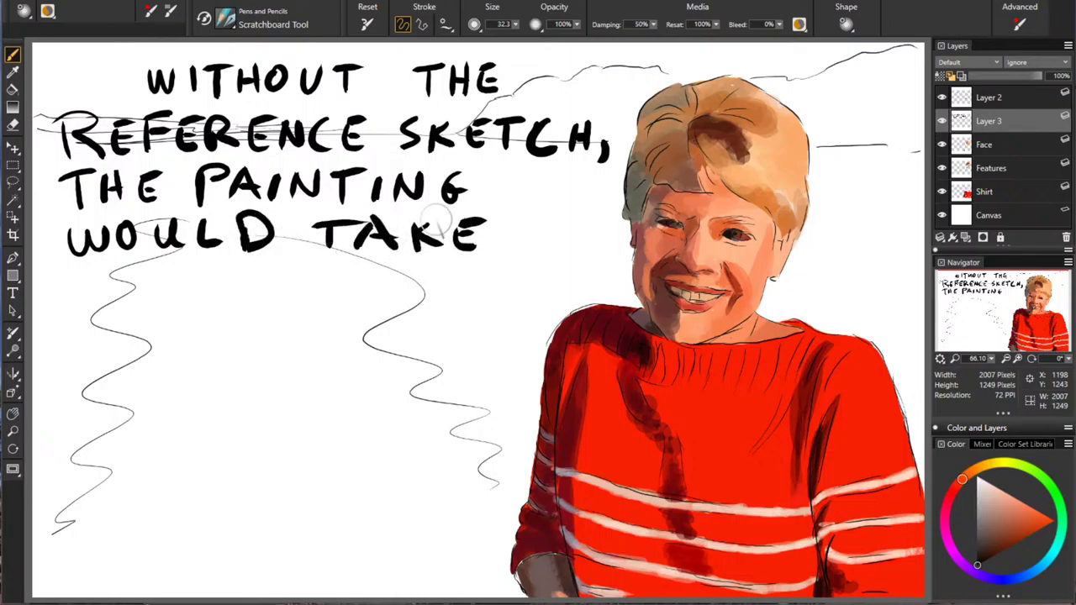
# Step: Handwrite "MUCH" in larger letters and "LONGER," on the line beneath it
pyautogui.moveTo(50, 326); pyautogui.dragTo(120, 320)
pyautogui.moveTo(131, 282)
pyautogui.mouseDown()
pyautogui.moveTo(132, 299)
pyautogui.moveTo(173, 277)
pyautogui.moveTo(240, 313)
pyautogui.mouseUp()
pyautogui.moveTo(275, 275)
pyautogui.mouseDown()
pyautogui.moveTo(276, 313)
pyautogui.moveTo(276, 293)
pyautogui.mouseUp()
pyautogui.moveTo(72, 345)
pyautogui.mouseDown()
pyautogui.moveTo(98, 363)
pyautogui.moveTo(171, 327)
pyautogui.moveTo(222, 350)
pyautogui.mouseUp()
pyautogui.moveTo(236, 328)
pyautogui.mouseDown()
pyautogui.moveTo(253, 360)
pyautogui.moveTo(264, 330)
pyautogui.mouseUp()
pyautogui.moveTo(242, 345); pyautogui.dragTo(261, 344)
pyautogui.moveTo(242, 360); pyautogui.dragTo(272, 362)
pyautogui.moveTo(272, 331)
pyautogui.mouseDown()
pyautogui.moveTo(276, 348)
pyautogui.moveTo(321, 368)
pyautogui.mouseUp()
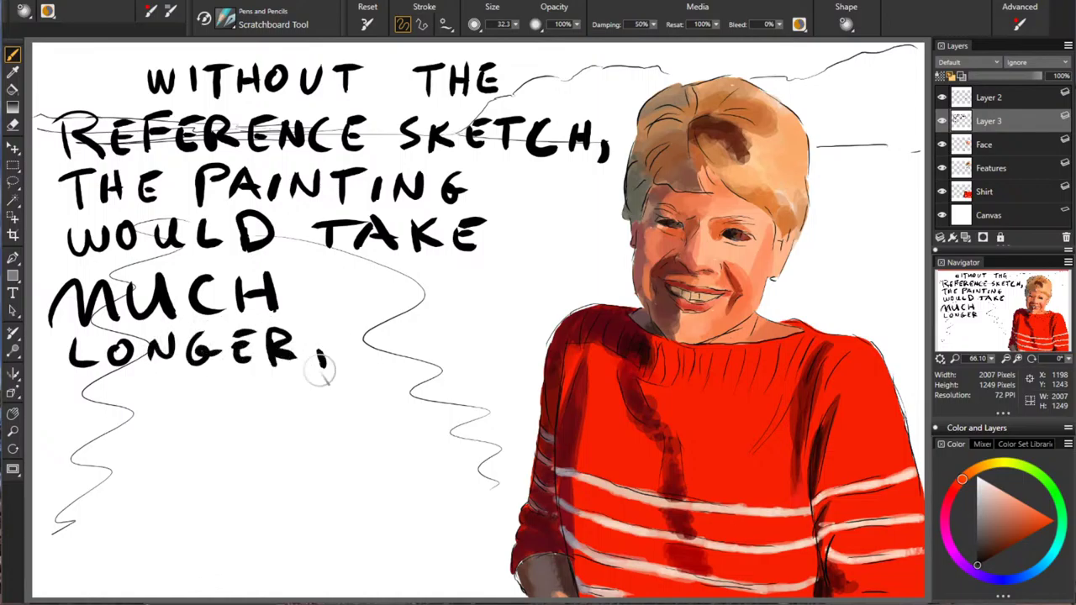
# Step: Continue the note with "DUE" after "LONGER," and "TO HAVING TO" on a new line
pyautogui.moveTo(347, 330); pyautogui.dragTo(350, 360)
pyautogui.moveTo(405, 331)
pyautogui.mouseDown()
pyautogui.moveTo(434, 329)
pyautogui.moveTo(484, 358)
pyautogui.moveTo(486, 329)
pyautogui.mouseUp()
pyautogui.moveTo(455, 345); pyautogui.dragTo(479, 345)
pyautogui.moveTo(51, 387); pyautogui.dragTo(69, 386)
pyautogui.moveTo(68, 387)
pyautogui.mouseDown()
pyautogui.moveTo(67, 416)
pyautogui.moveTo(94, 385)
pyautogui.mouseUp()
pyautogui.moveTo(102, 388)
pyautogui.mouseDown()
pyautogui.moveTo(154, 410)
pyautogui.moveTo(198, 380)
pyautogui.moveTo(212, 412)
pyautogui.moveTo(205, 402)
pyautogui.moveTo(253, 380)
pyautogui.moveTo(257, 412)
pyautogui.moveTo(298, 379)
pyautogui.moveTo(325, 410)
pyautogui.moveTo(343, 398)
pyautogui.mouseUp()
pyautogui.moveTo(399, 379)
pyautogui.mouseDown()
pyautogui.moveTo(398, 407)
pyautogui.moveTo(437, 377)
pyautogui.mouseUp()
pyautogui.moveTo(434, 377); pyautogui.dragTo(432, 378)
# Step: Handwrite "MAKE CONSTANT" as a new line beneath "TO HAVING TO"
pyautogui.moveTo(48, 458)
pyautogui.mouseDown()
pyautogui.moveTo(83, 433)
pyautogui.moveTo(93, 461)
pyautogui.mouseUp()
pyautogui.moveTo(103, 461)
pyautogui.mouseDown()
pyautogui.moveTo(118, 421)
pyautogui.moveTo(133, 459)
pyautogui.mouseUp()
pyautogui.moveTo(107, 445)
pyautogui.mouseDown()
pyautogui.moveTo(212, 462)
pyautogui.moveTo(212, 433)
pyautogui.mouseUp()
pyautogui.moveTo(188, 448); pyautogui.dragTo(207, 448)
pyautogui.moveTo(271, 433); pyautogui.dragTo(272, 460)
pyautogui.moveTo(292, 432)
pyautogui.mouseDown()
pyautogui.moveTo(279, 454)
pyautogui.moveTo(292, 432)
pyautogui.mouseUp()
pyautogui.moveTo(316, 461)
pyautogui.mouseDown()
pyautogui.moveTo(319, 432)
pyautogui.moveTo(340, 431)
pyautogui.moveTo(357, 461)
pyautogui.moveTo(415, 429)
pyautogui.mouseUp()
pyautogui.moveTo(393, 431)
pyautogui.mouseDown()
pyautogui.moveTo(392, 462)
pyautogui.moveTo(433, 463)
pyautogui.moveTo(428, 451)
pyautogui.mouseUp()
pyautogui.moveTo(436, 464)
pyautogui.mouseDown()
pyautogui.moveTo(445, 429)
pyautogui.moveTo(473, 432)
pyautogui.mouseUp()
pyautogui.moveTo(497, 439)
pyautogui.mouseDown()
pyautogui.moveTo(496, 469)
pyautogui.moveTo(514, 435)
pyautogui.mouseUp()
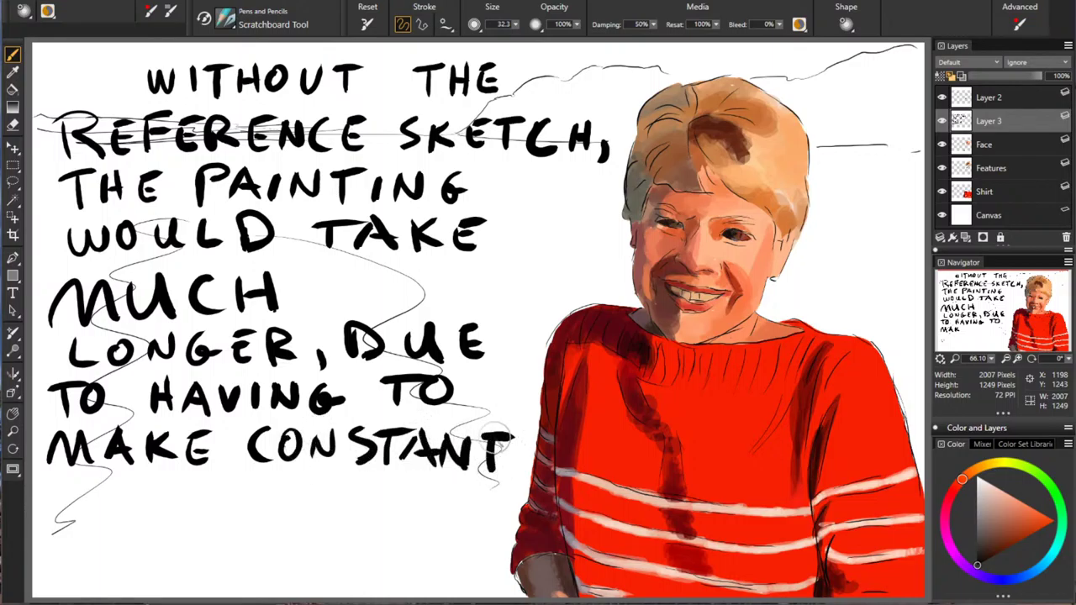
# Step: Handwrite "PROPORTION" as a new line beneath "MAKE CONSTANT"
pyautogui.moveTo(54, 489)
pyautogui.mouseDown()
pyautogui.moveTo(55, 530)
pyautogui.moveTo(57, 506)
pyautogui.moveTo(128, 509)
pyautogui.moveTo(155, 481)
pyautogui.moveTo(180, 516)
pyautogui.mouseUp()
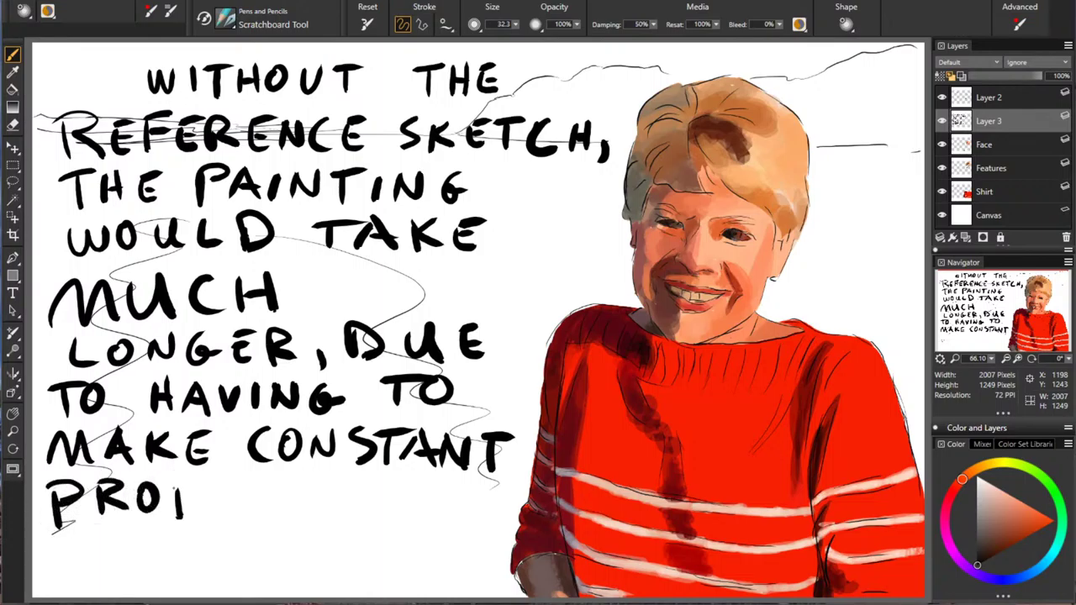
pyautogui.moveTo(181, 476)
pyautogui.mouseDown()
pyautogui.moveTo(185, 500)
pyautogui.moveTo(225, 504)
pyautogui.moveTo(241, 486)
pyautogui.mouseUp()
pyautogui.moveTo(256, 483)
pyautogui.mouseDown()
pyautogui.moveTo(258, 511)
pyautogui.moveTo(283, 510)
pyautogui.mouseUp()
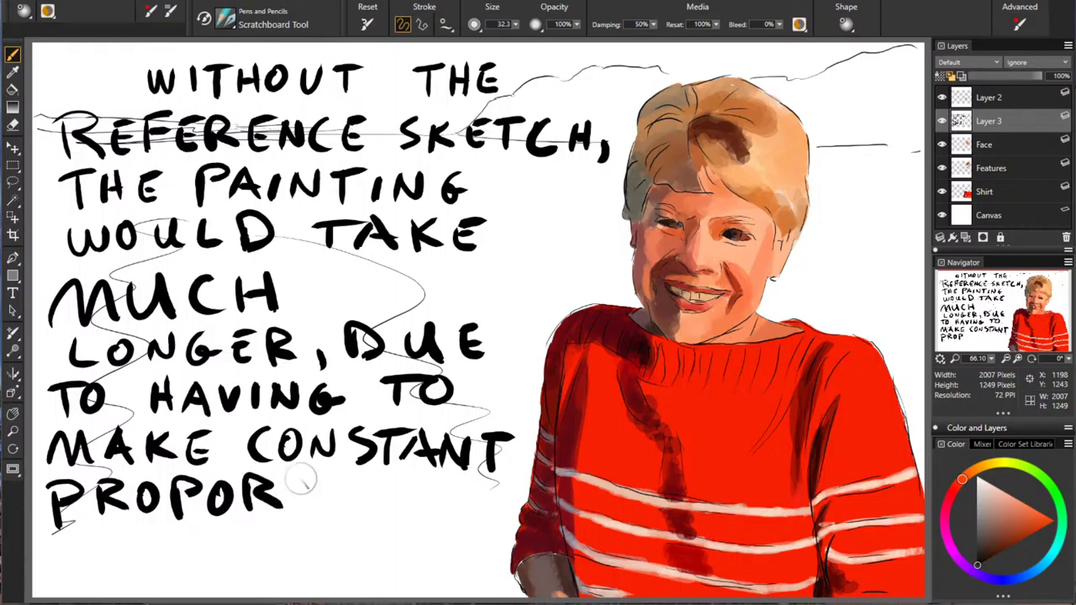
pyautogui.moveTo(287, 469); pyautogui.dragTo(317, 467)
pyautogui.moveTo(303, 471)
pyautogui.mouseDown()
pyautogui.moveTo(305, 509)
pyautogui.moveTo(415, 479)
pyautogui.mouseUp()
# Step: Finish the note with "CALCULATIONS" on its last line beneath "PROPORTION"
pyautogui.moveTo(99, 540); pyautogui.dragTo(103, 571)
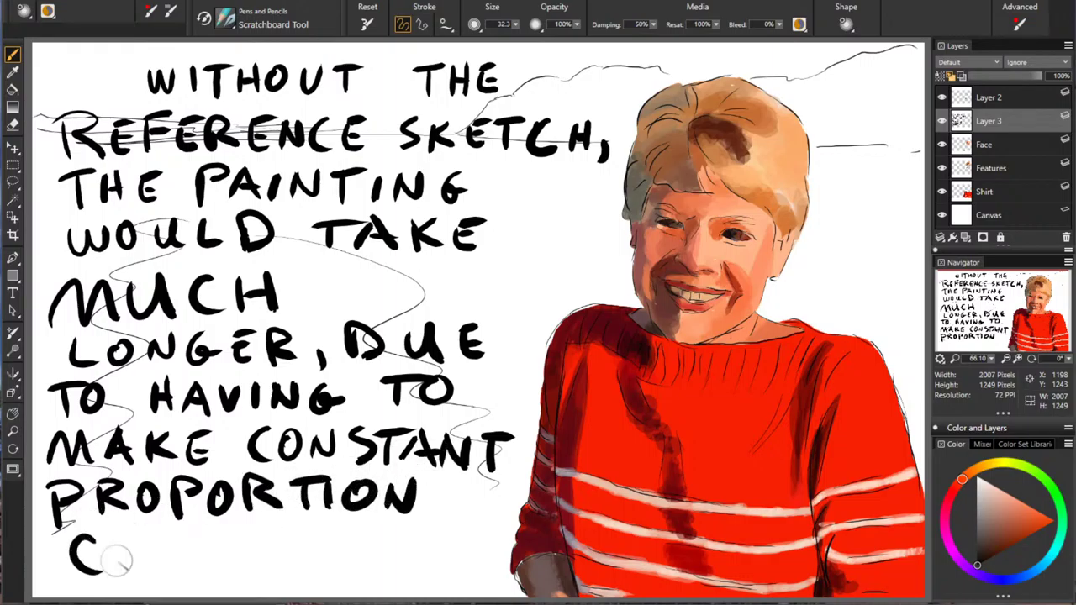
pyautogui.moveTo(131, 538); pyautogui.dragTo(146, 572)
pyautogui.moveTo(118, 559)
pyautogui.mouseDown()
pyautogui.moveTo(220, 570)
pyautogui.moveTo(255, 540)
pyautogui.moveTo(333, 572)
pyautogui.mouseUp()
pyautogui.moveTo(328, 530)
pyautogui.mouseDown()
pyautogui.moveTo(312, 571)
pyautogui.moveTo(353, 570)
pyautogui.moveTo(388, 531)
pyautogui.mouseUp()
pyautogui.moveTo(370, 534)
pyautogui.mouseDown()
pyautogui.moveTo(368, 568)
pyautogui.moveTo(392, 570)
pyautogui.mouseUp()
pyautogui.moveTo(430, 534); pyautogui.dragTo(427, 533)
pyautogui.moveTo(446, 571)
pyautogui.mouseDown()
pyautogui.moveTo(446, 531)
pyautogui.moveTo(476, 530)
pyautogui.mouseUp()
pyautogui.moveTo(513, 515); pyautogui.dragTo(481, 581)
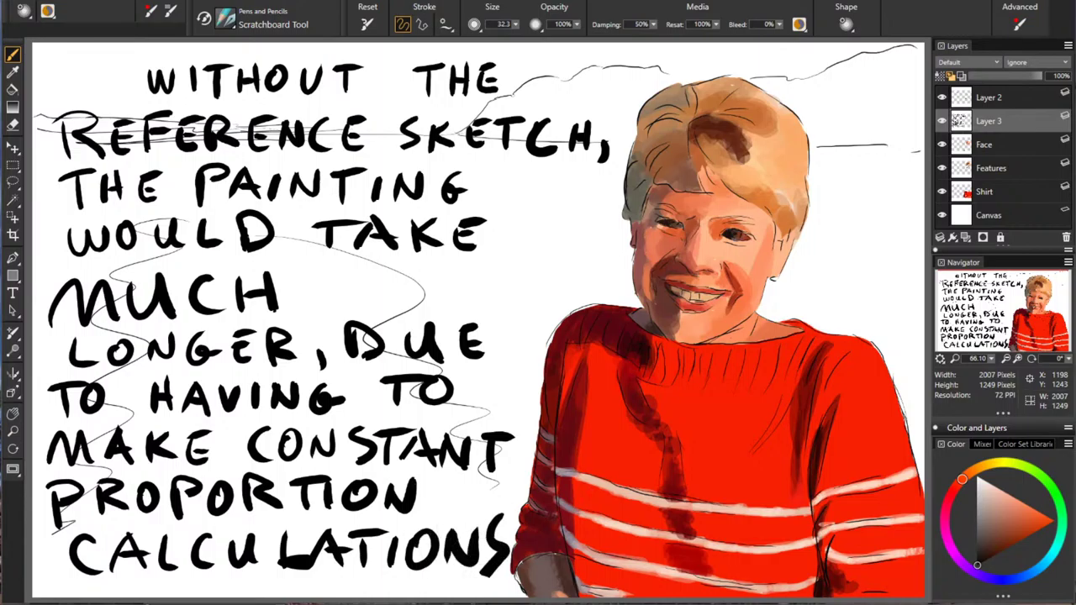
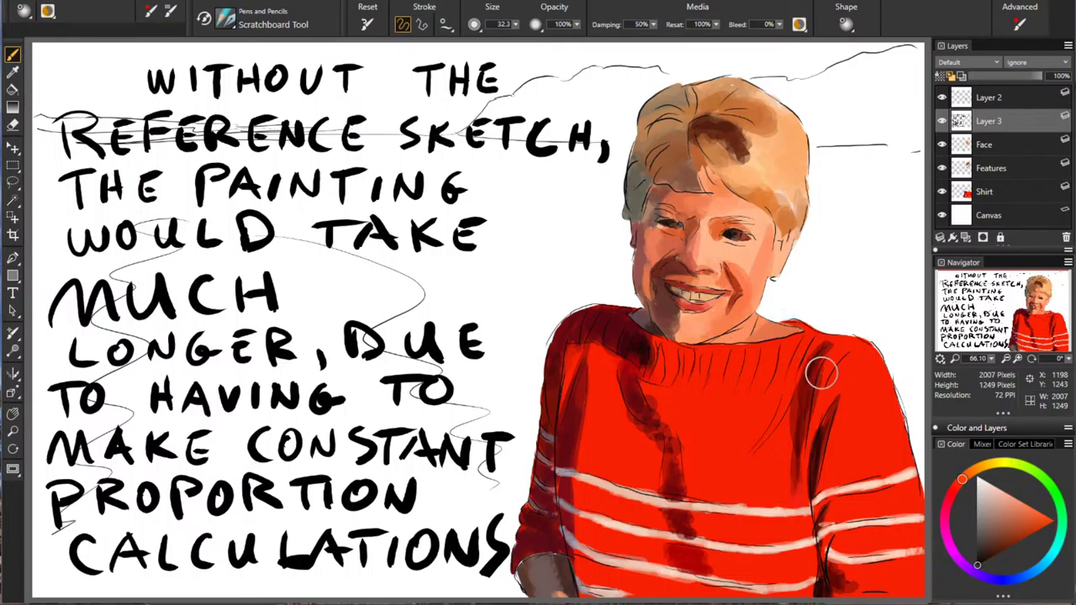
# Step: Delete the layer with the reference-sketch note, add a new empty layer above Face, and set the brush size to 25.9
pyautogui.click(1065, 238)
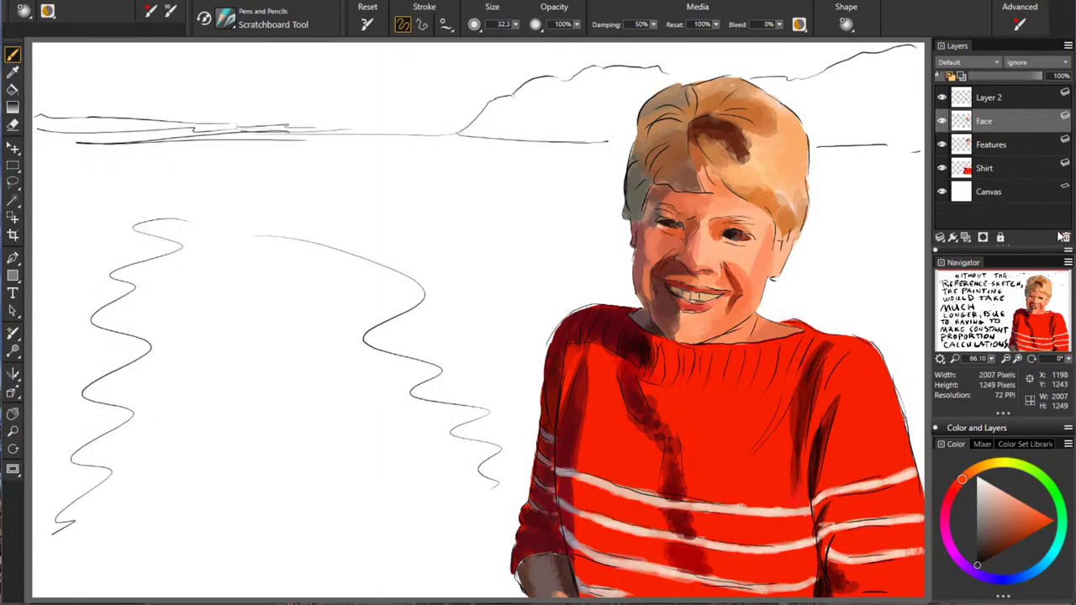
pyautogui.click(966, 238)
pyautogui.moveTo(249, 124)
pyautogui.mouseDown()
pyautogui.moveTo(204, 128)
pyautogui.moveTo(192, 109)
pyautogui.mouseUp()
# Step: Handwrite "SINCE I LIKE" in near-black above the background sketch's horizon lines
pyautogui.moveTo(101, 67)
pyautogui.mouseDown()
pyautogui.moveTo(78, 100)
pyautogui.moveTo(133, 98)
pyautogui.moveTo(155, 64)
pyautogui.moveTo(185, 96)
pyautogui.moveTo(213, 91)
pyautogui.moveTo(210, 75)
pyautogui.mouseUp()
pyautogui.moveTo(193, 63)
pyautogui.mouseDown()
pyautogui.moveTo(262, 89)
pyautogui.moveTo(313, 59)
pyautogui.moveTo(341, 87)
pyautogui.mouseUp()
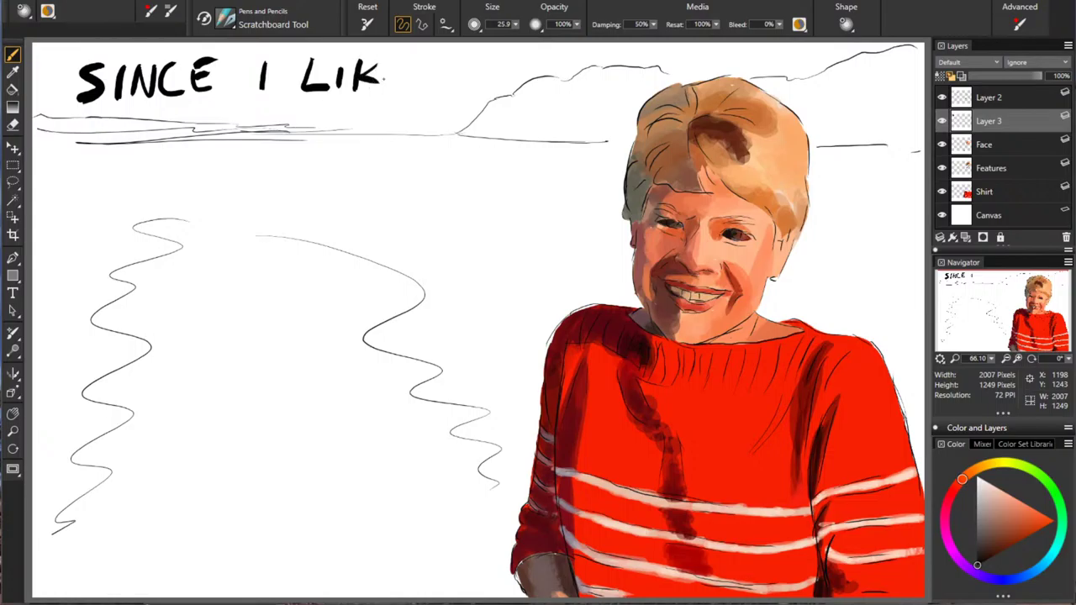
pyautogui.moveTo(385, 64); pyautogui.dragTo(408, 89)
# Step: Handwrite "TO GET THE" as the new note's second line
pyautogui.moveTo(81, 126)
pyautogui.mouseDown()
pyautogui.moveTo(81, 162)
pyautogui.moveTo(114, 127)
pyautogui.mouseUp()
pyautogui.moveTo(193, 122)
pyautogui.mouseDown()
pyautogui.moveTo(161, 141)
pyautogui.moveTo(223, 157)
pyautogui.moveTo(235, 119)
pyautogui.mouseUp()
pyautogui.moveTo(216, 133); pyautogui.dragTo(232, 131)
pyautogui.moveTo(250, 120); pyautogui.dragTo(249, 152)
pyautogui.moveTo(234, 117)
pyautogui.mouseDown()
pyautogui.moveTo(276, 115)
pyautogui.moveTo(291, 148)
pyautogui.mouseUp()
pyautogui.moveTo(272, 113)
pyautogui.mouseDown()
pyautogui.moveTo(337, 112)
pyautogui.moveTo(324, 149)
pyautogui.mouseUp()
pyautogui.moveTo(346, 117)
pyautogui.mouseDown()
pyautogui.moveTo(345, 146)
pyautogui.moveTo(348, 133)
pyautogui.mouseUp()
pyautogui.moveTo(365, 123); pyautogui.dragTo(375, 141)
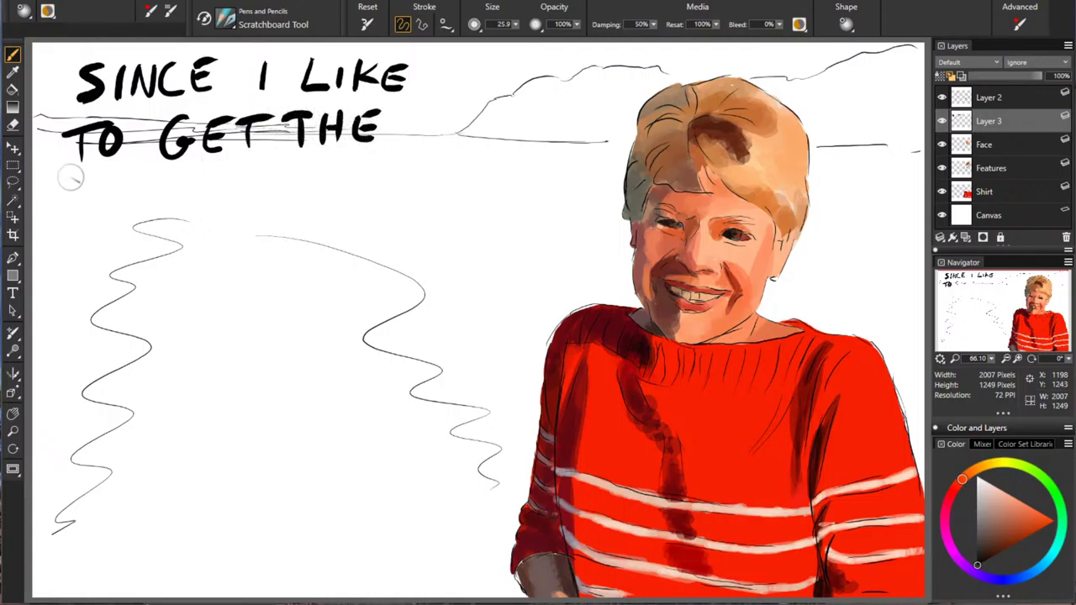
# Step: Handwrite "DIFFICULT," as the note's third line
pyautogui.moveTo(57, 173); pyautogui.dragTo(59, 207)
pyautogui.moveTo(99, 175); pyautogui.dragTo(99, 205)
pyautogui.moveTo(118, 175)
pyautogui.mouseDown()
pyautogui.moveTo(118, 204)
pyautogui.moveTo(136, 175)
pyautogui.moveTo(132, 187)
pyautogui.mouseUp()
pyautogui.moveTo(146, 176)
pyautogui.mouseDown()
pyautogui.moveTo(144, 199)
pyautogui.moveTo(168, 185)
pyautogui.mouseUp()
pyautogui.moveTo(181, 173)
pyautogui.mouseDown()
pyautogui.moveTo(180, 205)
pyautogui.moveTo(217, 202)
pyautogui.moveTo(259, 173)
pyautogui.moveTo(277, 201)
pyautogui.moveTo(294, 201)
pyautogui.mouseUp()
pyautogui.moveTo(313, 170)
pyautogui.mouseDown()
pyautogui.moveTo(314, 200)
pyautogui.moveTo(328, 166)
pyautogui.mouseUp()
pyautogui.moveTo(346, 185); pyautogui.dragTo(351, 207)
# Step: Handwrite "CRITICAL" on a new line beneath "DIFFICULT,"
pyautogui.moveTo(72, 228); pyautogui.dragTo(59, 260)
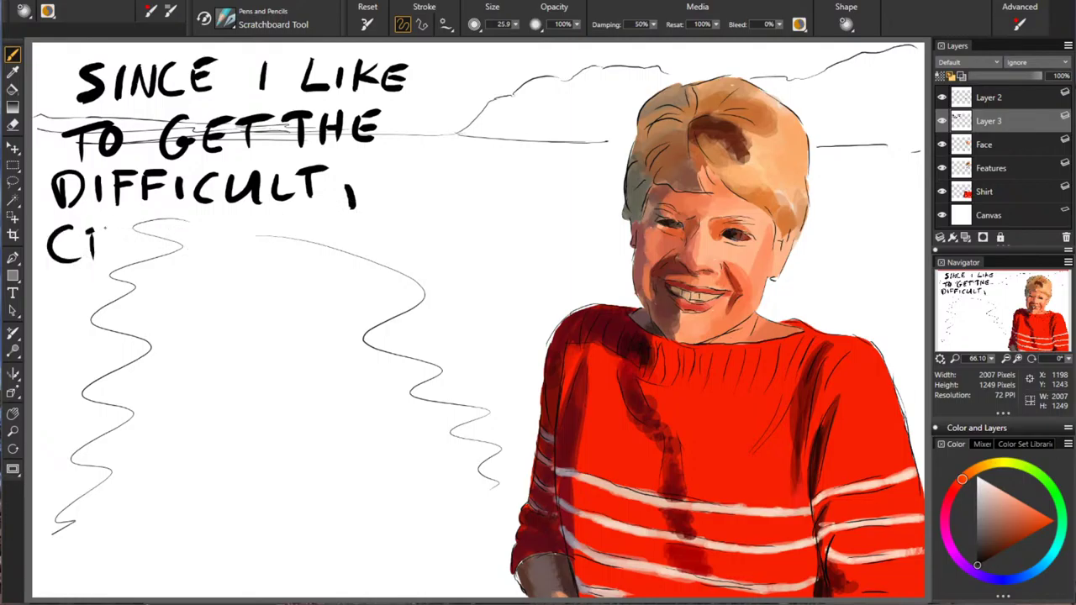
pyautogui.moveTo(95, 228)
pyautogui.mouseDown()
pyautogui.moveTo(153, 225)
pyautogui.moveTo(152, 259)
pyautogui.mouseUp()
pyautogui.moveTo(137, 229)
pyautogui.mouseDown()
pyautogui.moveTo(168, 227)
pyautogui.moveTo(178, 257)
pyautogui.moveTo(197, 258)
pyautogui.mouseUp()
pyautogui.moveTo(229, 229)
pyautogui.mouseDown()
pyautogui.moveTo(216, 257)
pyautogui.moveTo(246, 258)
pyautogui.mouseUp()
pyautogui.moveTo(220, 245); pyautogui.dragTo(282, 254)
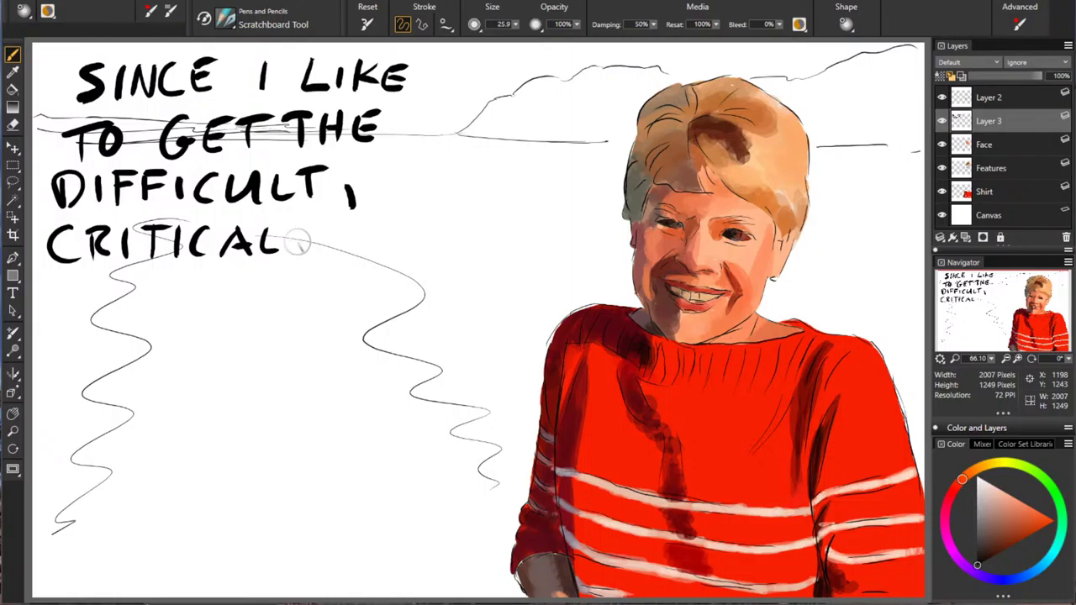
# Step: Handwrite "WORK DONE" on a new line beneath "CRITICAL"
pyautogui.moveTo(49, 278)
pyautogui.mouseDown()
pyautogui.moveTo(96, 279)
pyautogui.moveTo(122, 299)
pyautogui.moveTo(125, 284)
pyautogui.moveTo(152, 300)
pyautogui.moveTo(220, 299)
pyautogui.mouseUp()
pyautogui.moveTo(221, 271)
pyautogui.mouseDown()
pyautogui.moveTo(251, 283)
pyautogui.moveTo(224, 299)
pyautogui.mouseUp()
pyautogui.moveTo(271, 267)
pyautogui.mouseDown()
pyautogui.moveTo(259, 286)
pyautogui.moveTo(271, 267)
pyautogui.mouseUp()
pyautogui.moveTo(293, 271)
pyautogui.mouseDown()
pyautogui.moveTo(292, 292)
pyautogui.moveTo(313, 295)
pyautogui.mouseUp()
pyautogui.moveTo(314, 294)
pyautogui.mouseDown()
pyautogui.moveTo(316, 269)
pyautogui.moveTo(345, 296)
pyautogui.mouseUp()
pyautogui.moveTo(323, 269)
pyautogui.mouseDown()
pyautogui.moveTo(347, 269)
pyautogui.moveTo(342, 282)
pyautogui.mouseUp()
# Step: Handwrite "FIRST, I WILL" on a new line beneath "WORK DONE"
pyautogui.moveTo(61, 329)
pyautogui.mouseDown()
pyautogui.moveTo(61, 356)
pyautogui.moveTo(84, 315)
pyautogui.mouseUp()
pyautogui.moveTo(61, 335)
pyautogui.mouseDown()
pyautogui.moveTo(108, 320)
pyautogui.moveTo(101, 348)
pyautogui.mouseUp()
pyautogui.moveTo(103, 319); pyautogui.dragTo(124, 348)
pyautogui.moveTo(156, 314)
pyautogui.mouseDown()
pyautogui.moveTo(139, 333)
pyautogui.moveTo(162, 332)
pyautogui.moveTo(179, 356)
pyautogui.mouseUp()
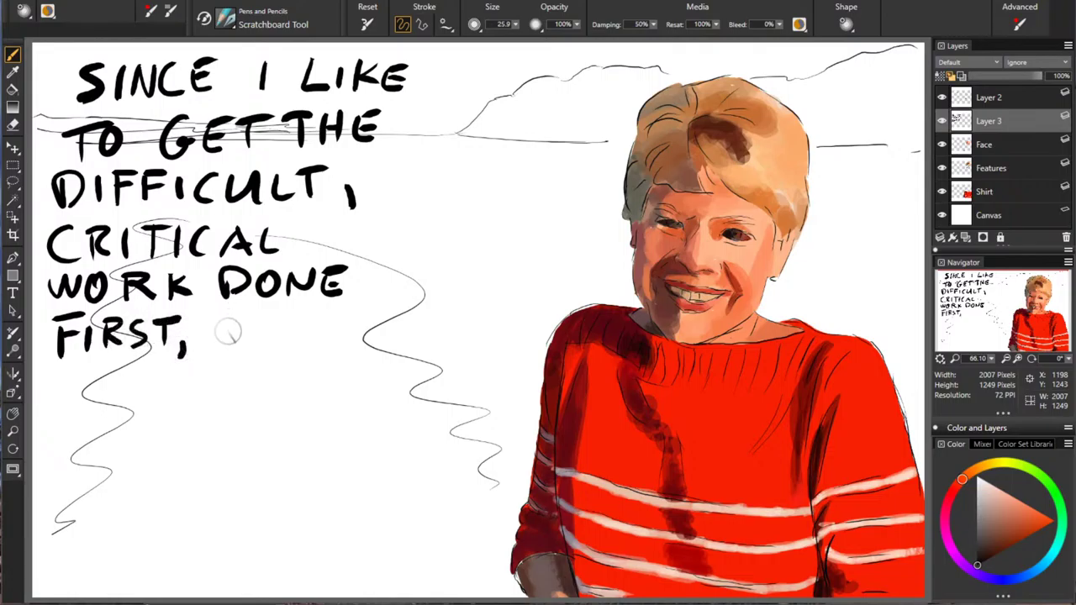
pyautogui.moveTo(226, 321)
pyautogui.mouseDown()
pyautogui.moveTo(225, 341)
pyautogui.moveTo(290, 322)
pyautogui.mouseUp()
pyautogui.moveTo(298, 320)
pyautogui.mouseDown()
pyautogui.moveTo(298, 338)
pyautogui.moveTo(345, 338)
pyautogui.mouseUp()
# Step: Continue the note with "NOW ZOOM IN" and "TO DETAIL" on two new lines
pyautogui.moveTo(47, 389)
pyautogui.mouseDown()
pyautogui.moveTo(67, 368)
pyautogui.moveTo(108, 387)
pyautogui.moveTo(132, 369)
pyautogui.moveTo(184, 387)
pyautogui.mouseUp()
pyautogui.moveTo(202, 367)
pyautogui.mouseDown()
pyautogui.moveTo(249, 365)
pyautogui.moveTo(242, 387)
pyautogui.moveTo(289, 367)
pyautogui.moveTo(295, 385)
pyautogui.moveTo(337, 356)
pyautogui.mouseUp()
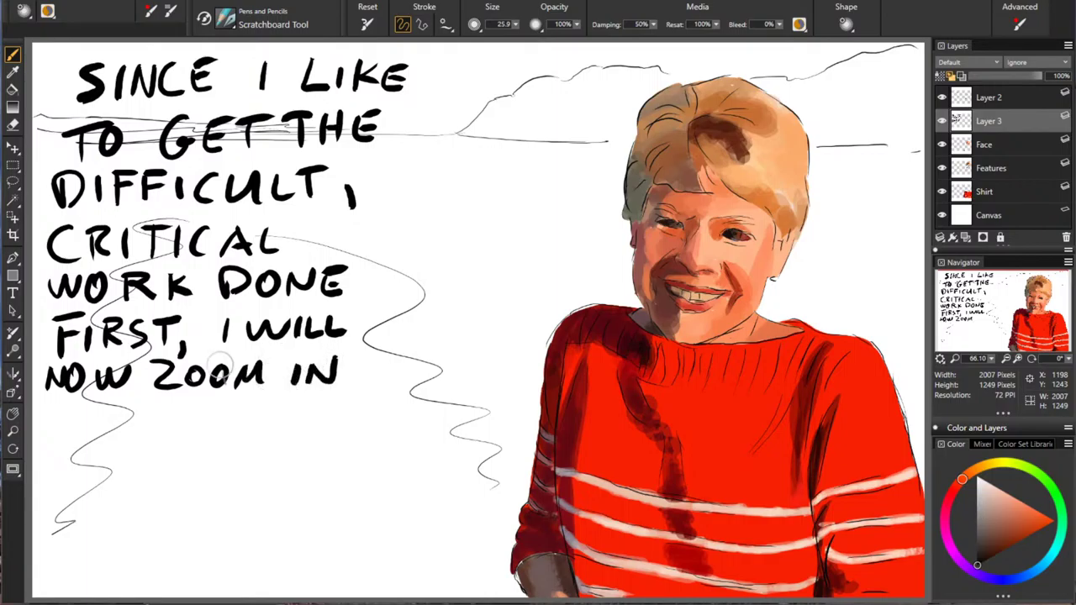
pyautogui.moveTo(70, 416); pyautogui.dragTo(71, 442)
pyautogui.moveTo(54, 411)
pyautogui.mouseDown()
pyautogui.moveTo(71, 440)
pyautogui.moveTo(94, 405)
pyautogui.mouseUp()
pyautogui.moveTo(94, 412); pyautogui.dragTo(141, 434)
pyautogui.moveTo(136, 410)
pyautogui.mouseDown()
pyautogui.moveTo(160, 415)
pyautogui.moveTo(144, 434)
pyautogui.mouseUp()
pyautogui.moveTo(182, 410)
pyautogui.mouseDown()
pyautogui.moveTo(205, 434)
pyautogui.moveTo(207, 407)
pyautogui.mouseUp()
pyautogui.moveTo(182, 421); pyautogui.dragTo(237, 408)
pyautogui.moveTo(222, 411)
pyautogui.mouseDown()
pyautogui.moveTo(249, 403)
pyautogui.moveTo(264, 434)
pyautogui.mouseUp()
pyautogui.moveTo(246, 424); pyautogui.dragTo(291, 429)
pyautogui.moveTo(303, 403); pyautogui.dragTo(322, 429)
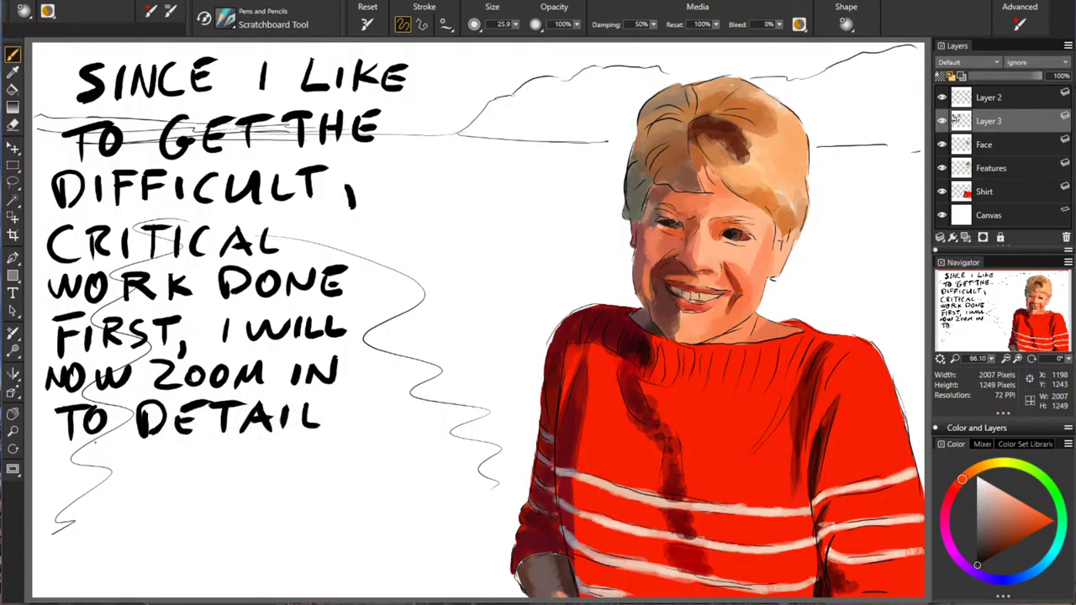
# Step: Finish the note with "THE FACE" on its last line
pyautogui.moveTo(74, 449)
pyautogui.mouseDown()
pyautogui.moveTo(93, 470)
pyautogui.moveTo(105, 444)
pyautogui.mouseUp()
pyautogui.moveTo(93, 448)
pyautogui.mouseDown()
pyautogui.moveTo(96, 478)
pyautogui.moveTo(112, 476)
pyautogui.mouseUp()
pyautogui.moveTo(128, 446)
pyautogui.mouseDown()
pyautogui.moveTo(129, 466)
pyautogui.moveTo(148, 479)
pyautogui.mouseUp()
pyautogui.moveTo(148, 479); pyautogui.dragTo(172, 479)
pyautogui.moveTo(150, 465)
pyautogui.mouseDown()
pyautogui.moveTo(166, 464)
pyautogui.moveTo(171, 450)
pyautogui.moveTo(208, 481)
pyautogui.mouseUp()
pyautogui.moveTo(205, 448)
pyautogui.mouseDown()
pyautogui.moveTo(243, 450)
pyautogui.moveTo(294, 483)
pyautogui.mouseUp()
pyautogui.moveTo(294, 483)
pyautogui.mouseDown()
pyautogui.moveTo(325, 482)
pyautogui.moveTo(323, 464)
pyautogui.mouseUp()
pyautogui.moveTo(296, 448); pyautogui.dragTo(328, 446)
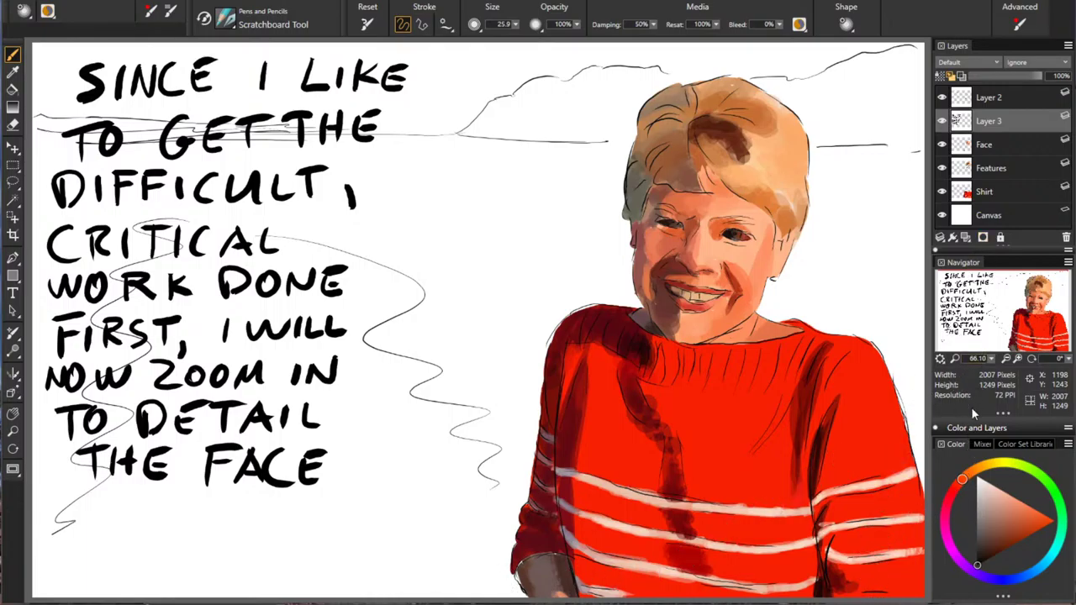
# Step: With the brush size set to 7.7, handwrite "GENERALLY" in the blank area beside the woman's hair
pyautogui.moveTo(991, 359); pyautogui.dragTo(1013, 370)
pyautogui.moveTo(1015, 314); pyautogui.dragTo(1040, 298)
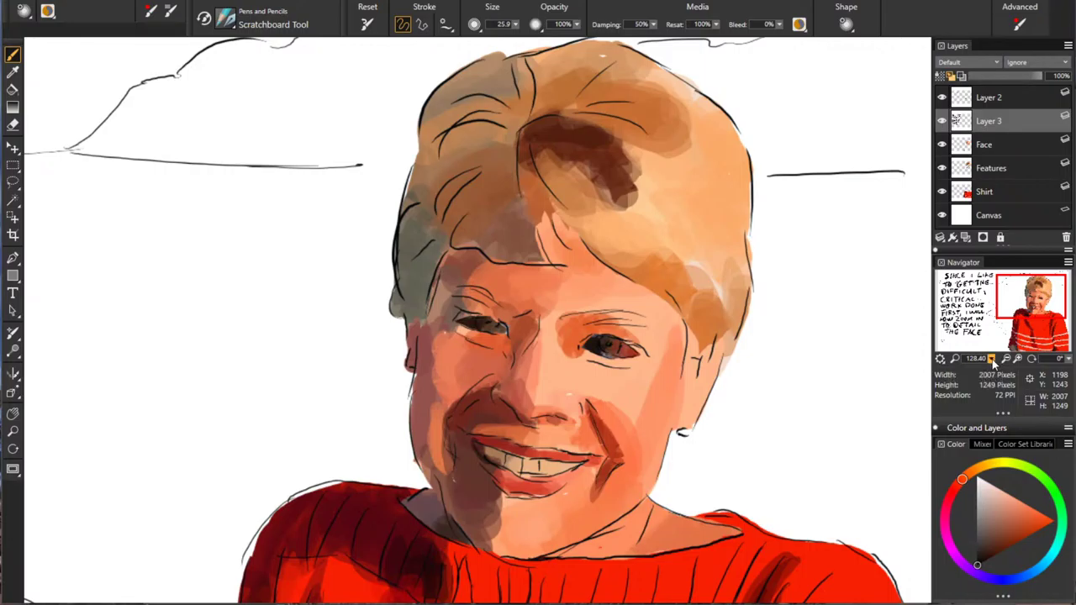
pyautogui.moveTo(992, 360); pyautogui.dragTo(993, 368)
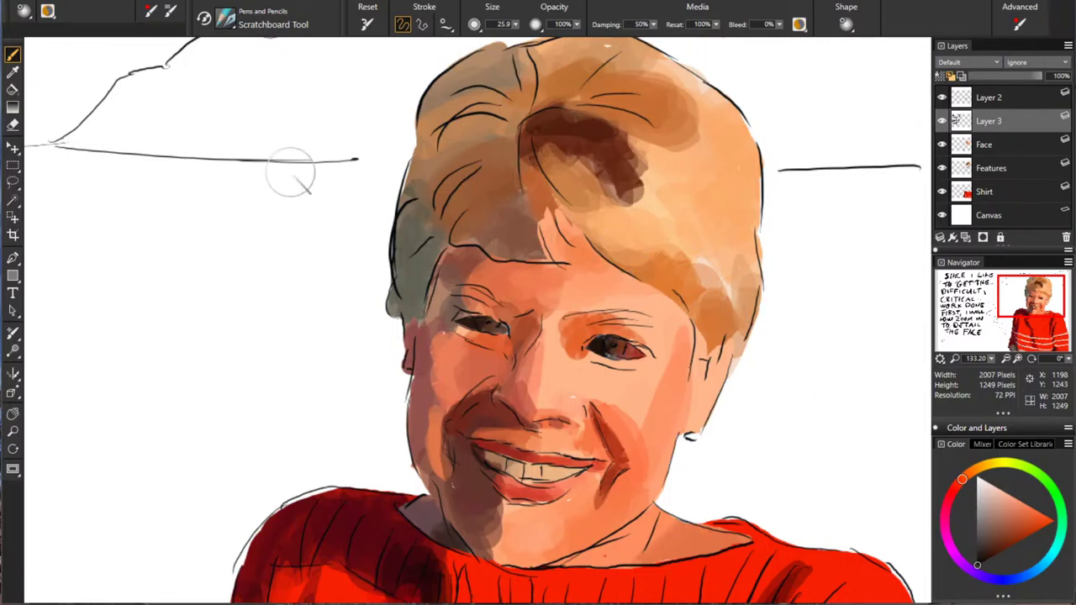
pyautogui.moveTo(192, 98); pyautogui.dragTo(184, 97)
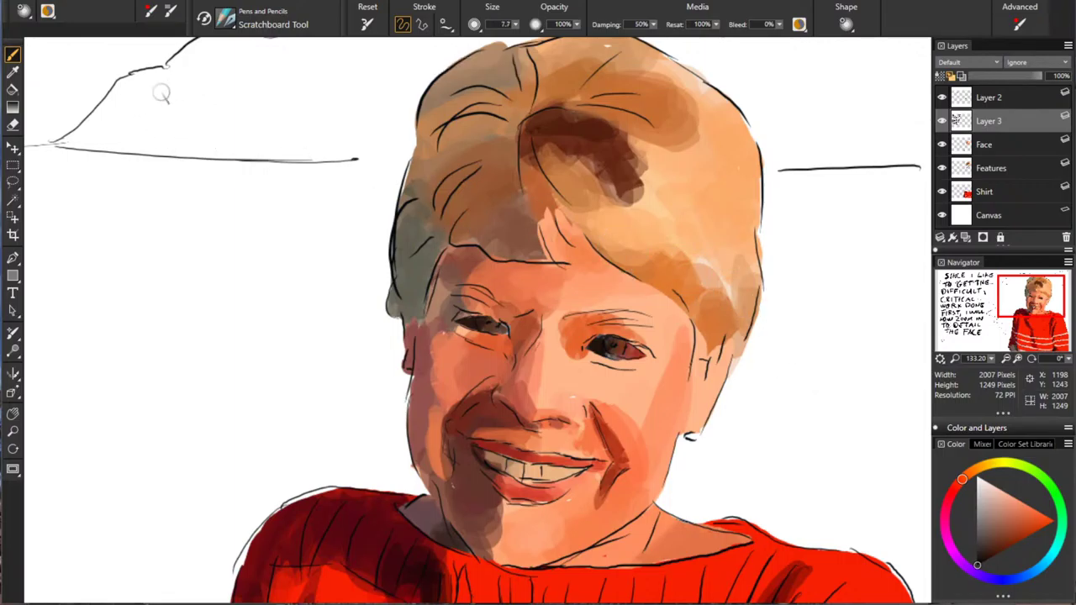
pyautogui.moveTo(77, 59)
pyautogui.mouseDown()
pyautogui.moveTo(78, 96)
pyautogui.moveTo(111, 74)
pyautogui.mouseUp()
pyautogui.moveTo(96, 66)
pyautogui.mouseDown()
pyautogui.moveTo(120, 61)
pyautogui.moveTo(148, 84)
pyautogui.mouseUp()
pyautogui.moveTo(162, 64)
pyautogui.mouseDown()
pyautogui.moveTo(160, 85)
pyautogui.moveTo(189, 89)
pyautogui.mouseUp()
pyautogui.moveTo(189, 58); pyautogui.dragTo(216, 89)
pyautogui.moveTo(236, 57)
pyautogui.mouseDown()
pyautogui.moveTo(219, 89)
pyautogui.moveTo(252, 88)
pyautogui.mouseUp()
pyautogui.moveTo(225, 77)
pyautogui.mouseDown()
pyautogui.moveTo(298, 87)
pyautogui.moveTo(318, 78)
pyautogui.mouseUp()
pyautogui.moveTo(333, 53); pyautogui.dragTo(315, 101)
# Step: Handwrite "SPEAKING" followed by a dash beneath "GENERALLY", and "WOMEN" on the line below
pyautogui.moveTo(62, 119)
pyautogui.mouseDown()
pyautogui.moveTo(43, 150)
pyautogui.moveTo(85, 155)
pyautogui.moveTo(89, 133)
pyautogui.moveTo(169, 133)
pyautogui.mouseUp()
pyautogui.moveTo(182, 114)
pyautogui.mouseDown()
pyautogui.moveTo(180, 147)
pyautogui.moveTo(217, 148)
pyautogui.mouseUp()
pyautogui.moveTo(237, 118)
pyautogui.mouseDown()
pyautogui.moveTo(237, 149)
pyautogui.moveTo(264, 116)
pyautogui.moveTo(295, 136)
pyautogui.moveTo(361, 128)
pyautogui.mouseUp()
pyautogui.moveTo(43, 177)
pyautogui.mouseDown()
pyautogui.moveTo(82, 176)
pyautogui.moveTo(118, 199)
pyautogui.moveTo(198, 198)
pyautogui.mouseUp()
pyautogui.moveTo(198, 169); pyautogui.dragTo(227, 166)
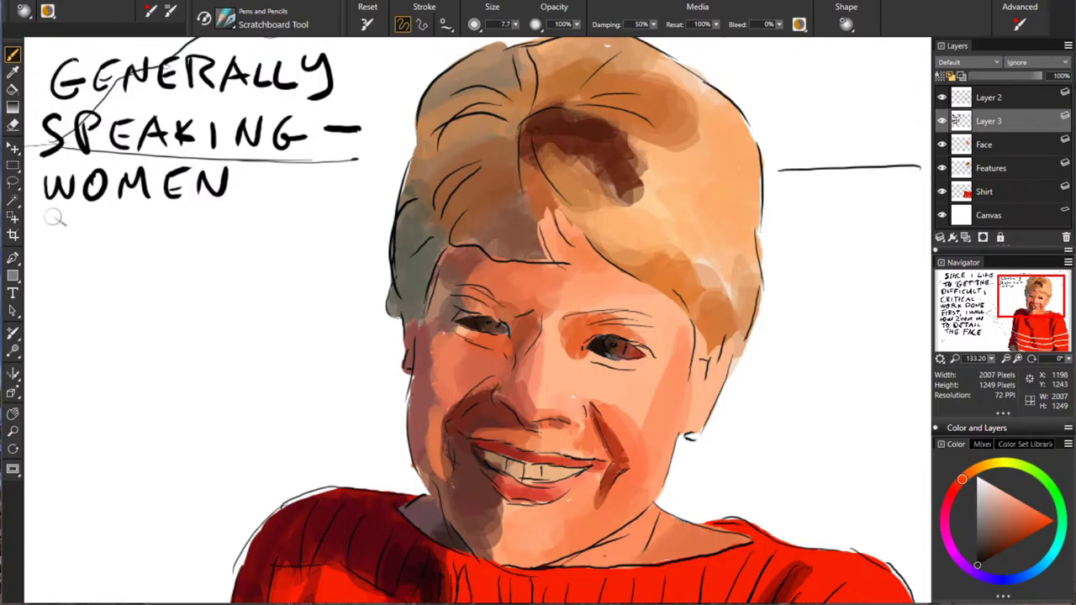
# Step: Handwrite "PREFER" on a new line beneath "WOMEN"
pyautogui.moveTo(73, 210)
pyautogui.mouseDown()
pyautogui.moveTo(57, 229)
pyautogui.moveTo(113, 246)
pyautogui.mouseUp()
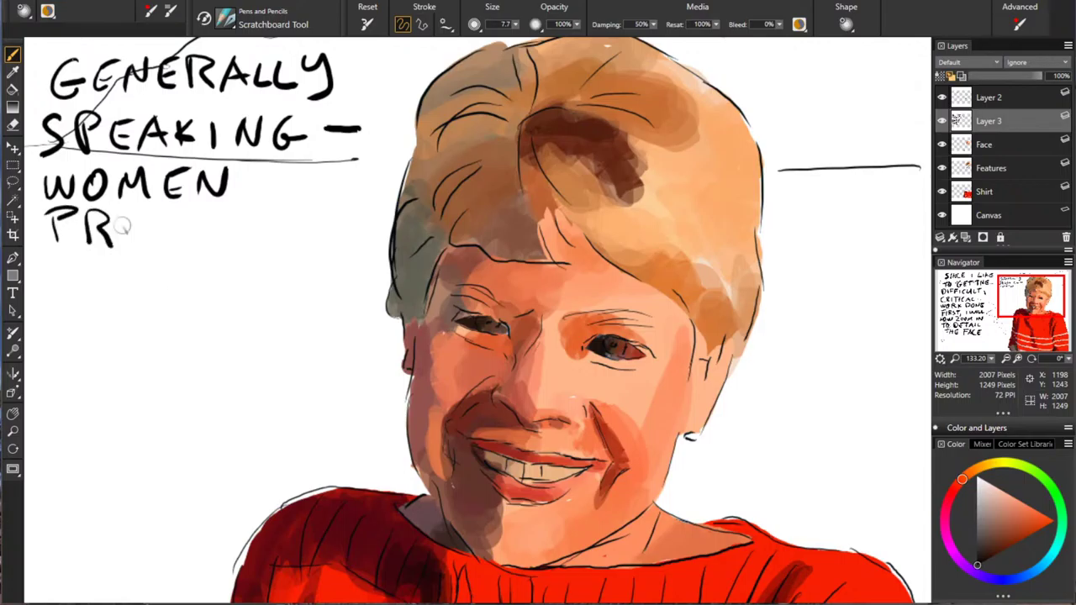
pyautogui.moveTo(163, 214); pyautogui.dragTo(161, 246)
pyautogui.moveTo(165, 214)
pyautogui.mouseDown()
pyautogui.moveTo(180, 212)
pyautogui.moveTo(177, 227)
pyautogui.moveTo(212, 243)
pyautogui.moveTo(215, 212)
pyautogui.mouseUp()
pyautogui.moveTo(190, 227)
pyautogui.mouseDown()
pyautogui.moveTo(210, 227)
pyautogui.moveTo(223, 244)
pyautogui.mouseUp()
pyautogui.moveTo(226, 212)
pyautogui.mouseDown()
pyautogui.moveTo(229, 229)
pyautogui.moveTo(271, 245)
pyautogui.mouseUp()
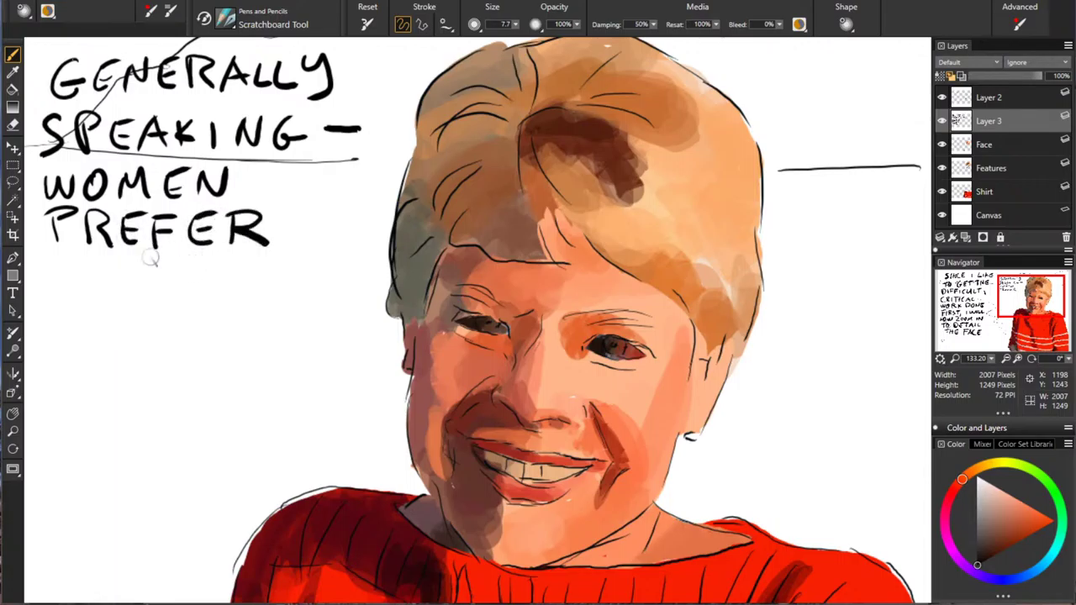
# Step: Handwrite "GOOD DETAIL" on a new line beneath "PREFER"
pyautogui.moveTo(71, 271)
pyautogui.mouseDown()
pyautogui.moveTo(48, 277)
pyautogui.moveTo(122, 268)
pyautogui.moveTo(139, 292)
pyautogui.mouseUp()
pyautogui.moveTo(141, 266); pyautogui.dragTo(141, 291)
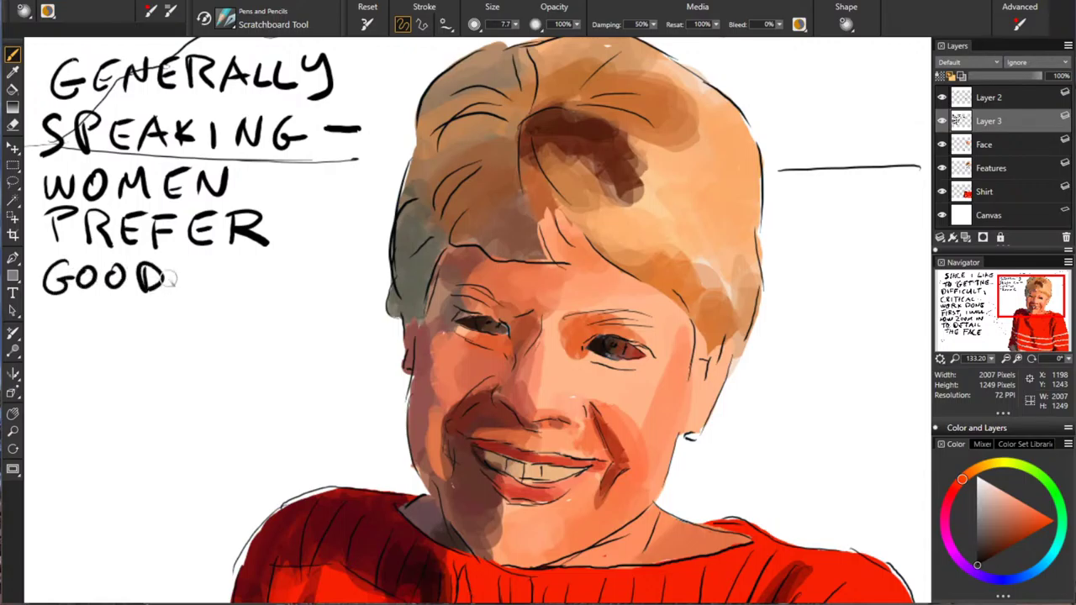
pyautogui.moveTo(200, 261)
pyautogui.mouseDown()
pyautogui.moveTo(200, 291)
pyautogui.moveTo(262, 264)
pyautogui.mouseUp()
pyautogui.moveTo(279, 250)
pyautogui.mouseDown()
pyautogui.moveTo(279, 287)
pyautogui.moveTo(291, 252)
pyautogui.mouseUp()
pyautogui.moveTo(299, 253)
pyautogui.mouseDown()
pyautogui.moveTo(289, 288)
pyautogui.moveTo(312, 288)
pyautogui.mouseUp()
pyautogui.moveTo(295, 275); pyautogui.dragTo(352, 290)
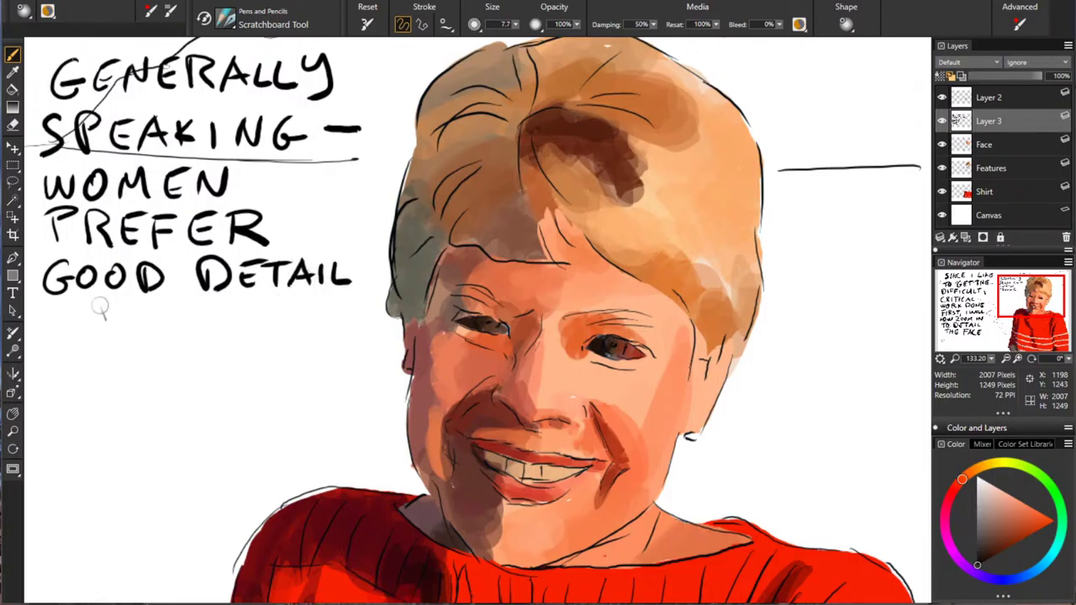
# Step: Handwrite "ON THIER" on a new line beneath "GOOD DETAIL"
pyautogui.moveTo(64, 308)
pyautogui.mouseDown()
pyautogui.moveTo(59, 336)
pyautogui.moveTo(66, 307)
pyautogui.moveTo(104, 311)
pyautogui.moveTo(142, 338)
pyautogui.moveTo(158, 304)
pyautogui.mouseUp()
pyautogui.moveTo(169, 305)
pyautogui.mouseDown()
pyautogui.moveTo(168, 338)
pyautogui.moveTo(190, 338)
pyautogui.mouseUp()
pyautogui.moveTo(170, 321); pyautogui.dragTo(213, 336)
pyautogui.moveTo(213, 337)
pyautogui.mouseDown()
pyautogui.moveTo(232, 337)
pyautogui.moveTo(234, 306)
pyautogui.mouseUp()
pyautogui.moveTo(216, 321); pyautogui.dragTo(236, 339)
pyautogui.moveTo(237, 307)
pyautogui.mouseDown()
pyautogui.moveTo(239, 325)
pyautogui.moveTo(262, 338)
pyautogui.mouseUp()
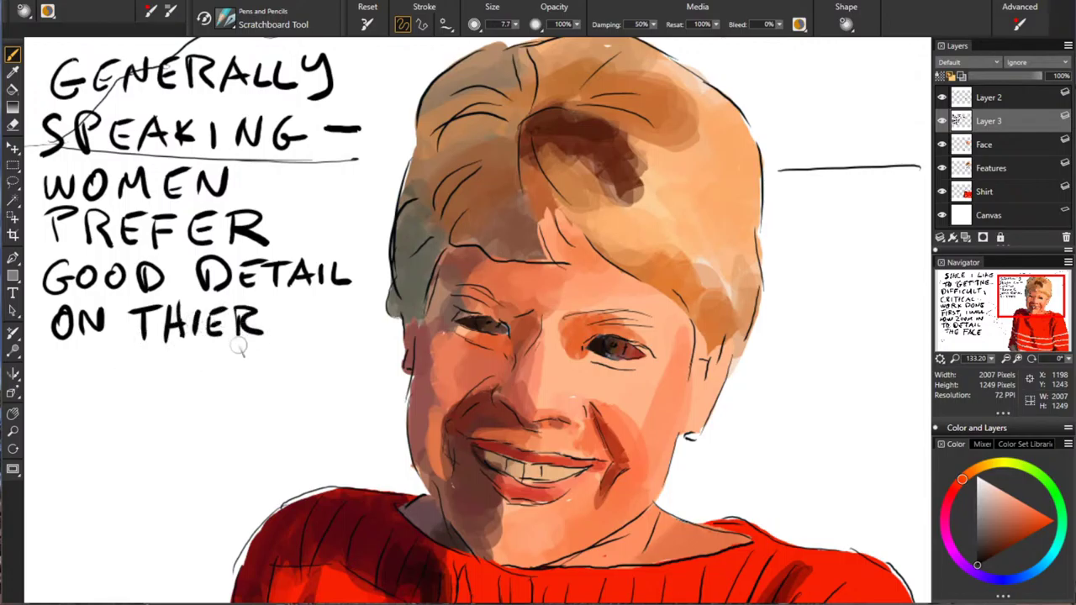
# Step: Undo the misspelled letters after "TH" and rewrite them so the line reads "ON THEIR"
pyautogui.hotkey('ctrl', 'z')
pyautogui.hotkey('ctrl', 'z')
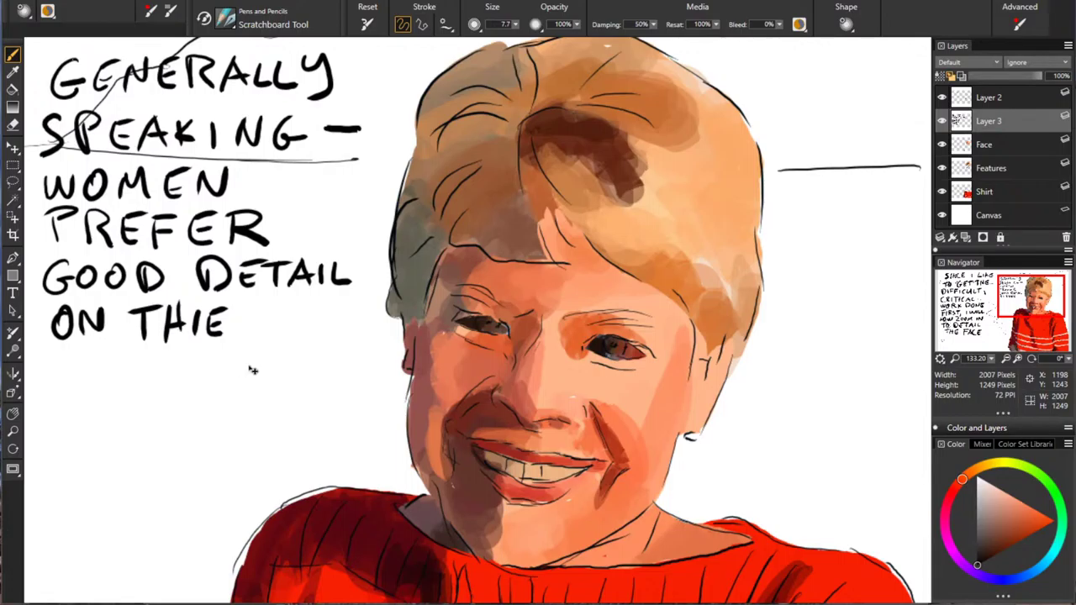
pyautogui.hotkey('ctrl', 'z')
pyautogui.hotkey('ctrl', 'z')
pyautogui.hotkey('ctrl', 'z')
pyautogui.moveTo(194, 309)
pyautogui.mouseDown()
pyautogui.moveTo(212, 308)
pyautogui.moveTo(212, 335)
pyautogui.moveTo(263, 337)
pyautogui.mouseUp()
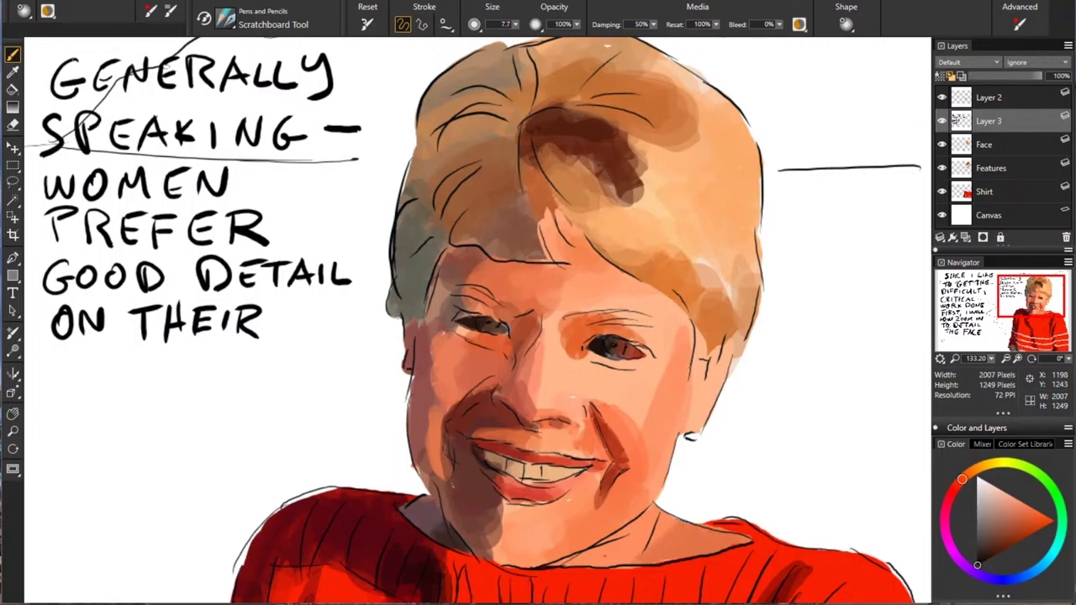
# Step: Handwrite "EYES" after "ON THEIR" on the same line
pyautogui.moveTo(293, 312)
pyautogui.mouseDown()
pyautogui.moveTo(291, 334)
pyautogui.moveTo(301, 333)
pyautogui.mouseUp()
pyautogui.moveTo(292, 312); pyautogui.dragTo(306, 310)
pyautogui.moveTo(294, 323); pyautogui.dragTo(319, 321)
pyautogui.moveTo(325, 307); pyautogui.dragTo(316, 341)
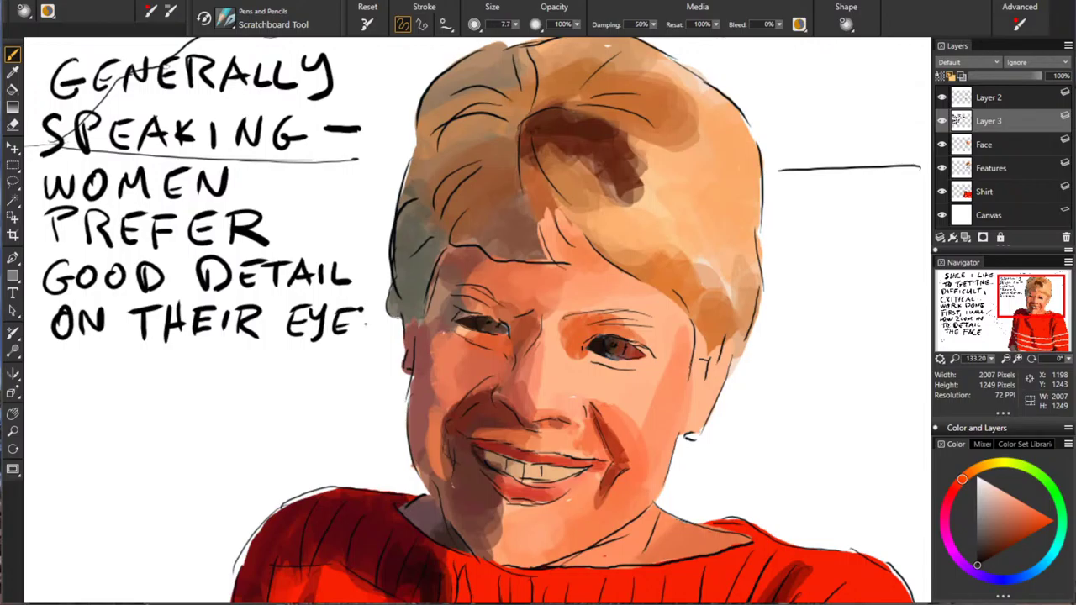
pyautogui.moveTo(370, 313); pyautogui.dragTo(354, 342)
# Step: Handwrite "& MOUTH," on a new line beneath "ON THEIR EYES"
pyautogui.moveTo(61, 363)
pyautogui.mouseDown()
pyautogui.moveTo(72, 386)
pyautogui.moveTo(121, 358)
pyautogui.moveTo(124, 382)
pyautogui.mouseUp()
pyautogui.moveTo(138, 357)
pyautogui.mouseDown()
pyautogui.moveTo(142, 380)
pyautogui.moveTo(139, 357)
pyautogui.moveTo(209, 355)
pyautogui.moveTo(197, 381)
pyautogui.moveTo(221, 381)
pyautogui.mouseUp()
pyautogui.moveTo(234, 357)
pyautogui.mouseDown()
pyautogui.moveTo(234, 380)
pyautogui.moveTo(235, 369)
pyautogui.moveTo(250, 387)
pyautogui.mouseUp()
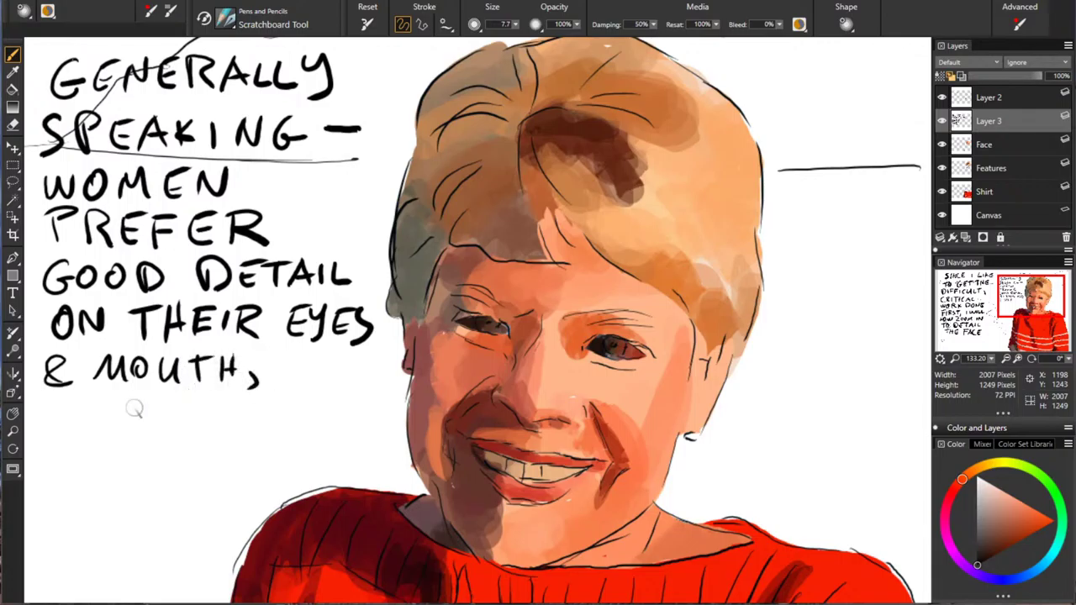
# Step: Handwrite "RATHER THAN" on a new line beneath "& MOUTH,"
pyautogui.moveTo(48, 397)
pyautogui.mouseDown()
pyautogui.moveTo(46, 428)
pyautogui.moveTo(74, 427)
pyautogui.moveTo(92, 400)
pyautogui.moveTo(104, 428)
pyautogui.moveTo(126, 428)
pyautogui.mouseUp()
pyautogui.moveTo(111, 402); pyautogui.dragTo(188, 423)
pyautogui.moveTo(173, 413); pyautogui.dragTo(190, 397)
pyautogui.moveTo(202, 400)
pyautogui.mouseDown()
pyautogui.moveTo(201, 422)
pyautogui.moveTo(296, 426)
pyautogui.mouseUp()
pyautogui.moveTo(318, 400)
pyautogui.mouseDown()
pyautogui.moveTo(318, 426)
pyautogui.moveTo(317, 412)
pyautogui.mouseUp()
pyautogui.moveTo(334, 400)
pyautogui.mouseDown()
pyautogui.moveTo(332, 412)
pyautogui.moveTo(381, 400)
pyautogui.mouseUp()
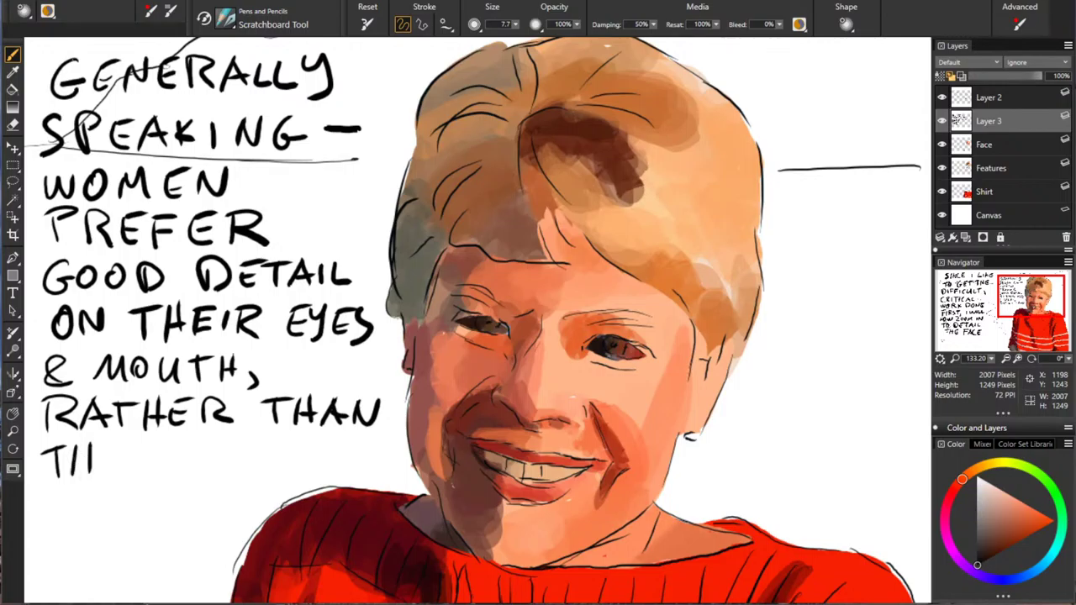
# Step: Handwrite "THE NOSE" on the line beneath "RATHER THAN" to finish the note
pyautogui.moveTo(81, 460); pyautogui.dragTo(91, 460)
pyautogui.moveTo(103, 446)
pyautogui.mouseDown()
pyautogui.moveTo(103, 474)
pyautogui.moveTo(125, 445)
pyautogui.mouseUp()
pyautogui.moveTo(103, 459); pyautogui.dragTo(120, 459)
pyautogui.moveTo(103, 474); pyautogui.dragTo(126, 474)
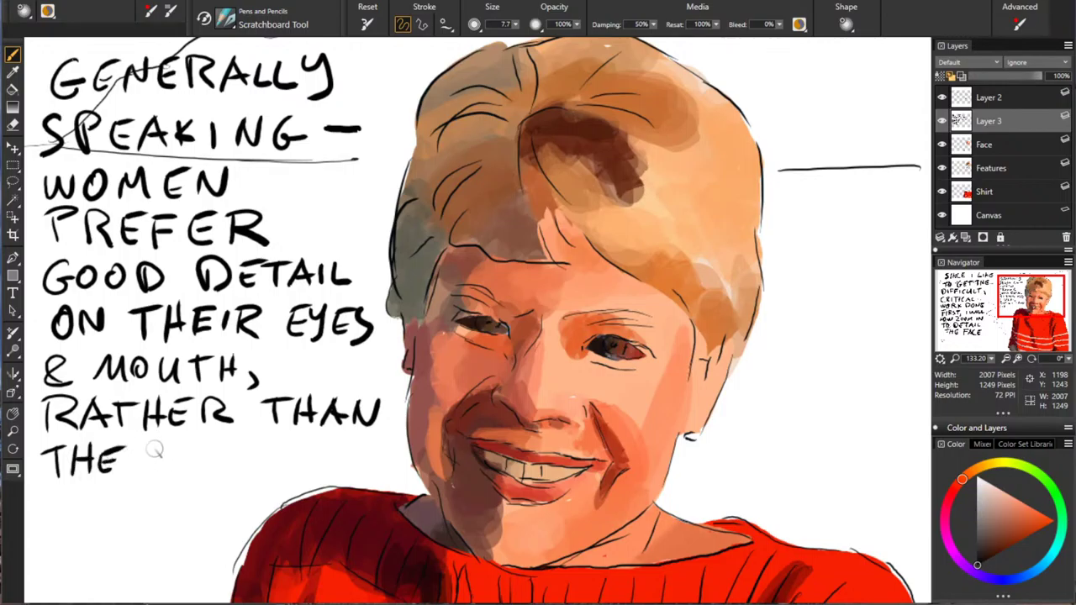
pyautogui.moveTo(190, 447)
pyautogui.mouseDown()
pyautogui.moveTo(210, 476)
pyautogui.moveTo(262, 459)
pyautogui.mouseUp()
pyautogui.moveTo(246, 446); pyautogui.dragTo(266, 445)
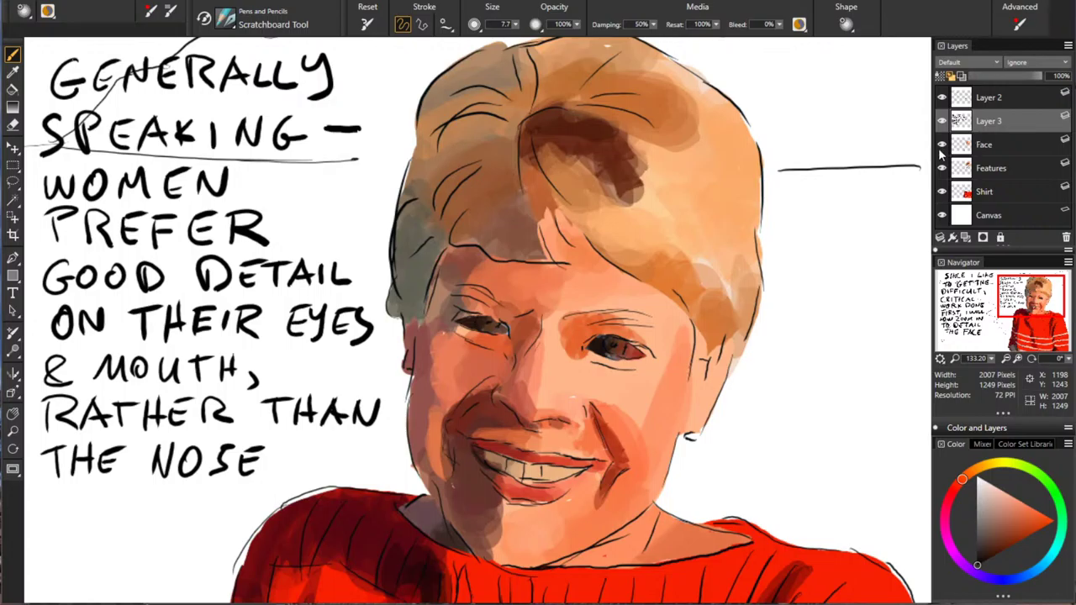
# Step: On the Face layer, darken the shadow-side eye's lid and define the light-side eye's outer corner and lower crease with dark reddish browns
pyautogui.click(1000, 146)
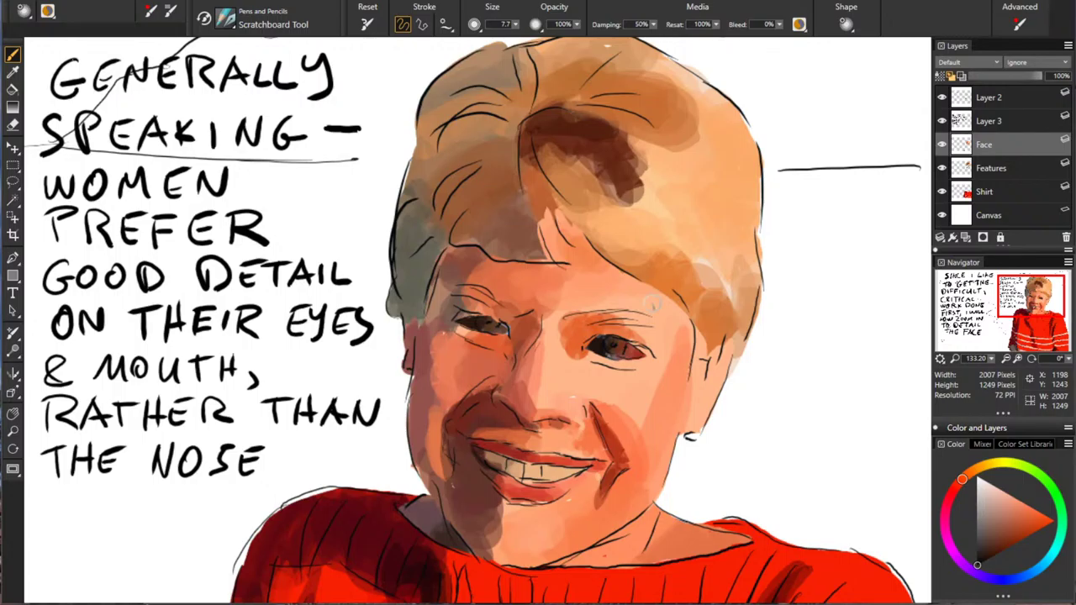
pyautogui.keyDown('alt'); pyautogui.click(621, 345); pyautogui.keyUp('alt')
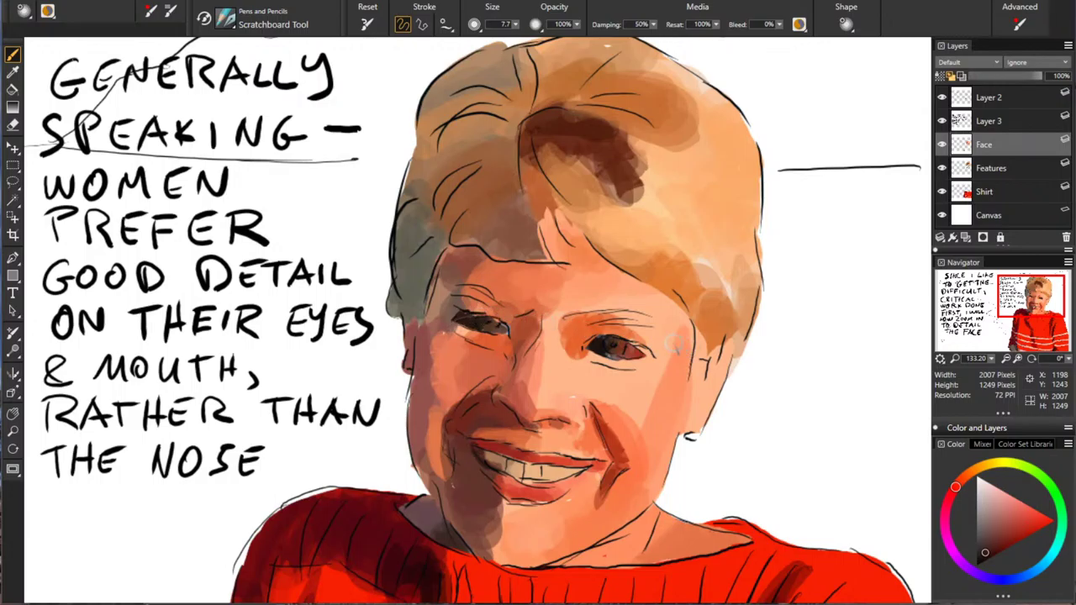
pyautogui.click(960, 483)
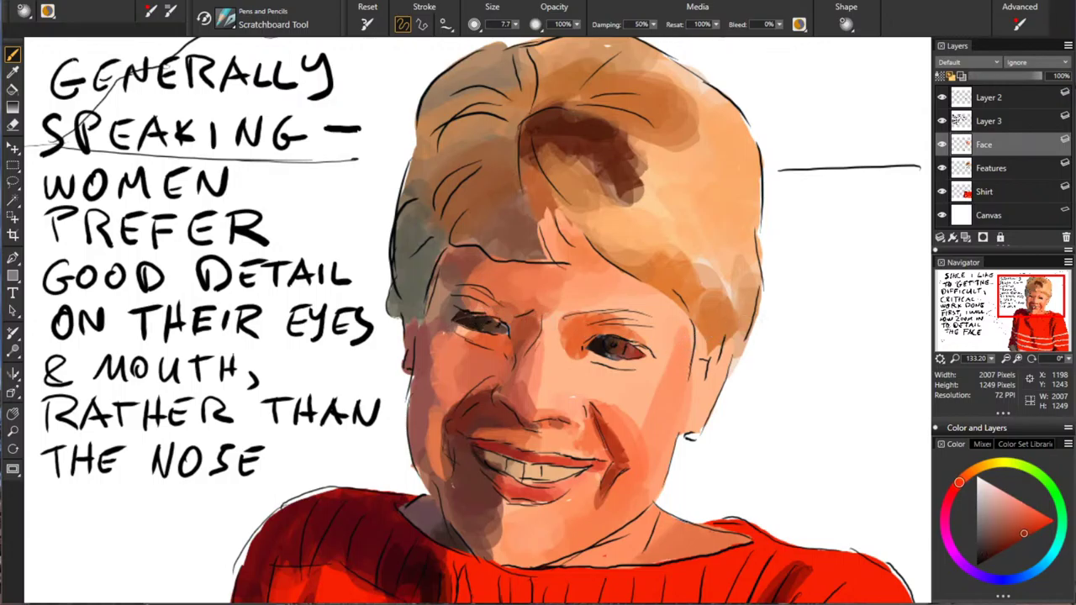
pyautogui.click(1023, 534)
pyautogui.keyDown('alt'); pyautogui.click(622, 351); pyautogui.keyUp('alt')
pyautogui.keyDown('alt'); pyautogui.click(625, 349); pyautogui.keyUp('alt')
pyautogui.keyDown('alt'); pyautogui.click(629, 349); pyautogui.keyUp('alt')
pyautogui.keyDown('alt'); pyautogui.click(580, 333); pyautogui.keyUp('alt')
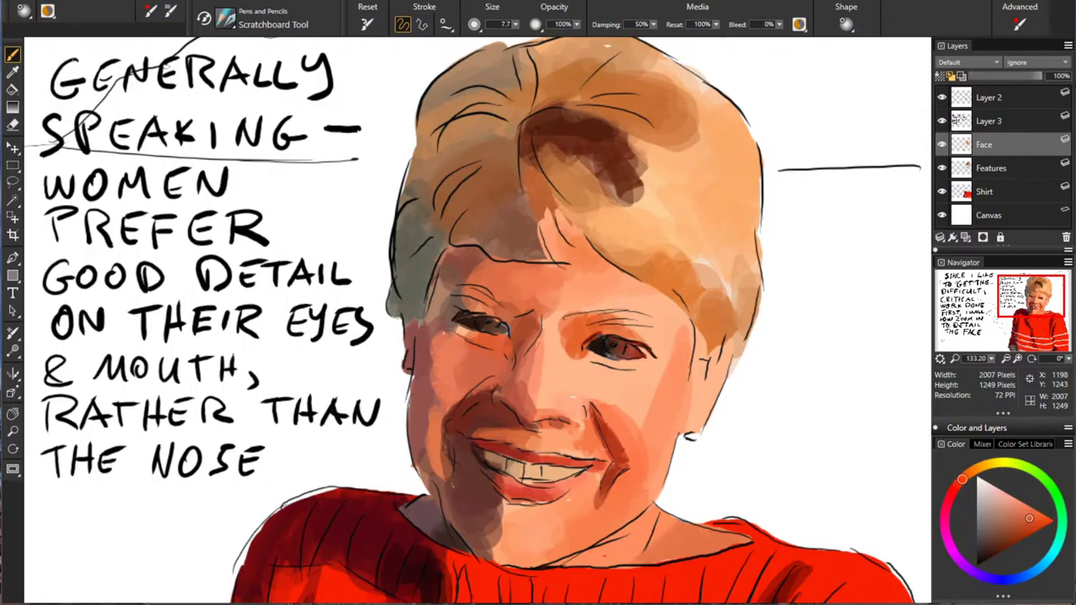
pyautogui.keyDown('alt'); pyautogui.click(580, 333); pyautogui.keyUp('alt')
pyautogui.keyDown('alt'); pyautogui.click(463, 428); pyautogui.keyUp('alt')
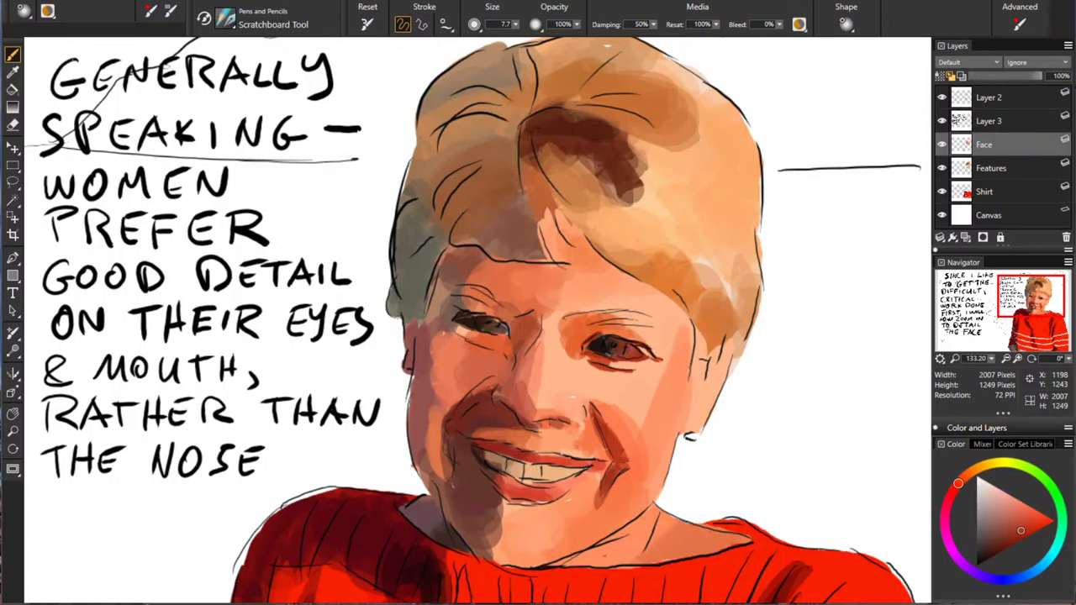
# Step: Deepen the inner corner and outer lid of the shadow-side eye with near-black red and dark brown sampled from the hair
pyautogui.keyDown('alt'); pyautogui.click(690, 436); pyautogui.keyUp('alt')
pyautogui.keyDown('alt'); pyautogui.click(690, 437); pyautogui.keyUp('alt')
pyautogui.keyDown('alt'); pyautogui.click(270, 446); pyautogui.keyUp('alt')
pyautogui.click(982, 557)
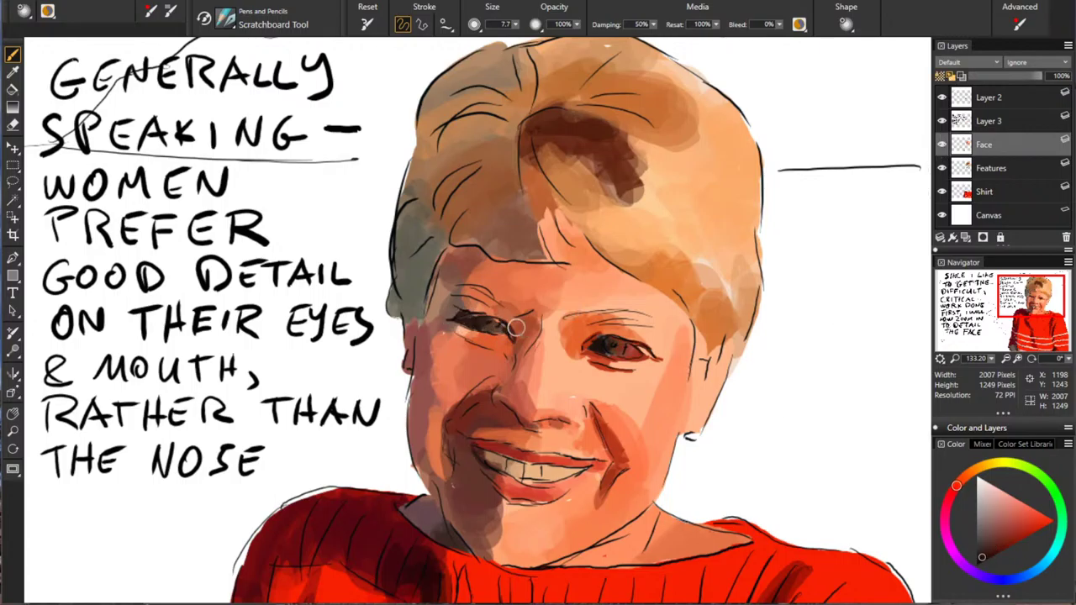
pyautogui.click(983, 553)
pyautogui.keyDown('alt'); pyautogui.click(621, 167); pyautogui.keyUp('alt')
pyautogui.moveTo(456, 309); pyautogui.dragTo(443, 315)
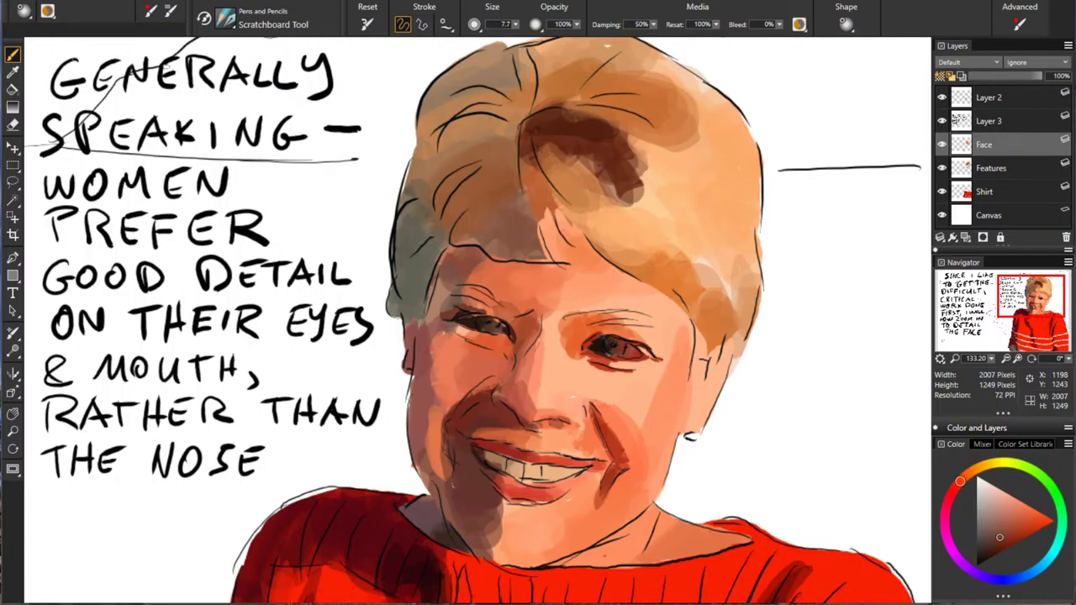
# Step: Shade the temple just outside the shadow-side eye with muted browns sampled from the surrounding skin
pyautogui.keyDown('alt'); pyautogui.click(448, 320); pyautogui.keyUp('alt')
pyautogui.keyDown('alt'); pyautogui.click(448, 319); pyautogui.keyUp('alt')
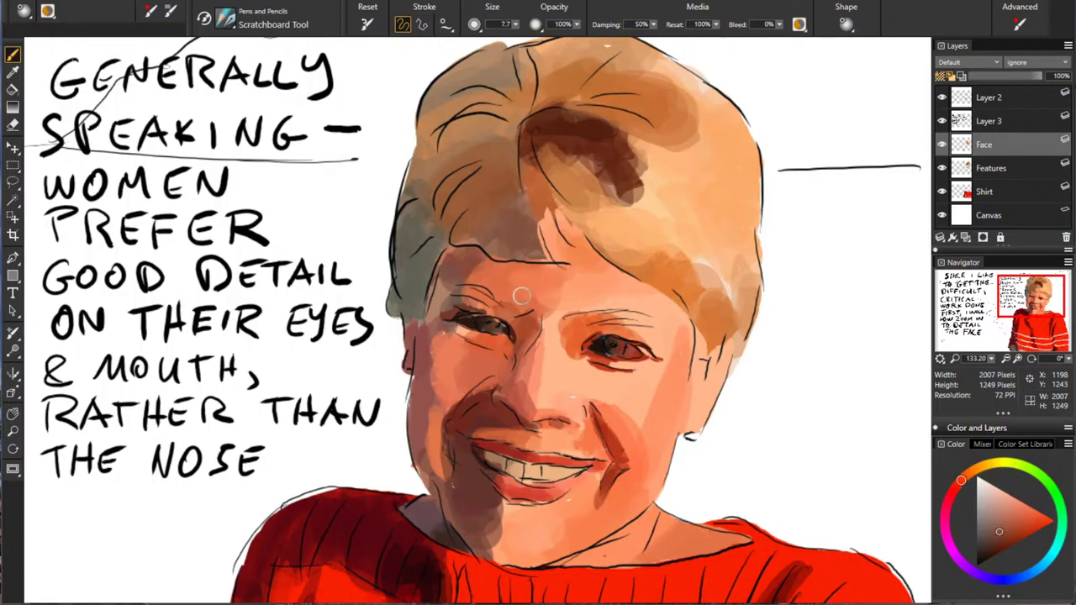
pyautogui.keyDown('alt'); pyautogui.click(448, 309); pyautogui.keyUp('alt')
pyautogui.moveTo(436, 305); pyautogui.dragTo(428, 323)
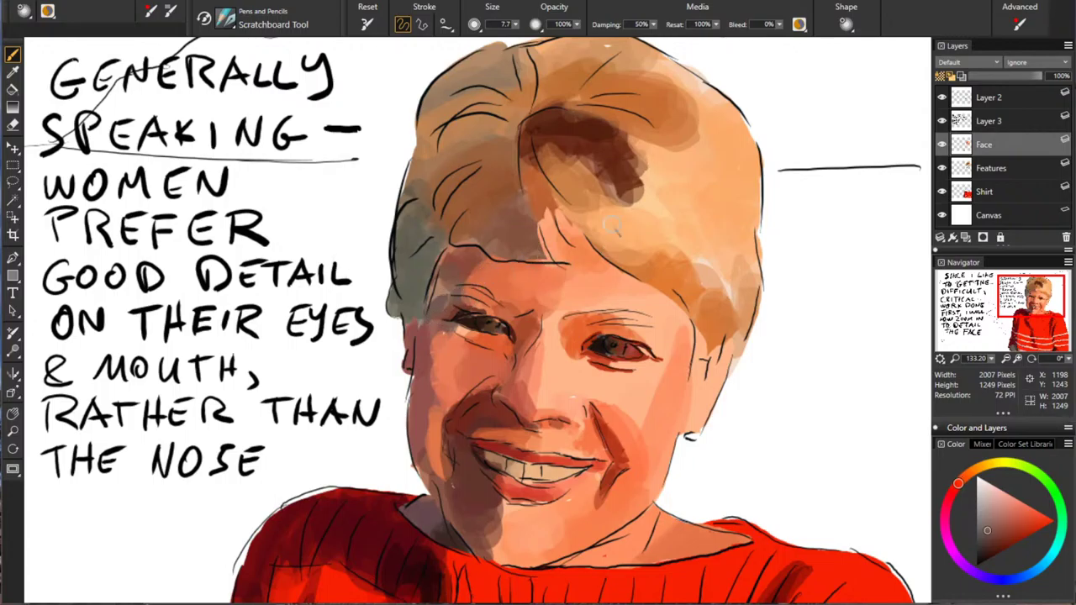
# Step: Paint the hairline edge at the shadow-side temple with dark orange-brown, blending it with a sampled skin shadow
pyautogui.click(967, 475)
pyautogui.click(986, 552)
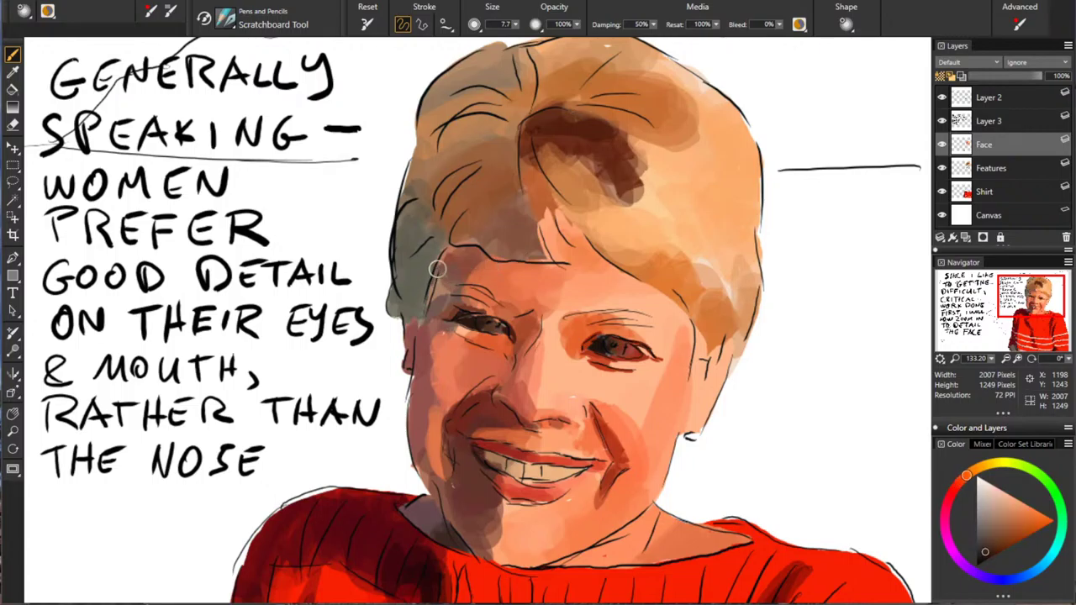
pyautogui.moveTo(439, 264)
pyautogui.mouseDown()
pyautogui.moveTo(426, 317)
pyautogui.moveTo(429, 285)
pyautogui.mouseUp()
pyautogui.keyDown('alt'); pyautogui.click(454, 279); pyautogui.keyUp('alt')
pyautogui.moveTo(440, 289); pyautogui.dragTo(434, 304)
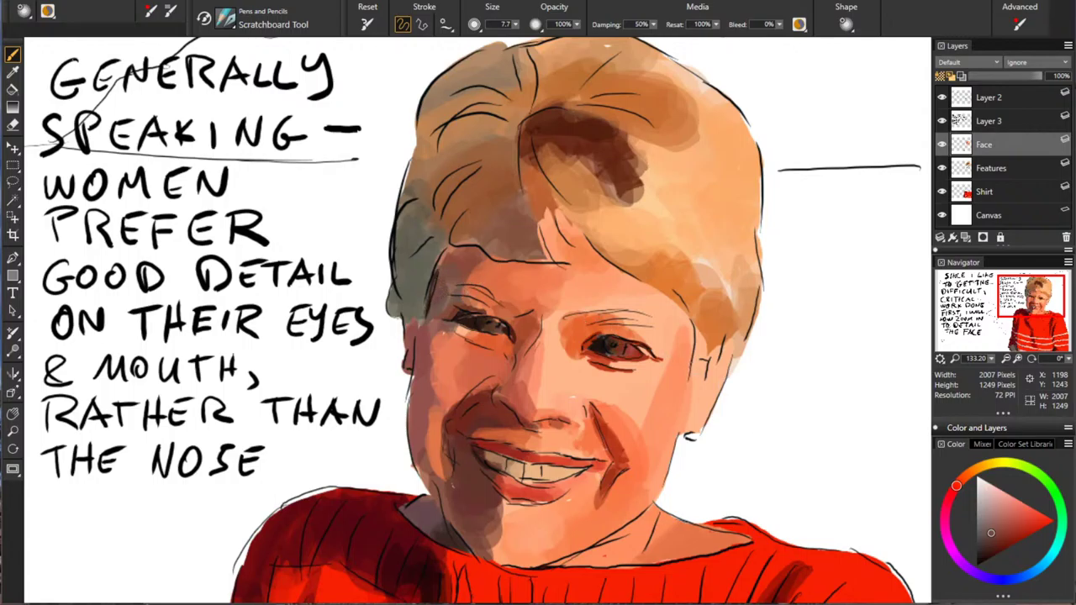
# Step: Paint the dark shadow between the shadow-side brow and the nose bridge, extending it to the eye's inner corner
pyautogui.keyDown('alt'); pyautogui.click(587, 343); pyautogui.keyUp('alt')
pyautogui.moveTo(536, 330)
pyautogui.mouseDown()
pyautogui.moveTo(521, 359)
pyautogui.moveTo(518, 337)
pyautogui.moveTo(543, 307)
pyautogui.mouseUp()
pyautogui.keyDown('alt'); pyautogui.click(477, 327); pyautogui.keyUp('alt')
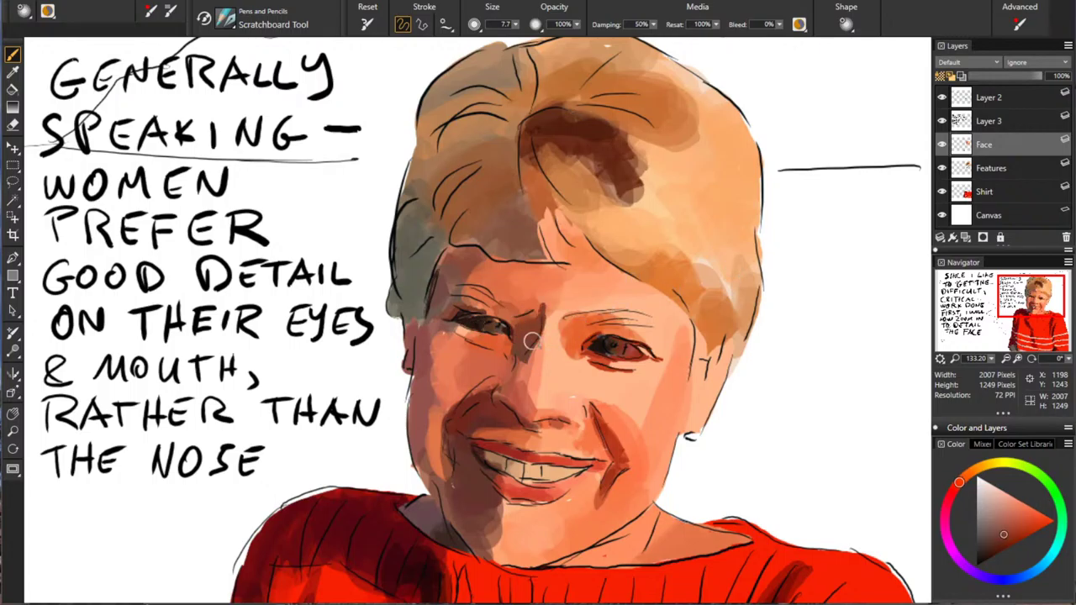
pyautogui.keyDown('alt'); pyautogui.click(523, 340); pyautogui.keyUp('alt')
pyautogui.moveTo(515, 339); pyautogui.dragTo(505, 347)
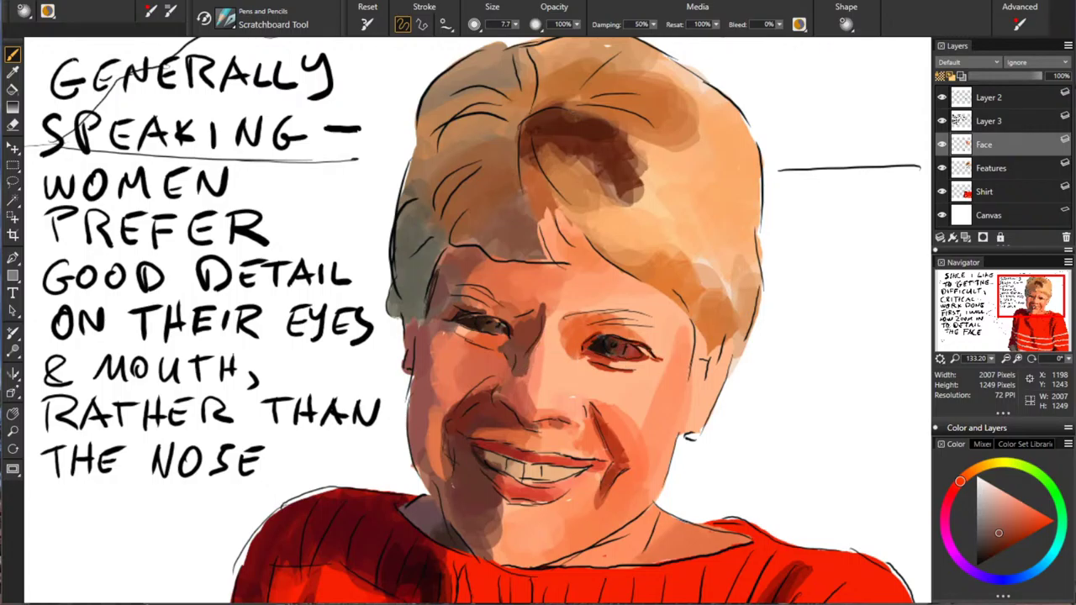
# Step: Shade the side of the nose from the bridge down to the nostril with sampled reddish browns
pyautogui.keyDown('alt'); pyautogui.click(527, 353); pyautogui.keyUp('alt')
pyautogui.moveTo(534, 351); pyautogui.dragTo(528, 399)
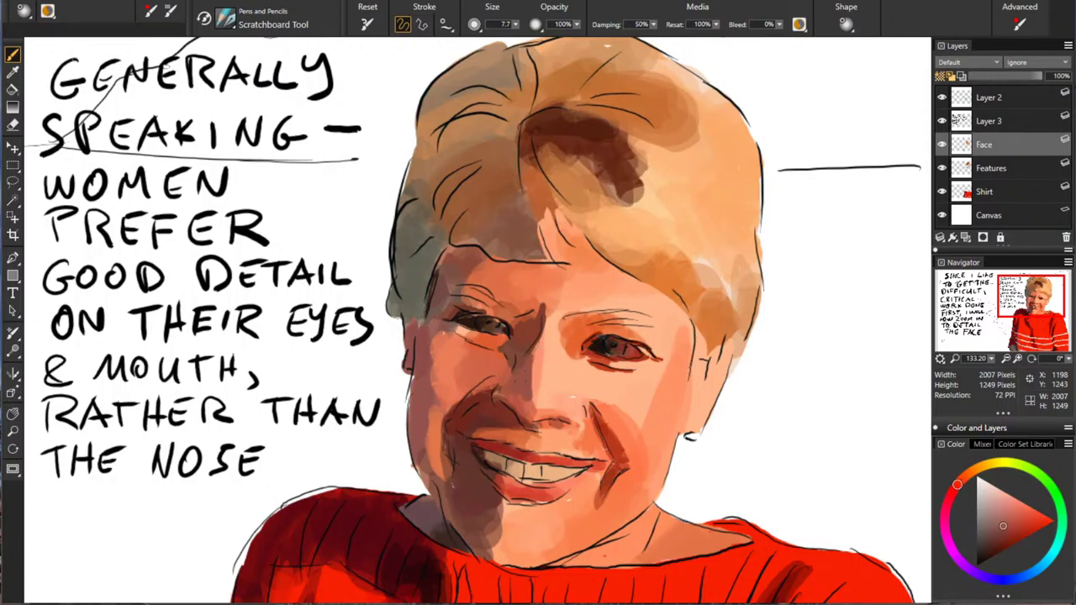
pyautogui.keyDown('alt'); pyautogui.click(609, 354); pyautogui.keyUp('alt')
pyautogui.moveTo(507, 378); pyautogui.dragTo(500, 389)
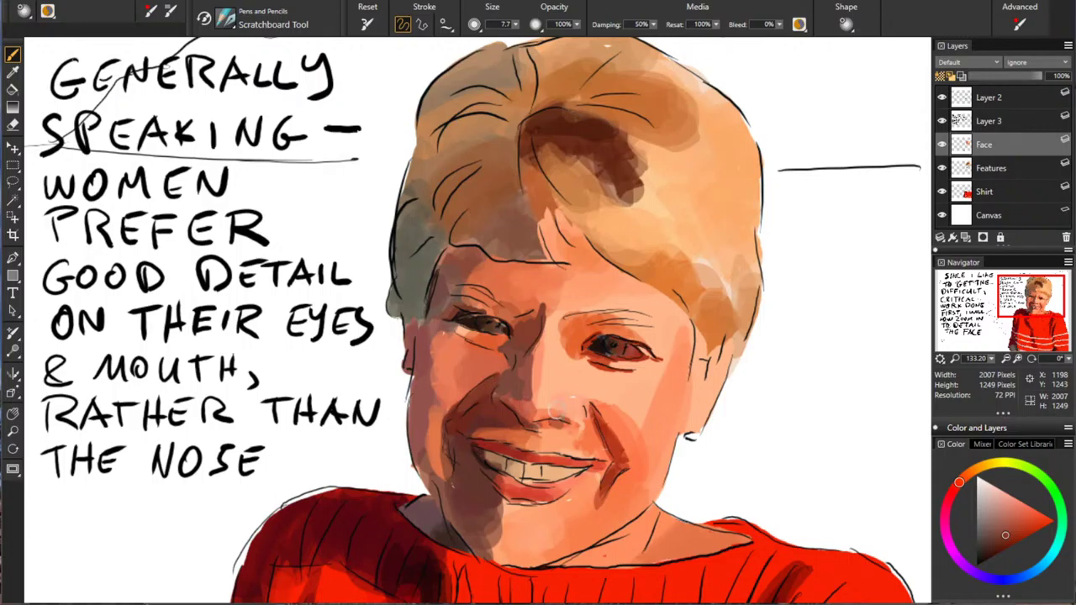
# Step: Paint the shadow-side cheek from beside the smile fold up to the outer cheek with sampled oranges and muted reds
pyautogui.keyDown('alt'); pyautogui.click(629, 349); pyautogui.keyUp('alt')
pyautogui.keyDown('alt'); pyautogui.click(479, 402); pyautogui.keyUp('alt')
pyautogui.keyDown('alt'); pyautogui.click(440, 417); pyautogui.keyUp('alt')
pyautogui.moveTo(459, 381); pyautogui.dragTo(438, 414)
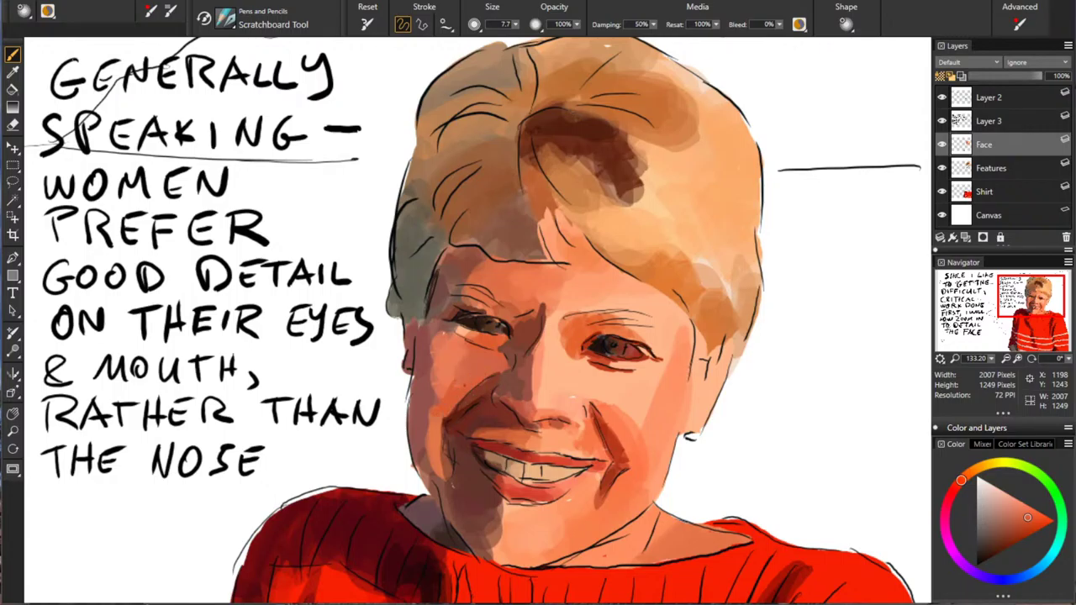
pyautogui.keyDown('alt'); pyautogui.click(468, 407); pyautogui.keyUp('alt')
pyautogui.moveTo(445, 348)
pyautogui.mouseDown()
pyautogui.moveTo(437, 395)
pyautogui.moveTo(434, 378)
pyautogui.mouseUp()
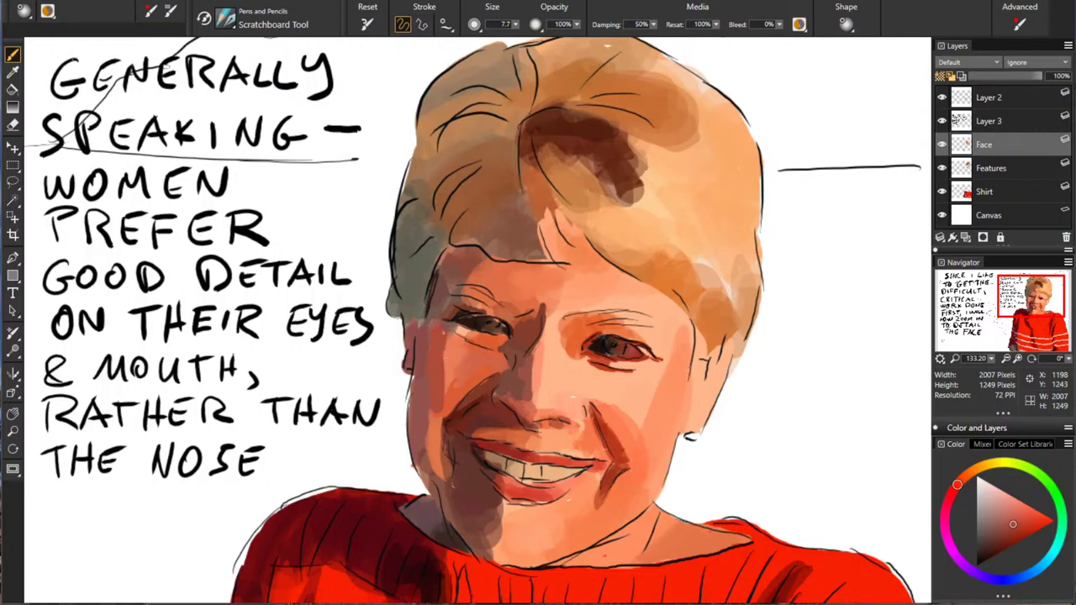
# Step: Blend the upper cheek below the outer corner of the shadow-side eye with skin tones sampled beneath that eye
pyautogui.keyDown('alt'); pyautogui.click(492, 358); pyautogui.keyUp('alt')
pyautogui.keyDown('alt'); pyautogui.click(492, 357); pyautogui.keyUp('alt')
pyautogui.moveTo(445, 337); pyautogui.dragTo(443, 355)
pyautogui.keyDown('alt'); pyautogui.click(480, 346); pyautogui.keyUp('alt')
pyautogui.moveTo(444, 338); pyautogui.dragTo(447, 353)
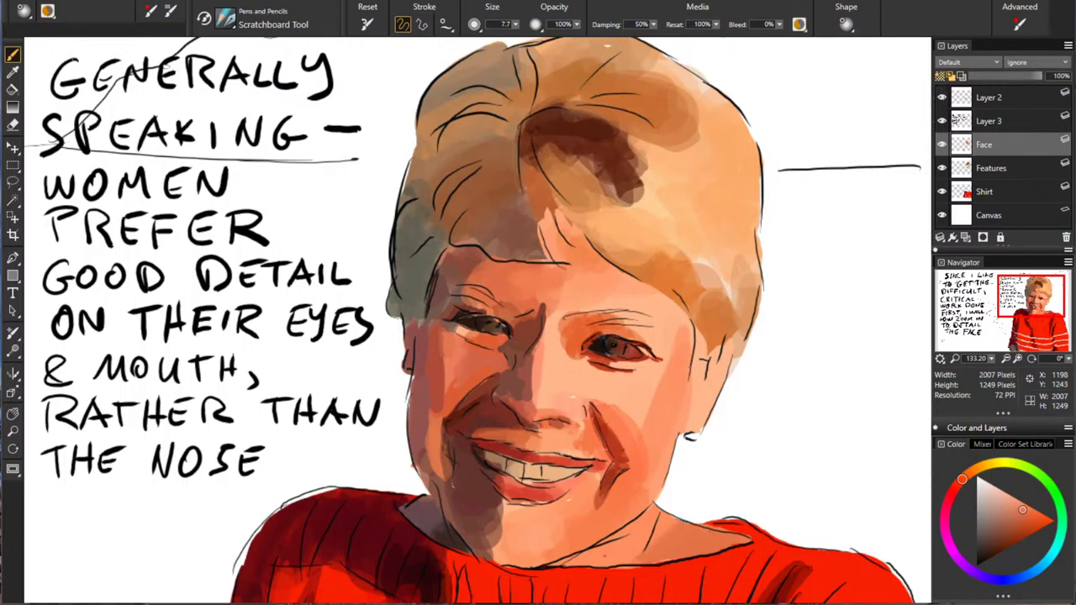
# Step: Define the lower lid and outer corner of the shadow-side eye with sampled reddish browns
pyautogui.click(1023, 509)
pyautogui.keyDown('alt'); pyautogui.click(632, 349); pyautogui.keyUp('alt')
pyautogui.moveTo(459, 326); pyautogui.dragTo(471, 333)
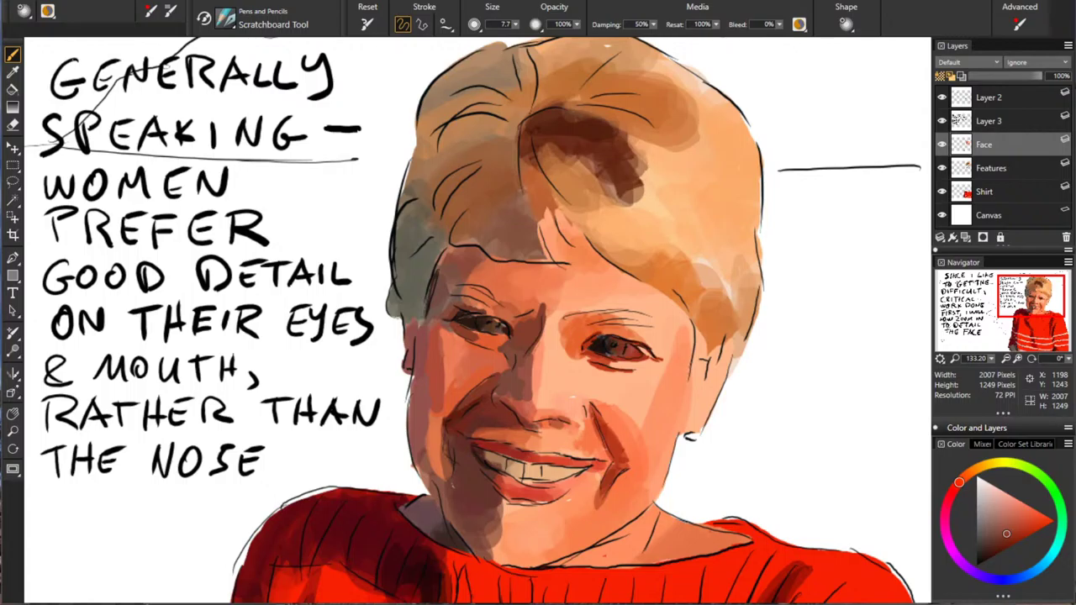
pyautogui.keyDown('alt'); pyautogui.click(623, 464); pyautogui.keyUp('alt')
pyautogui.moveTo(453, 328); pyautogui.dragTo(460, 334)
pyautogui.keyDown('alt'); pyautogui.click(573, 356); pyautogui.keyUp('alt')
pyautogui.keyDown('alt'); pyautogui.click(462, 383); pyautogui.keyUp('alt')
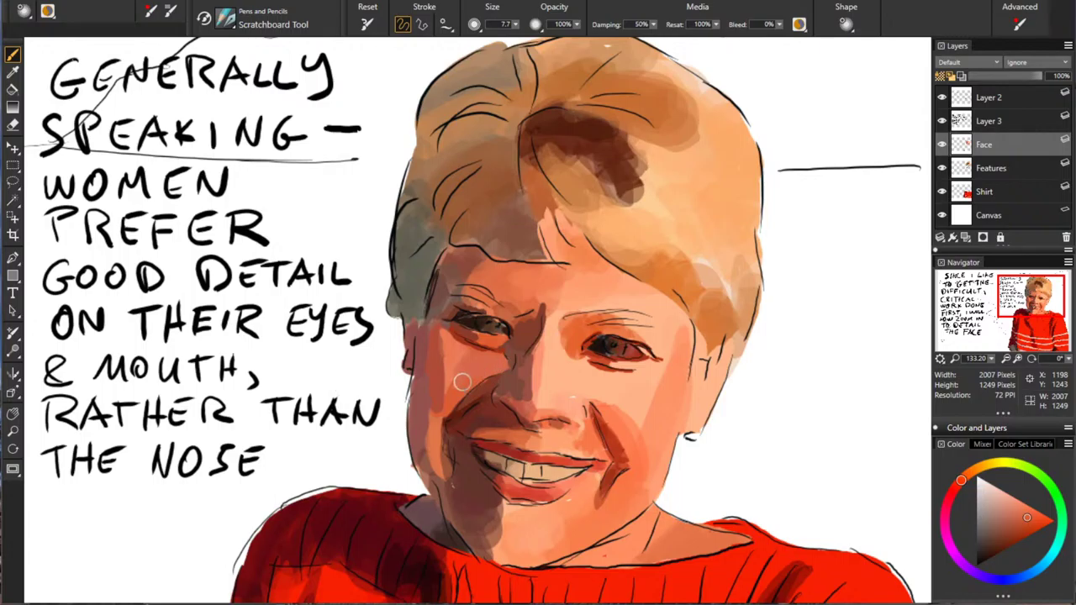
# Step: Enlarge the brush to 13.5 and darken the lower shadow-side cheek and jaw edge with sampled reddish browns
pyautogui.moveTo(679, 293); pyautogui.dragTo(694, 293)
pyautogui.keyDown('alt'); pyautogui.click(579, 347); pyautogui.keyUp('alt')
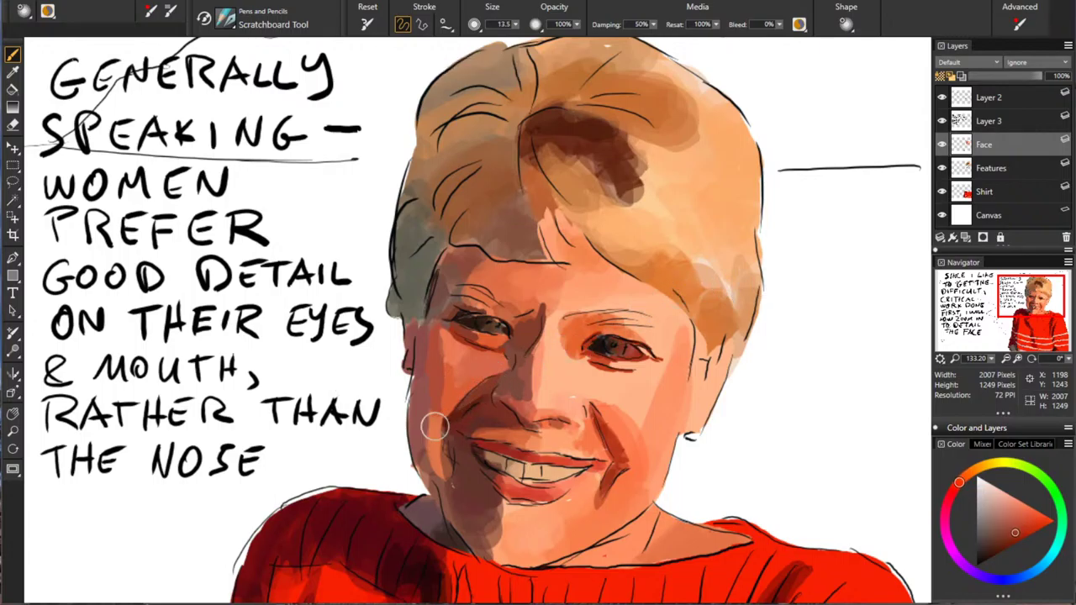
pyautogui.moveTo(441, 413); pyautogui.dragTo(435, 418)
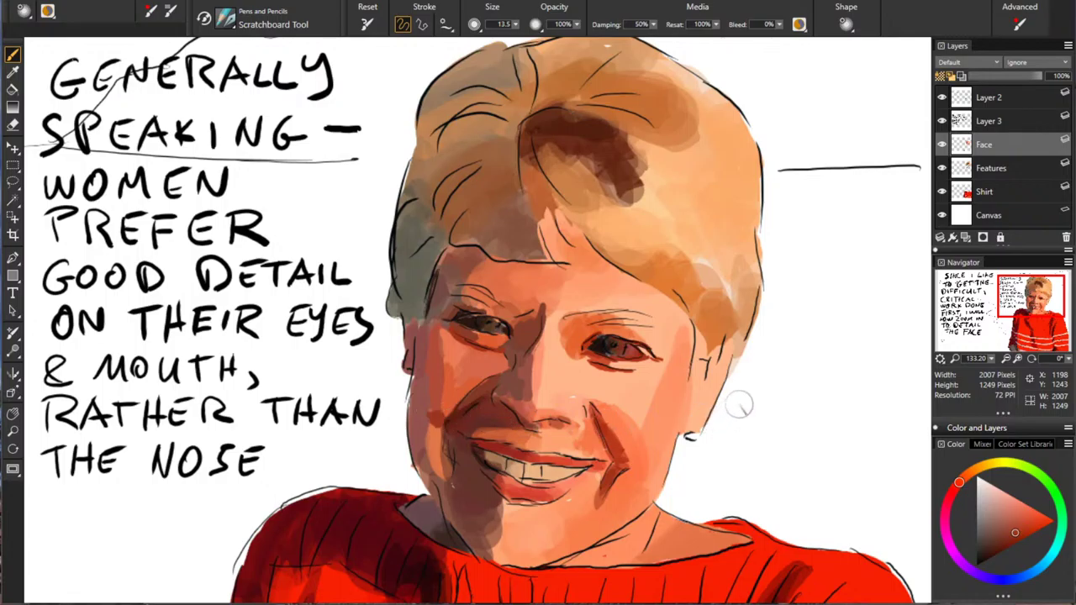
pyautogui.keyDown('alt'); pyautogui.click(493, 396); pyautogui.keyUp('alt')
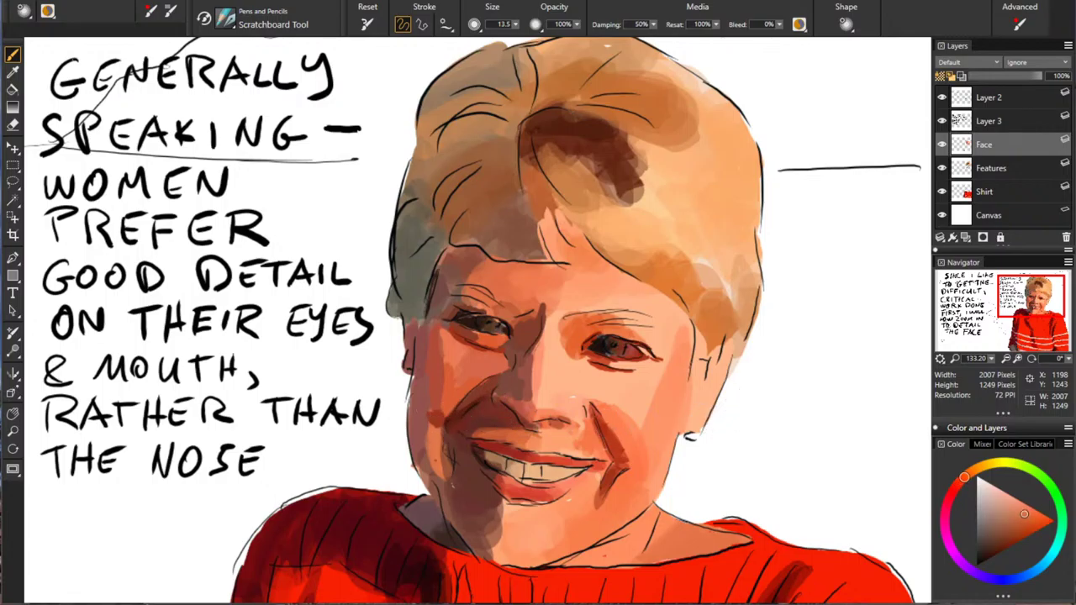
pyautogui.keyDown('alt'); pyautogui.click(456, 430); pyautogui.keyUp('alt')
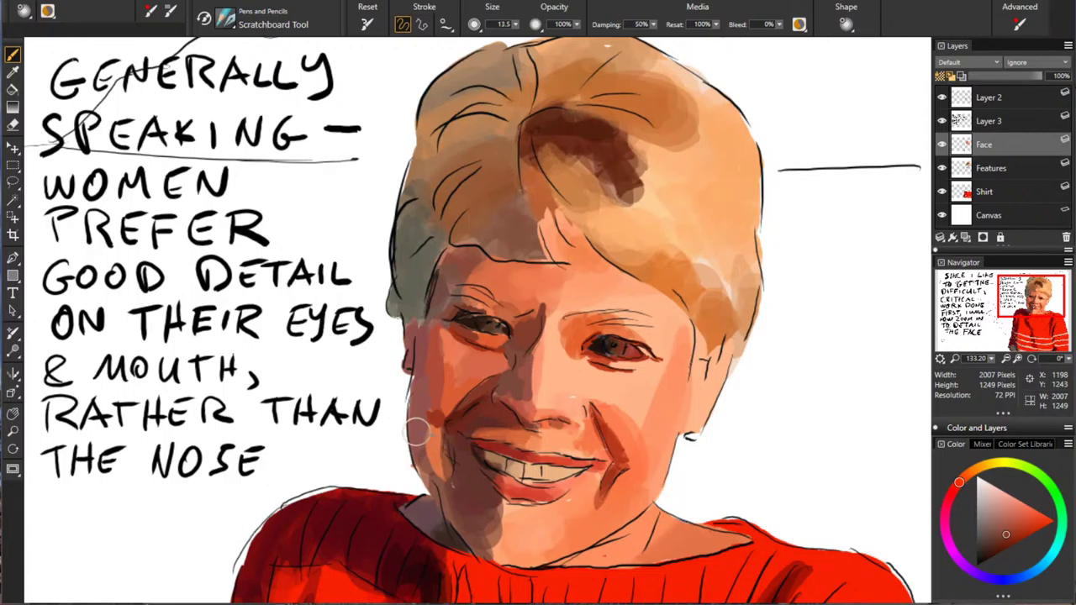
pyautogui.moveTo(417, 433)
pyautogui.mouseDown()
pyautogui.moveTo(436, 492)
pyautogui.moveTo(423, 429)
pyautogui.mouseUp()
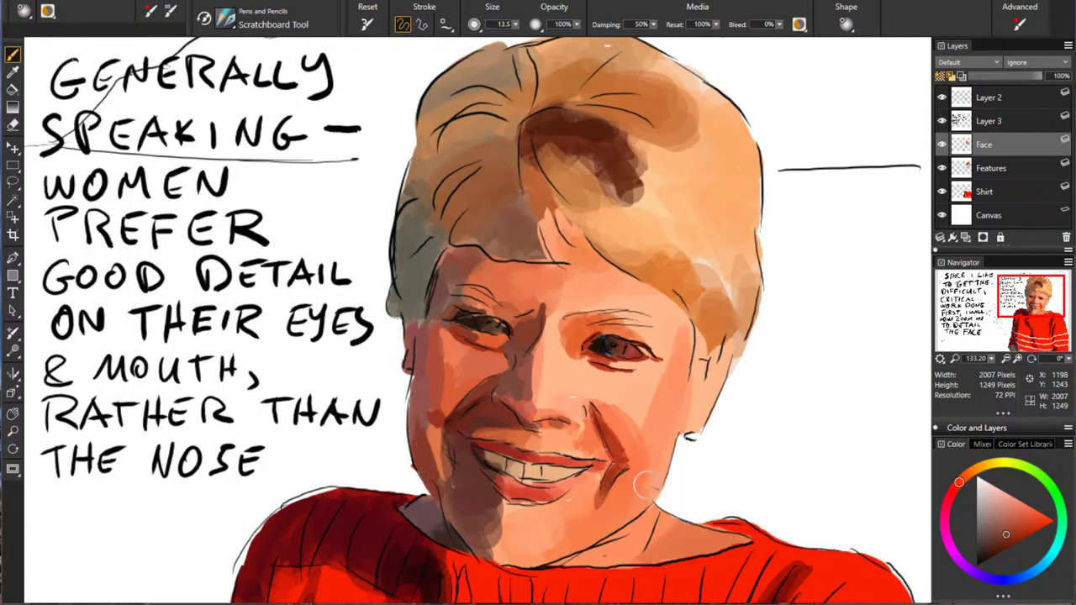
# Step: Extend the dark tone along the shadow-side cheek edge and add sampled orange down the cheek toward the jaw
pyautogui.keyDown('alt'); pyautogui.click(434, 421); pyautogui.keyUp('alt')
pyautogui.moveTo(412, 400)
pyautogui.mouseDown()
pyautogui.moveTo(419, 456)
pyautogui.moveTo(425, 435)
pyautogui.mouseUp()
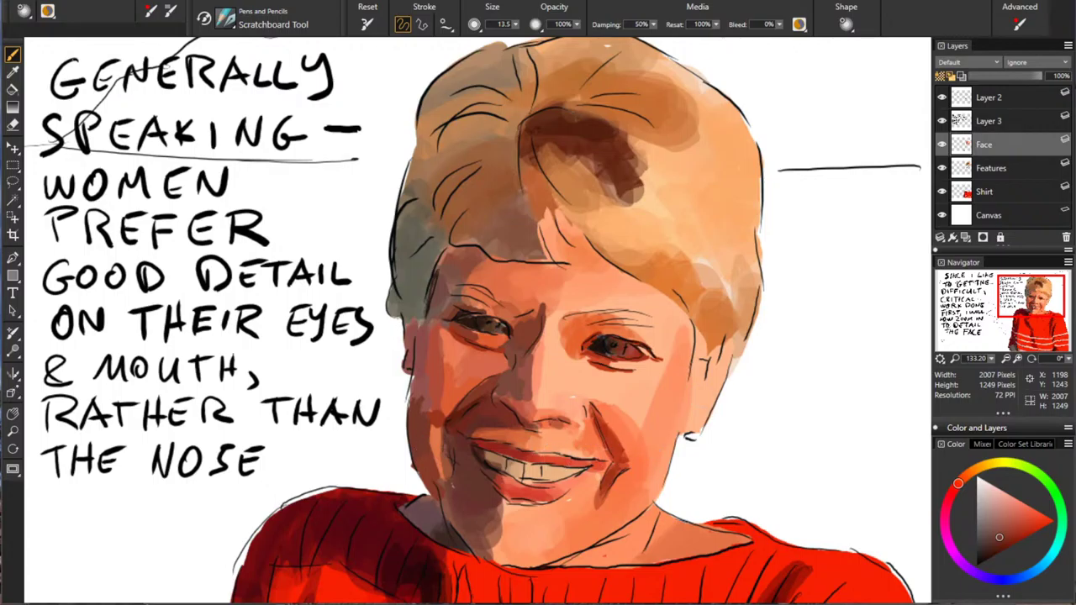
pyautogui.keyDown('alt'); pyautogui.click(438, 412); pyautogui.keyUp('alt')
pyautogui.moveTo(438, 426); pyautogui.dragTo(443, 482)
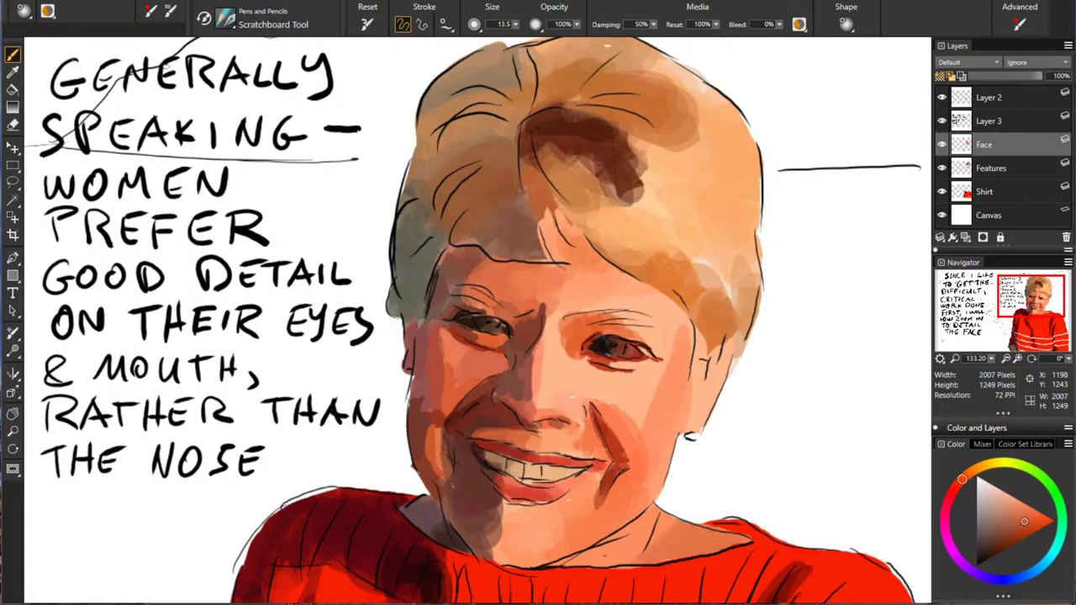
# Step: Refine the shadow-side smile crease, mouth corner and underside of the nose with sampled dark reddish browns
pyautogui.keyDown('alt'); pyautogui.click(460, 466); pyautogui.keyUp('alt')
pyautogui.moveTo(468, 459)
pyautogui.mouseDown()
pyautogui.moveTo(479, 475)
pyautogui.moveTo(467, 459)
pyautogui.mouseUp()
pyautogui.keyDown('alt'); pyautogui.click(481, 437); pyautogui.keyUp('alt')
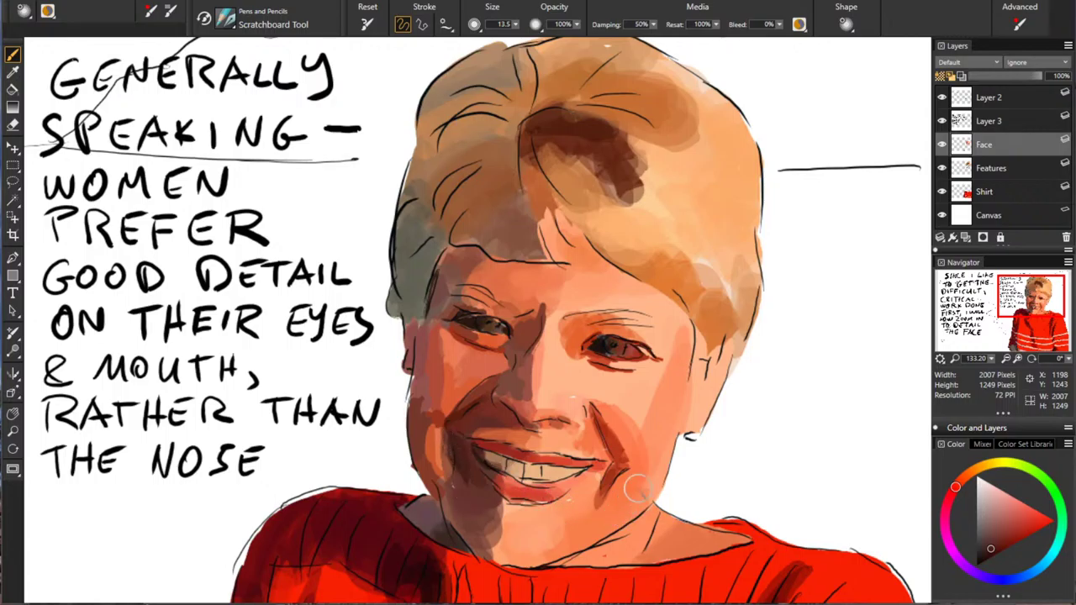
pyautogui.keyDown('alt'); pyautogui.click(466, 431); pyautogui.keyUp('alt')
pyautogui.keyDown('alt'); pyautogui.click(481, 395); pyautogui.keyUp('alt')
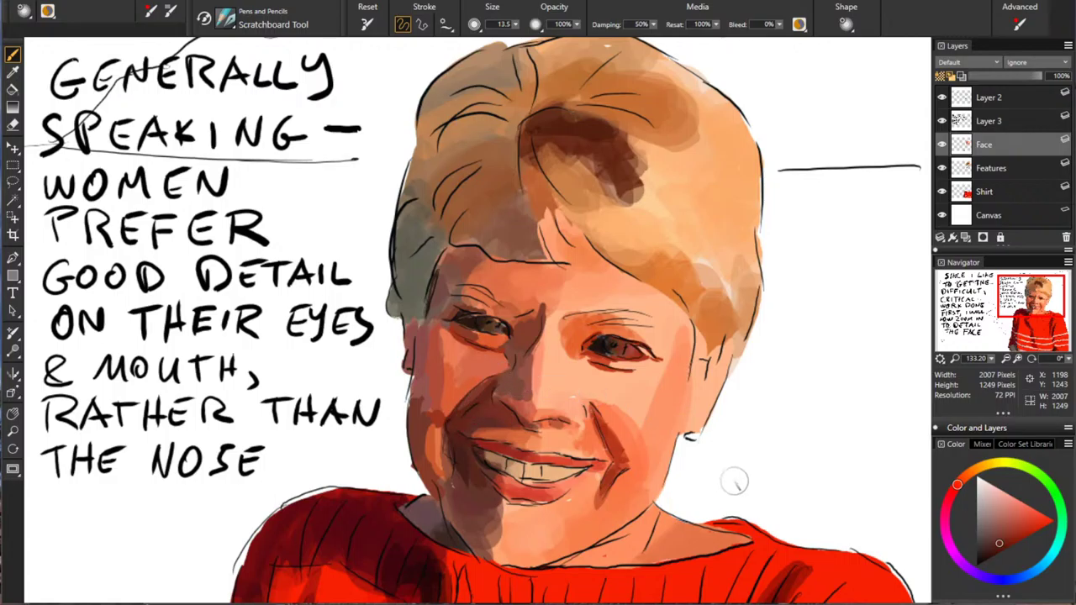
pyautogui.keyDown('alt'); pyautogui.click(644, 413); pyautogui.keyUp('alt')
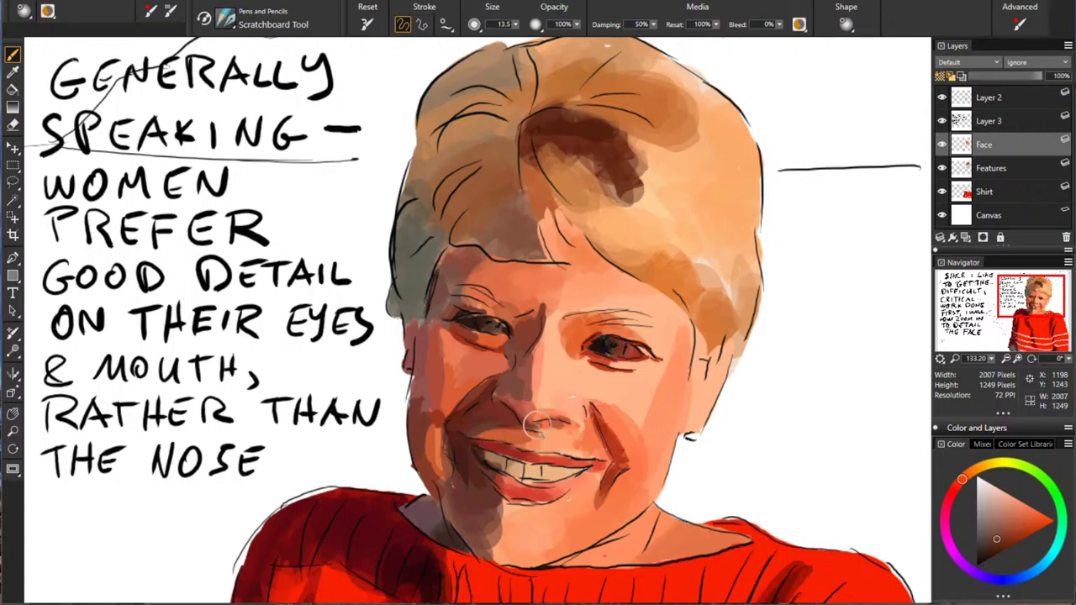
pyautogui.keyDown('alt'); pyautogui.click(496, 416); pyautogui.keyUp('alt')
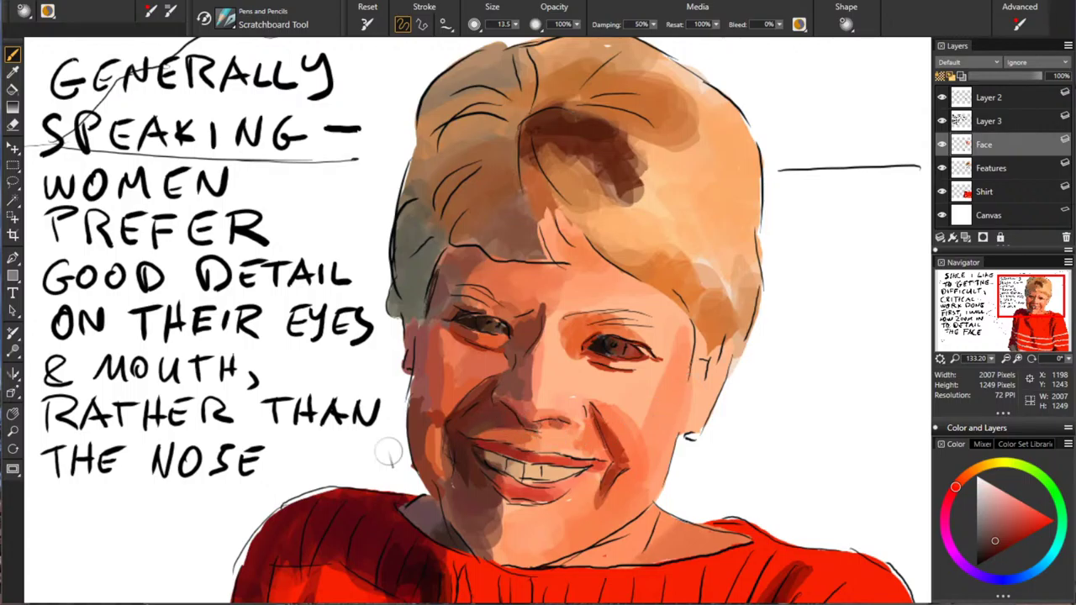
pyautogui.click(997, 547)
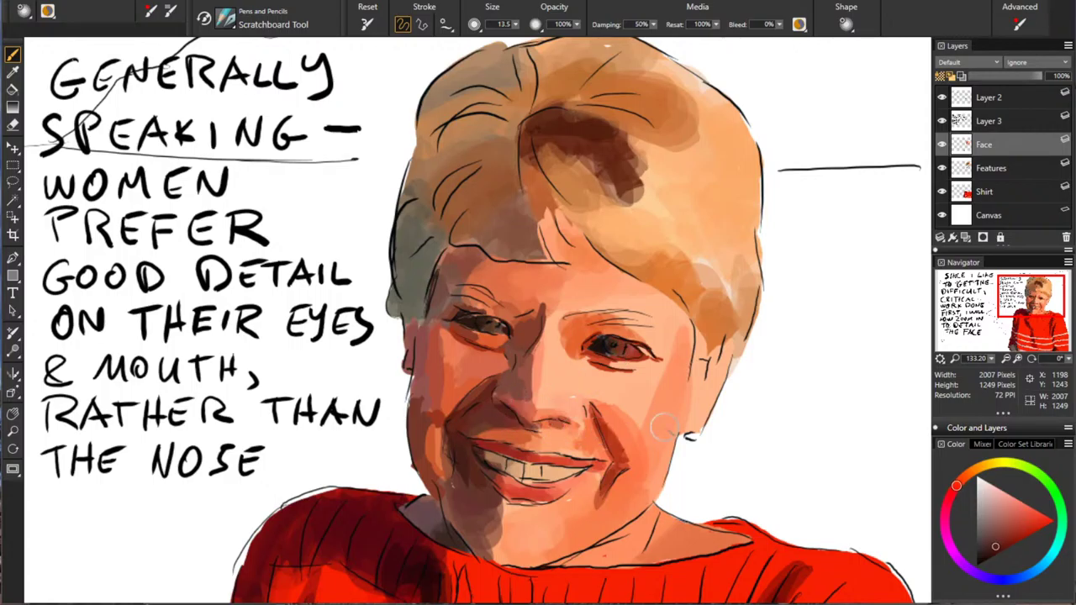
# Step: Shape the shadow edge and tip of the nose with sampled browns and soft pinkish skin tones
pyautogui.keyDown('alt'); pyautogui.click(501, 408); pyautogui.keyUp('alt')
pyautogui.keyDown('alt'); pyautogui.click(542, 375); pyautogui.keyUp('alt')
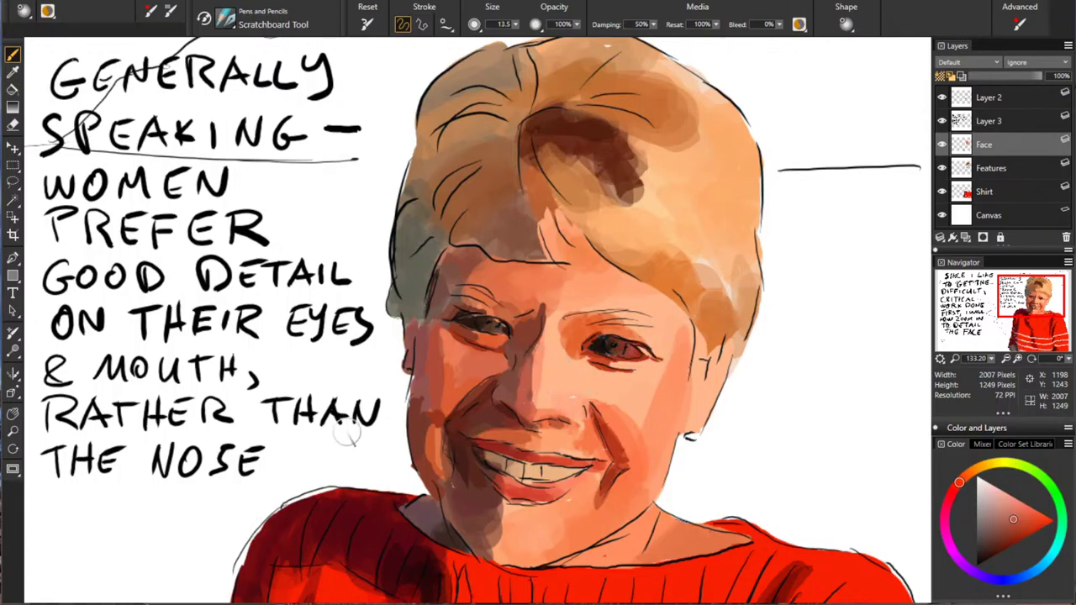
pyautogui.keyDown('alt'); pyautogui.click(576, 353); pyautogui.keyUp('alt')
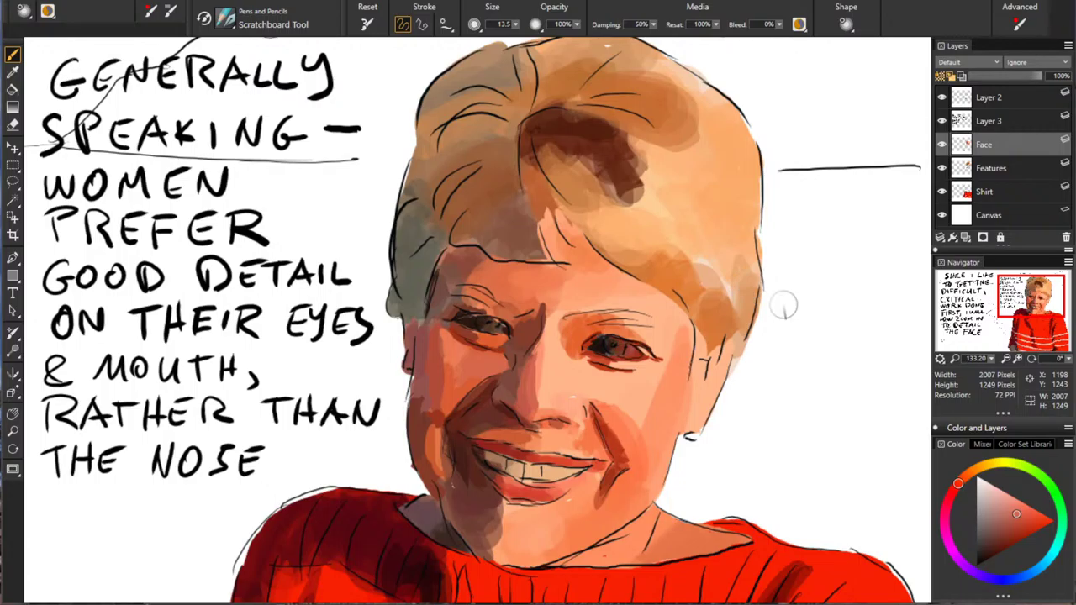
pyautogui.keyDown('alt'); pyautogui.click(562, 396); pyautogui.keyUp('alt')
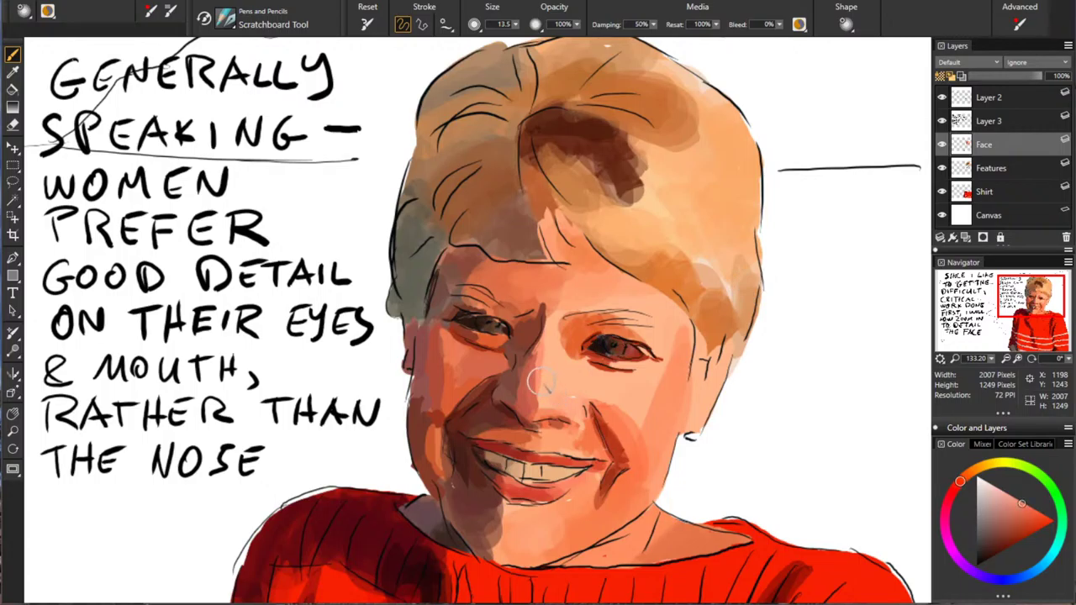
pyautogui.moveTo(537, 377); pyautogui.dragTo(537, 399)
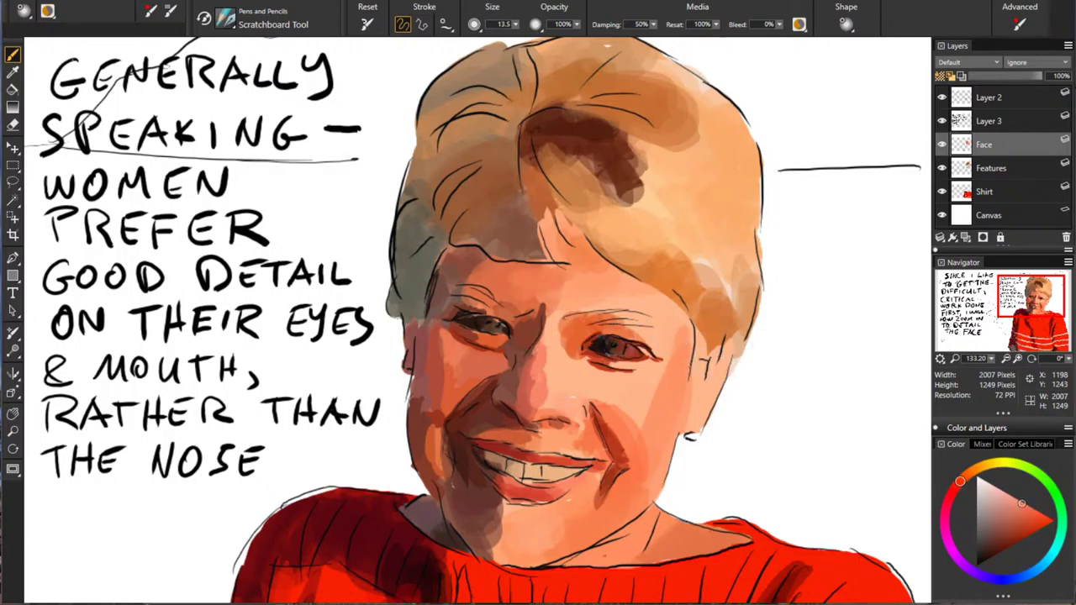
# Step: Blend the nose bridge up to the area between the eyebrows with skin tones sampled from the cheeks and forehead
pyautogui.keyDown('alt'); pyautogui.click(666, 389); pyautogui.keyUp('alt')
pyautogui.moveTo(547, 347); pyautogui.dragTo(556, 363)
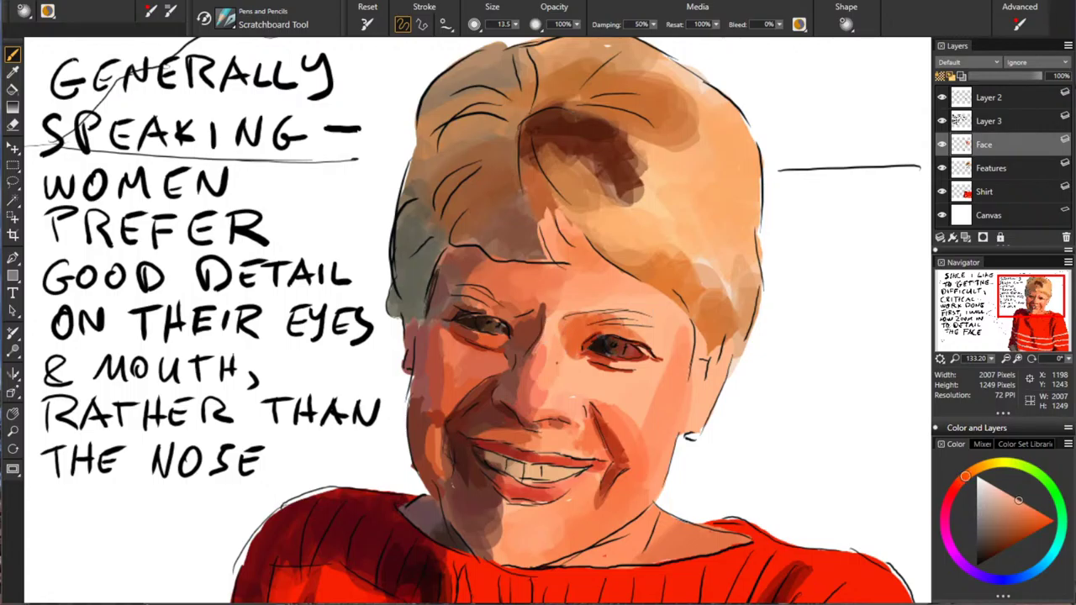
pyautogui.keyDown('alt'); pyautogui.click(443, 358); pyautogui.keyUp('alt')
pyautogui.moveTo(551, 303); pyautogui.dragTo(550, 342)
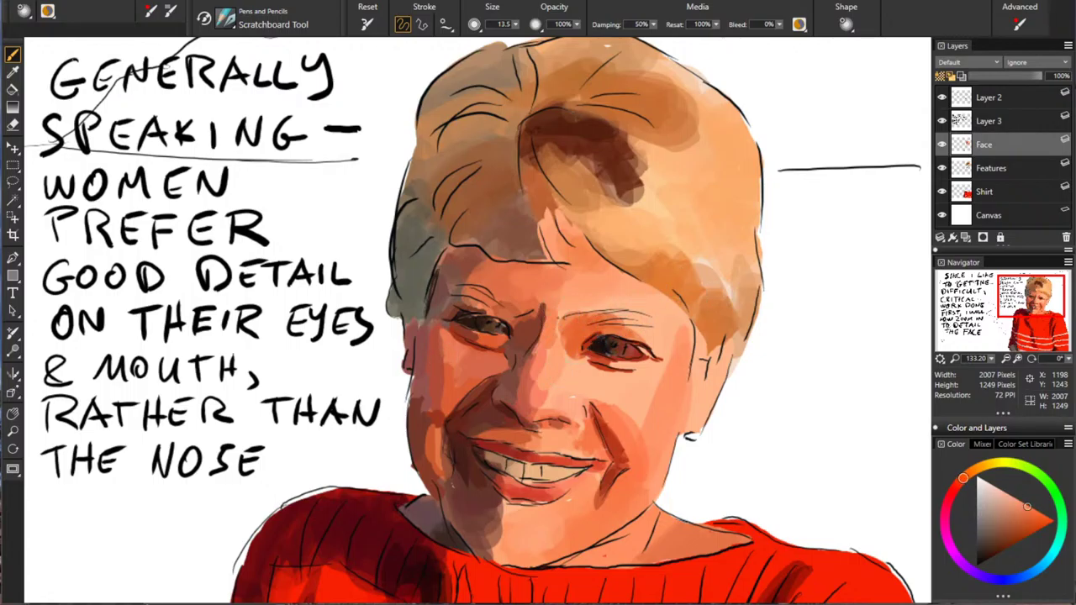
pyautogui.keyDown('alt'); pyautogui.click(448, 428); pyautogui.keyUp('alt')
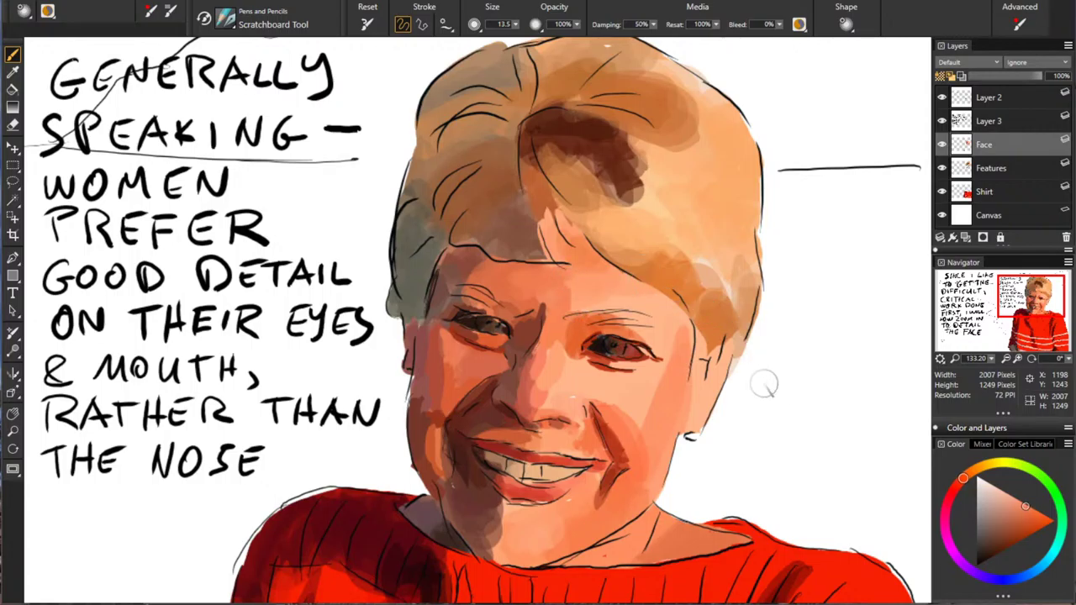
pyautogui.keyDown('alt'); pyautogui.click(566, 304); pyautogui.keyUp('alt')
pyautogui.moveTo(545, 290); pyautogui.dragTo(543, 319)
# Step: Shade beneath the light-side eyebrow and around the inner shadow-side brow with sampled reddish browns
pyautogui.keyDown('alt'); pyautogui.click(575, 324); pyautogui.keyUp('alt')
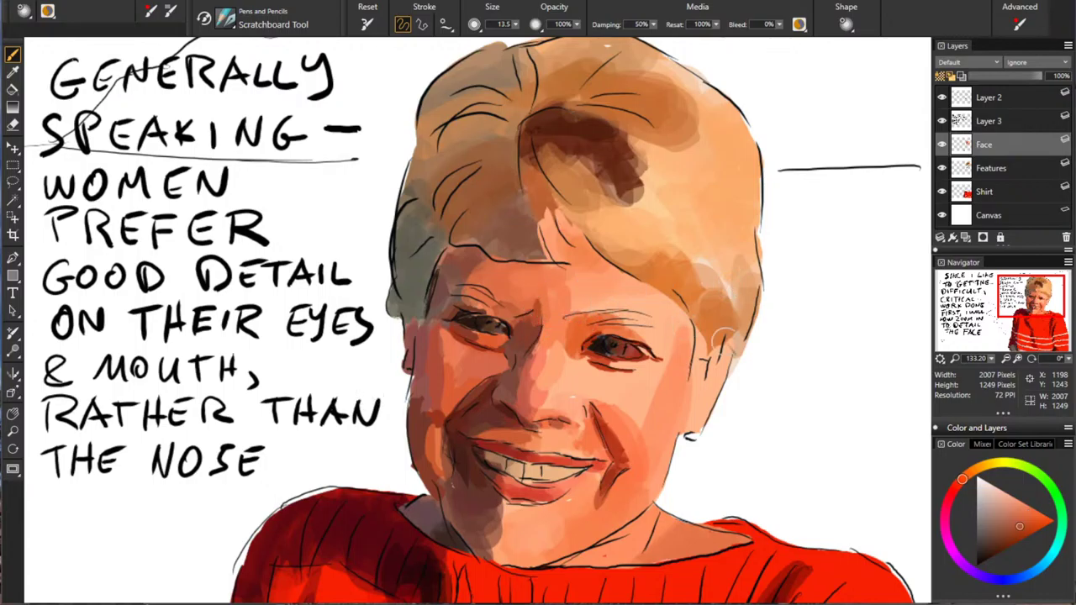
pyautogui.moveTo(587, 328); pyautogui.dragTo(669, 325)
pyautogui.keyDown('alt'); pyautogui.click(595, 343); pyautogui.keyUp('alt')
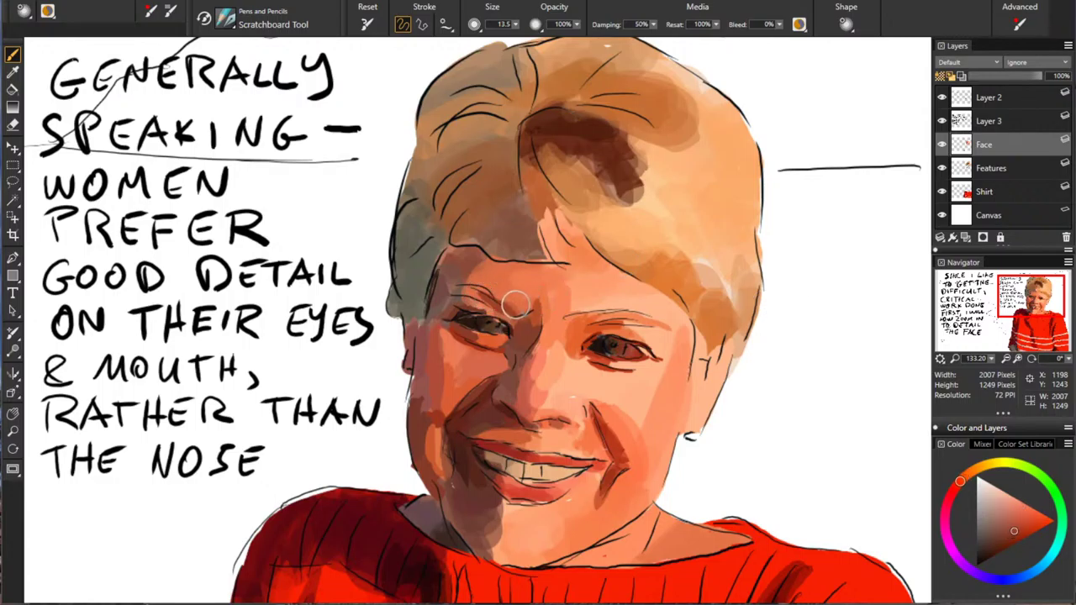
pyautogui.moveTo(505, 314); pyautogui.dragTo(511, 325)
pyautogui.keyDown('alt'); pyautogui.click(513, 308); pyautogui.keyUp('alt')
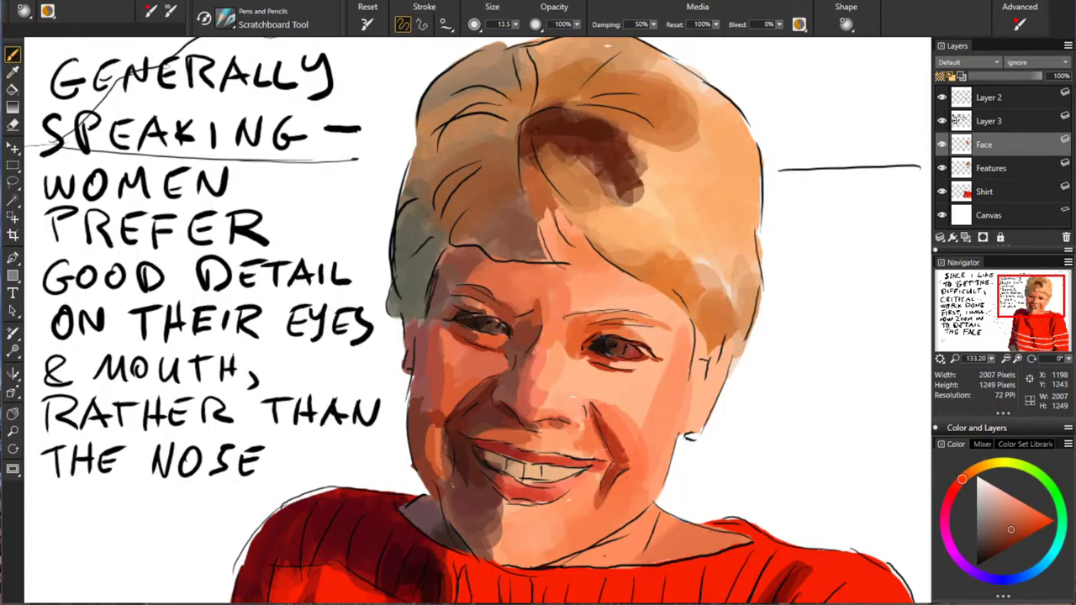
# Step: Touch up the skin around both eyebrows and the inner corner of the light-side eye with sampled skin tones
pyautogui.keyDown('alt'); pyautogui.click(476, 287); pyautogui.keyUp('alt')
pyautogui.keyDown('alt'); pyautogui.click(660, 296); pyautogui.keyUp('alt')
pyautogui.keyDown('alt'); pyautogui.click(685, 306); pyautogui.keyUp('alt')
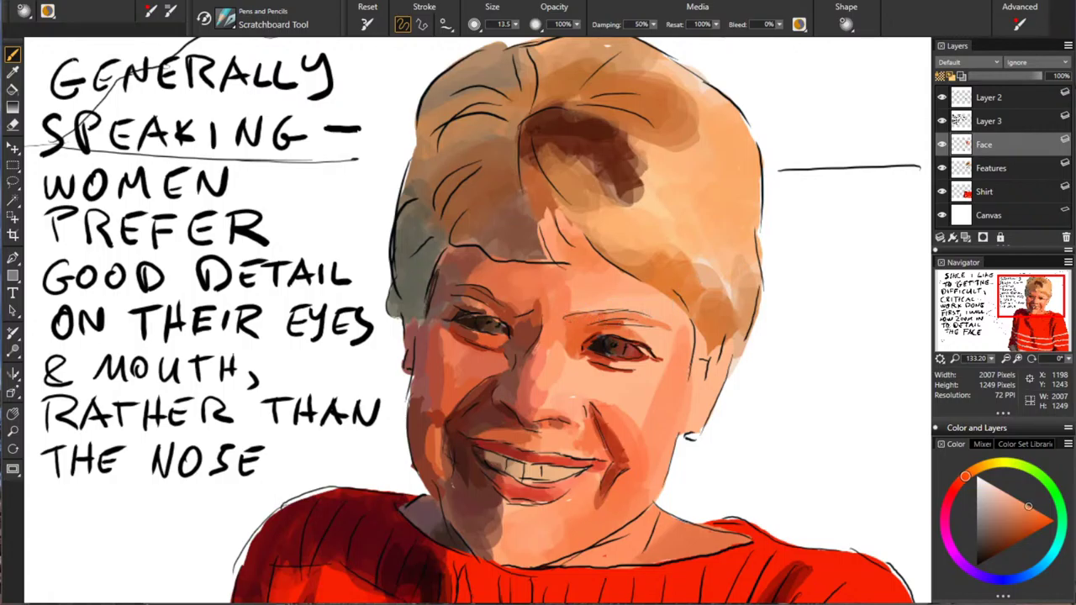
pyautogui.moveTo(583, 342)
pyautogui.mouseDown()
pyautogui.moveTo(593, 334)
pyautogui.moveTo(583, 335)
pyautogui.mouseUp()
pyautogui.keyDown('alt'); pyautogui.click(634, 326); pyautogui.keyUp('alt')
pyautogui.moveTo(576, 353); pyautogui.dragTo(578, 363)
pyautogui.keyDown('alt'); pyautogui.click(640, 339); pyautogui.keyUp('alt')
pyautogui.moveTo(582, 353); pyautogui.dragTo(589, 364)
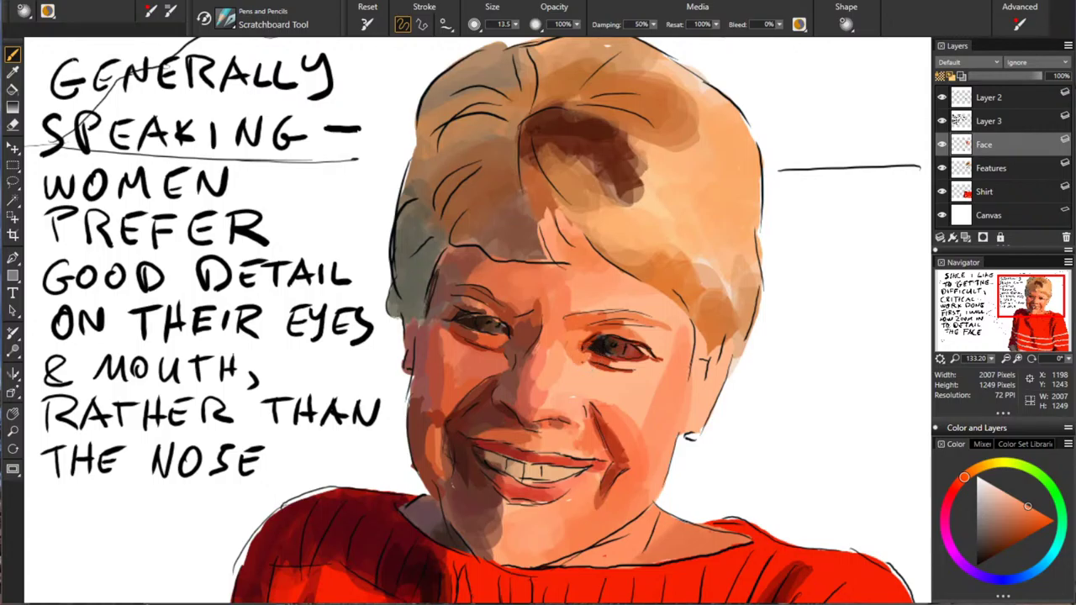
# Step: Soften the dark crease below the light-side eye with sampled orange and pink skin tones
pyautogui.keyDown('alt'); pyautogui.click(583, 370); pyautogui.keyUp('alt')
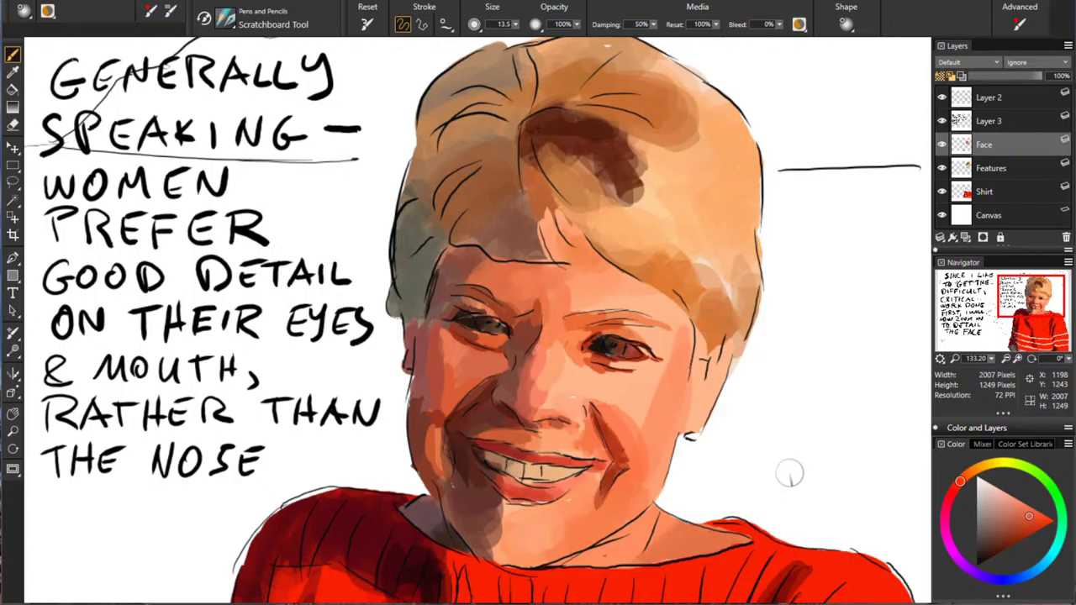
pyautogui.keyDown('alt'); pyautogui.click(627, 454); pyautogui.keyUp('alt')
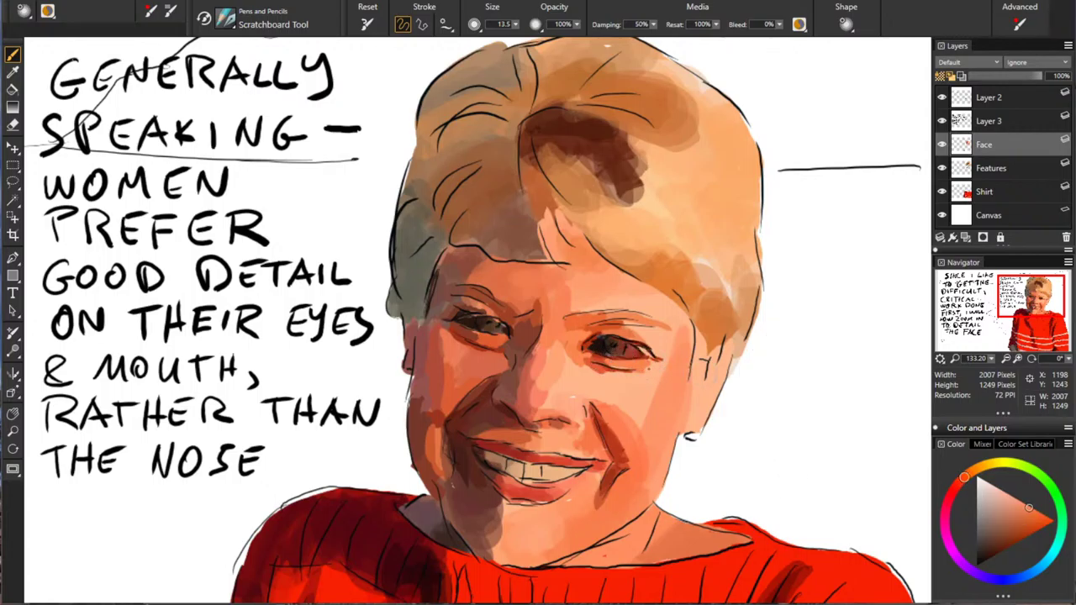
pyautogui.keyDown('alt'); pyautogui.click(652, 412); pyautogui.keyUp('alt')
pyautogui.moveTo(596, 370)
pyautogui.mouseDown()
pyautogui.moveTo(629, 390)
pyautogui.moveTo(639, 377)
pyautogui.mouseUp()
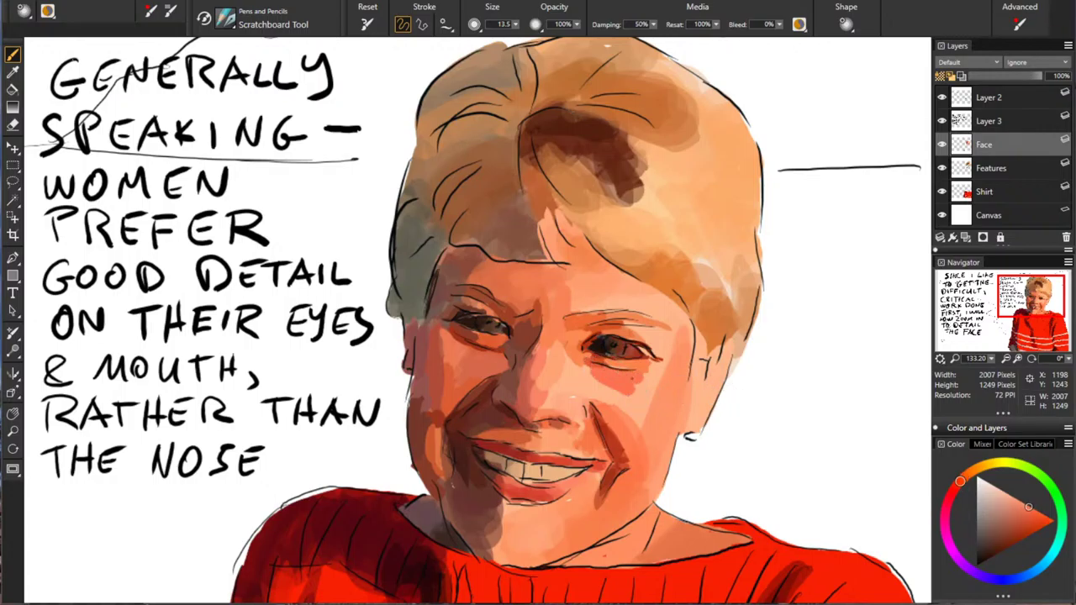
pyautogui.keyDown('alt'); pyautogui.click(520, 348); pyautogui.keyUp('alt')
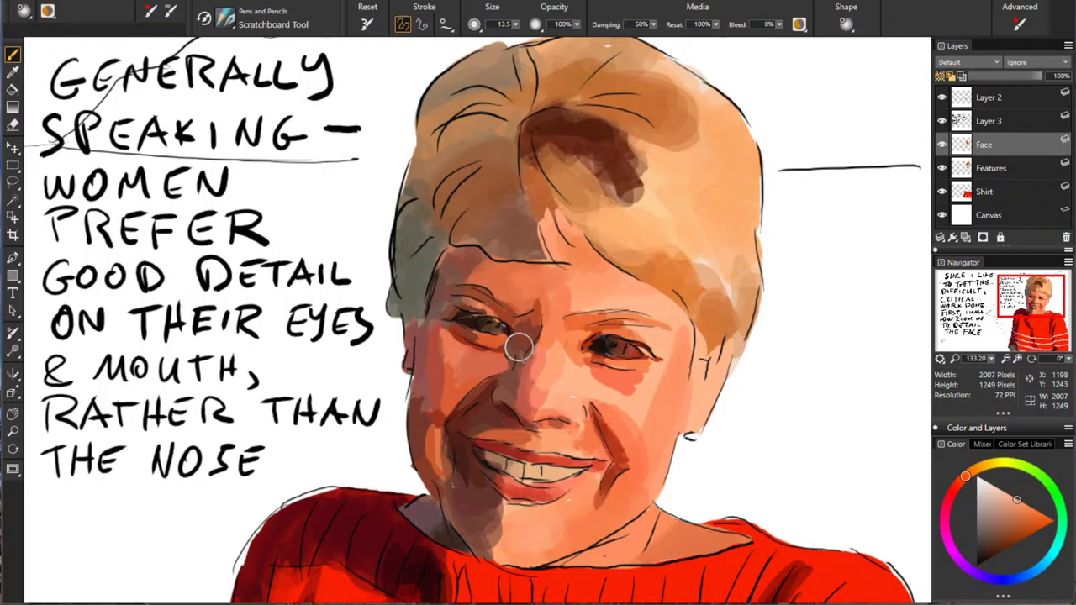
pyautogui.keyDown('alt'); pyautogui.click(628, 385); pyautogui.keyUp('alt')
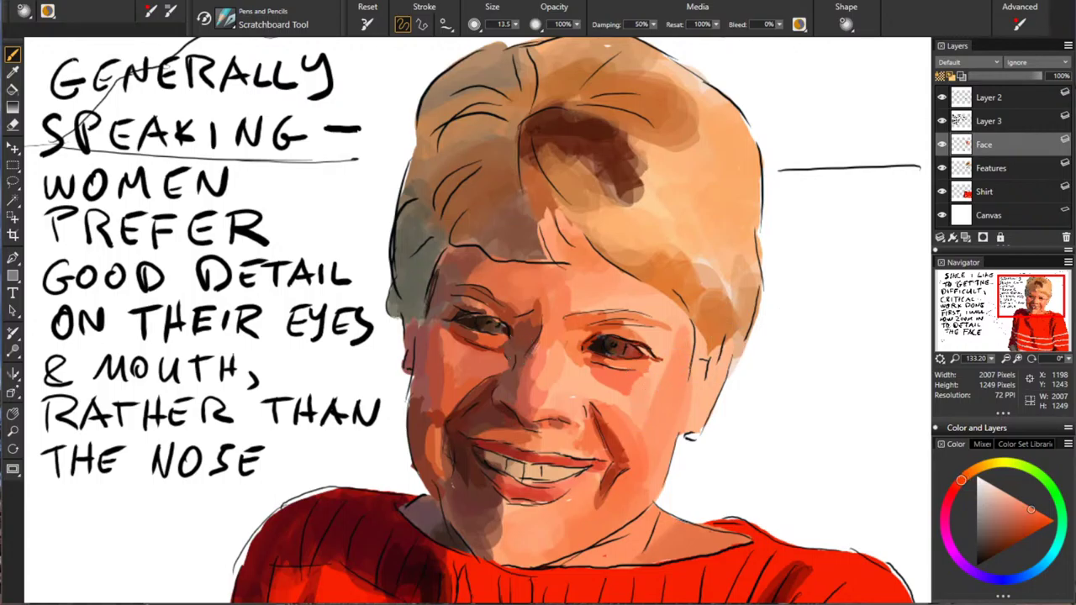
# Step: Blend the light-side cheek beside the smile crease and toward the ear with sampled light skin tones
pyautogui.moveTo(612, 412); pyautogui.dragTo(629, 445)
pyautogui.keyDown('alt'); pyautogui.click(641, 439); pyautogui.keyUp('alt')
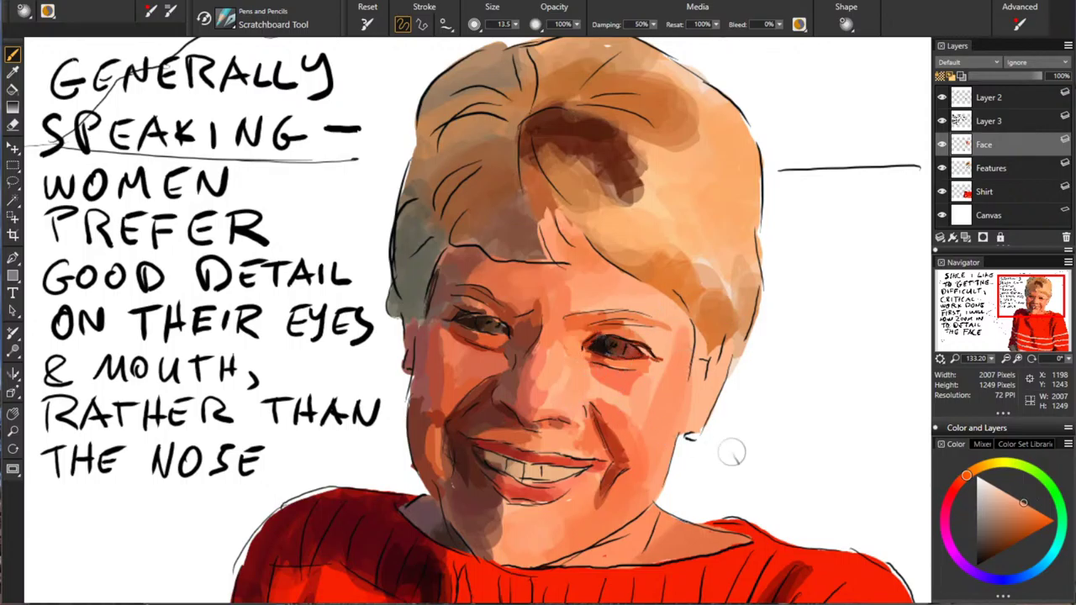
pyautogui.keyDown('alt'); pyautogui.click(483, 385); pyautogui.keyUp('alt')
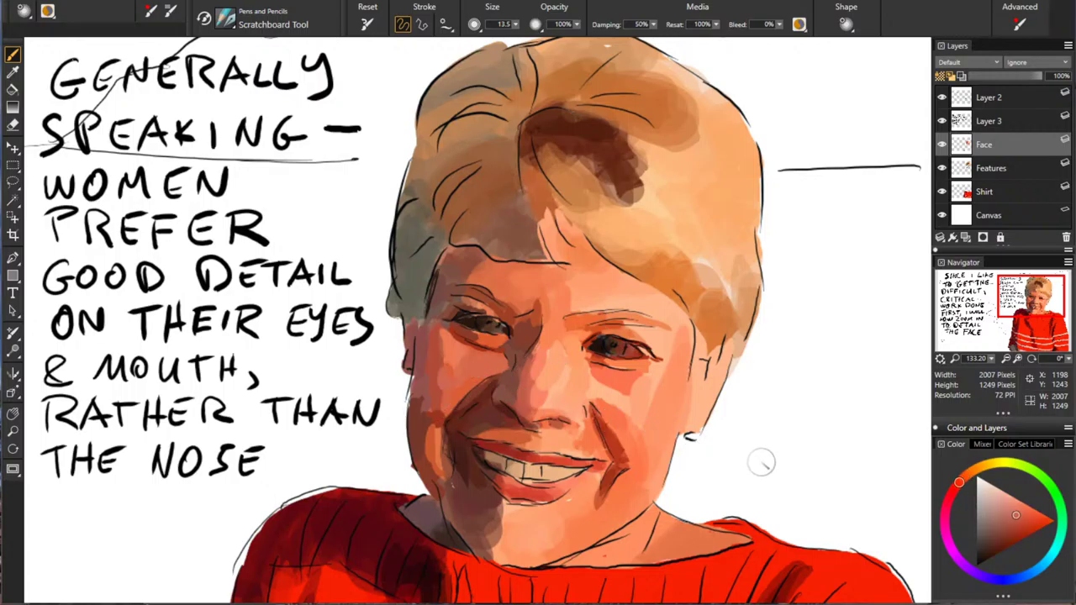
pyautogui.keyDown('alt'); pyautogui.click(713, 363); pyautogui.keyUp('alt')
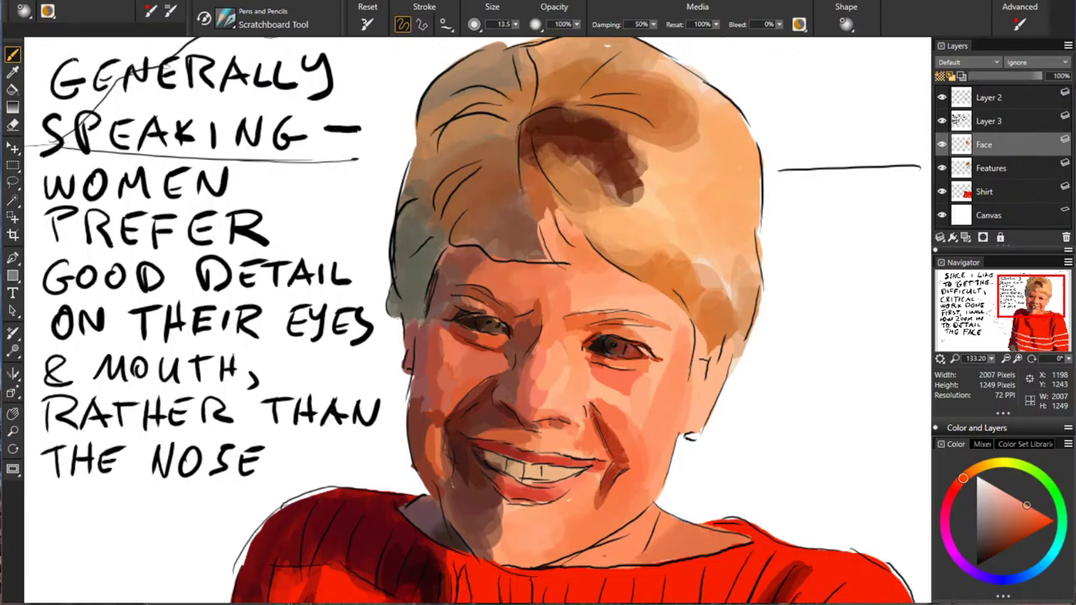
pyautogui.keyDown('alt'); pyautogui.click(513, 431); pyautogui.keyUp('alt')
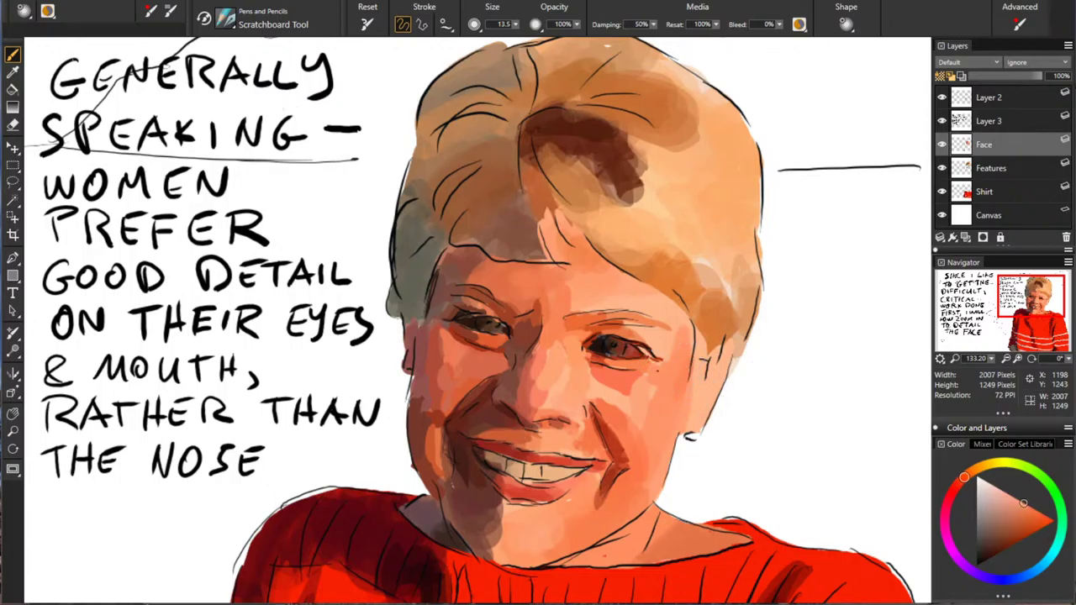
pyautogui.keyDown('alt'); pyautogui.click(426, 201); pyautogui.keyUp('alt')
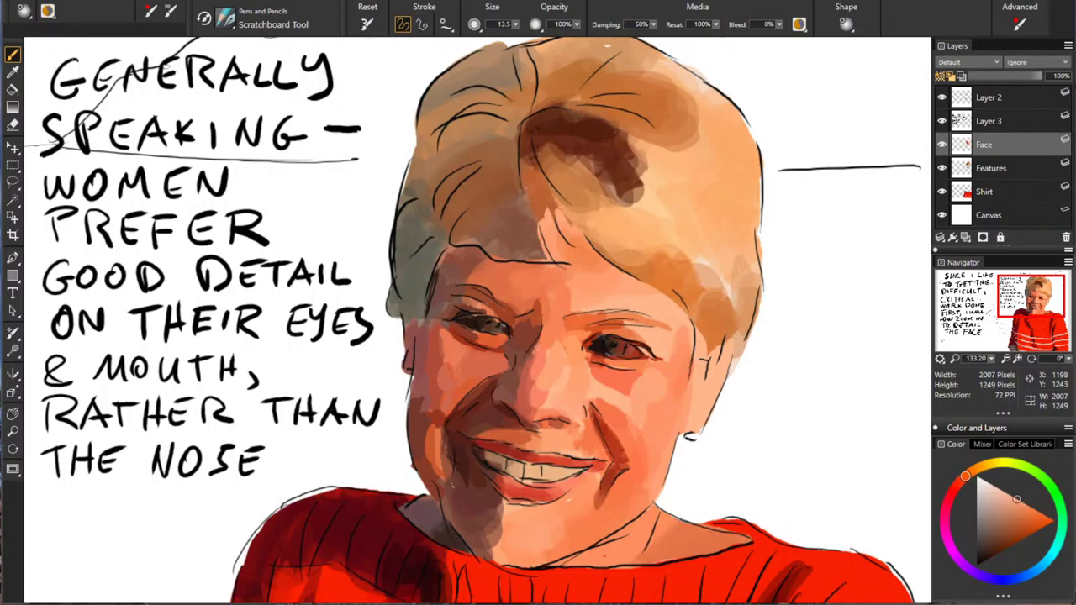
# Step: Build up warmer sampled skin tones on the light-side cheek below the eye
pyautogui.keyDown('alt'); pyautogui.click(641, 398); pyautogui.keyUp('alt')
pyautogui.moveTo(634, 387); pyautogui.dragTo(623, 392)
pyautogui.keyDown('alt'); pyautogui.click(620, 304); pyautogui.keyUp('alt')
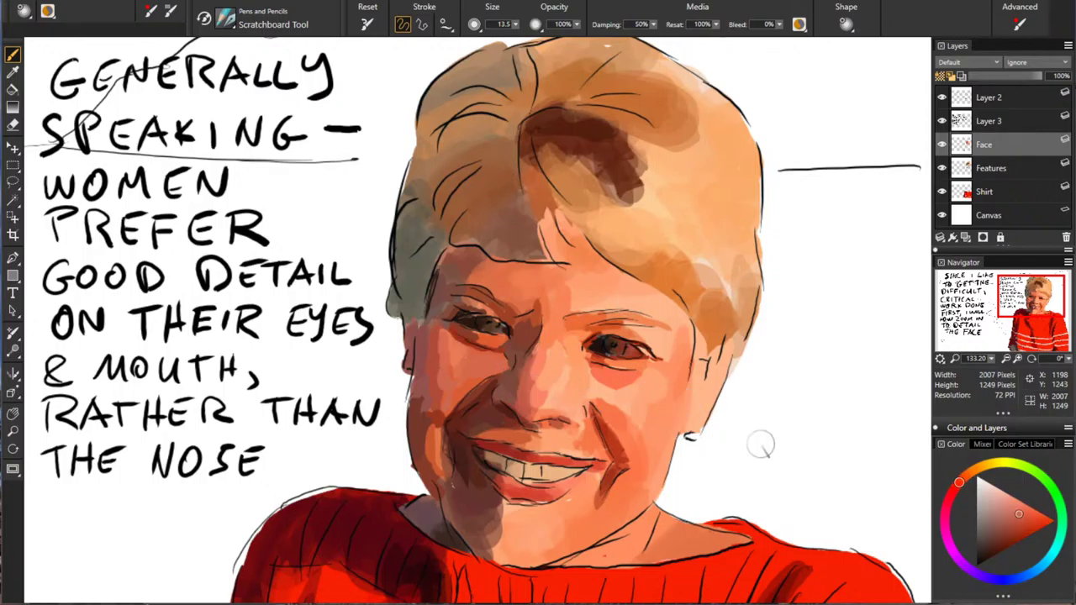
pyautogui.keyDown('alt'); pyautogui.click(598, 513); pyautogui.keyUp('alt')
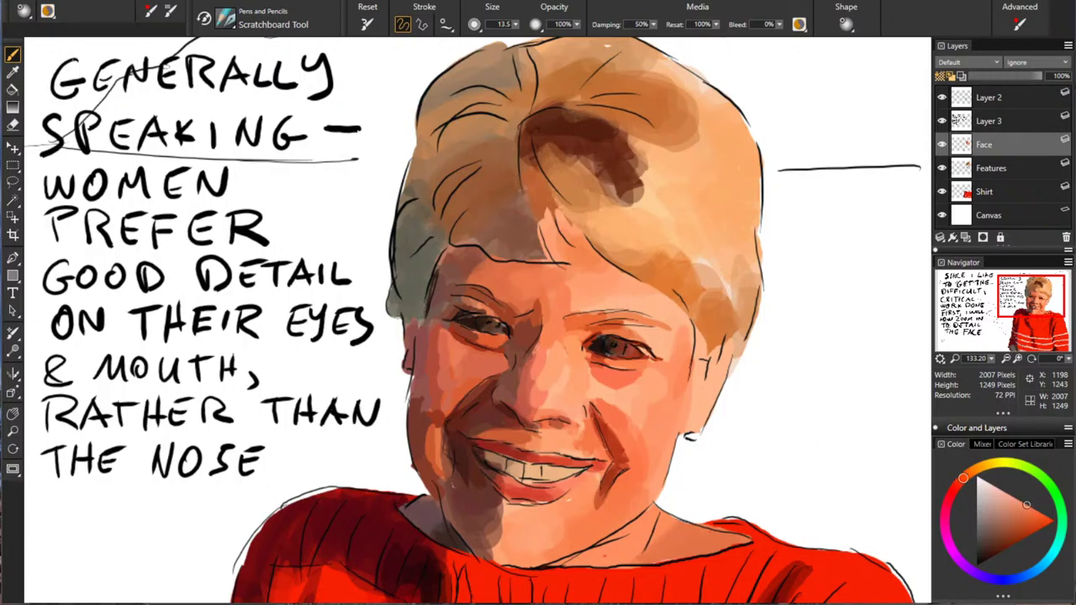
pyautogui.keyDown('alt'); pyautogui.click(534, 414); pyautogui.keyUp('alt')
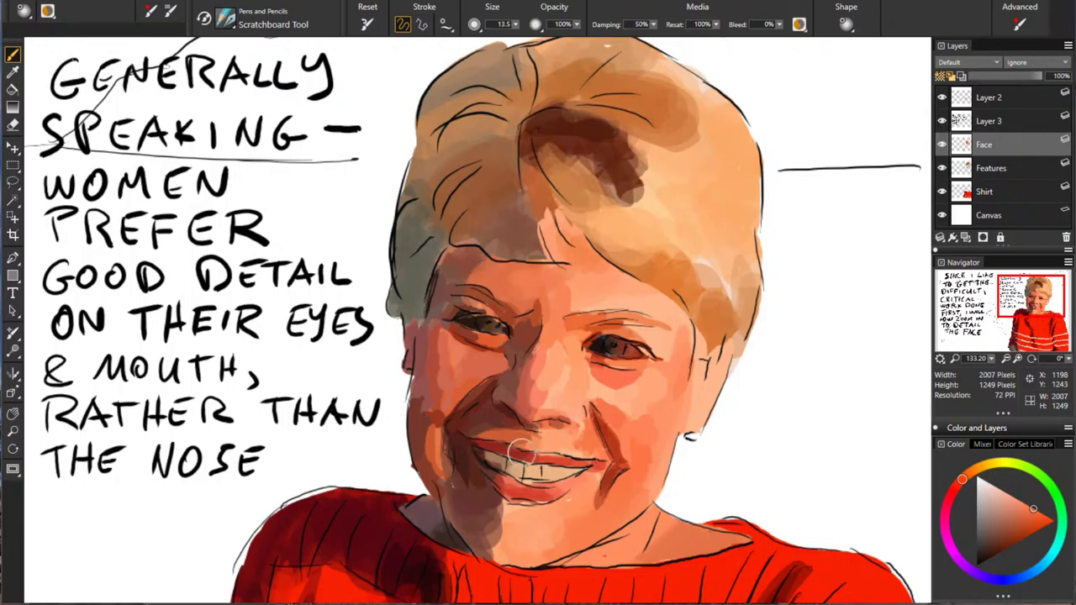
# Step: Blend the shadowed jaw and the lower edge of the chin with sampled dark and orange skin tones
pyautogui.keyDown('alt'); pyautogui.click(519, 453); pyautogui.keyUp('alt')
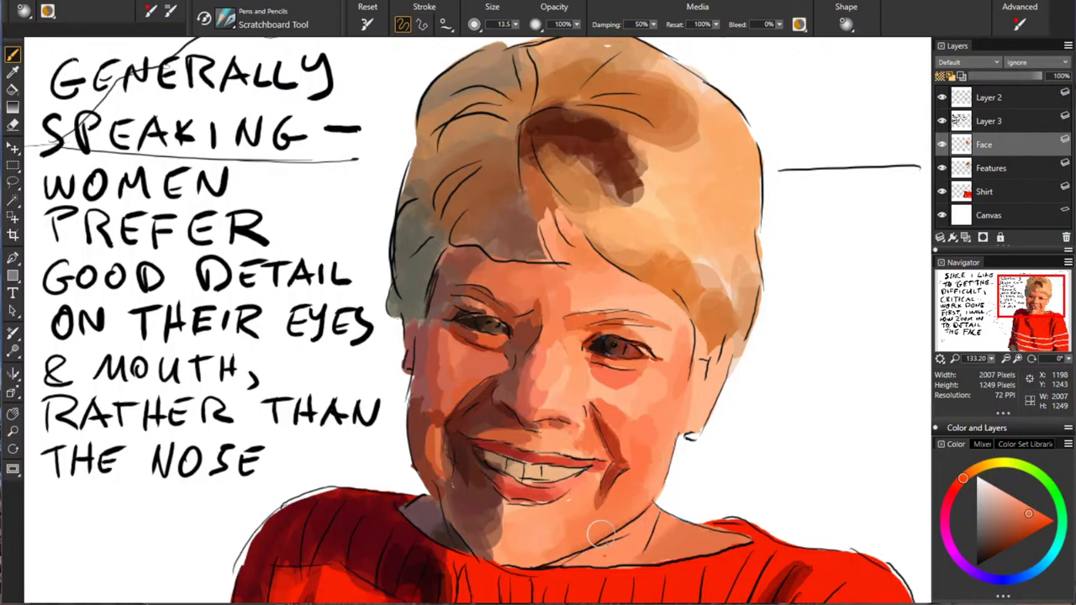
pyautogui.keyDown('alt'); pyautogui.click(438, 496); pyautogui.keyUp('alt')
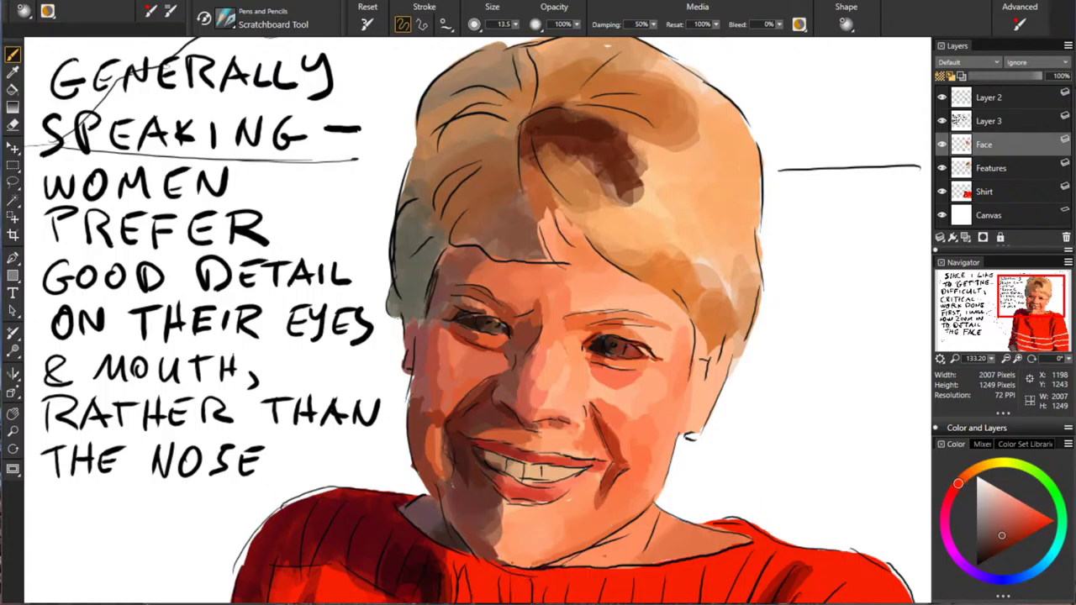
pyautogui.keyDown('alt'); pyautogui.click(654, 499); pyautogui.keyUp('alt')
pyautogui.moveTo(495, 550); pyautogui.dragTo(525, 562)
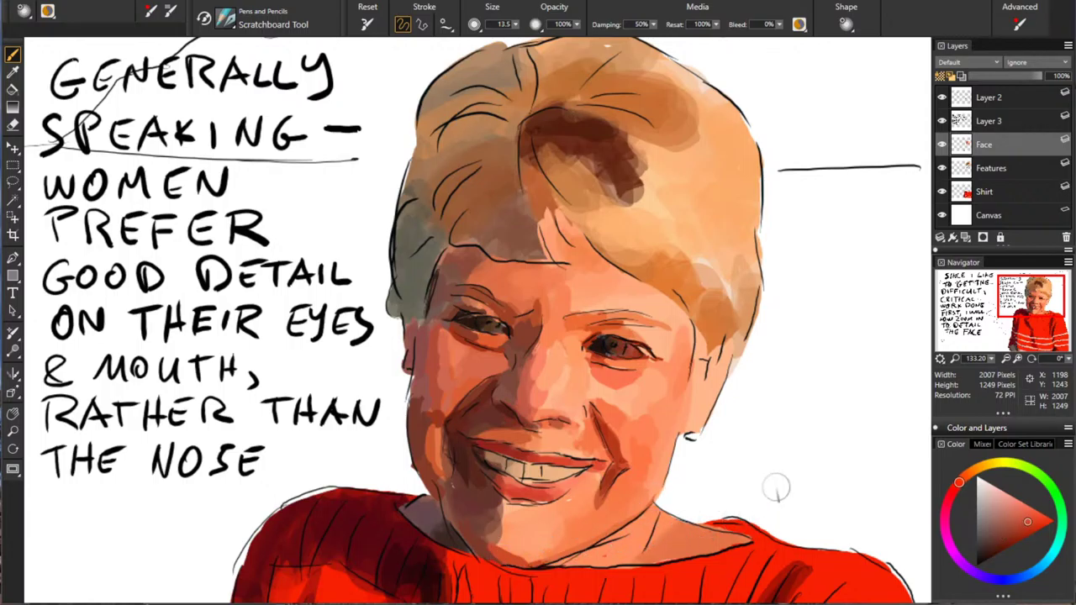
pyautogui.keyDown('alt'); pyautogui.click(466, 495); pyautogui.keyUp('alt')
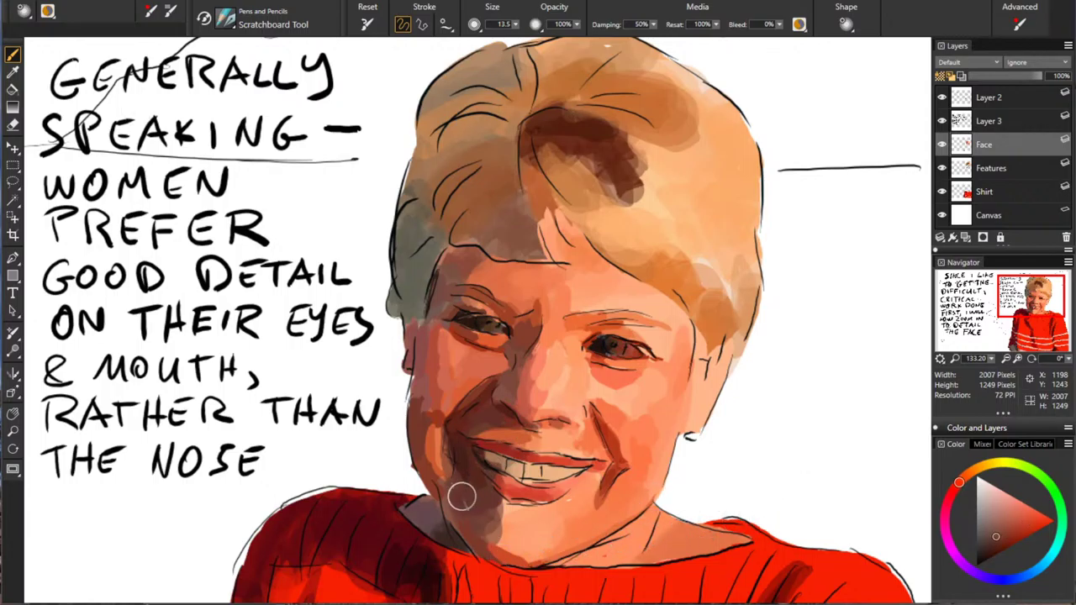
pyautogui.keyDown('alt'); pyautogui.click(283, 410); pyautogui.keyUp('alt')
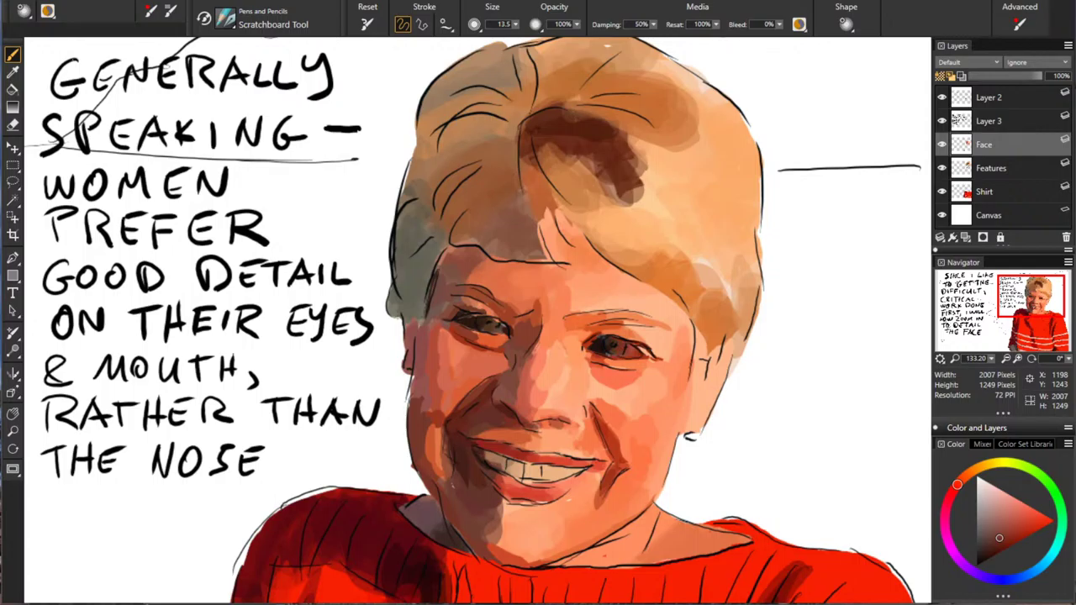
# Step: Shade the inside of the light-side ear with a dark reddish brown and pick a lighter orange skin tone
pyautogui.click(960, 482)
pyautogui.click(1005, 536)
pyautogui.moveTo(734, 526); pyautogui.dragTo(781, 509)
pyautogui.click(963, 478)
pyautogui.click(1035, 511)
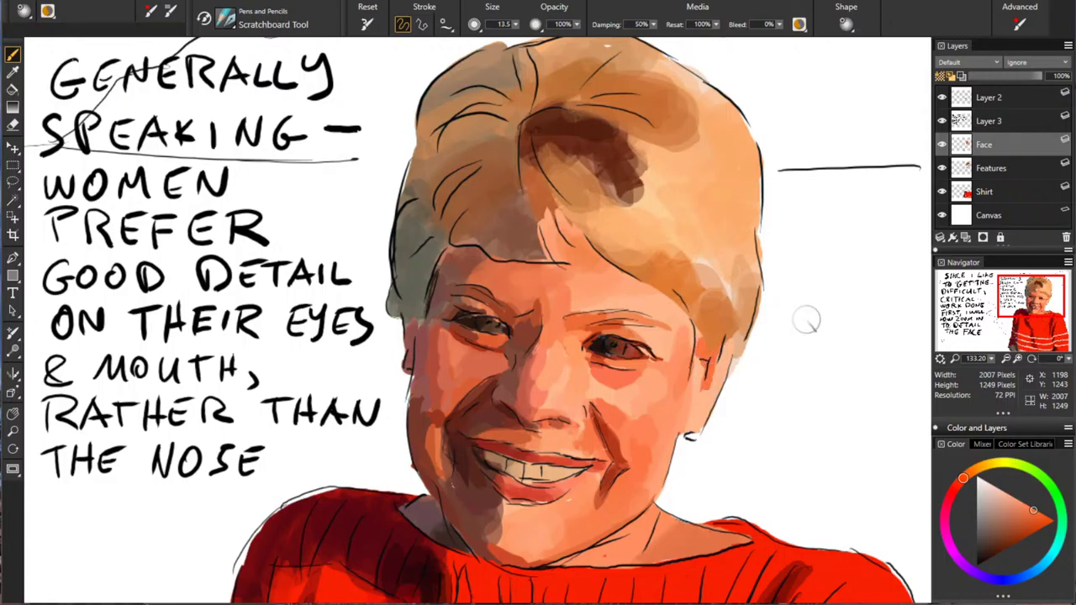
# Step: Refine the light-side ear and the skin in front of it with sampled hair and orange skin tones
pyautogui.keyDown('alt'); pyautogui.click(719, 357); pyautogui.keyUp('alt')
pyautogui.moveTo(721, 353)
pyautogui.mouseDown()
pyautogui.moveTo(715, 385)
pyautogui.moveTo(715, 373)
pyautogui.moveTo(684, 424)
pyautogui.mouseUp()
pyautogui.keyDown('alt'); pyautogui.click(717, 353); pyautogui.keyUp('alt')
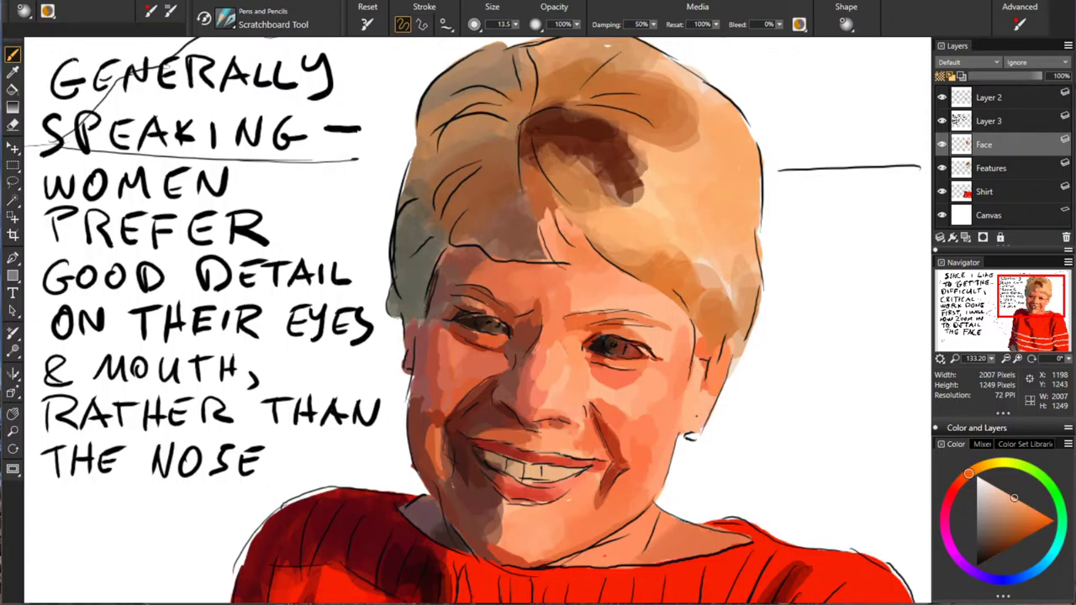
pyautogui.keyDown('alt'); pyautogui.click(535, 304); pyautogui.keyUp('alt')
pyautogui.moveTo(695, 345); pyautogui.dragTo(680, 396)
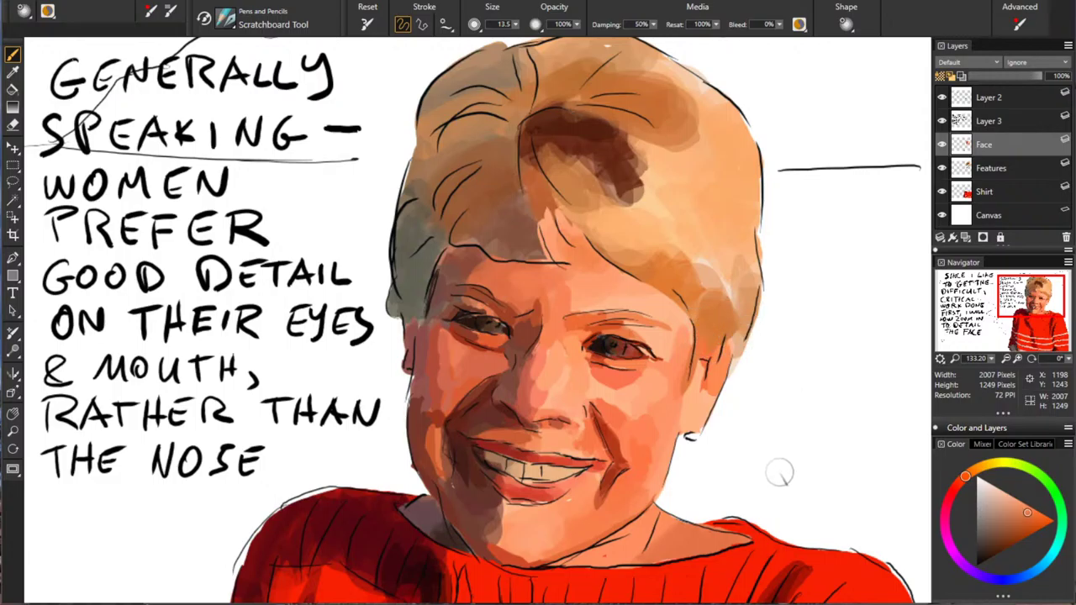
# Step: Smooth the light-side cheek and jaw with sampled light skin tones
pyautogui.keyDown('alt'); pyautogui.click(649, 379); pyautogui.keyUp('alt')
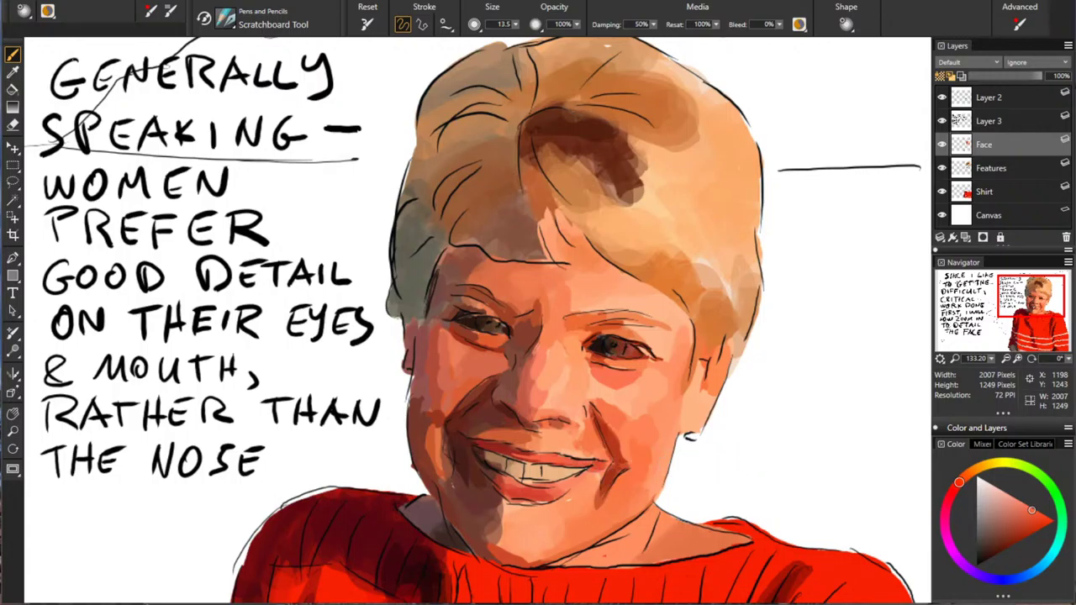
pyautogui.keyDown('alt'); pyautogui.click(673, 384); pyautogui.keyUp('alt')
pyautogui.keyDown('alt'); pyautogui.click(587, 489); pyautogui.keyUp('alt')
pyautogui.keyDown('alt'); pyautogui.click(648, 440); pyautogui.keyUp('alt')
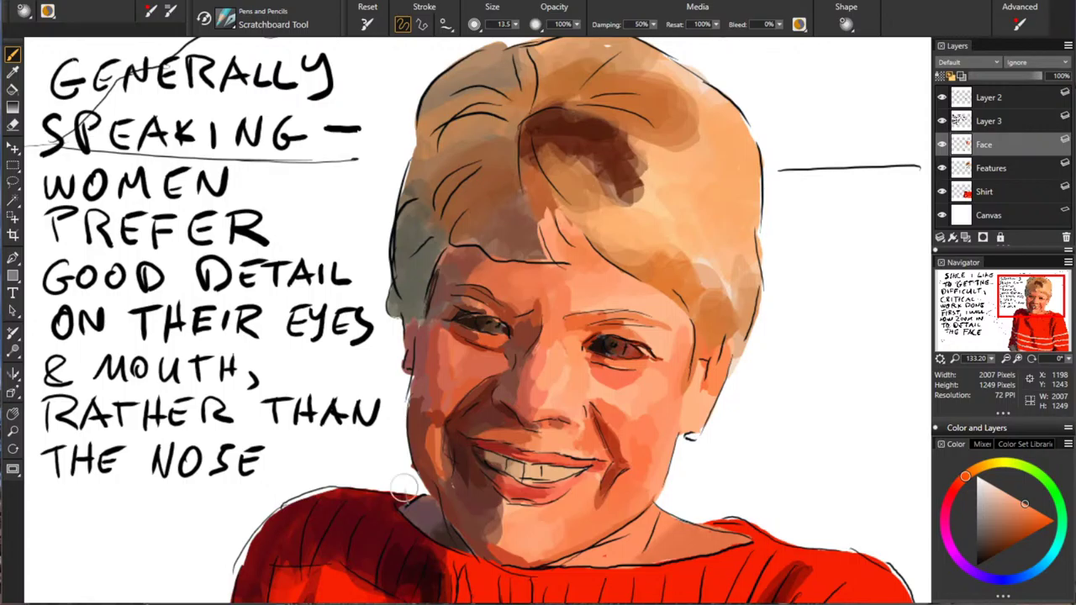
# Step: Model the shadow transition below the lower lip with sampled orange skin and dark brown-red tones
pyautogui.keyDown('alt'); pyautogui.click(683, 425); pyautogui.keyUp('alt')
pyautogui.moveTo(511, 510)
pyautogui.mouseDown()
pyautogui.moveTo(549, 508)
pyautogui.moveTo(527, 506)
pyautogui.moveTo(538, 521)
pyautogui.mouseUp()
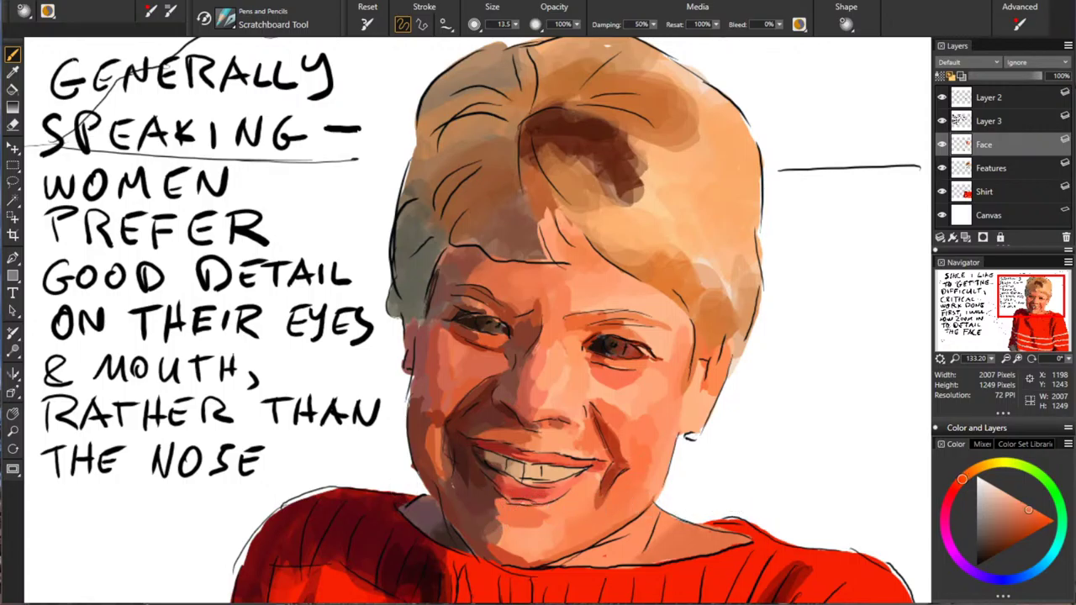
pyautogui.keyDown('alt'); pyautogui.click(513, 512); pyautogui.keyUp('alt')
pyautogui.moveTo(497, 520)
pyautogui.mouseDown()
pyautogui.moveTo(510, 521)
pyautogui.moveTo(499, 534)
pyautogui.mouseUp()
pyautogui.keyDown('alt'); pyautogui.click(571, 486); pyautogui.keyUp('alt')
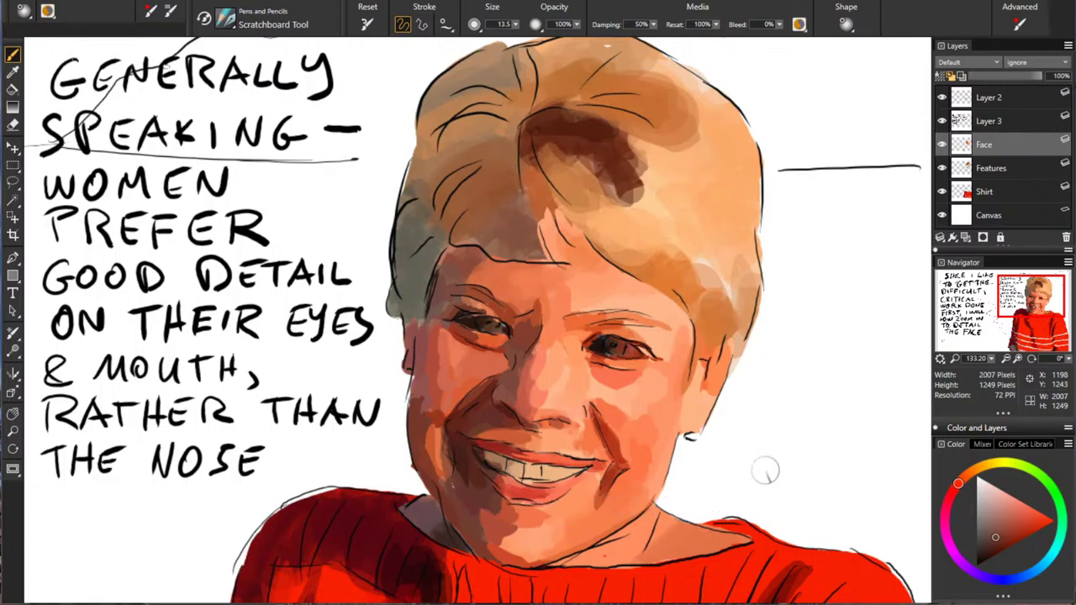
pyautogui.click(955, 490)
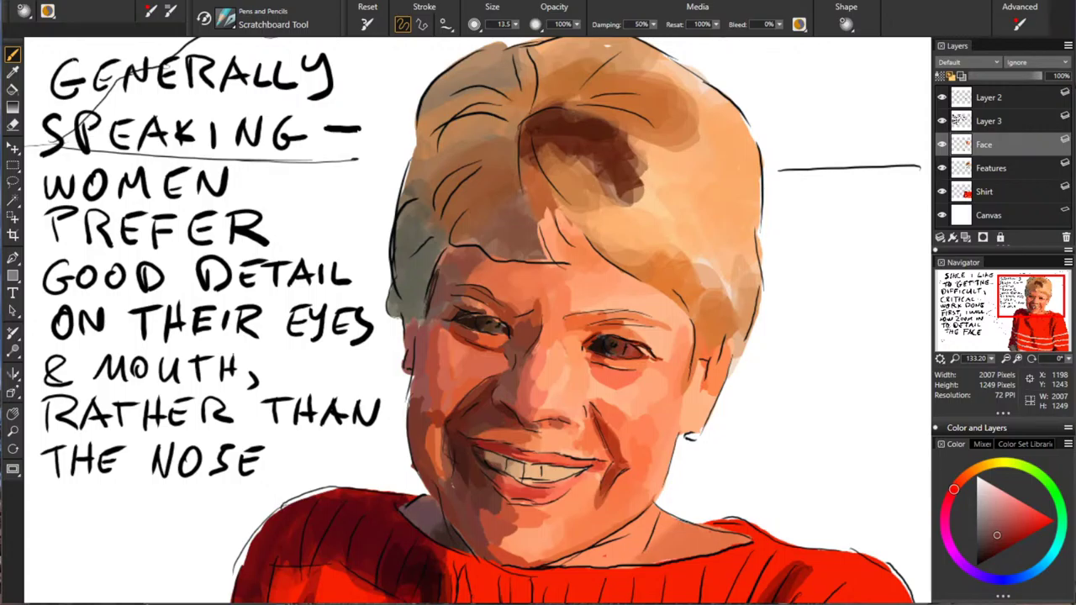
pyautogui.keyDown('alt'); pyautogui.click(494, 518); pyautogui.keyUp('alt')
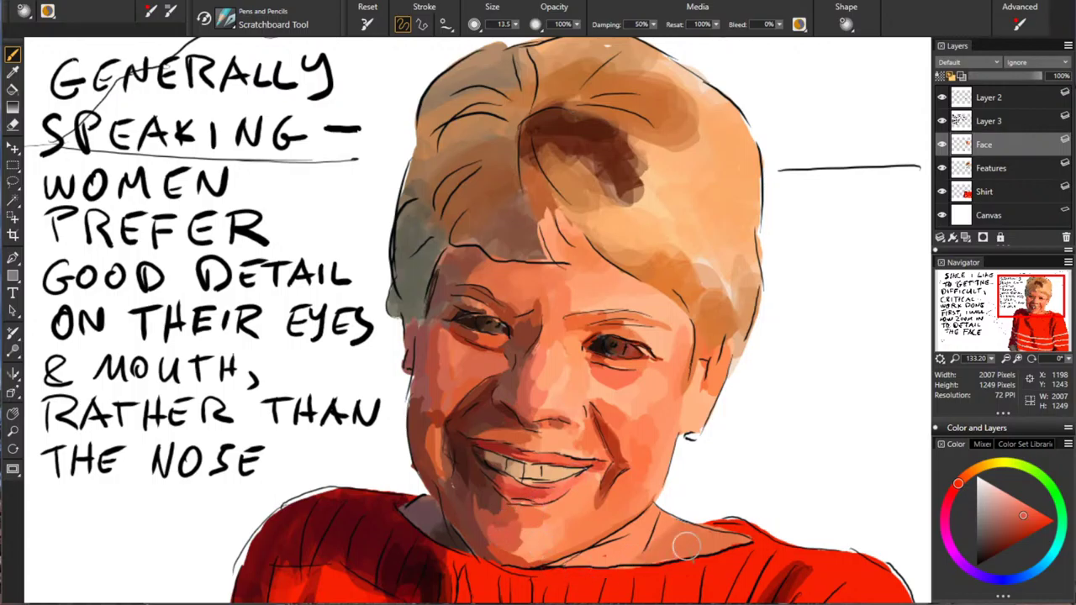
# Step: Add a light highlight to the chin with a sampled pale skin tone
pyautogui.keyDown('alt'); pyautogui.click(627, 508); pyautogui.keyUp('alt')
pyautogui.moveTo(530, 543)
pyautogui.mouseDown()
pyautogui.moveTo(541, 560)
pyautogui.moveTo(560, 552)
pyautogui.mouseUp()
pyautogui.keyDown('alt'); pyautogui.click(626, 508); pyautogui.keyUp('alt')
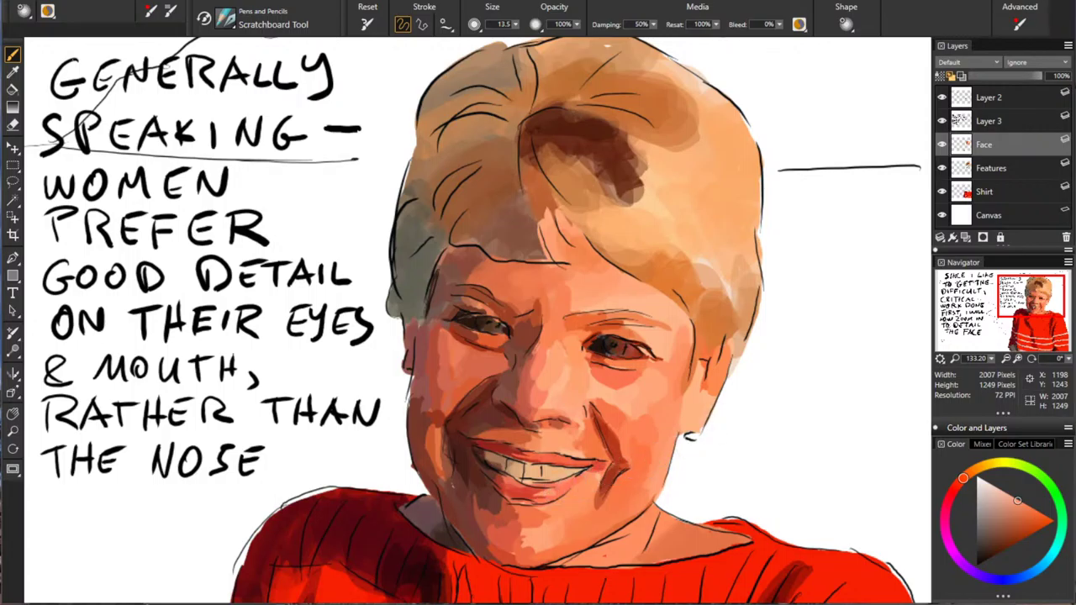
# Step: Deepen the edges of both lips with sampled lip colours and dark red
pyautogui.keyDown('alt'); pyautogui.click(547, 456); pyautogui.keyUp('alt')
pyautogui.keyDown('alt'); pyautogui.click(412, 464); pyautogui.keyUp('alt')
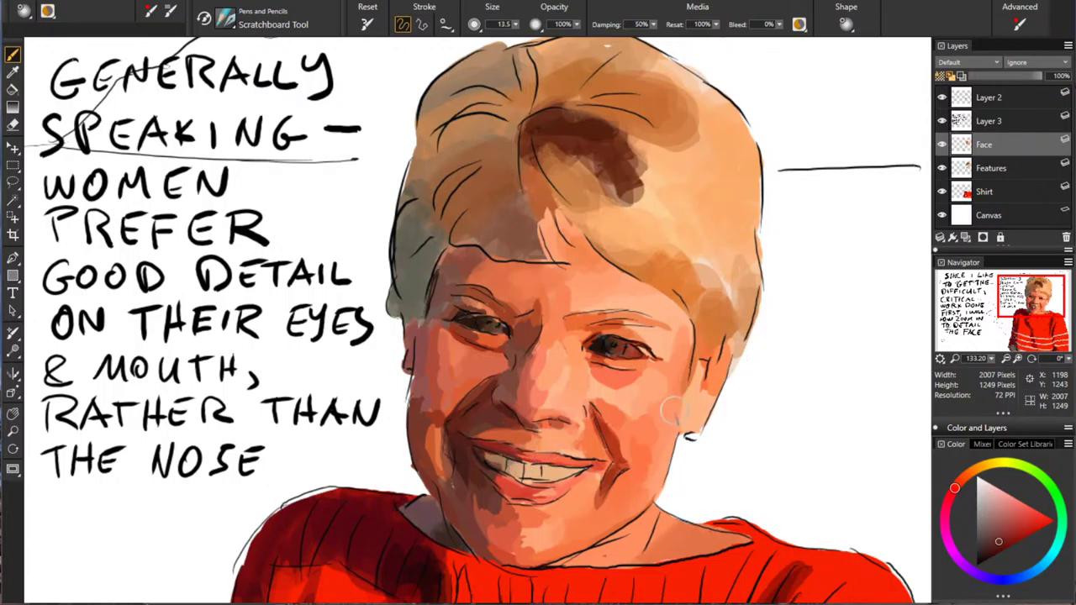
pyautogui.hotkey('ctrl', 'z')
pyautogui.hotkey('ctrl', 'y')
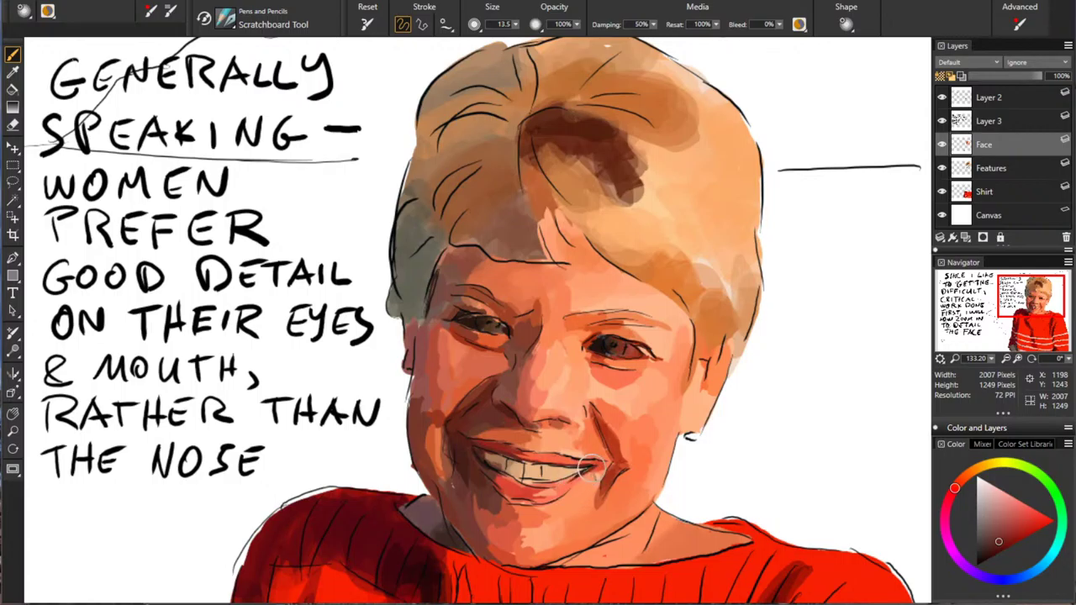
pyautogui.click(1031, 534)
pyautogui.keyDown('alt'); pyautogui.click(487, 445); pyautogui.keyUp('alt')
pyautogui.moveTo(482, 469)
pyautogui.mouseDown()
pyautogui.moveTo(526, 499)
pyautogui.moveTo(504, 493)
pyautogui.moveTo(544, 499)
pyautogui.moveTo(519, 502)
pyautogui.moveTo(560, 500)
pyautogui.mouseUp()
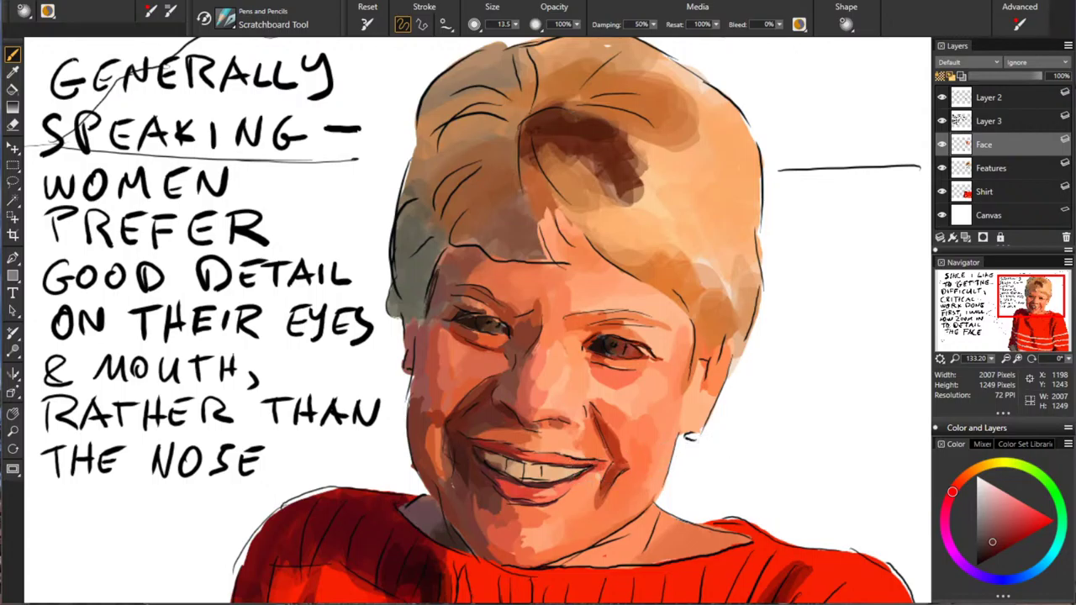
# Step: Redden the shadow-side part of the lower lip with a sampled lip colour
pyautogui.keyDown('alt'); pyautogui.click(624, 378); pyautogui.keyUp('alt')
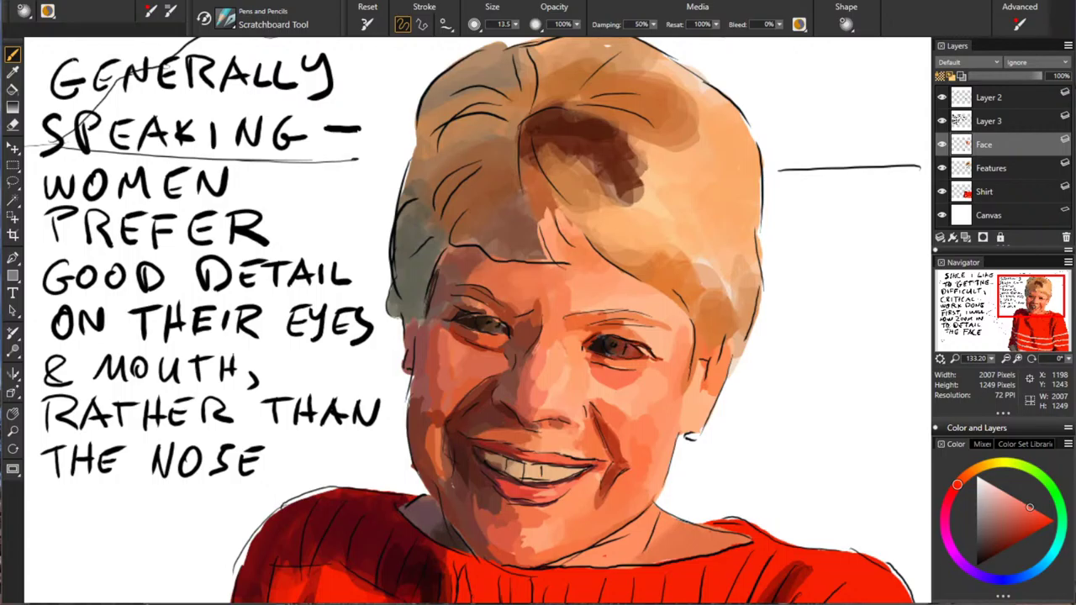
pyautogui.keyDown('alt'); pyautogui.click(523, 489); pyautogui.keyUp('alt')
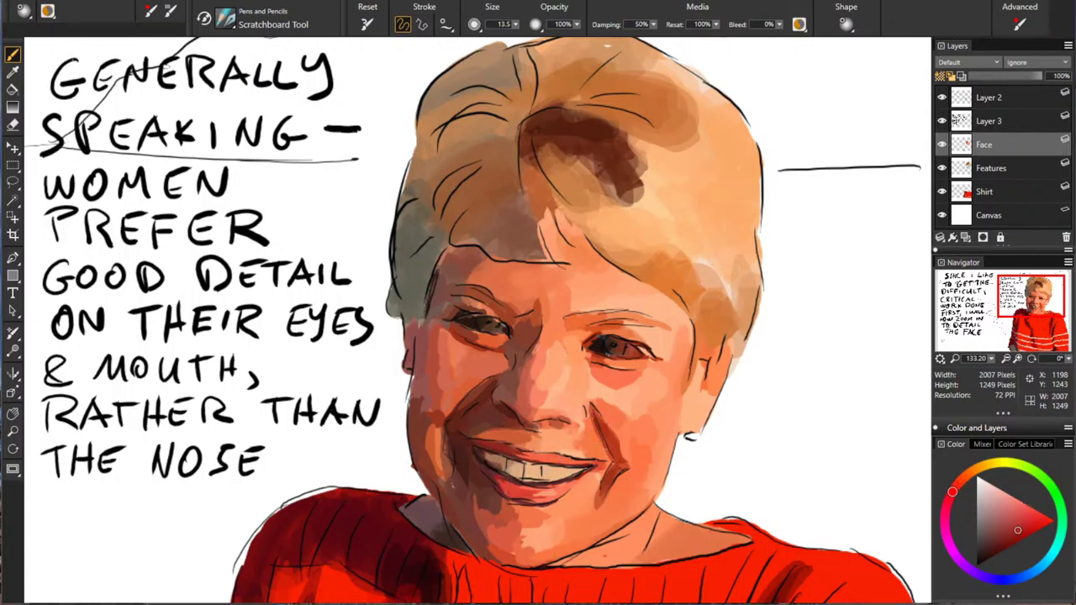
pyautogui.moveTo(502, 488); pyautogui.dragTo(521, 495)
# Step: Switch to the Features layer and darken the shadow-side eye's iris with sampled dark brown eye tones
pyautogui.click(991, 172)
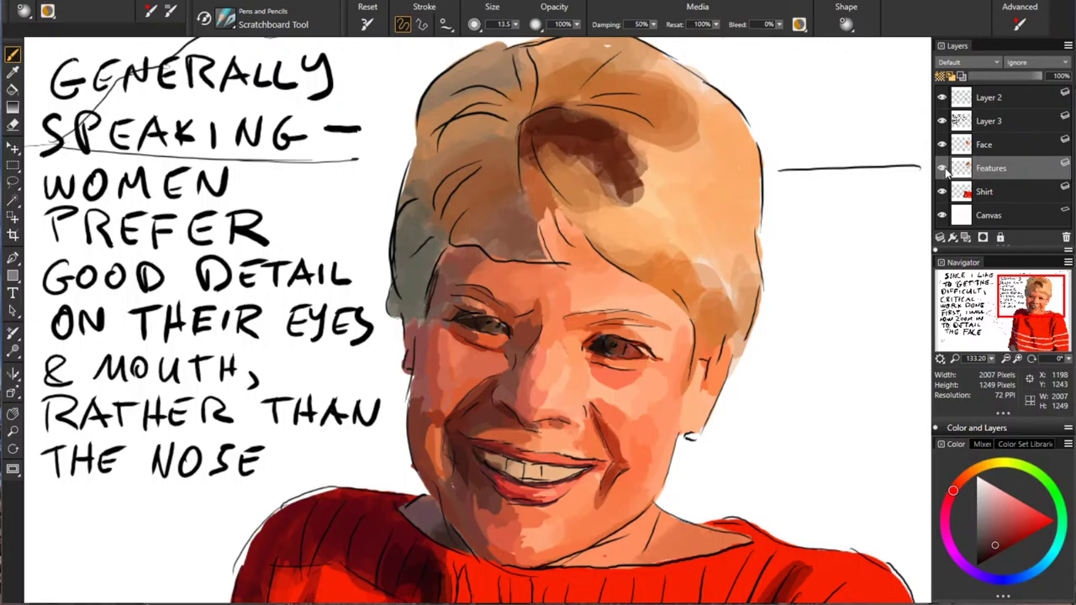
pyautogui.click(943, 170)
pyautogui.click(943, 170)
pyautogui.keyDown('alt'); pyautogui.click(598, 340); pyautogui.keyUp('alt')
pyautogui.moveTo(485, 322); pyautogui.dragTo(484, 324)
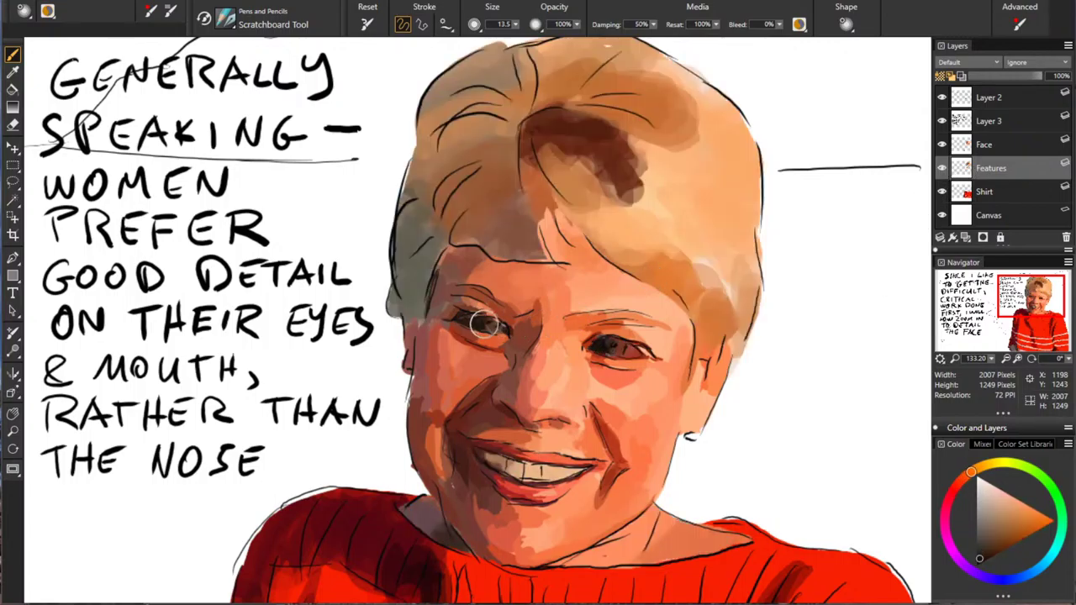
pyautogui.keyDown('alt'); pyautogui.click(487, 325); pyautogui.keyUp('alt')
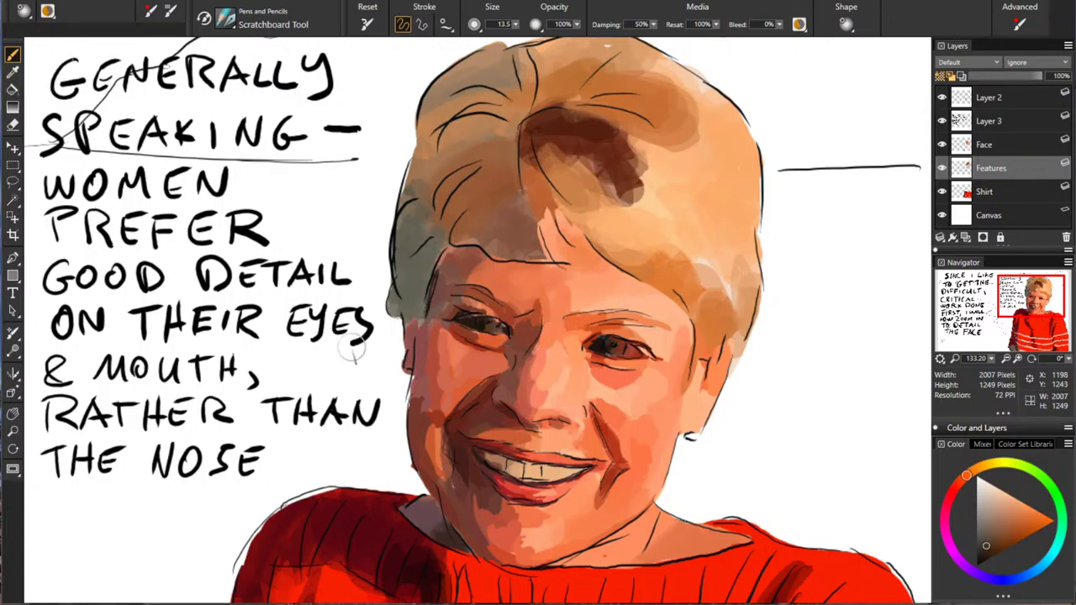
pyautogui.keyDown('alt'); pyautogui.click(614, 345); pyautogui.keyUp('alt')
pyautogui.moveTo(484, 324); pyautogui.dragTo(486, 327)
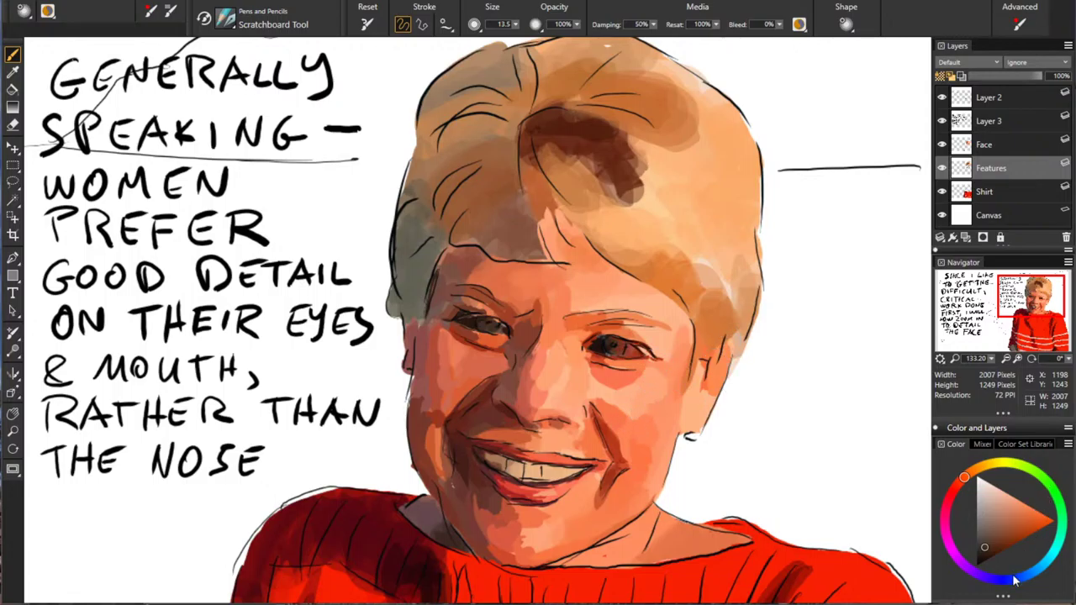
# Step: Tint the irises of both eyes with a dark blue
pyautogui.click(1048, 560)
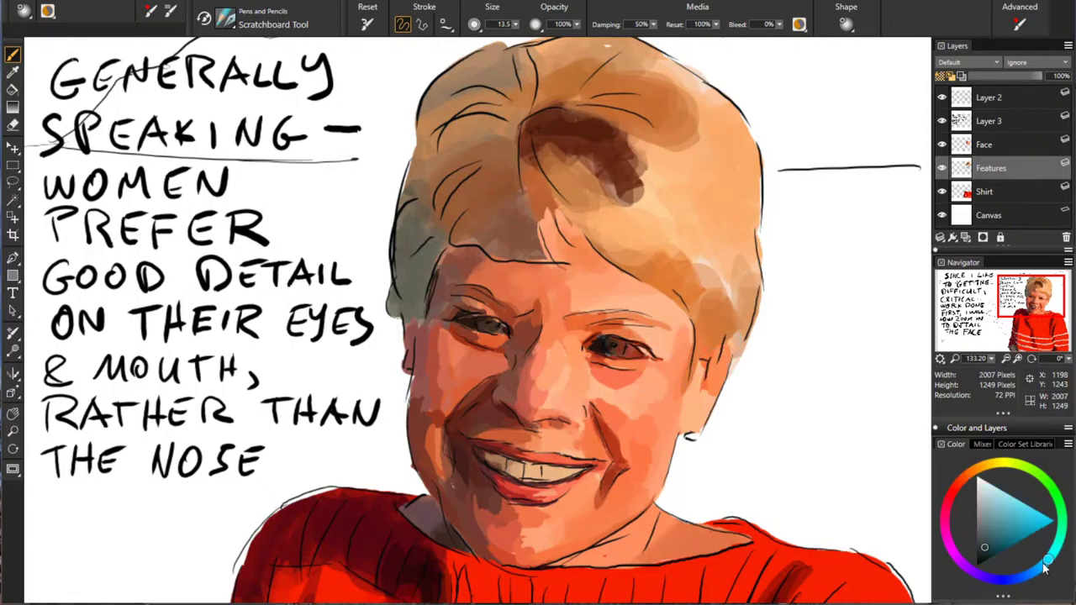
pyautogui.click(1025, 582)
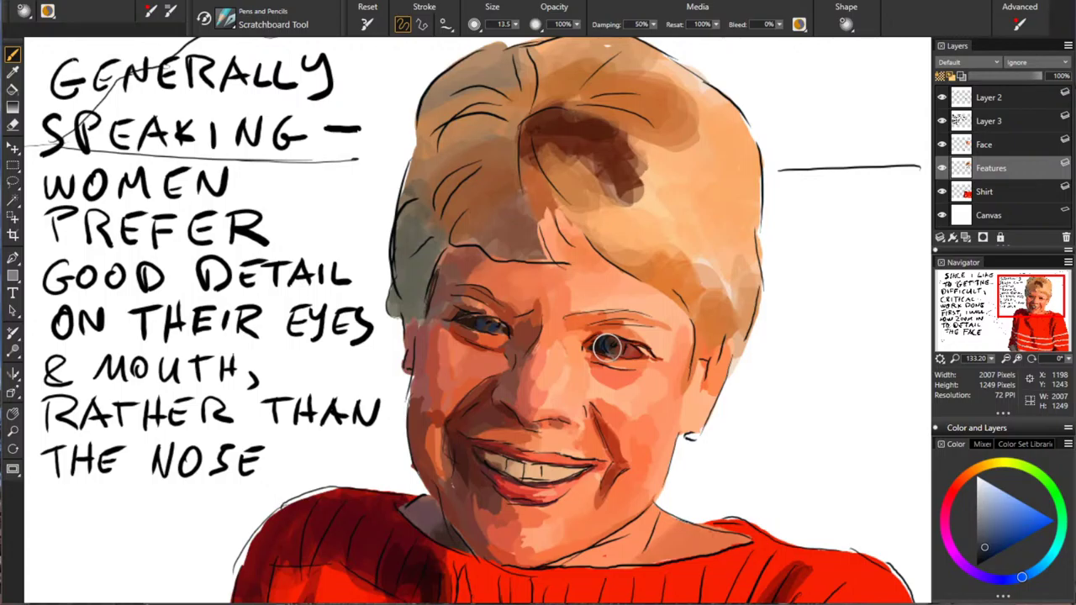
pyautogui.moveTo(616, 349); pyautogui.dragTo(618, 352)
# Step: Tone the whites of both eyes with muted orange-browns and deepen the pupils and lash lines with near-black
pyautogui.click(968, 475)
pyautogui.click(1000, 534)
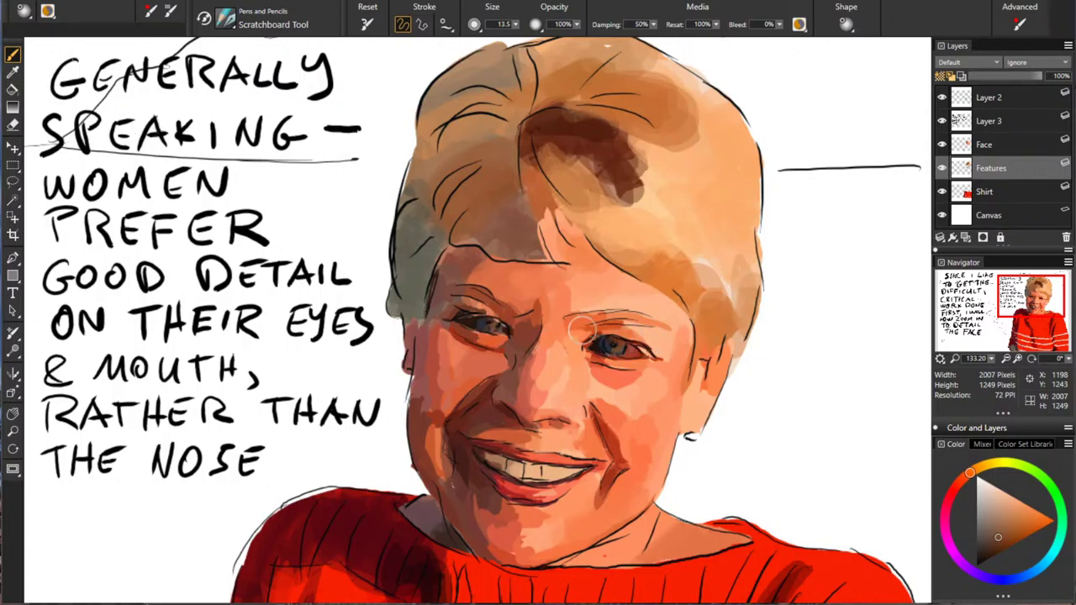
pyautogui.keyDown('alt'); pyautogui.click(504, 198); pyautogui.keyUp('alt')
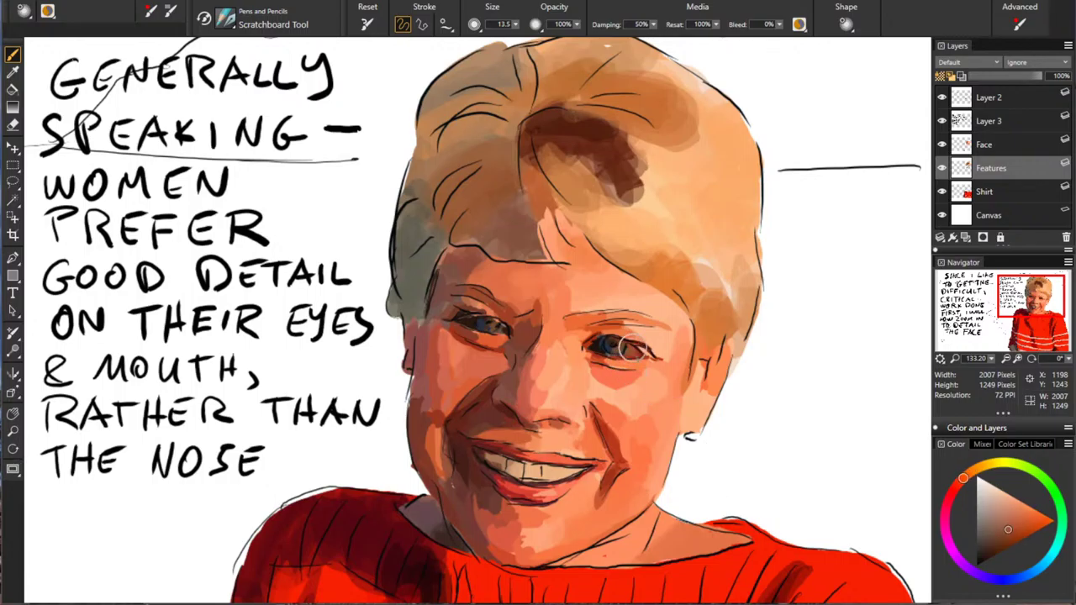
pyautogui.click(1002, 517)
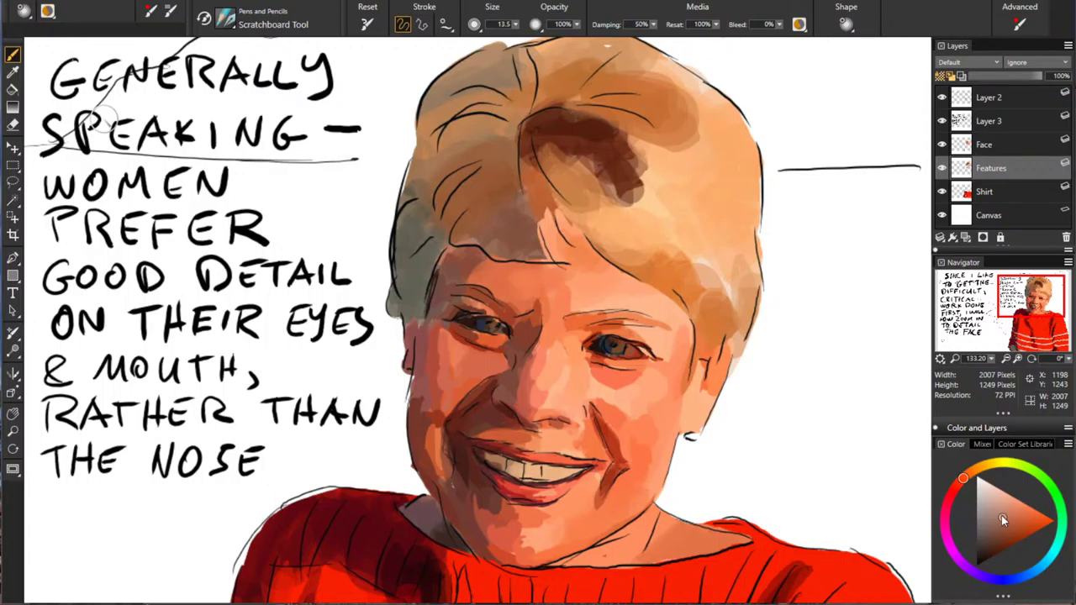
pyautogui.click(624, 349)
pyautogui.click(988, 528)
pyautogui.click(496, 323)
pyautogui.keyDown('alt'); pyautogui.click(535, 316); pyautogui.keyUp('alt')
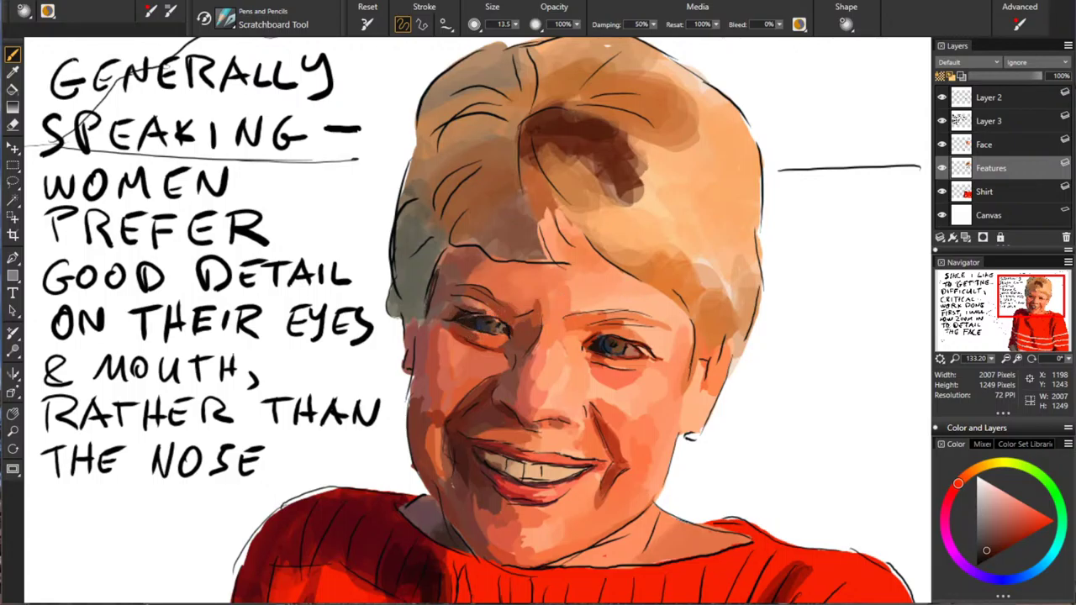
pyautogui.moveTo(987, 551); pyautogui.dragTo(979, 561)
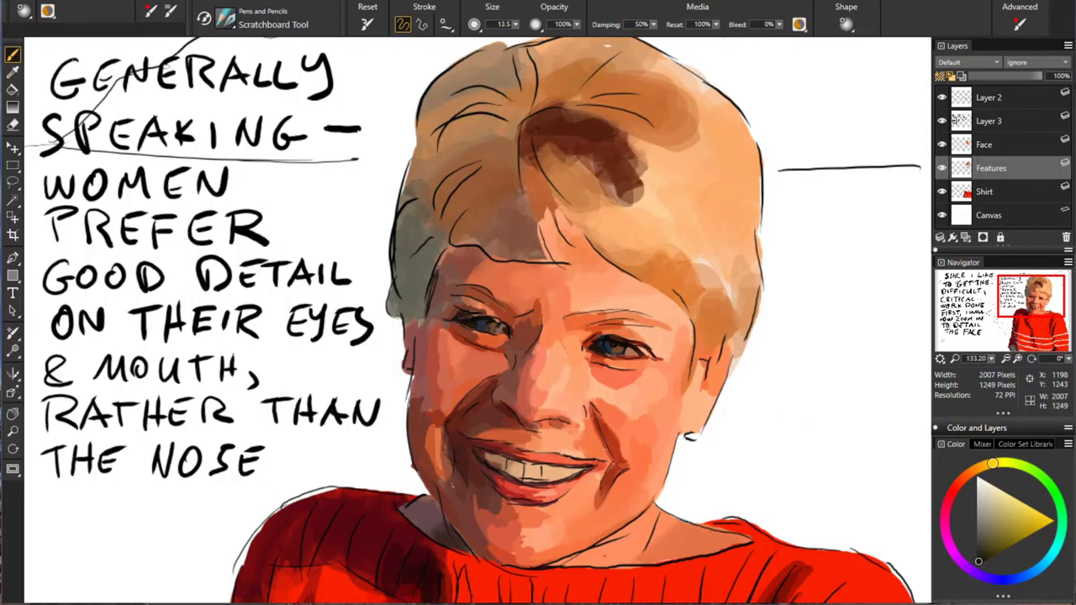
# Step: Shade the shadow-side teeth with a sampled dark red-brown and a muted tooth tone
pyautogui.keyDown('alt'); pyautogui.click(506, 331); pyautogui.keyUp('alt')
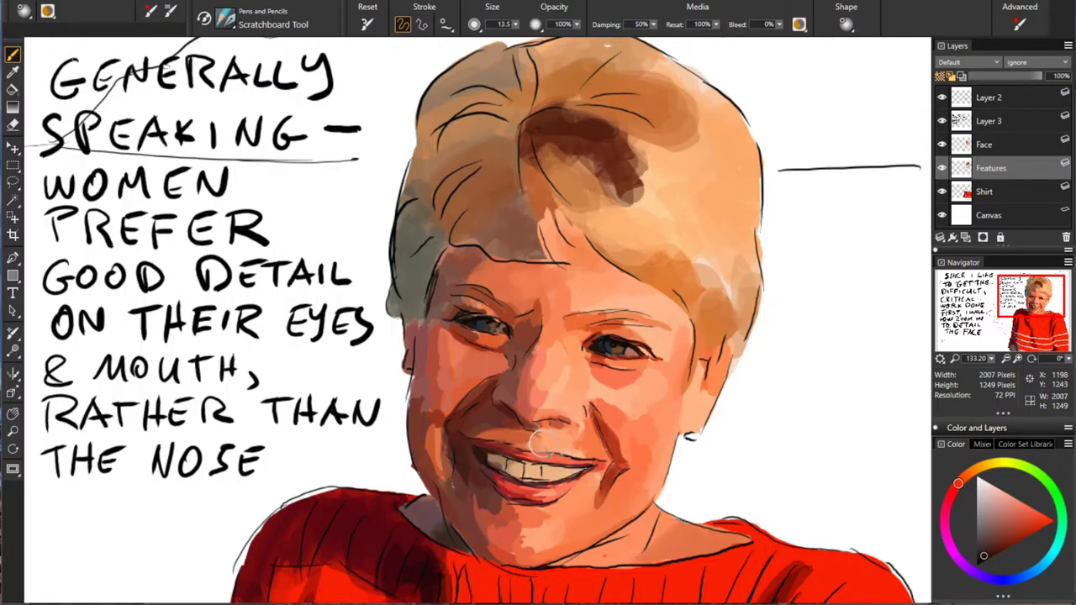
pyautogui.moveTo(485, 462); pyautogui.dragTo(512, 477)
pyautogui.moveTo(488, 463); pyautogui.dragTo(510, 479)
pyautogui.keyDown('alt'); pyautogui.click(498, 468); pyautogui.keyUp('alt')
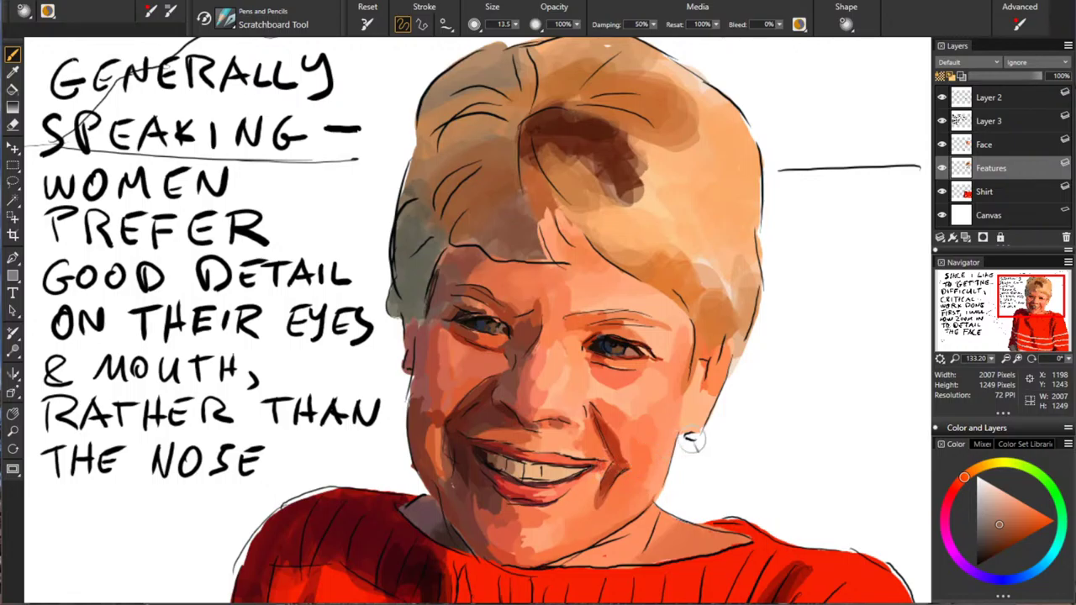
# Step: Touch up the light-side corner of the mouth with a sampled lip red
pyautogui.keyDown('alt'); pyautogui.click(743, 333); pyautogui.keyUp('alt')
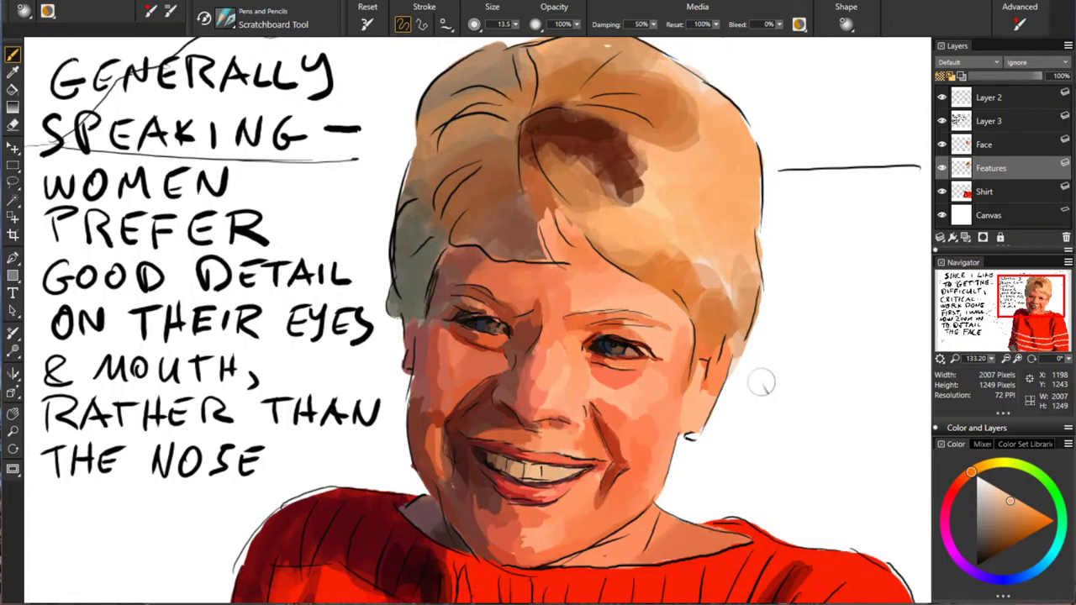
pyautogui.keyDown('alt'); pyautogui.click(431, 515); pyautogui.keyUp('alt')
pyautogui.keyDown('alt'); pyautogui.click(580, 476); pyautogui.keyUp('alt')
pyautogui.moveTo(610, 477); pyautogui.dragTo(594, 470)
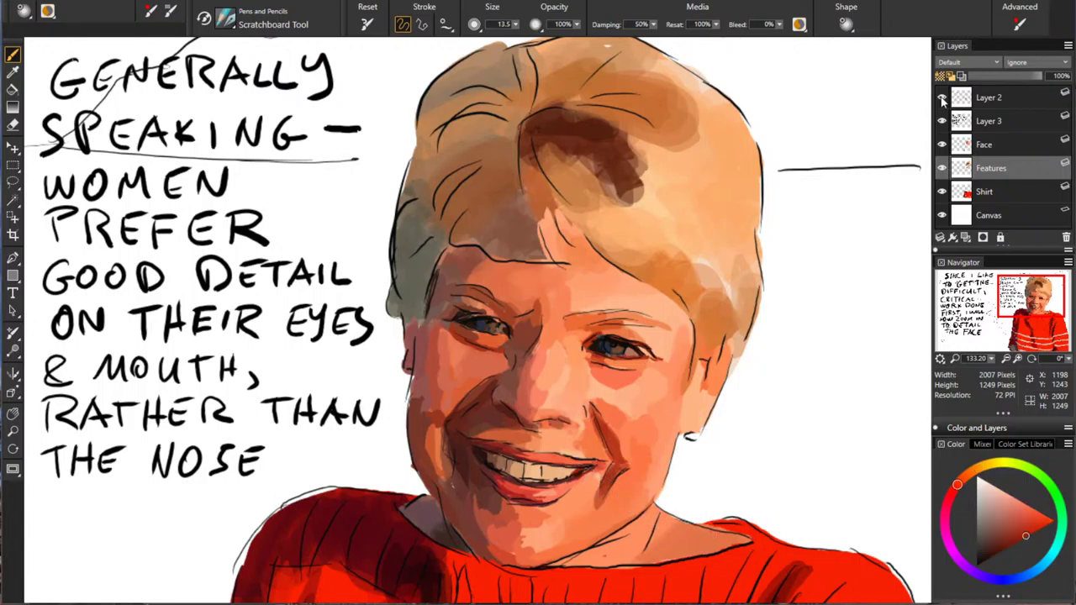
# Step: Hide the line-sketch layer, Layer 2, and delete Layer 3 with the old handwritten note
pyautogui.click(942, 97)
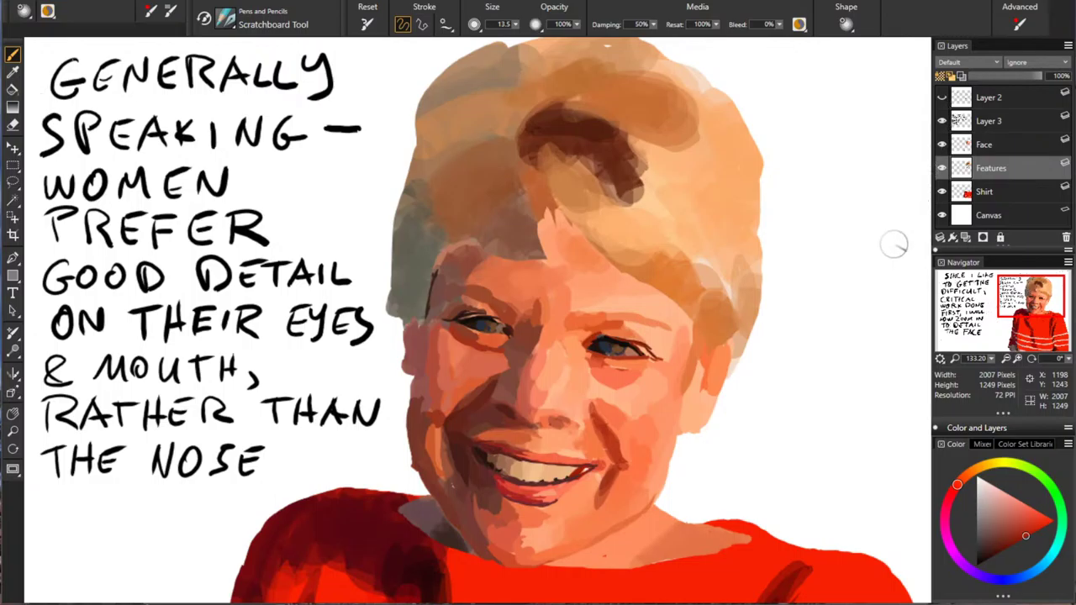
pyautogui.click(998, 121)
pyautogui.click(942, 121)
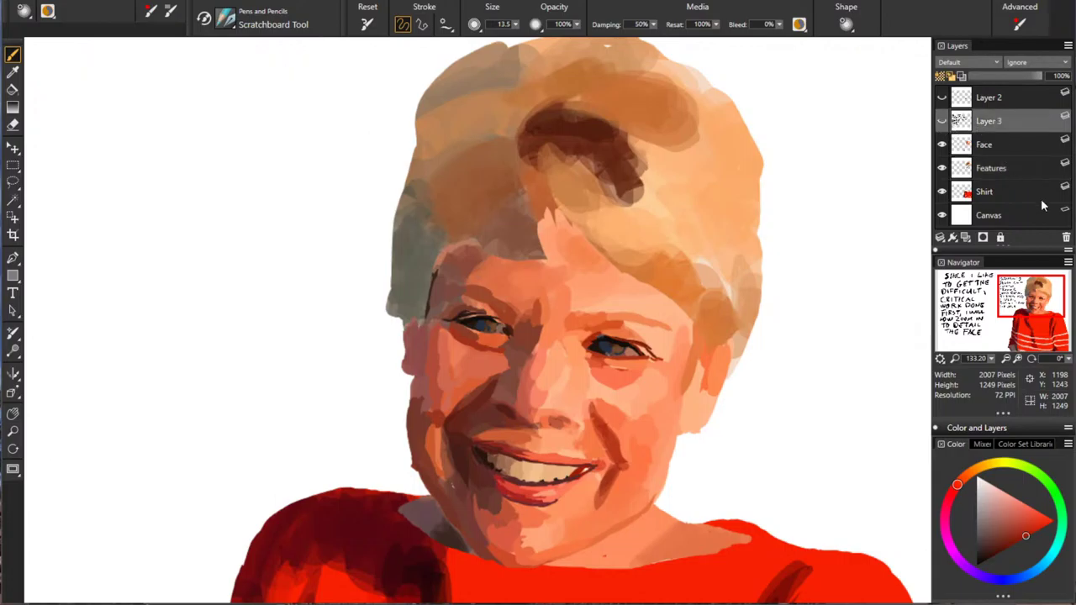
pyautogui.click(1066, 238)
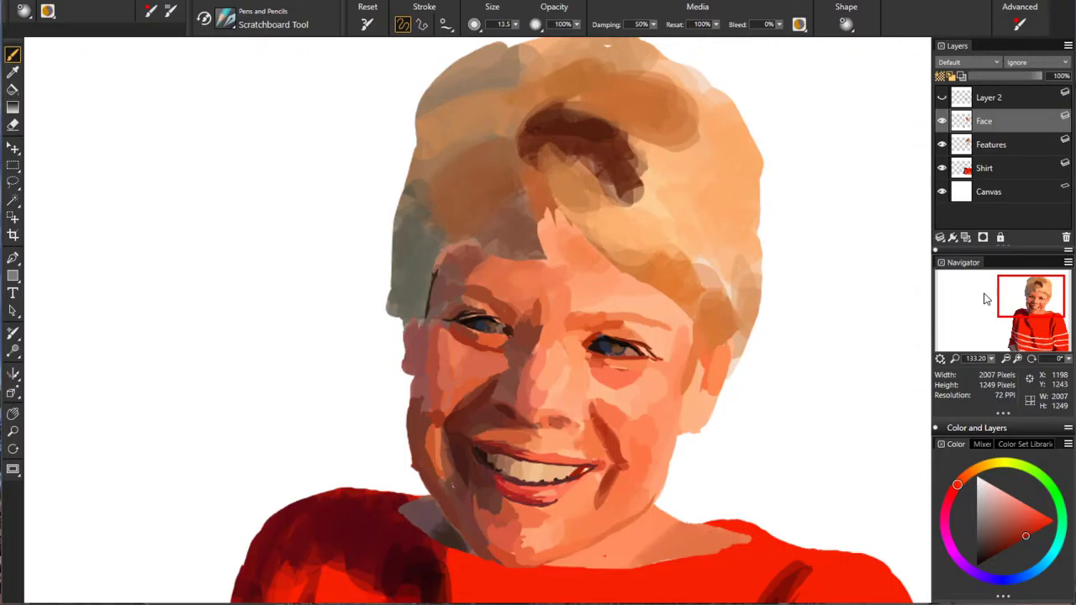
# Step: Add a new layer and handwrite in black beside the portrait: "TAKE AWAY THE REFERENCE SKETCH IN THIS EARLY STAGE & THINGS LOOK ROUGH"
pyautogui.click(967, 238)
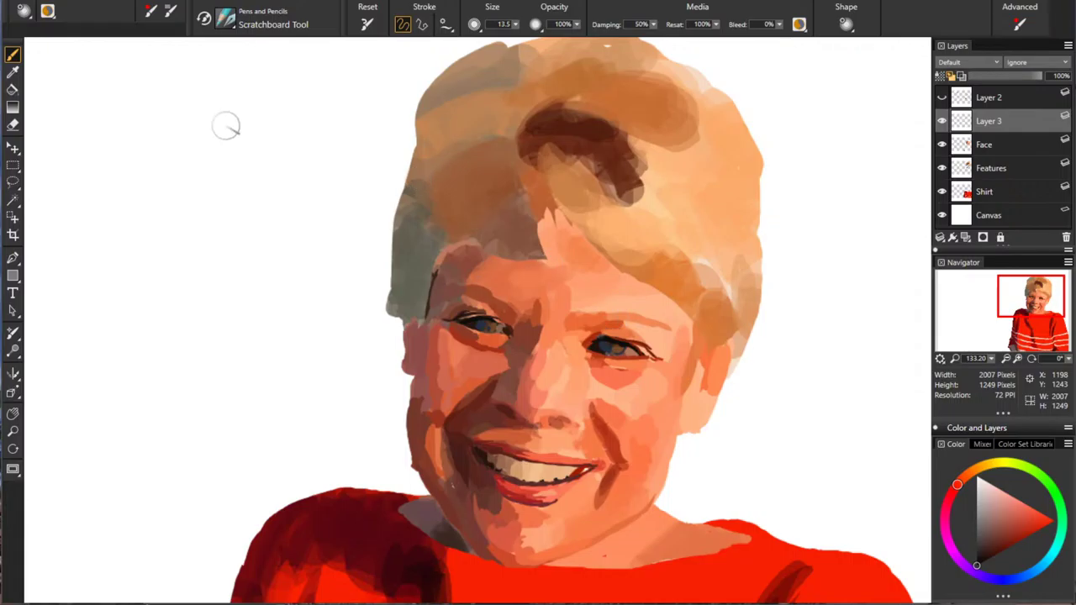
pyautogui.moveTo(73, 63)
pyautogui.mouseDown()
pyautogui.moveTo(70, 84)
pyautogui.moveTo(87, 59)
pyautogui.moveTo(118, 87)
pyautogui.mouseUp()
pyautogui.moveTo(93, 79); pyautogui.dragTo(158, 84)
pyautogui.moveTo(163, 62)
pyautogui.mouseDown()
pyautogui.moveTo(183, 82)
pyautogui.moveTo(179, 69)
pyautogui.mouseUp()
pyautogui.moveTo(163, 63)
pyautogui.mouseDown()
pyautogui.moveTo(180, 58)
pyautogui.moveTo(225, 89)
pyautogui.mouseUp()
pyautogui.moveTo(243, 55)
pyautogui.mouseDown()
pyautogui.moveTo(255, 85)
pyautogui.moveTo(260, 73)
pyautogui.moveTo(334, 74)
pyautogui.mouseUp()
pyautogui.moveTo(344, 54)
pyautogui.mouseDown()
pyautogui.moveTo(359, 74)
pyautogui.moveTo(350, 99)
pyautogui.mouseUp()
pyautogui.moveTo(54, 114)
pyautogui.mouseDown()
pyautogui.moveTo(54, 142)
pyautogui.moveTo(72, 114)
pyautogui.moveTo(101, 139)
pyautogui.mouseUp()
pyautogui.moveTo(101, 113); pyautogui.dragTo(116, 113)
pyautogui.moveTo(102, 126)
pyautogui.mouseDown()
pyautogui.moveTo(122, 108)
pyautogui.moveTo(153, 145)
pyautogui.mouseUp()
pyautogui.moveTo(151, 106)
pyautogui.mouseDown()
pyautogui.moveTo(176, 118)
pyautogui.moveTo(178, 147)
pyautogui.mouseUp()
pyautogui.moveTo(188, 122)
pyautogui.mouseDown()
pyautogui.moveTo(201, 139)
pyautogui.moveTo(200, 128)
pyautogui.mouseUp()
pyautogui.moveTo(187, 116)
pyautogui.mouseDown()
pyautogui.moveTo(246, 116)
pyautogui.moveTo(248, 143)
pyautogui.moveTo(263, 122)
pyautogui.moveTo(292, 144)
pyautogui.mouseUp()
pyautogui.moveTo(304, 114)
pyautogui.mouseDown()
pyautogui.moveTo(303, 143)
pyautogui.moveTo(325, 113)
pyautogui.mouseUp()
pyautogui.moveTo(304, 128); pyautogui.dragTo(320, 127)
pyautogui.moveTo(303, 142); pyautogui.dragTo(328, 144)
pyautogui.moveTo(329, 118); pyautogui.dragTo(343, 145)
pyautogui.moveTo(343, 143)
pyautogui.mouseDown()
pyautogui.moveTo(344, 118)
pyautogui.moveTo(375, 146)
pyautogui.mouseUp()
pyautogui.moveTo(375, 118)
pyautogui.mouseDown()
pyautogui.moveTo(395, 116)
pyautogui.moveTo(390, 130)
pyautogui.mouseUp()
pyautogui.moveTo(375, 145); pyautogui.dragTo(397, 144)
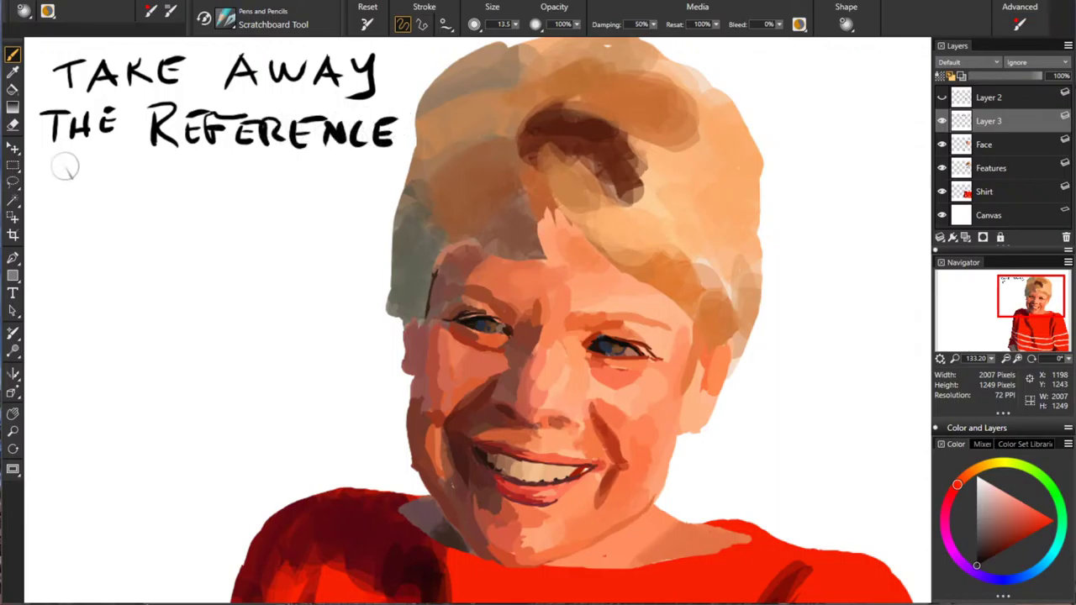
pyautogui.moveTo(71, 161)
pyautogui.mouseDown()
pyautogui.moveTo(52, 188)
pyautogui.moveTo(113, 168)
pyautogui.moveTo(140, 190)
pyautogui.mouseUp()
pyautogui.moveTo(122, 163); pyautogui.dragTo(156, 160)
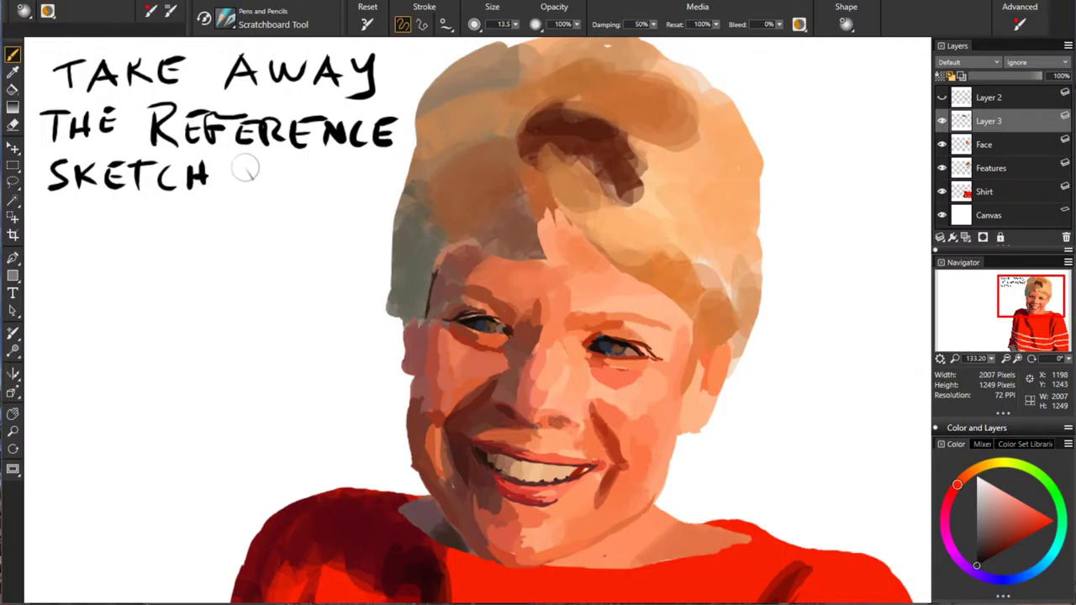
pyautogui.moveTo(245, 162)
pyautogui.mouseDown()
pyautogui.moveTo(246, 188)
pyautogui.moveTo(257, 162)
pyautogui.moveTo(284, 160)
pyautogui.mouseUp()
pyautogui.moveTo(53, 208)
pyautogui.mouseDown()
pyautogui.moveTo(88, 206)
pyautogui.moveTo(77, 237)
pyautogui.mouseUp()
pyautogui.moveTo(99, 209)
pyautogui.mouseDown()
pyautogui.moveTo(99, 237)
pyautogui.moveTo(99, 221)
pyautogui.mouseUp()
pyautogui.moveTo(112, 208)
pyautogui.mouseDown()
pyautogui.moveTo(111, 237)
pyautogui.moveTo(126, 237)
pyautogui.mouseUp()
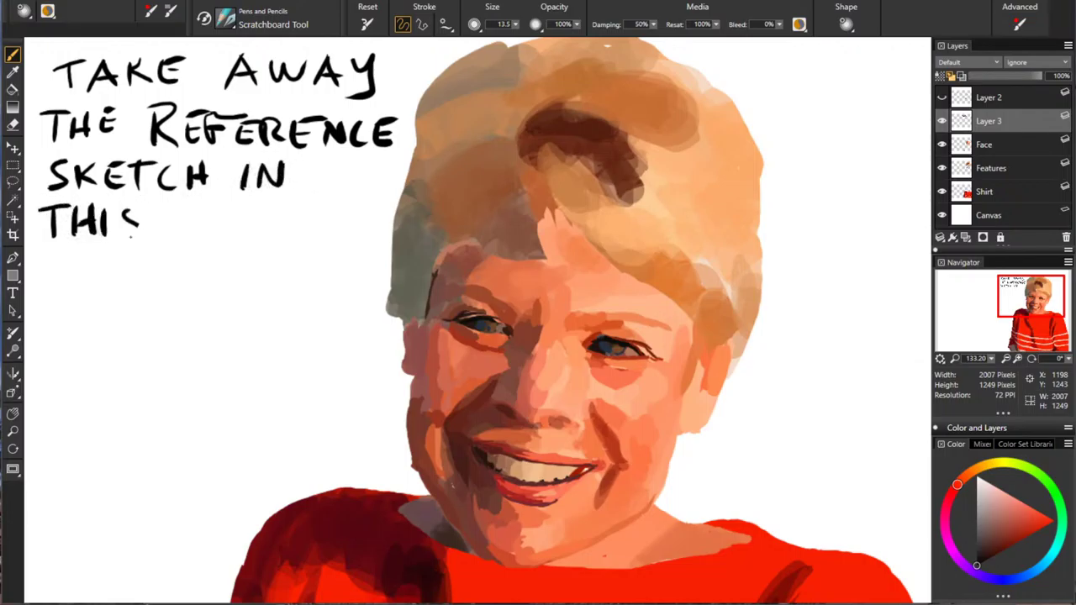
pyautogui.moveTo(177, 212)
pyautogui.mouseDown()
pyautogui.moveTo(178, 234)
pyautogui.moveTo(197, 235)
pyautogui.mouseUp()
pyautogui.moveTo(177, 212); pyautogui.dragTo(196, 210)
pyautogui.moveTo(178, 223)
pyautogui.mouseDown()
pyautogui.moveTo(244, 238)
pyautogui.moveTo(237, 225)
pyautogui.mouseUp()
pyautogui.moveTo(252, 209)
pyautogui.mouseDown()
pyautogui.moveTo(242, 240)
pyautogui.moveTo(286, 239)
pyautogui.mouseUp()
pyautogui.moveTo(291, 209)
pyautogui.mouseDown()
pyautogui.moveTo(291, 239)
pyautogui.moveTo(301, 239)
pyautogui.mouseUp()
pyautogui.moveTo(305, 210)
pyautogui.mouseDown()
pyautogui.moveTo(325, 205)
pyautogui.moveTo(318, 247)
pyautogui.mouseUp()
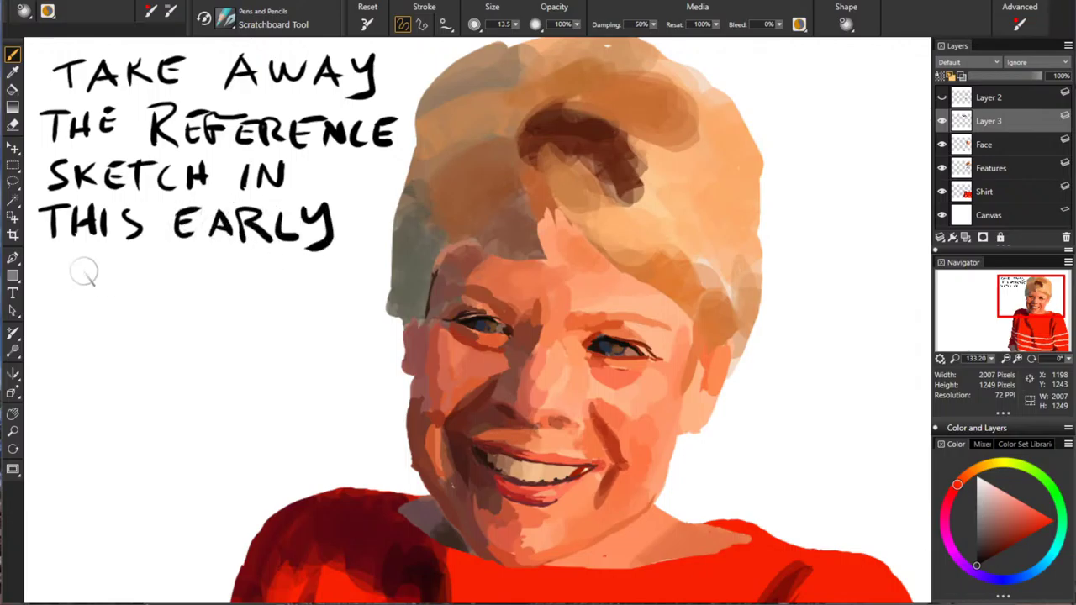
pyautogui.moveTo(95, 266); pyautogui.dragTo(96, 295)
pyautogui.moveTo(83, 262)
pyautogui.mouseDown()
pyautogui.moveTo(141, 261)
pyautogui.moveTo(124, 294)
pyautogui.mouseUp()
pyautogui.moveTo(135, 259)
pyautogui.mouseDown()
pyautogui.moveTo(147, 293)
pyautogui.moveTo(223, 279)
pyautogui.mouseUp()
pyautogui.moveTo(204, 264); pyautogui.dragTo(232, 263)
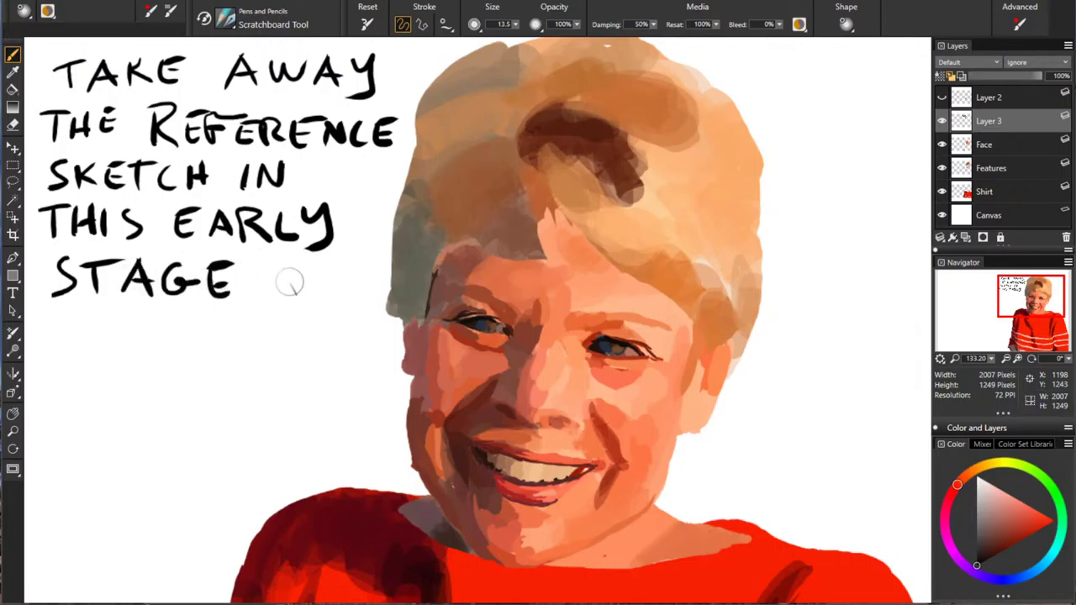
pyautogui.moveTo(296, 269)
pyautogui.mouseDown()
pyautogui.moveTo(278, 281)
pyautogui.moveTo(312, 291)
pyautogui.mouseUp()
pyautogui.moveTo(59, 314); pyautogui.dragTo(57, 350)
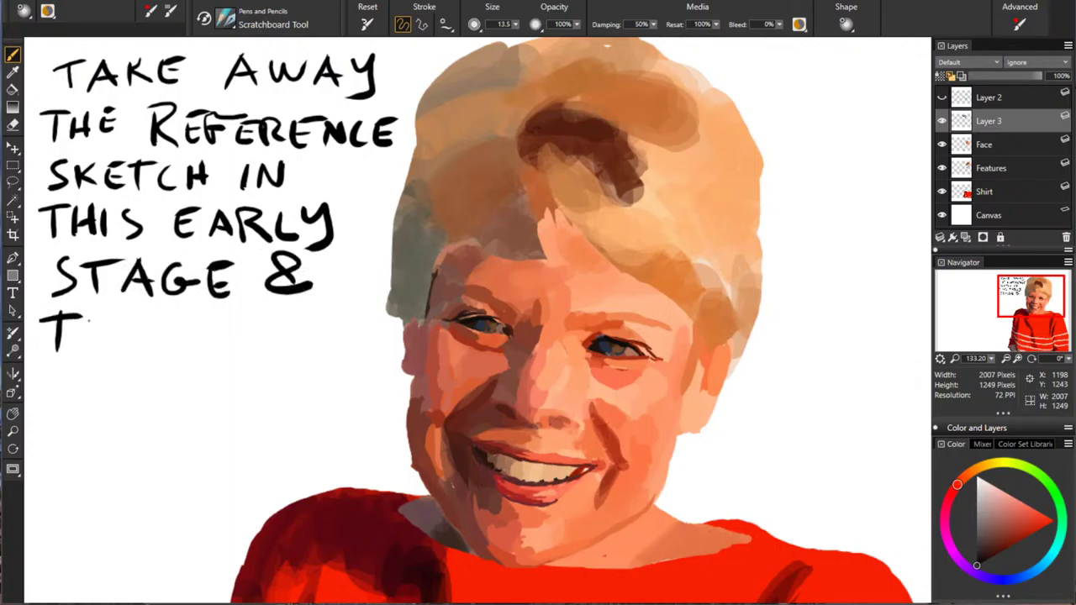
pyautogui.moveTo(84, 315); pyautogui.dragTo(83, 350)
pyautogui.moveTo(110, 312)
pyautogui.mouseDown()
pyautogui.moveTo(82, 332)
pyautogui.moveTo(110, 332)
pyautogui.mouseUp()
pyautogui.moveTo(126, 314)
pyautogui.mouseDown()
pyautogui.moveTo(124, 344)
pyautogui.moveTo(147, 332)
pyautogui.moveTo(207, 345)
pyautogui.mouseUp()
pyautogui.moveTo(49, 370); pyautogui.dragTo(77, 392)
pyautogui.moveTo(84, 380)
pyautogui.mouseDown()
pyautogui.moveTo(101, 384)
pyautogui.moveTo(87, 399)
pyautogui.mouseUp()
pyautogui.moveTo(126, 377)
pyautogui.mouseDown()
pyautogui.moveTo(117, 395)
pyautogui.moveTo(143, 380)
pyautogui.moveTo(151, 396)
pyautogui.moveTo(158, 384)
pyautogui.mouseUp()
pyautogui.moveTo(160, 384); pyautogui.dragTo(184, 395)
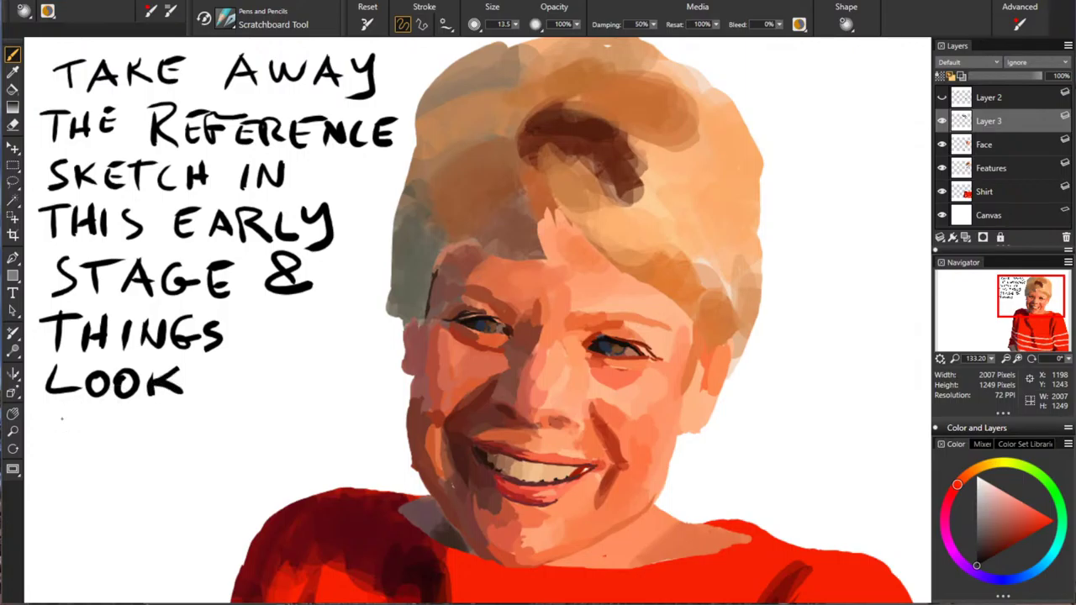
pyautogui.moveTo(61, 419); pyautogui.dragTo(61, 447)
pyautogui.moveTo(62, 415)
pyautogui.mouseDown()
pyautogui.moveTo(66, 432)
pyautogui.moveTo(94, 446)
pyautogui.mouseUp()
pyautogui.moveTo(123, 419)
pyautogui.mouseDown()
pyautogui.moveTo(103, 444)
pyautogui.moveTo(123, 419)
pyautogui.mouseUp()
pyautogui.moveTo(133, 412)
pyautogui.mouseDown()
pyautogui.moveTo(164, 412)
pyautogui.moveTo(199, 446)
pyautogui.moveTo(231, 445)
pyautogui.mouseUp()
pyautogui.moveTo(244, 415)
pyautogui.mouseDown()
pyautogui.moveTo(244, 445)
pyautogui.moveTo(244, 430)
pyautogui.mouseUp()
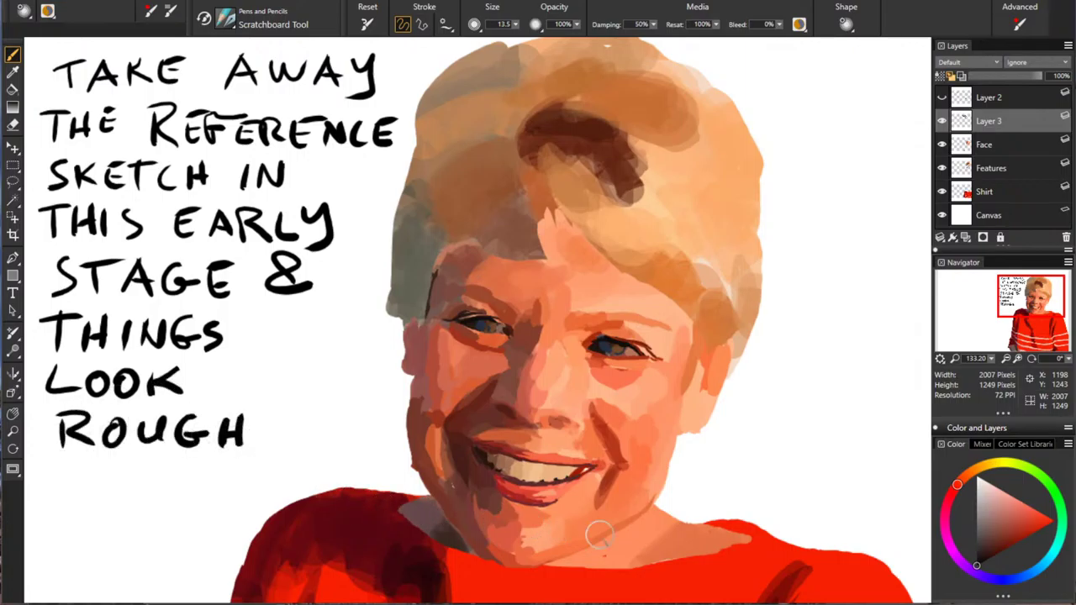
# Step: Blend the skin on the Face layer with the Smear blender across the forehead, between the brows and around the shadow-side eye
pyautogui.click(1000, 148)
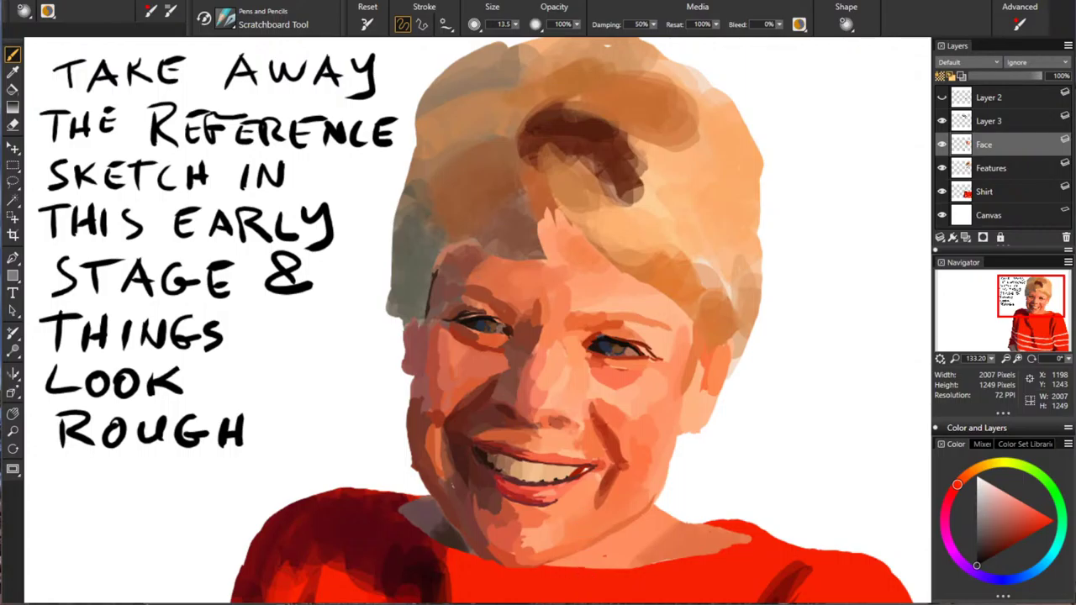
pyautogui.press('/')
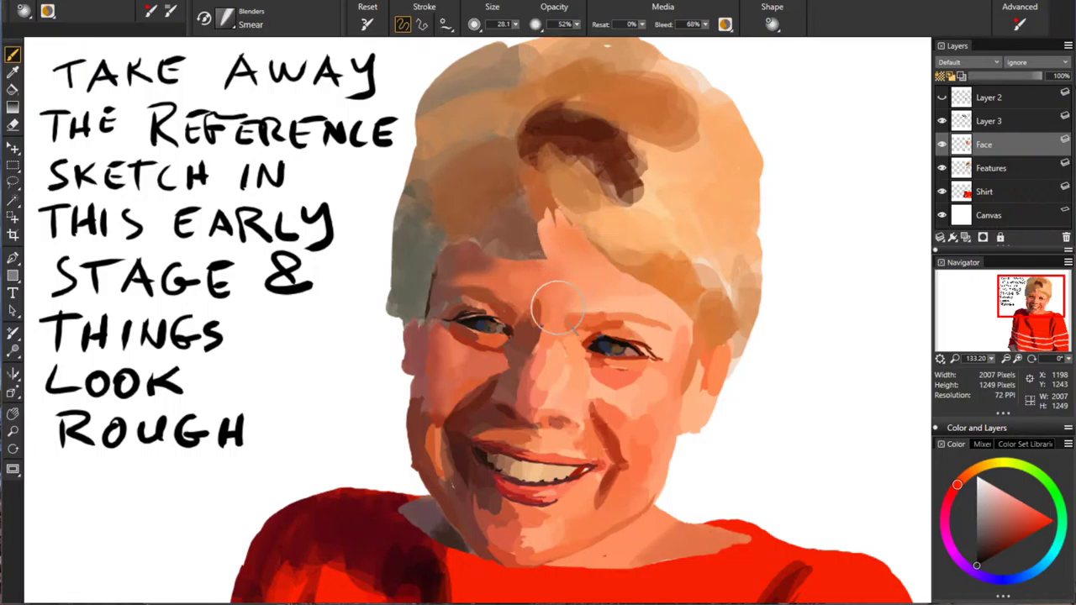
pyautogui.moveTo(543, 306); pyautogui.dragTo(541, 331)
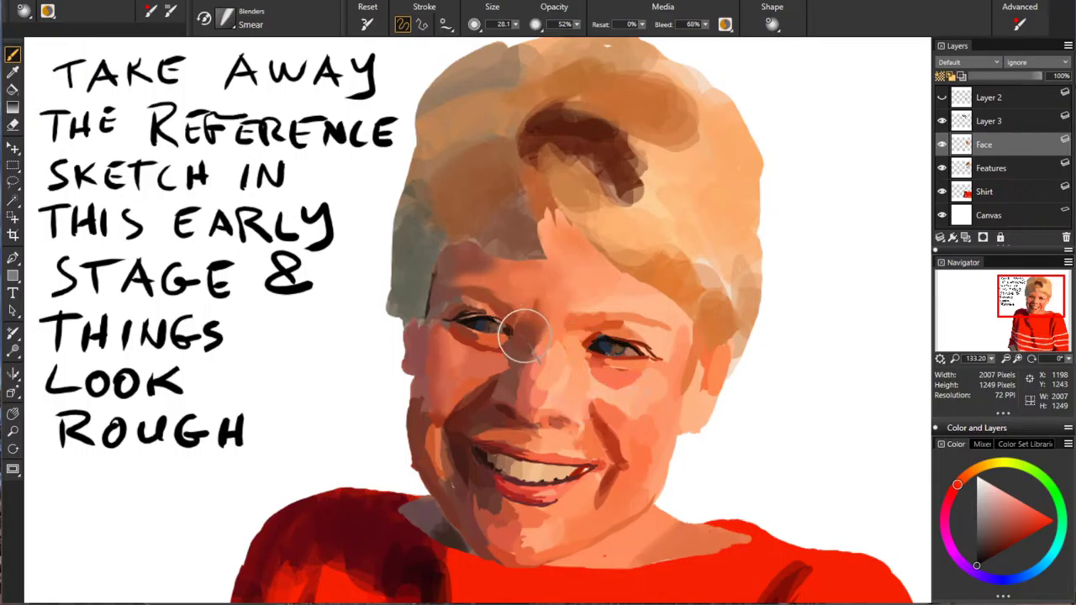
pyautogui.moveTo(480, 338); pyautogui.dragTo(474, 335)
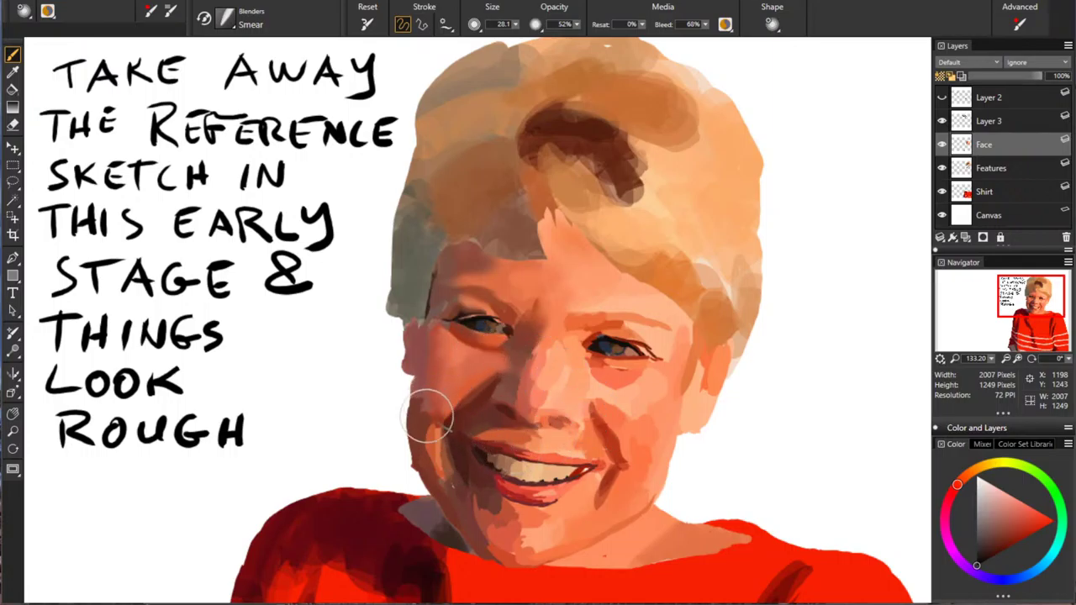
# Step: Smear the rough strokes of the shadow-side cheek and jaw into smooth tones down to the mouth corner
pyautogui.moveTo(421, 408)
pyautogui.mouseDown()
pyautogui.moveTo(427, 360)
pyautogui.moveTo(414, 350)
pyautogui.moveTo(432, 404)
pyautogui.moveTo(432, 367)
pyautogui.moveTo(438, 413)
pyautogui.moveTo(447, 389)
pyautogui.moveTo(436, 446)
pyautogui.moveTo(425, 416)
pyautogui.moveTo(444, 432)
pyautogui.mouseUp()
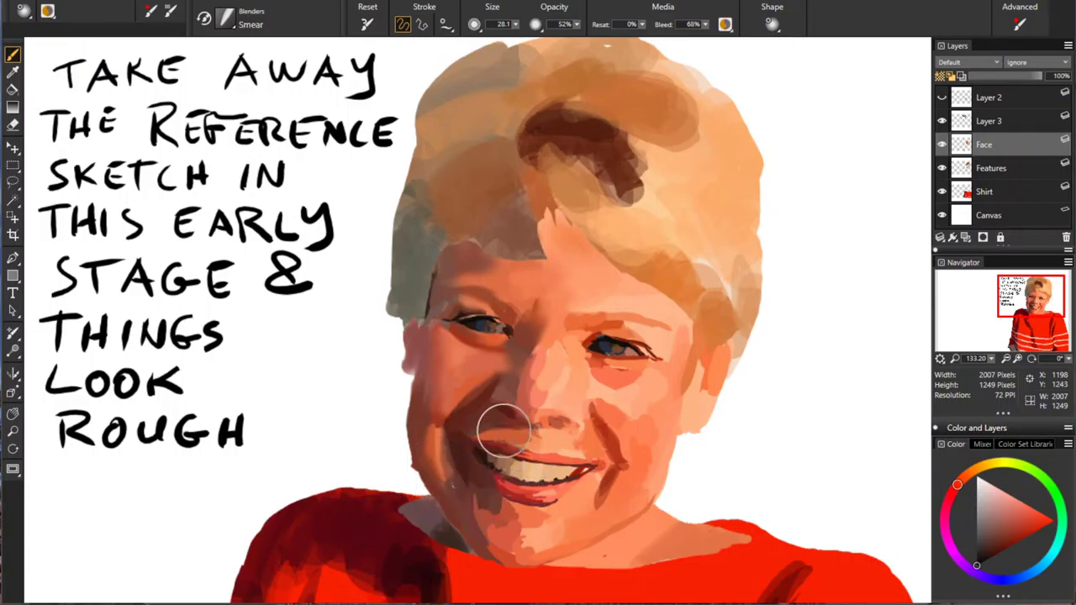
pyautogui.moveTo(428, 437); pyautogui.dragTo(440, 422)
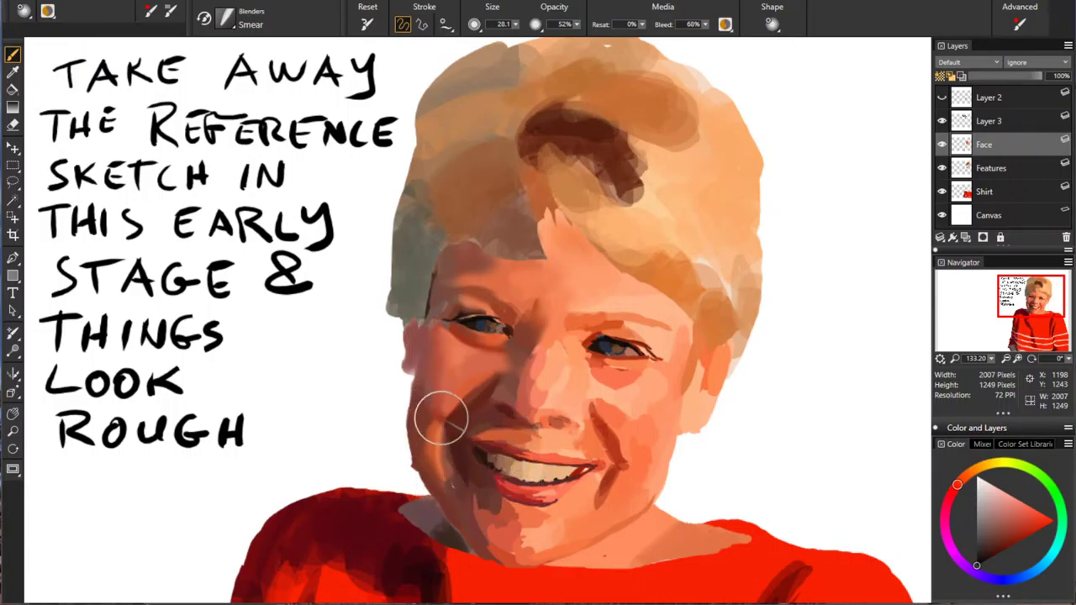
pyautogui.moveTo(421, 461); pyautogui.dragTo(424, 485)
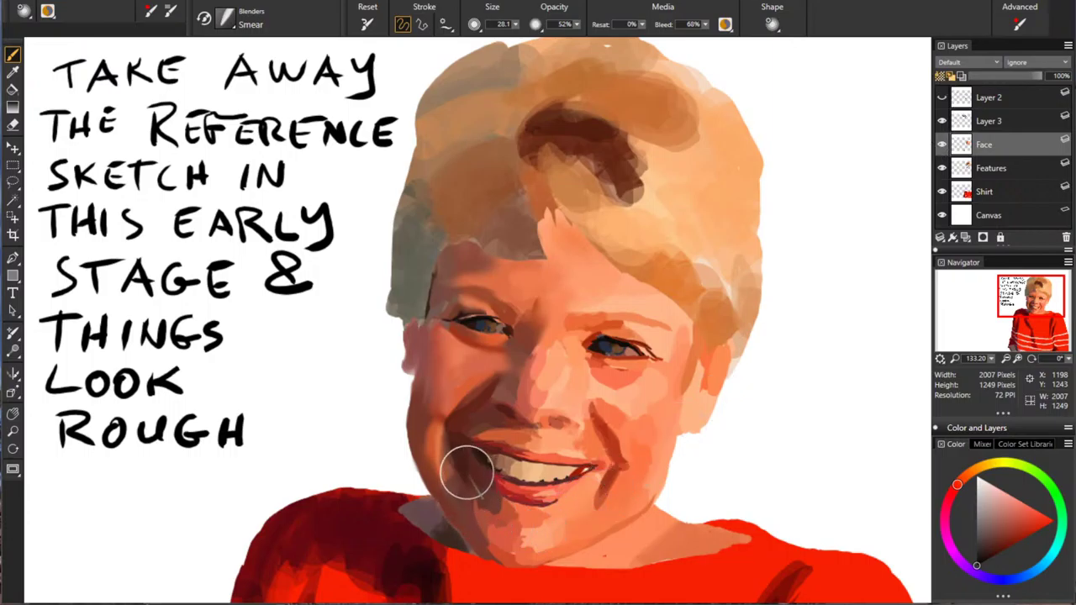
pyautogui.moveTo(468, 475)
pyautogui.mouseDown()
pyautogui.moveTo(463, 529)
pyautogui.moveTo(457, 507)
pyautogui.moveTo(460, 538)
pyautogui.moveTo(493, 565)
pyautogui.moveTo(512, 549)
pyautogui.moveTo(510, 518)
pyautogui.moveTo(512, 531)
pyautogui.moveTo(459, 495)
pyautogui.moveTo(450, 464)
pyautogui.mouseUp()
# Step: Smooth the chin, lower lip and light-side corner of the mouth with the Smear blender
pyautogui.moveTo(513, 517)
pyautogui.mouseDown()
pyautogui.moveTo(619, 576)
pyautogui.moveTo(506, 543)
pyautogui.moveTo(487, 550)
pyautogui.moveTo(467, 507)
pyautogui.moveTo(473, 500)
pyautogui.moveTo(498, 526)
pyautogui.moveTo(486, 525)
pyautogui.moveTo(534, 512)
pyautogui.mouseUp()
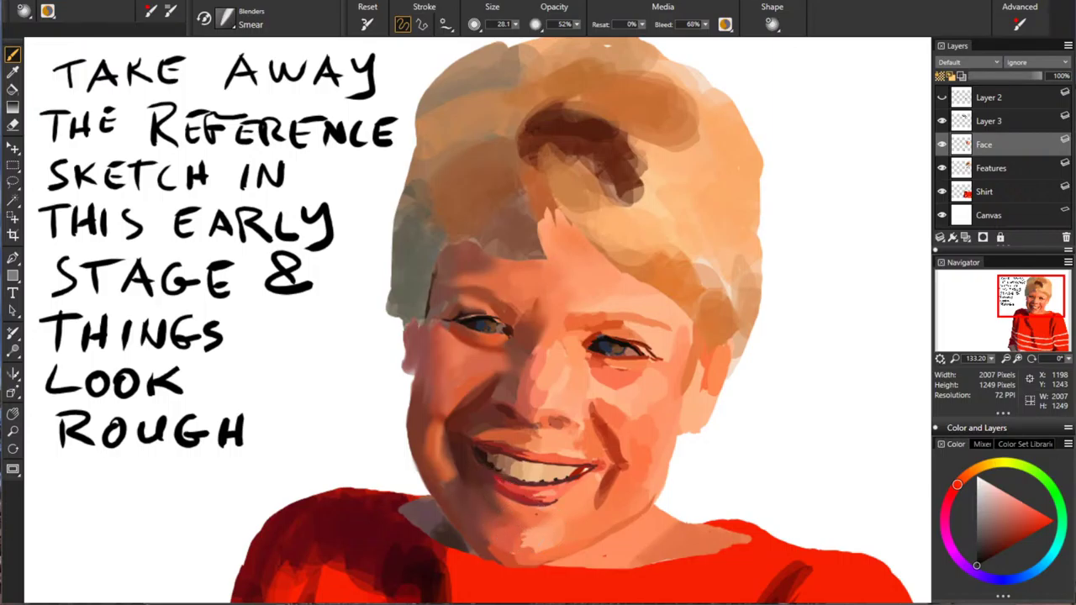
pyautogui.moveTo(550, 484)
pyautogui.mouseDown()
pyautogui.moveTo(534, 504)
pyautogui.moveTo(535, 491)
pyautogui.moveTo(506, 482)
pyautogui.moveTo(523, 488)
pyautogui.moveTo(508, 491)
pyautogui.moveTo(569, 508)
pyautogui.moveTo(528, 492)
pyautogui.mouseUp()
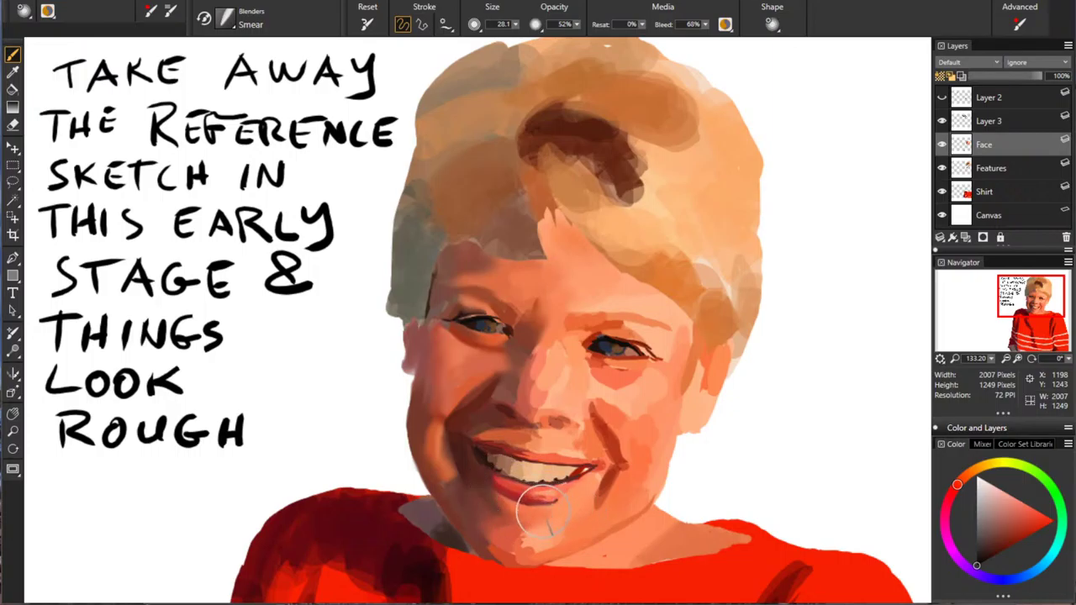
pyautogui.moveTo(543, 509); pyautogui.dragTo(550, 501)
pyautogui.moveTo(587, 468)
pyautogui.mouseDown()
pyautogui.moveTo(599, 471)
pyautogui.moveTo(589, 475)
pyautogui.mouseUp()
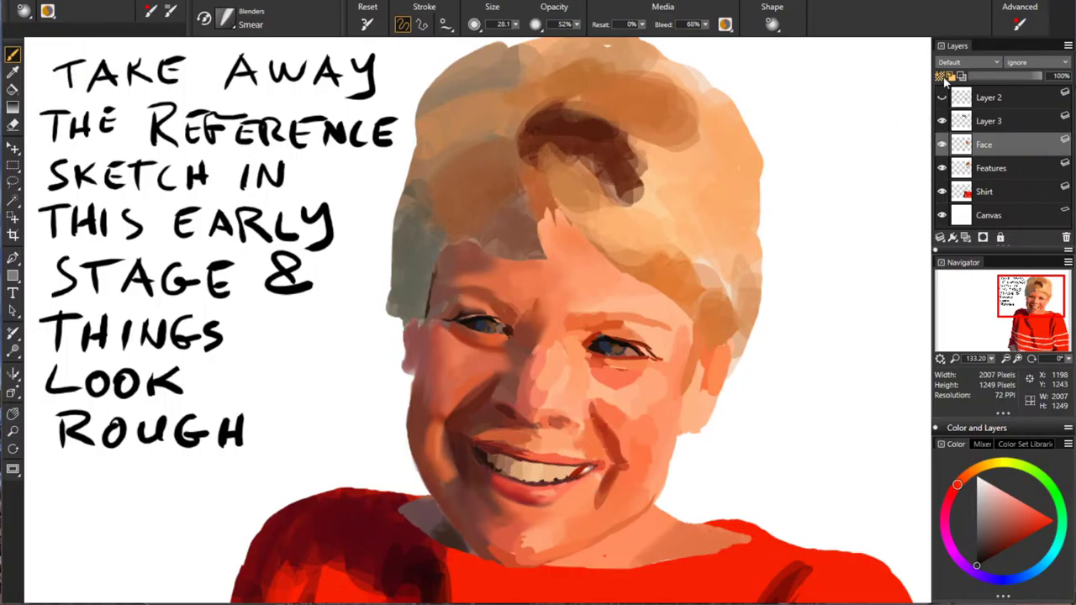
pyautogui.moveTo(589, 468); pyautogui.dragTo(584, 475)
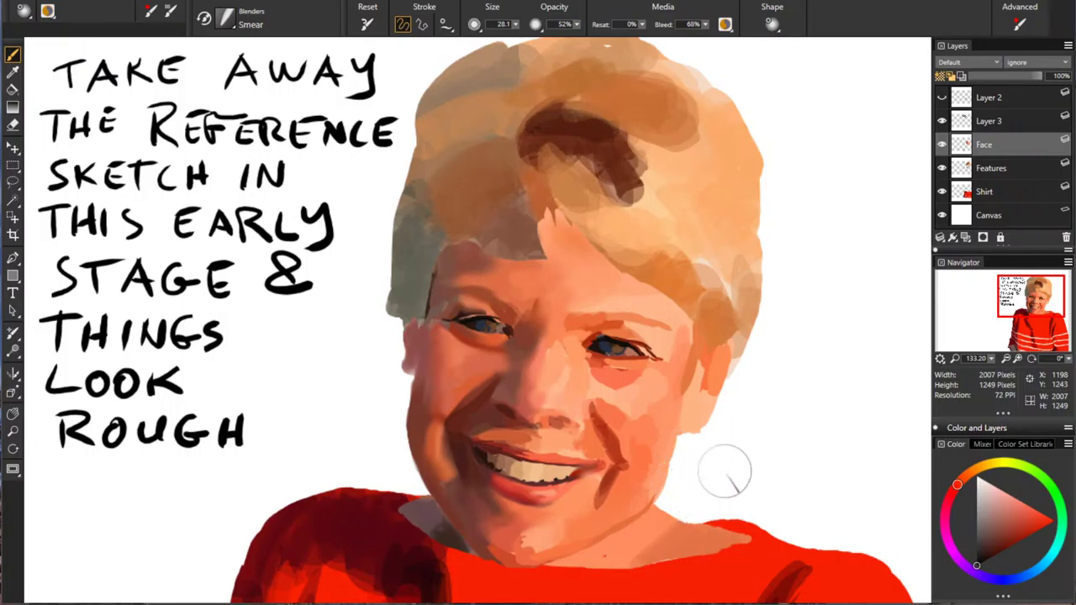
# Step: Delete the layer holding the old handwritten note and add a new blank layer above Face for black Scratchboard Tool lettering
pyautogui.click(1004, 122)
pyautogui.click(943, 121)
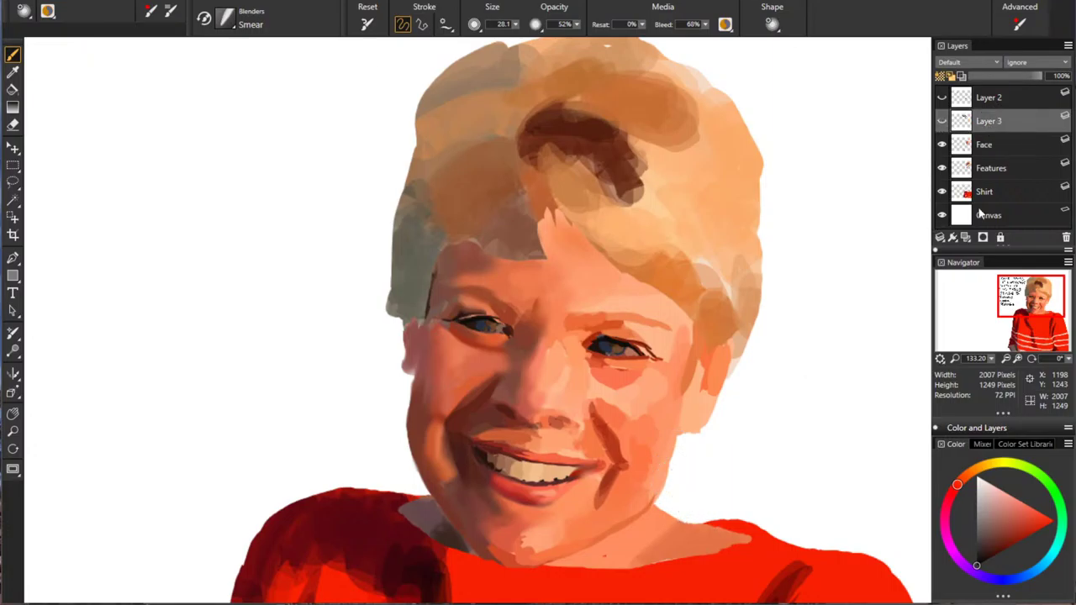
pyautogui.click(1066, 238)
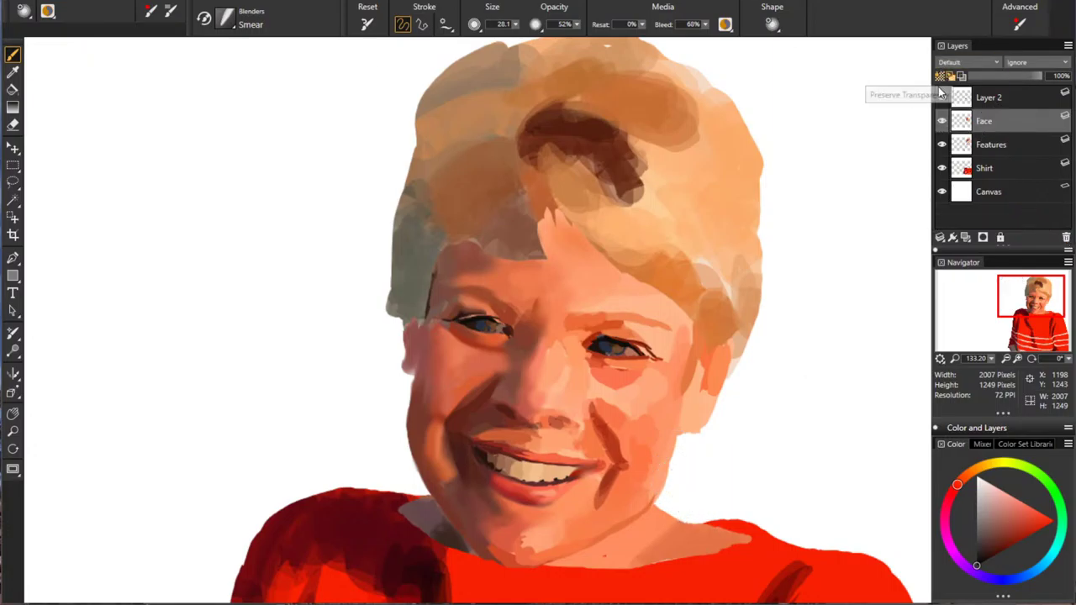
pyautogui.click(967, 239)
pyautogui.click(952, 530)
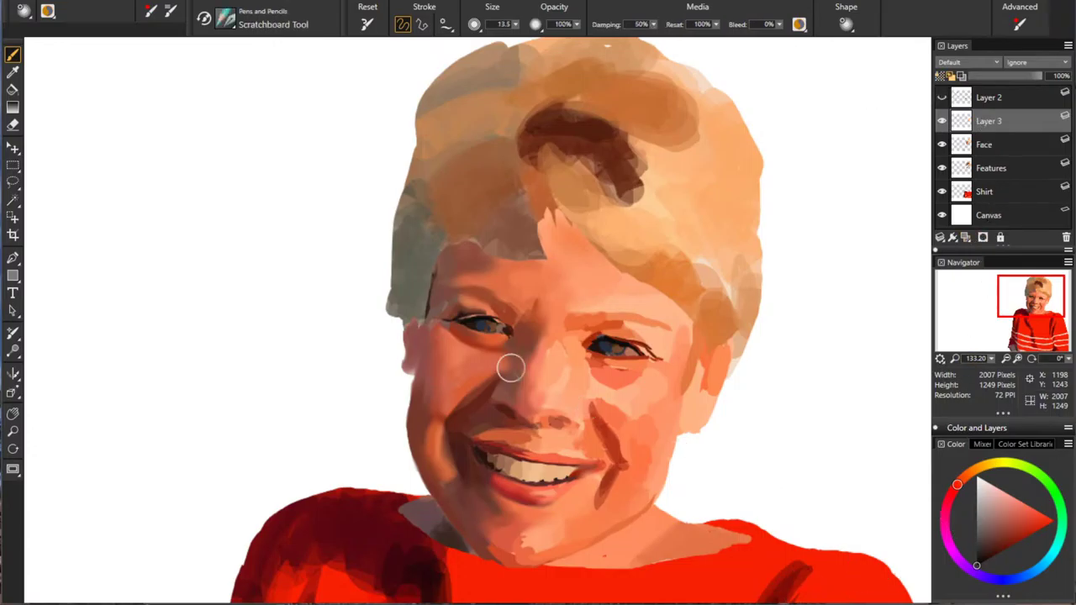
# Step: Handwrite "LOOK AT HOW" in black on the blank canvas area beside the portrait
pyautogui.moveTo(74, 62); pyautogui.dragTo(90, 83)
pyautogui.moveTo(108, 65)
pyautogui.mouseDown()
pyautogui.moveTo(110, 81)
pyautogui.moveTo(107, 66)
pyautogui.mouseUp()
pyautogui.moveTo(128, 61)
pyautogui.mouseDown()
pyautogui.moveTo(127, 84)
pyautogui.moveTo(137, 68)
pyautogui.moveTo(129, 85)
pyautogui.mouseUp()
pyautogui.moveTo(155, 64)
pyautogui.mouseDown()
pyautogui.moveTo(156, 85)
pyautogui.moveTo(178, 84)
pyautogui.mouseUp()
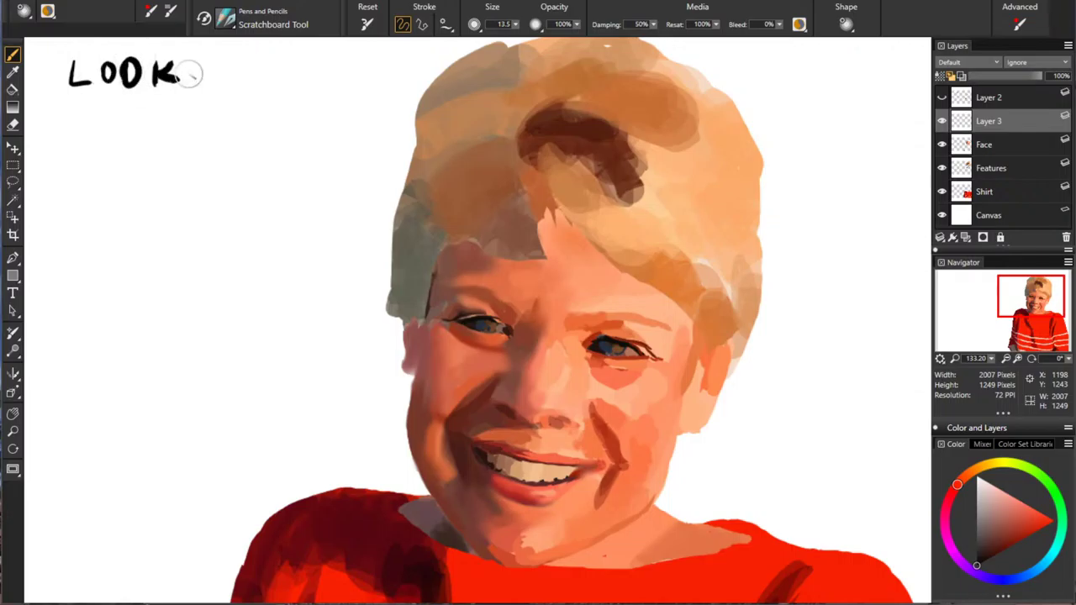
pyautogui.moveTo(240, 52)
pyautogui.mouseDown()
pyautogui.moveTo(221, 86)
pyautogui.moveTo(250, 83)
pyautogui.mouseUp()
pyautogui.moveTo(225, 74); pyautogui.dragTo(291, 53)
pyautogui.moveTo(271, 56); pyautogui.dragTo(268, 84)
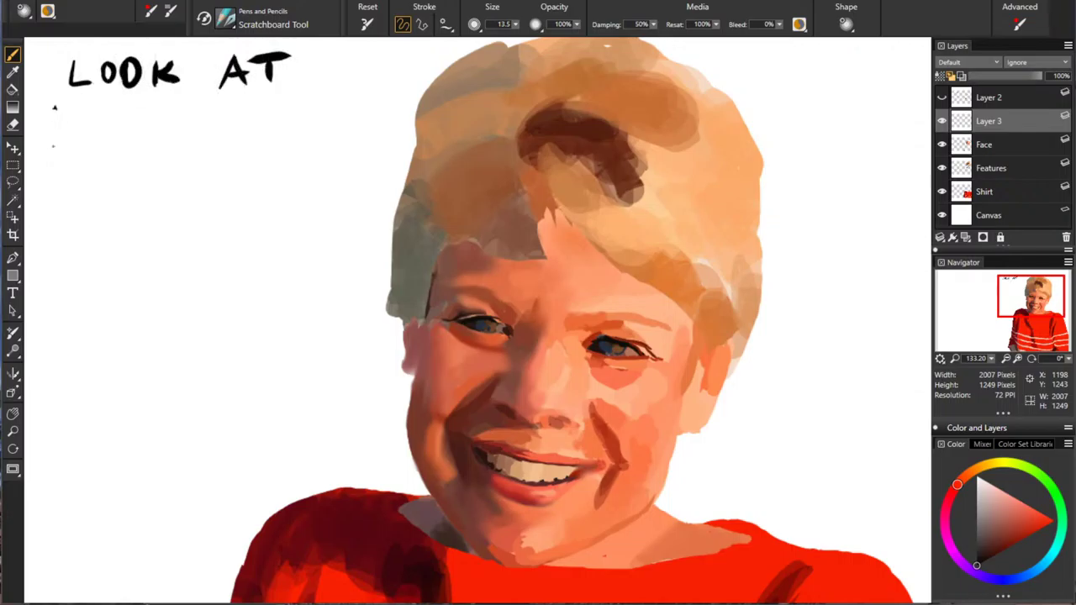
pyautogui.moveTo(54, 106); pyautogui.dragTo(52, 153)
pyautogui.moveTo(85, 106)
pyautogui.mouseDown()
pyautogui.moveTo(83, 150)
pyautogui.moveTo(86, 125)
pyautogui.mouseUp()
pyautogui.moveTo(101, 116); pyautogui.dragTo(144, 116)
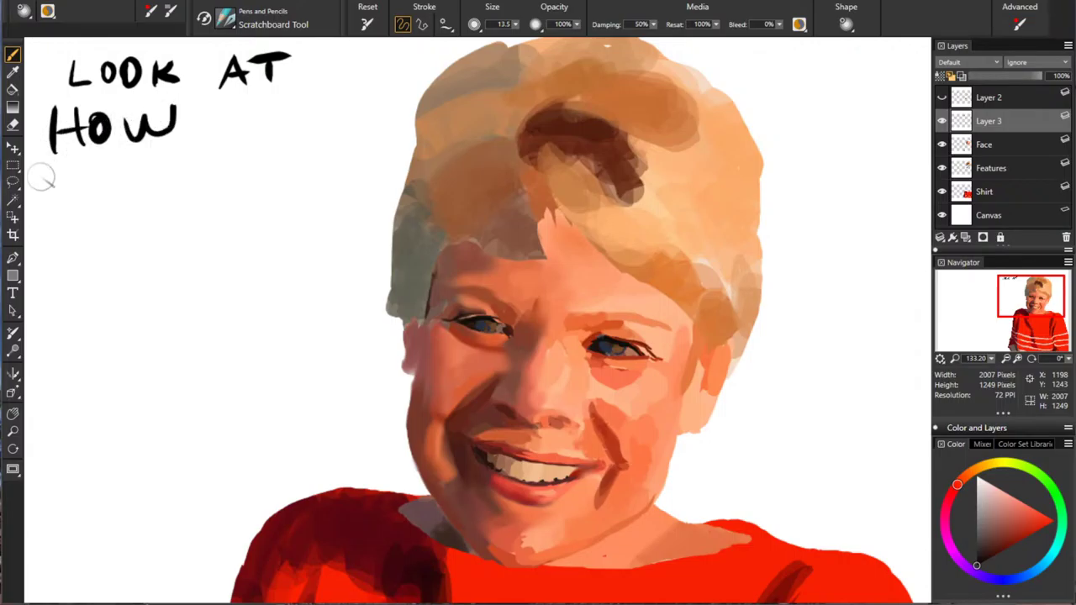
# Step: Handwrite "AMAZINGLY" as the next line of the note
pyautogui.moveTo(48, 170); pyautogui.dragTo(60, 212)
pyautogui.moveTo(41, 195)
pyautogui.mouseDown()
pyautogui.moveTo(102, 168)
pyautogui.moveTo(116, 201)
pyautogui.mouseUp()
pyautogui.moveTo(140, 167)
pyautogui.mouseDown()
pyautogui.moveTo(128, 196)
pyautogui.moveTo(148, 188)
pyautogui.mouseUp()
pyautogui.moveTo(158, 168)
pyautogui.mouseDown()
pyautogui.moveTo(162, 206)
pyautogui.moveTo(189, 201)
pyautogui.mouseUp()
pyautogui.moveTo(202, 160)
pyautogui.mouseDown()
pyautogui.moveTo(202, 200)
pyautogui.moveTo(227, 200)
pyautogui.moveTo(262, 160)
pyautogui.moveTo(290, 188)
pyautogui.moveTo(333, 197)
pyautogui.mouseUp()
pyautogui.moveTo(335, 155)
pyautogui.mouseDown()
pyautogui.moveTo(364, 155)
pyautogui.moveTo(340, 217)
pyautogui.mouseUp()
# Step: Handwrite "THE" and "SMOOTH" on two lines beneath "AMAZINGLY"
pyautogui.moveTo(57, 236); pyautogui.dragTo(55, 274)
pyautogui.moveTo(37, 234)
pyautogui.mouseDown()
pyautogui.moveTo(85, 235)
pyautogui.moveTo(104, 269)
pyautogui.mouseUp()
pyautogui.moveTo(84, 250); pyautogui.dragTo(143, 267)
pyautogui.moveTo(127, 252); pyautogui.dragTo(143, 252)
pyautogui.moveTo(67, 279); pyautogui.dragTo(47, 318)
pyautogui.moveTo(84, 316)
pyautogui.mouseDown()
pyautogui.moveTo(96, 283)
pyautogui.moveTo(113, 282)
pyautogui.moveTo(119, 313)
pyautogui.mouseUp()
pyautogui.moveTo(135, 286)
pyautogui.mouseDown()
pyautogui.moveTo(156, 291)
pyautogui.moveTo(143, 313)
pyautogui.mouseUp()
pyautogui.moveTo(181, 281)
pyautogui.mouseDown()
pyautogui.moveTo(173, 310)
pyautogui.moveTo(186, 286)
pyautogui.mouseUp()
pyautogui.moveTo(215, 277)
pyautogui.mouseDown()
pyautogui.moveTo(216, 309)
pyautogui.moveTo(231, 278)
pyautogui.mouseUp()
pyautogui.moveTo(241, 280); pyautogui.dragTo(239, 304)
pyautogui.moveTo(264, 267); pyautogui.dragTo(266, 303)
pyautogui.moveTo(238, 293); pyautogui.dragTo(266, 291)
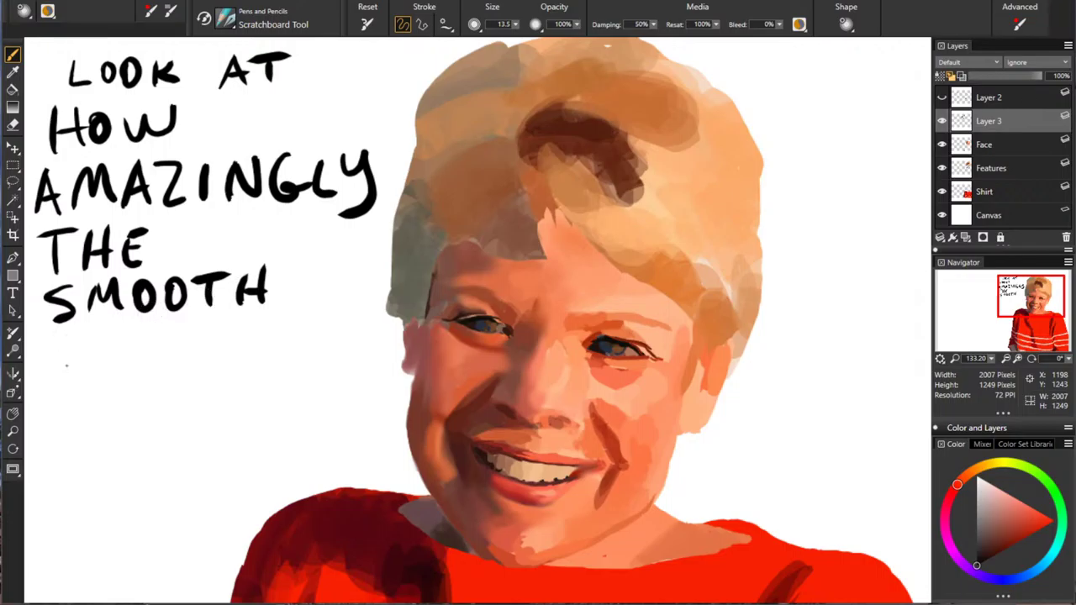
# Step: Handwrite "TOOL IS" on the line beneath "SMOOTH"
pyautogui.moveTo(42, 336); pyautogui.dragTo(100, 334)
pyautogui.moveTo(68, 336)
pyautogui.mouseDown()
pyautogui.moveTo(67, 369)
pyautogui.moveTo(95, 335)
pyautogui.mouseUp()
pyautogui.moveTo(123, 333)
pyautogui.mouseDown()
pyautogui.moveTo(107, 345)
pyautogui.moveTo(124, 335)
pyautogui.moveTo(180, 360)
pyautogui.mouseUp()
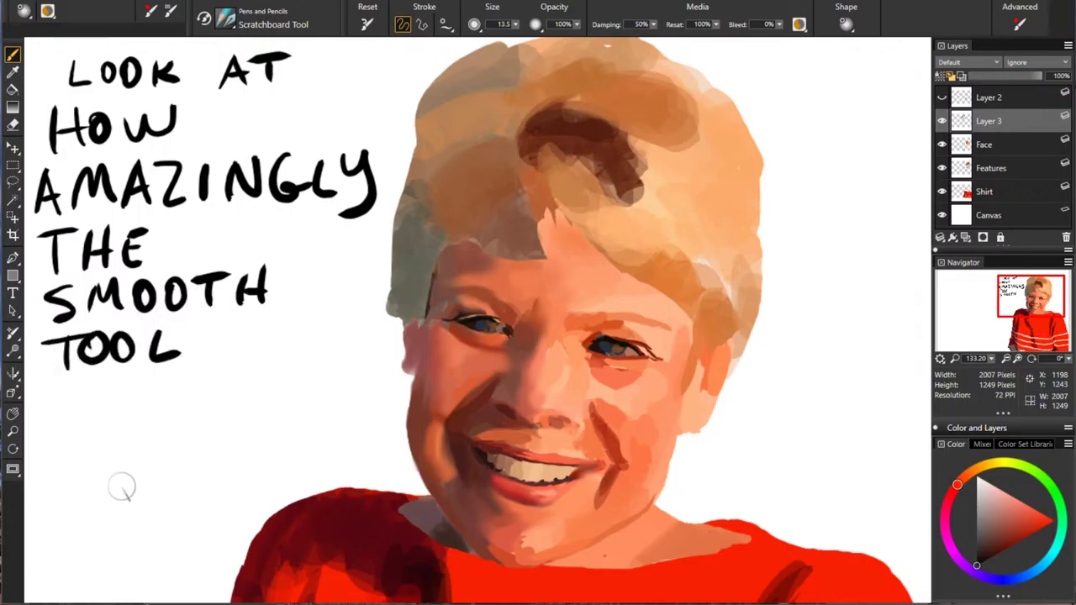
pyautogui.moveTo(227, 330); pyautogui.dragTo(227, 363)
pyautogui.moveTo(262, 323); pyautogui.dragTo(245, 362)
# Step: Handwrite "MAKING THE" on the line beneath "TOOL IS"
pyautogui.moveTo(42, 427)
pyautogui.mouseDown()
pyautogui.moveTo(46, 402)
pyautogui.moveTo(79, 424)
pyautogui.mouseUp()
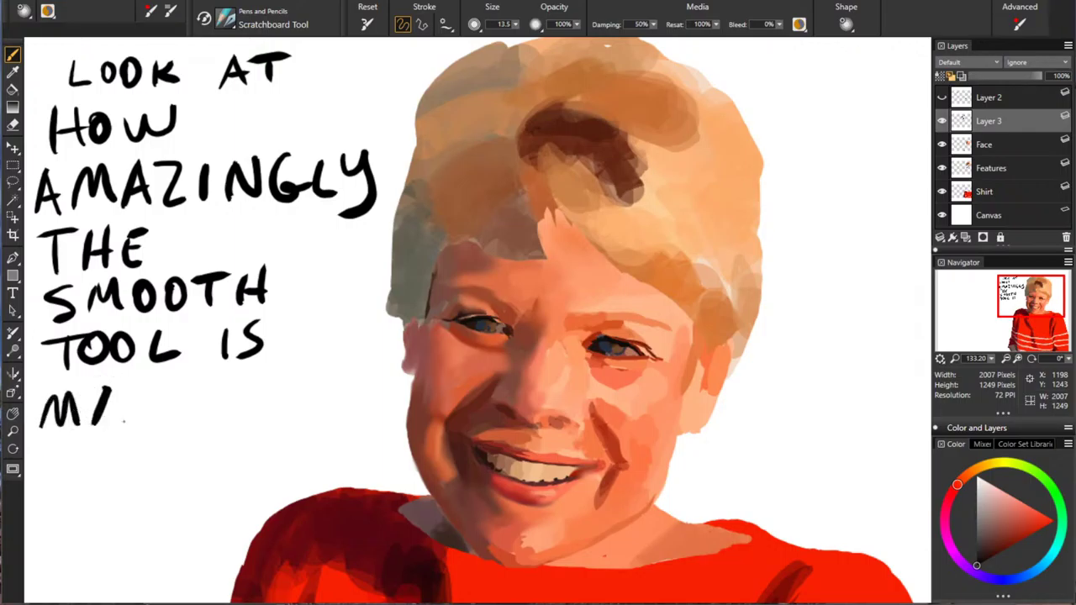
pyautogui.moveTo(138, 389); pyautogui.dragTo(136, 426)
pyautogui.moveTo(173, 375)
pyautogui.mouseDown()
pyautogui.moveTo(168, 409)
pyautogui.moveTo(180, 422)
pyautogui.mouseUp()
pyautogui.moveTo(180, 397); pyautogui.dragTo(180, 427)
pyautogui.moveTo(197, 405)
pyautogui.mouseDown()
pyautogui.moveTo(226, 376)
pyautogui.moveTo(247, 405)
pyautogui.moveTo(308, 420)
pyautogui.moveTo(324, 391)
pyautogui.mouseUp()
pyautogui.click(338, 415)
pyautogui.moveTo(338, 395); pyautogui.dragTo(335, 424)
pyautogui.moveTo(357, 376)
pyautogui.mouseDown()
pyautogui.moveTo(355, 420)
pyautogui.moveTo(354, 400)
pyautogui.mouseUp()
pyautogui.moveTo(385, 380)
pyautogui.mouseDown()
pyautogui.moveTo(365, 417)
pyautogui.moveTo(389, 416)
pyautogui.mouseUp()
pyautogui.moveTo(367, 399); pyautogui.dragTo(384, 396)
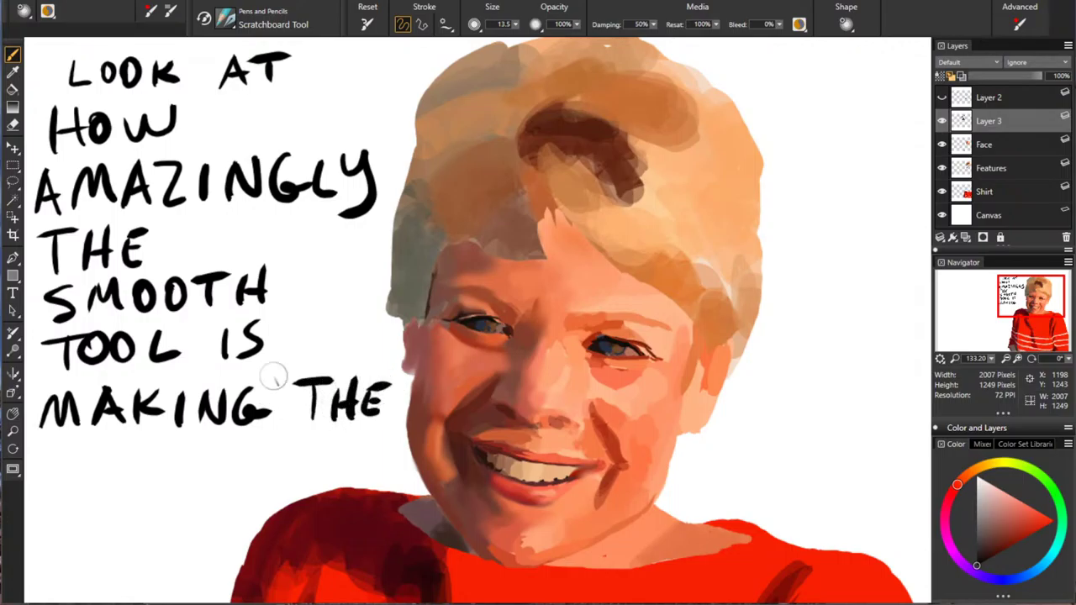
# Step: Handwrite "SKIN LOOK" on the line beneath "MAKING THE"
pyautogui.moveTo(77, 437)
pyautogui.mouseDown()
pyautogui.moveTo(45, 477)
pyautogui.moveTo(83, 476)
pyautogui.mouseUp()
pyautogui.moveTo(106, 432)
pyautogui.mouseDown()
pyautogui.moveTo(87, 454)
pyautogui.moveTo(107, 476)
pyautogui.mouseUp()
pyautogui.moveTo(126, 439)
pyautogui.mouseDown()
pyautogui.moveTo(126, 472)
pyautogui.moveTo(165, 472)
pyautogui.mouseUp()
pyautogui.moveTo(164, 473)
pyautogui.mouseDown()
pyautogui.moveTo(168, 442)
pyautogui.moveTo(227, 469)
pyautogui.moveTo(249, 439)
pyautogui.mouseUp()
pyautogui.moveTo(310, 424)
pyautogui.mouseDown()
pyautogui.moveTo(314, 460)
pyautogui.moveTo(336, 464)
pyautogui.mouseUp()
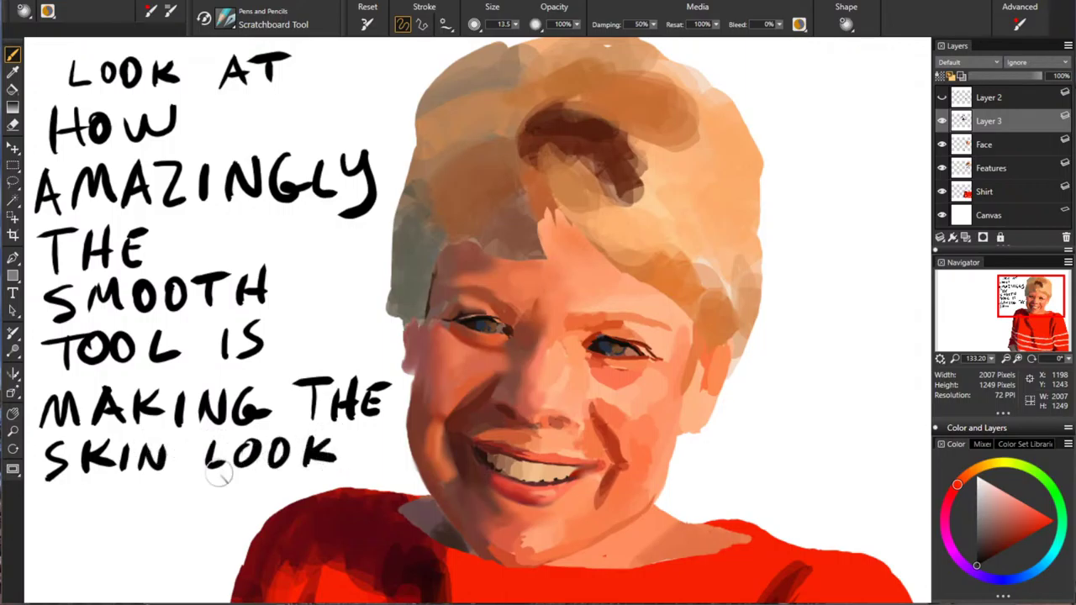
# Step: Finish the handwritten note with "SMOOTH, NATURAL" on the last two lines
pyautogui.moveTo(69, 491)
pyautogui.mouseDown()
pyautogui.moveTo(44, 519)
pyautogui.moveTo(88, 504)
pyautogui.moveTo(115, 518)
pyautogui.mouseUp()
pyautogui.moveTo(142, 486); pyautogui.dragTo(171, 493)
pyautogui.moveTo(190, 486); pyautogui.dragTo(220, 483)
pyautogui.moveTo(205, 485); pyautogui.dragTo(202, 514)
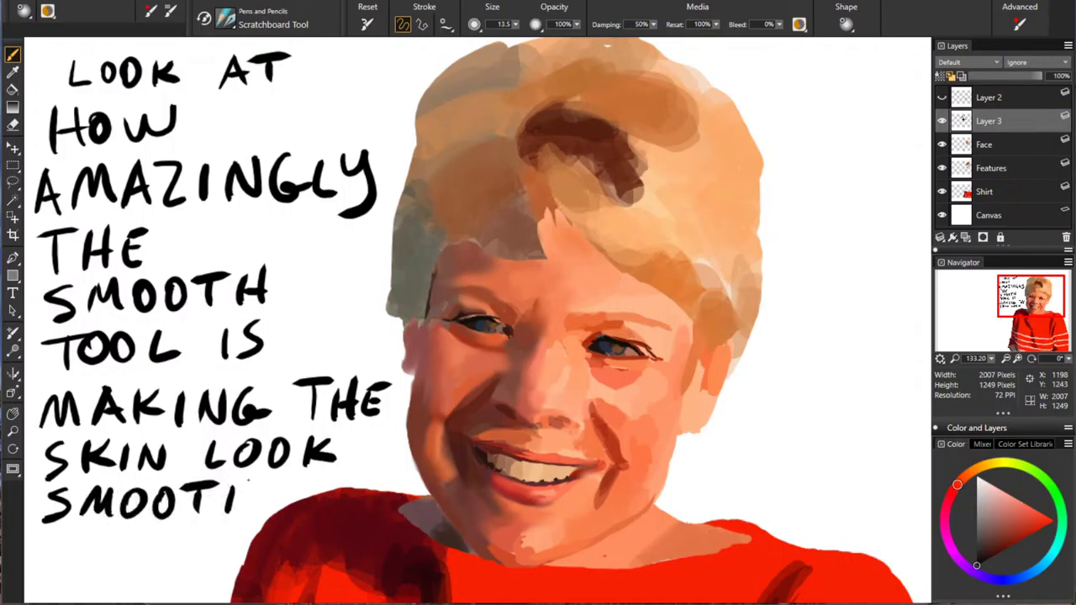
pyautogui.moveTo(249, 482); pyautogui.dragTo(251, 515)
pyautogui.moveTo(238, 500); pyautogui.dragTo(264, 510)
pyautogui.moveTo(36, 564)
pyautogui.mouseDown()
pyautogui.moveTo(57, 532)
pyautogui.moveTo(78, 562)
pyautogui.mouseUp()
pyautogui.moveTo(84, 562)
pyautogui.mouseDown()
pyautogui.moveTo(109, 558)
pyautogui.moveTo(107, 545)
pyautogui.mouseUp()
pyautogui.moveTo(111, 530); pyautogui.dragTo(143, 527)
pyautogui.moveTo(127, 528)
pyautogui.mouseDown()
pyautogui.moveTo(126, 559)
pyautogui.moveTo(161, 529)
pyautogui.moveTo(175, 555)
pyautogui.moveTo(224, 550)
pyautogui.mouseUp()
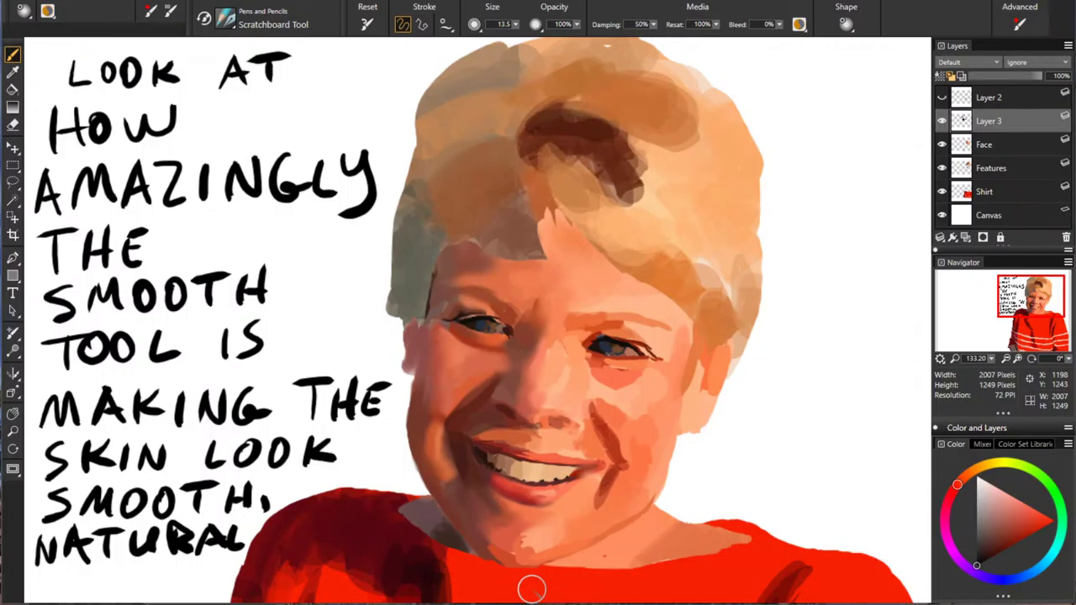
# Step: Blend the nose bridge and the skin around the inner eyebrows on the Face layer with the Smear blender
pyautogui.click(1007, 144)
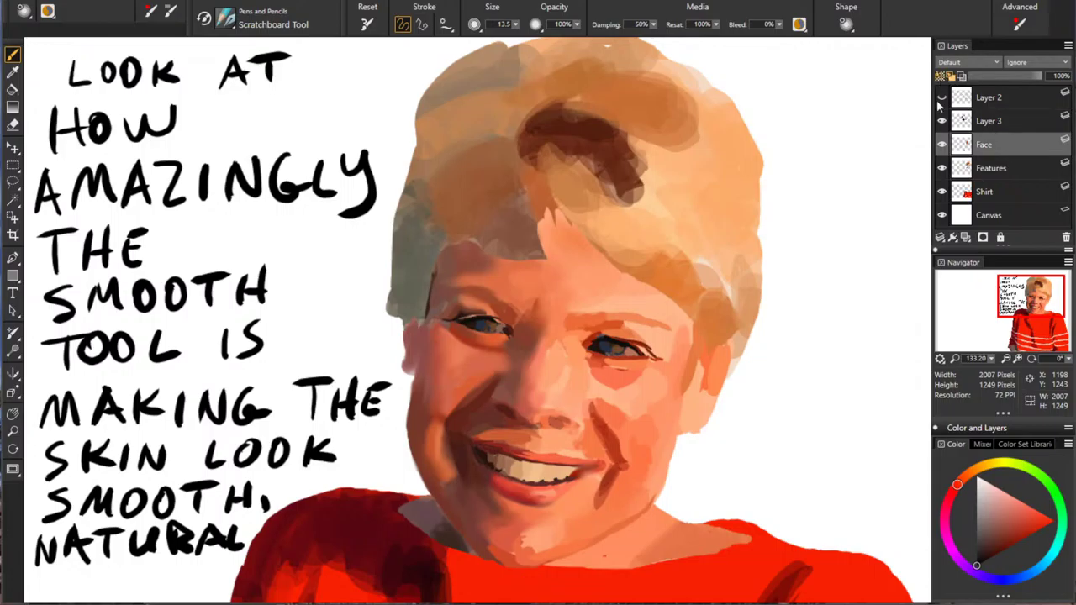
pyautogui.press('/')
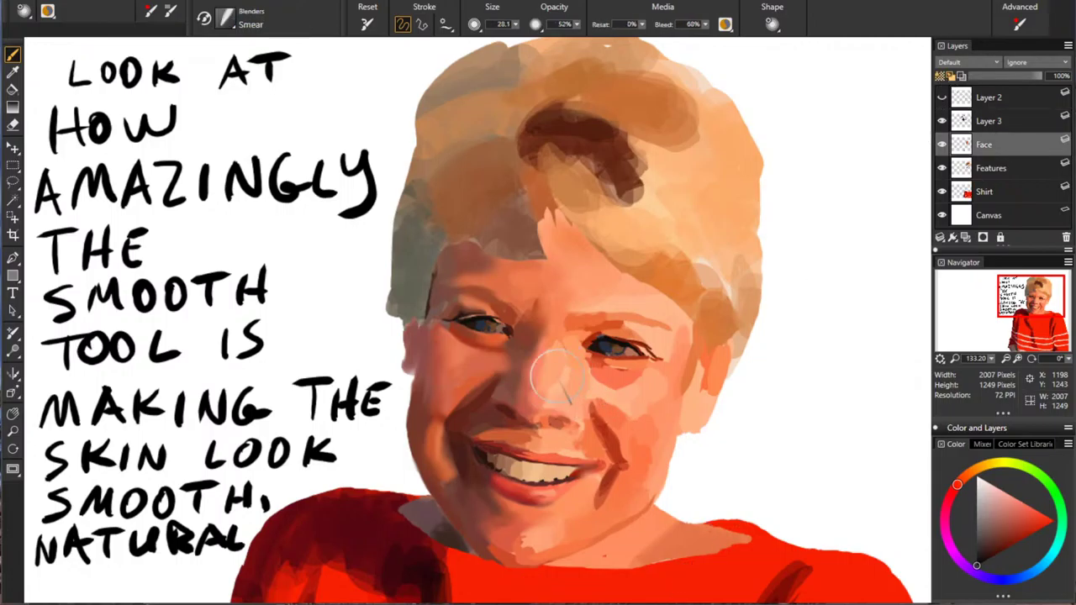
pyautogui.moveTo(545, 353)
pyautogui.mouseDown()
pyautogui.moveTo(573, 396)
pyautogui.moveTo(546, 357)
pyautogui.moveTo(566, 368)
pyautogui.mouseUp()
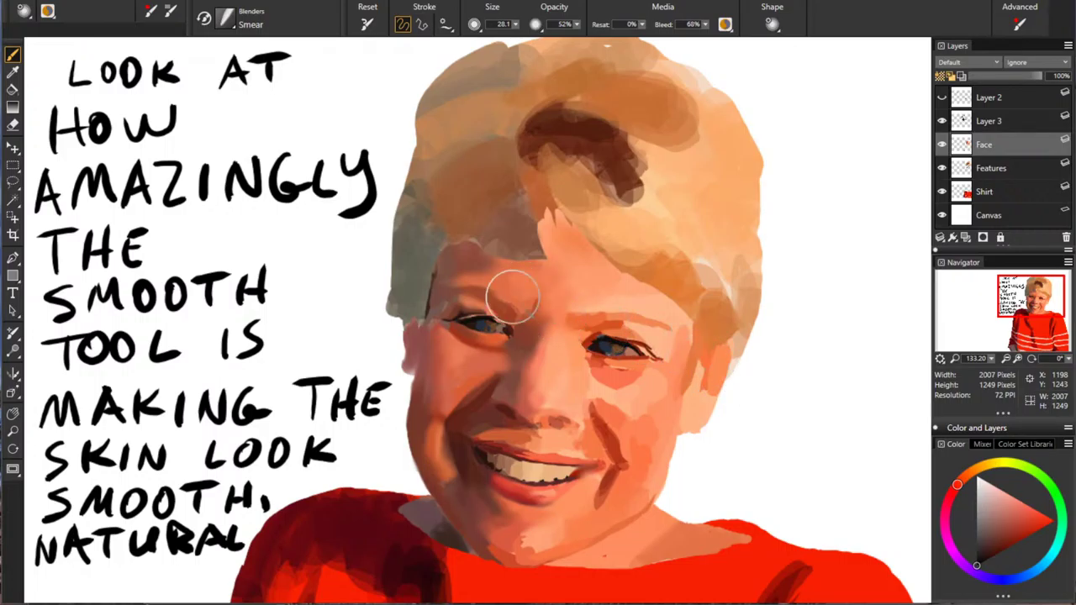
pyautogui.moveTo(515, 302); pyautogui.dragTo(514, 311)
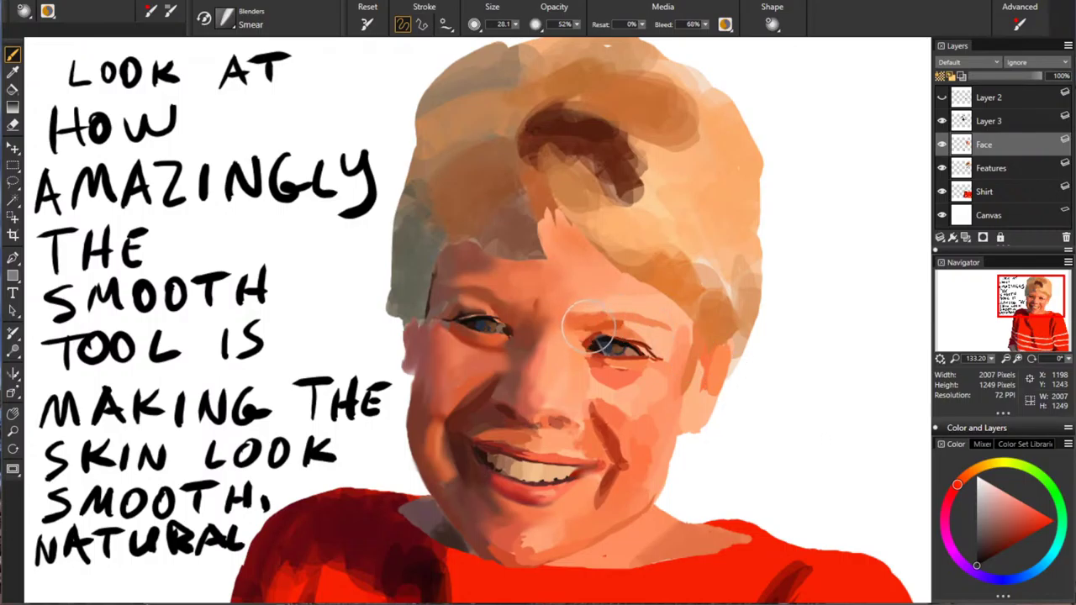
pyautogui.moveTo(575, 335); pyautogui.dragTo(592, 332)
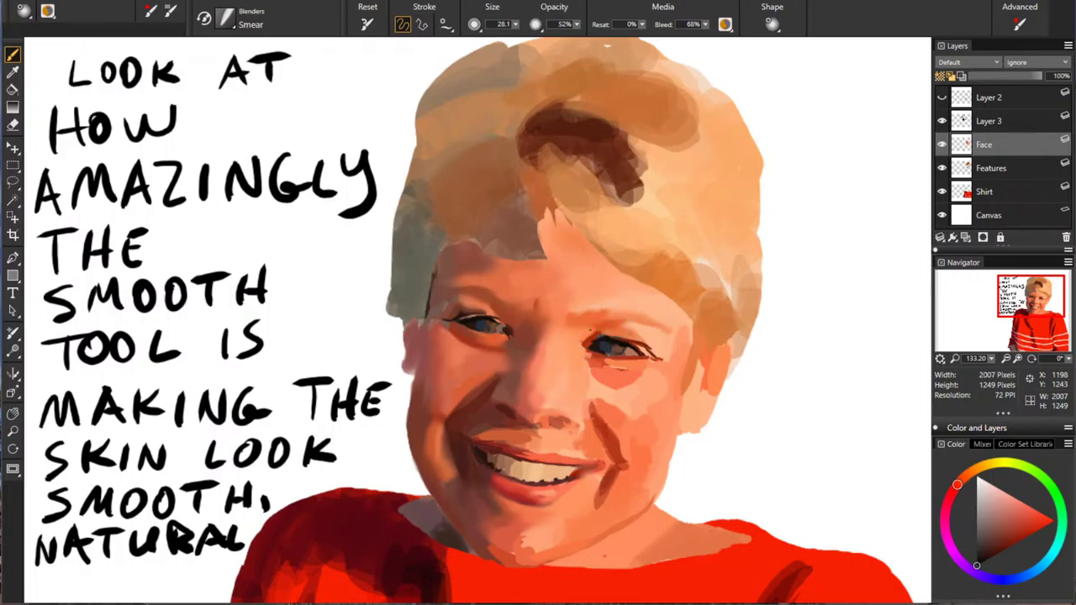
# Step: Smear the skin tones around both eyes and down the cheek beside the nose into smooth transitions
pyautogui.moveTo(583, 353); pyautogui.dragTo(616, 378)
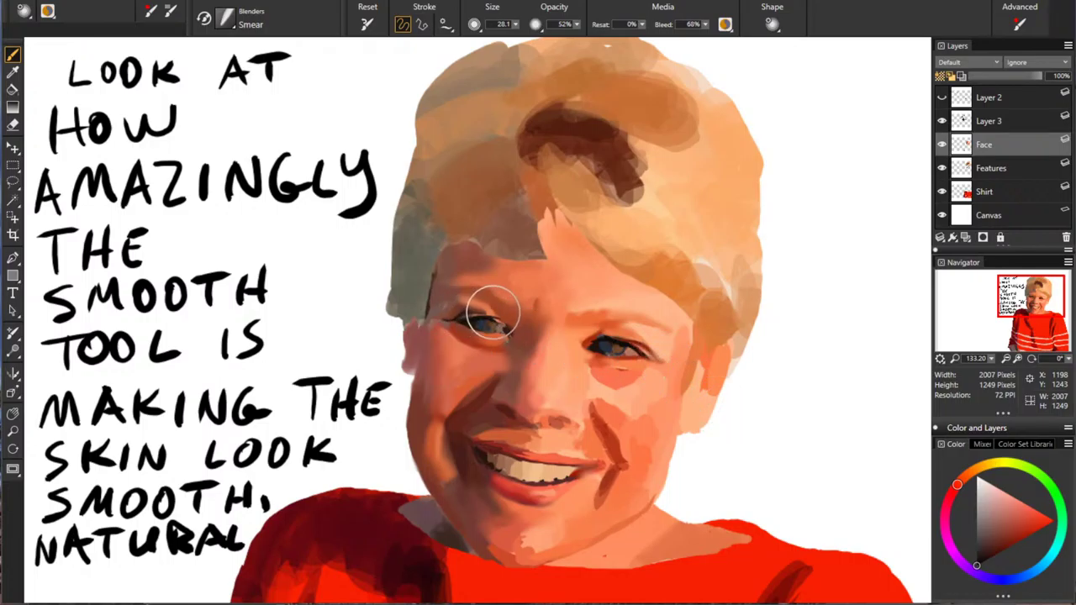
pyautogui.moveTo(462, 316)
pyautogui.mouseDown()
pyautogui.moveTo(448, 319)
pyautogui.moveTo(489, 316)
pyautogui.mouseUp()
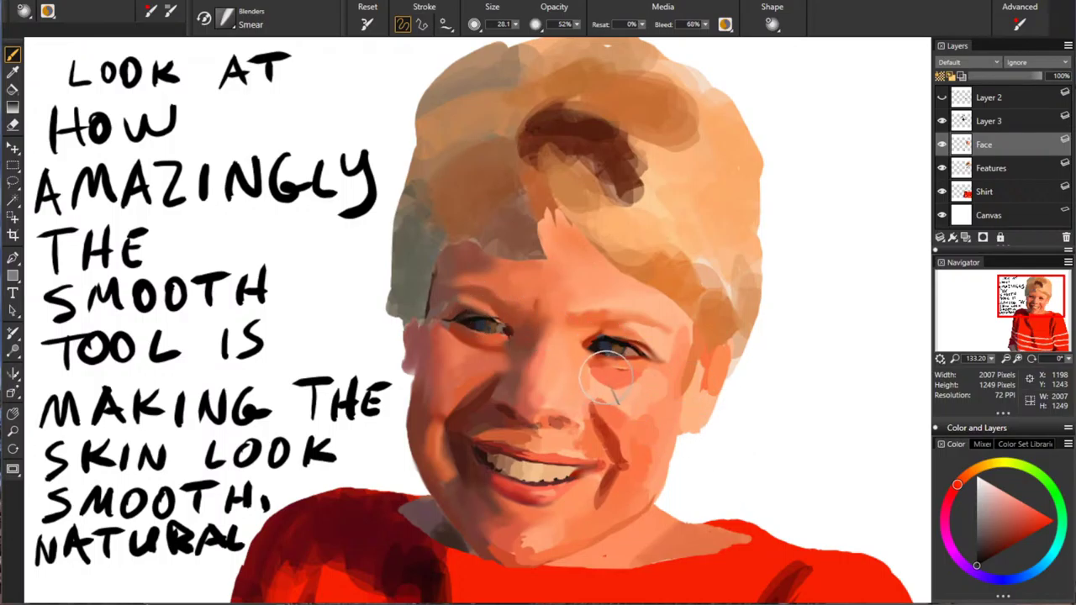
pyautogui.moveTo(605, 378); pyautogui.dragTo(603, 383)
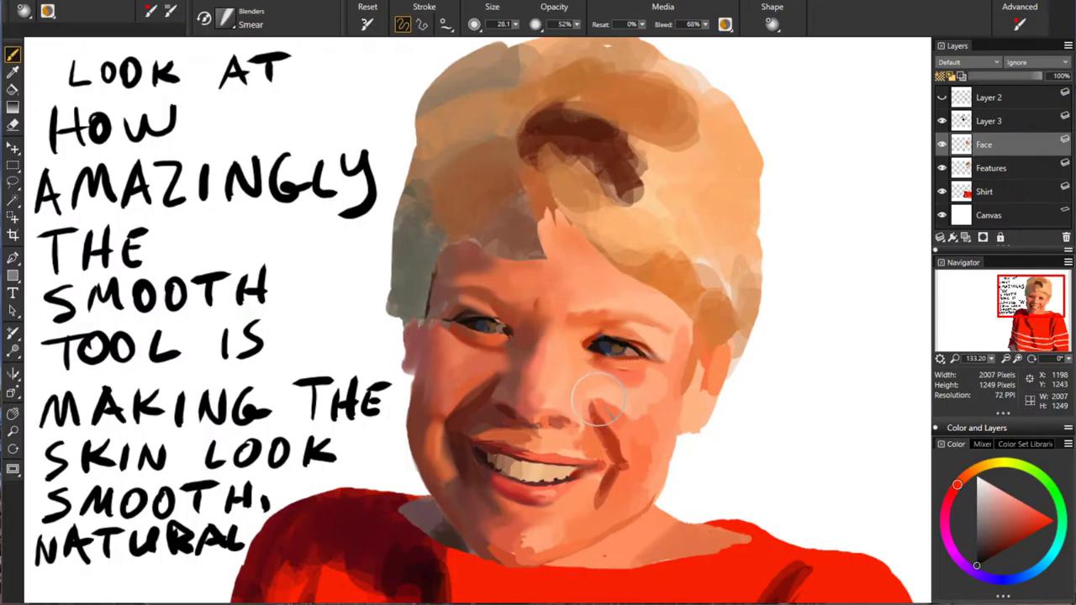
pyautogui.moveTo(597, 403)
pyautogui.mouseDown()
pyautogui.moveTo(584, 400)
pyautogui.moveTo(627, 419)
pyautogui.mouseUp()
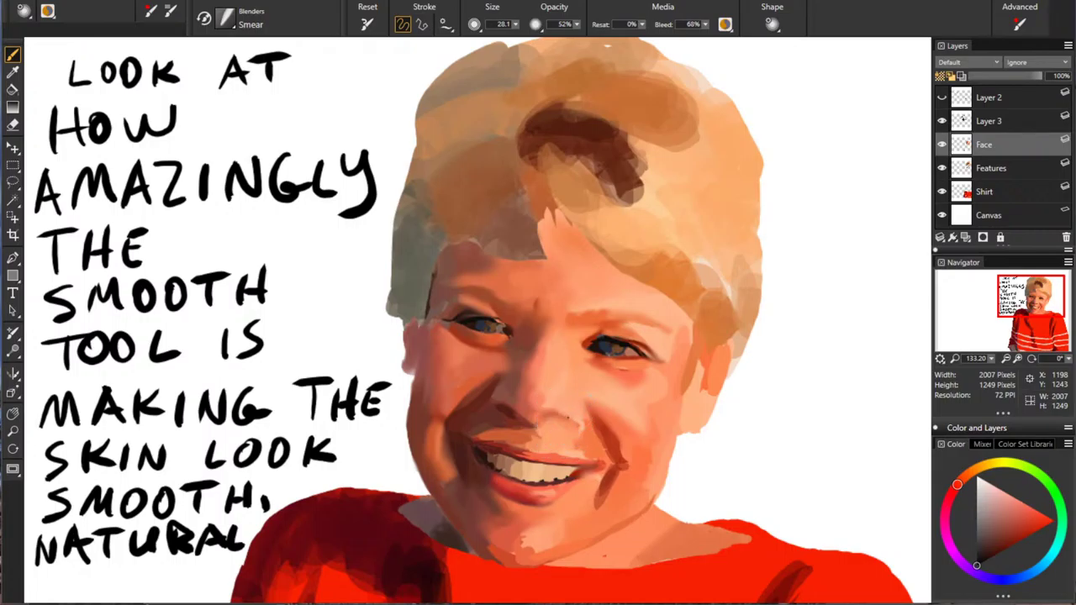
# Step: Check the face against the Layer 2 sketch and smooth the skin above the upper lip
pyautogui.click(942, 98)
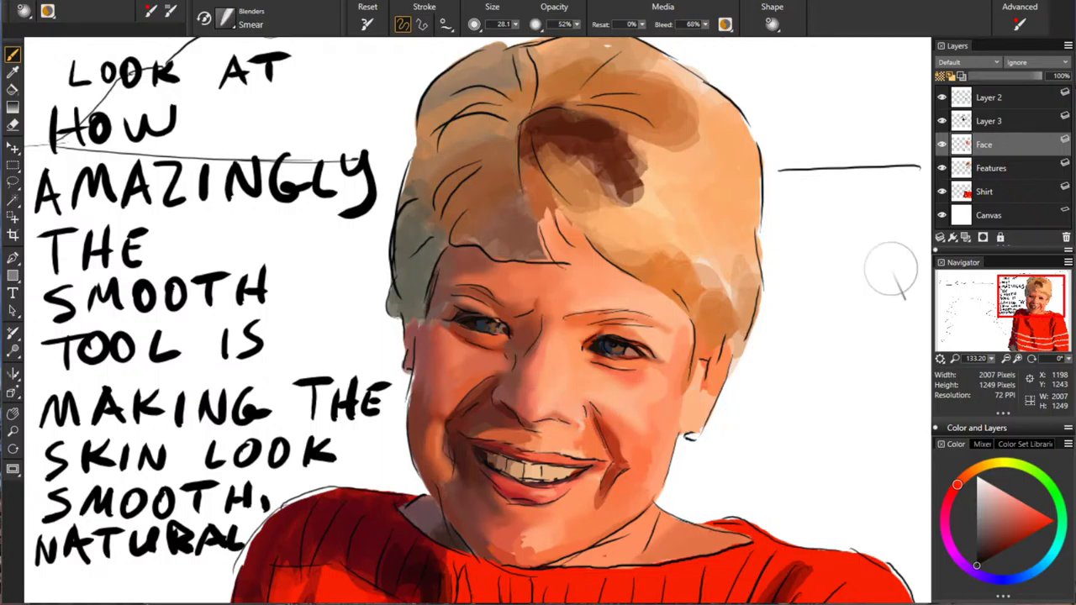
pyautogui.click(942, 97)
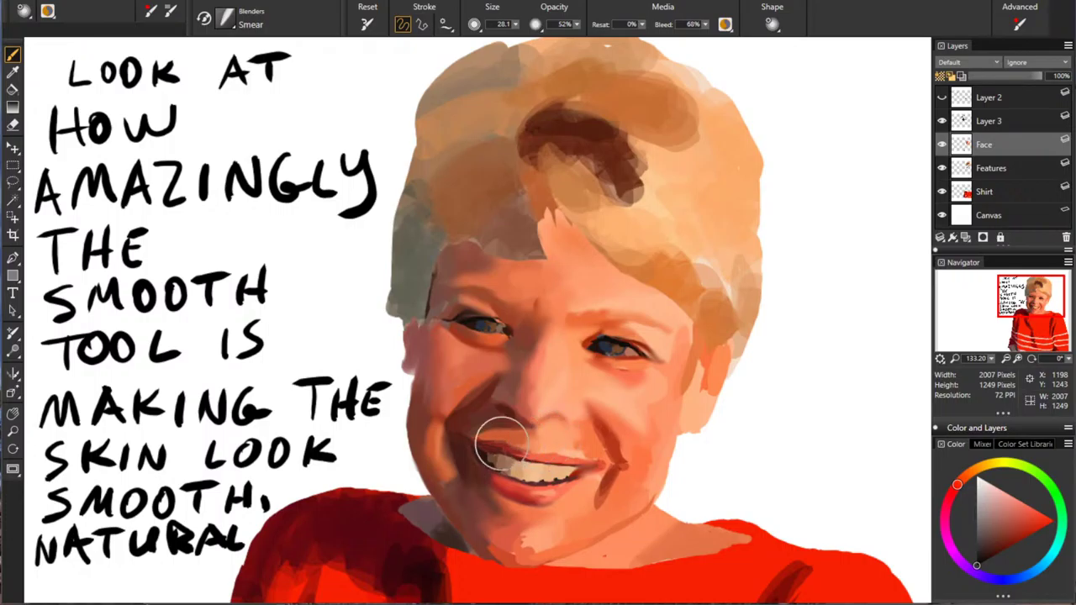
pyautogui.moveTo(503, 446)
pyautogui.mouseDown()
pyautogui.moveTo(510, 435)
pyautogui.moveTo(515, 442)
pyautogui.mouseUp()
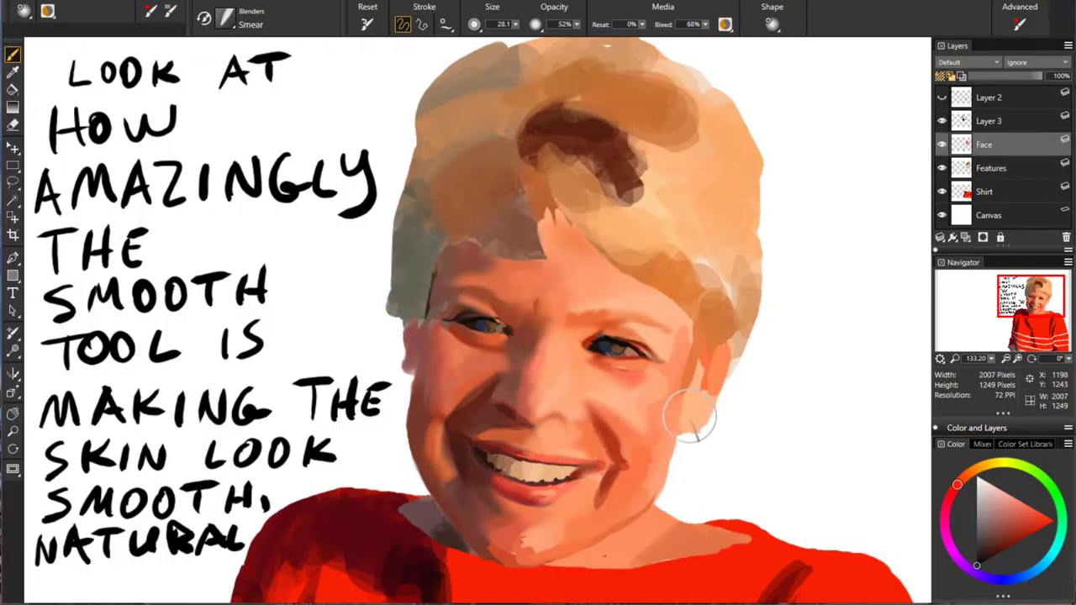
# Step: Show the Layer 2 sketch and blend the smile crease, chin, jawline and the area toward the ear
pyautogui.click(942, 97)
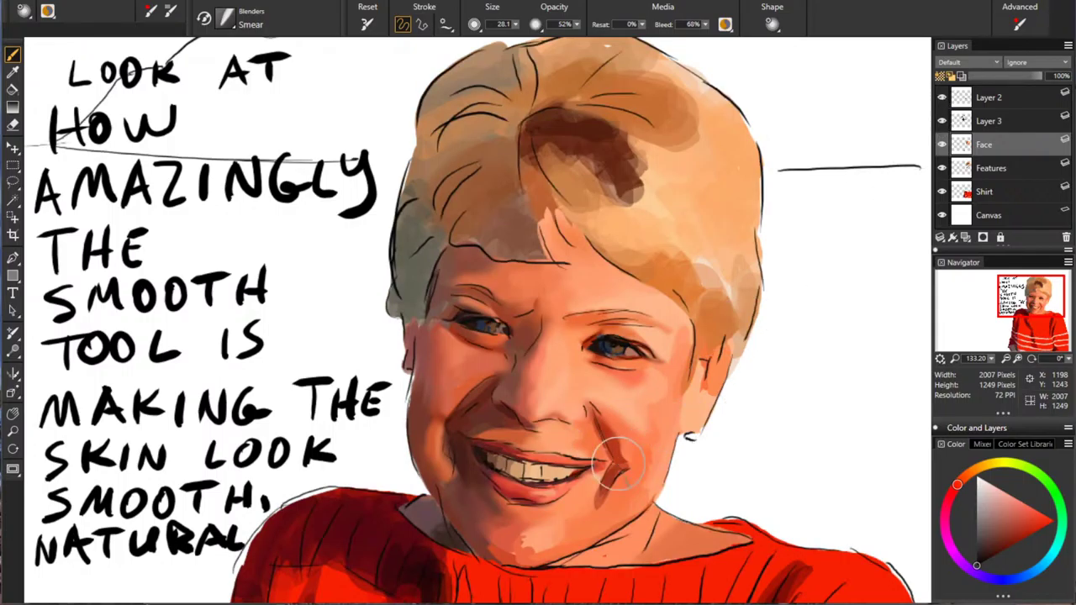
pyautogui.moveTo(599, 456)
pyautogui.mouseDown()
pyautogui.moveTo(622, 442)
pyautogui.moveTo(603, 468)
pyautogui.moveTo(616, 466)
pyautogui.mouseUp()
pyautogui.moveTo(606, 479)
pyautogui.mouseDown()
pyautogui.moveTo(592, 483)
pyautogui.moveTo(599, 477)
pyautogui.moveTo(588, 491)
pyautogui.moveTo(603, 479)
pyautogui.moveTo(596, 499)
pyautogui.mouseUp()
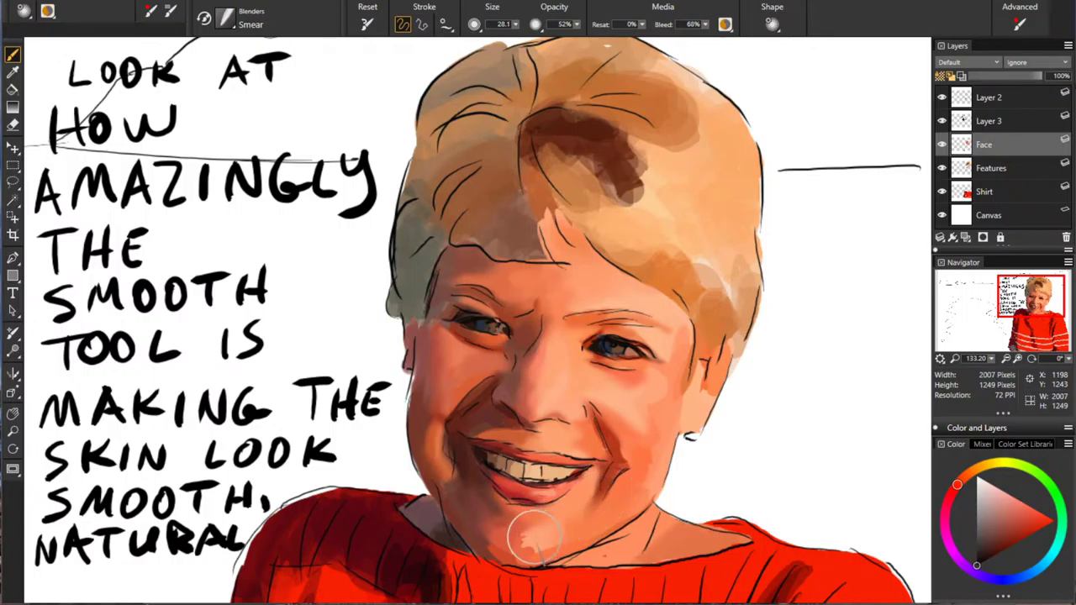
pyautogui.moveTo(499, 532)
pyautogui.mouseDown()
pyautogui.moveTo(504, 558)
pyautogui.moveTo(516, 519)
pyautogui.moveTo(493, 500)
pyautogui.moveTo(495, 516)
pyautogui.moveTo(492, 498)
pyautogui.moveTo(510, 529)
pyautogui.moveTo(490, 491)
pyautogui.moveTo(513, 529)
pyautogui.moveTo(500, 518)
pyautogui.moveTo(524, 523)
pyautogui.moveTo(503, 528)
pyautogui.moveTo(532, 519)
pyautogui.moveTo(501, 504)
pyautogui.moveTo(571, 535)
pyautogui.moveTo(514, 533)
pyautogui.moveTo(534, 551)
pyautogui.moveTo(526, 530)
pyautogui.moveTo(552, 508)
pyautogui.moveTo(544, 512)
pyautogui.moveTo(555, 521)
pyautogui.moveTo(510, 536)
pyautogui.moveTo(560, 567)
pyautogui.moveTo(578, 545)
pyautogui.moveTo(569, 558)
pyautogui.moveTo(556, 532)
pyautogui.moveTo(560, 546)
pyautogui.moveTo(643, 488)
pyautogui.mouseUp()
pyautogui.moveTo(658, 429)
pyautogui.mouseDown()
pyautogui.moveTo(703, 405)
pyautogui.moveTo(710, 388)
pyautogui.mouseUp()
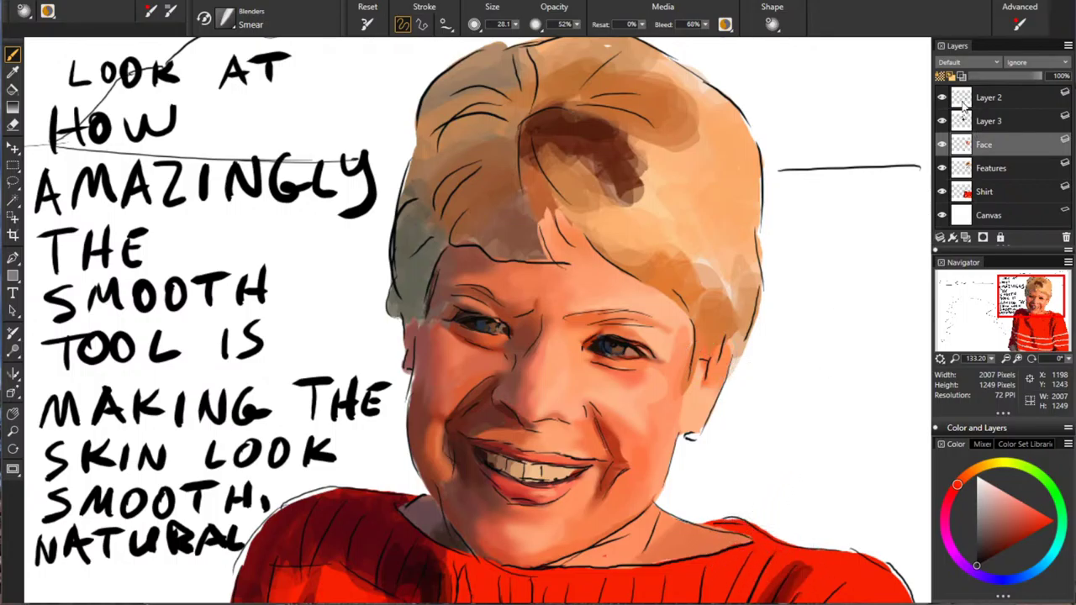
# Step: Smear the dark brown hair patch and surrounding blonde tones together on the Features layer
pyautogui.click(997, 172)
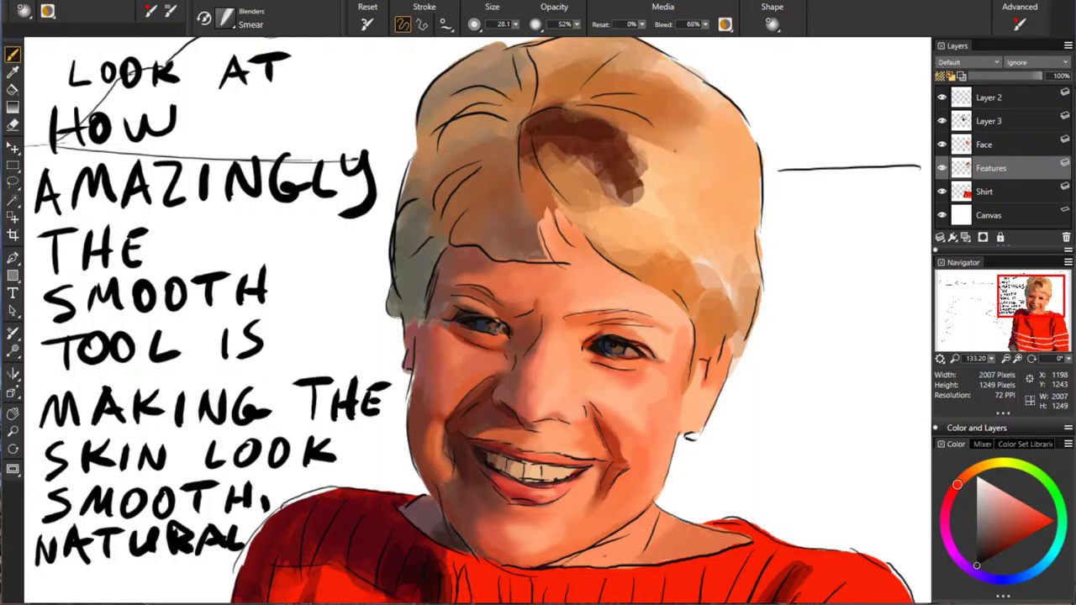
pyautogui.moveTo(621, 135)
pyautogui.mouseDown()
pyautogui.moveTo(625, 192)
pyautogui.moveTo(640, 214)
pyautogui.moveTo(582, 116)
pyautogui.mouseUp()
pyautogui.moveTo(643, 190); pyautogui.dragTo(616, 136)
pyautogui.moveTo(639, 198)
pyautogui.mouseDown()
pyautogui.moveTo(598, 116)
pyautogui.moveTo(584, 175)
pyautogui.moveTo(548, 148)
pyautogui.mouseUp()
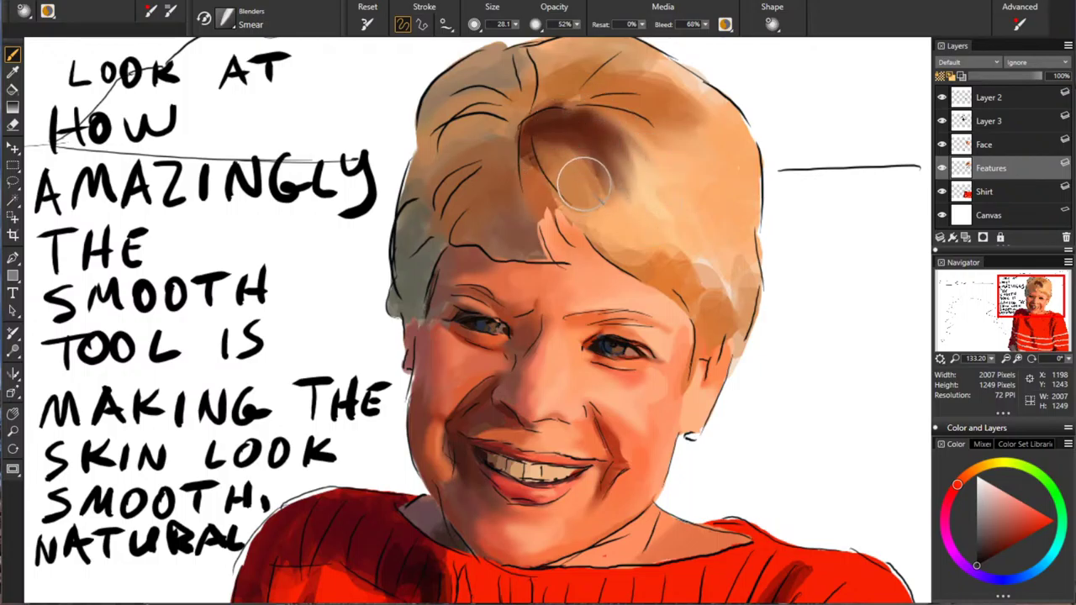
pyautogui.moveTo(587, 182)
pyautogui.mouseDown()
pyautogui.moveTo(575, 149)
pyautogui.moveTo(586, 202)
pyautogui.moveTo(534, 124)
pyautogui.moveTo(677, 212)
pyautogui.moveTo(638, 212)
pyautogui.moveTo(584, 123)
pyautogui.moveTo(604, 110)
pyautogui.moveTo(674, 181)
pyautogui.moveTo(614, 242)
pyautogui.moveTo(618, 227)
pyautogui.moveTo(605, 236)
pyautogui.moveTo(646, 211)
pyautogui.mouseUp()
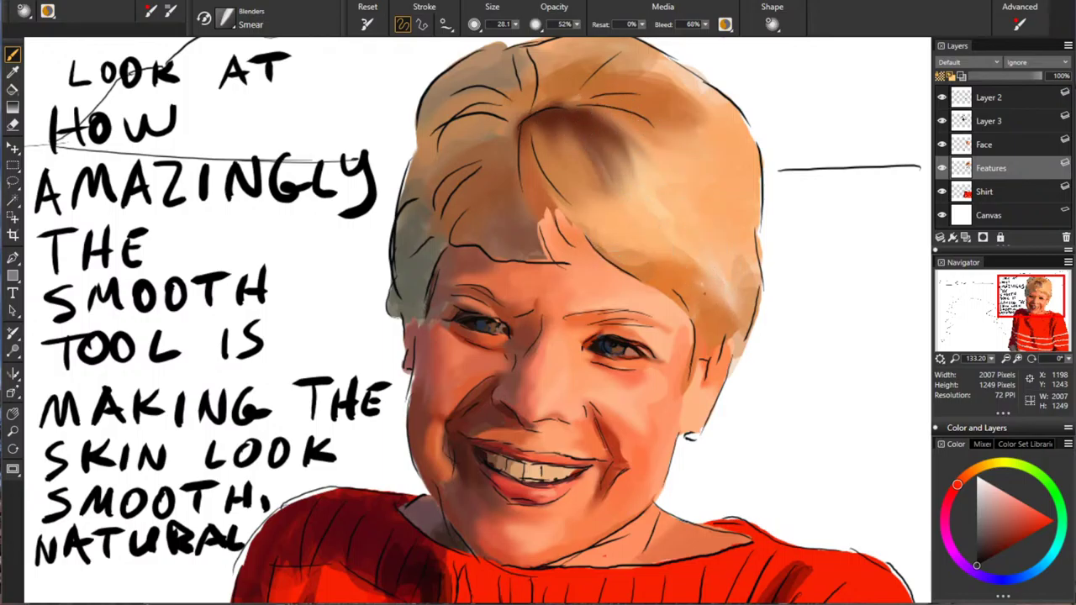
# Step: Hide the Layer 2 sketch and blend the skin from between the eyebrows up to the forehead on the Face layer
pyautogui.click(1009, 98)
pyautogui.click(941, 98)
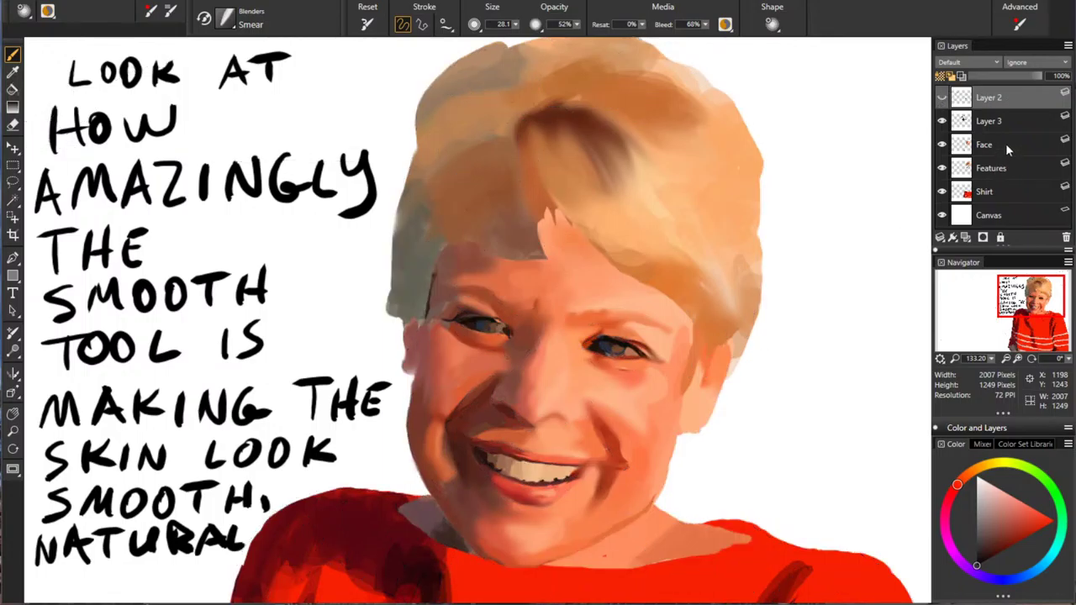
pyautogui.click(1007, 147)
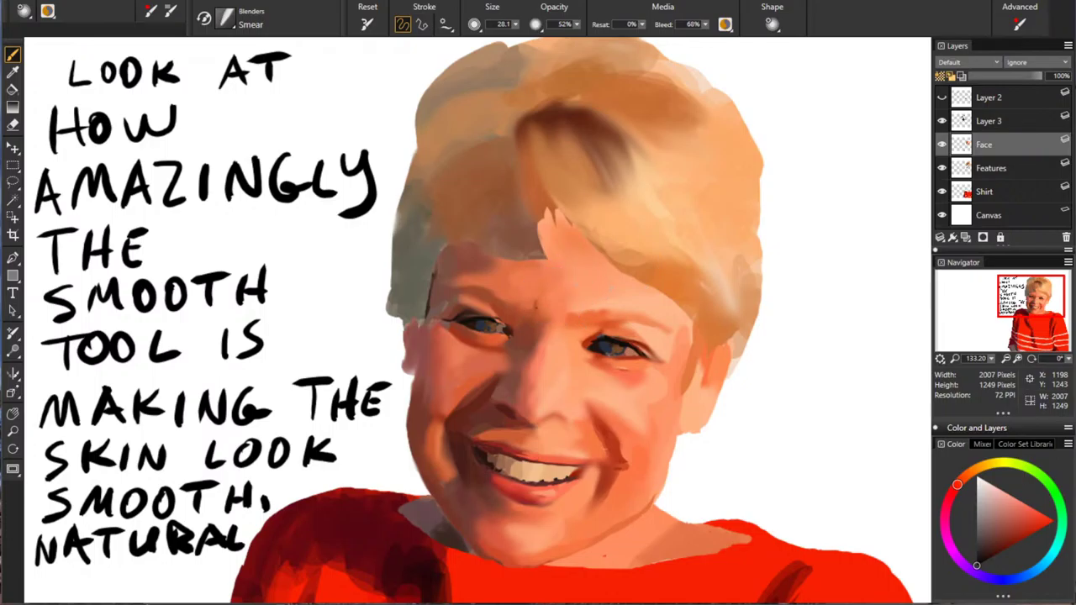
pyautogui.moveTo(533, 298)
pyautogui.mouseDown()
pyautogui.moveTo(500, 270)
pyautogui.moveTo(507, 274)
pyautogui.moveTo(474, 268)
pyautogui.mouseUp()
# Step: Clear away the handwritten note, leaving an empty visible layer above the Face layer
pyautogui.click(1009, 121)
pyautogui.click(942, 121)
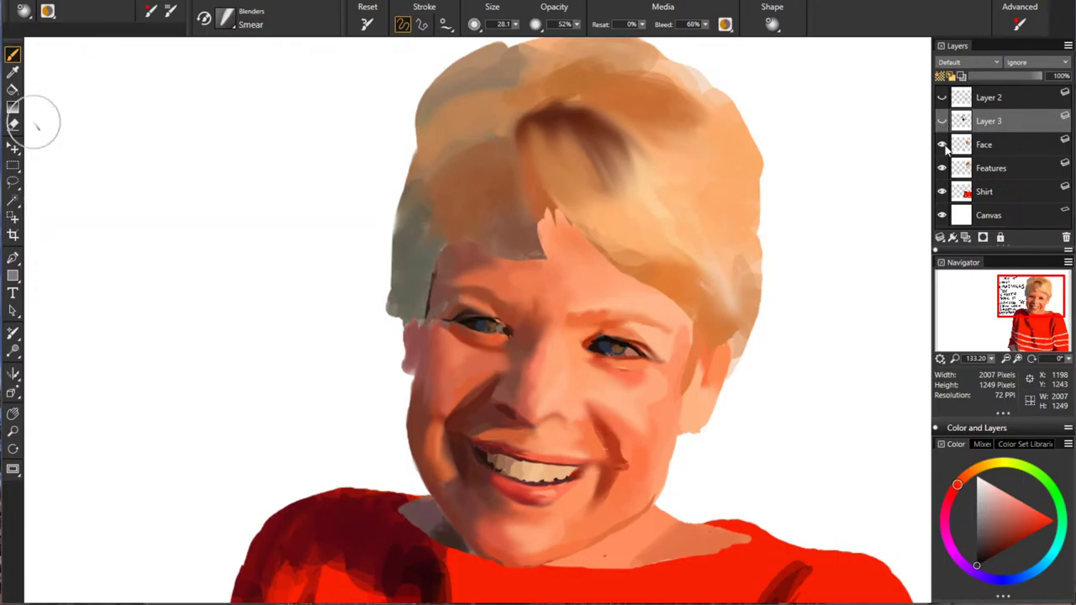
pyautogui.click(941, 121)
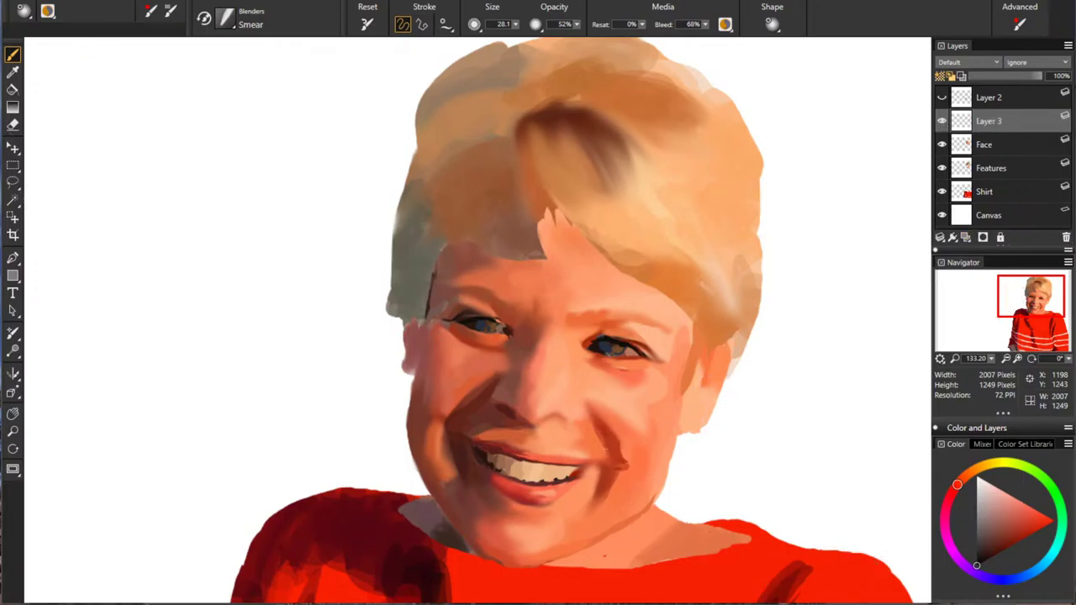
# Step: Handwrite "LOOKING MORE NATURAL" in black with the Scratchboard Tool on Layer 3, beside the hair on the gray, shadowed side
pyautogui.moveTo(68, 75); pyautogui.dragTo(68, 75)
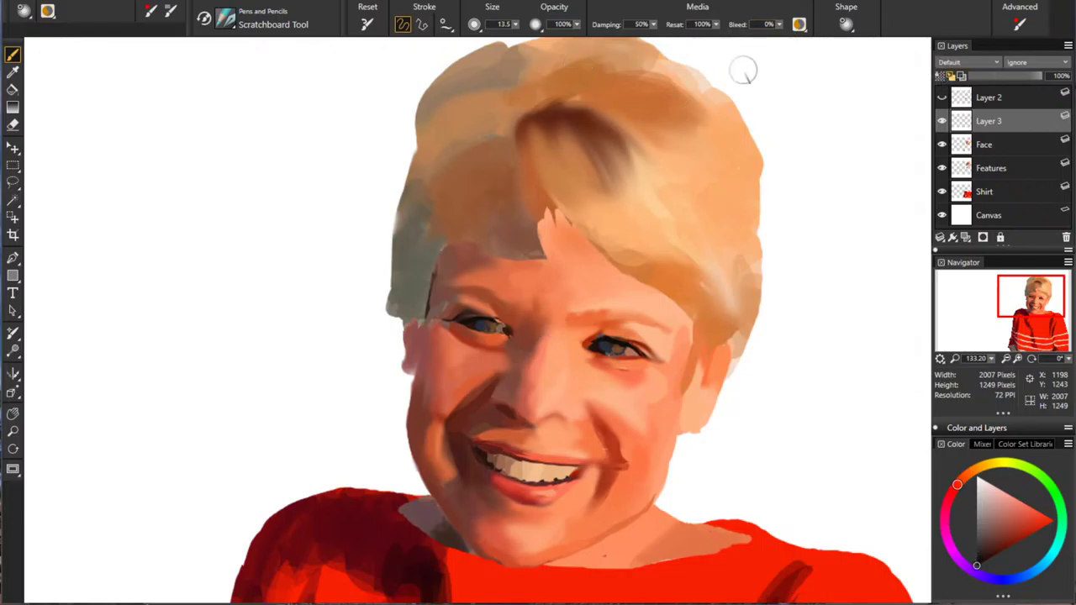
pyautogui.moveTo(65, 59); pyautogui.dragTo(88, 69)
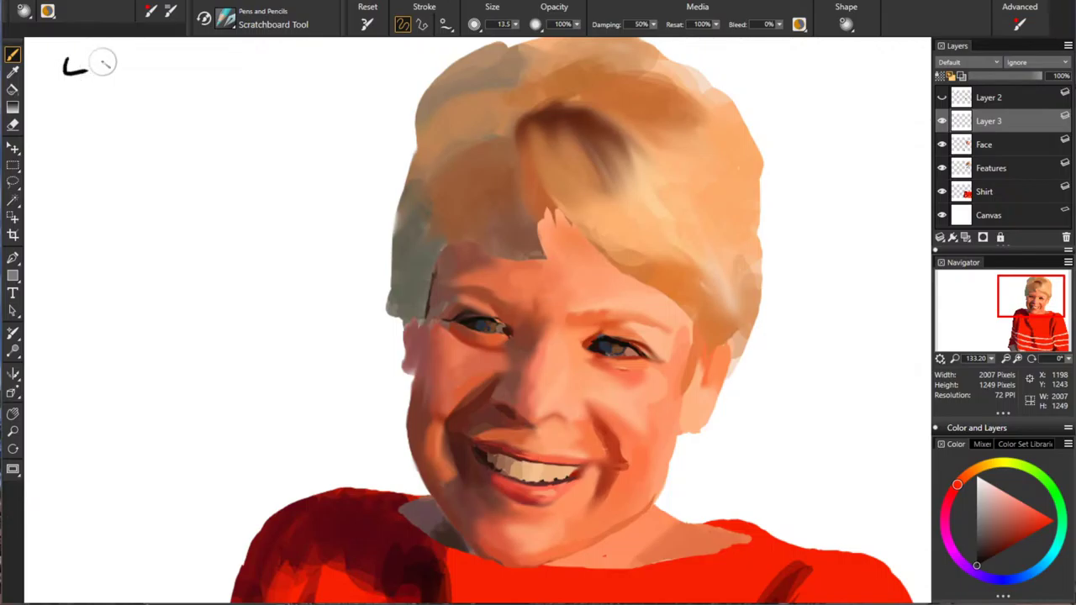
pyautogui.moveTo(148, 54); pyautogui.dragTo(148, 74)
pyautogui.moveTo(162, 54)
pyautogui.mouseDown()
pyautogui.moveTo(164, 74)
pyautogui.moveTo(202, 54)
pyautogui.moveTo(233, 70)
pyautogui.mouseUp()
pyautogui.moveTo(295, 54)
pyautogui.mouseDown()
pyautogui.moveTo(280, 75)
pyautogui.moveTo(334, 55)
pyautogui.mouseUp()
pyautogui.moveTo(356, 54)
pyautogui.mouseDown()
pyautogui.moveTo(372, 79)
pyautogui.moveTo(409, 77)
pyautogui.mouseUp()
pyautogui.moveTo(392, 55); pyautogui.dragTo(410, 54)
pyautogui.moveTo(392, 65); pyautogui.dragTo(406, 66)
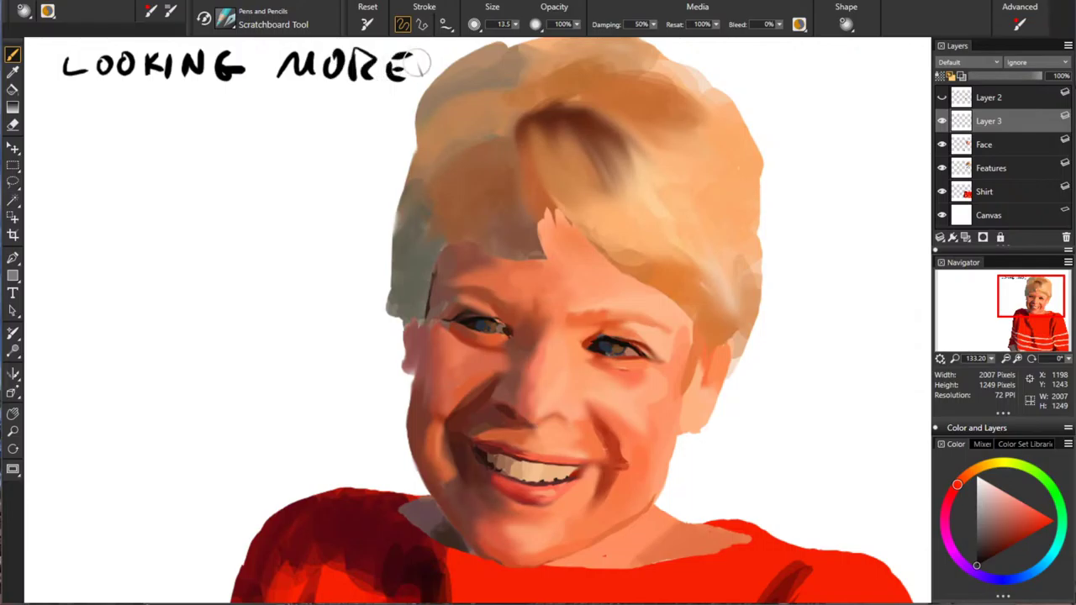
pyautogui.moveTo(48, 102); pyautogui.dragTo(48, 128)
pyautogui.moveTo(48, 103)
pyautogui.mouseDown()
pyautogui.moveTo(73, 100)
pyautogui.moveTo(105, 126)
pyautogui.moveTo(128, 128)
pyautogui.moveTo(141, 98)
pyautogui.moveTo(178, 128)
pyautogui.mouseUp()
pyautogui.moveTo(179, 99)
pyautogui.mouseDown()
pyautogui.moveTo(210, 118)
pyautogui.moveTo(274, 128)
pyautogui.mouseUp()
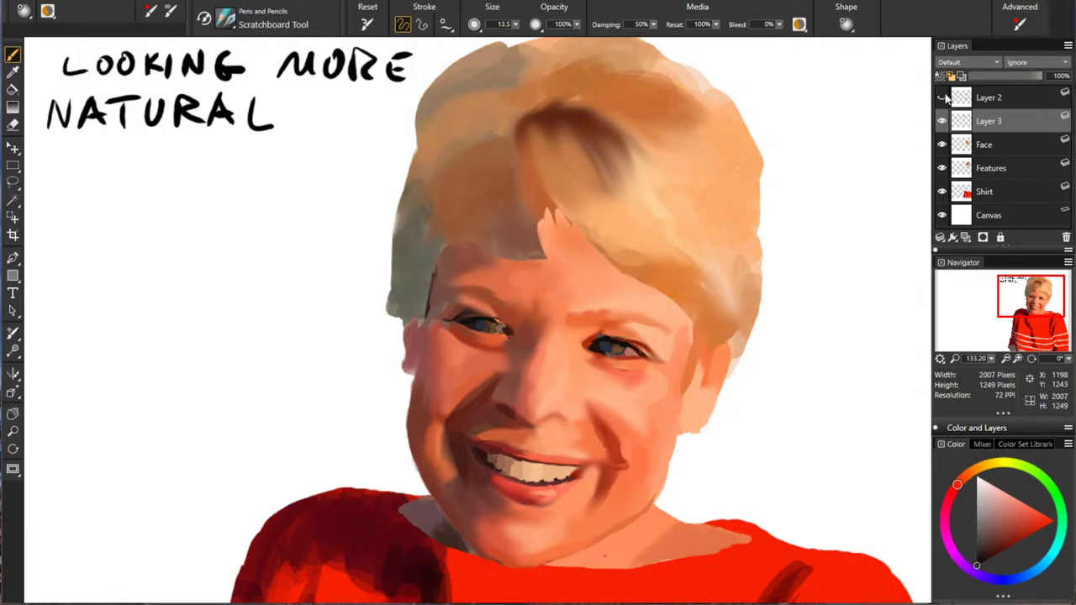
# Step: Show the Layer 2 sketch and continue the handwritten note on Layer 3 with "BUT STILL A LOT OF"
pyautogui.click(941, 97)
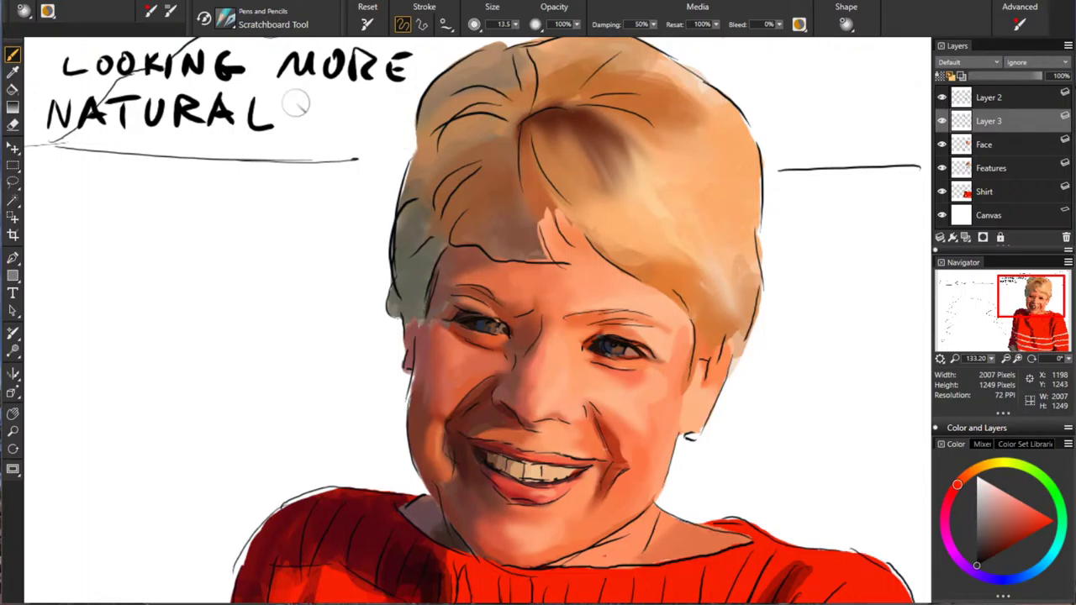
pyautogui.moveTo(48, 158)
pyautogui.mouseDown()
pyautogui.moveTo(49, 187)
pyautogui.moveTo(106, 158)
pyautogui.moveTo(145, 156)
pyautogui.mouseUp()
pyautogui.moveTo(126, 160); pyautogui.dragTo(126, 187)
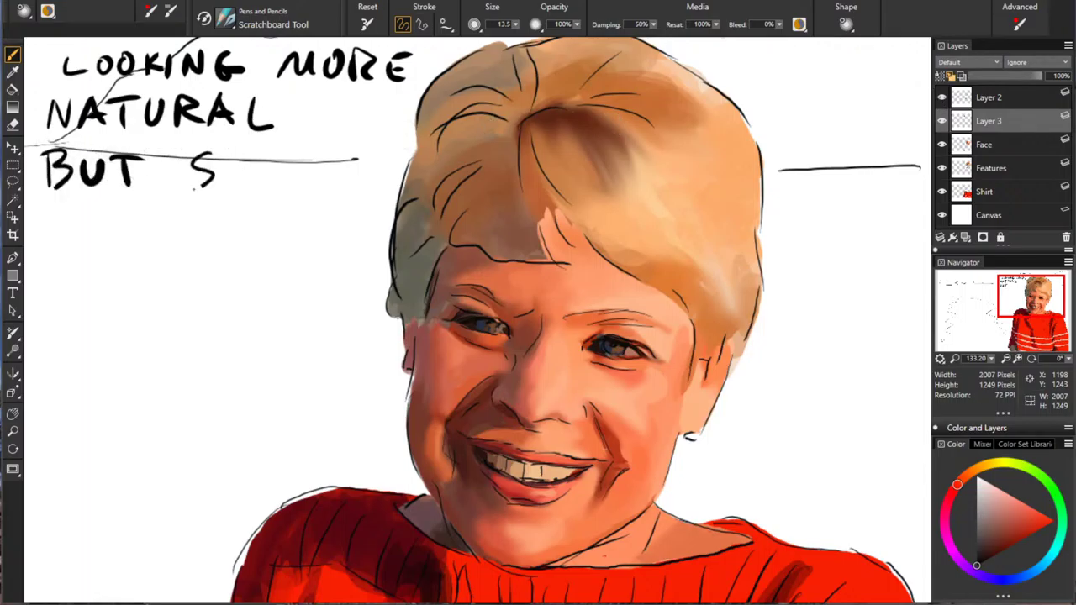
pyautogui.moveTo(223, 156); pyautogui.dragTo(260, 155)
pyautogui.moveTo(273, 156)
pyautogui.mouseDown()
pyautogui.moveTo(291, 175)
pyautogui.moveTo(340, 181)
pyautogui.mouseUp()
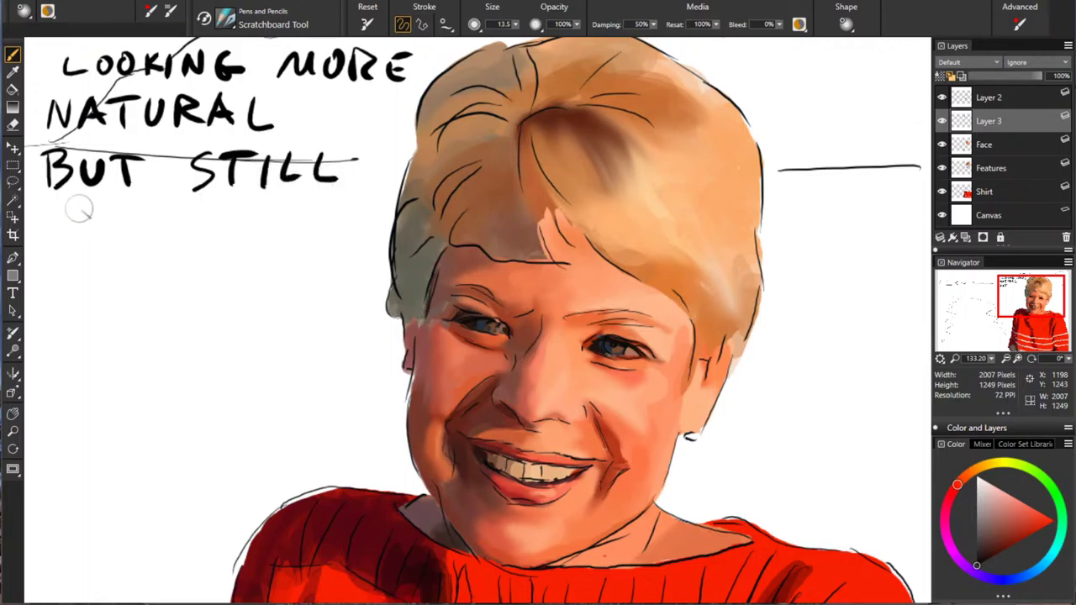
pyautogui.moveTo(57, 208); pyautogui.dragTo(78, 242)
pyautogui.moveTo(51, 230)
pyautogui.mouseDown()
pyautogui.moveTo(164, 224)
pyautogui.moveTo(164, 235)
pyautogui.moveTo(217, 212)
pyautogui.mouseUp()
pyautogui.moveTo(200, 213); pyautogui.dragTo(200, 239)
pyautogui.moveTo(272, 210); pyautogui.dragTo(333, 222)
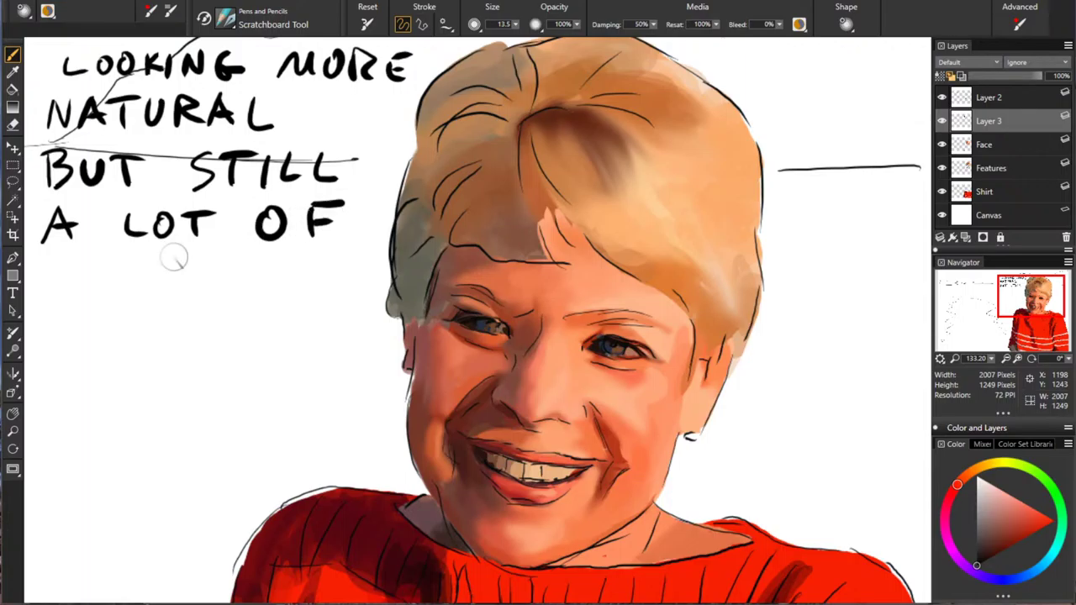
# Step: Finish the handwritten note with "DETAILING TO BE DONE" and underline the word DONE
pyautogui.moveTo(42, 257); pyautogui.dragTo(42, 295)
pyautogui.moveTo(44, 259)
pyautogui.mouseDown()
pyautogui.moveTo(68, 271)
pyautogui.moveTo(95, 283)
pyautogui.moveTo(78, 272)
pyautogui.moveTo(136, 259)
pyautogui.mouseUp()
pyautogui.moveTo(119, 261)
pyautogui.mouseDown()
pyautogui.moveTo(164, 276)
pyautogui.moveTo(170, 257)
pyautogui.moveTo(177, 282)
pyautogui.mouseUp()
pyautogui.moveTo(202, 257)
pyautogui.mouseDown()
pyautogui.moveTo(202, 294)
pyautogui.moveTo(246, 294)
pyautogui.moveTo(283, 258)
pyautogui.moveTo(319, 290)
pyautogui.moveTo(343, 278)
pyautogui.mouseUp()
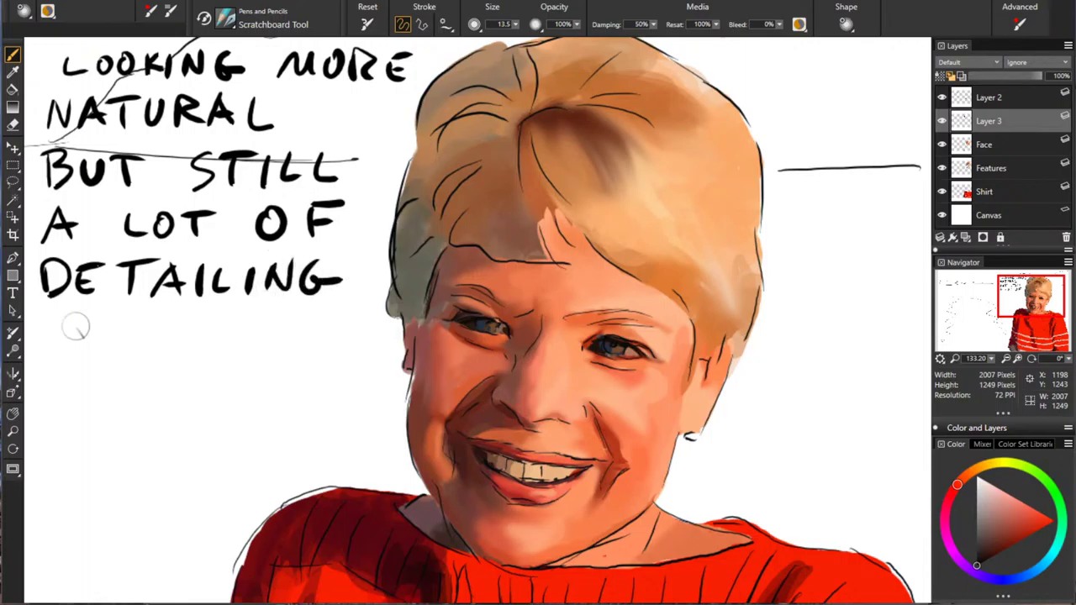
pyautogui.moveTo(95, 313); pyautogui.dragTo(55, 315)
pyautogui.moveTo(103, 314); pyautogui.dragTo(101, 313)
pyautogui.moveTo(169, 313); pyautogui.dragTo(171, 346)
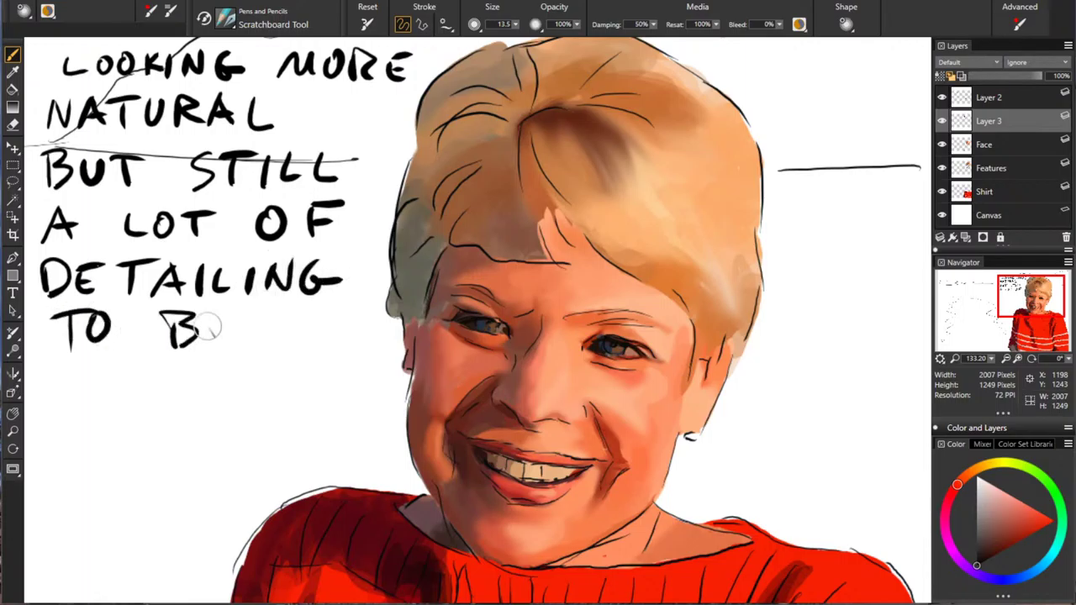
pyautogui.moveTo(210, 313)
pyautogui.mouseDown()
pyautogui.moveTo(239, 345)
pyautogui.moveTo(232, 327)
pyautogui.mouseUp()
pyautogui.moveTo(213, 309); pyautogui.dragTo(246, 307)
pyautogui.moveTo(39, 375); pyautogui.dragTo(42, 416)
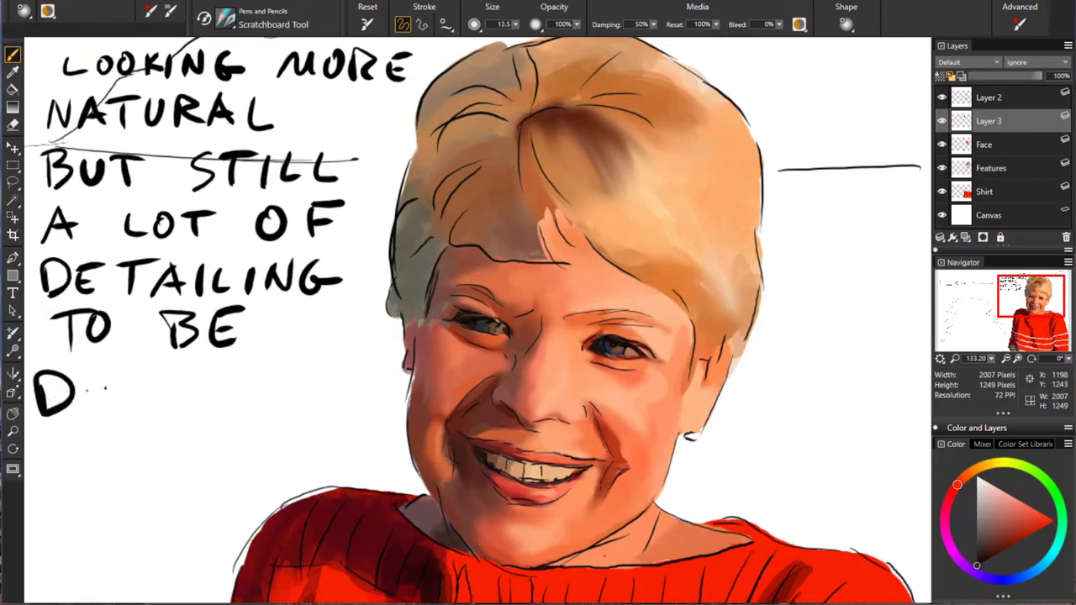
pyautogui.moveTo(94, 380)
pyautogui.mouseDown()
pyautogui.moveTo(143, 393)
pyautogui.moveTo(162, 376)
pyautogui.moveTo(210, 411)
pyautogui.mouseUp()
pyautogui.moveTo(182, 378); pyautogui.dragTo(213, 377)
pyautogui.moveTo(182, 394); pyautogui.dragTo(207, 393)
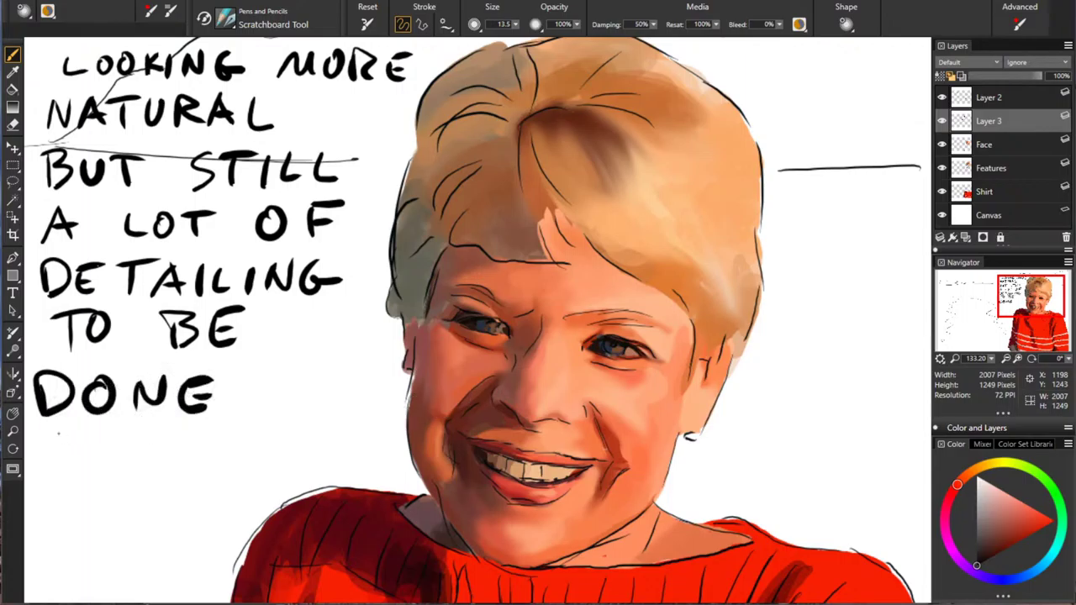
pyautogui.moveTo(54, 436); pyautogui.dragTo(220, 434)
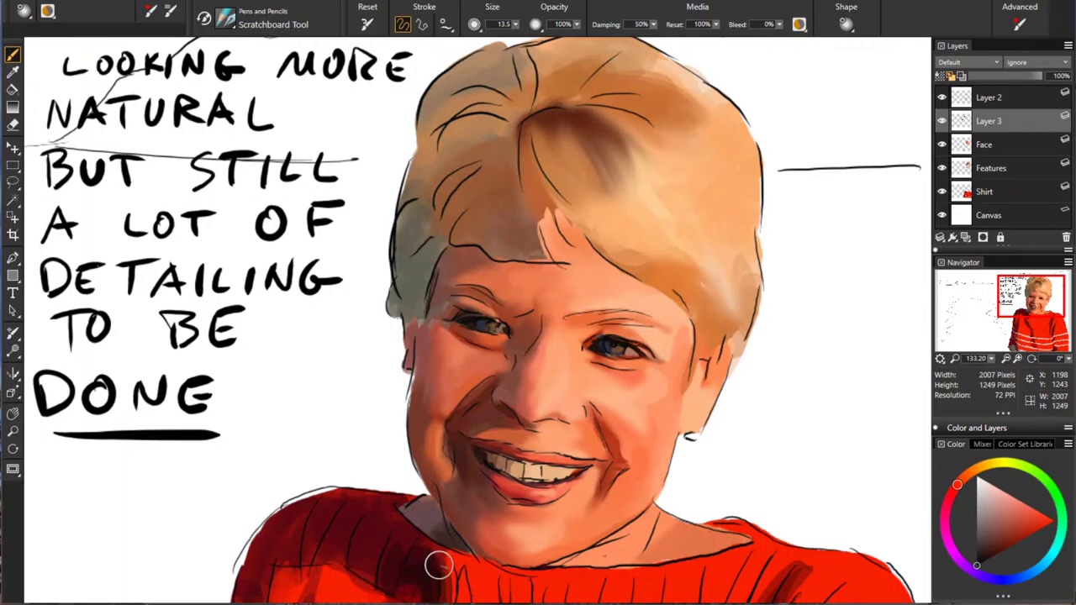
# Step: Handwrite "NOW IT MIGHT BE" in the white space on the other side of the portrait
pyautogui.moveTo(751, 84); pyautogui.dragTo(773, 54)
pyautogui.moveTo(789, 59); pyautogui.dragTo(791, 61)
pyautogui.moveTo(796, 60); pyautogui.dragTo(831, 59)
pyautogui.moveTo(868, 54); pyautogui.dragTo(866, 81)
pyautogui.moveTo(895, 55); pyautogui.dragTo(892, 80)
pyautogui.moveTo(769, 123); pyautogui.dragTo(805, 117)
pyautogui.moveTo(816, 92); pyautogui.dragTo(812, 119)
pyautogui.moveTo(841, 91)
pyautogui.mouseDown()
pyautogui.moveTo(829, 108)
pyautogui.moveTo(909, 94)
pyautogui.mouseUp()
pyautogui.moveTo(891, 96); pyautogui.dragTo(890, 116)
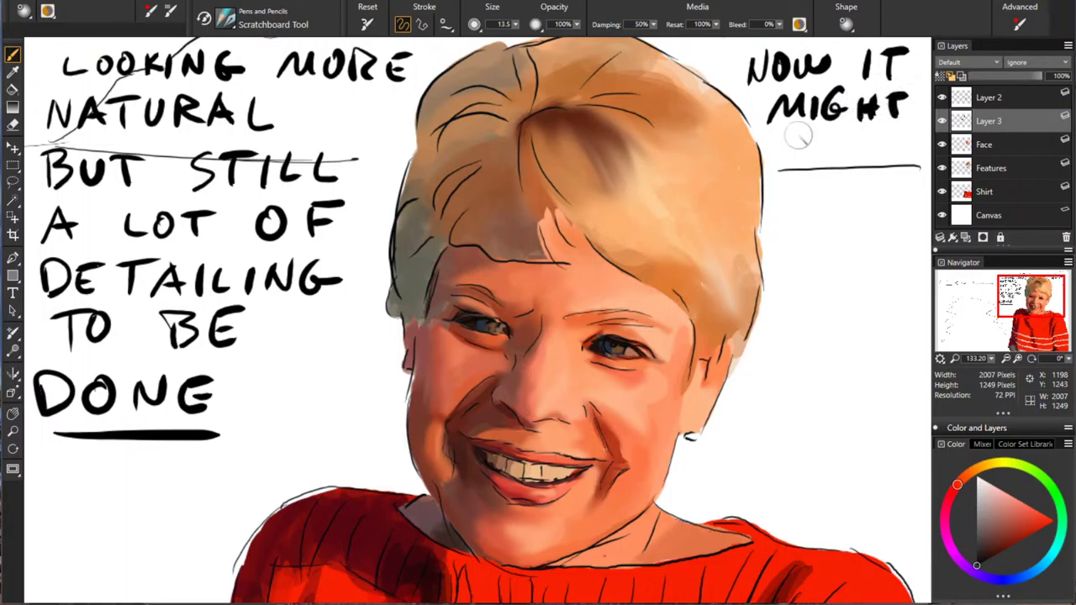
pyautogui.moveTo(790, 124)
pyautogui.mouseDown()
pyautogui.moveTo(797, 164)
pyautogui.moveTo(847, 145)
pyautogui.moveTo(846, 134)
pyautogui.mouseUp()
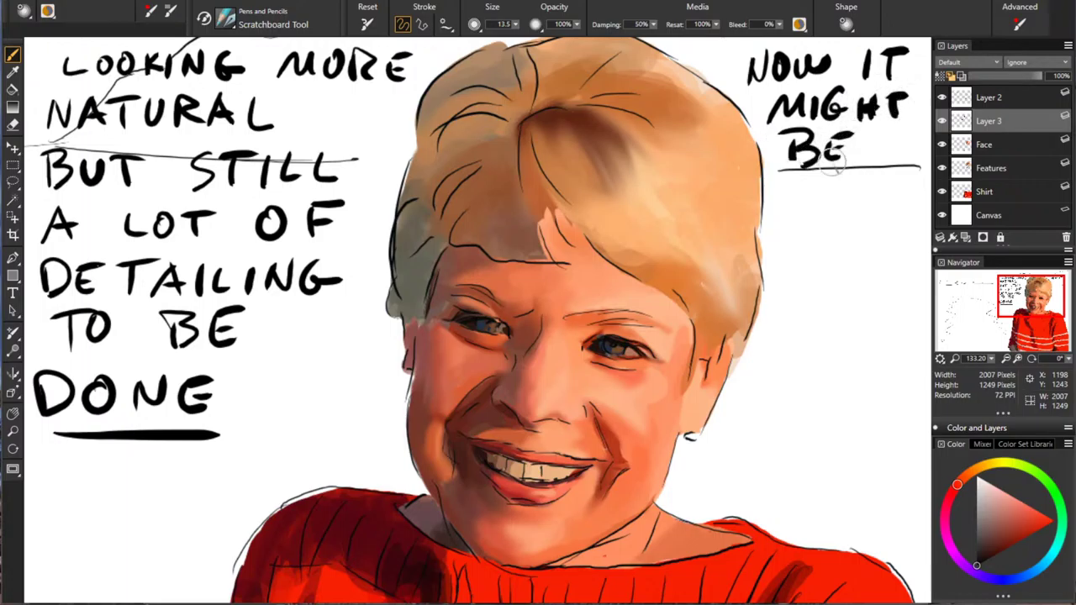
# Step: Continue the second handwritten note below with "EASIER TO WORK"
pyautogui.moveTo(779, 195); pyautogui.dragTo(791, 214)
pyautogui.moveTo(775, 204); pyautogui.dragTo(810, 187)
pyautogui.moveTo(810, 186); pyautogui.dragTo(824, 215)
pyautogui.moveTo(851, 186)
pyautogui.mouseDown()
pyautogui.moveTo(851, 212)
pyautogui.moveTo(877, 188)
pyautogui.mouseUp()
pyautogui.moveTo(886, 189)
pyautogui.mouseDown()
pyautogui.moveTo(884, 213)
pyautogui.moveTo(907, 210)
pyautogui.mouseUp()
pyautogui.moveTo(793, 237); pyautogui.dragTo(790, 263)
pyautogui.moveTo(780, 239); pyautogui.dragTo(818, 235)
pyautogui.moveTo(803, 251); pyautogui.dragTo(814, 237)
pyautogui.moveTo(780, 285)
pyautogui.mouseDown()
pyautogui.moveTo(834, 280)
pyautogui.moveTo(846, 304)
pyautogui.mouseUp()
pyautogui.moveTo(846, 274)
pyautogui.mouseDown()
pyautogui.moveTo(868, 303)
pyautogui.moveTo(896, 303)
pyautogui.mouseUp()
# Step: Complete the second note with "DETAILS ON AN UPPER LAYER" and draw upward arrows beside it
pyautogui.moveTo(767, 322); pyautogui.dragTo(768, 357)
pyautogui.moveTo(790, 328)
pyautogui.mouseDown()
pyautogui.moveTo(790, 359)
pyautogui.moveTo(818, 326)
pyautogui.mouseUp()
pyautogui.moveTo(791, 342); pyautogui.dragTo(813, 341)
pyautogui.moveTo(790, 358)
pyautogui.mouseDown()
pyautogui.moveTo(819, 356)
pyautogui.moveTo(853, 327)
pyautogui.mouseUp()
pyautogui.moveTo(853, 326)
pyautogui.mouseDown()
pyautogui.moveTo(865, 358)
pyautogui.moveTo(908, 358)
pyautogui.mouseUp()
pyautogui.moveTo(757, 376)
pyautogui.mouseDown()
pyautogui.moveTo(741, 394)
pyautogui.moveTo(757, 376)
pyautogui.moveTo(795, 377)
pyautogui.moveTo(821, 403)
pyautogui.moveTo(849, 405)
pyautogui.moveTo(863, 380)
pyautogui.moveTo(892, 380)
pyautogui.mouseUp()
pyautogui.moveTo(730, 421)
pyautogui.mouseDown()
pyautogui.moveTo(745, 435)
pyautogui.moveTo(751, 414)
pyautogui.moveTo(771, 442)
pyautogui.moveTo(796, 449)
pyautogui.mouseUp()
pyautogui.moveTo(796, 416)
pyautogui.mouseDown()
pyautogui.moveTo(798, 430)
pyautogui.moveTo(896, 461)
pyautogui.mouseUp()
pyautogui.moveTo(705, 451)
pyautogui.mouseDown()
pyautogui.moveTo(705, 478)
pyautogui.moveTo(745, 491)
pyautogui.moveTo(769, 479)
pyautogui.moveTo(782, 492)
pyautogui.mouseUp()
pyautogui.moveTo(787, 459)
pyautogui.mouseDown()
pyautogui.moveTo(806, 483)
pyautogui.moveTo(790, 508)
pyautogui.mouseUp()
pyautogui.moveTo(832, 473)
pyautogui.mouseDown()
pyautogui.moveTo(831, 498)
pyautogui.moveTo(848, 498)
pyautogui.mouseUp()
pyautogui.moveTo(830, 461)
pyautogui.mouseDown()
pyautogui.moveTo(881, 459)
pyautogui.moveTo(865, 503)
pyautogui.mouseUp()
pyautogui.moveTo(868, 462)
pyautogui.mouseDown()
pyautogui.moveTo(894, 501)
pyautogui.moveTo(916, 339)
pyautogui.moveTo(918, 210)
pyautogui.moveTo(926, 231)
pyautogui.mouseUp()
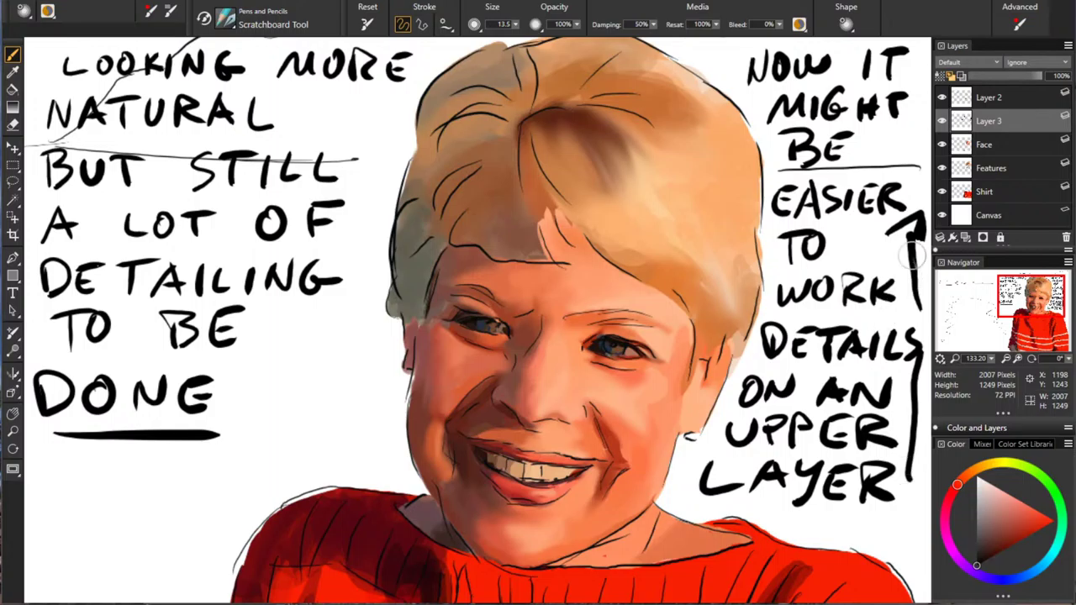
# Step: Add a new empty layer directly above the Face layer
pyautogui.click(1005, 144)
pyautogui.click(966, 239)
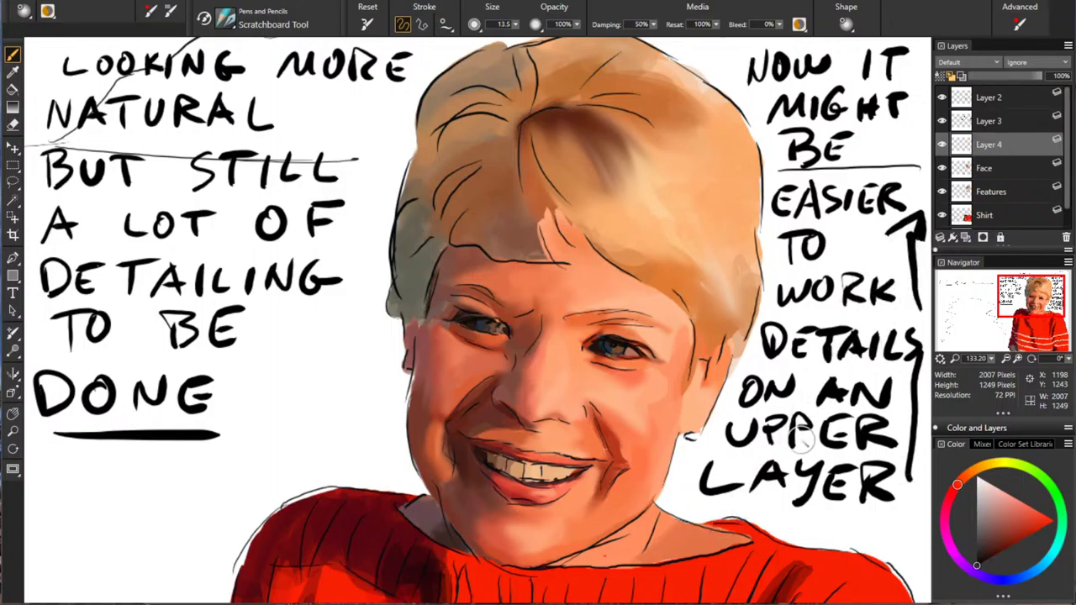
# Step: Hide the Layer 2 sketch and delete Layer 3 with its handwritten notes
pyautogui.click(942, 99)
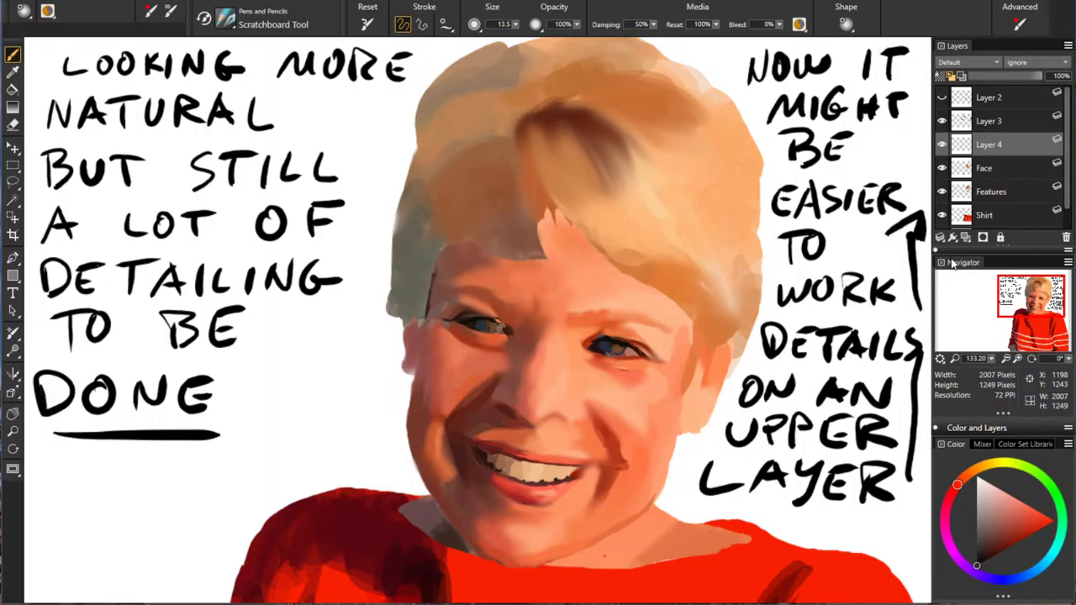
pyautogui.click(1001, 123)
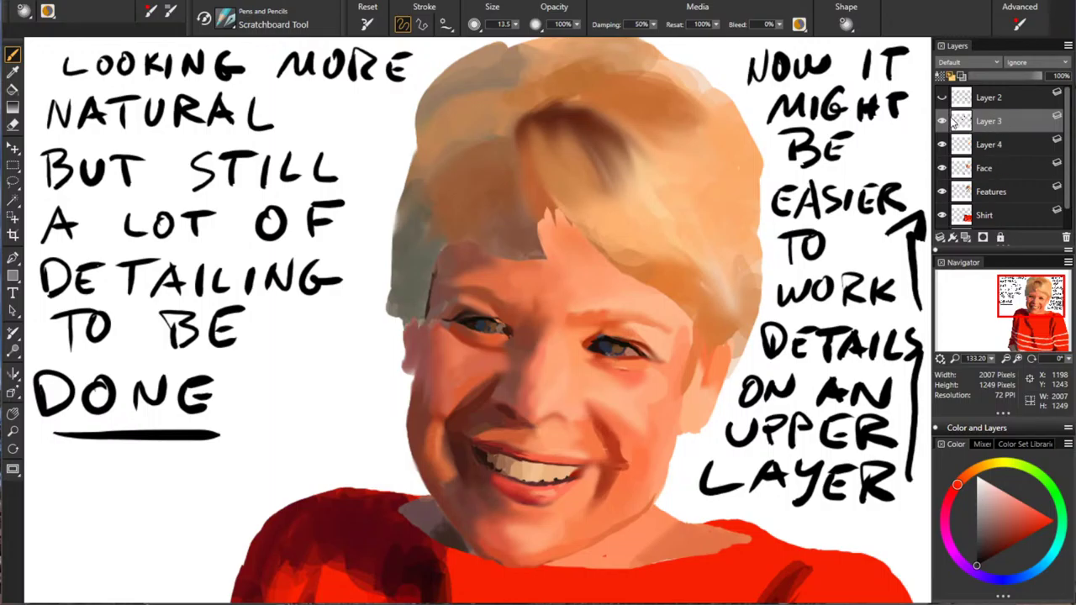
pyautogui.click(942, 123)
pyautogui.click(1064, 239)
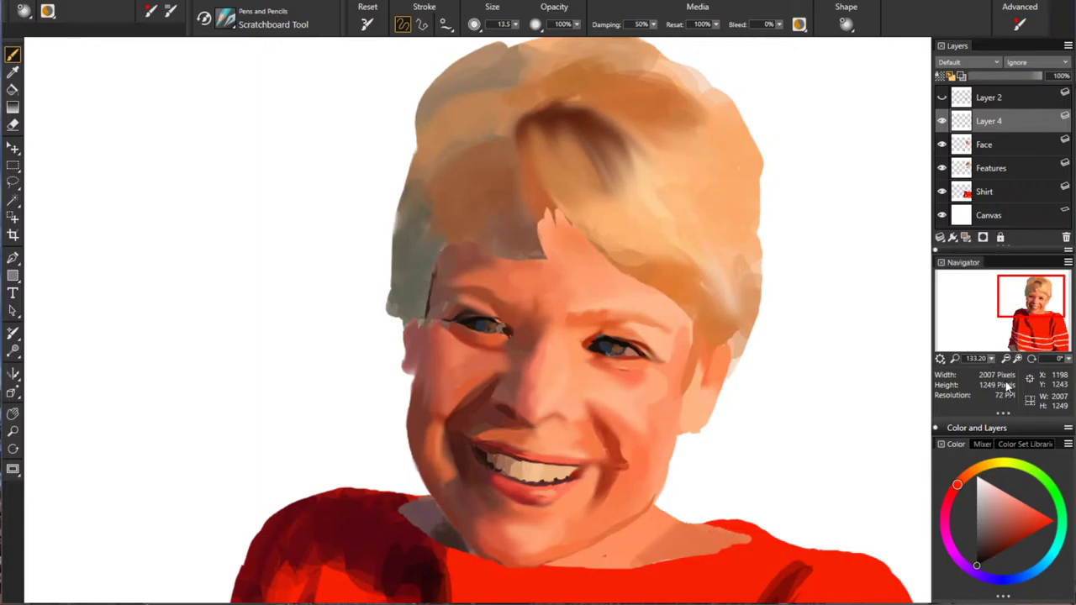
# Step: Show the Layer 2 sketch and, on the Features layer, tone down the shaded eye's blue iris with sampled colors at brush size 3.9
pyautogui.moveTo(992, 360); pyautogui.dragTo(1008, 368)
pyautogui.moveTo(1039, 300); pyautogui.dragTo(1044, 302)
pyautogui.moveTo(992, 359); pyautogui.dragTo(1010, 367)
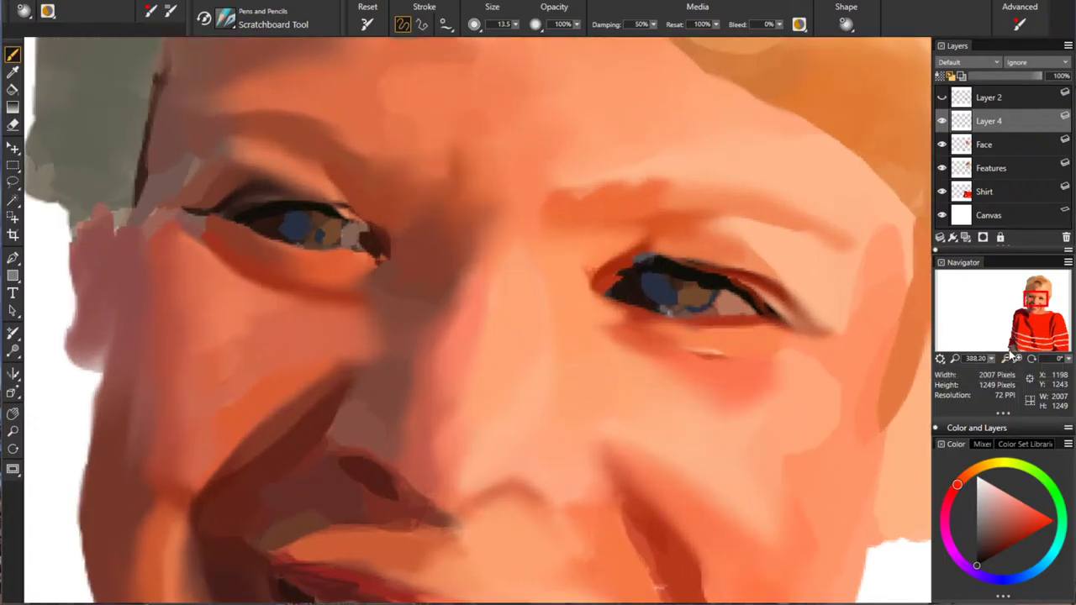
pyautogui.click(1002, 169)
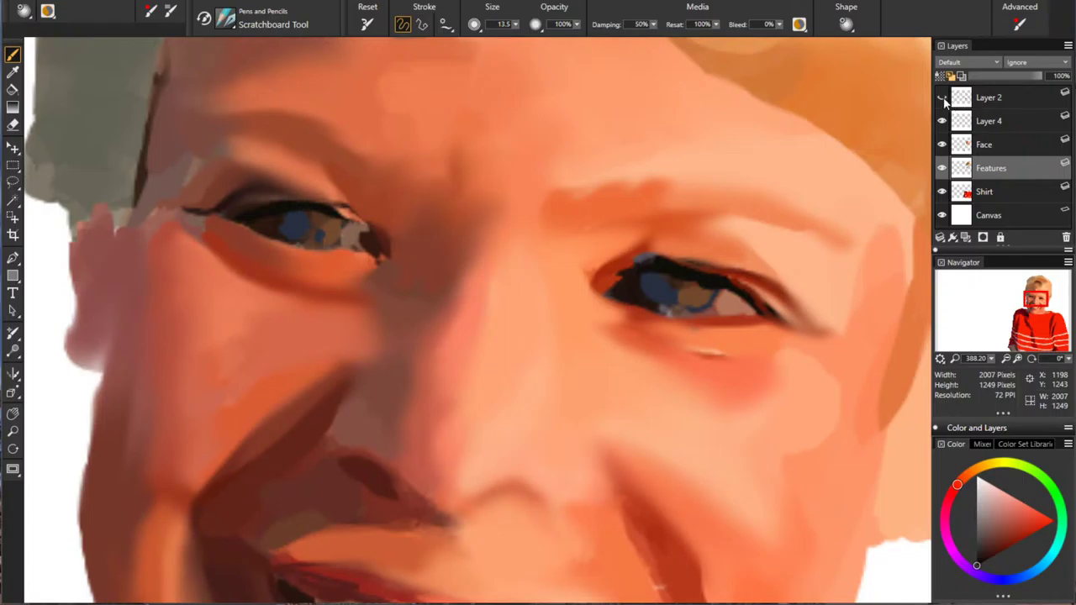
pyautogui.click(942, 98)
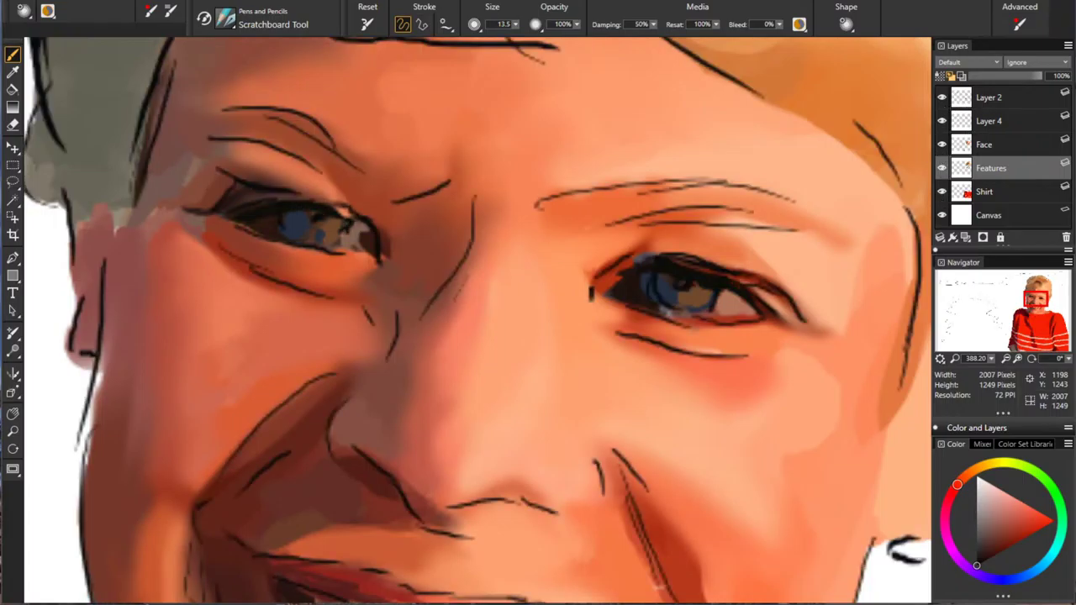
pyautogui.keyDown('alt'); pyautogui.click(682, 283); pyautogui.keyUp('alt')
pyautogui.press('[')
pyautogui.press('[')
pyautogui.press('[')
pyautogui.press('[')
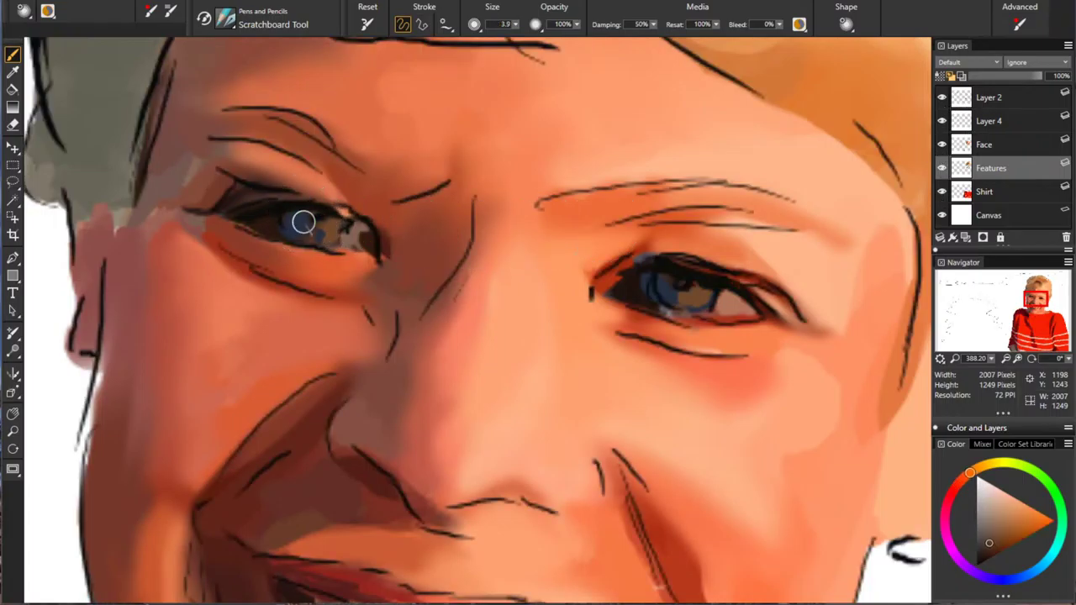
pyautogui.keyDown('alt'); pyautogui.click(247, 261); pyautogui.keyUp('alt')
pyautogui.moveTo(300, 231); pyautogui.dragTo(287, 223)
pyautogui.keyDown('alt'); pyautogui.click(683, 284); pyautogui.keyUp('alt')
pyautogui.moveTo(323, 221); pyautogui.dragTo(320, 225)
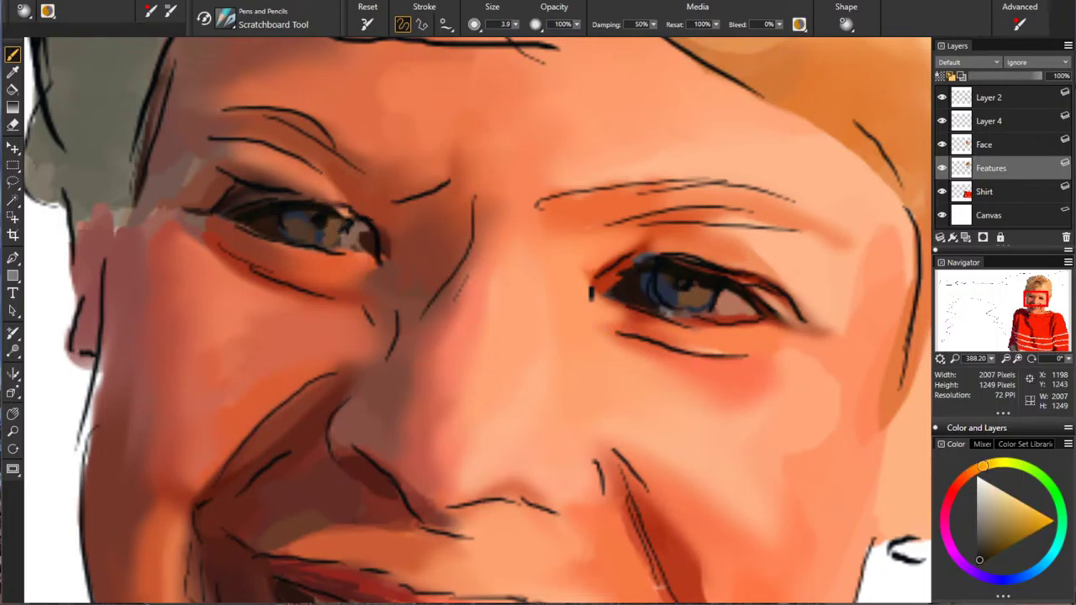
# Step: Darken the edge and upper part of the shaded eye's iris, using dark tones sampled from both eyes
pyautogui.keyDown('alt'); pyautogui.click(364, 242); pyautogui.keyUp('alt')
pyautogui.moveTo(349, 223); pyautogui.dragTo(344, 237)
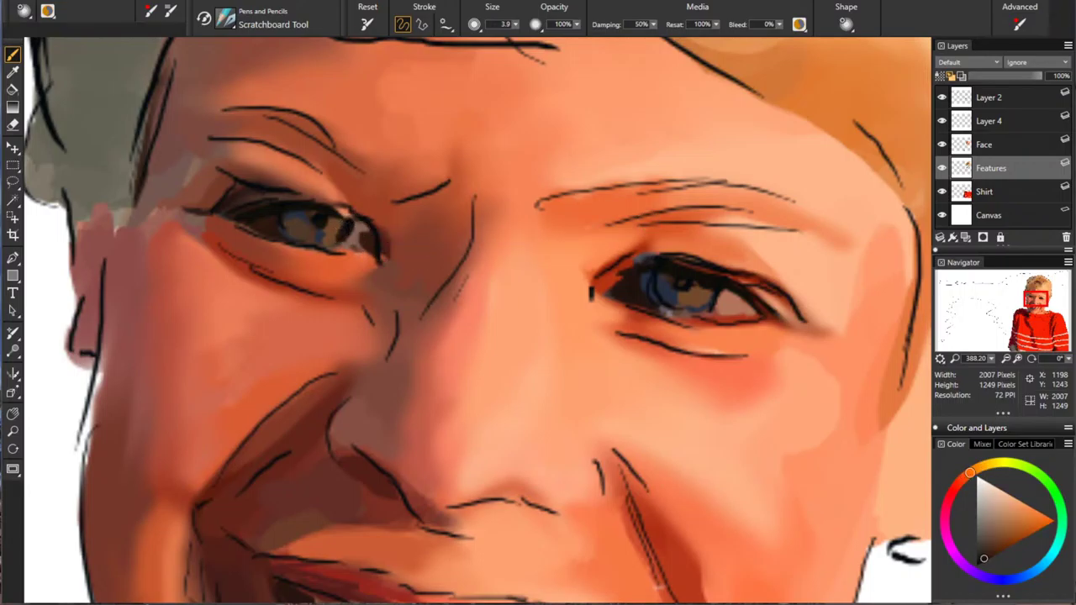
pyautogui.keyDown('alt'); pyautogui.click(624, 293); pyautogui.keyUp('alt')
pyautogui.moveTo(288, 219); pyautogui.dragTo(312, 214)
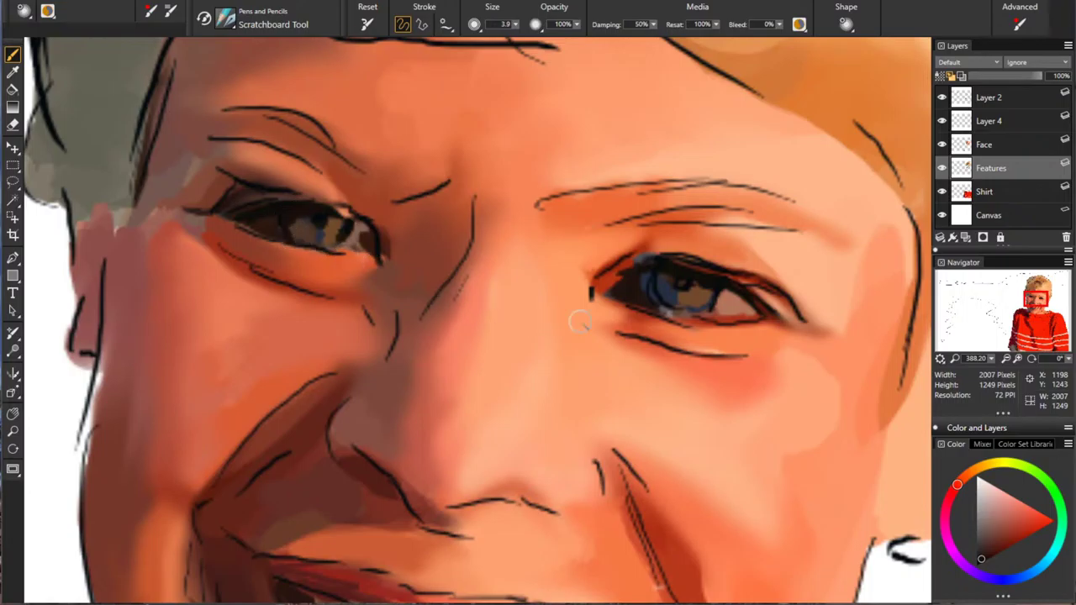
pyautogui.keyDown('alt'); pyautogui.click(338, 226); pyautogui.keyUp('alt')
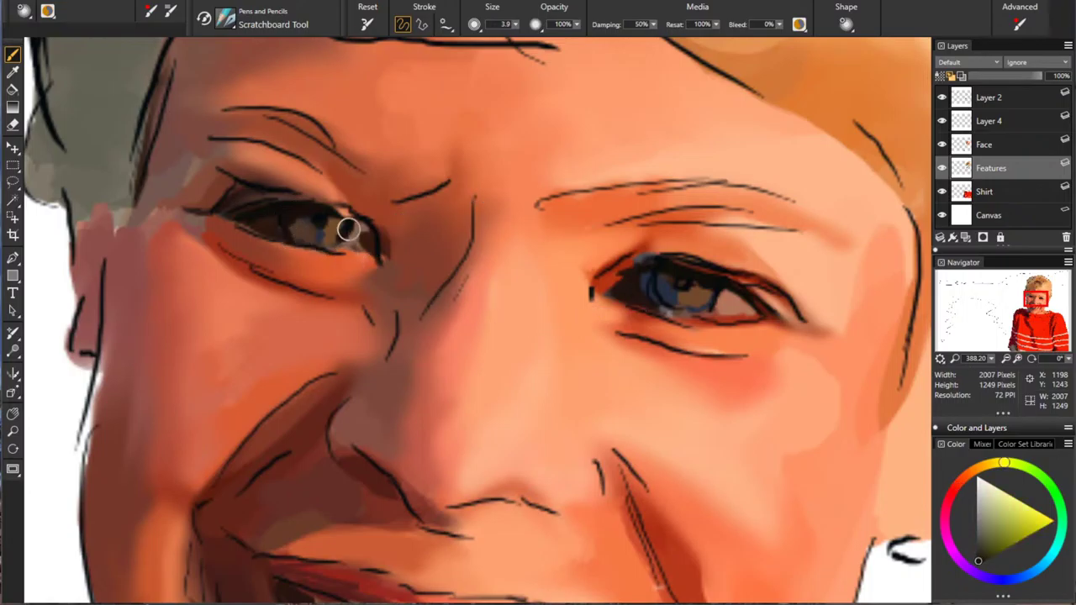
pyautogui.moveTo(292, 228); pyautogui.dragTo(294, 239)
pyautogui.keyDown('alt'); pyautogui.click(357, 238); pyautogui.keyUp('alt')
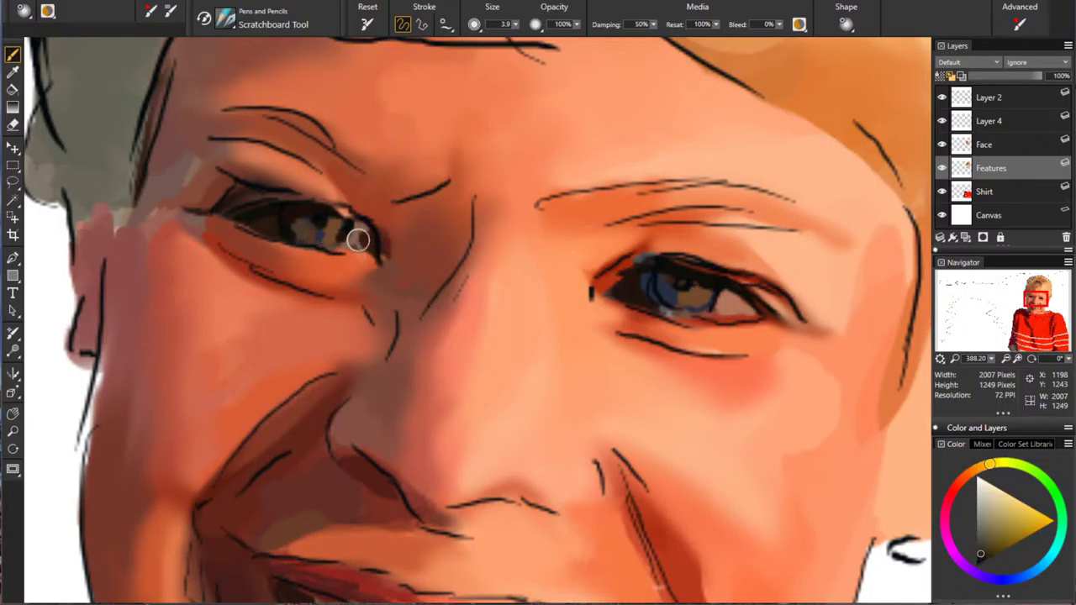
pyautogui.moveTo(317, 224); pyautogui.dragTo(322, 229)
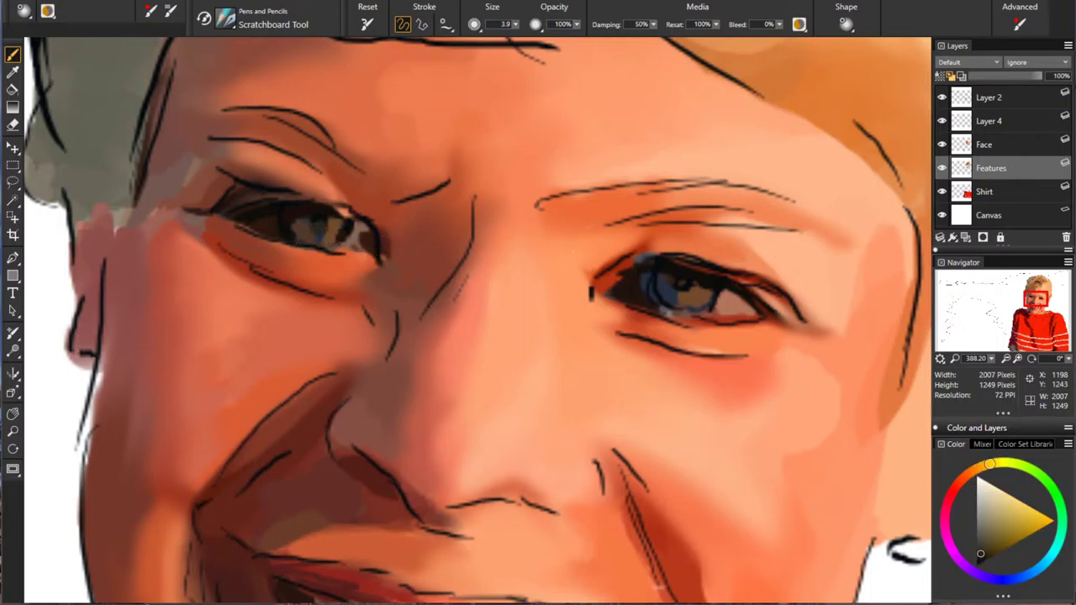
# Step: Paint a dark pupil in the shaded eye's iris and refine the iris around it with sampled brown tones
pyautogui.keyDown('alt'); pyautogui.click(326, 311); pyautogui.keyUp('alt')
pyautogui.keyDown('alt'); pyautogui.click(361, 235); pyautogui.keyUp('alt')
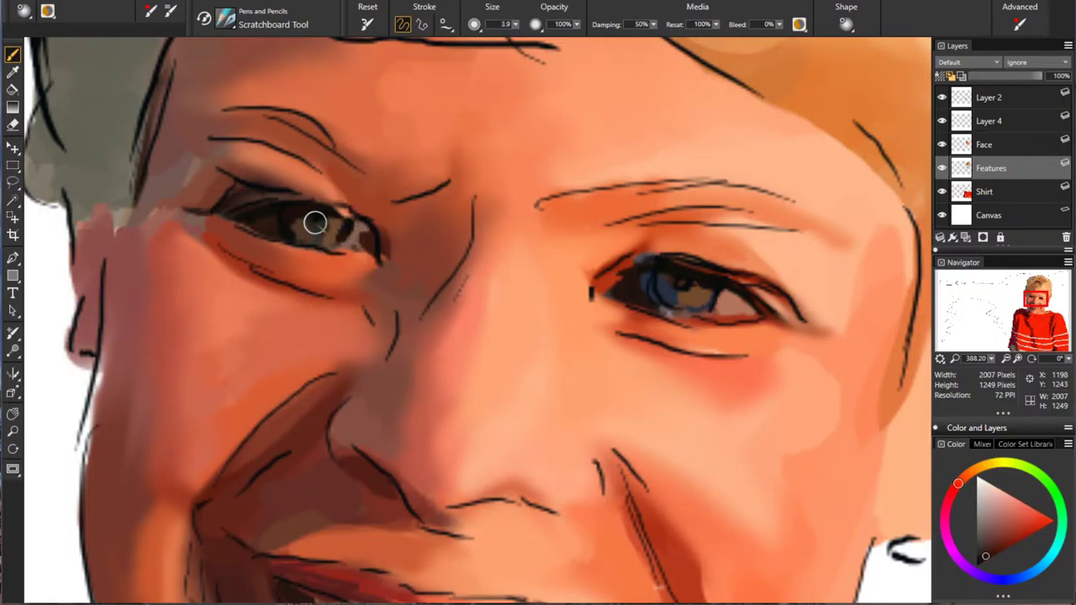
pyautogui.moveTo(316, 222)
pyautogui.mouseDown()
pyautogui.moveTo(324, 229)
pyautogui.moveTo(323, 221)
pyautogui.mouseUp()
pyautogui.keyDown('alt'); pyautogui.click(322, 226); pyautogui.keyUp('alt')
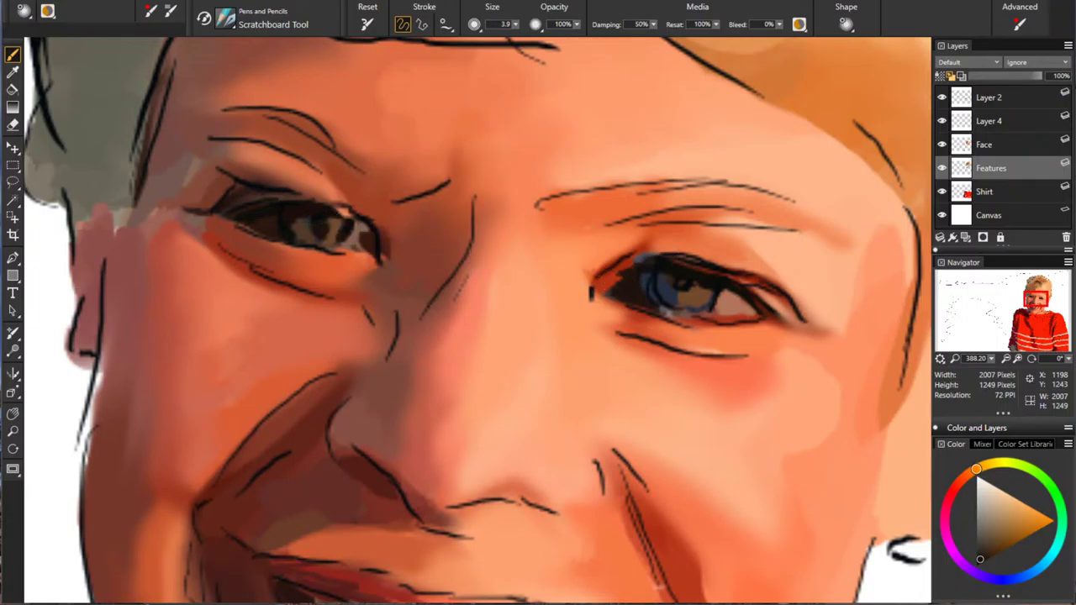
pyautogui.keyDown('alt'); pyautogui.click(684, 286); pyautogui.keyUp('alt')
pyautogui.moveTo(325, 231); pyautogui.dragTo(316, 239)
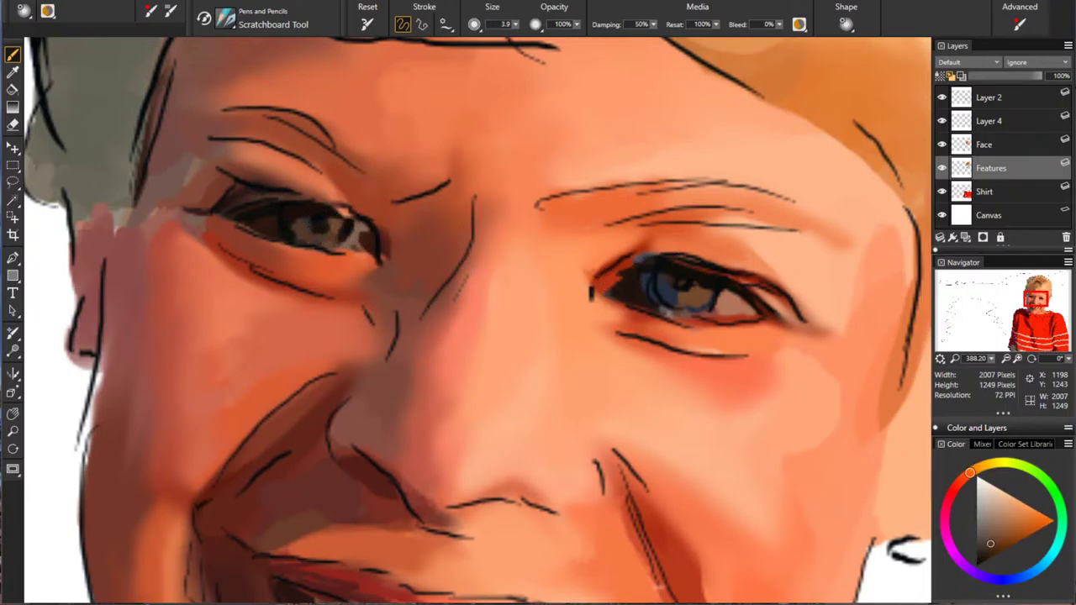
# Step: Deepen both sides of the shaded eye's iris with dark tones sampled from the two eyes
pyautogui.keyDown('alt'); pyautogui.click(342, 230); pyautogui.keyUp('alt')
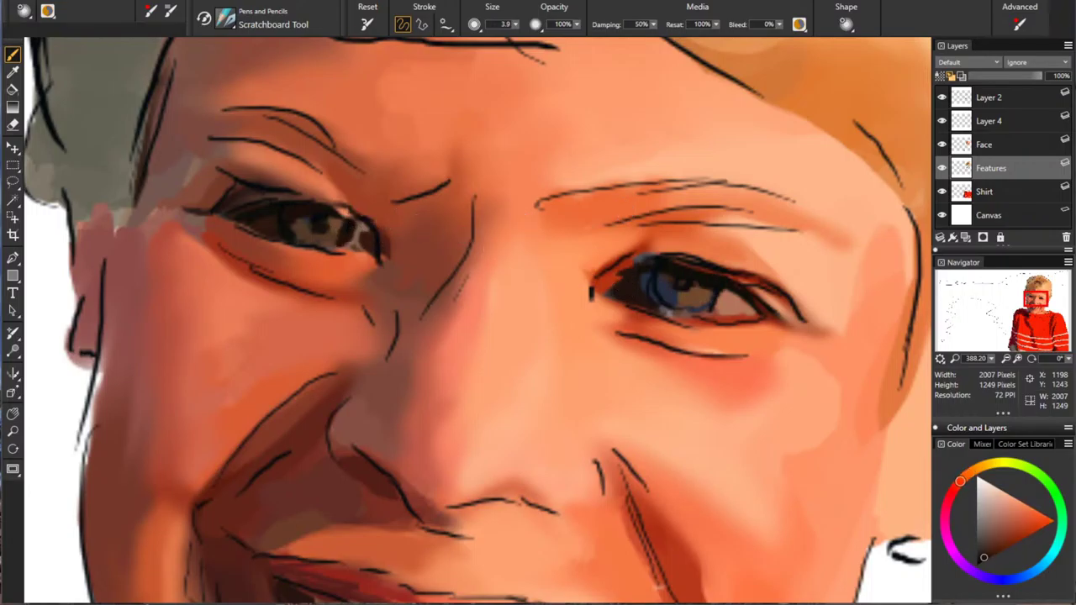
pyautogui.keyDown('alt'); pyautogui.click(685, 281); pyautogui.keyUp('alt')
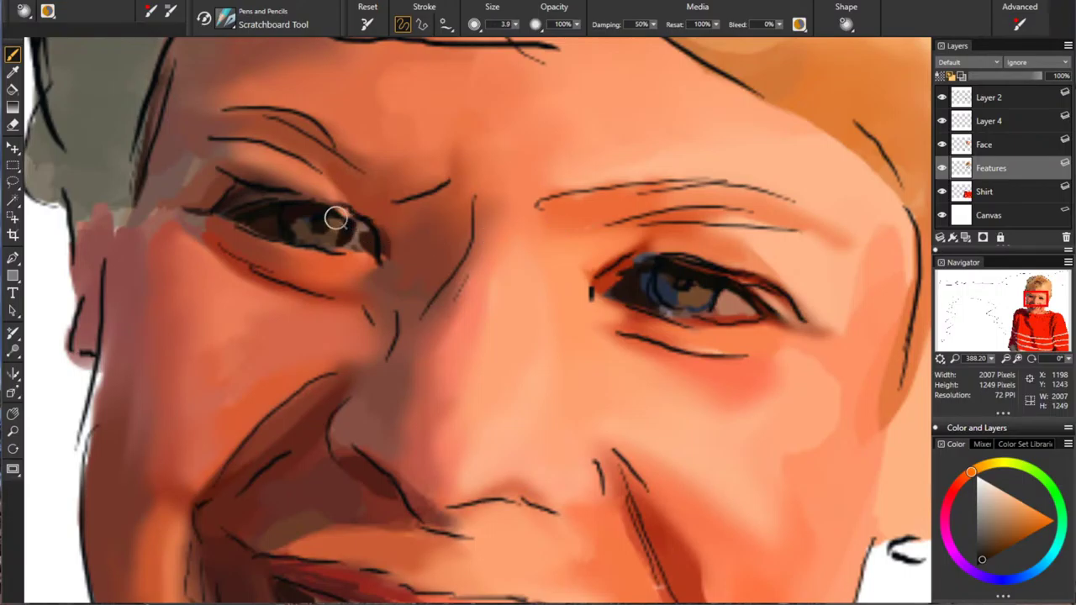
pyautogui.moveTo(337, 216); pyautogui.dragTo(340, 225)
pyautogui.keyDown('alt'); pyautogui.click(624, 288); pyautogui.keyUp('alt')
pyautogui.moveTo(291, 220); pyautogui.dragTo(305, 225)
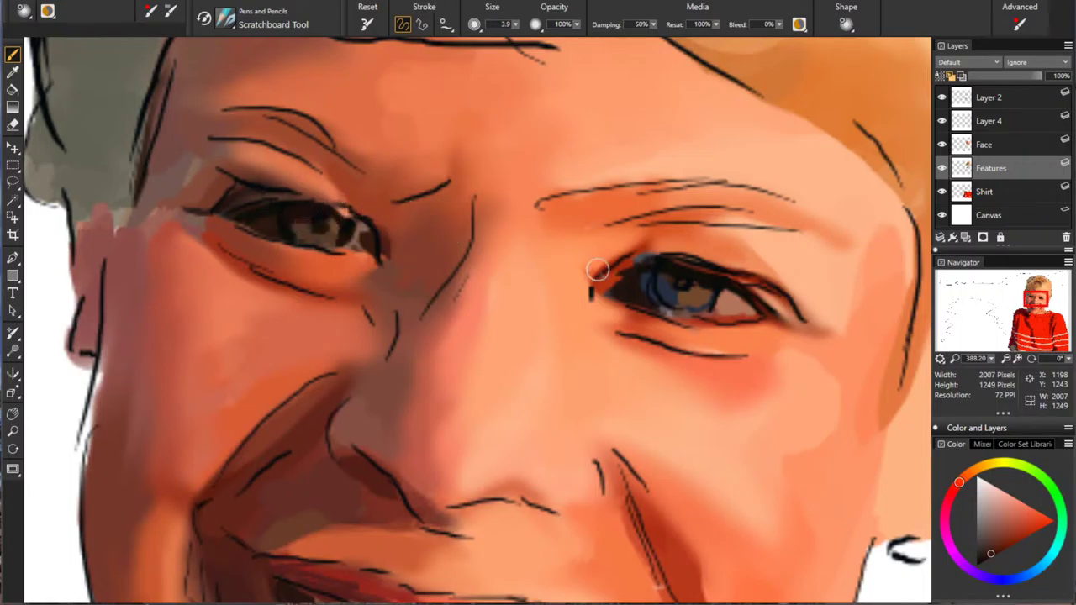
pyautogui.moveTo(596, 278); pyautogui.dragTo(632, 257)
# Step: Darken the shaded eye's upper iris edge and cover the light patches near its inner corner with sampled dark tones
pyautogui.keyDown('alt'); pyautogui.click(275, 222); pyautogui.keyUp('alt')
pyautogui.moveTo(288, 219)
pyautogui.mouseDown()
pyautogui.moveTo(315, 217)
pyautogui.moveTo(292, 238)
pyautogui.mouseUp()
pyautogui.keyDown('alt'); pyautogui.click(361, 237); pyautogui.keyUp('alt')
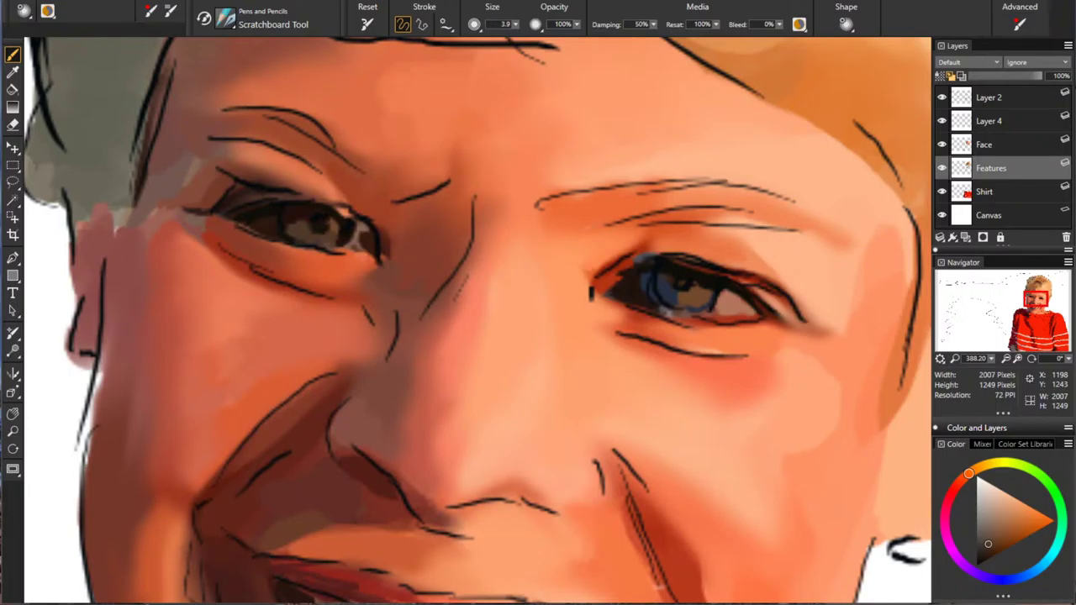
pyautogui.keyDown('alt'); pyautogui.click(374, 231); pyautogui.keyUp('alt')
pyautogui.moveTo(286, 210); pyautogui.dragTo(315, 211)
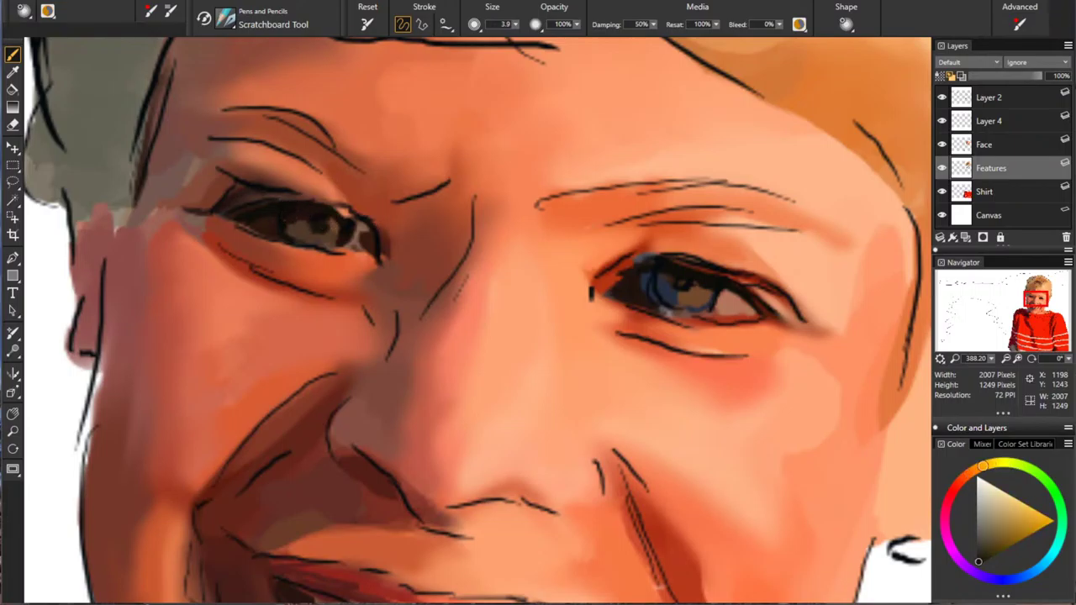
pyautogui.keyDown('alt'); pyautogui.click(367, 236); pyautogui.keyUp('alt')
pyautogui.keyDown('alt'); pyautogui.click(368, 236); pyautogui.keyUp('alt')
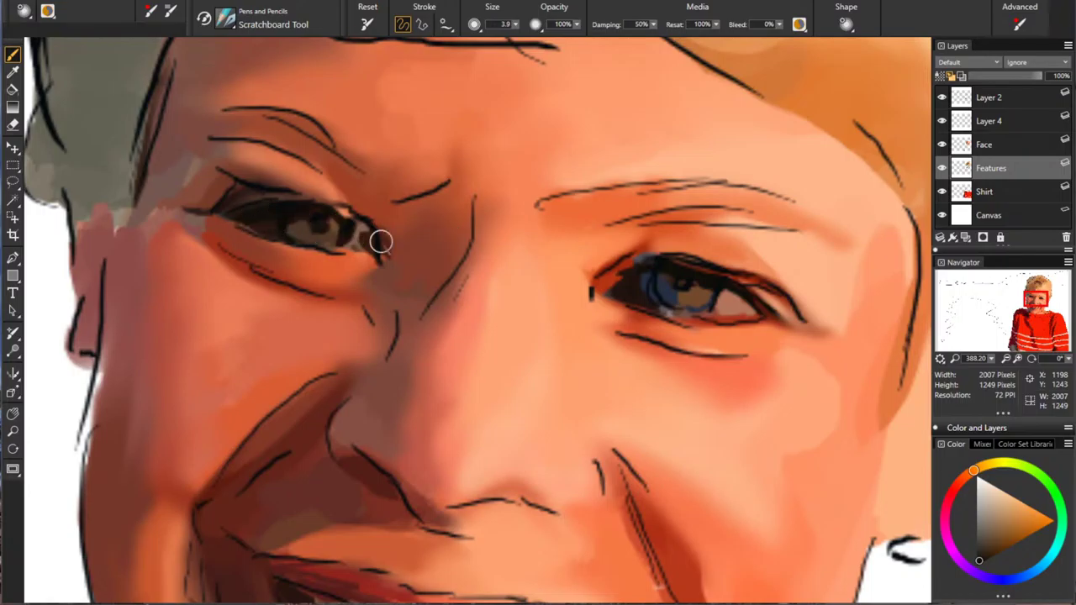
# Step: Add a muted brown tone sampled from the lit eye along the lower part of the shaded eye's iris
pyautogui.keyDown('alt'); pyautogui.click(627, 290); pyautogui.keyUp('alt')
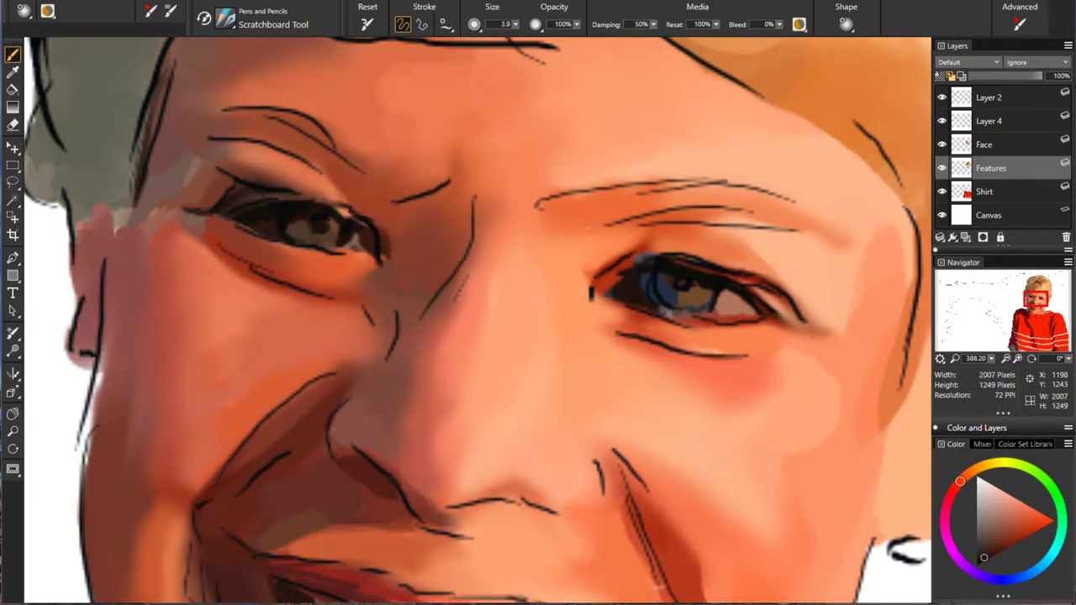
pyautogui.keyDown('alt'); pyautogui.click(621, 280); pyautogui.keyUp('alt')
pyautogui.keyDown('alt'); pyautogui.click(697, 295); pyautogui.keyUp('alt')
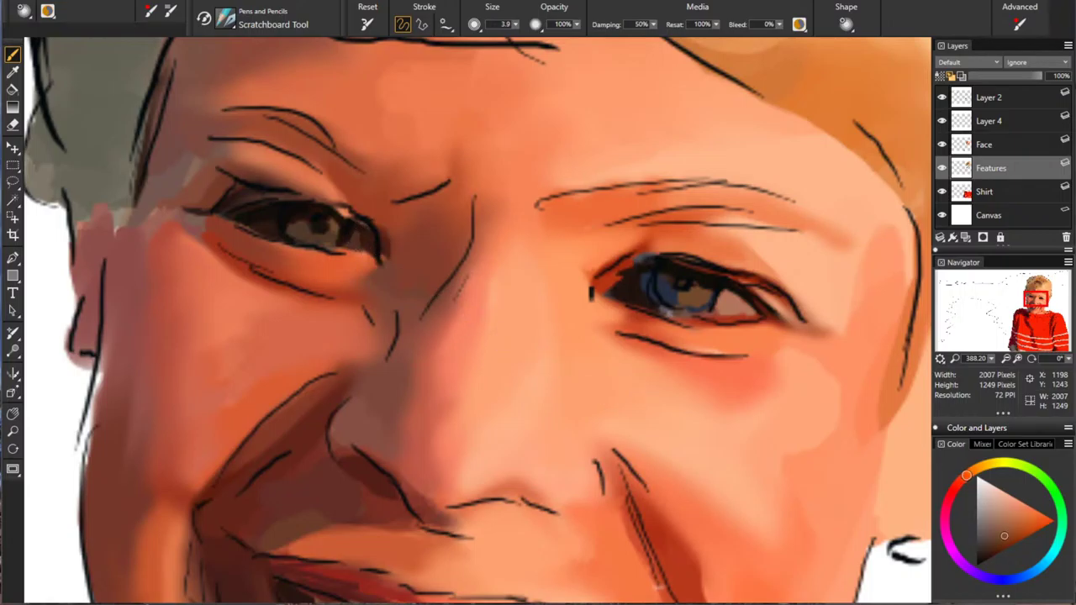
pyautogui.moveTo(298, 240); pyautogui.dragTo(323, 242)
# Step: Replace the blue in the middle of the lit eye's iris with sampled brown and paint its dark pupil
pyautogui.keyDown('alt'); pyautogui.click(688, 286); pyautogui.keyUp('alt')
pyautogui.keyDown('alt'); pyautogui.click(677, 281); pyautogui.keyUp('alt')
pyautogui.moveTo(665, 271)
pyautogui.mouseDown()
pyautogui.moveTo(737, 294)
pyautogui.moveTo(679, 289)
pyautogui.mouseUp()
pyautogui.keyDown('alt'); pyautogui.click(684, 284); pyautogui.keyUp('alt')
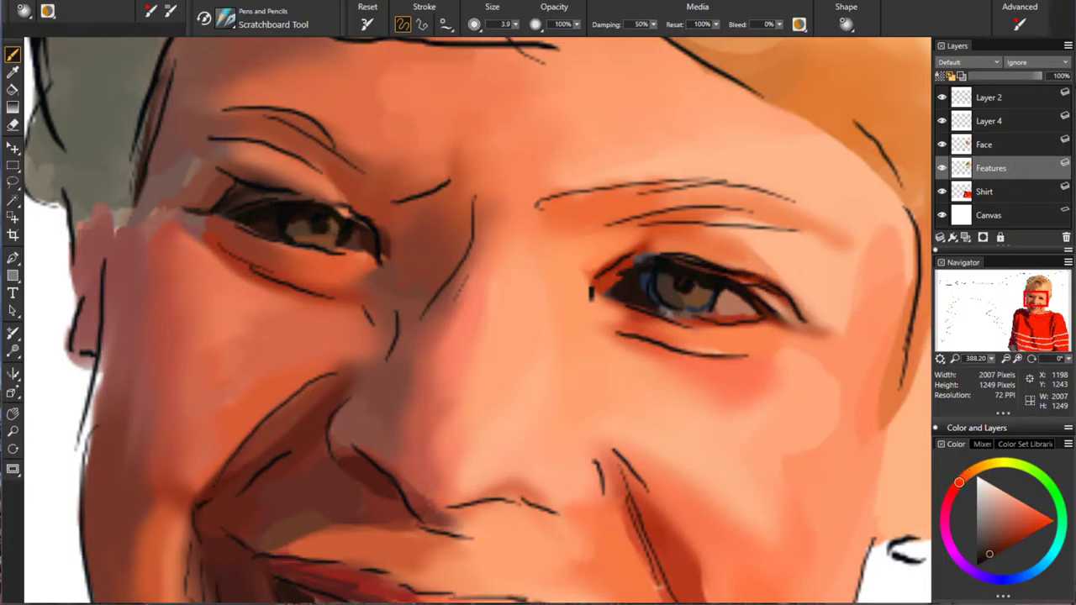
pyautogui.keyDown('alt'); pyautogui.click(723, 283); pyautogui.keyUp('alt')
pyautogui.keyDown('alt'); pyautogui.click(723, 284); pyautogui.keyUp('alt')
pyautogui.moveTo(684, 284); pyautogui.dragTo(683, 282)
# Step: Round out the outer and lower edge of the lit eye's iris with sampled dark and brown tones
pyautogui.keyDown('alt'); pyautogui.click(706, 295); pyautogui.keyUp('alt')
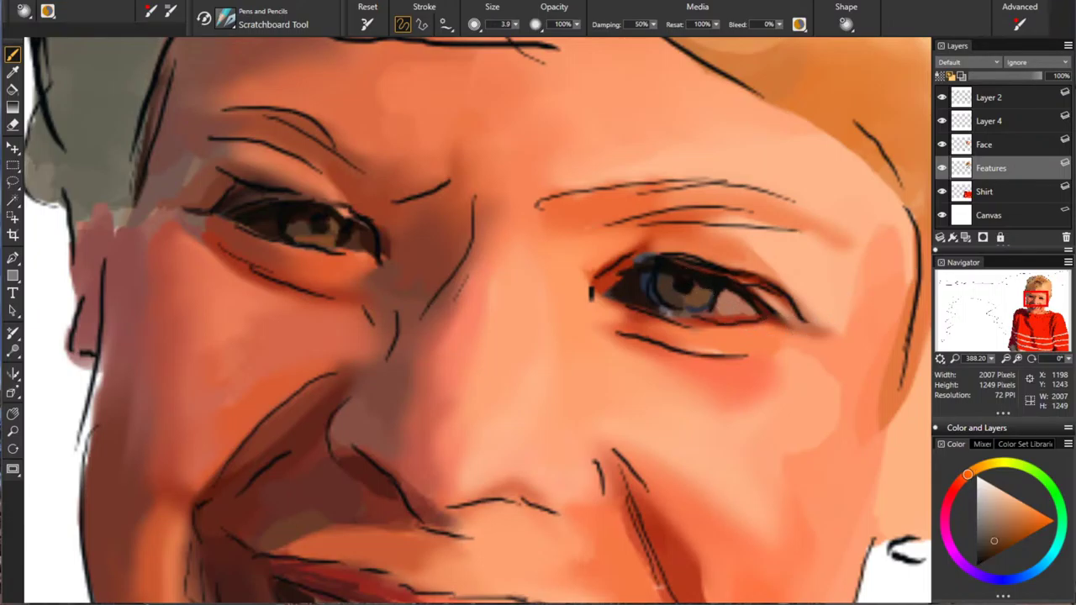
pyautogui.keyDown('alt'); pyautogui.click(706, 294); pyautogui.keyUp('alt')
pyautogui.keyDown('alt'); pyautogui.click(708, 294); pyautogui.keyUp('alt')
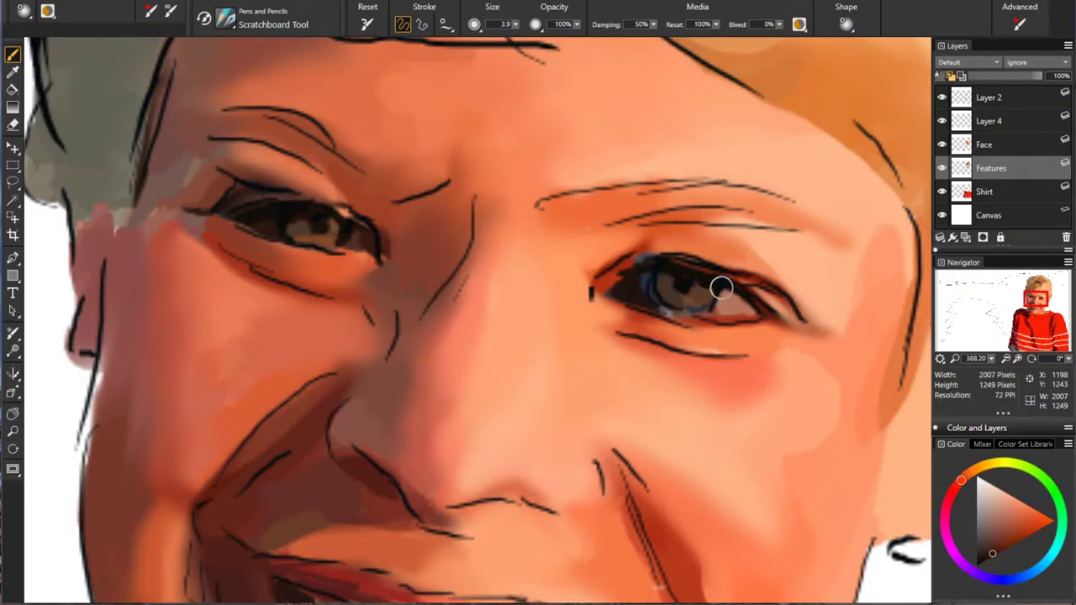
pyautogui.moveTo(722, 288); pyautogui.dragTo(703, 313)
pyautogui.keyDown('alt'); pyautogui.click(691, 309); pyautogui.keyUp('alt')
pyautogui.keyDown('alt'); pyautogui.click(688, 309); pyautogui.keyUp('alt')
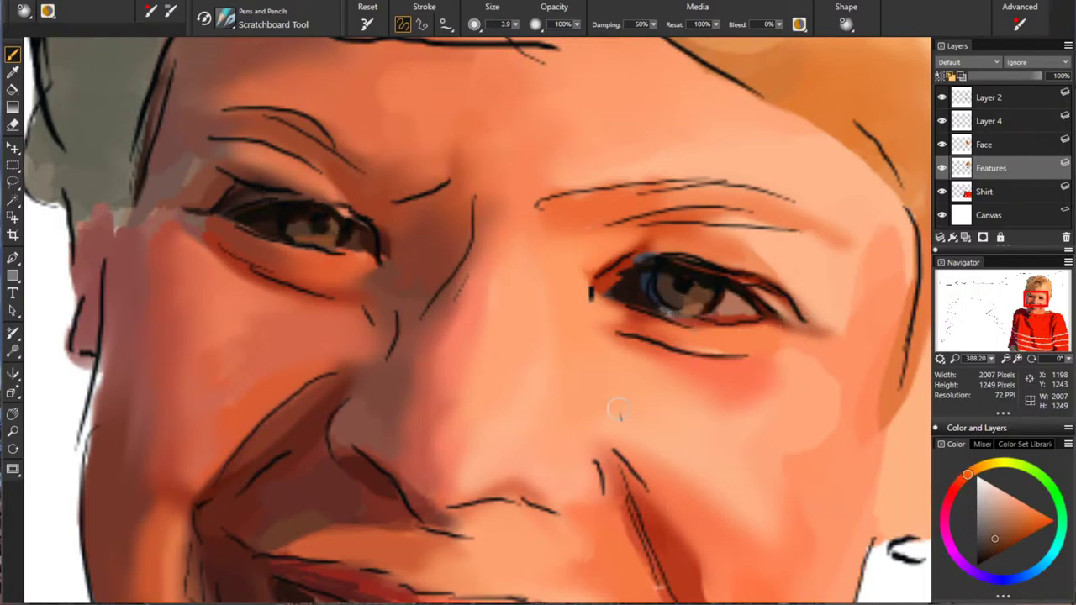
# Step: Cover the remaining blue on the inner side of the lit eye's iris with sampled dark and brown tones
pyautogui.keyDown('alt'); pyautogui.click(687, 287); pyautogui.keyUp('alt')
pyautogui.moveTo(671, 291); pyautogui.dragTo(675, 301)
pyautogui.keyDown('alt'); pyautogui.click(644, 274); pyautogui.keyUp('alt')
pyautogui.moveTo(646, 270)
pyautogui.mouseDown()
pyautogui.moveTo(661, 270)
pyautogui.moveTo(670, 304)
pyautogui.moveTo(651, 297)
pyautogui.moveTo(656, 276)
pyautogui.mouseUp()
pyautogui.keyDown('alt'); pyautogui.click(621, 271); pyautogui.keyUp('alt')
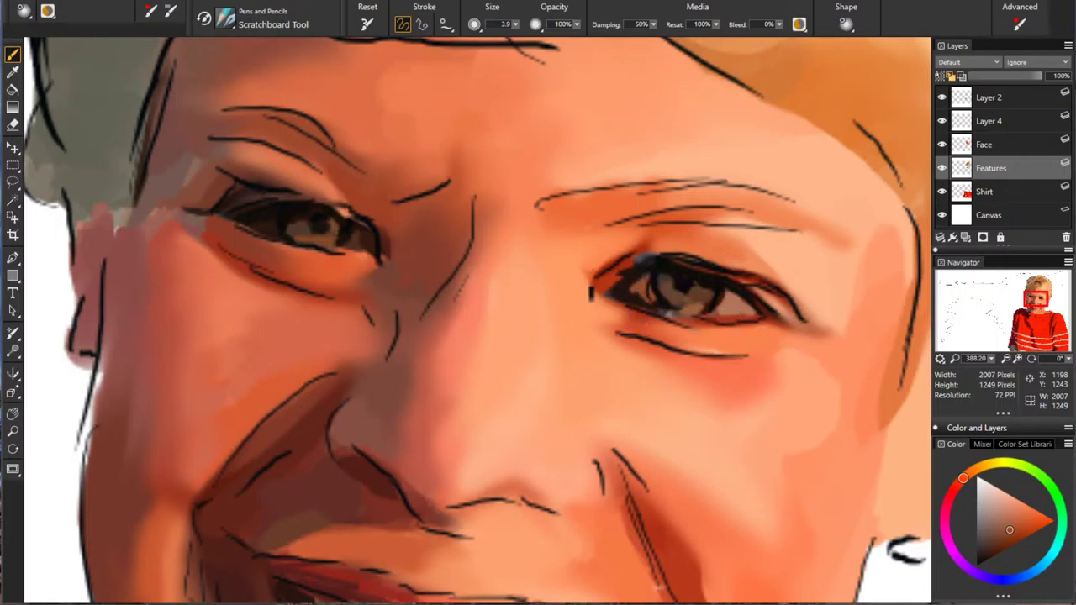
pyautogui.keyDown('alt'); pyautogui.click(649, 291); pyautogui.keyUp('alt')
pyautogui.keyDown('alt'); pyautogui.click(628, 289); pyautogui.keyUp('alt')
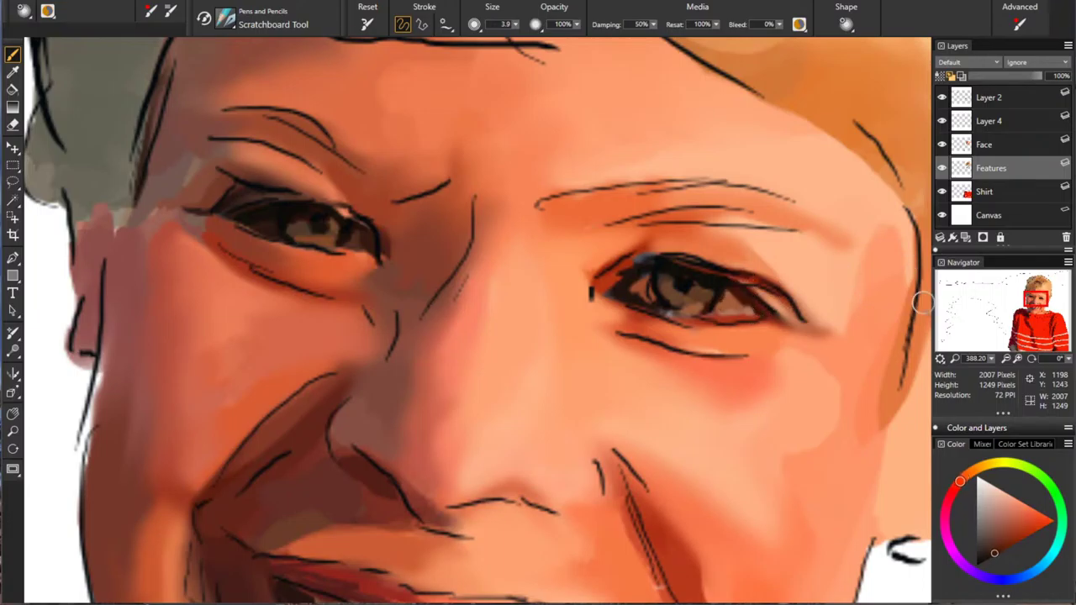
# Step: Shade the white at the lit eye's outer corner with sampled dark and reddish-brown tones
pyautogui.keyDown('alt'); pyautogui.click(761, 306); pyautogui.keyUp('alt')
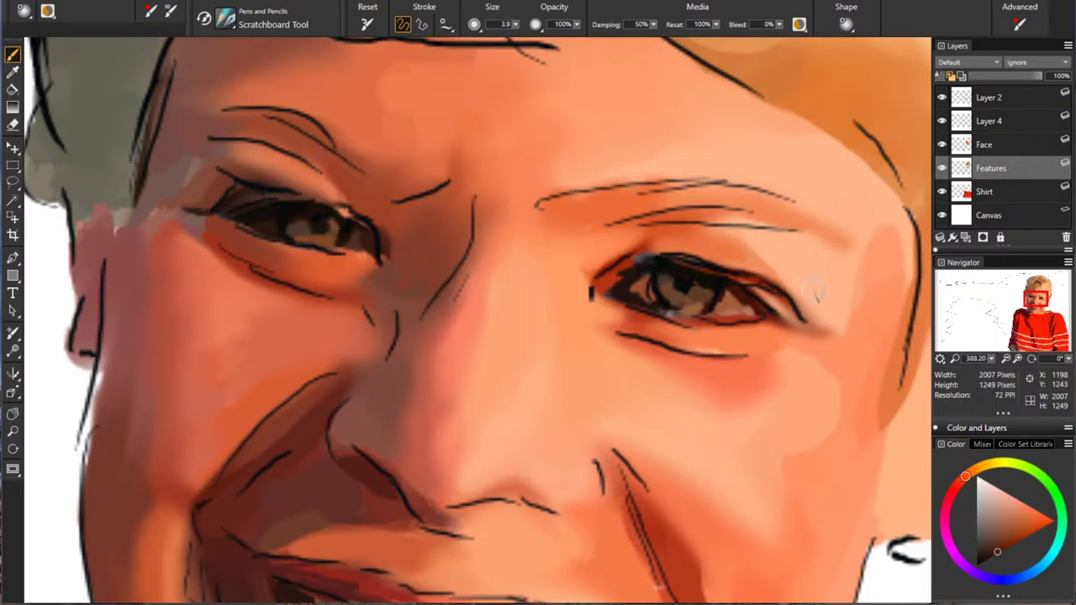
pyautogui.moveTo(751, 296); pyautogui.dragTo(772, 311)
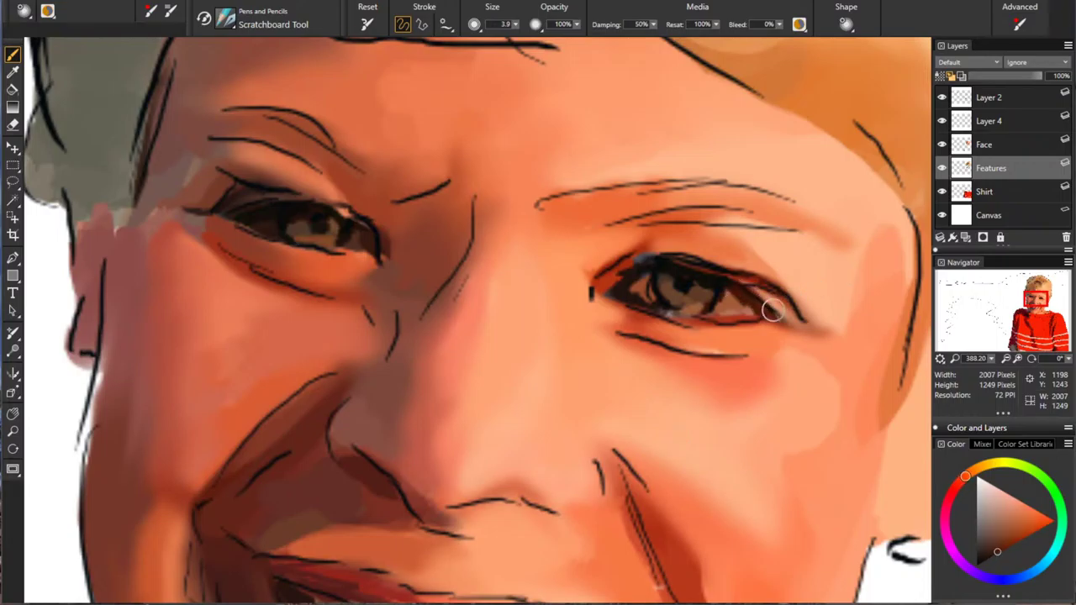
pyautogui.keyDown('alt'); pyautogui.click(692, 344); pyautogui.keyUp('alt')
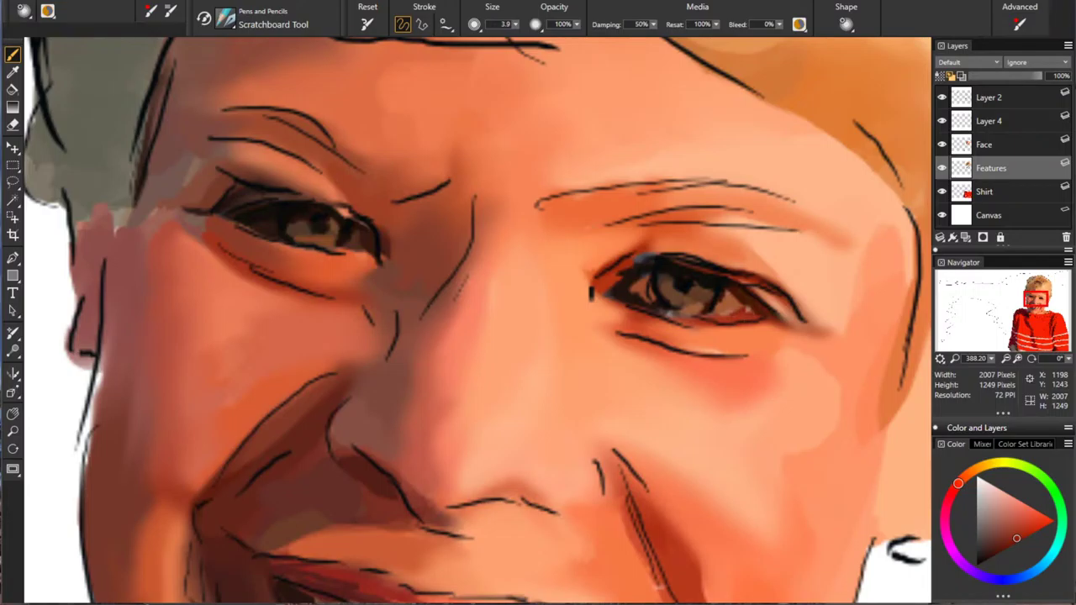
pyautogui.keyDown('alt'); pyautogui.click(757, 317); pyautogui.keyUp('alt')
pyautogui.moveTo(761, 315); pyautogui.dragTo(724, 312)
pyautogui.keyDown('alt'); pyautogui.click(715, 327); pyautogui.keyUp('alt')
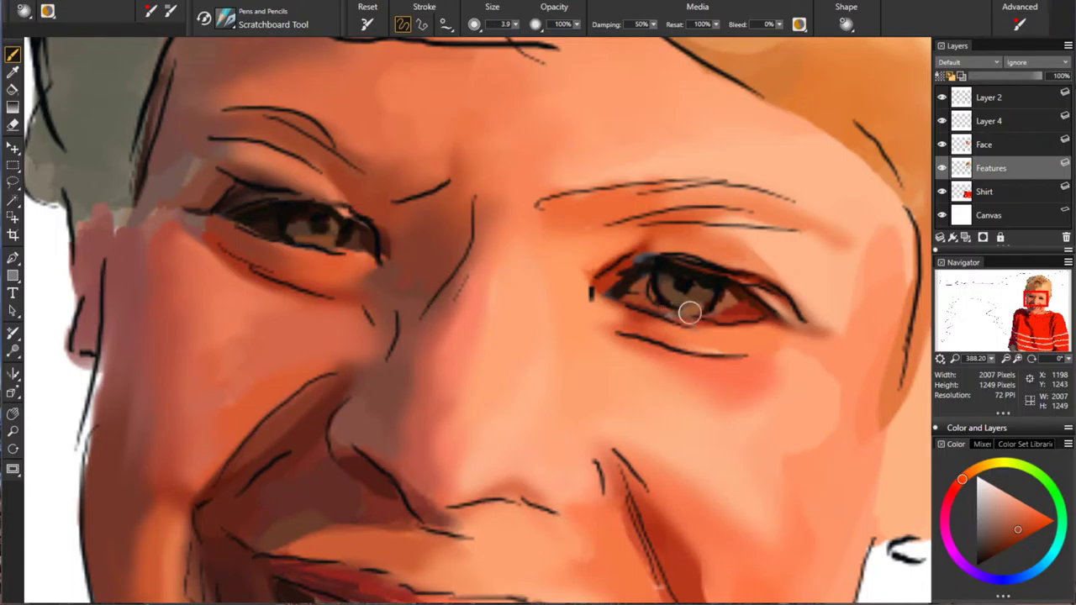
# Step: Warm up the lit eye's inner corner beside the iris with sampled reddish-brown skin tones
pyautogui.keyDown('alt'); pyautogui.click(596, 425); pyautogui.keyUp('alt')
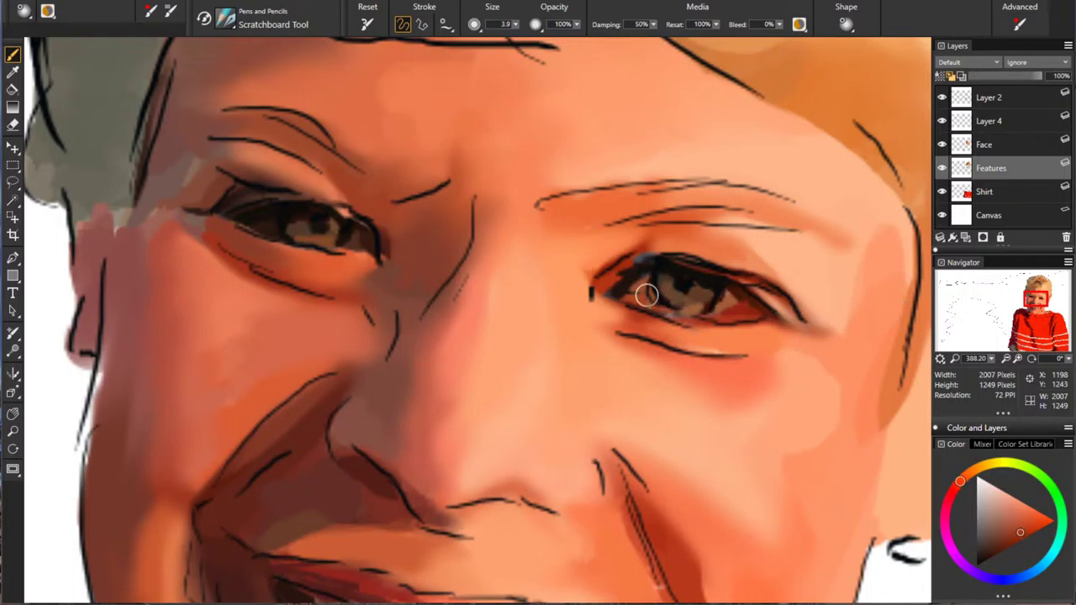
pyautogui.keyDown('alt'); pyautogui.click(545, 339); pyautogui.keyUp('alt')
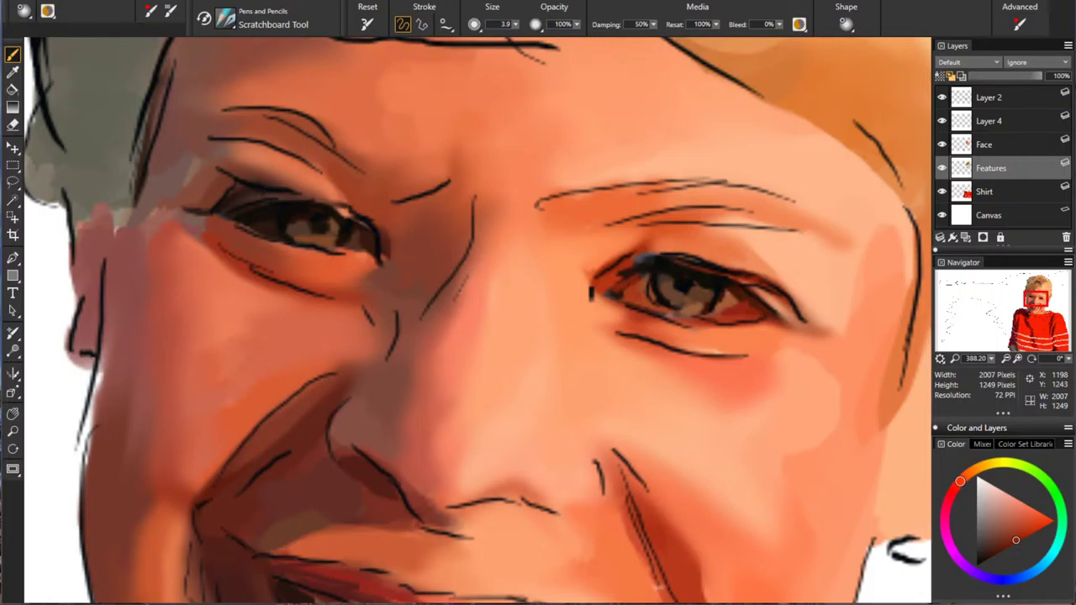
pyautogui.keyDown('alt'); pyautogui.click(561, 345); pyautogui.keyUp('alt')
pyautogui.keyDown('alt'); pyautogui.click(730, 308); pyautogui.keyUp('alt')
pyautogui.moveTo(617, 298); pyautogui.dragTo(612, 294)
pyautogui.keyDown('alt'); pyautogui.click(739, 266); pyautogui.keyUp('alt')
pyautogui.moveTo(649, 293); pyautogui.dragTo(646, 281)
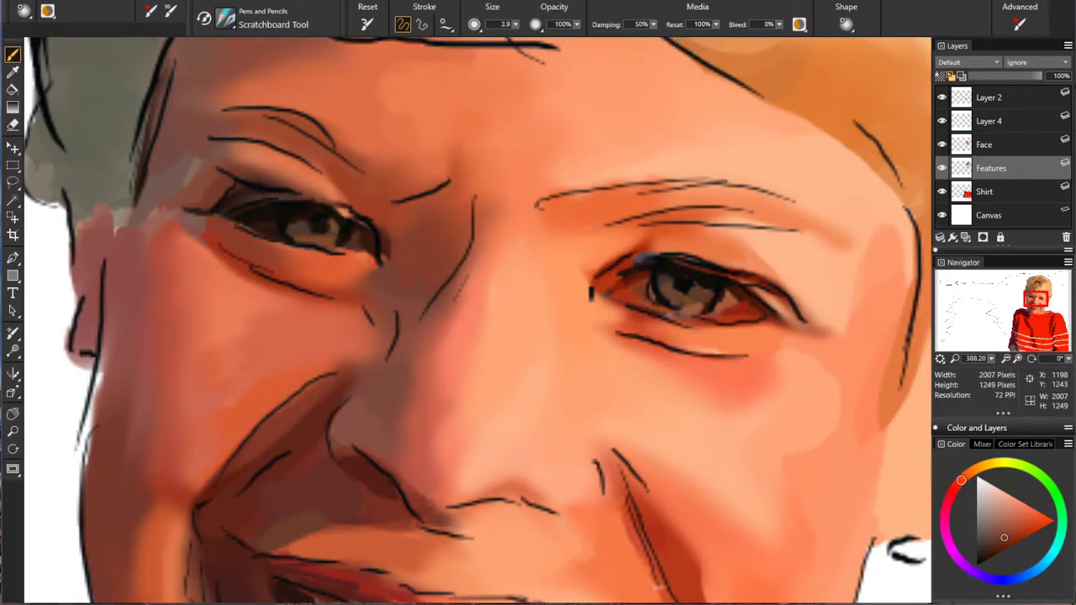
# Step: Darken the inner edge of the lit eye's iris and hide the Layer 2 sketch
pyautogui.keyDown('alt'); pyautogui.click(680, 276); pyautogui.keyUp('alt')
pyautogui.moveTo(661, 271); pyautogui.dragTo(662, 293)
pyautogui.click(943, 97)
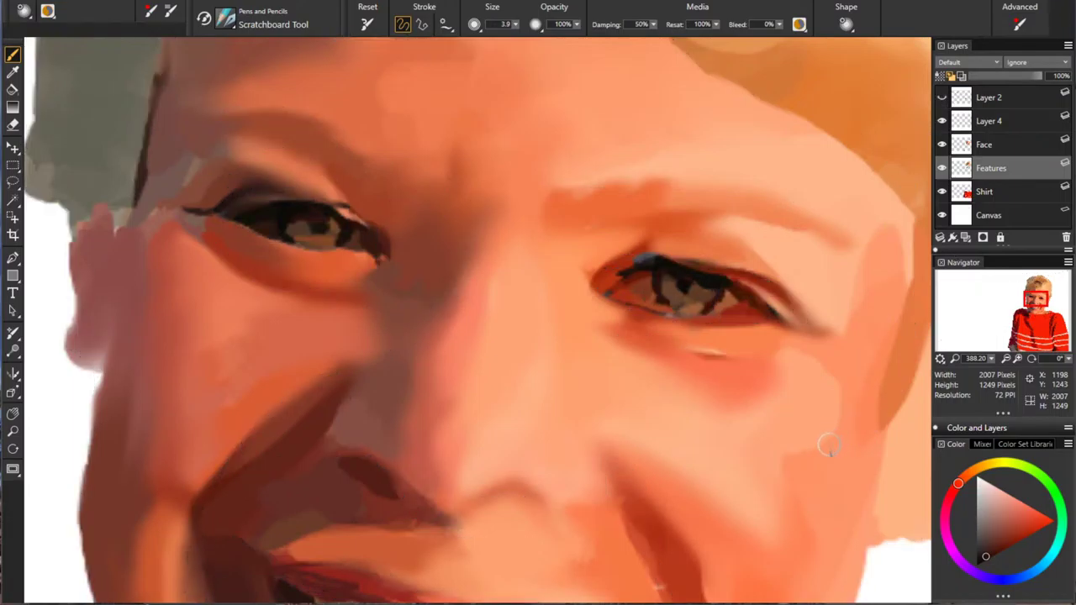
# Step: Try a dark line under the lit eye's outer upper lid on the Face layer, toggling that layer's visibility
pyautogui.click(997, 146)
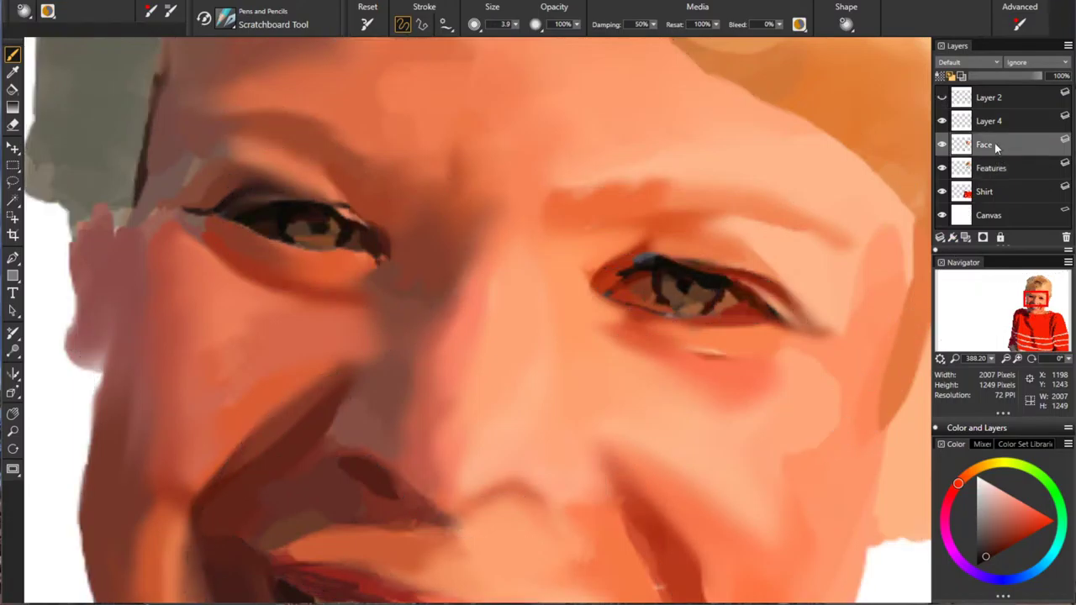
pyautogui.keyDown('alt'); pyautogui.click(566, 349); pyautogui.keyUp('alt')
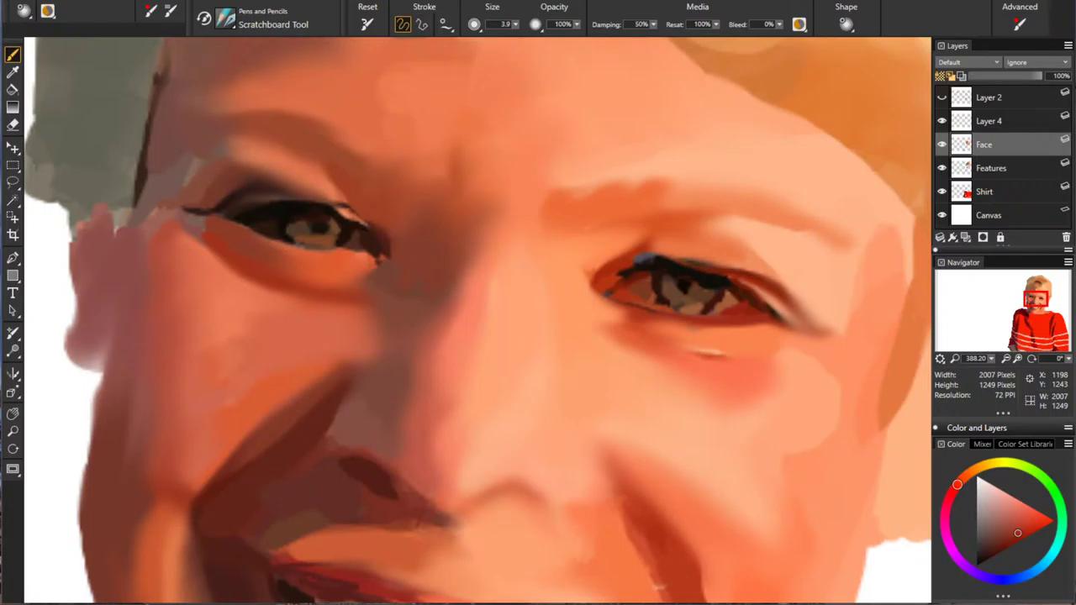
pyautogui.keyDown('alt'); pyautogui.click(751, 292); pyautogui.keyUp('alt')
pyautogui.moveTo(733, 285); pyautogui.dragTo(773, 310)
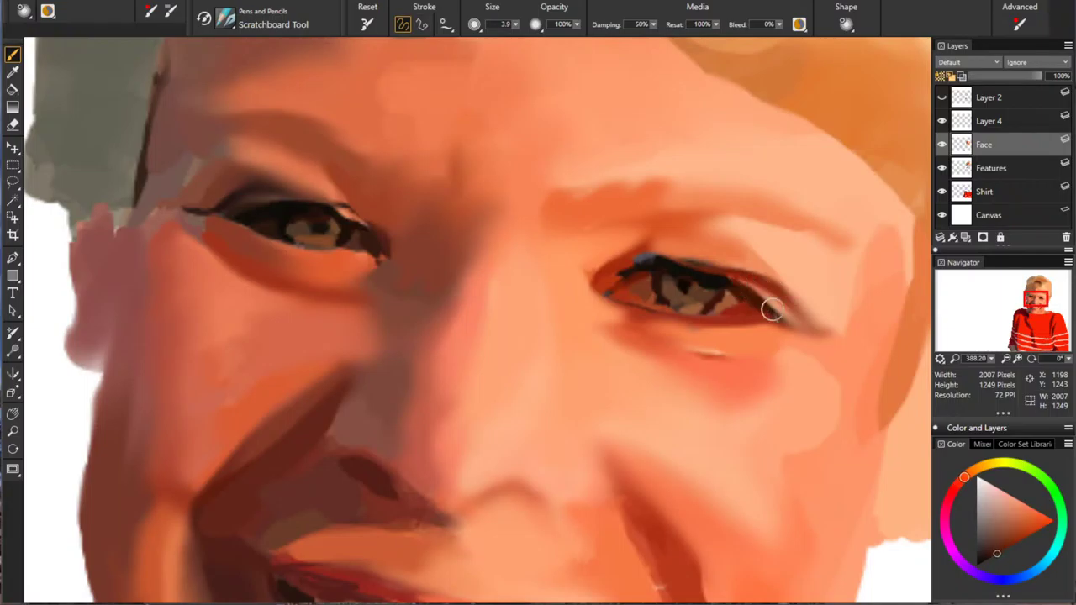
pyautogui.click(943, 145)
pyautogui.click(942, 145)
pyautogui.keyDown('alt'); pyautogui.click(744, 289); pyautogui.keyUp('alt')
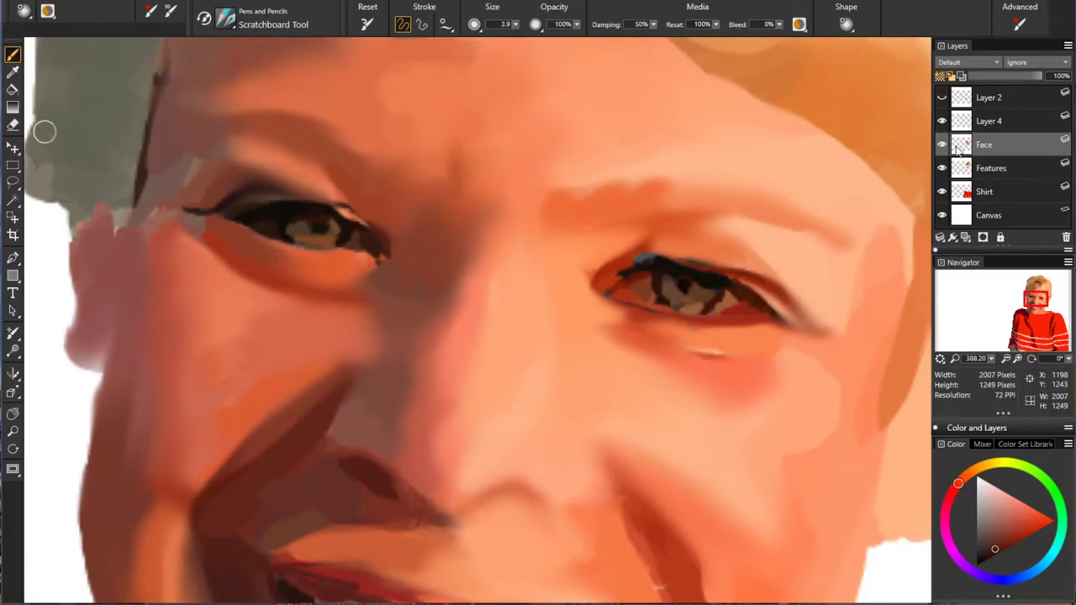
# Step: On Layer 4, with the Layer 2 sketch shown, paint sampled reddish browns along the lit eye's inner upper lid
pyautogui.click(995, 122)
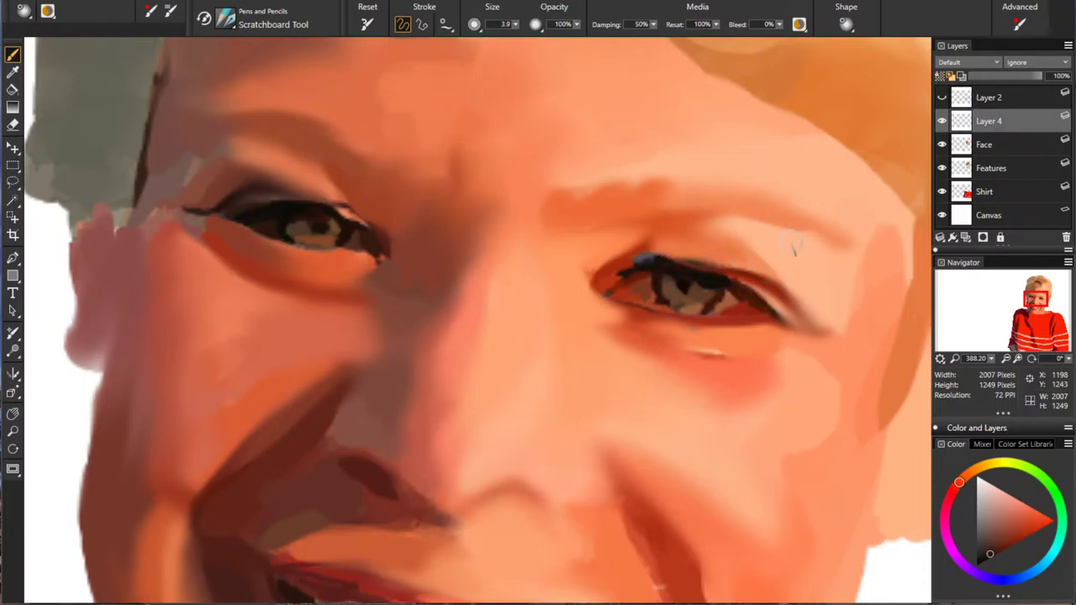
pyautogui.click(943, 97)
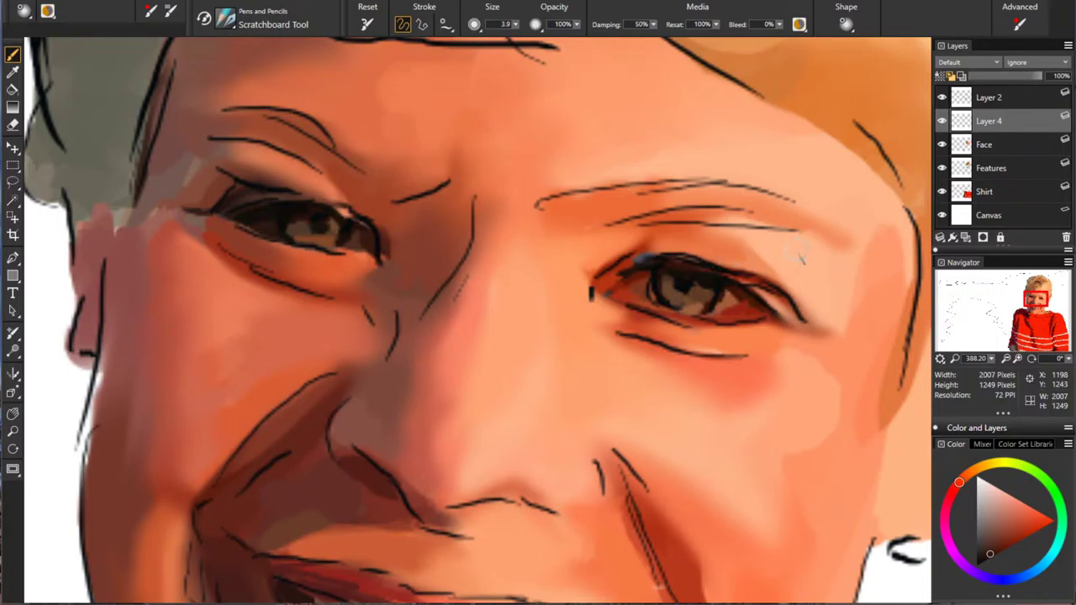
pyautogui.keyDown('alt'); pyautogui.click(596, 269); pyautogui.keyUp('alt')
pyautogui.moveTo(654, 257); pyautogui.dragTo(627, 271)
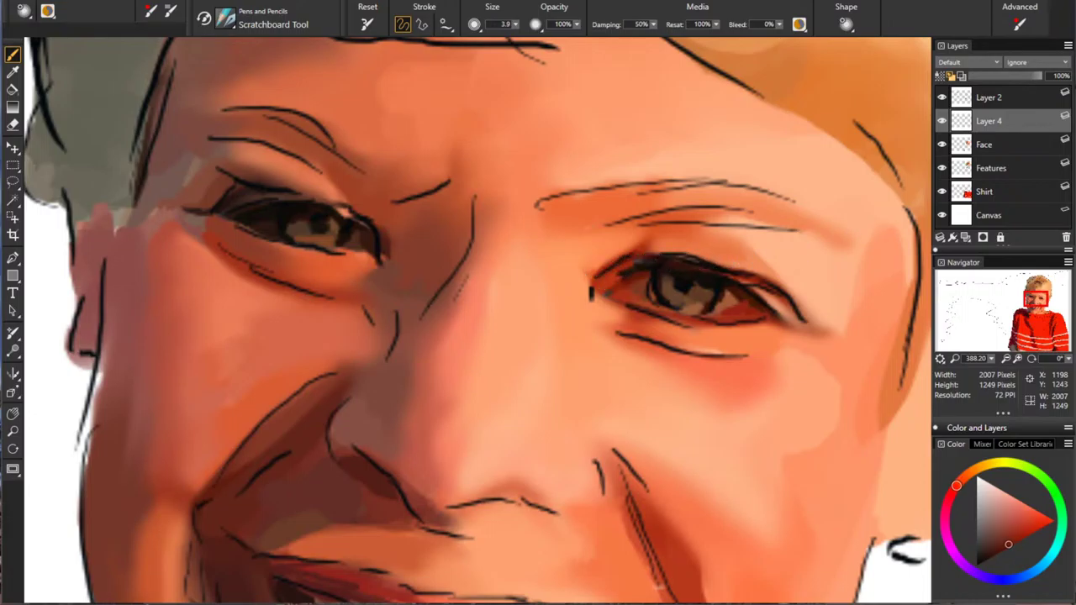
pyautogui.keyDown('alt'); pyautogui.click(614, 288); pyautogui.keyUp('alt')
pyautogui.moveTo(630, 258); pyautogui.dragTo(592, 279)
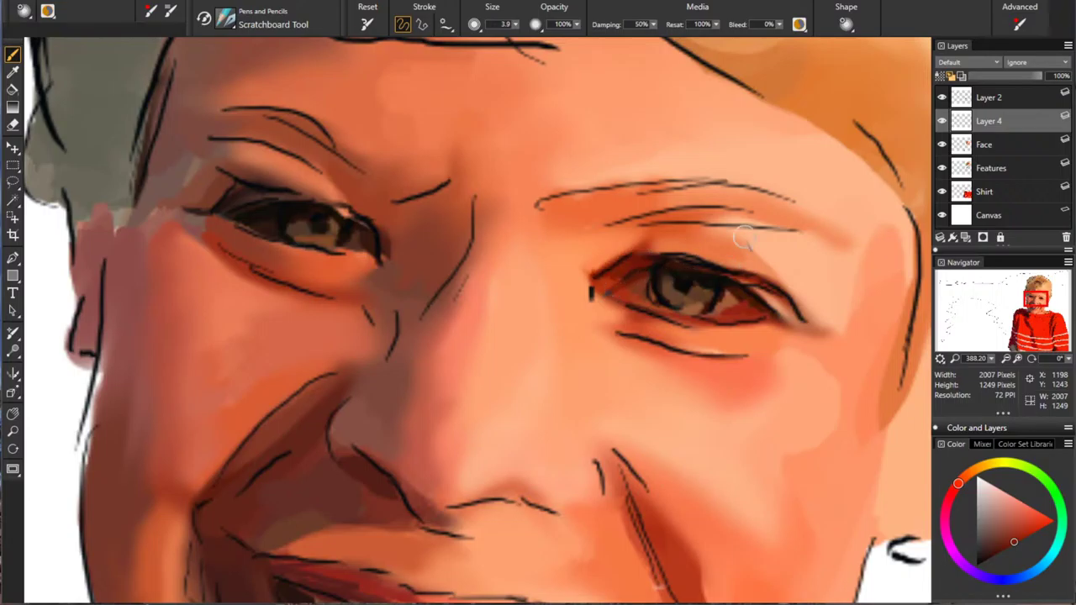
# Step: Touch up the lit eye's upper lash line and iris on Layer 4 with sampled dark and brown tones
pyautogui.keyDown('alt'); pyautogui.click(678, 263); pyautogui.keyUp('alt')
pyautogui.keyDown('alt'); pyautogui.click(678, 263); pyautogui.keyUp('alt')
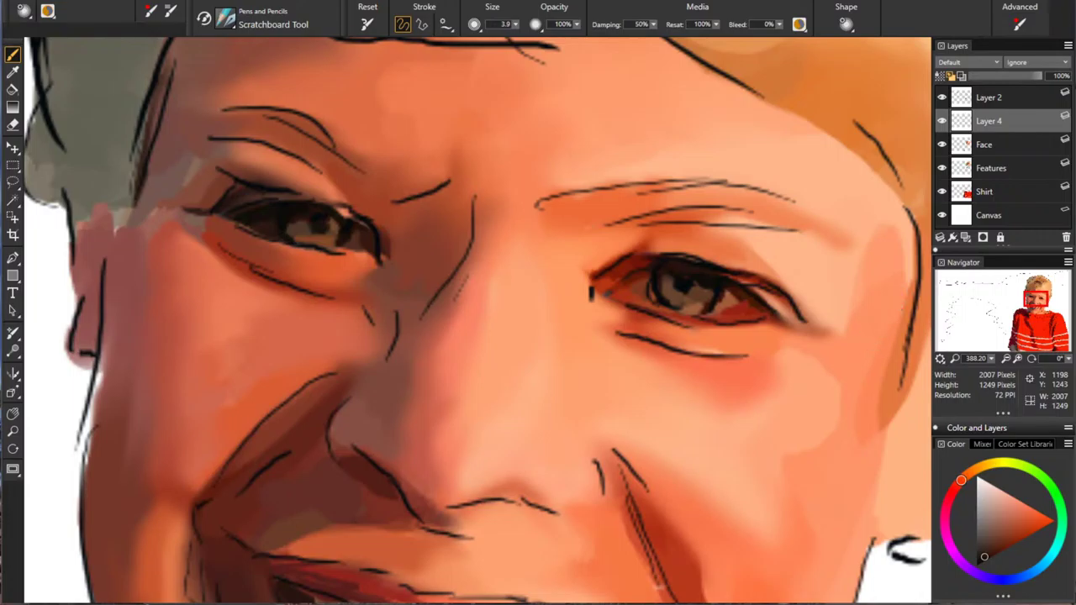
pyautogui.keyDown('alt'); pyautogui.click(672, 273); pyautogui.keyUp('alt')
pyautogui.keyDown('alt'); pyautogui.click(672, 273); pyautogui.keyUp('alt')
pyautogui.keyDown('alt'); pyautogui.click(691, 301); pyautogui.keyUp('alt')
pyautogui.keyDown('alt'); pyautogui.click(692, 300); pyautogui.keyUp('alt')
pyautogui.keyDown('alt'); pyautogui.click(692, 300); pyautogui.keyUp('alt')
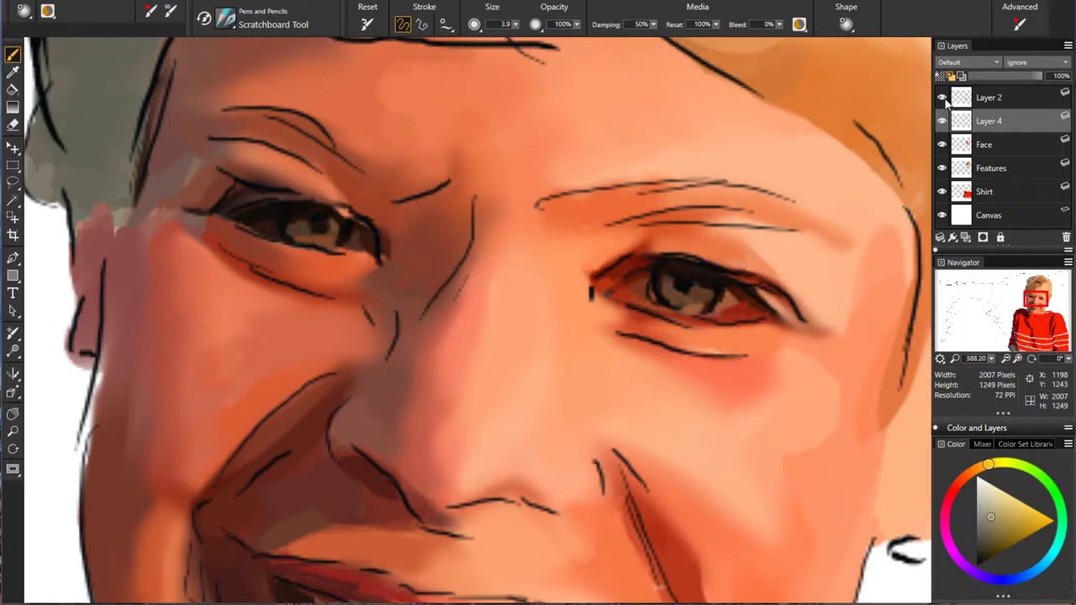
# Step: Check the lit eye against the Layer 2 sketch and paint a light catchlight beside its pupil on Layer 4
pyautogui.click(942, 97)
pyautogui.click(943, 97)
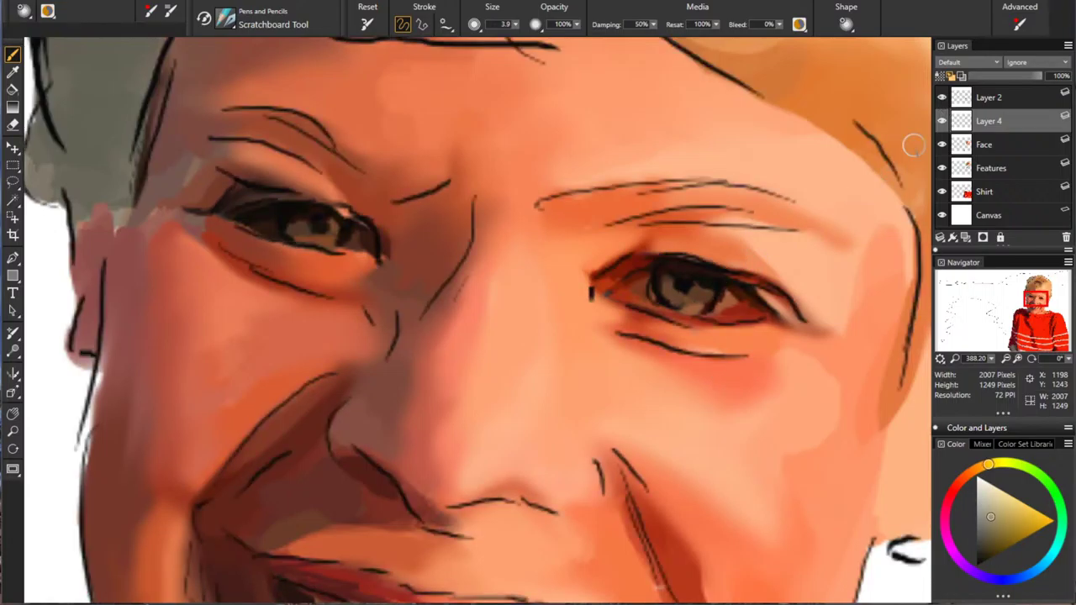
pyautogui.click(698, 284)
# Step: Paint the lit eye's outer upper lid and corner with dark and orange-red tones sampled from the face
pyautogui.keyDown('alt'); pyautogui.click(708, 301); pyautogui.keyUp('alt')
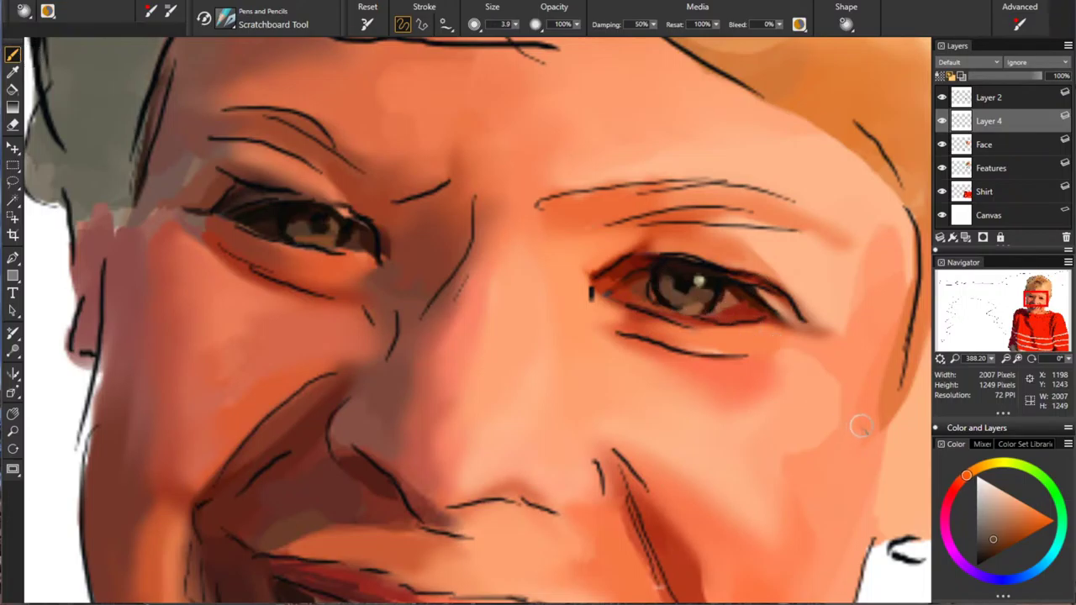
pyautogui.keyDown('alt'); pyautogui.click(669, 262); pyautogui.keyUp('alt')
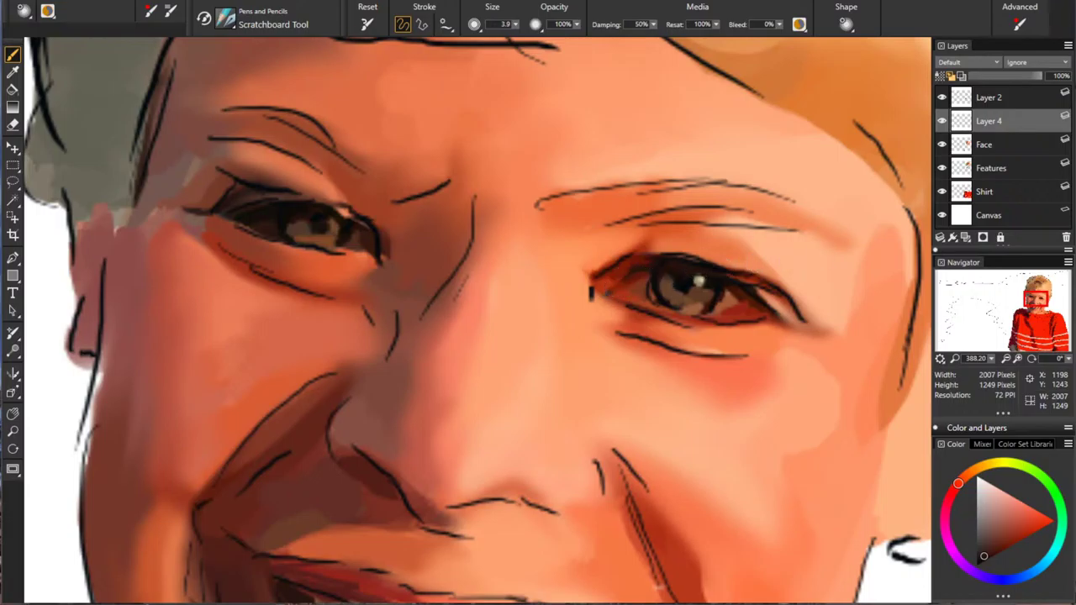
pyautogui.moveTo(957, 483); pyautogui.dragTo(962, 480)
pyautogui.keyDown('alt'); pyautogui.click(742, 306); pyautogui.keyUp('alt')
pyautogui.keyDown('alt'); pyautogui.click(760, 293); pyautogui.keyUp('alt')
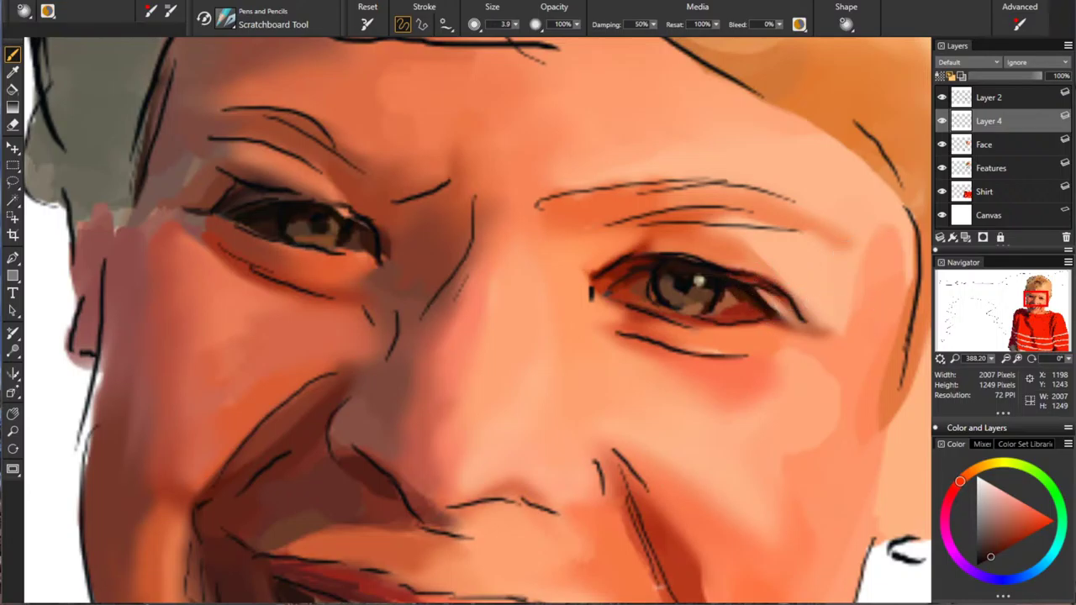
pyautogui.keyDown('alt'); pyautogui.click(705, 346); pyautogui.keyUp('alt')
pyautogui.keyDown('alt'); pyautogui.click(784, 335); pyautogui.keyUp('alt')
pyautogui.moveTo(767, 292); pyautogui.dragTo(790, 315)
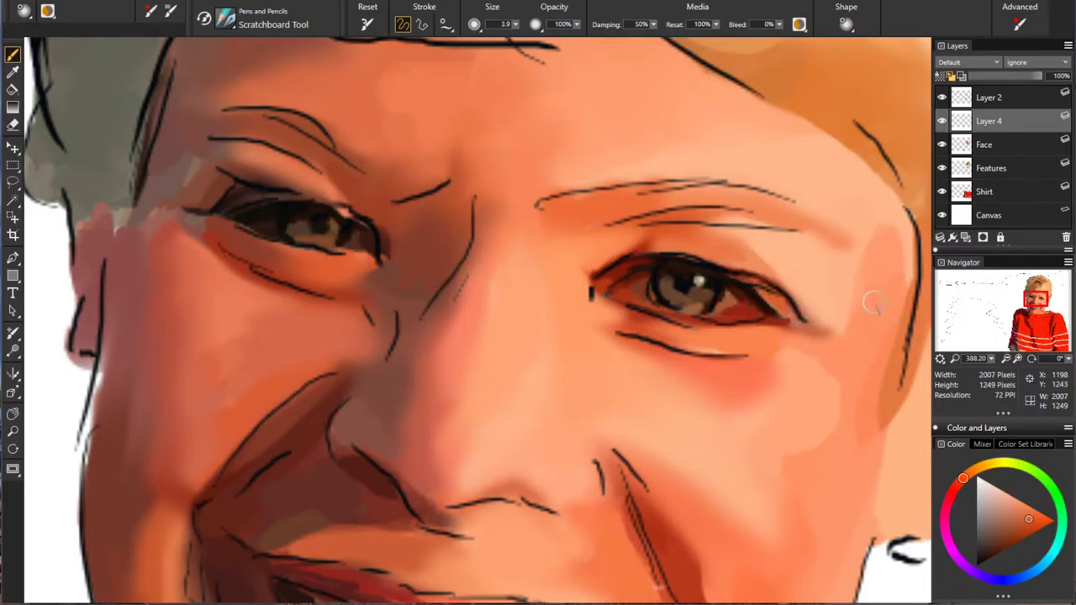
# Step: Refine the lit eye's outer corner with sampled dark red and brown tones, and hide the Layer 2 sketch
pyautogui.keyDown('alt'); pyautogui.click(610, 352); pyautogui.keyUp('alt')
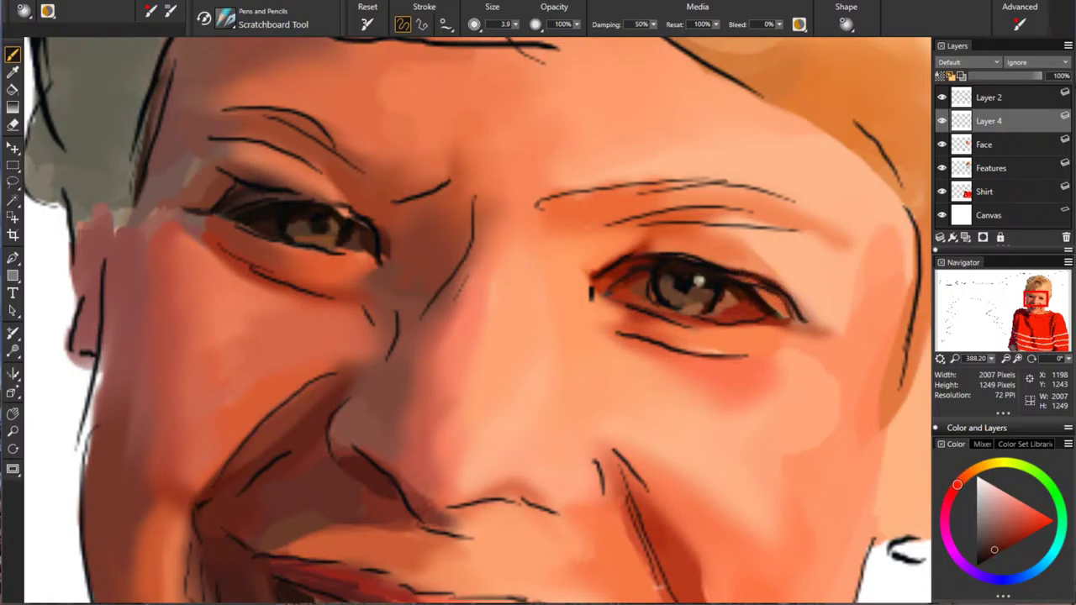
pyautogui.click(941, 97)
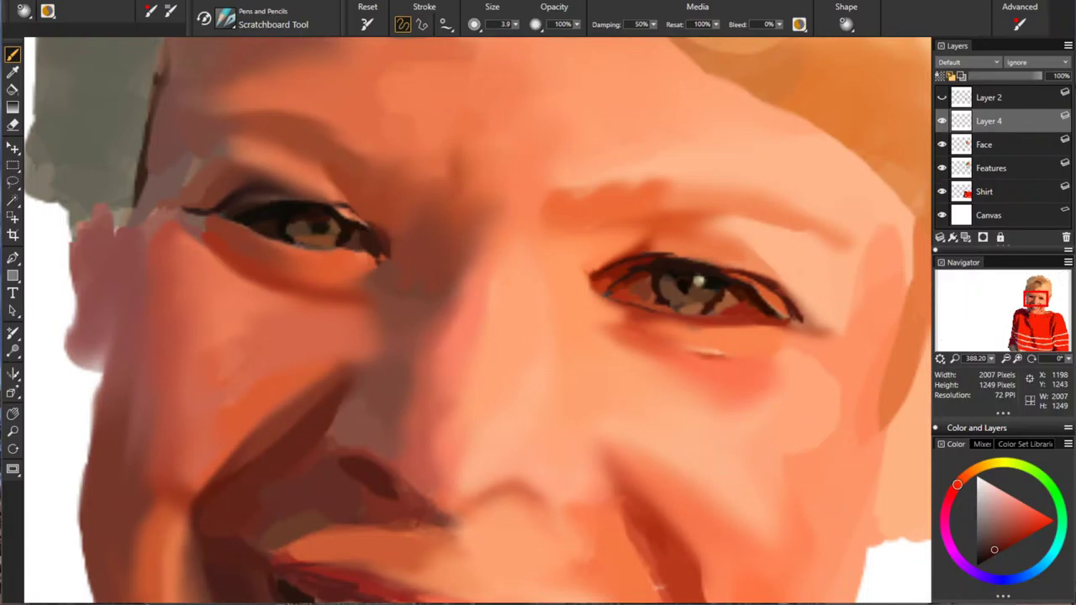
pyautogui.keyDown('alt'); pyautogui.click(784, 303); pyautogui.keyUp('alt')
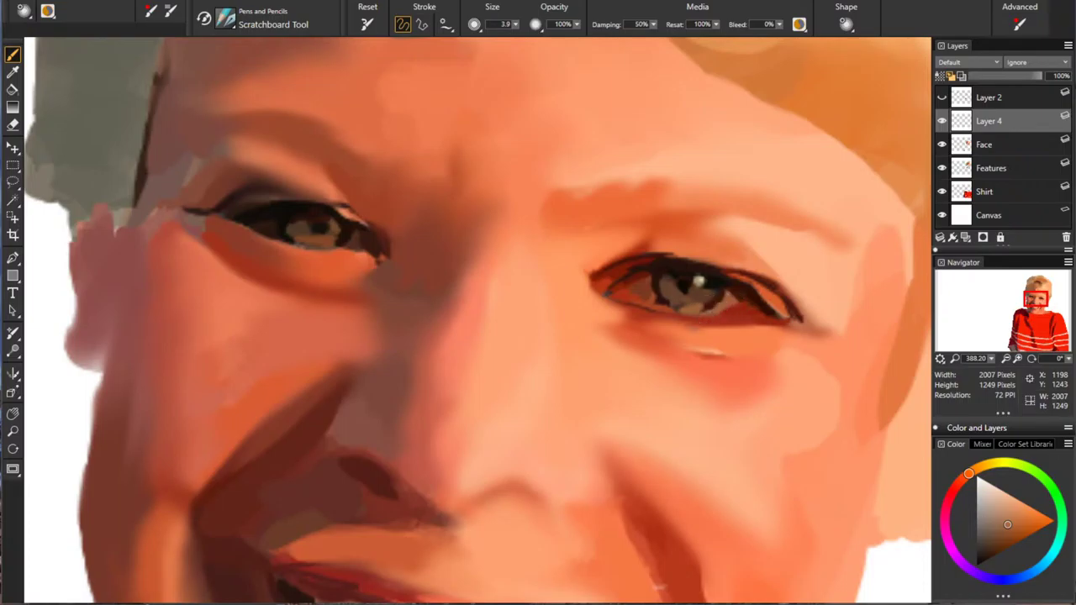
pyautogui.keyDown('alt'); pyautogui.click(609, 369); pyautogui.keyUp('alt')
# Step: Darken the shadowed eye's inner upper lash line with near-black browns sampled from both eyes
pyautogui.keyDown('alt'); pyautogui.click(354, 226); pyautogui.keyUp('alt')
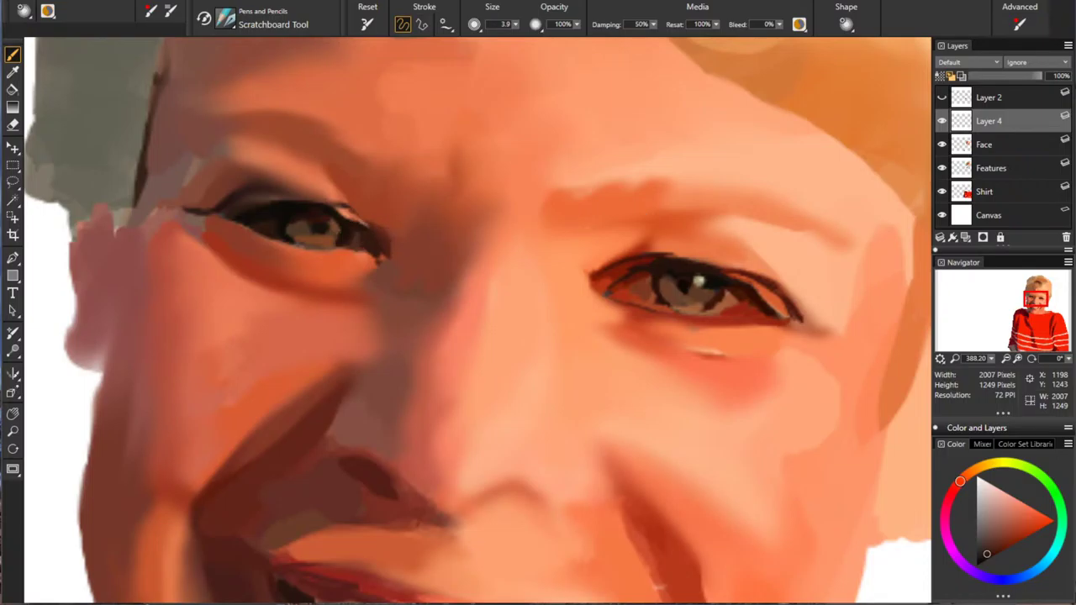
pyautogui.keyDown('alt'); pyautogui.click(370, 231); pyautogui.keyUp('alt')
pyautogui.moveTo(327, 209); pyautogui.dragTo(364, 224)
pyautogui.keyDown('alt'); pyautogui.click(664, 259); pyautogui.keyUp('alt')
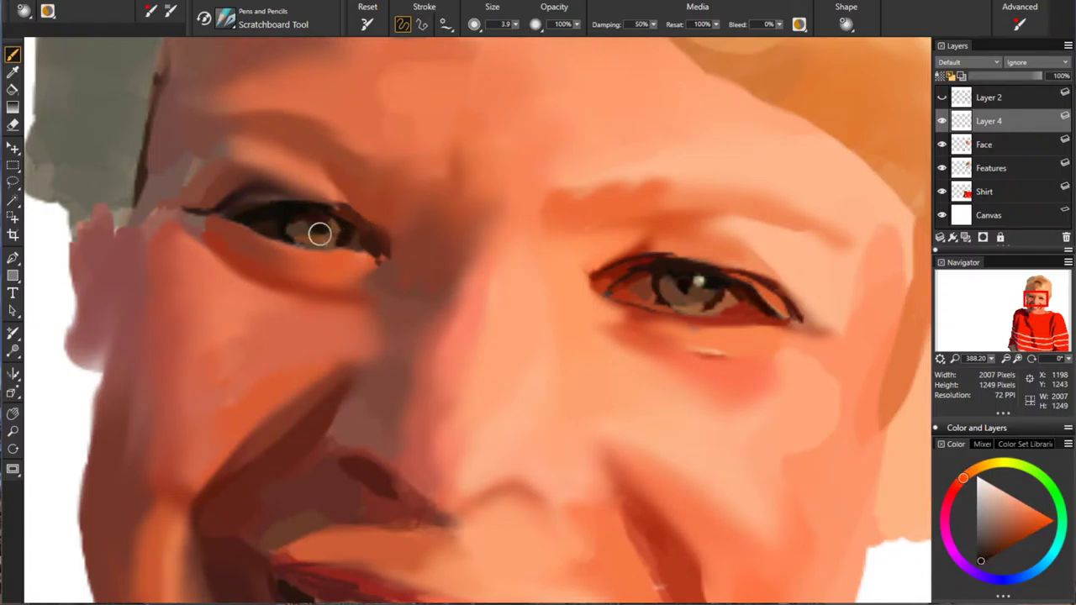
pyautogui.moveTo(325, 214); pyautogui.dragTo(344, 210)
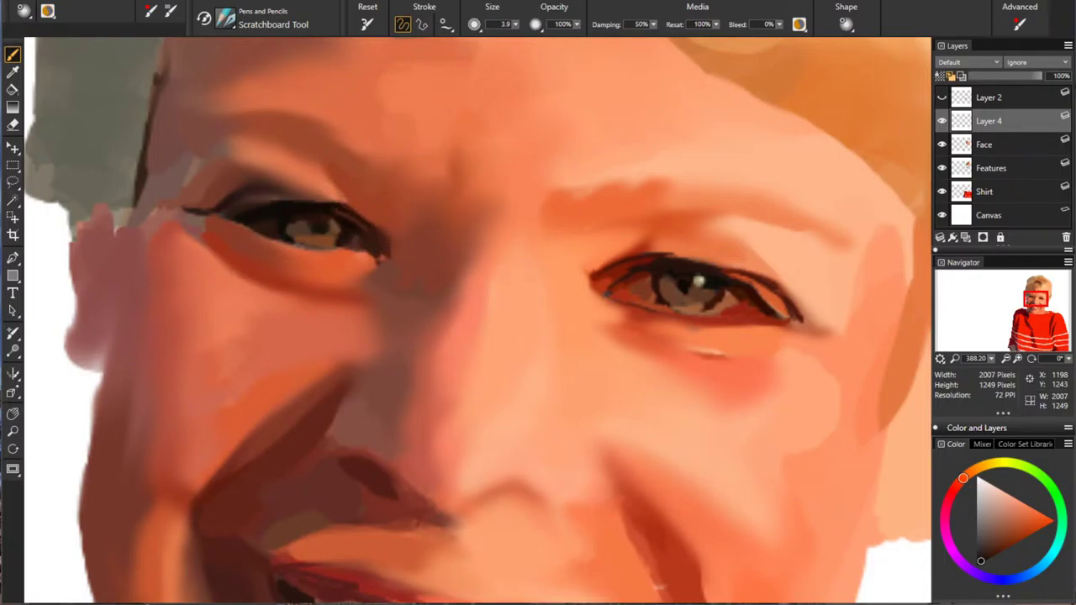
pyautogui.keyDown('alt'); pyautogui.click(362, 236); pyautogui.keyUp('alt')
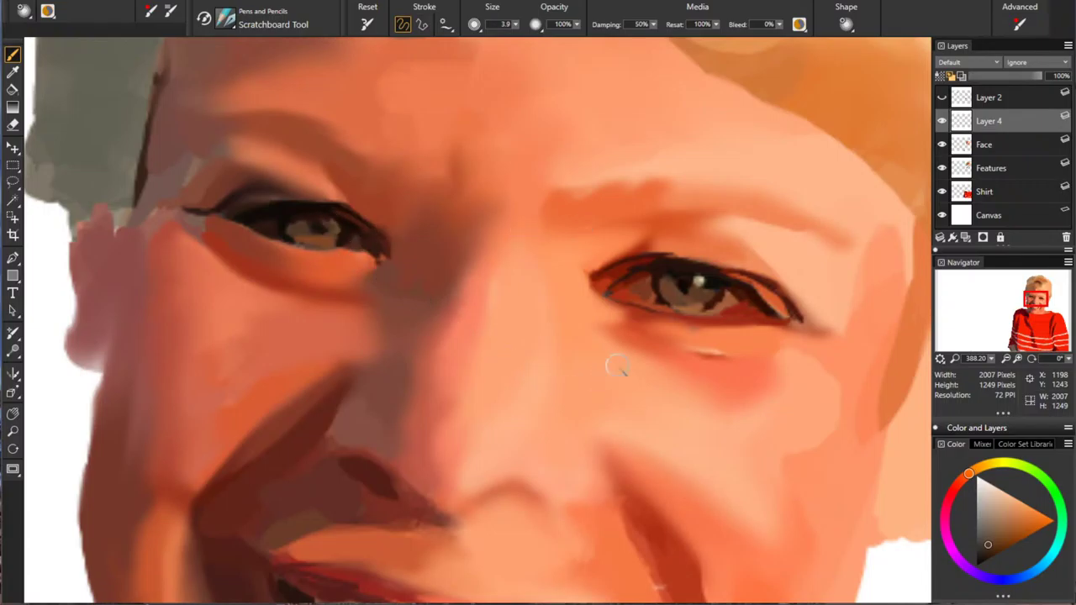
# Step: Repaint the shadowed eye's pupil and iris with a darkened brown and tones sampled from the lit eye
pyautogui.moveTo(988, 545); pyautogui.dragTo(980, 561)
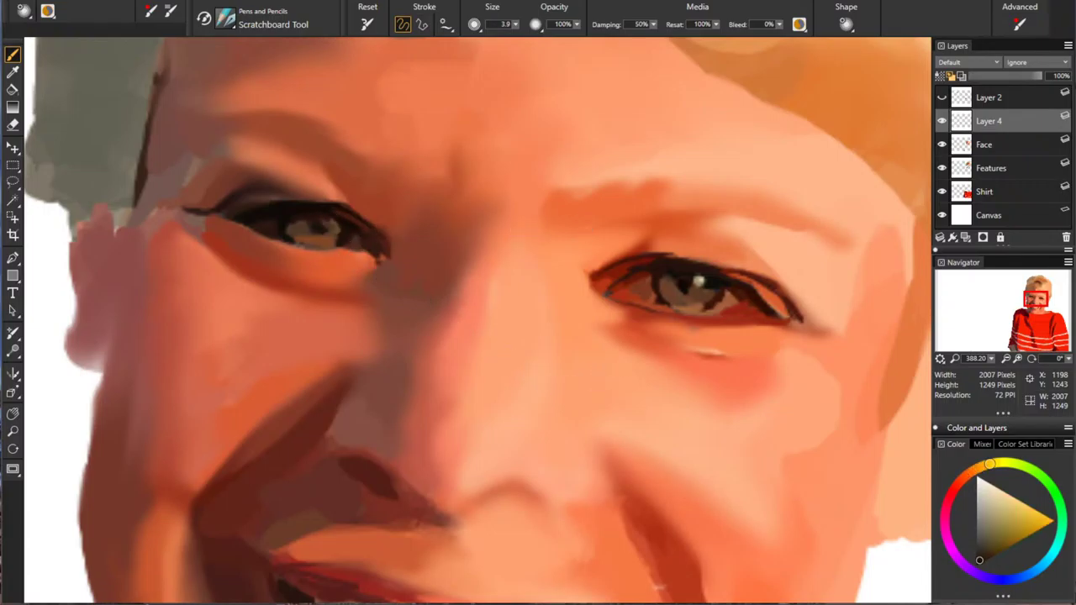
pyautogui.moveTo(322, 229); pyautogui.dragTo(321, 237)
pyautogui.keyDown('alt'); pyautogui.click(630, 260); pyautogui.keyUp('alt')
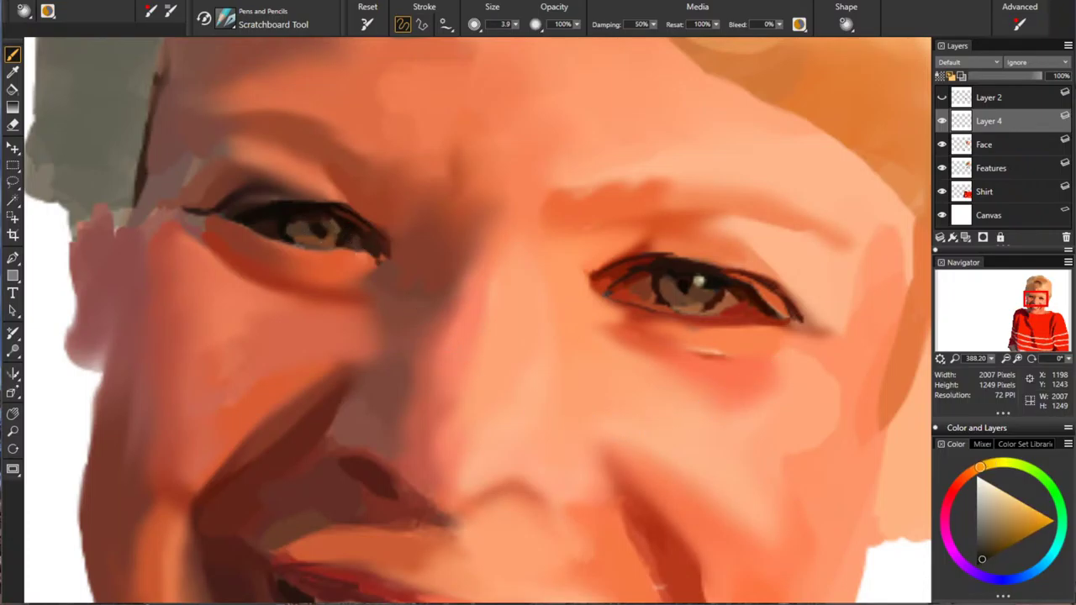
pyautogui.keyDown('alt'); pyautogui.click(630, 260); pyautogui.keyUp('alt')
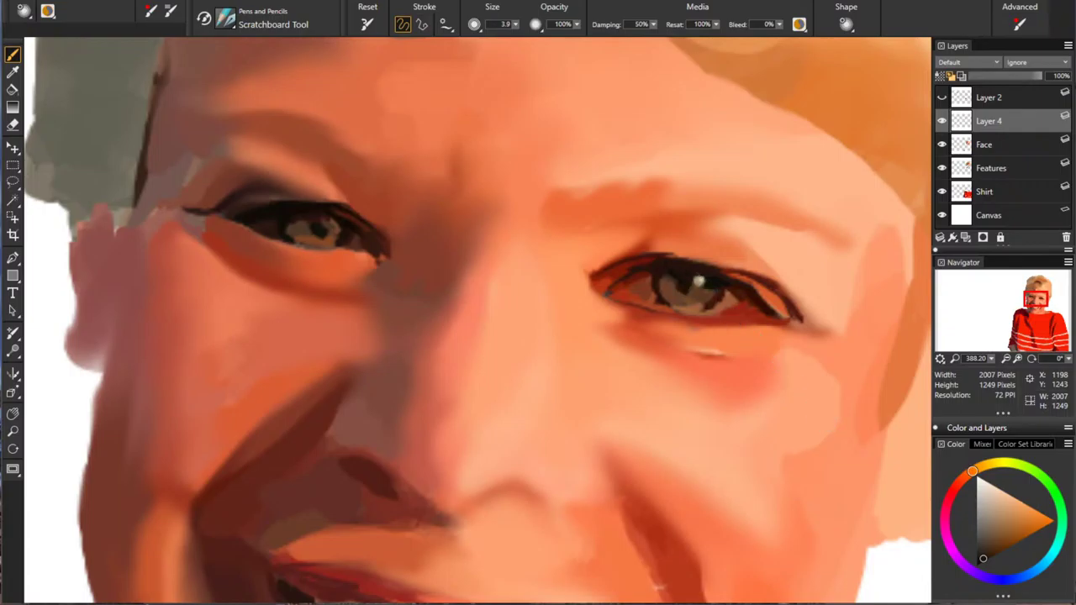
pyautogui.keyDown('alt'); pyautogui.click(663, 290); pyautogui.keyUp('alt')
pyautogui.moveTo(320, 238); pyautogui.dragTo(324, 234)
pyautogui.keyDown('alt'); pyautogui.click(357, 348); pyautogui.keyUp('alt')
pyautogui.keyDown('alt'); pyautogui.click(350, 230); pyautogui.keyUp('alt')
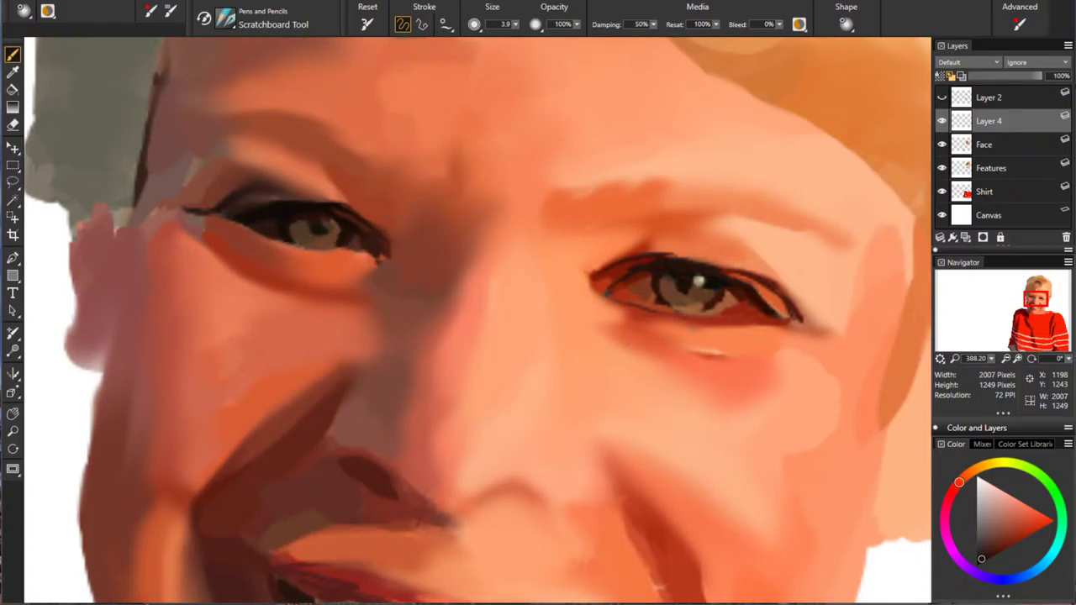
pyautogui.keyDown('alt'); pyautogui.click(642, 282); pyautogui.keyUp('alt')
pyautogui.click(990, 98)
pyautogui.click(276, 232)
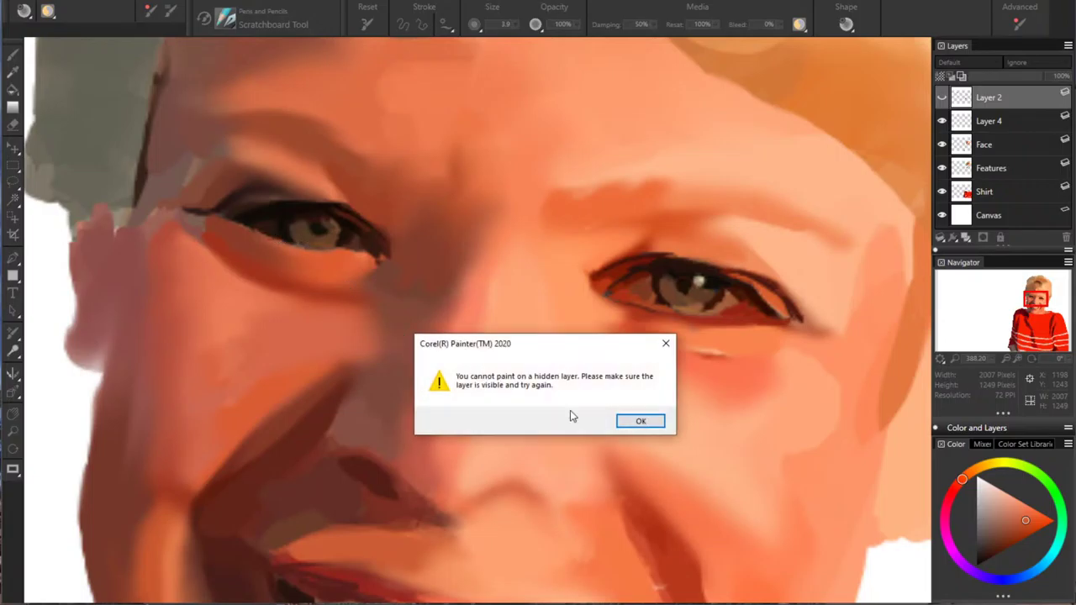
pyautogui.click(641, 420)
pyautogui.click(997, 122)
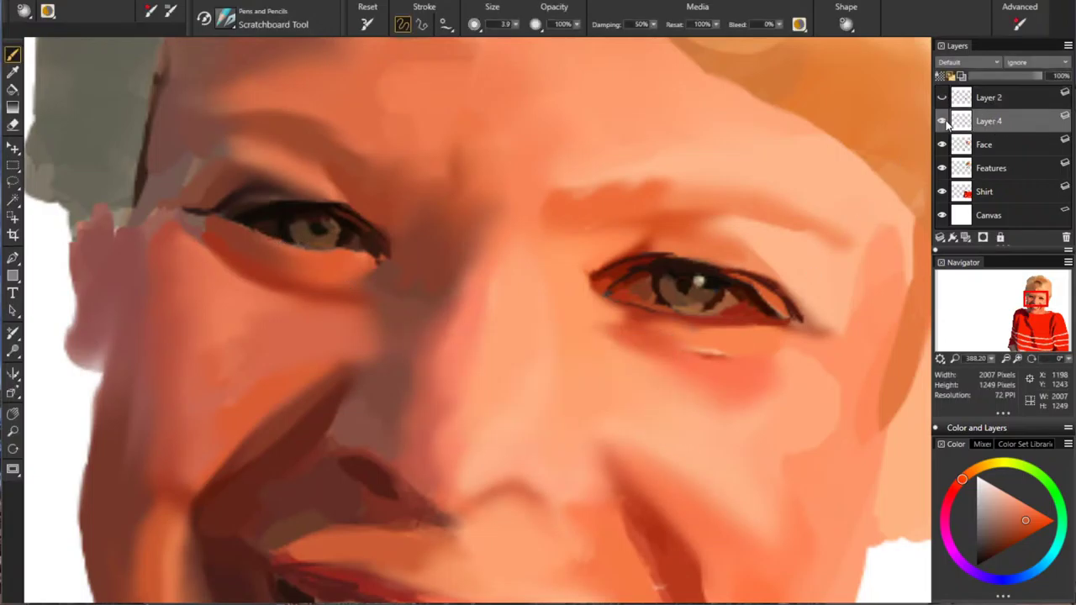
# Step: Paint a light rim along the shadowed eye's lower lid on Layer 4 with colors sampled from the face
pyautogui.moveTo(267, 231); pyautogui.dragTo(297, 241)
pyautogui.keyDown('alt'); pyautogui.click(649, 253); pyautogui.keyUp('alt')
pyautogui.keyDown('alt'); pyautogui.click(648, 253); pyautogui.keyUp('alt')
pyautogui.moveTo(254, 226); pyautogui.dragTo(313, 249)
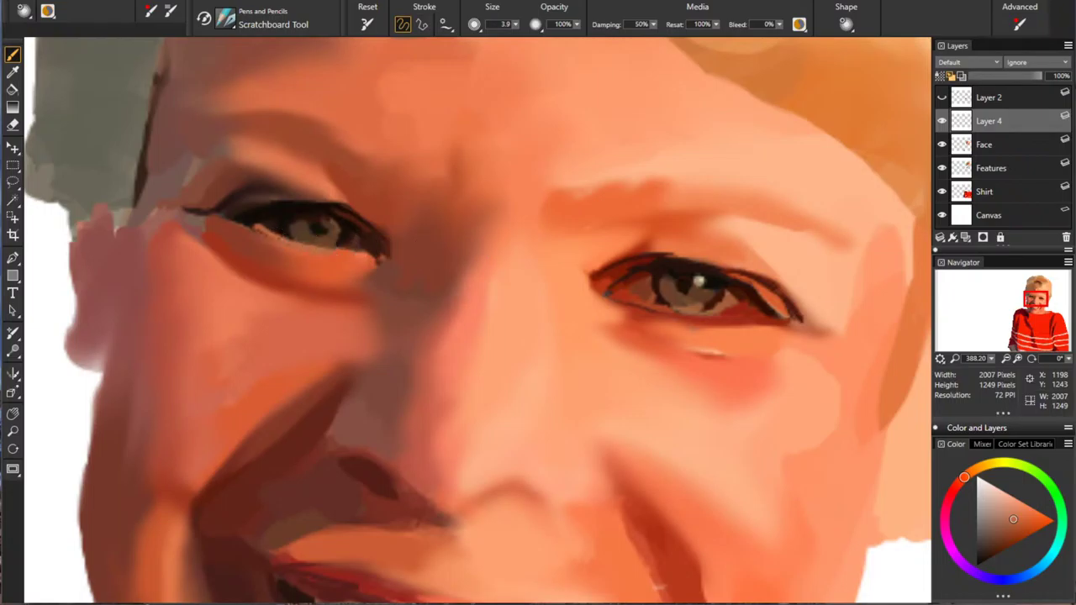
pyautogui.keyDown('alt'); pyautogui.click(344, 264); pyautogui.keyUp('alt')
pyautogui.moveTo(289, 244); pyautogui.dragTo(310, 242)
# Step: Blend the shadowed eye's inner corner with sampled reddish browns and orange-red, checking it against the Layer 2 sketch
pyautogui.keyDown('alt'); pyautogui.click(379, 339); pyautogui.keyUp('alt')
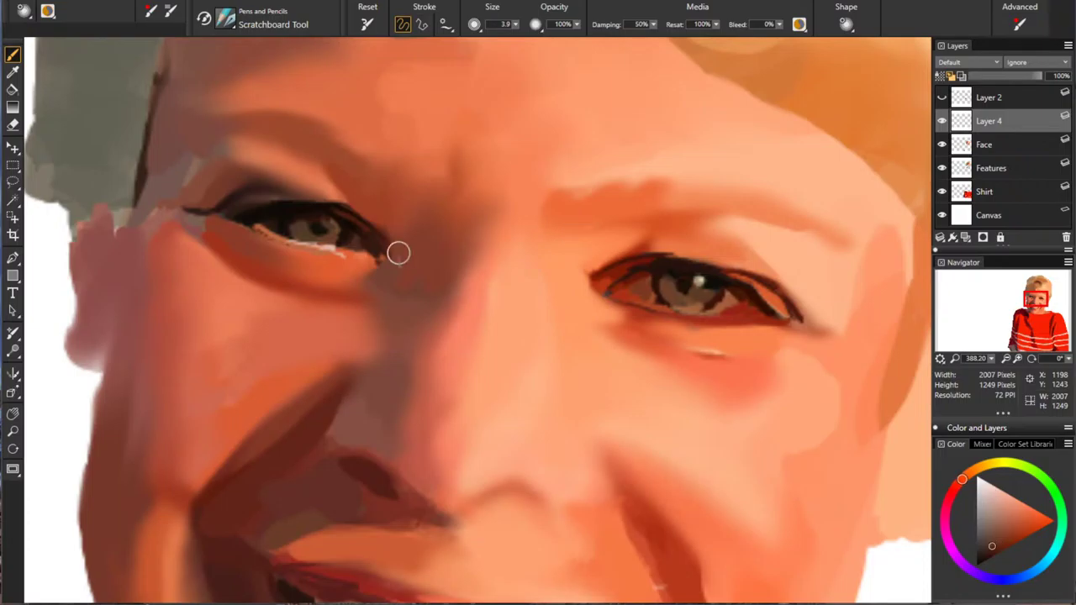
pyautogui.keyDown('alt'); pyautogui.click(394, 323); pyautogui.keyUp('alt')
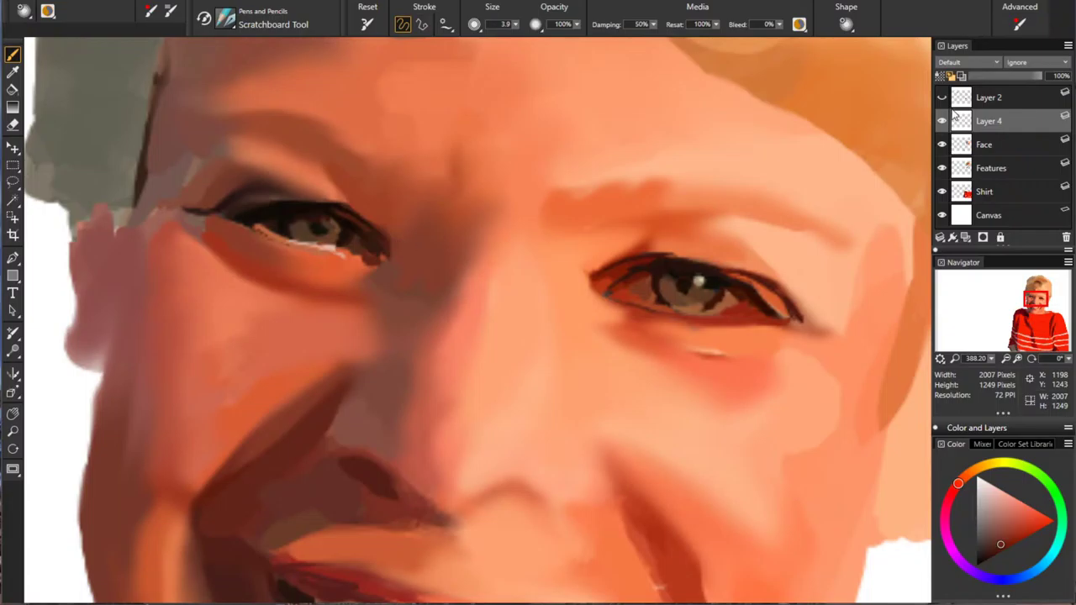
pyautogui.click(942, 97)
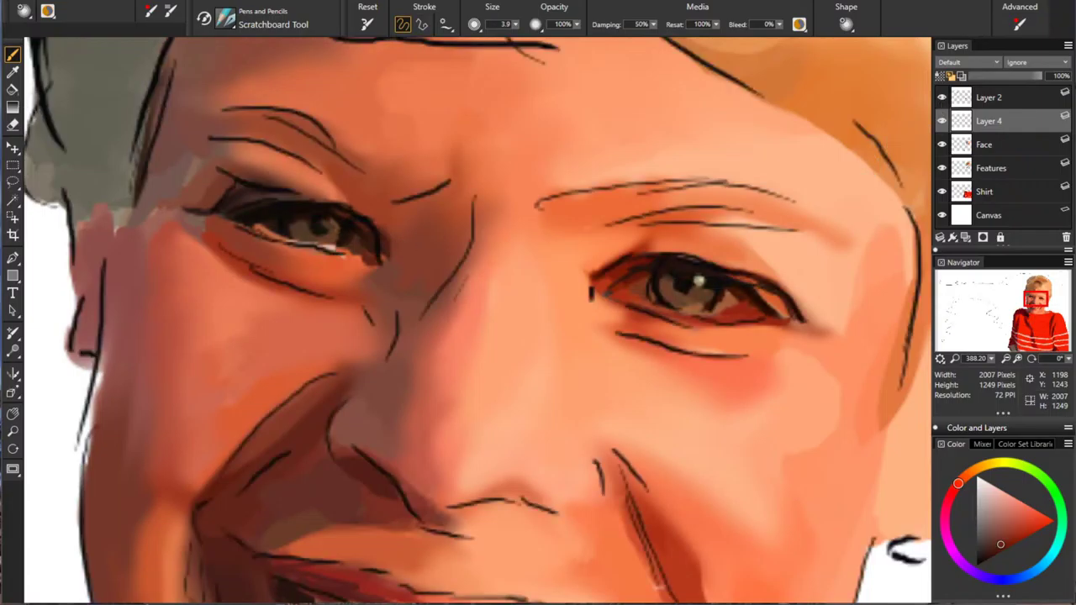
pyautogui.keyDown('alt'); pyautogui.click(466, 261); pyautogui.keyUp('alt')
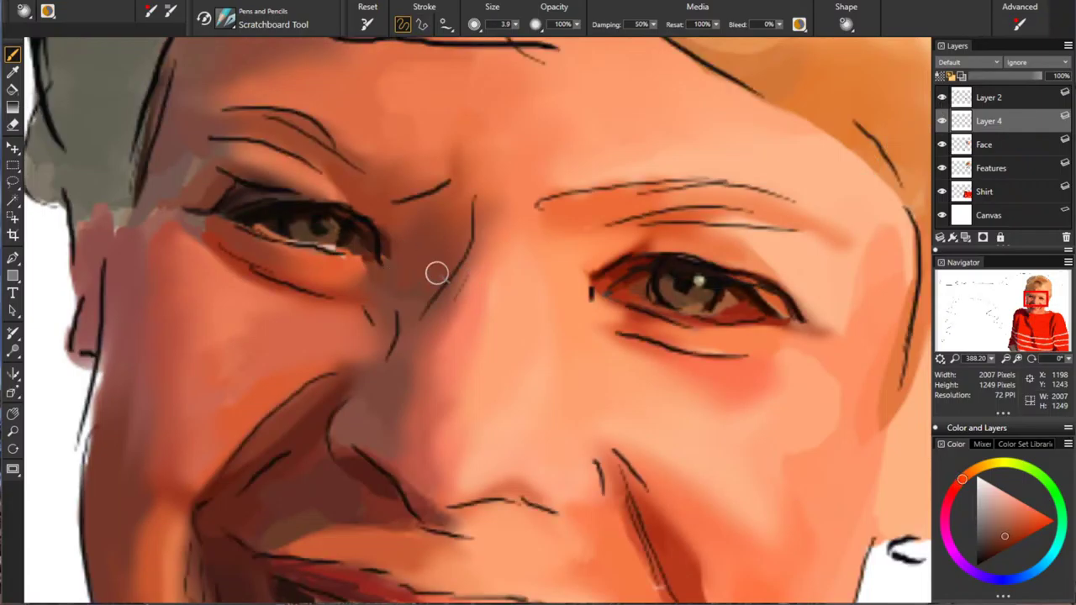
pyautogui.click(943, 98)
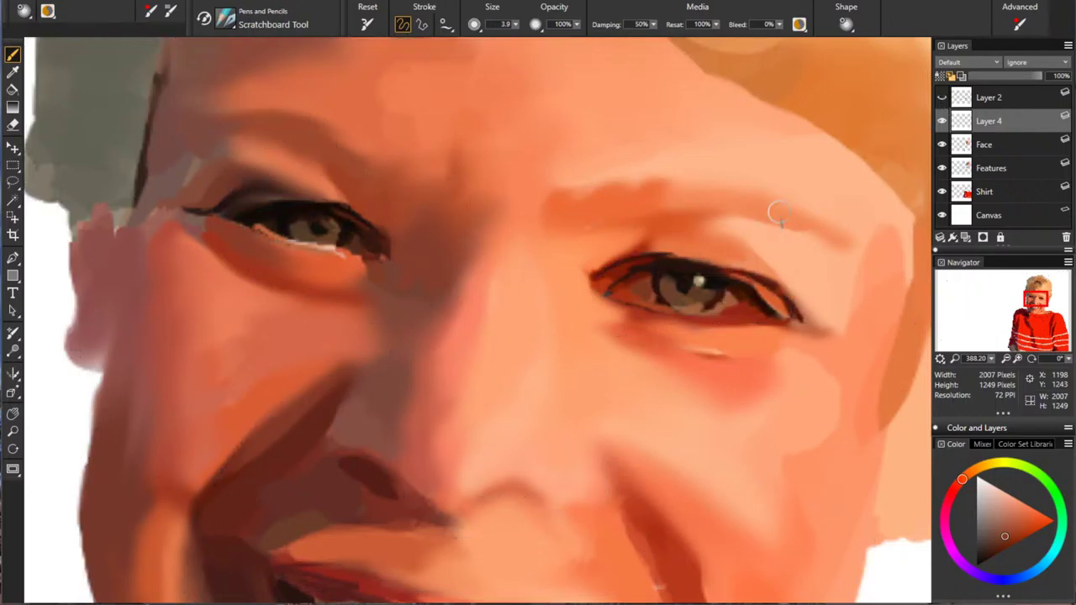
pyautogui.keyDown('alt'); pyautogui.click(618, 274); pyautogui.keyUp('alt')
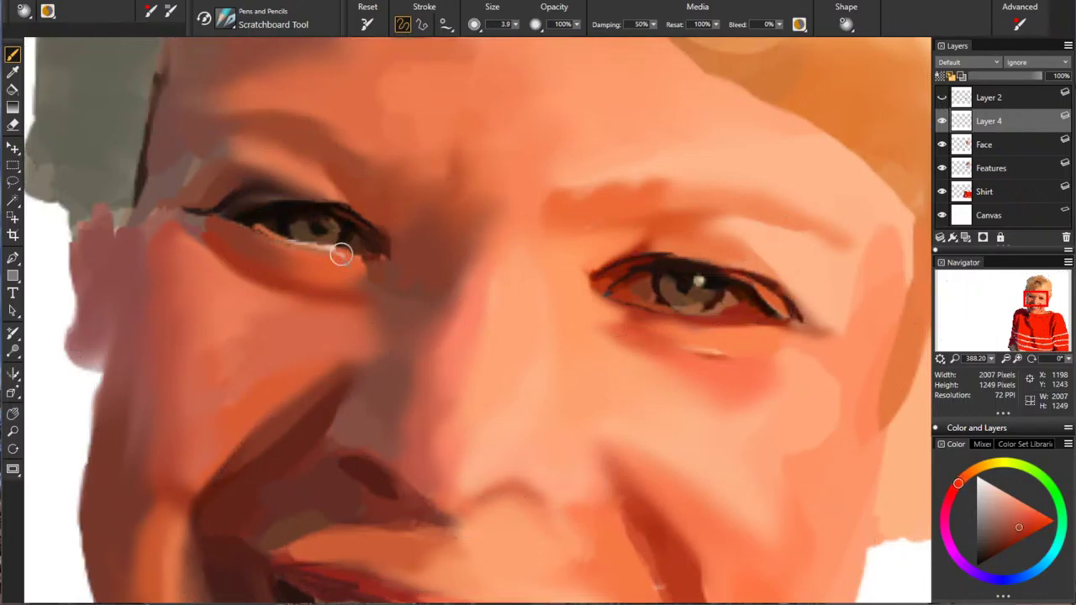
pyautogui.moveTo(339, 253); pyautogui.dragTo(356, 256)
# Step: Line the shadowed eye's lower lid in dark brown and extend its outer corner with sampled dark tones
pyautogui.keyDown('alt'); pyautogui.click(664, 288); pyautogui.keyUp('alt')
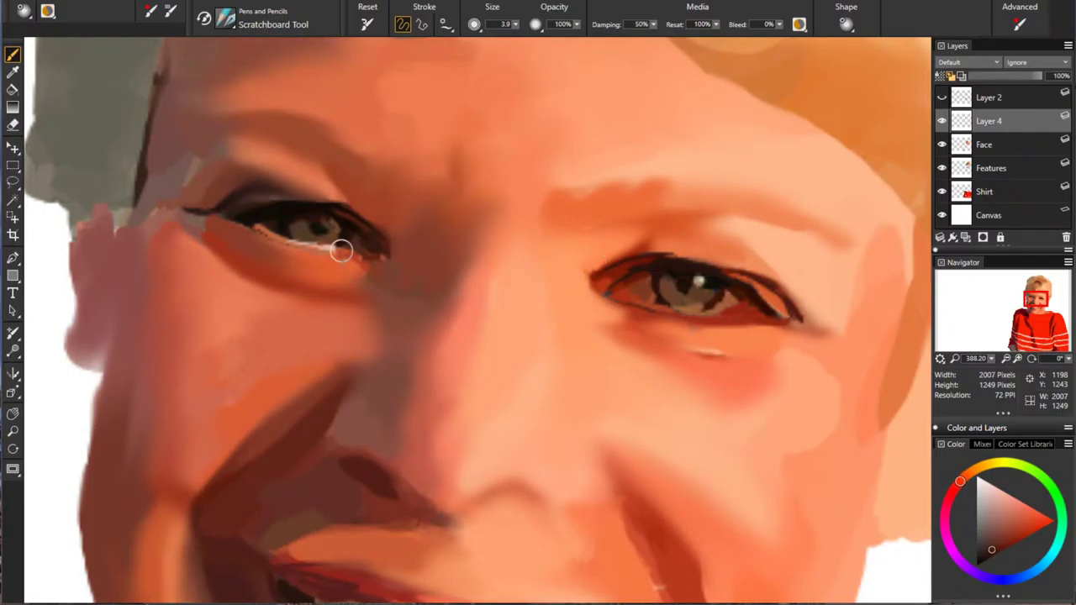
pyautogui.moveTo(240, 223); pyautogui.dragTo(334, 254)
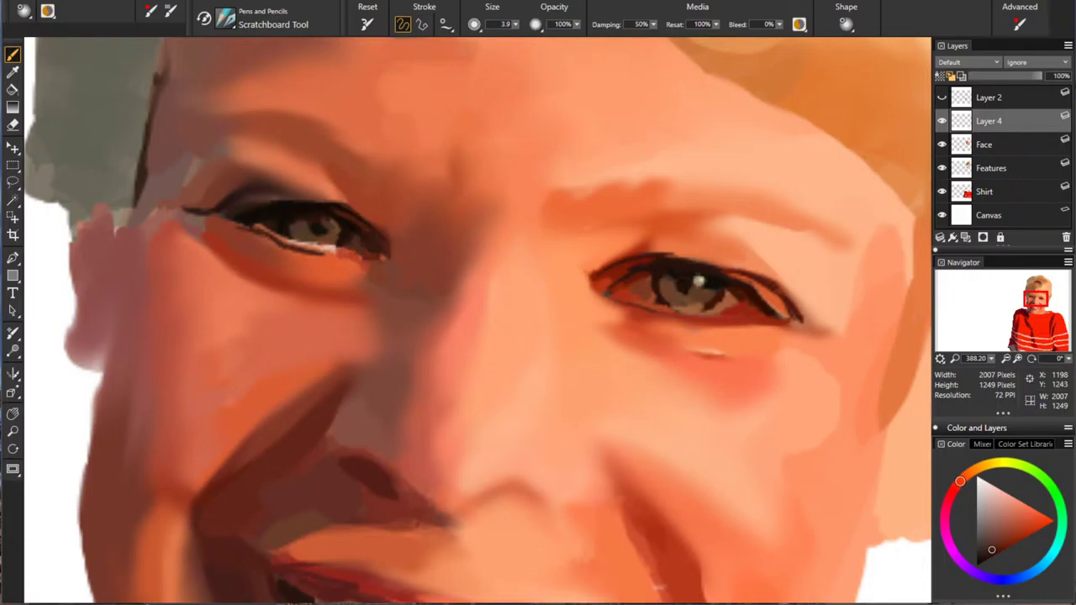
pyautogui.keyDown('alt'); pyautogui.click(668, 261); pyautogui.keyUp('alt')
pyautogui.moveTo(191, 214); pyautogui.dragTo(235, 223)
pyautogui.keyDown('alt'); pyautogui.click(345, 224); pyautogui.keyUp('alt')
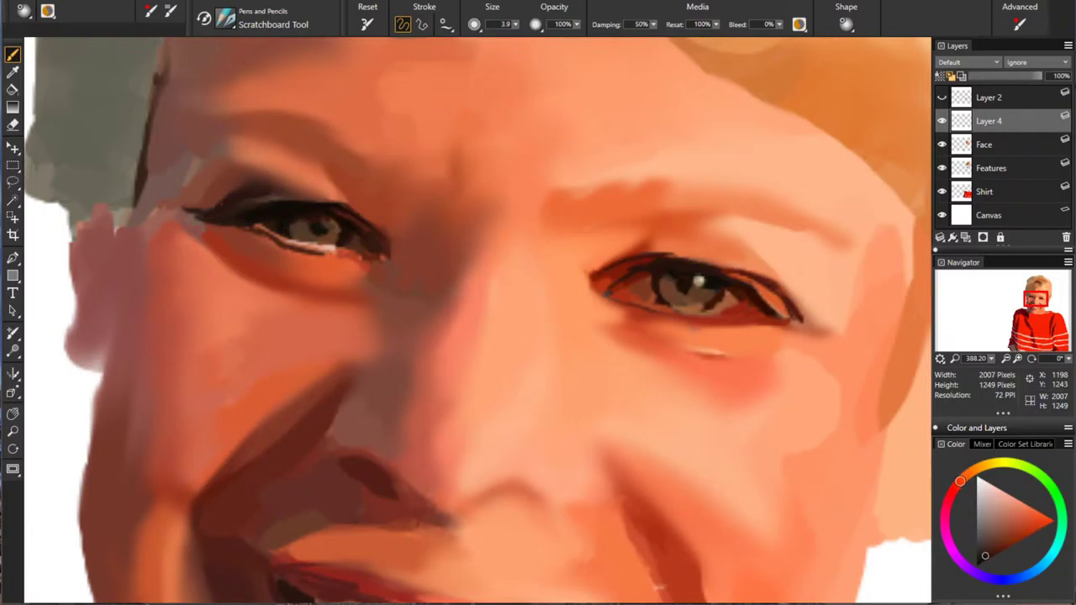
pyautogui.keyDown('alt'); pyautogui.click(339, 312); pyautogui.keyUp('alt')
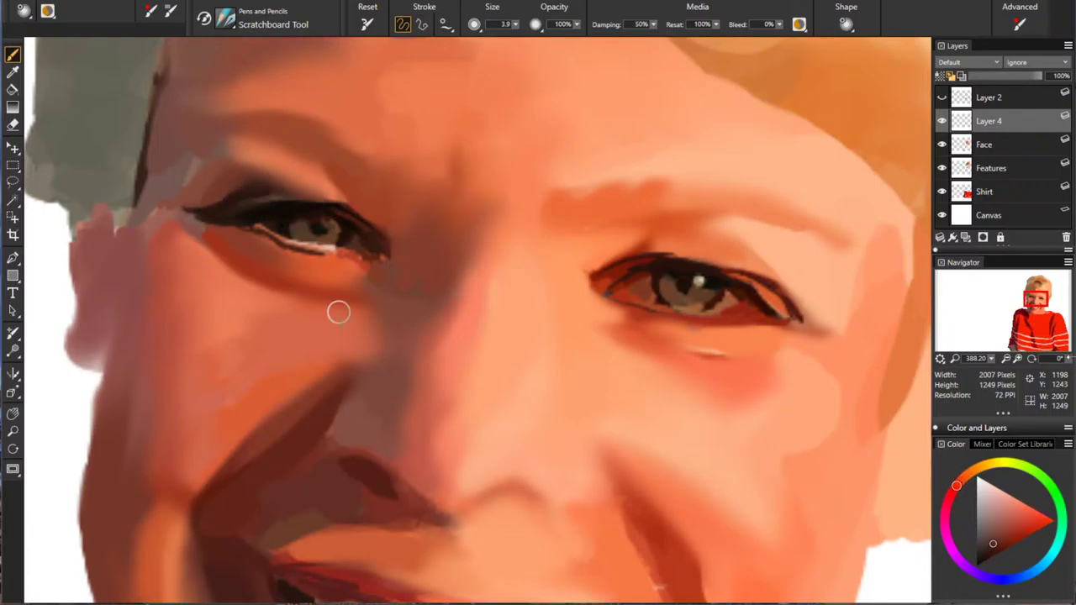
pyautogui.moveTo(180, 212); pyautogui.dragTo(199, 221)
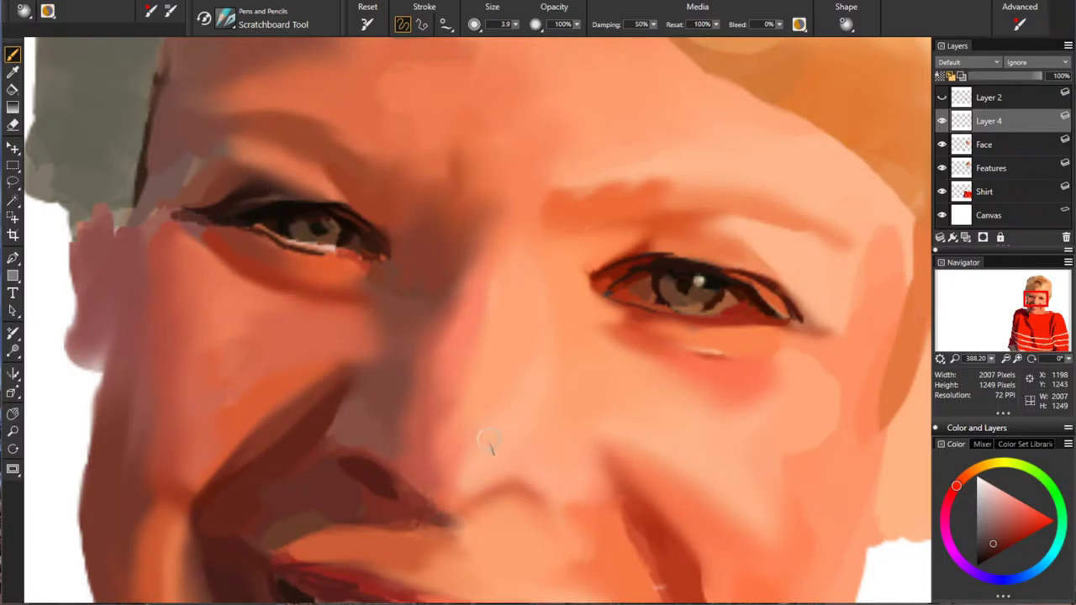
# Step: Darken the shadowed eye's upper lid fold with near-black tones sampled from the lash lines
pyautogui.keyDown('alt'); pyautogui.click(338, 202); pyautogui.keyUp('alt')
pyautogui.moveTo(253, 205); pyautogui.dragTo(272, 202)
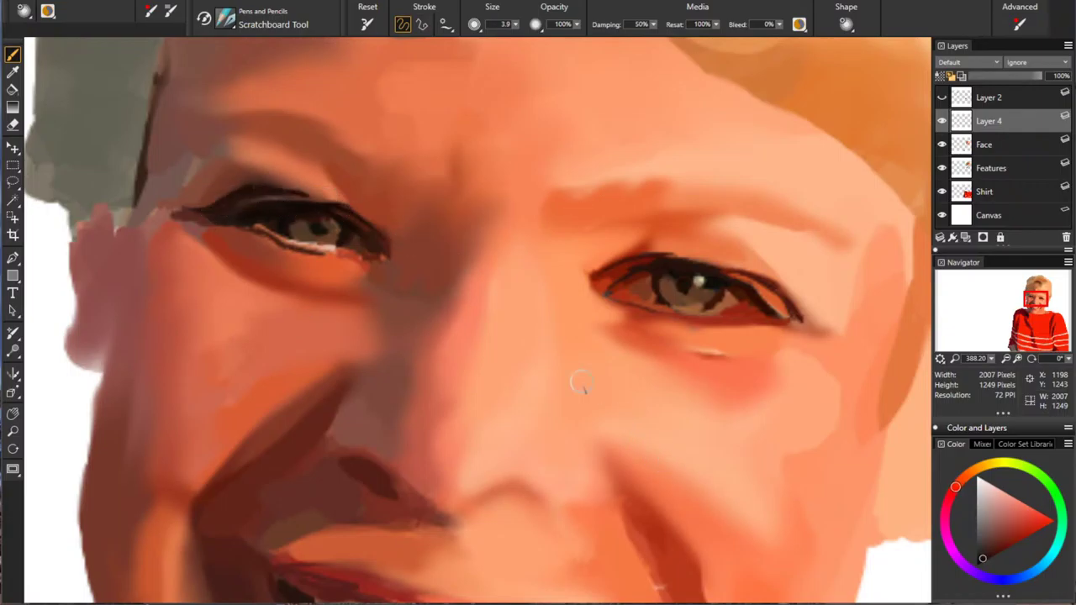
pyautogui.keyDown('alt'); pyautogui.click(618, 263); pyautogui.keyUp('alt')
pyautogui.keyDown('alt'); pyautogui.click(664, 257); pyautogui.keyUp('alt')
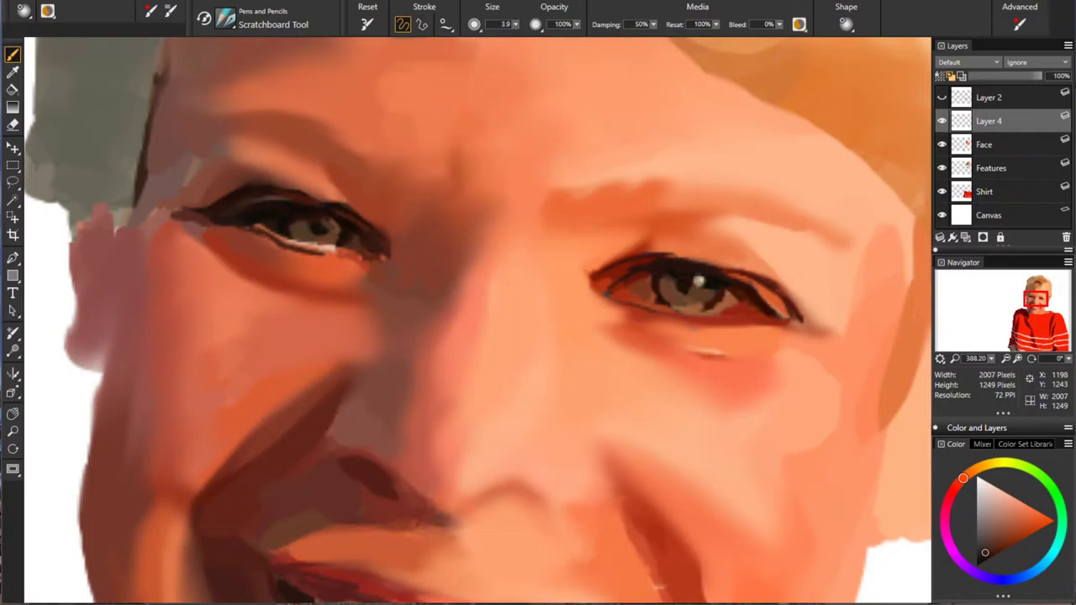
# Step: Paint sampled browns between the shadowed eye's outer brow and lid, and reddish brown along its upper lid fold
pyautogui.keyDown('alt'); pyautogui.click(416, 252); pyautogui.keyUp('alt')
pyautogui.moveTo(222, 155)
pyautogui.mouseDown()
pyautogui.moveTo(189, 168)
pyautogui.moveTo(180, 186)
pyautogui.moveTo(248, 133)
pyautogui.mouseUp()
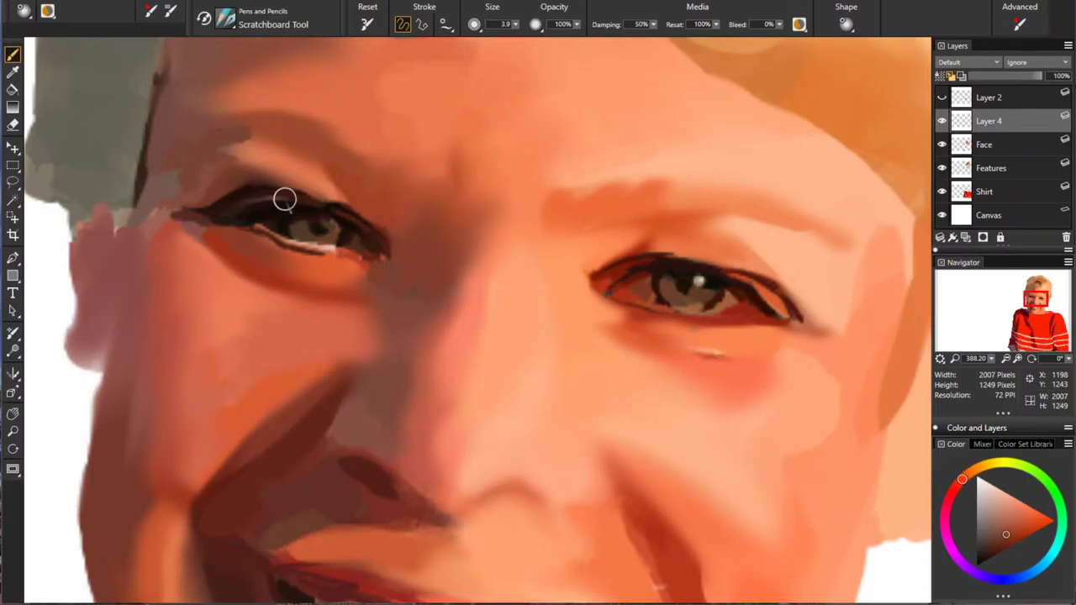
pyautogui.moveTo(242, 184); pyautogui.dragTo(301, 193)
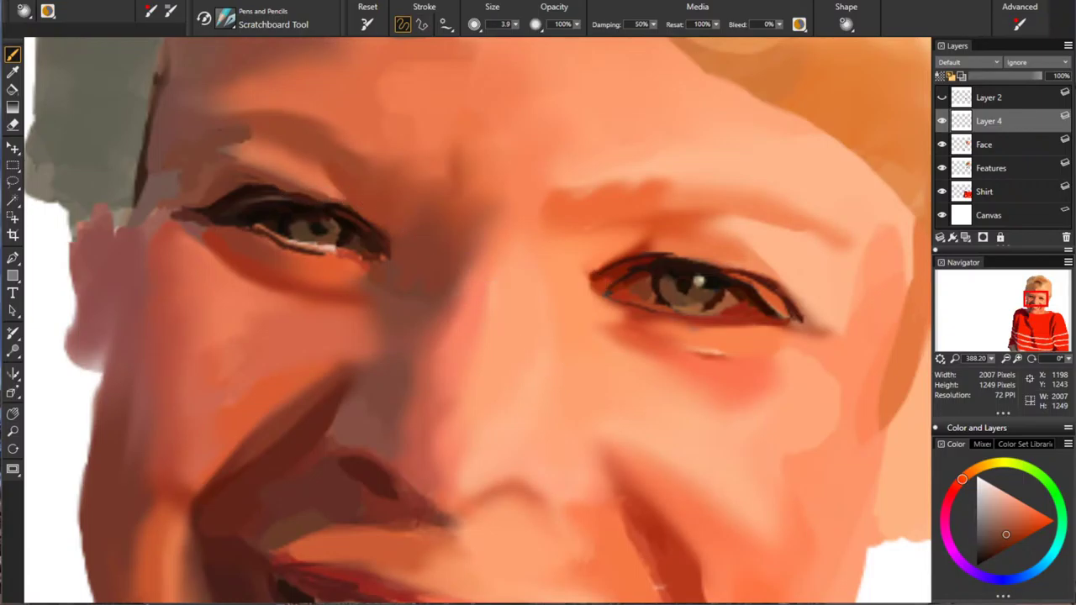
pyautogui.keyDown('alt'); pyautogui.click(602, 275); pyautogui.keyUp('alt')
pyautogui.moveTo(278, 195); pyautogui.dragTo(347, 205)
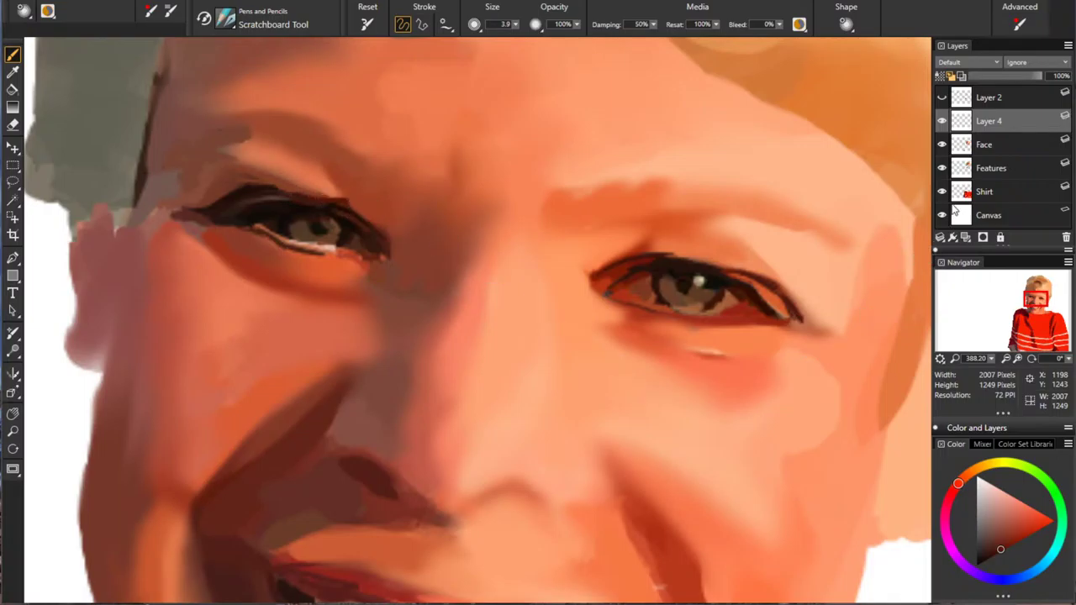
# Step: Darken the lit eye's inner corner with reddish browns sampled from the iris and lids, checking it against the Layer 2 sketch
pyautogui.keyDown('alt'); pyautogui.click(723, 275); pyautogui.keyUp('alt')
pyautogui.moveTo(626, 263); pyautogui.dragTo(611, 278)
pyautogui.keyDown('alt'); pyautogui.click(738, 278); pyautogui.keyUp('alt')
pyautogui.moveTo(598, 290); pyautogui.dragTo(608, 295)
pyautogui.click(942, 98)
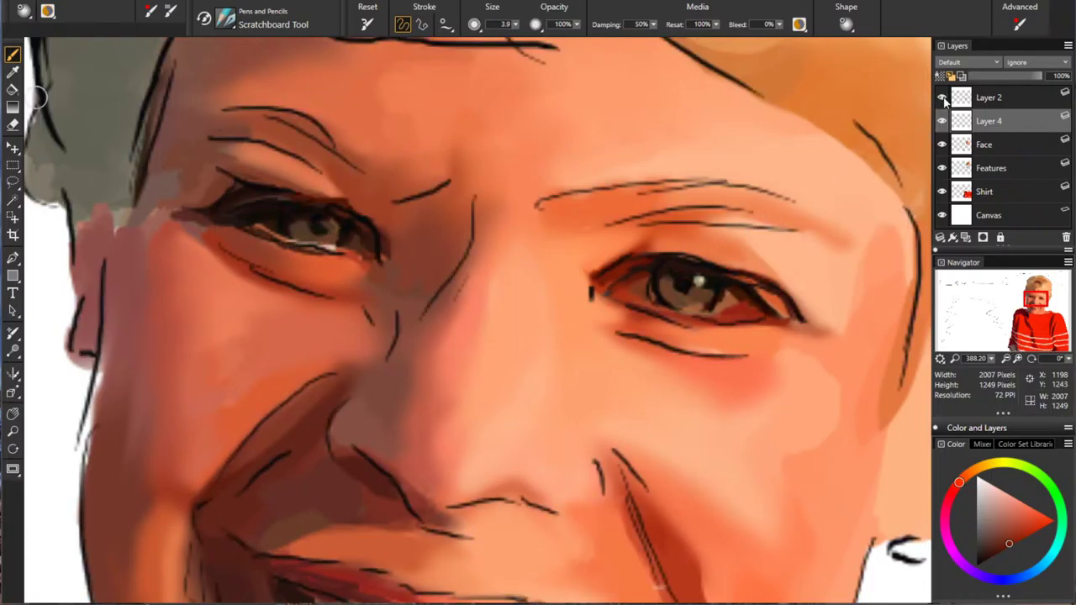
pyautogui.click(942, 97)
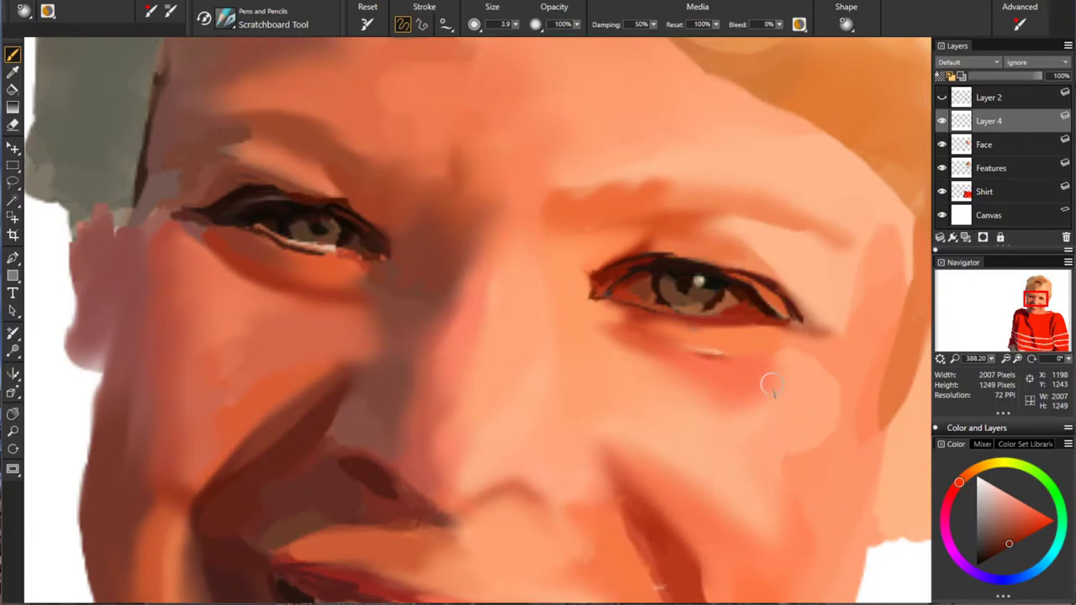
# Step: Extend the shadowed eye's inner corner downward along the Layer 2 sketch line, and hide the sketch
pyautogui.click(942, 98)
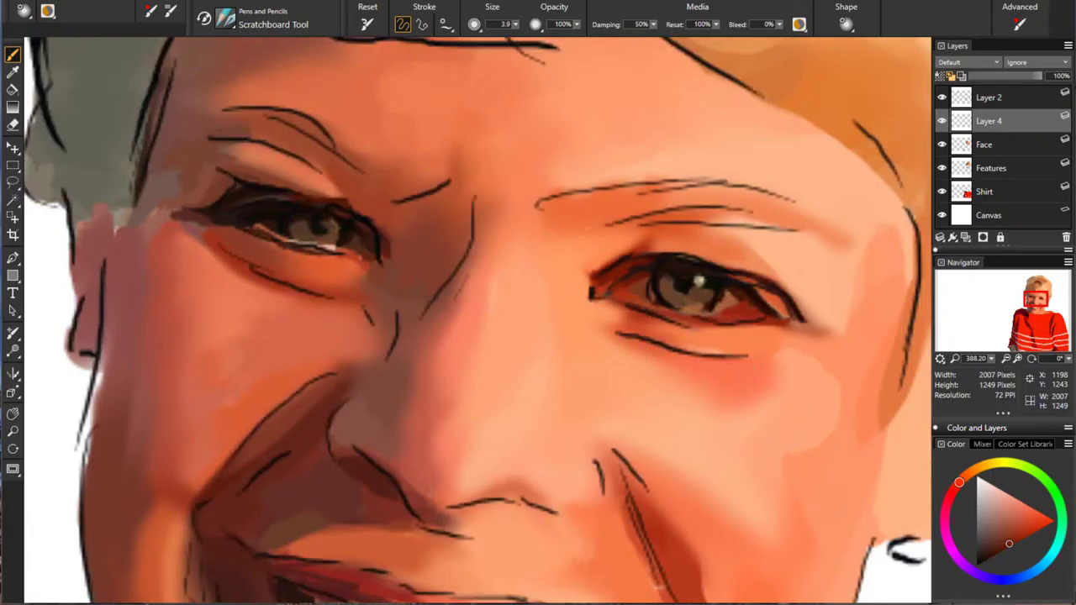
pyautogui.keyDown('alt'); pyautogui.click(446, 304); pyautogui.keyUp('alt')
pyautogui.moveTo(377, 261); pyautogui.dragTo(384, 270)
pyautogui.click(942, 98)
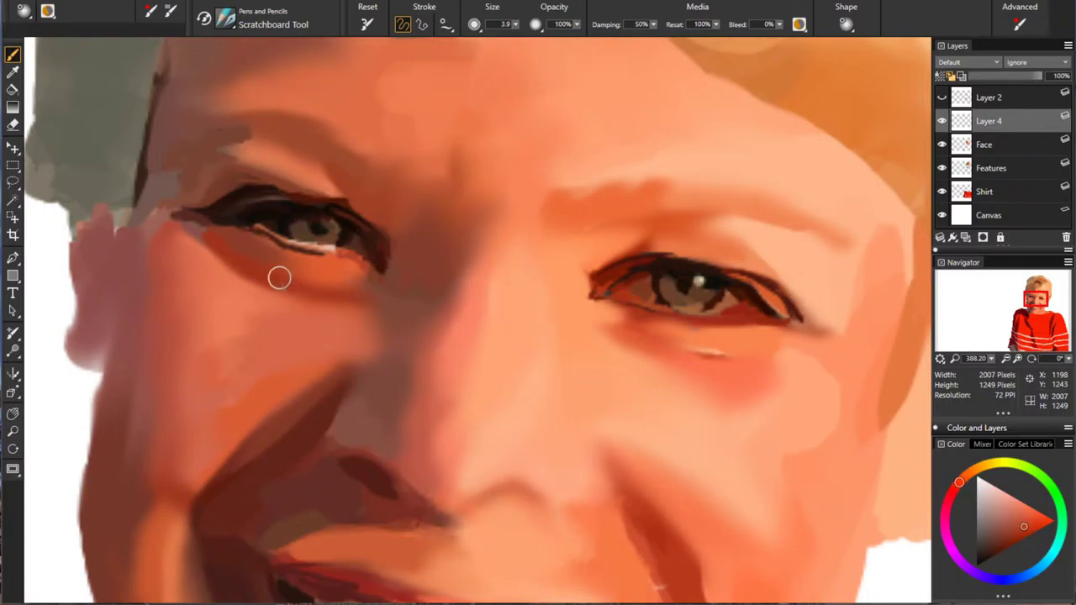
# Step: Paint the area under the shadowed eye with sampled oranges and reddish browns, blending its outer edge into the cheek
pyautogui.keyDown('alt'); pyautogui.click(240, 374); pyautogui.keyUp('alt')
pyautogui.moveTo(329, 262); pyautogui.dragTo(268, 271)
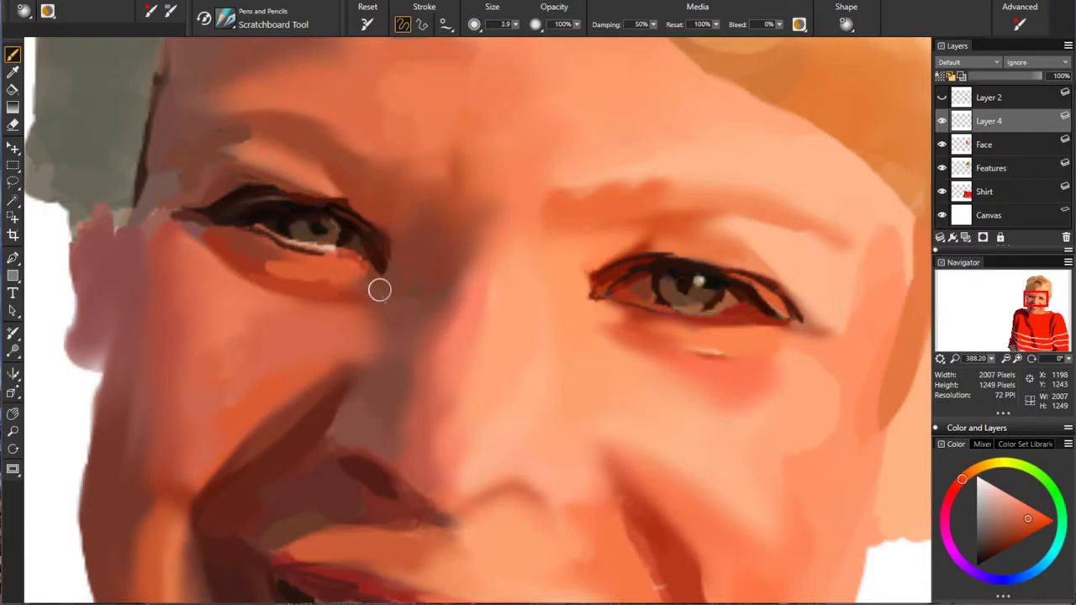
pyautogui.keyDown('alt'); pyautogui.click(198, 432); pyautogui.keyUp('alt')
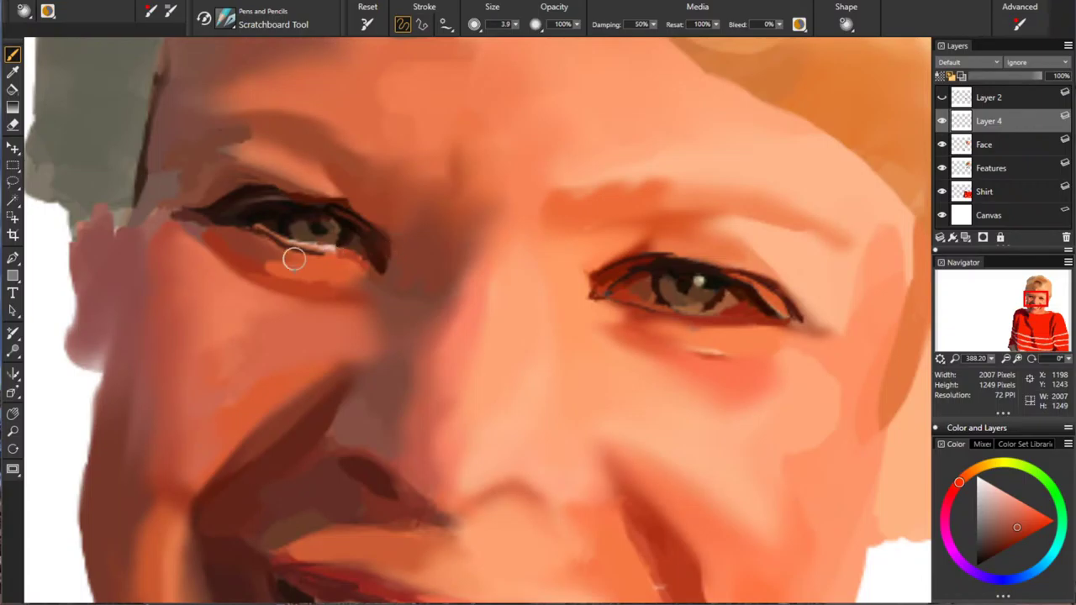
pyautogui.moveTo(294, 253); pyautogui.dragTo(274, 261)
pyautogui.moveTo(258, 246); pyautogui.dragTo(284, 261)
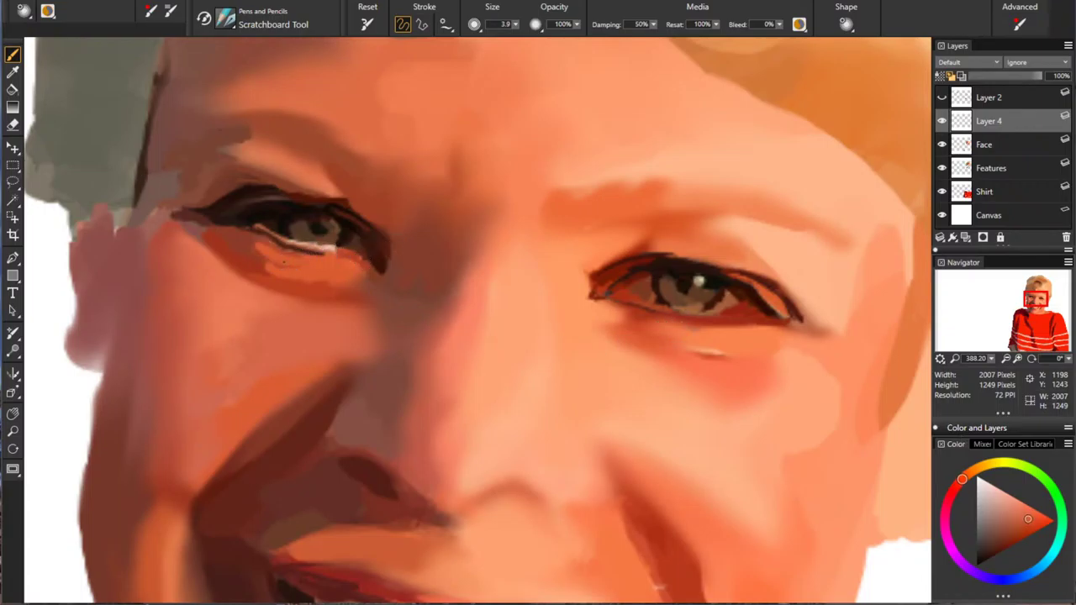
pyautogui.keyDown('alt'); pyautogui.click(375, 252); pyautogui.keyUp('alt')
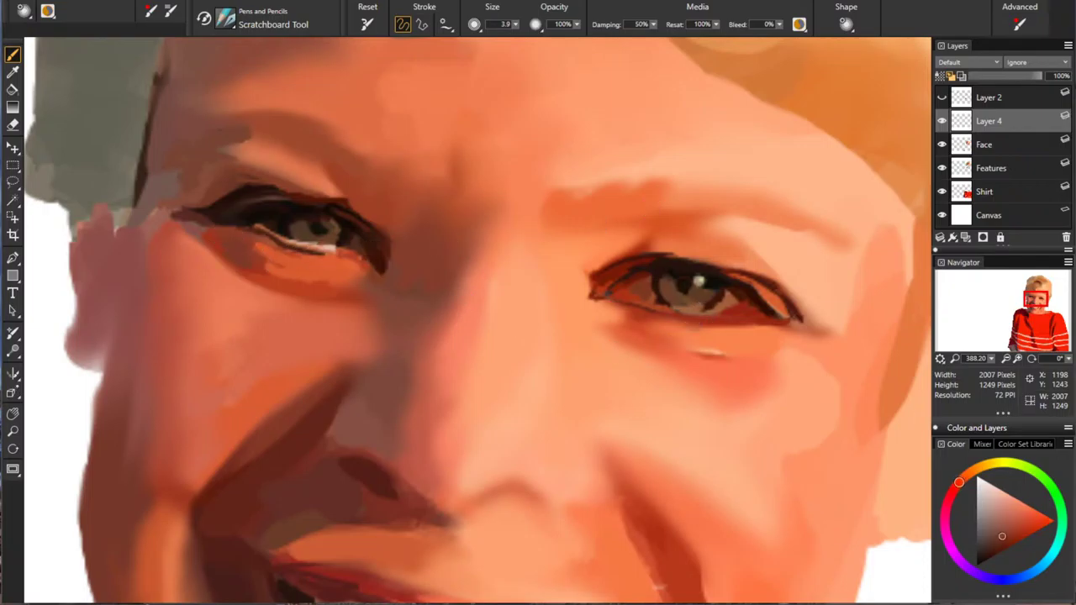
pyautogui.moveTo(175, 225); pyautogui.dragTo(234, 292)
pyautogui.keyDown('alt'); pyautogui.click(306, 361); pyautogui.keyUp('alt')
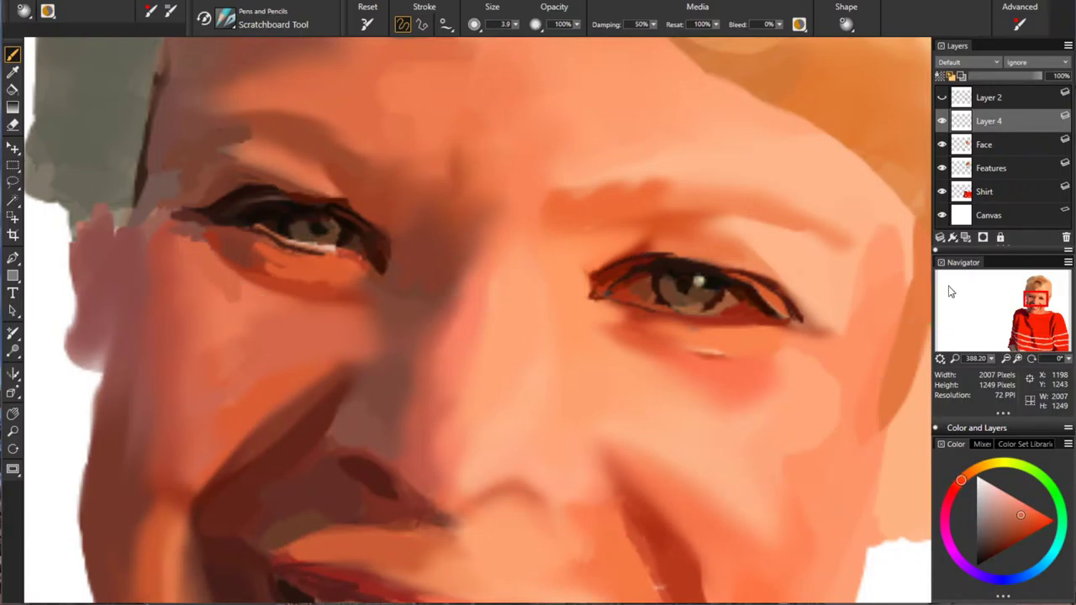
# Step: Add a new layer above Layer 4 and handwrite "THERE!" in black beside the portrait at brush size 22.7
pyautogui.hotkey('ctrl', '0')
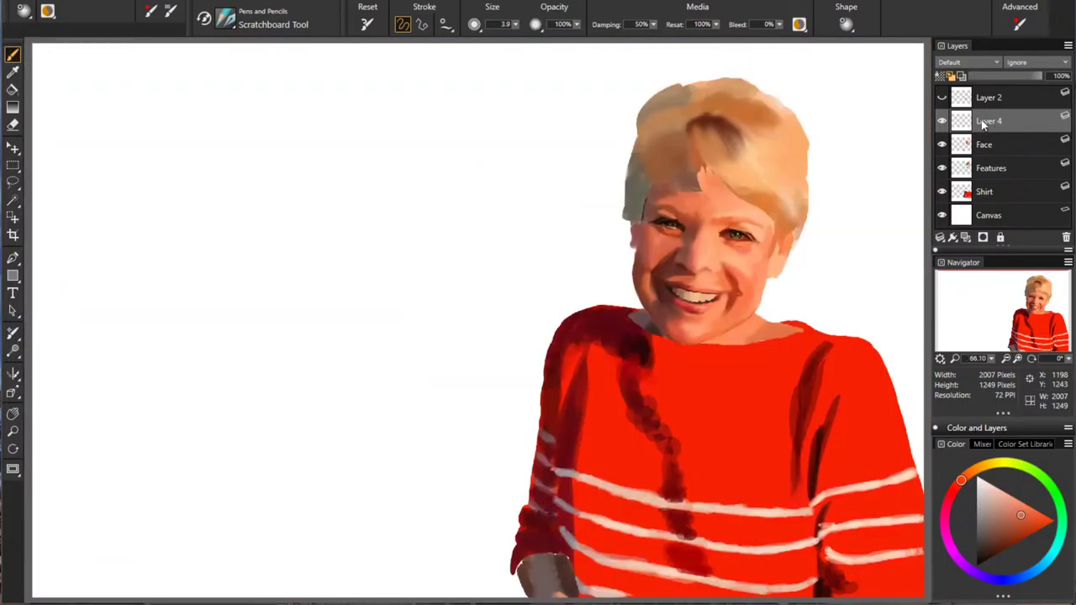
pyautogui.click(966, 238)
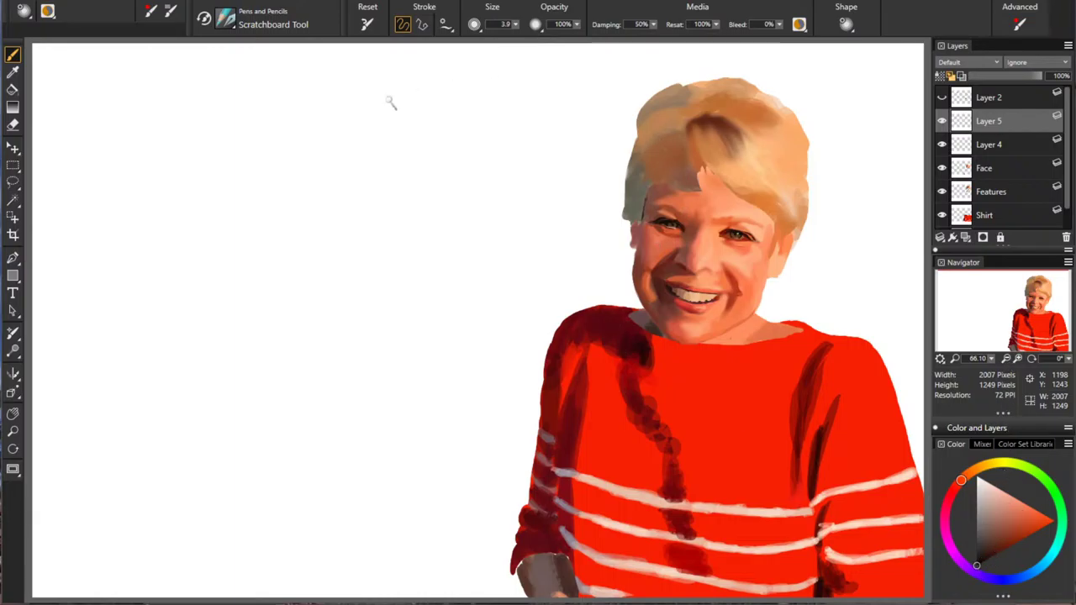
pyautogui.moveTo(156, 82); pyautogui.dragTo(168, 83)
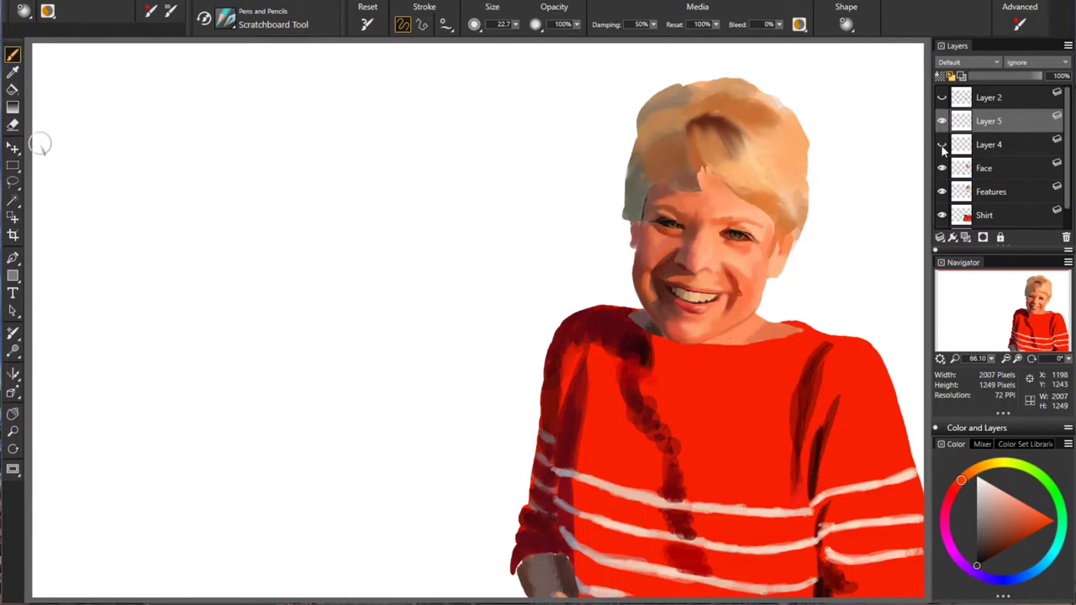
pyautogui.moveTo(198, 99)
pyautogui.mouseDown()
pyautogui.moveTo(199, 138)
pyautogui.moveTo(214, 98)
pyautogui.moveTo(321, 134)
pyautogui.moveTo(323, 101)
pyautogui.moveTo(354, 120)
pyautogui.mouseUp()
pyautogui.moveTo(350, 137); pyautogui.dragTo(351, 143)
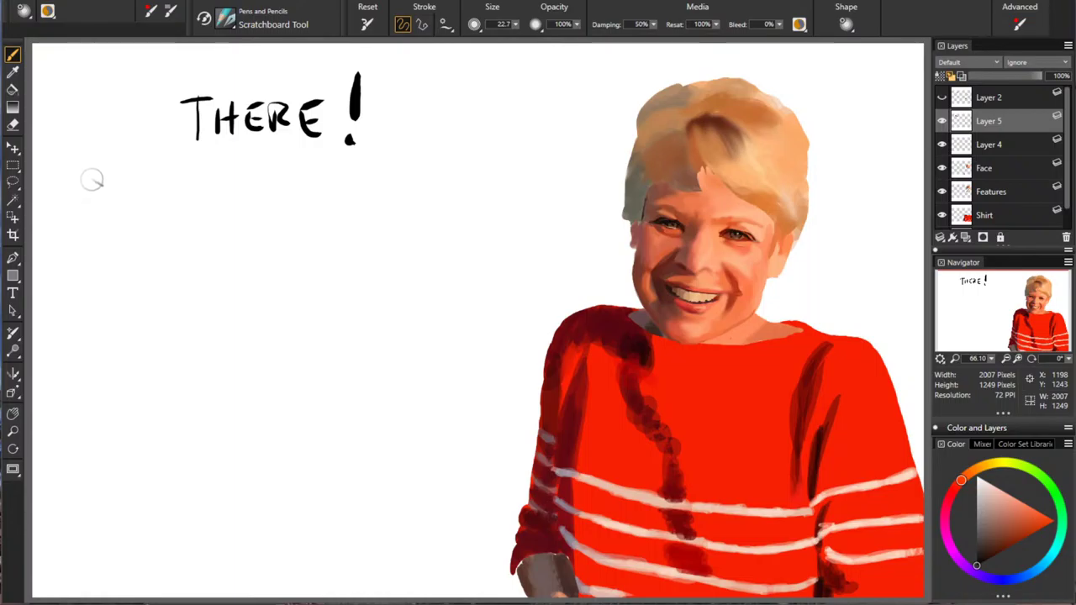
# Step: Handwrite "THE SMALL AMOUNT" in black beneath the "THERE!" heading
pyautogui.moveTo(74, 178)
pyautogui.mouseDown()
pyautogui.moveTo(92, 208)
pyautogui.moveTo(105, 173)
pyautogui.mouseUp()
pyautogui.moveTo(90, 179)
pyautogui.mouseDown()
pyautogui.moveTo(93, 208)
pyautogui.moveTo(110, 179)
pyautogui.moveTo(126, 205)
pyautogui.mouseUp()
pyautogui.moveTo(113, 191)
pyautogui.mouseDown()
pyautogui.moveTo(146, 180)
pyautogui.moveTo(133, 206)
pyautogui.mouseUp()
pyautogui.moveTo(133, 178)
pyautogui.mouseDown()
pyautogui.moveTo(153, 177)
pyautogui.moveTo(148, 192)
pyautogui.mouseUp()
pyautogui.moveTo(134, 204); pyautogui.dragTo(157, 203)
pyautogui.moveTo(219, 178)
pyautogui.mouseDown()
pyautogui.moveTo(208, 204)
pyautogui.moveTo(235, 206)
pyautogui.moveTo(261, 203)
pyautogui.mouseUp()
pyautogui.moveTo(270, 204)
pyautogui.mouseDown()
pyautogui.moveTo(279, 178)
pyautogui.moveTo(293, 204)
pyautogui.mouseUp()
pyautogui.moveTo(275, 194)
pyautogui.mouseDown()
pyautogui.moveTo(400, 203)
pyautogui.moveTo(395, 195)
pyautogui.mouseUp()
pyautogui.moveTo(410, 180)
pyautogui.mouseDown()
pyautogui.moveTo(412, 203)
pyautogui.moveTo(441, 202)
pyautogui.moveTo(458, 179)
pyautogui.moveTo(509, 179)
pyautogui.mouseUp()
pyautogui.moveTo(513, 203)
pyautogui.mouseDown()
pyautogui.moveTo(534, 179)
pyautogui.moveTo(572, 180)
pyautogui.mouseUp()
pyautogui.moveTo(555, 182); pyautogui.dragTo(555, 205)
# Step: Handwrite "OF EYE DETAIL HAS" as the second line of the note
pyautogui.moveTo(81, 223); pyautogui.dragTo(92, 246)
pyautogui.moveTo(91, 223); pyautogui.dragTo(178, 237)
pyautogui.moveTo(192, 222)
pyautogui.mouseDown()
pyautogui.moveTo(173, 252)
pyautogui.moveTo(197, 248)
pyautogui.mouseUp()
pyautogui.moveTo(197, 222)
pyautogui.mouseDown()
pyautogui.moveTo(215, 221)
pyautogui.moveTo(212, 235)
pyautogui.mouseUp()
pyautogui.moveTo(199, 247); pyautogui.dragTo(283, 223)
pyautogui.moveTo(253, 226); pyautogui.dragTo(254, 249)
pyautogui.moveTo(293, 224)
pyautogui.mouseDown()
pyautogui.moveTo(293, 245)
pyautogui.moveTo(309, 224)
pyautogui.mouseUp()
pyautogui.moveTo(293, 234); pyautogui.dragTo(306, 235)
pyautogui.moveTo(292, 245)
pyautogui.mouseDown()
pyautogui.moveTo(330, 247)
pyautogui.moveTo(343, 224)
pyautogui.moveTo(345, 248)
pyautogui.mouseUp()
pyautogui.moveTo(358, 224)
pyautogui.mouseDown()
pyautogui.moveTo(371, 247)
pyautogui.moveTo(367, 238)
pyautogui.mouseUp()
pyautogui.moveTo(384, 224)
pyautogui.mouseDown()
pyautogui.moveTo(384, 247)
pyautogui.moveTo(394, 247)
pyautogui.mouseUp()
pyautogui.moveTo(393, 247); pyautogui.dragTo(458, 247)
pyautogui.moveTo(437, 237); pyautogui.dragTo(469, 249)
pyautogui.moveTo(480, 225); pyautogui.dragTo(491, 249)
pyautogui.moveTo(473, 240)
pyautogui.mouseDown()
pyautogui.moveTo(513, 238)
pyautogui.moveTo(506, 245)
pyautogui.mouseUp()
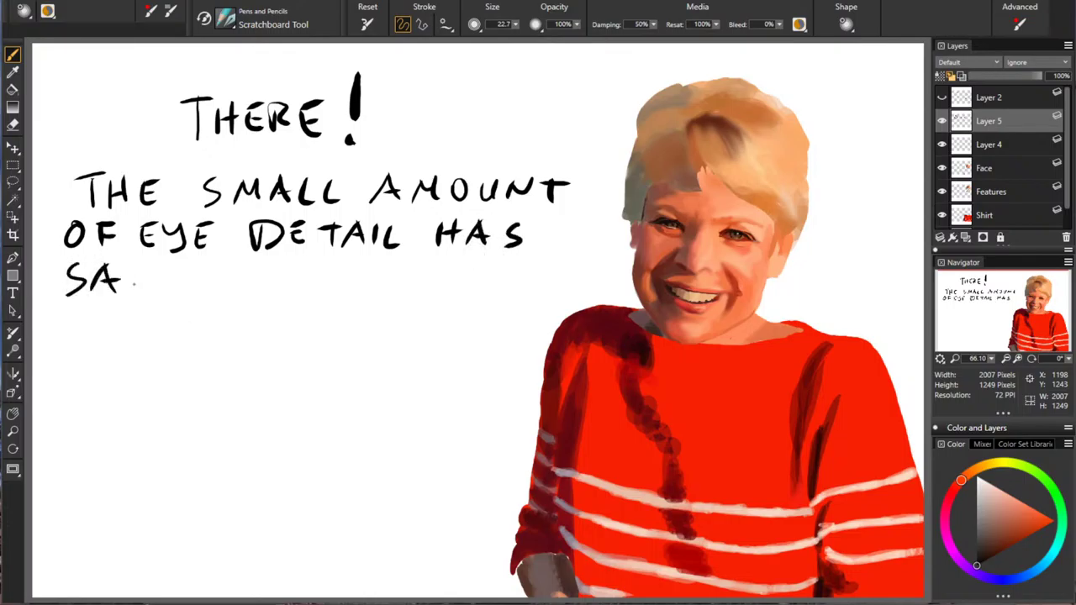
# Step: Handwrite "SATISFIED ME -" as the third line of the note
pyautogui.moveTo(152, 269); pyautogui.dragTo(152, 293)
pyautogui.moveTo(190, 261)
pyautogui.mouseDown()
pyautogui.moveTo(168, 289)
pyautogui.moveTo(190, 290)
pyautogui.moveTo(212, 261)
pyautogui.mouseUp()
pyautogui.moveTo(192, 274); pyautogui.dragTo(222, 289)
pyautogui.moveTo(249, 256)
pyautogui.mouseDown()
pyautogui.moveTo(241, 284)
pyautogui.moveTo(255, 260)
pyautogui.mouseUp()
pyautogui.moveTo(239, 274); pyautogui.dragTo(253, 274)
pyautogui.moveTo(238, 288); pyautogui.dragTo(264, 290)
pyautogui.moveTo(266, 267); pyautogui.dragTo(265, 291)
pyautogui.moveTo(339, 274)
pyautogui.mouseDown()
pyautogui.moveTo(336, 284)
pyautogui.moveTo(393, 287)
pyautogui.mouseUp()
pyautogui.moveTo(380, 276); pyautogui.dragTo(403, 262)
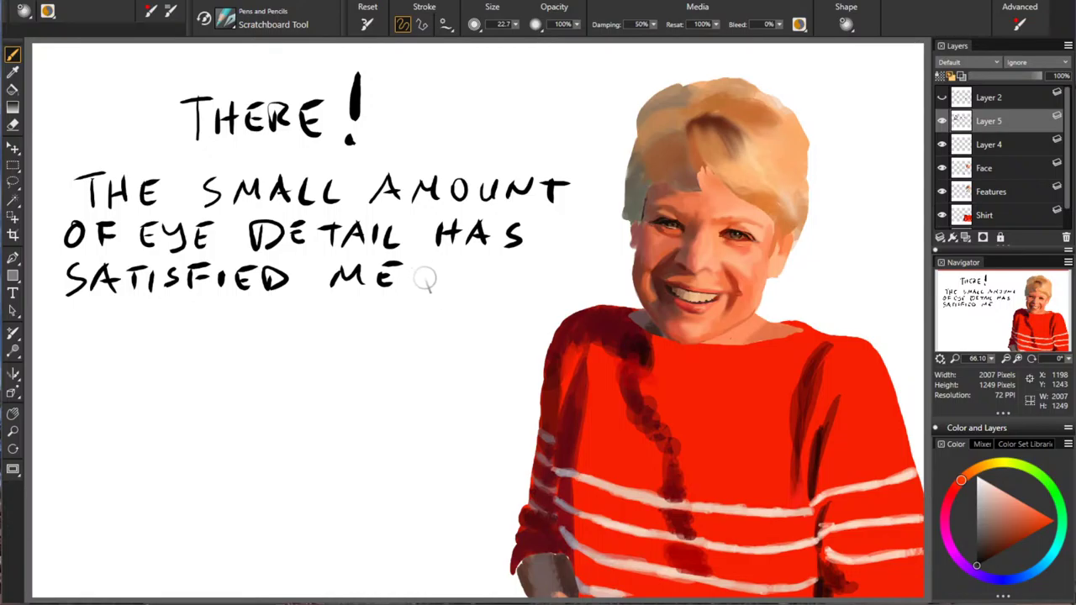
pyautogui.moveTo(422, 274); pyautogui.dragTo(442, 274)
# Step: Handwrite "HAVING THE SKETCH" as the fourth line of the note
pyautogui.moveTo(71, 304); pyautogui.dragTo(70, 330)
pyautogui.moveTo(84, 305)
pyautogui.mouseDown()
pyautogui.moveTo(84, 329)
pyautogui.moveTo(84, 318)
pyautogui.mouseUp()
pyautogui.moveTo(106, 308)
pyautogui.mouseDown()
pyautogui.moveTo(98, 324)
pyautogui.moveTo(116, 330)
pyautogui.mouseUp()
pyautogui.moveTo(99, 320)
pyautogui.mouseDown()
pyautogui.moveTo(145, 305)
pyautogui.moveTo(153, 330)
pyautogui.moveTo(180, 305)
pyautogui.moveTo(205, 321)
pyautogui.moveTo(266, 308)
pyautogui.moveTo(254, 330)
pyautogui.mouseUp()
pyautogui.moveTo(276, 306)
pyautogui.mouseDown()
pyautogui.moveTo(275, 330)
pyautogui.moveTo(291, 329)
pyautogui.mouseUp()
pyautogui.moveTo(276, 318)
pyautogui.mouseDown()
pyautogui.moveTo(314, 328)
pyautogui.moveTo(314, 307)
pyautogui.moveTo(312, 317)
pyautogui.moveTo(366, 329)
pyautogui.mouseUp()
pyautogui.moveTo(389, 305)
pyautogui.mouseDown()
pyautogui.moveTo(370, 319)
pyautogui.moveTo(391, 330)
pyautogui.mouseUp()
pyautogui.moveTo(395, 306)
pyautogui.mouseDown()
pyautogui.moveTo(395, 330)
pyautogui.moveTo(415, 306)
pyautogui.mouseUp()
pyautogui.moveTo(396, 329)
pyautogui.mouseDown()
pyautogui.moveTo(417, 329)
pyautogui.moveTo(448, 306)
pyautogui.mouseUp()
pyautogui.moveTo(436, 306)
pyautogui.mouseDown()
pyautogui.moveTo(436, 330)
pyautogui.moveTo(501, 317)
pyautogui.mouseUp()
pyautogui.moveTo(501, 306); pyautogui.dragTo(501, 329)
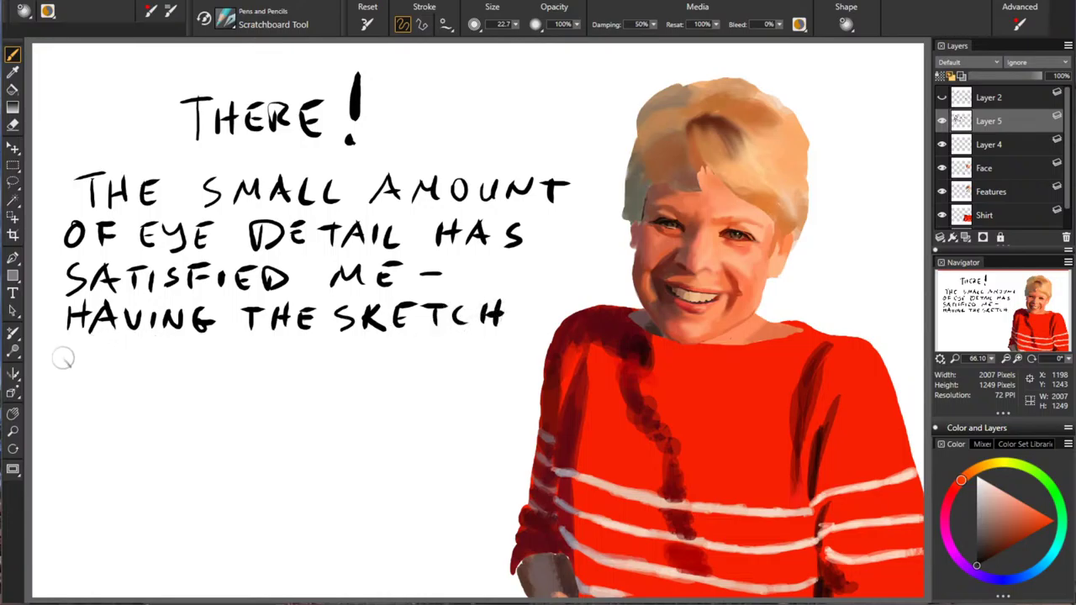
# Step: Handwrite "FOR CHECKING PRO-" as the fifth line of the note
pyautogui.moveTo(63, 358); pyautogui.dragTo(78, 358)
pyautogui.moveTo(95, 344)
pyautogui.mouseDown()
pyautogui.moveTo(133, 370)
pyautogui.moveTo(195, 370)
pyautogui.mouseUp()
pyautogui.moveTo(204, 349)
pyautogui.mouseDown()
pyautogui.moveTo(204, 370)
pyautogui.moveTo(204, 359)
pyautogui.mouseUp()
pyautogui.moveTo(235, 345)
pyautogui.mouseDown()
pyautogui.moveTo(238, 370)
pyautogui.moveTo(229, 359)
pyautogui.moveTo(252, 370)
pyautogui.moveTo(271, 360)
pyautogui.mouseUp()
pyautogui.moveTo(271, 360); pyautogui.dragTo(300, 370)
pyautogui.moveTo(308, 370)
pyautogui.mouseDown()
pyautogui.moveTo(307, 345)
pyautogui.moveTo(321, 370)
pyautogui.mouseUp()
pyautogui.moveTo(321, 370)
pyautogui.mouseDown()
pyautogui.moveTo(323, 347)
pyautogui.moveTo(346, 361)
pyautogui.mouseUp()
pyautogui.moveTo(333, 352)
pyautogui.mouseDown()
pyautogui.moveTo(351, 350)
pyautogui.moveTo(369, 372)
pyautogui.moveTo(370, 362)
pyautogui.moveTo(406, 370)
pyautogui.mouseUp()
pyautogui.moveTo(406, 345)
pyautogui.mouseDown()
pyautogui.moveTo(426, 370)
pyautogui.moveTo(443, 346)
pyautogui.moveTo(491, 356)
pyautogui.mouseUp()
# Step: Handwrite "PORTIONS IS GREAT" as the sixth line of the note
pyautogui.moveTo(57, 389)
pyautogui.mouseDown()
pyautogui.moveTo(58, 420)
pyautogui.moveTo(61, 407)
pyautogui.moveTo(96, 392)
pyautogui.mouseUp()
pyautogui.moveTo(116, 395)
pyautogui.mouseDown()
pyautogui.moveTo(117, 408)
pyautogui.moveTo(154, 412)
pyautogui.mouseUp()
pyautogui.moveTo(142, 389); pyautogui.dragTo(168, 387)
pyautogui.moveTo(179, 390)
pyautogui.mouseDown()
pyautogui.moveTo(180, 400)
pyautogui.moveTo(205, 392)
pyautogui.moveTo(242, 409)
pyautogui.mouseUp()
pyautogui.moveTo(271, 389); pyautogui.dragTo(251, 408)
pyautogui.moveTo(319, 394); pyautogui.dragTo(318, 410)
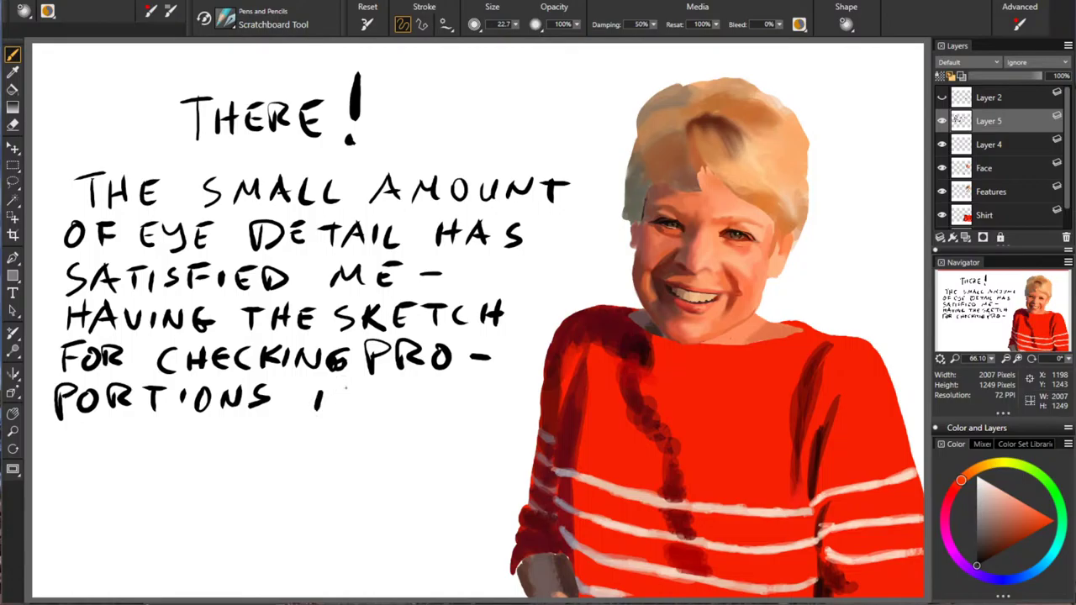
pyautogui.moveTo(398, 390)
pyautogui.mouseDown()
pyautogui.moveTo(394, 403)
pyautogui.moveTo(410, 413)
pyautogui.mouseUp()
pyautogui.moveTo(410, 388)
pyautogui.mouseDown()
pyautogui.moveTo(414, 402)
pyautogui.moveTo(462, 412)
pyautogui.mouseUp()
pyautogui.moveTo(486, 391)
pyautogui.mouseDown()
pyautogui.moveTo(484, 412)
pyautogui.moveTo(513, 410)
pyautogui.moveTo(528, 387)
pyautogui.mouseUp()
pyautogui.moveTo(510, 389); pyautogui.dragTo(510, 412)
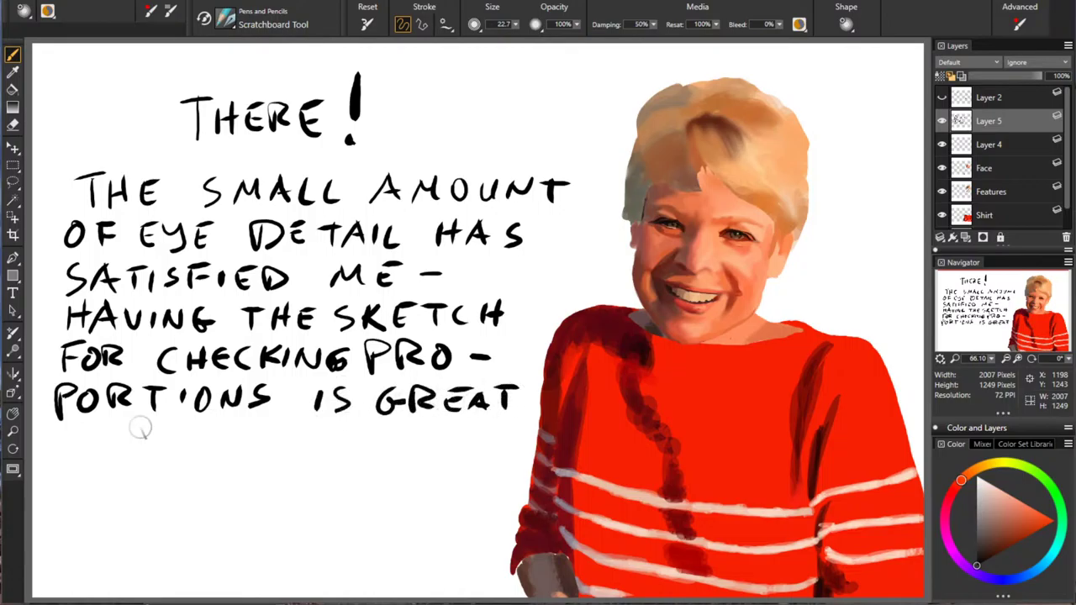
# Step: Draw a short divider line below "PORTIONS" and handwrite "BUT IT CANNOT BE" beneath it
pyautogui.moveTo(49, 429)
pyautogui.mouseDown()
pyautogui.moveTo(172, 429)
pyautogui.moveTo(59, 461)
pyautogui.moveTo(79, 461)
pyautogui.mouseUp()
pyautogui.moveTo(85, 442)
pyautogui.mouseDown()
pyautogui.moveTo(111, 443)
pyautogui.moveTo(124, 465)
pyautogui.mouseUp()
pyautogui.moveTo(107, 443); pyautogui.dragTo(141, 442)
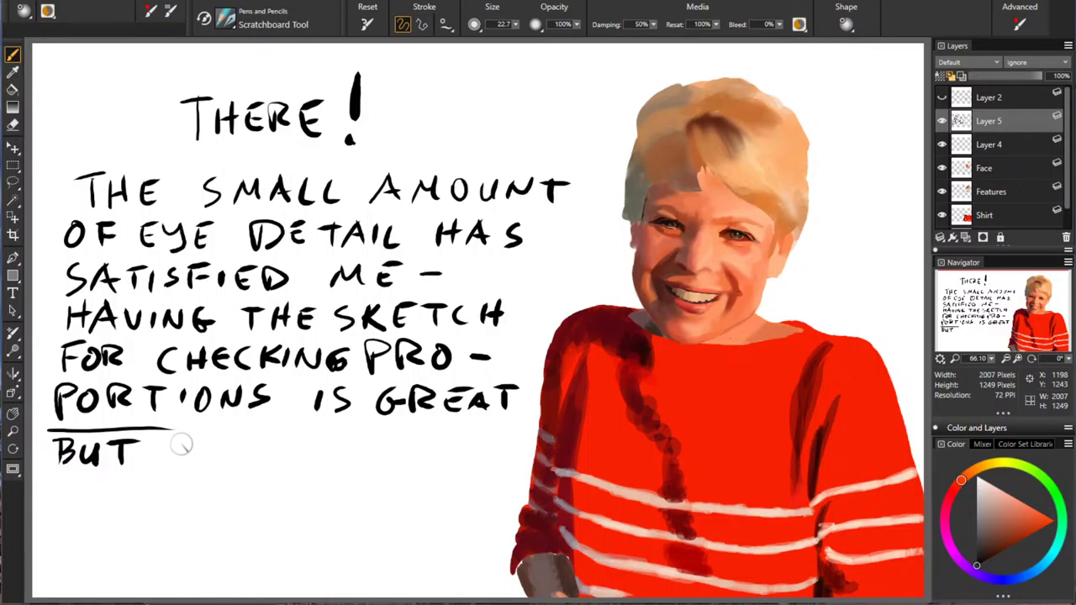
pyautogui.moveTo(178, 445)
pyautogui.mouseDown()
pyautogui.moveTo(178, 462)
pyautogui.moveTo(202, 463)
pyautogui.mouseUp()
pyautogui.moveTo(192, 445); pyautogui.dragTo(255, 462)
pyautogui.moveTo(287, 440)
pyautogui.mouseDown()
pyautogui.moveTo(270, 459)
pyautogui.moveTo(299, 450)
pyautogui.mouseUp()
pyautogui.moveTo(306, 463)
pyautogui.mouseDown()
pyautogui.moveTo(323, 460)
pyautogui.moveTo(327, 440)
pyautogui.moveTo(353, 461)
pyautogui.moveTo(360, 442)
pyautogui.mouseUp()
pyautogui.moveTo(370, 441)
pyautogui.mouseDown()
pyautogui.moveTo(392, 439)
pyautogui.moveTo(376, 459)
pyautogui.mouseUp()
pyautogui.moveTo(411, 441)
pyautogui.mouseDown()
pyautogui.moveTo(410, 461)
pyautogui.moveTo(424, 439)
pyautogui.moveTo(476, 458)
pyautogui.moveTo(501, 448)
pyautogui.mouseUp()
pyautogui.moveTo(486, 440); pyautogui.dragTo(507, 439)
# Step: Handwrite "THE ONLY THING" as the next line of the note
pyautogui.moveTo(58, 479)
pyautogui.mouseDown()
pyautogui.moveTo(59, 491)
pyautogui.moveTo(84, 502)
pyautogui.mouseUp()
pyautogui.moveTo(101, 480)
pyautogui.mouseDown()
pyautogui.moveTo(100, 503)
pyautogui.moveTo(100, 491)
pyautogui.mouseUp()
pyautogui.moveTo(114, 481)
pyautogui.mouseDown()
pyautogui.moveTo(132, 502)
pyautogui.moveTo(129, 489)
pyautogui.mouseUp()
pyautogui.moveTo(113, 481); pyautogui.dragTo(193, 501)
pyautogui.moveTo(208, 503)
pyautogui.mouseDown()
pyautogui.moveTo(208, 478)
pyautogui.moveTo(234, 503)
pyautogui.mouseUp()
pyautogui.moveTo(234, 503)
pyautogui.mouseDown()
pyautogui.moveTo(234, 476)
pyautogui.moveTo(242, 503)
pyautogui.moveTo(283, 491)
pyautogui.mouseUp()
pyautogui.moveTo(293, 478)
pyautogui.mouseDown()
pyautogui.moveTo(278, 504)
pyautogui.moveTo(345, 479)
pyautogui.mouseUp()
pyautogui.moveTo(328, 481)
pyautogui.mouseDown()
pyautogui.moveTo(328, 503)
pyautogui.moveTo(365, 503)
pyautogui.mouseUp()
pyautogui.moveTo(378, 475)
pyautogui.mouseDown()
pyautogui.moveTo(377, 502)
pyautogui.moveTo(378, 490)
pyautogui.mouseUp()
pyautogui.moveTo(397, 481); pyautogui.dragTo(399, 497)
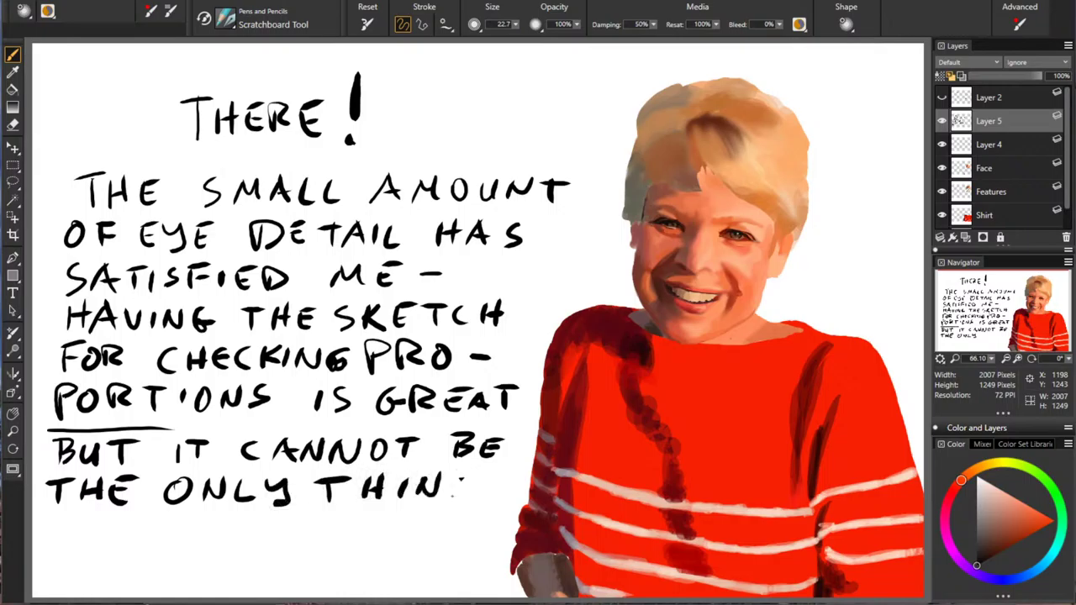
pyautogui.moveTo(473, 483); pyautogui.dragTo(466, 494)
# Step: Handwrite "TO RELY ON" followed by a long dash beneath "THE ONLY THING"
pyautogui.moveTo(53, 515)
pyautogui.mouseDown()
pyautogui.moveTo(54, 534)
pyautogui.moveTo(67, 513)
pyautogui.mouseUp()
pyautogui.moveTo(84, 518); pyautogui.dragTo(128, 538)
pyautogui.moveTo(130, 516); pyautogui.dragTo(153, 538)
pyautogui.moveTo(170, 513)
pyautogui.mouseDown()
pyautogui.moveTo(156, 525)
pyautogui.moveTo(173, 538)
pyautogui.mouseUp()
pyautogui.moveTo(160, 524); pyautogui.dragTo(225, 545)
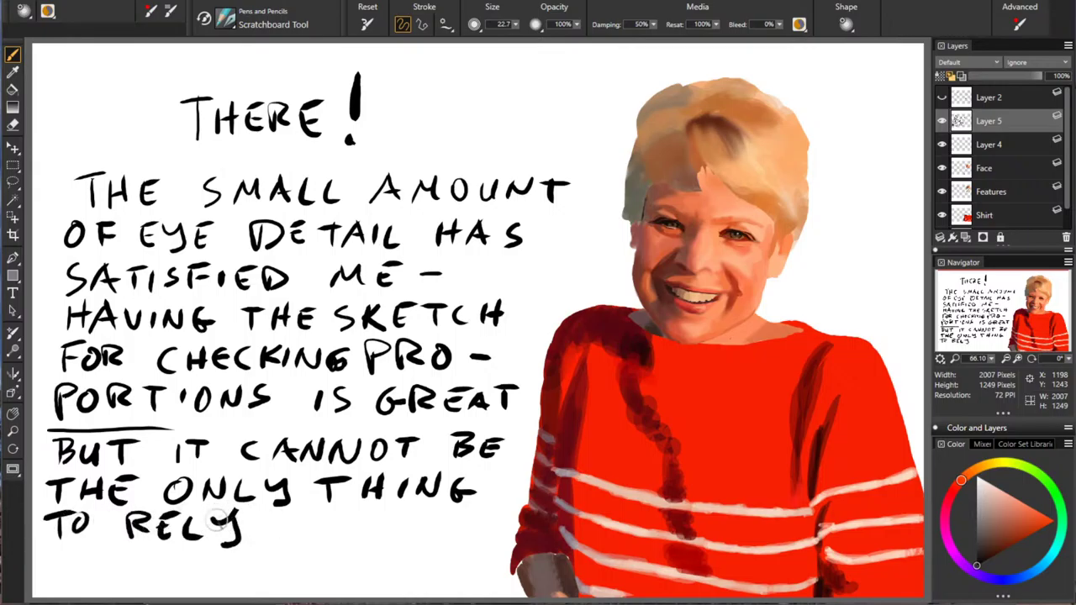
pyautogui.moveTo(291, 521); pyautogui.dragTo(340, 521)
pyautogui.moveTo(370, 521); pyautogui.dragTo(431, 521)
# Step: Handwrite "PRACTICE!" in larger letters as the closing line of the note
pyautogui.moveTo(64, 556)
pyautogui.mouseDown()
pyautogui.moveTo(64, 575)
pyautogui.moveTo(102, 581)
pyautogui.moveTo(111, 566)
pyautogui.moveTo(144, 580)
pyautogui.mouseUp()
pyautogui.moveTo(151, 578)
pyautogui.mouseDown()
pyautogui.moveTo(168, 545)
pyautogui.moveTo(183, 578)
pyautogui.mouseUp()
pyautogui.moveTo(158, 569)
pyautogui.mouseDown()
pyautogui.moveTo(195, 580)
pyautogui.moveTo(286, 552)
pyautogui.mouseUp()
pyautogui.moveTo(256, 555); pyautogui.dragTo(255, 580)
pyautogui.moveTo(316, 552); pyautogui.dragTo(314, 580)
pyautogui.moveTo(373, 551)
pyautogui.mouseDown()
pyautogui.moveTo(369, 572)
pyautogui.moveTo(384, 579)
pyautogui.mouseUp()
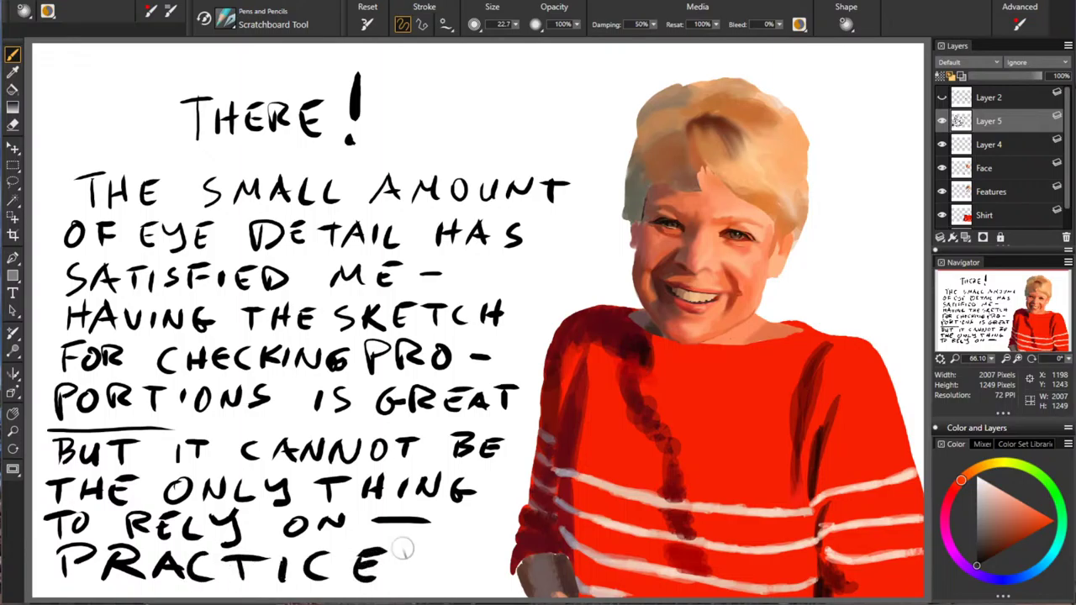
pyautogui.click(412, 577)
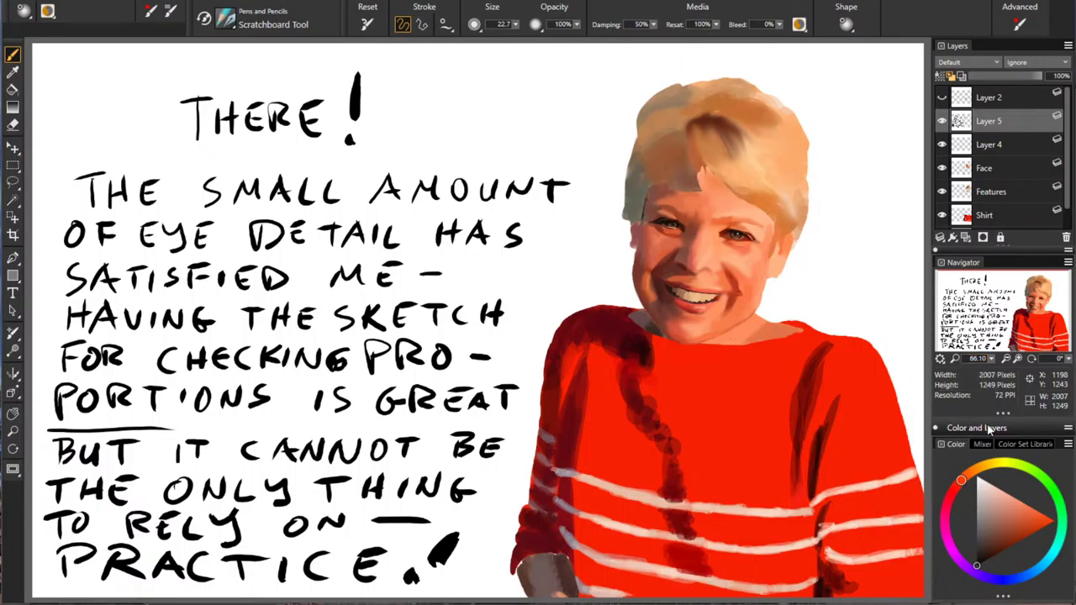
# Step: Show the Layer 2 sketch over a close-up of the mouth
pyautogui.moveTo(992, 360); pyautogui.dragTo(1014, 372)
pyautogui.moveTo(1015, 323); pyautogui.dragTo(1047, 319)
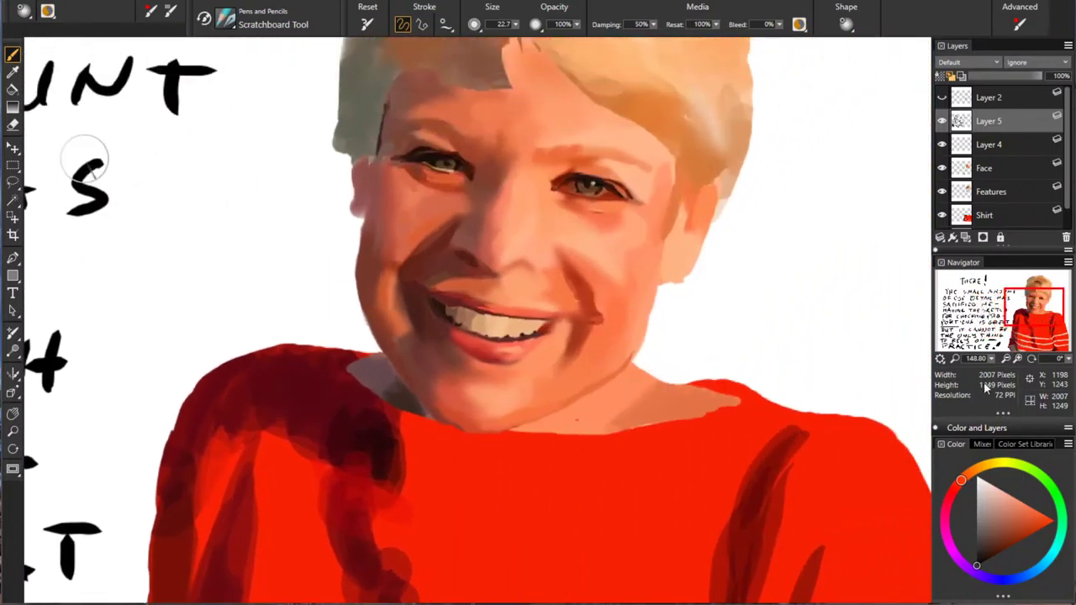
pyautogui.scroll(3, 997, 362)
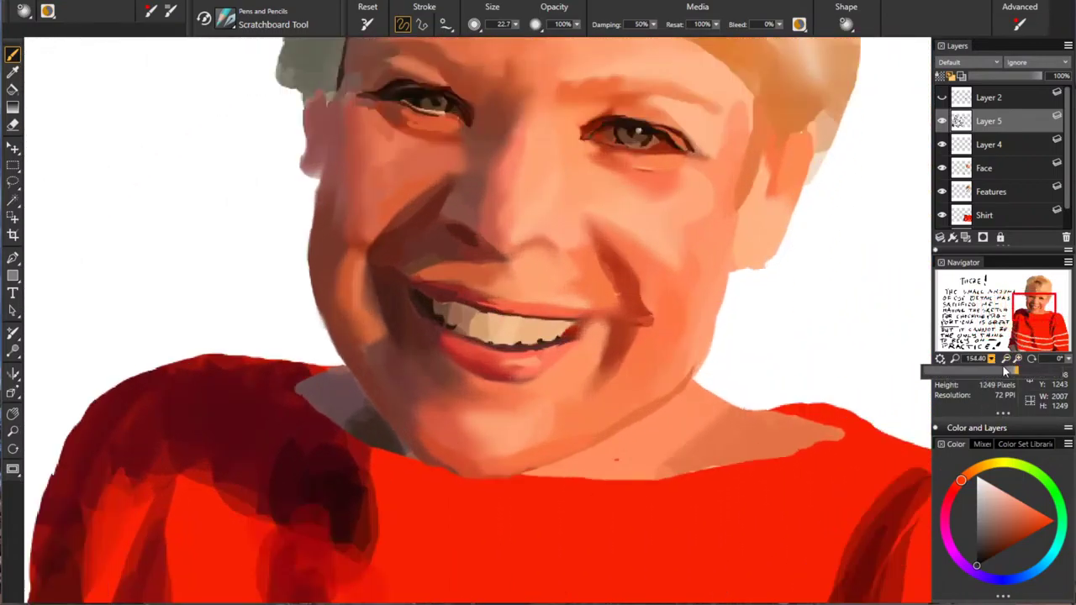
pyautogui.click(943, 98)
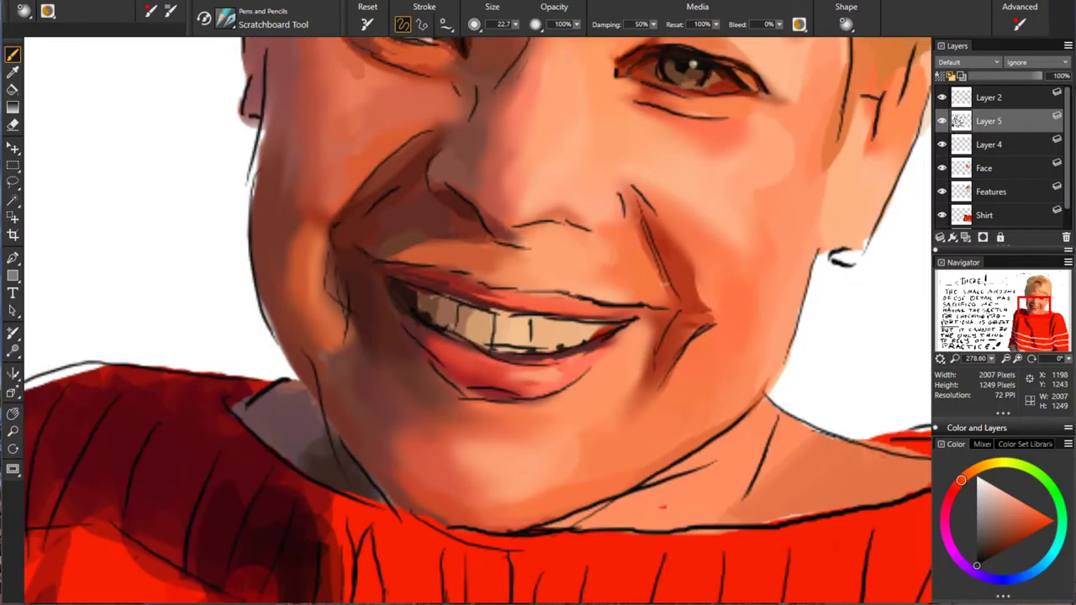
# Step: Make Layer 4 active and start shading the teeth with sampled browns at brush size 5.3
pyautogui.keyDown('alt'); pyautogui.click(476, 313); pyautogui.keyUp('alt')
pyautogui.keyDown('alt'); pyautogui.click(476, 311); pyautogui.keyUp('alt')
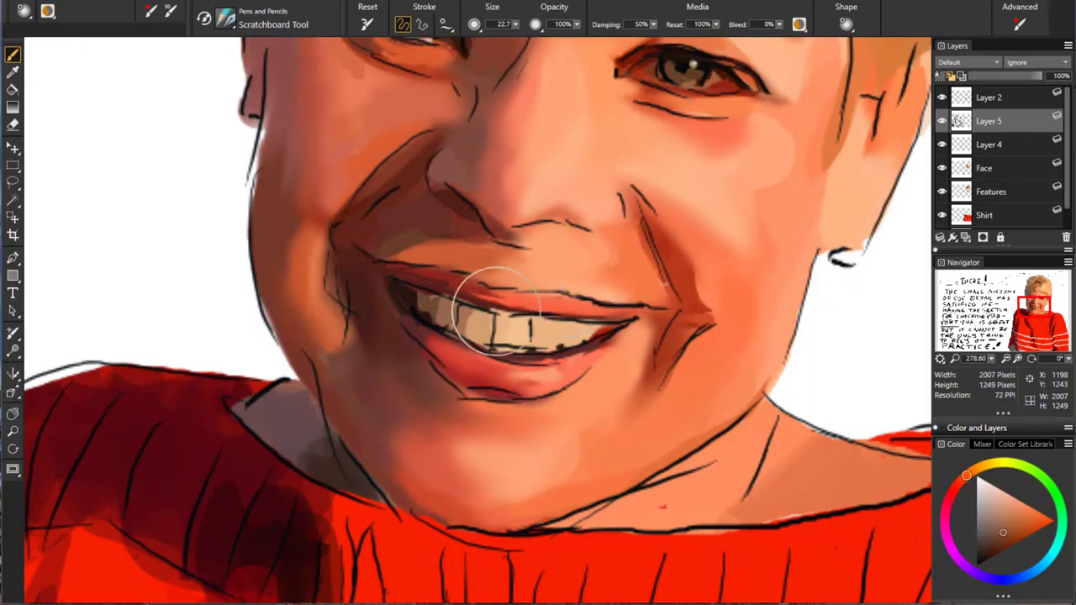
pyautogui.keyDown('ctrl'); pyautogui.keyDown('alt'); pyautogui.moveTo(468, 293); pyautogui.dragTo(459, 306); pyautogui.keyUp('alt'); pyautogui.keyUp('ctrl')
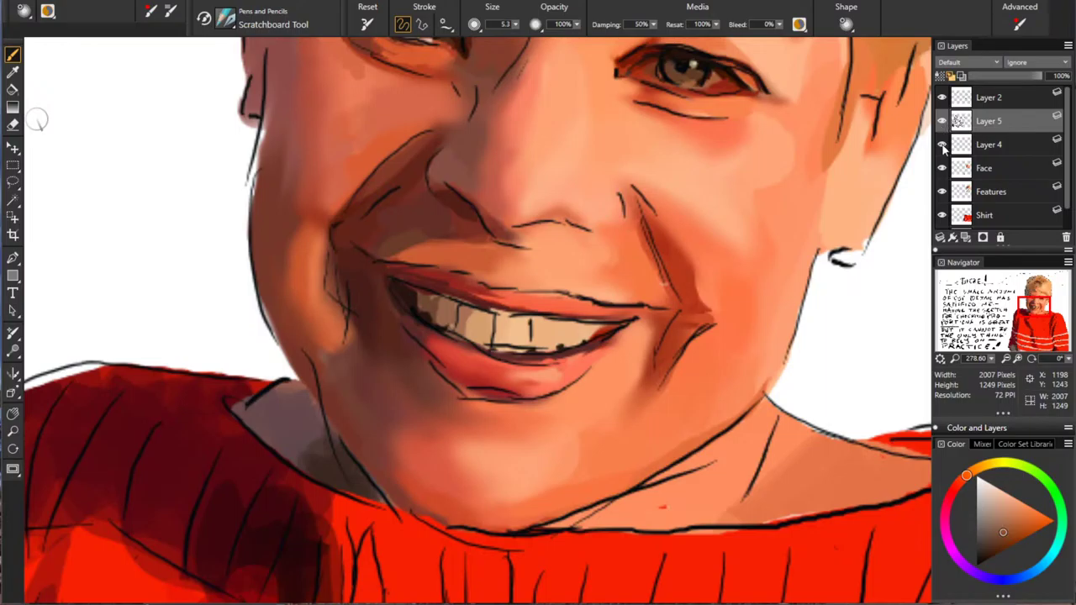
pyautogui.click(988, 146)
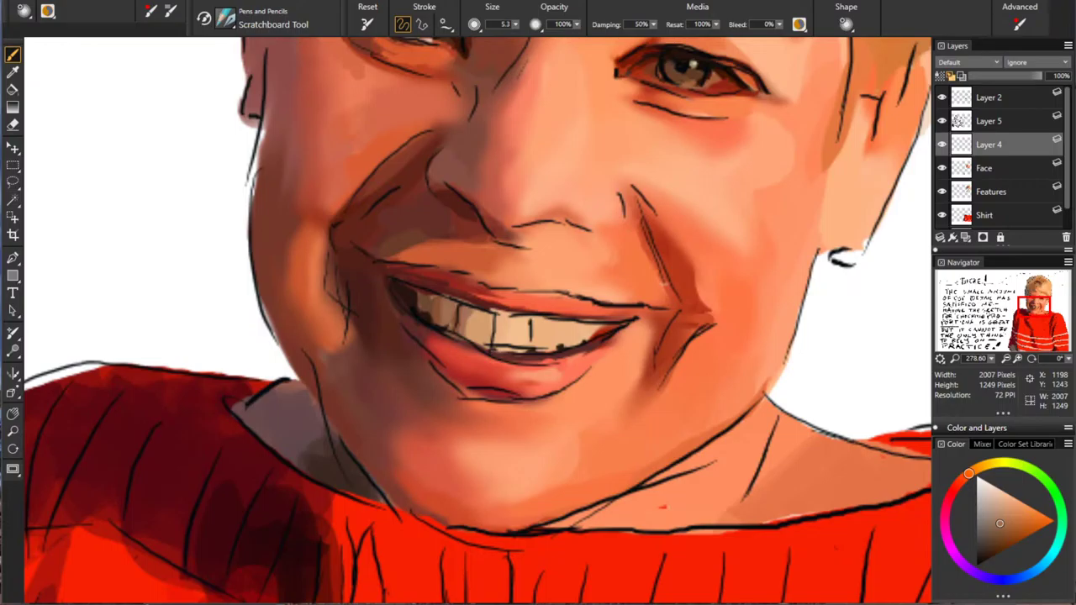
pyautogui.keyDown('alt'); pyautogui.click(481, 315); pyautogui.keyUp('alt')
pyautogui.moveTo(448, 307); pyautogui.dragTo(451, 315)
pyautogui.moveTo(472, 316); pyautogui.dragTo(479, 324)
# Step: Define the shadowed-side teeth and the gaps between them with browns sampled from the mouth area
pyautogui.keyDown('alt'); pyautogui.click(467, 314); pyautogui.keyUp('alt')
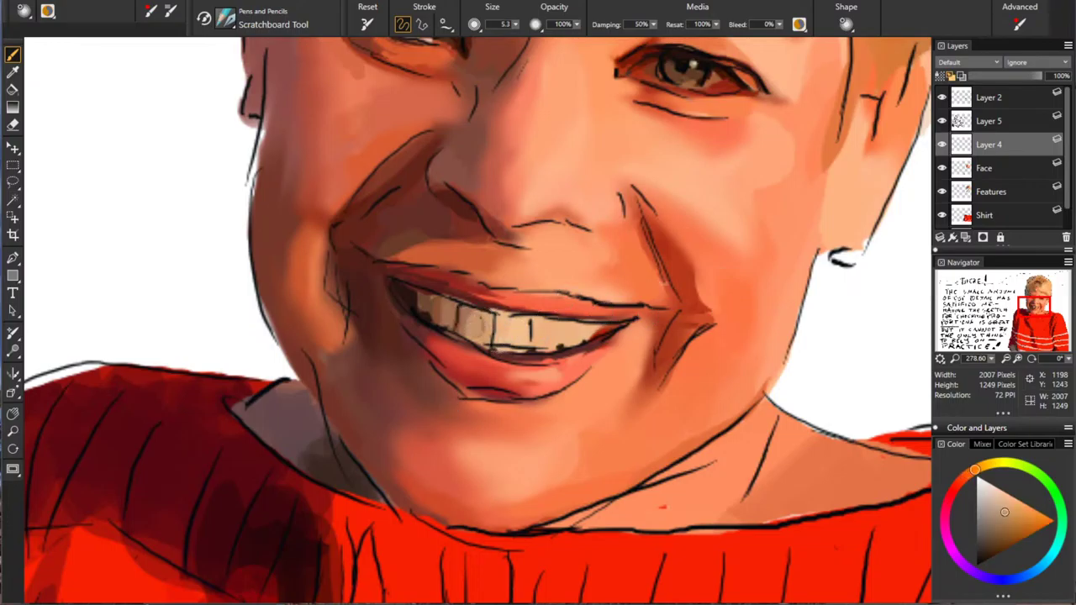
pyautogui.keyDown('alt'); pyautogui.click(452, 407); pyautogui.keyUp('alt')
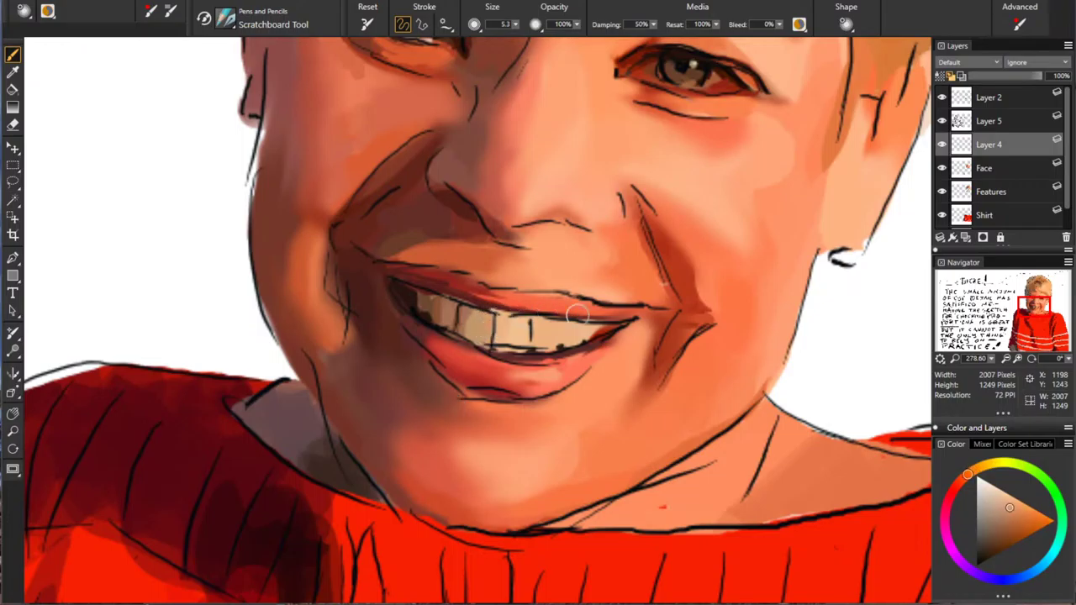
pyautogui.keyDown('alt'); pyautogui.click(457, 381); pyautogui.keyUp('alt')
pyautogui.keyDown('alt'); pyautogui.click(564, 289); pyautogui.keyUp('alt')
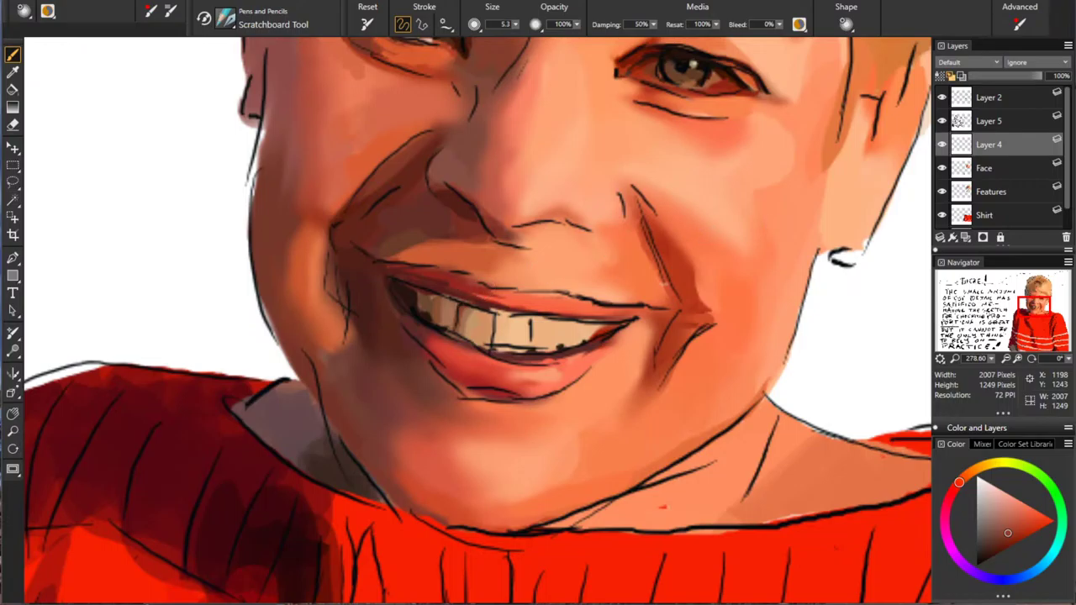
pyautogui.keyDown('alt'); pyautogui.click(458, 326); pyautogui.keyUp('alt')
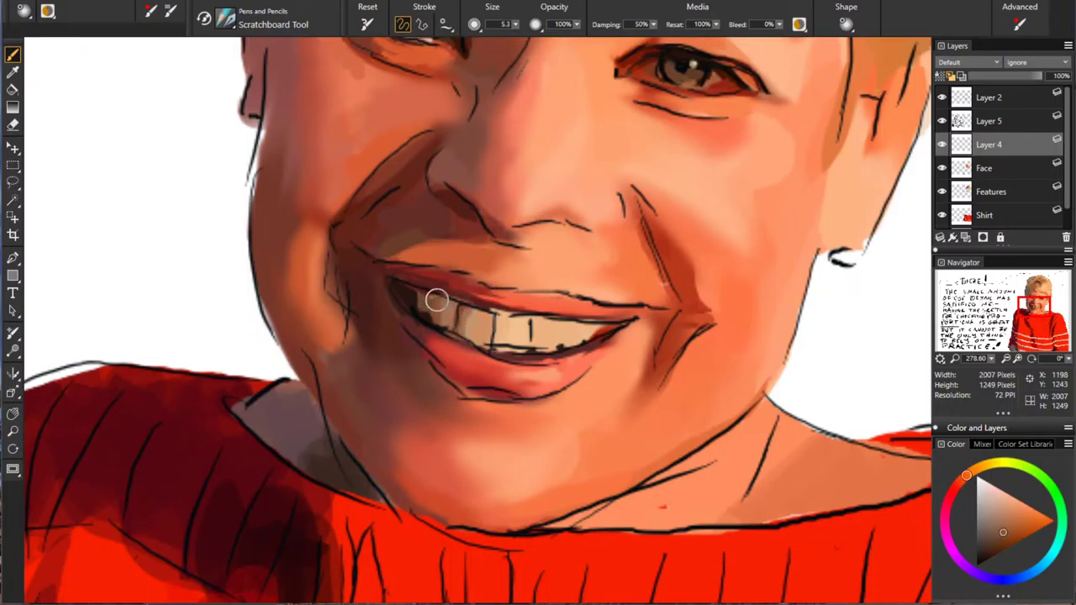
pyautogui.moveTo(436, 297); pyautogui.dragTo(434, 316)
pyautogui.keyDown('alt'); pyautogui.click(419, 300); pyautogui.keyUp('alt')
pyautogui.moveTo(417, 290); pyautogui.dragTo(416, 295)
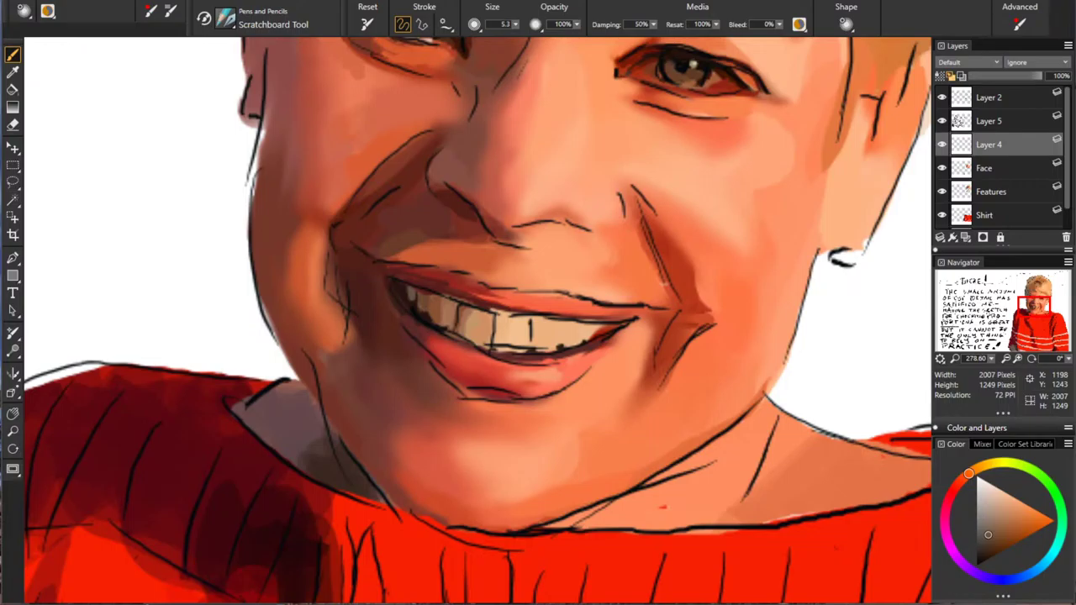
# Step: Shade the two front teeth with light tones sampled from the neighbouring teeth
pyautogui.keyDown('alt'); pyautogui.click(551, 332); pyautogui.keyUp('alt')
pyautogui.moveTo(509, 314); pyautogui.dragTo(513, 335)
pyautogui.keyDown('alt'); pyautogui.click(566, 328); pyautogui.keyUp('alt')
pyautogui.moveTo(528, 317); pyautogui.dragTo(542, 324)
# Step: Shade the teeth near the lit-side mouth corner with orange-browns sampled from the teeth and lower lip area
pyautogui.keyDown('alt'); pyautogui.click(575, 332); pyautogui.keyUp('alt')
pyautogui.keyDown('alt'); pyautogui.click(501, 388); pyautogui.keyUp('alt')
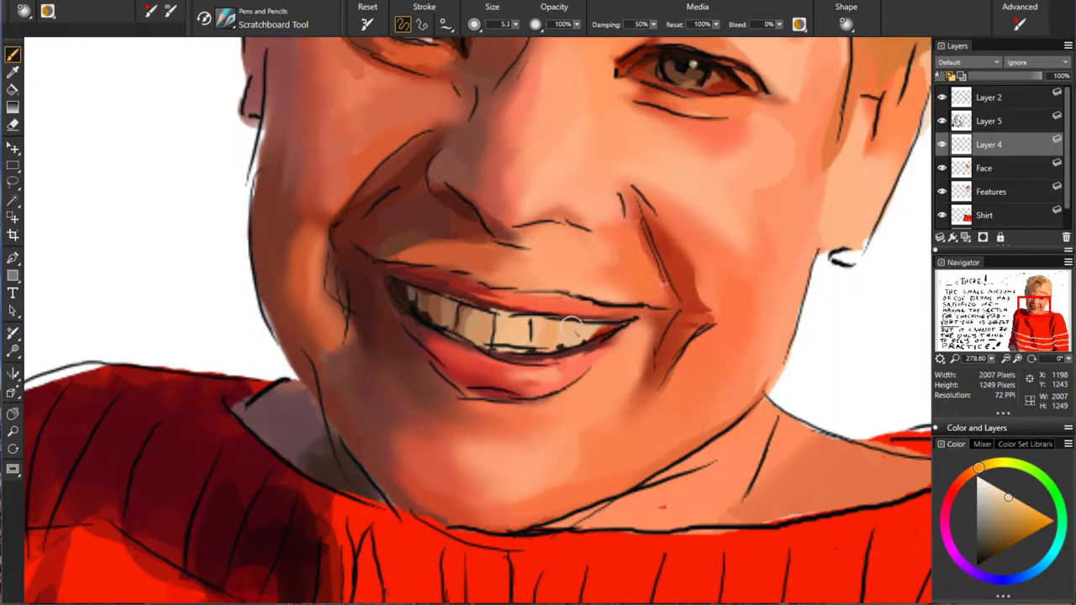
pyautogui.keyDown('alt'); pyautogui.click(541, 391); pyautogui.keyUp('alt')
pyautogui.moveTo(593, 329); pyautogui.dragTo(590, 334)
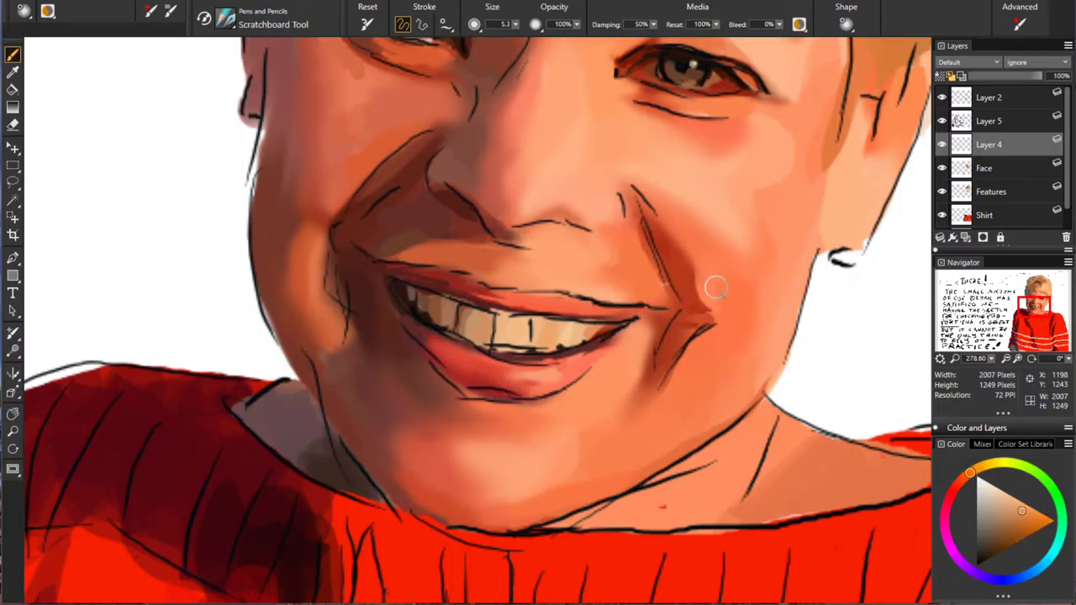
pyautogui.keyDown('alt'); pyautogui.click(587, 335); pyautogui.keyUp('alt')
pyautogui.moveTo(595, 327)
pyautogui.mouseDown()
pyautogui.moveTo(591, 337)
pyautogui.moveTo(599, 331)
pyautogui.mouseUp()
pyautogui.keyDown('alt'); pyautogui.click(582, 325); pyautogui.keyUp('alt')
# Step: Model the form of the front teeth with alternating tan and light beige tones sampled from the mouth
pyautogui.keyDown('alt'); pyautogui.click(466, 337); pyautogui.keyUp('alt')
pyautogui.moveTo(544, 325)
pyautogui.mouseDown()
pyautogui.moveTo(542, 340)
pyautogui.moveTo(538, 333)
pyautogui.mouseUp()
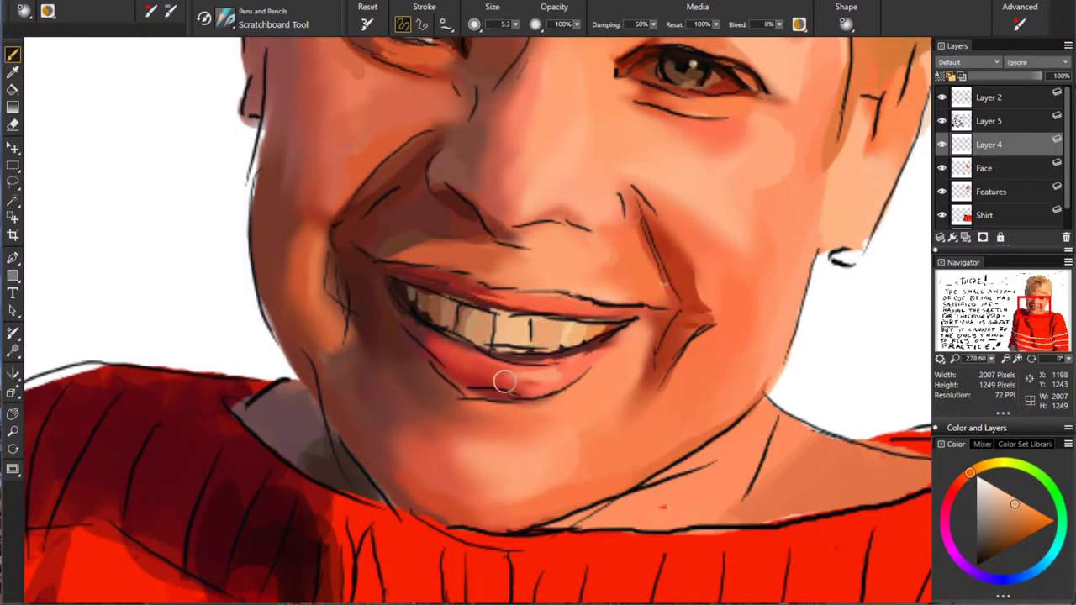
pyautogui.keyDown('alt'); pyautogui.click(538, 330); pyautogui.keyUp('alt')
pyautogui.moveTo(546, 324); pyautogui.dragTo(552, 342)
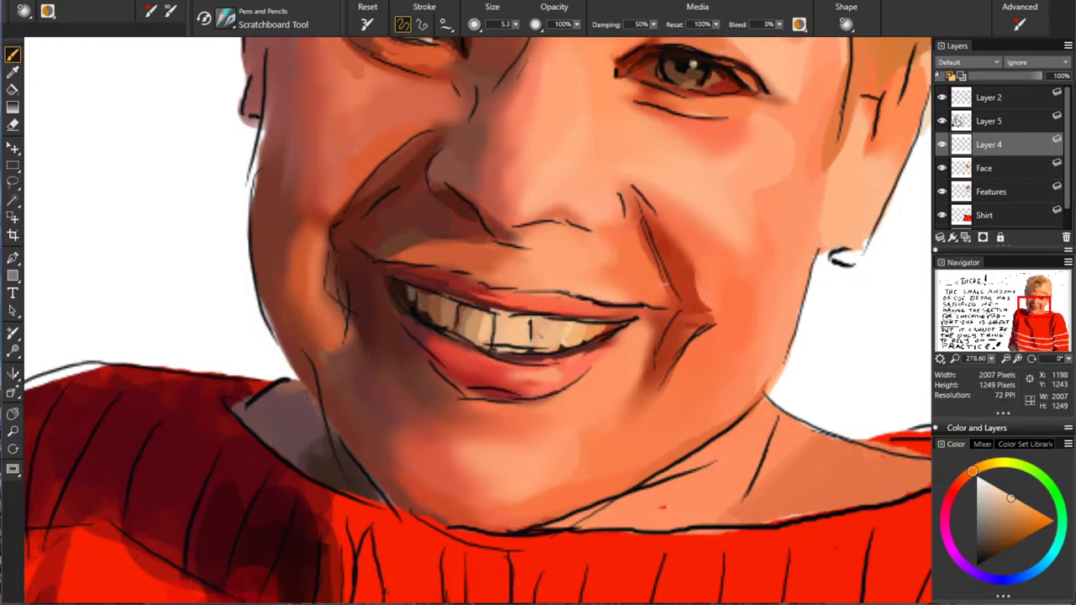
pyautogui.keyDown('alt'); pyautogui.click(496, 316); pyautogui.keyUp('alt')
pyautogui.moveTo(499, 320); pyautogui.dragTo(497, 333)
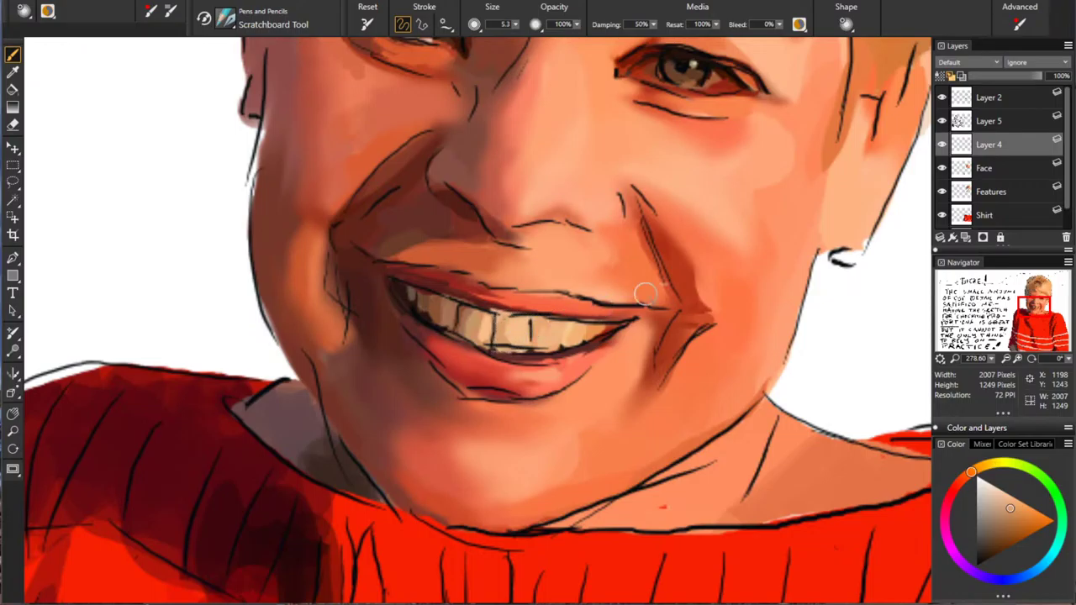
# Step: Shade the teeth just beside the front pair on the shadowed side with tans sampled from adjacent teeth
pyautogui.keyDown('alt'); pyautogui.click(486, 320); pyautogui.keyUp('alt')
pyautogui.moveTo(474, 313); pyautogui.dragTo(468, 326)
pyautogui.keyDown('alt'); pyautogui.click(504, 326); pyautogui.keyUp('alt')
pyautogui.moveTo(478, 320); pyautogui.dragTo(482, 335)
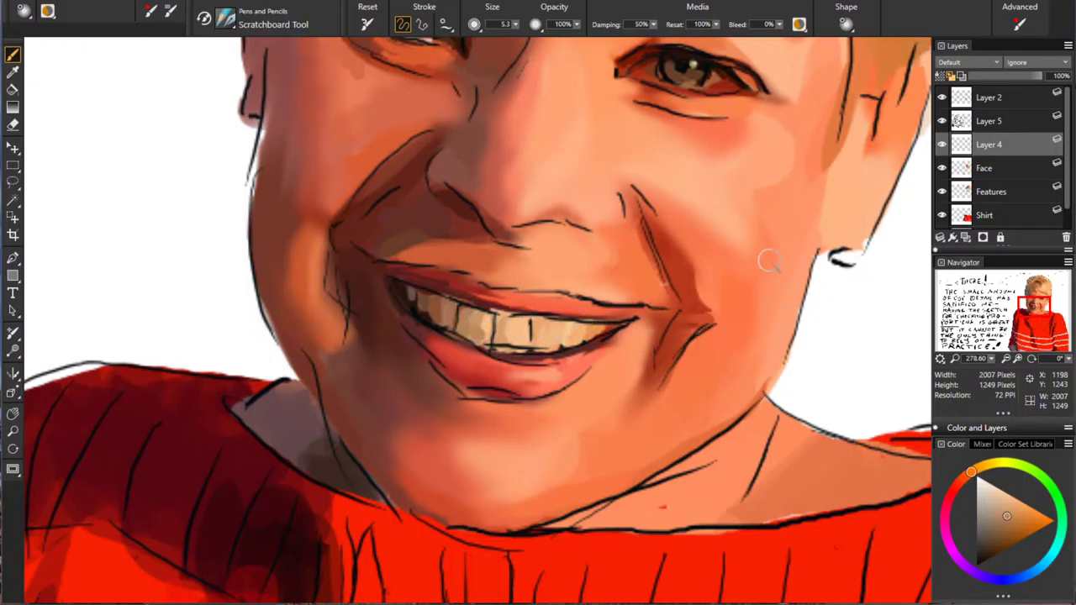
# Step: Hide the Layer 2 sketch and darken the upper edge of the shadowed-side teeth with sampled reddish browns
pyautogui.click(943, 98)
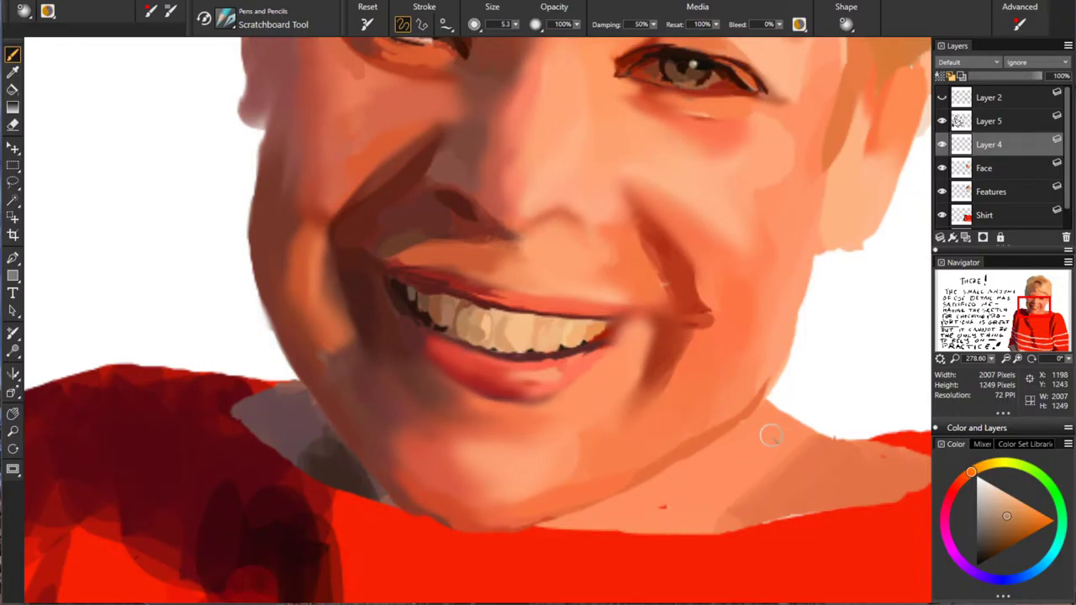
pyautogui.keyDown('alt'); pyautogui.click(463, 294); pyautogui.keyUp('alt')
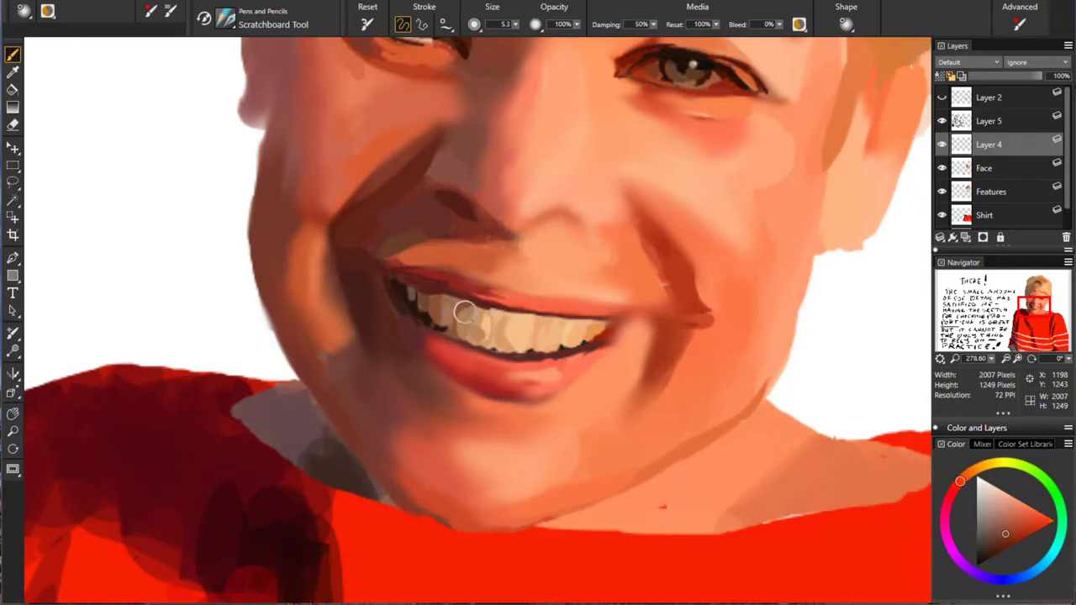
pyautogui.keyDown('alt'); pyautogui.click(397, 301); pyautogui.keyUp('alt')
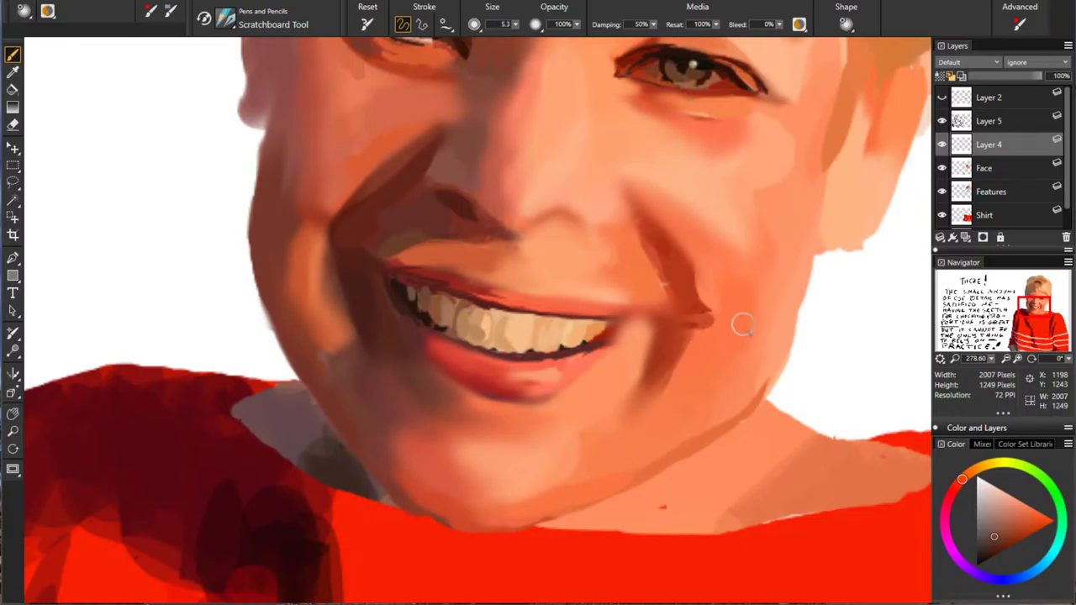
pyautogui.keyDown('alt'); pyautogui.click(438, 290); pyautogui.keyUp('alt')
pyautogui.moveTo(421, 286); pyautogui.dragTo(421, 293)
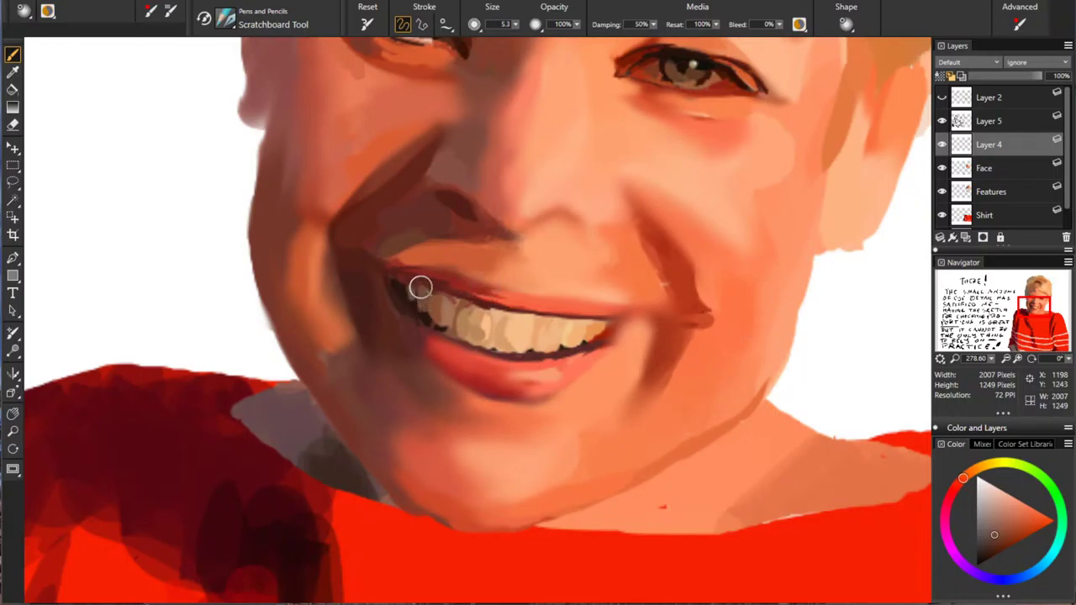
pyautogui.keyDown('alt'); pyautogui.click(373, 323); pyautogui.keyUp('alt')
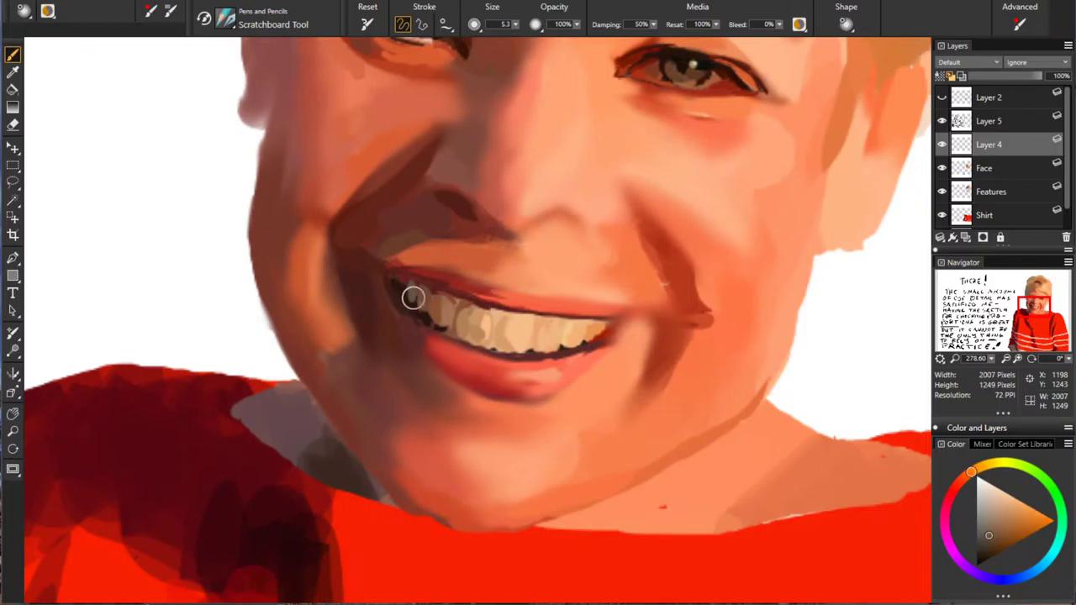
# Step: Show the Layer 2 sketch and fill the shadowed mouth corner with a near-black color sampled from the mouth
pyautogui.click(943, 98)
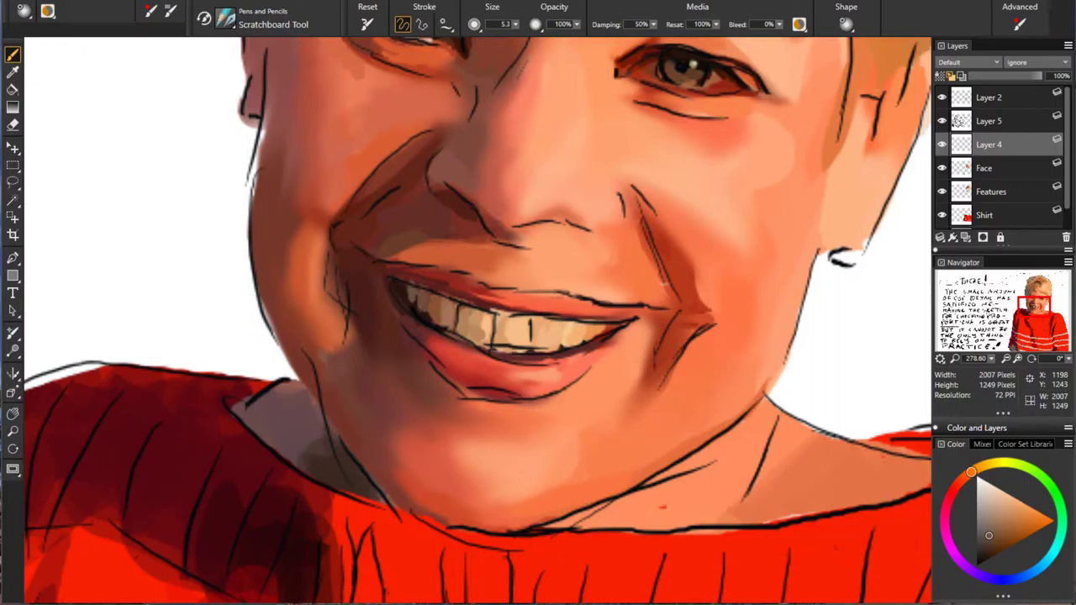
pyautogui.keyDown('alt'); pyautogui.click(512, 277); pyautogui.keyUp('alt')
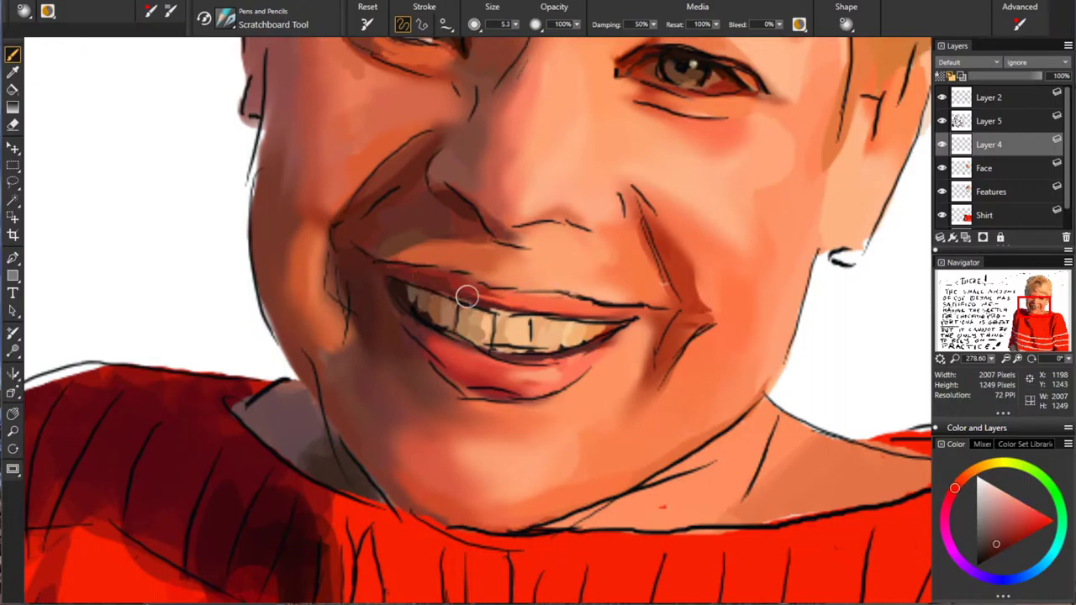
pyautogui.keyDown('alt'); pyautogui.click(374, 290); pyautogui.keyUp('alt')
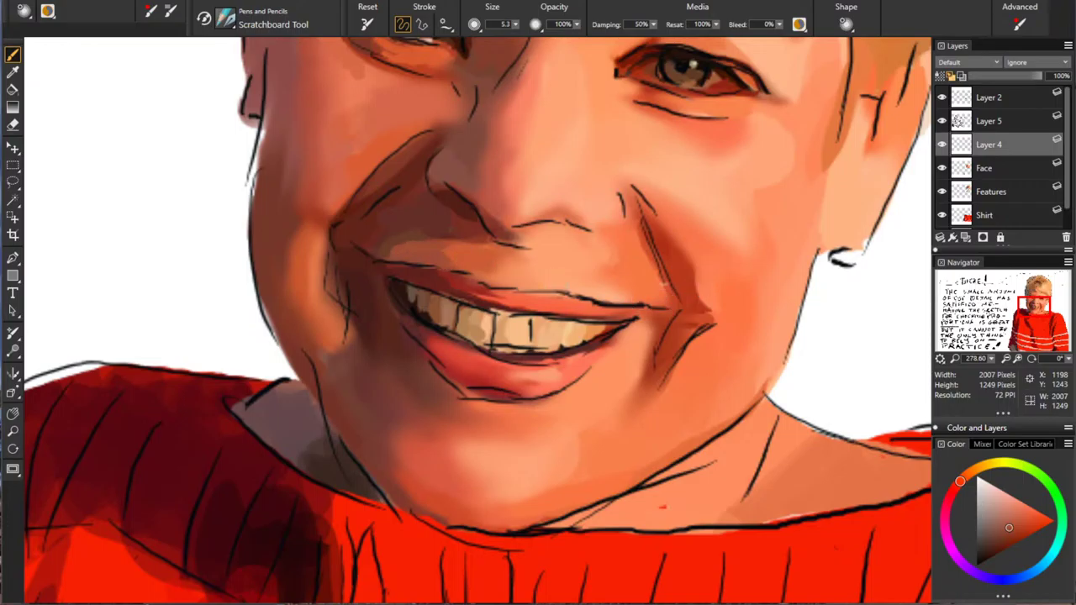
pyautogui.click(996, 540)
pyautogui.keyDown('alt'); pyautogui.click(394, 302); pyautogui.keyUp('alt')
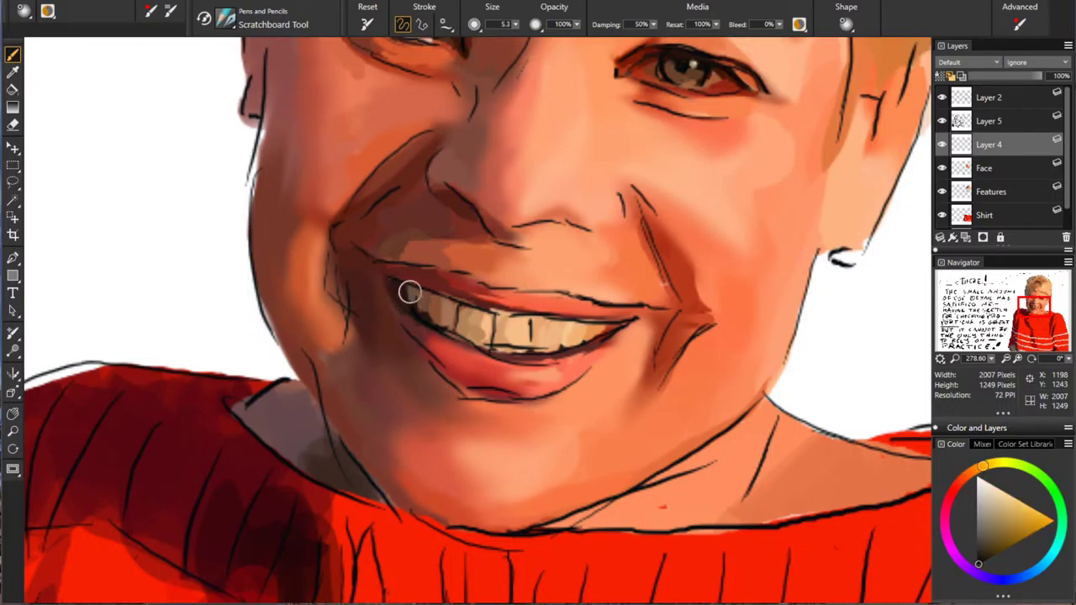
pyautogui.moveTo(387, 275); pyautogui.dragTo(405, 301)
pyautogui.keyDown('alt'); pyautogui.click(402, 293); pyautogui.keyUp('alt')
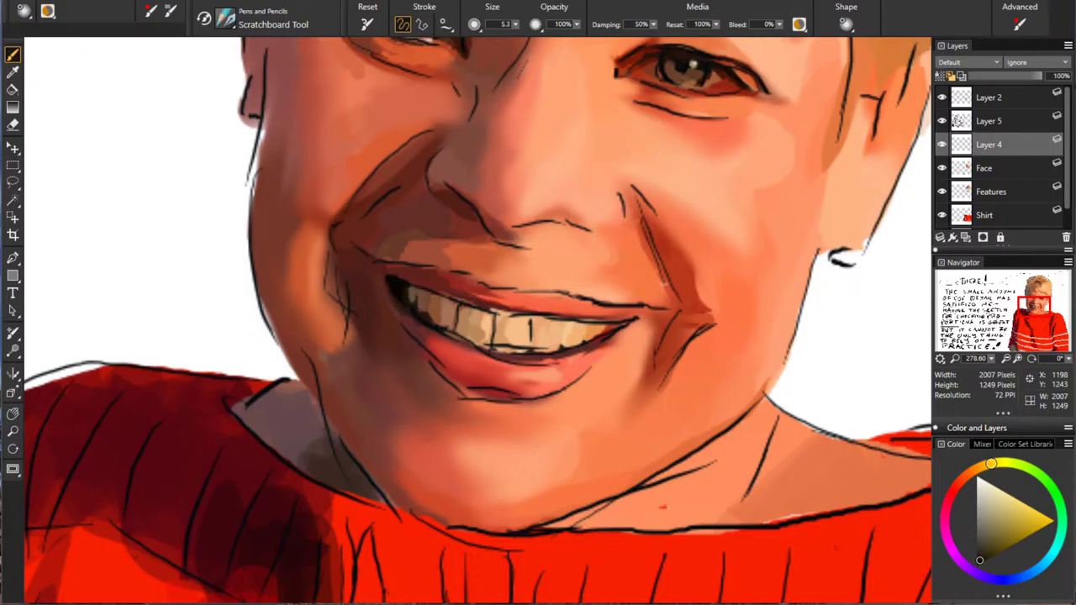
# Step: Refine the edge of the shadowed mouth corner with a dark reddish brown and near-black
pyautogui.keyDown('alt'); pyautogui.click(427, 304); pyautogui.keyUp('alt')
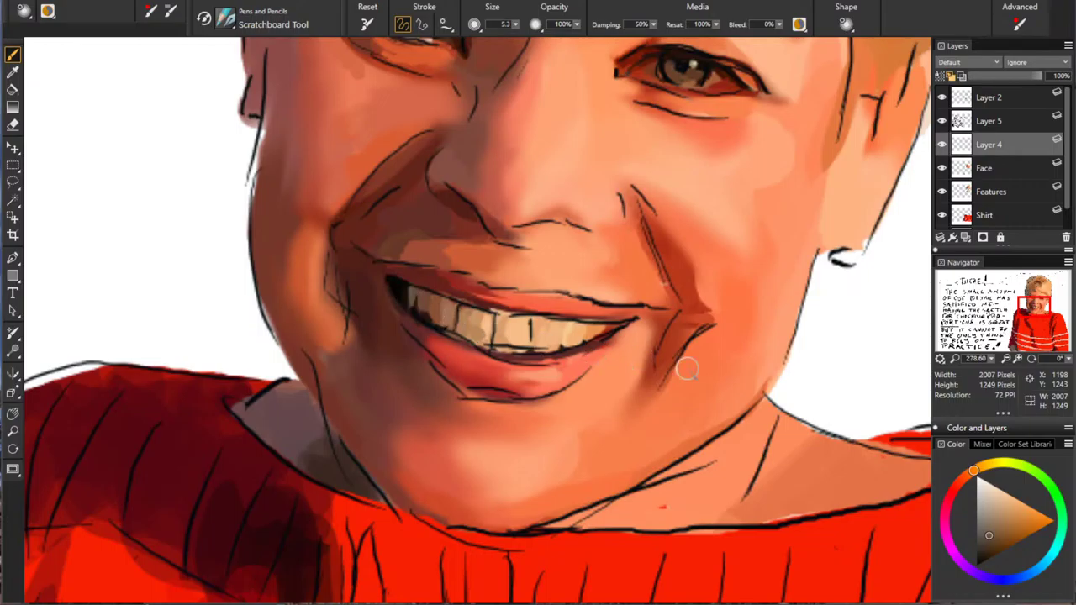
pyautogui.click(958, 483)
pyautogui.click(991, 550)
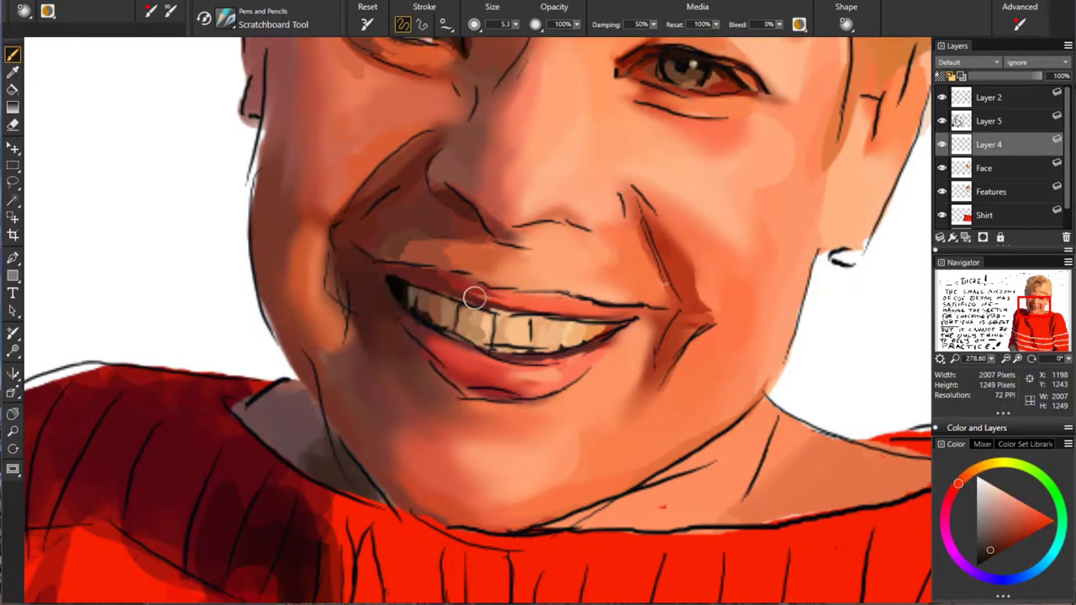
pyautogui.keyDown('alt'); pyautogui.click(383, 290); pyautogui.keyUp('alt')
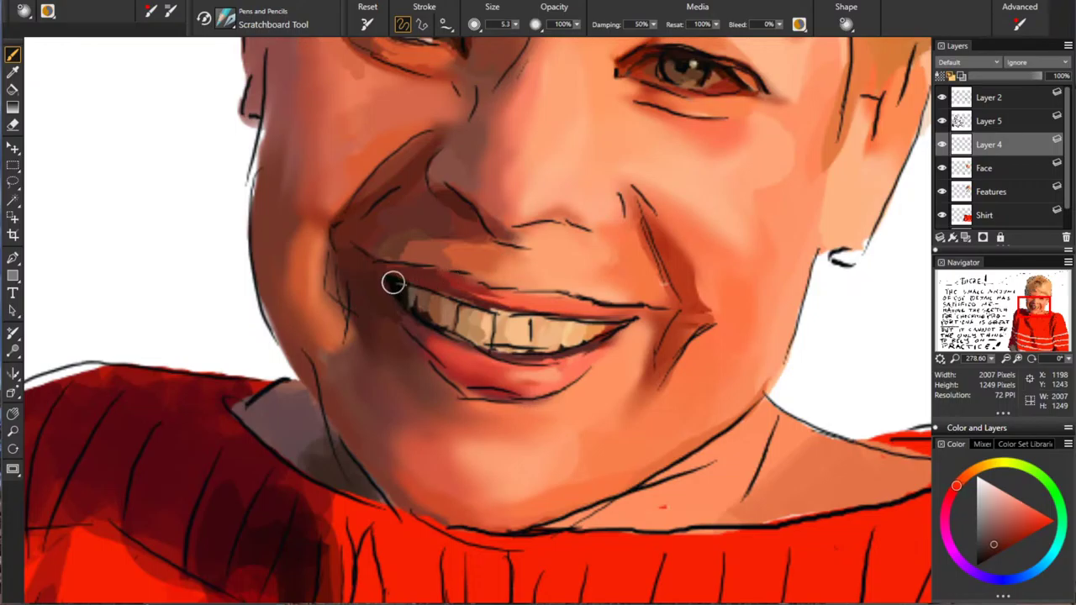
pyautogui.moveTo(392, 284); pyautogui.dragTo(402, 306)
pyautogui.keyDown('alt'); pyautogui.click(399, 289); pyautogui.keyUp('alt')
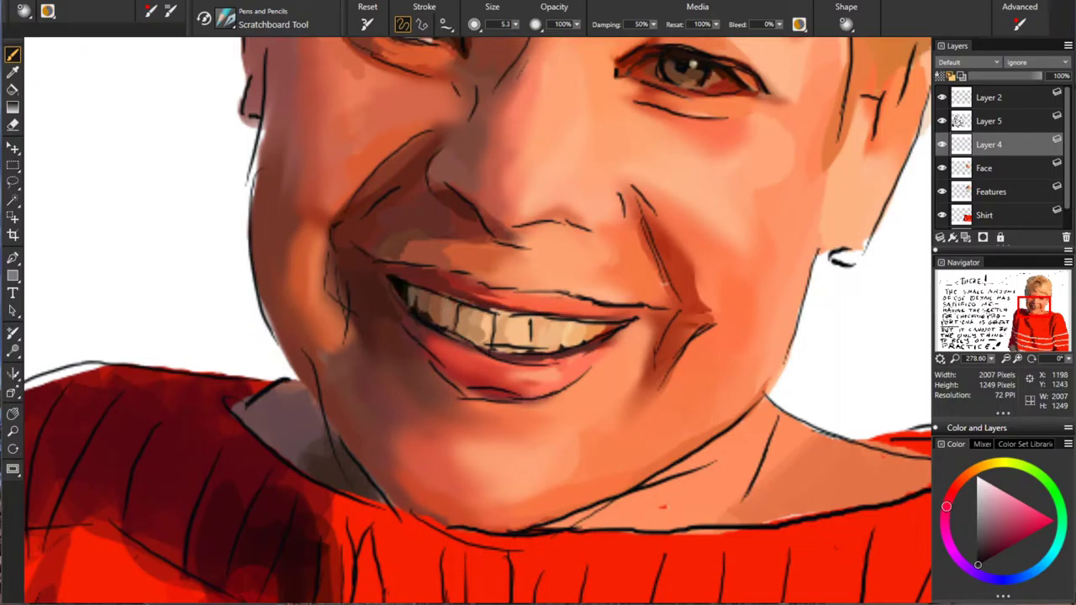
pyautogui.moveTo(397, 288); pyautogui.dragTo(406, 303)
# Step: Deepen the dark gaps between the shadowed-side teeth and touch up their lower edges with sampled browns
pyautogui.keyDown('alt'); pyautogui.click(419, 302); pyautogui.keyUp('alt')
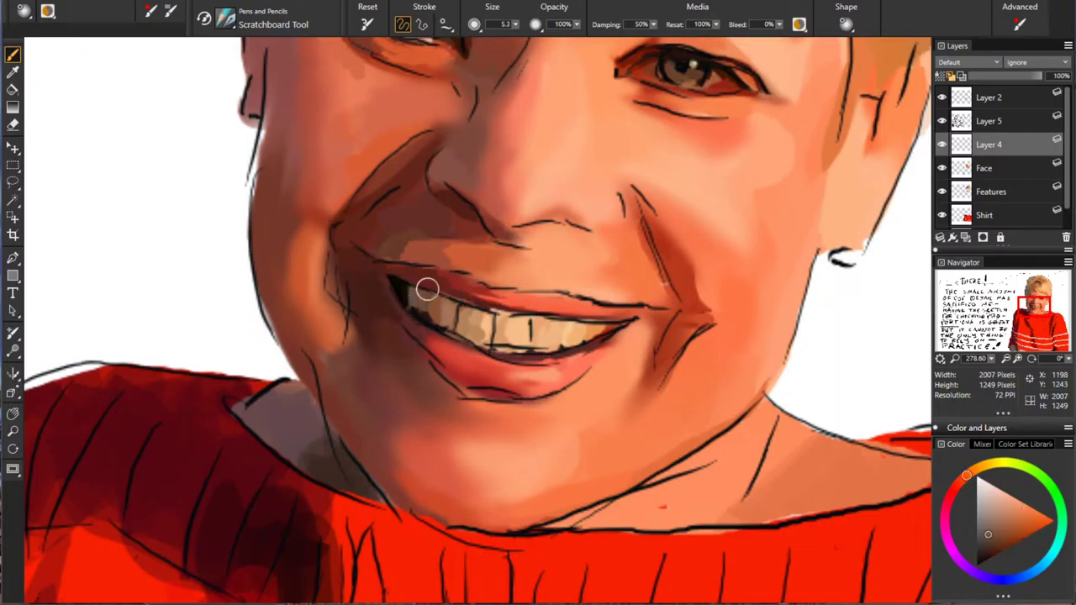
pyautogui.keyDown('alt'); pyautogui.click(534, 305); pyautogui.keyUp('alt')
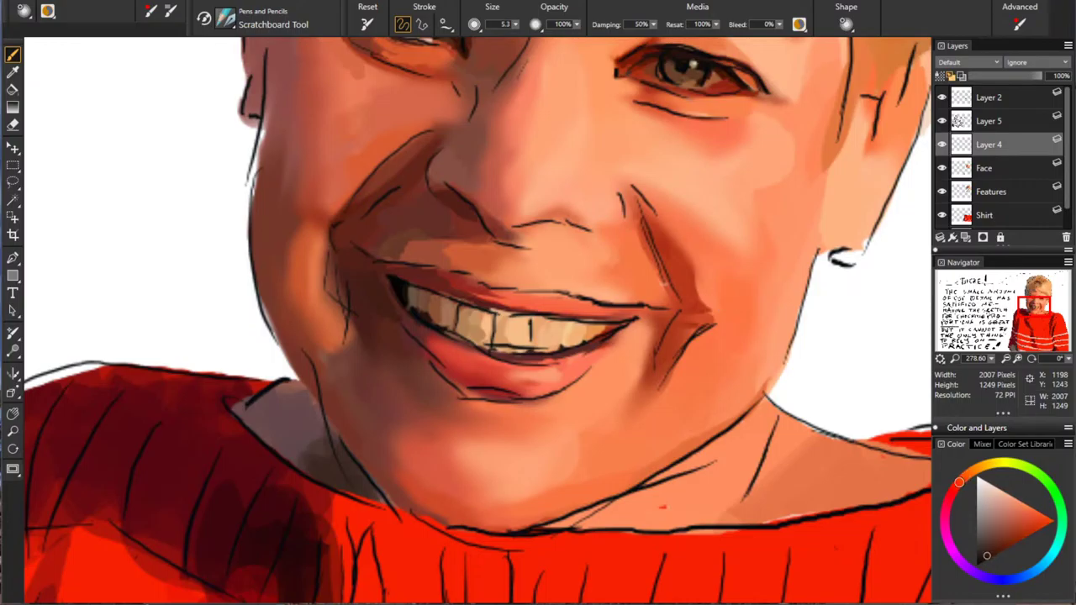
pyautogui.keyDown('alt'); pyautogui.click(534, 302); pyautogui.keyUp('alt')
pyautogui.moveTo(419, 304)
pyautogui.mouseDown()
pyautogui.moveTo(448, 343)
pyautogui.moveTo(449, 318)
pyautogui.moveTo(438, 351)
pyautogui.moveTo(431, 316)
pyautogui.mouseUp()
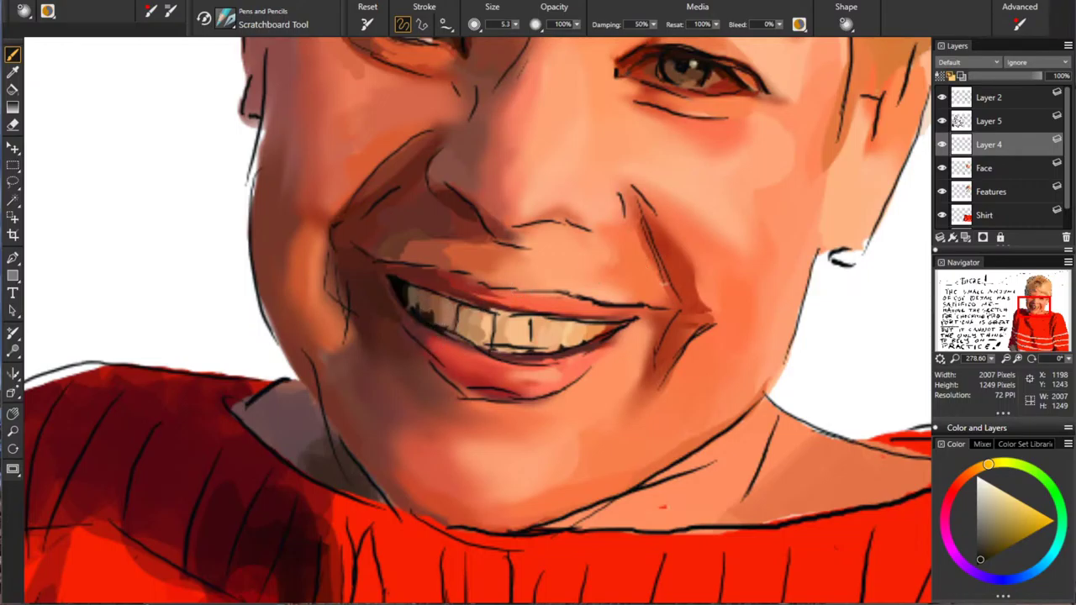
pyautogui.keyDown('alt'); pyautogui.click(452, 305); pyautogui.keyUp('alt')
pyautogui.moveTo(426, 310); pyautogui.dragTo(427, 314)
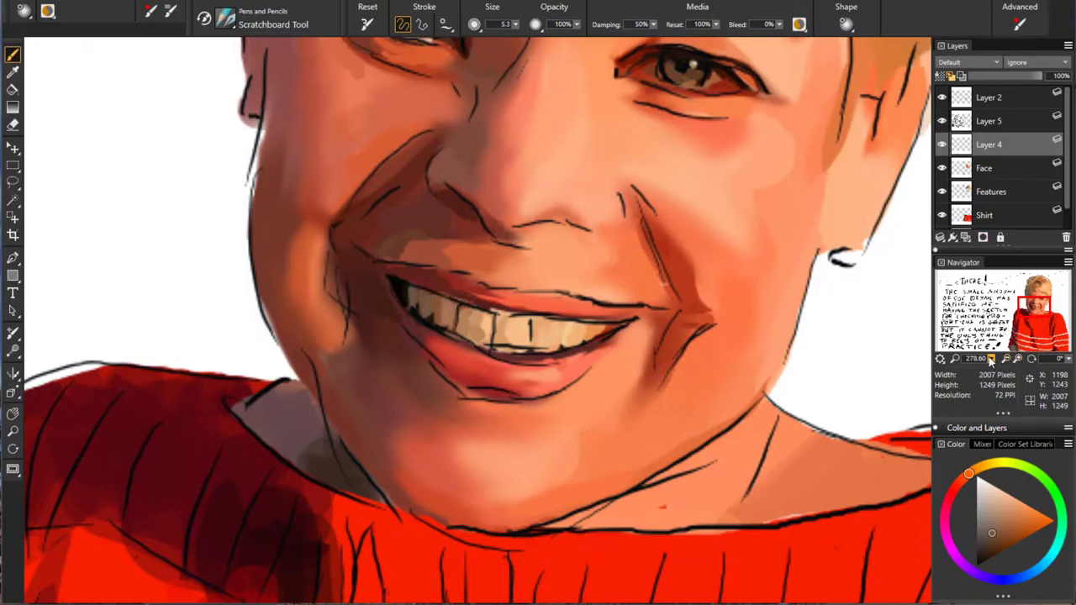
# Step: Define the gaps between the front teeth with sampled browns, comparing with the Layer 2 sketch and leaving it hidden
pyautogui.moveTo(991, 359); pyautogui.dragTo(983, 372)
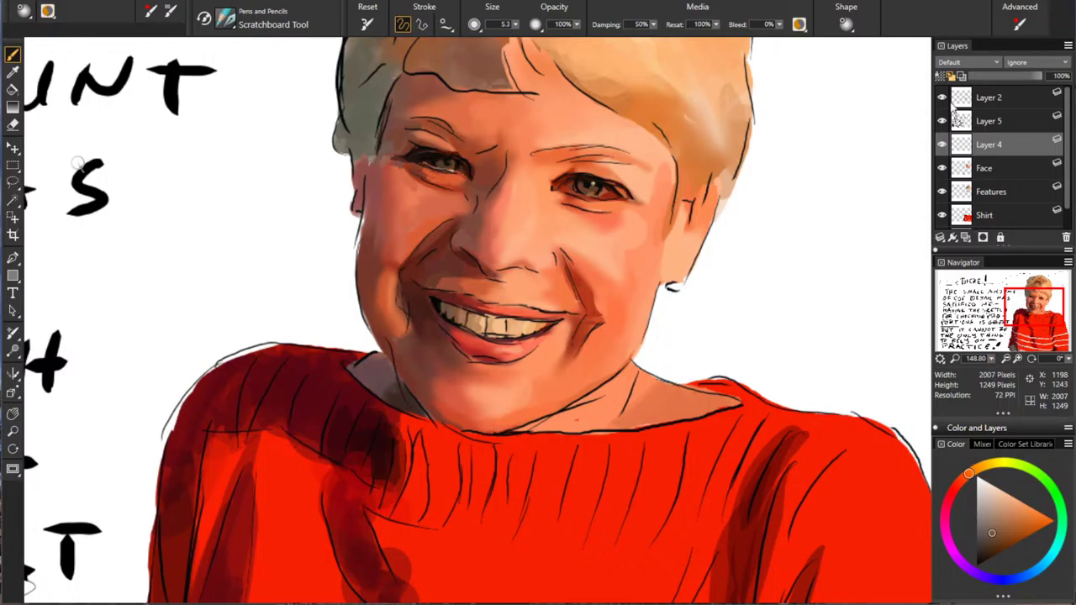
pyautogui.click(942, 97)
pyautogui.moveTo(1034, 309); pyautogui.dragTo(1036, 303)
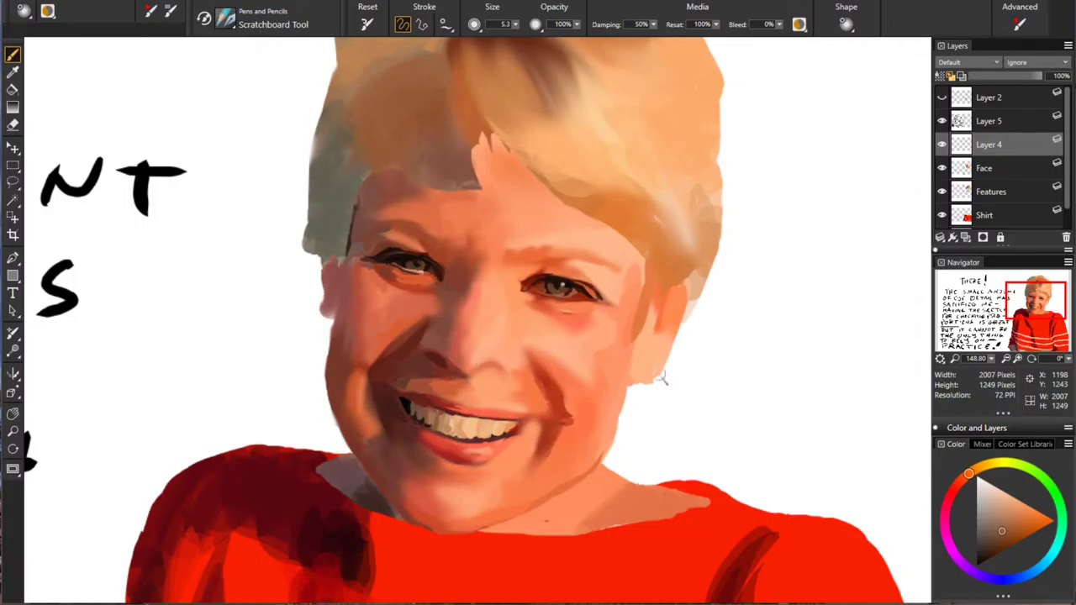
pyautogui.keyDown('alt'); pyautogui.click(624, 210); pyautogui.keyUp('alt')
pyautogui.click(941, 97)
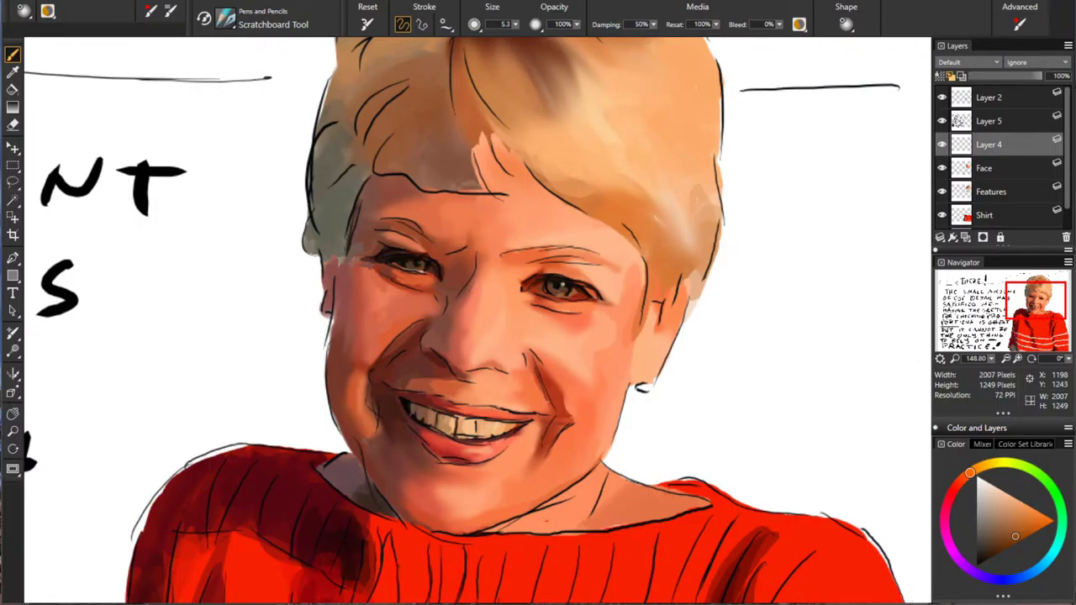
pyautogui.keyDown('alt'); pyautogui.click(382, 378); pyautogui.keyUp('alt')
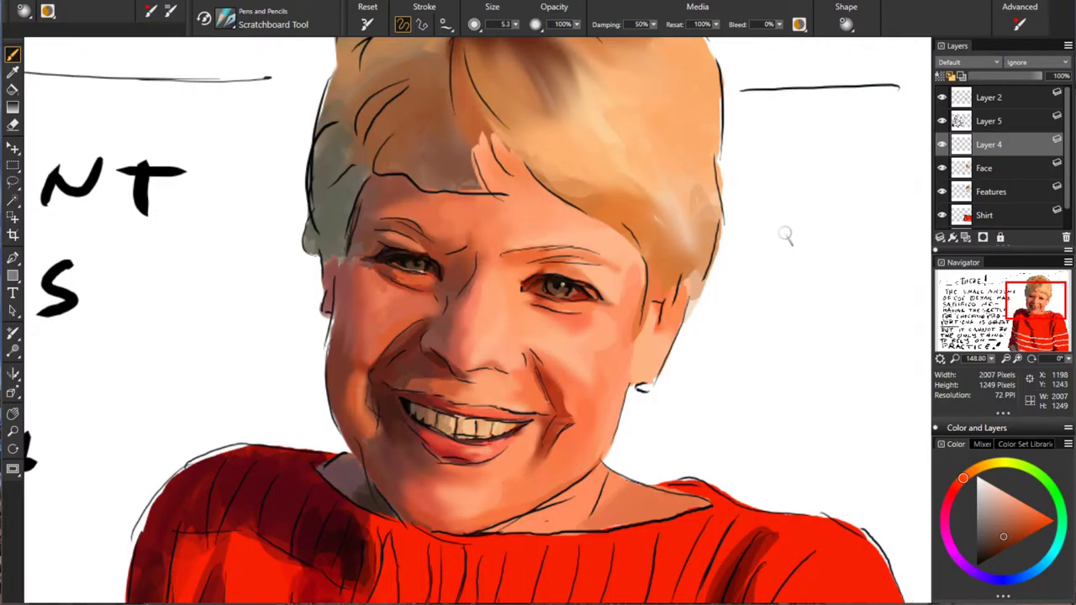
pyautogui.click(942, 97)
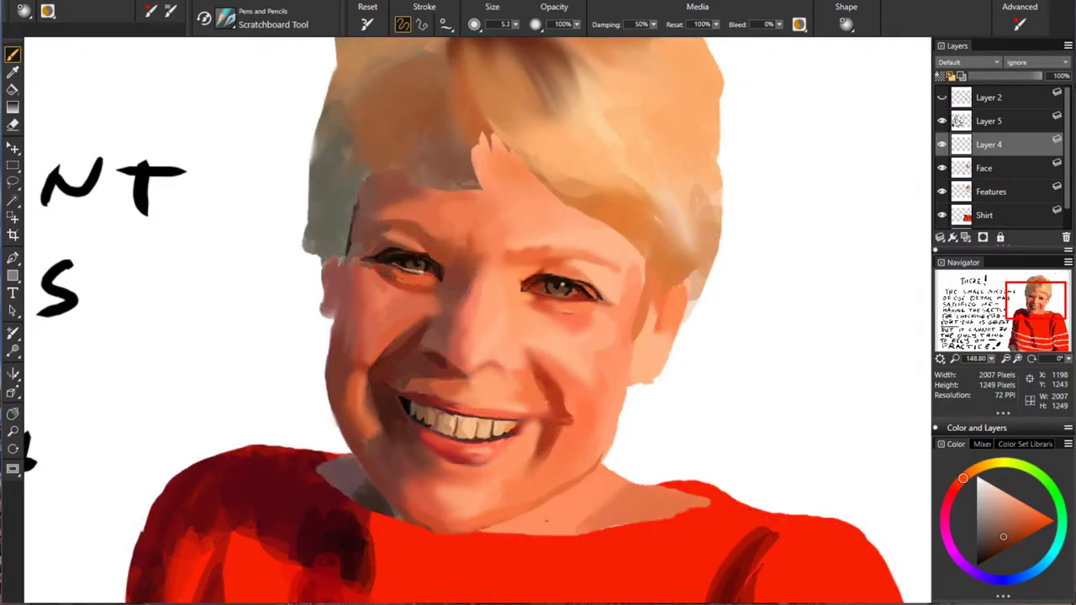
pyautogui.keyDown('alt'); pyautogui.click(589, 172); pyautogui.keyUp('alt')
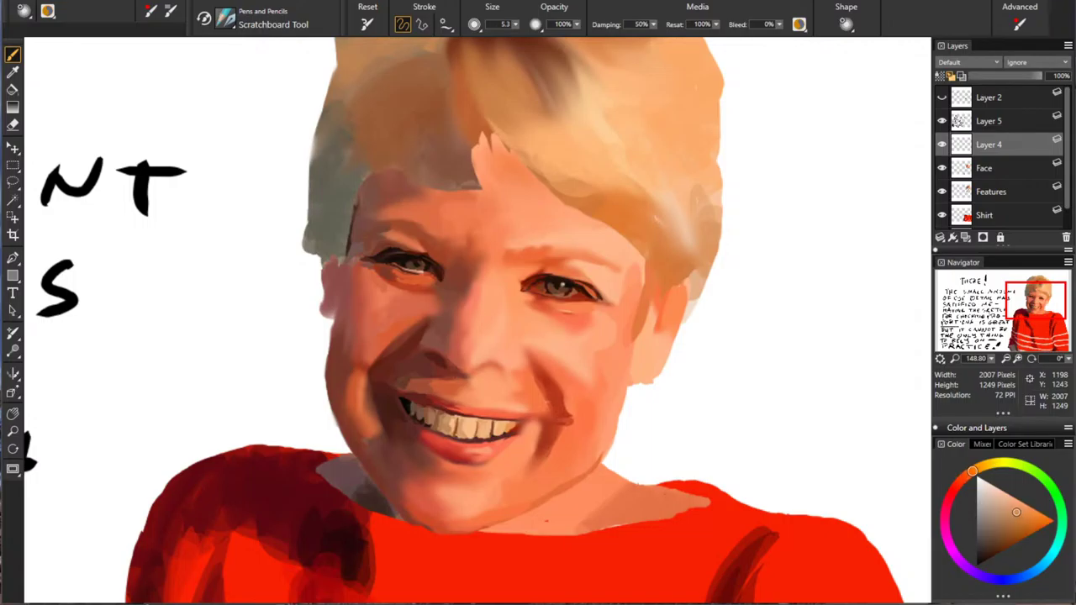
pyautogui.keyDown('alt'); pyautogui.click(461, 101); pyautogui.keyUp('alt')
# Step: Delete Layer 5 with its handwritten note and add a new empty layer above Layer 4
pyautogui.click(991, 125)
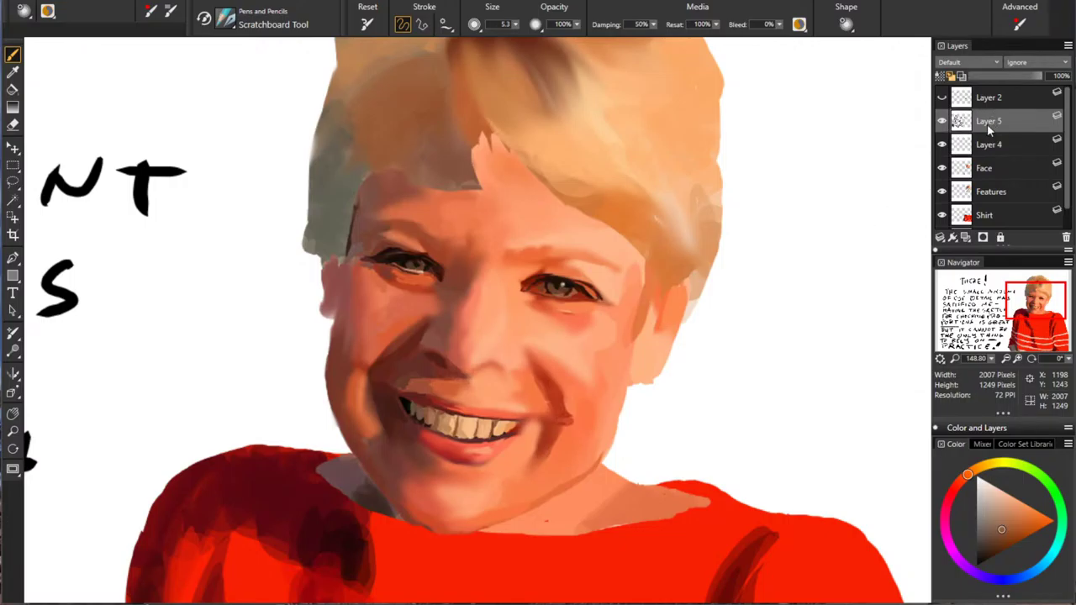
pyautogui.click(1066, 239)
pyautogui.click(967, 238)
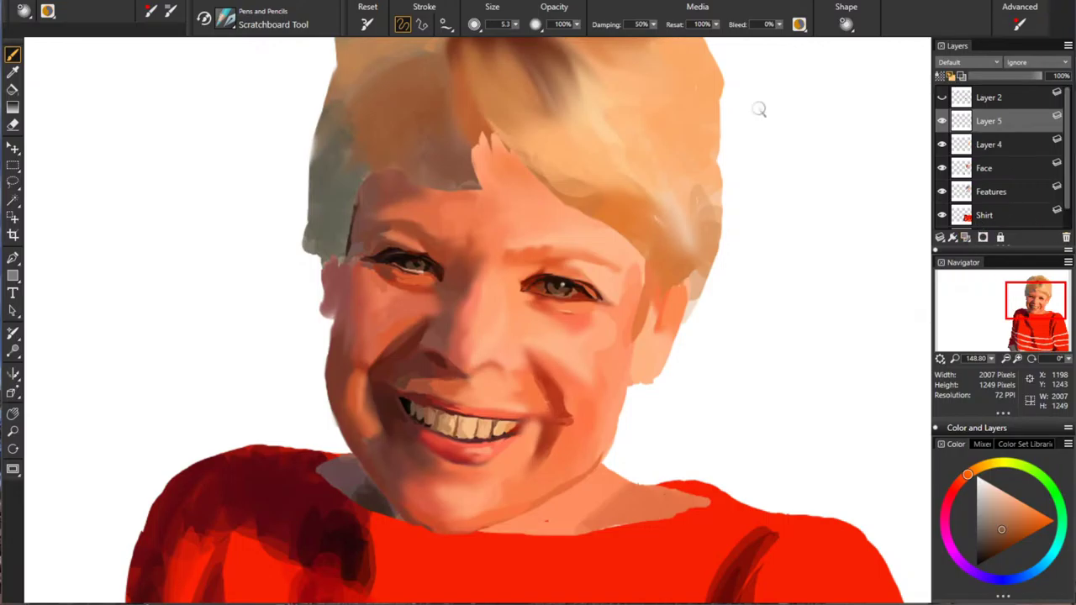
# Step: Handwrite "WOMEN LOVE" in near-black on the blank canvas beside the head as the first line of a new note
pyautogui.moveTo(1035, 307); pyautogui.dragTo(1025, 304)
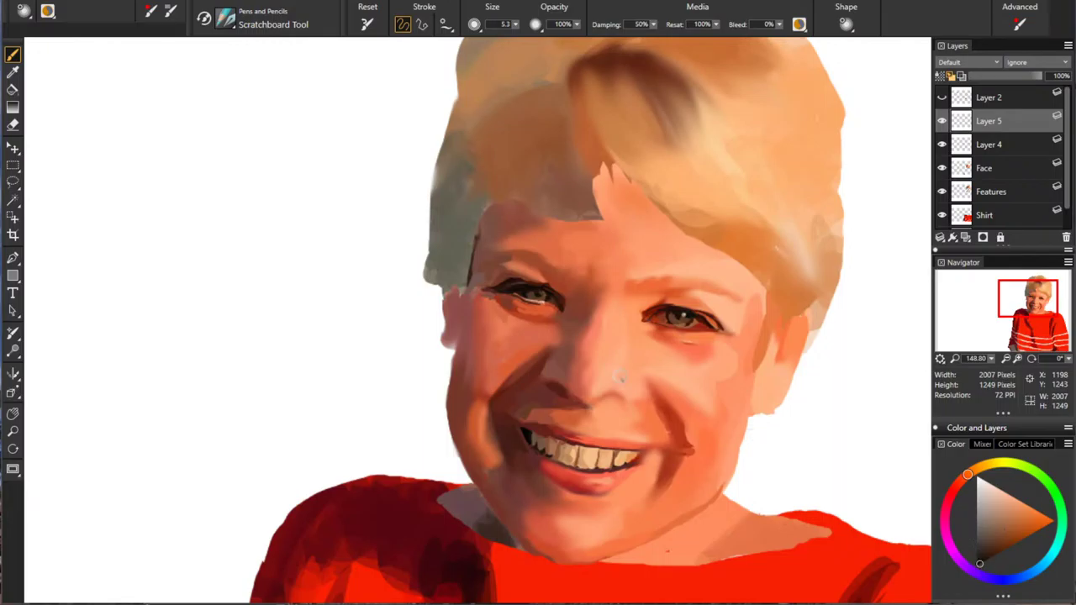
pyautogui.moveTo(63, 72)
pyautogui.mouseDown()
pyautogui.moveTo(114, 74)
pyautogui.moveTo(131, 87)
pyautogui.moveTo(149, 71)
pyautogui.moveTo(179, 87)
pyautogui.moveTo(215, 71)
pyautogui.mouseUp()
pyautogui.moveTo(260, 64)
pyautogui.mouseDown()
pyautogui.moveTo(289, 87)
pyautogui.moveTo(336, 66)
pyautogui.moveTo(362, 89)
pyautogui.moveTo(363, 61)
pyautogui.mouseUp()
pyautogui.moveTo(347, 75); pyautogui.dragTo(360, 75)
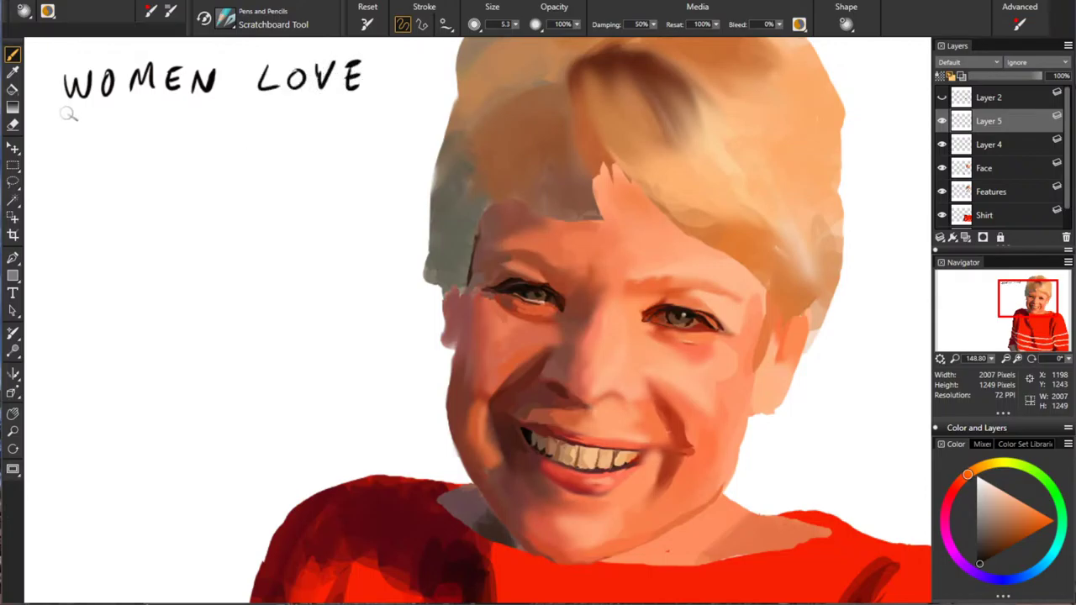
# Step: Handwrite "TO EXHIBIT" as the second line of the note
pyautogui.moveTo(49, 117); pyautogui.dragTo(76, 115)
pyautogui.moveTo(63, 116)
pyautogui.mouseDown()
pyautogui.moveTo(66, 141)
pyautogui.moveTo(89, 118)
pyautogui.moveTo(81, 126)
pyautogui.moveTo(152, 134)
pyautogui.moveTo(149, 118)
pyautogui.moveTo(182, 137)
pyautogui.mouseUp()
pyautogui.moveTo(182, 110)
pyautogui.mouseDown()
pyautogui.moveTo(162, 136)
pyautogui.moveTo(207, 140)
pyautogui.mouseUp()
pyautogui.moveTo(191, 126); pyautogui.dragTo(206, 125)
pyautogui.moveTo(220, 116)
pyautogui.mouseDown()
pyautogui.moveTo(220, 139)
pyautogui.moveTo(238, 139)
pyautogui.mouseUp()
pyautogui.moveTo(239, 111); pyautogui.dragTo(242, 139)
pyautogui.moveTo(270, 113)
pyautogui.mouseDown()
pyautogui.moveTo(271, 136)
pyautogui.moveTo(300, 137)
pyautogui.mouseUp()
pyautogui.moveTo(281, 111); pyautogui.dragTo(325, 109)
# Step: Handwrite "THEIR" as the third line of the note
pyautogui.moveTo(40, 158); pyautogui.dragTo(71, 157)
pyautogui.moveTo(55, 157)
pyautogui.mouseDown()
pyautogui.moveTo(55, 188)
pyautogui.moveTo(79, 172)
pyautogui.moveTo(79, 187)
pyautogui.mouseUp()
pyautogui.moveTo(97, 154)
pyautogui.mouseDown()
pyautogui.moveTo(97, 188)
pyautogui.moveTo(96, 169)
pyautogui.moveTo(114, 188)
pyautogui.mouseUp()
pyautogui.moveTo(114, 172); pyautogui.dragTo(137, 156)
pyautogui.moveTo(114, 189); pyautogui.dragTo(137, 186)
pyautogui.moveTo(148, 157)
pyautogui.mouseDown()
pyautogui.moveTo(148, 188)
pyautogui.moveTo(161, 188)
pyautogui.moveTo(165, 174)
pyautogui.mouseUp()
pyautogui.moveTo(165, 173); pyautogui.dragTo(183, 187)
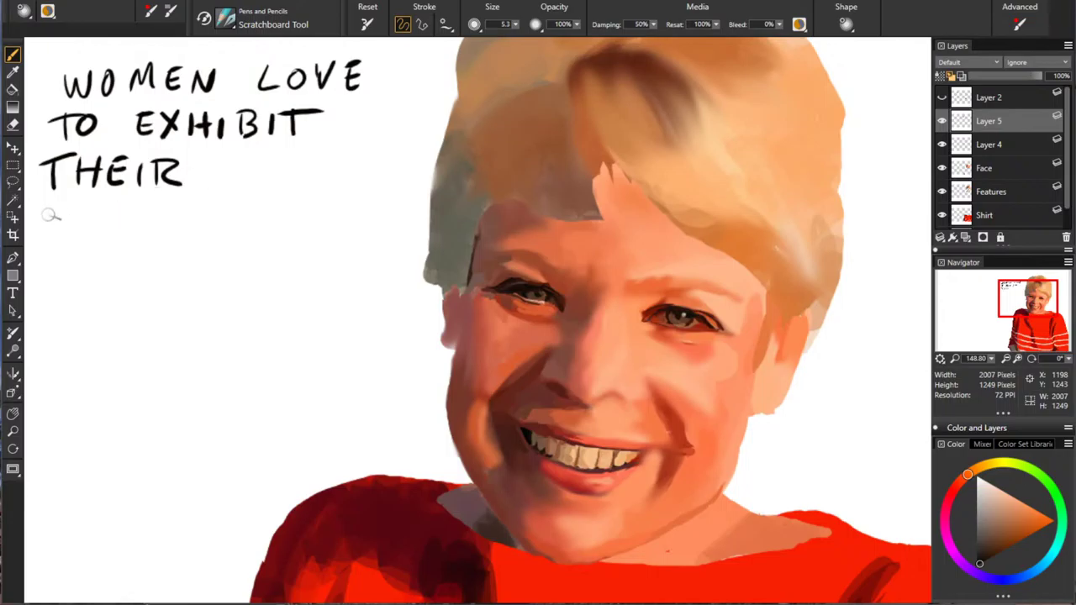
# Step: Handwrite "BEAUTIFUL" as the fourth line of the note
pyautogui.moveTo(39, 205); pyautogui.dragTo(39, 239)
pyautogui.moveTo(68, 215); pyautogui.dragTo(82, 231)
pyautogui.moveTo(71, 221); pyautogui.dragTo(82, 219)
pyautogui.moveTo(69, 209)
pyautogui.mouseDown()
pyautogui.moveTo(88, 207)
pyautogui.moveTo(116, 228)
pyautogui.moveTo(110, 222)
pyautogui.mouseUp()
pyautogui.moveTo(122, 214)
pyautogui.mouseDown()
pyautogui.moveTo(133, 232)
pyautogui.moveTo(139, 214)
pyautogui.mouseUp()
pyautogui.moveTo(167, 210)
pyautogui.mouseDown()
pyautogui.moveTo(166, 232)
pyautogui.moveTo(183, 208)
pyautogui.mouseUp()
pyautogui.moveTo(192, 209)
pyautogui.mouseDown()
pyautogui.moveTo(193, 236)
pyautogui.moveTo(213, 238)
pyautogui.mouseUp()
pyautogui.moveTo(214, 207)
pyautogui.mouseDown()
pyautogui.moveTo(239, 205)
pyautogui.moveTo(236, 220)
pyautogui.moveTo(261, 234)
pyautogui.mouseUp()
pyautogui.moveTo(261, 234); pyautogui.dragTo(272, 210)
pyautogui.moveTo(290, 208)
pyautogui.mouseDown()
pyautogui.moveTo(291, 227)
pyautogui.moveTo(314, 238)
pyautogui.mouseUp()
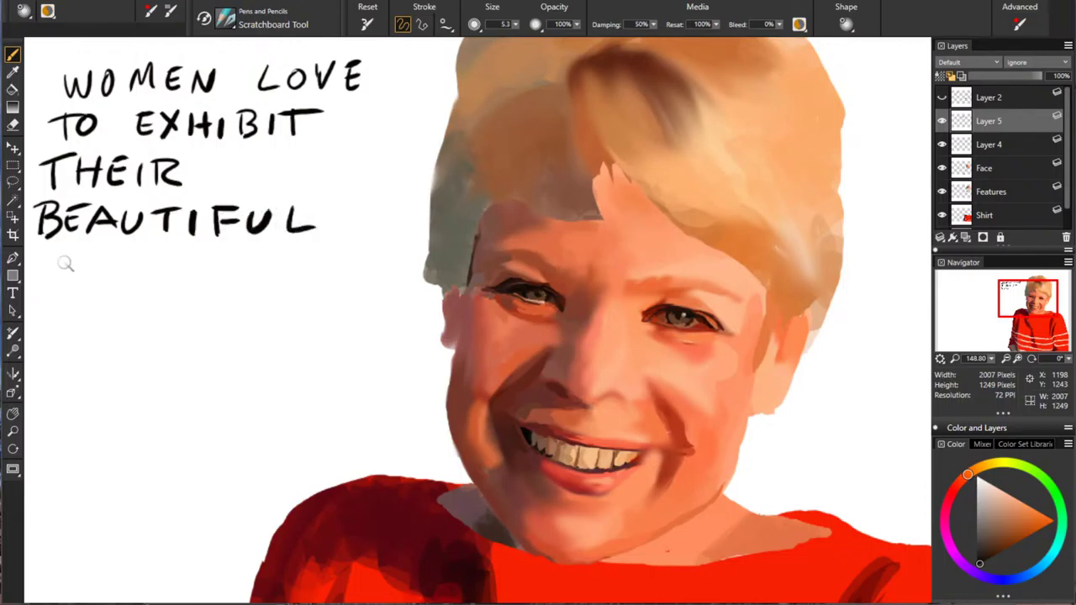
# Step: Handwrite "EYES &" as the fifth line of the note
pyautogui.moveTo(47, 259)
pyautogui.mouseDown()
pyautogui.moveTo(67, 281)
pyautogui.moveTo(64, 259)
pyautogui.mouseUp()
pyautogui.moveTo(49, 269)
pyautogui.mouseDown()
pyautogui.moveTo(79, 253)
pyautogui.moveTo(94, 274)
pyautogui.moveTo(129, 284)
pyautogui.mouseUp()
pyautogui.moveTo(116, 270)
pyautogui.mouseDown()
pyautogui.moveTo(132, 255)
pyautogui.moveTo(141, 281)
pyautogui.mouseUp()
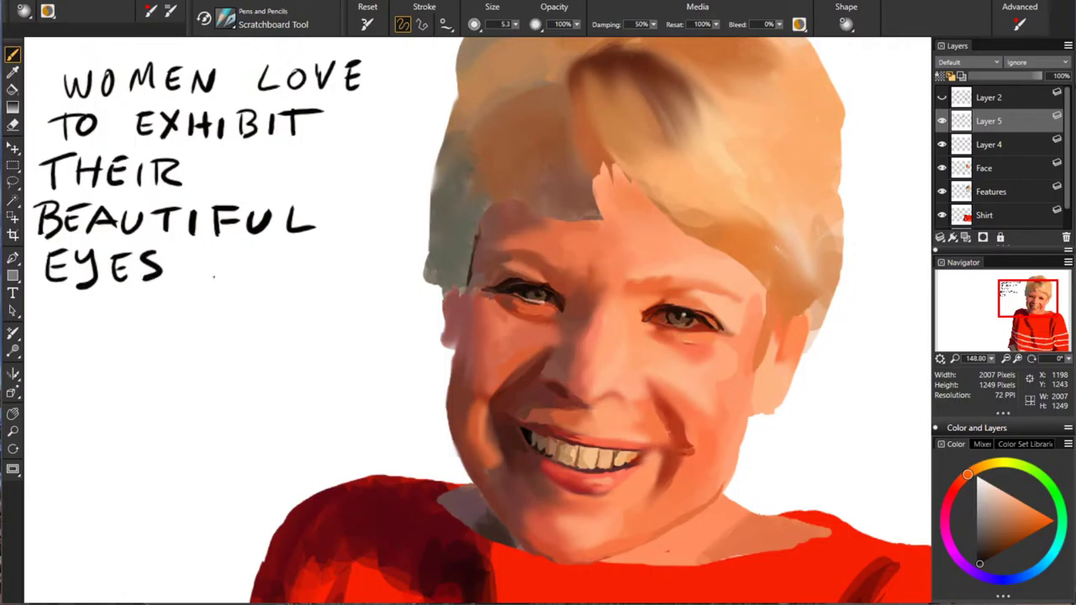
pyautogui.moveTo(214, 252); pyautogui.dragTo(229, 265)
# Step: Handwrite "MOUTHS, SO" as the sixth line of the note
pyautogui.moveTo(37, 329)
pyautogui.mouseDown()
pyautogui.moveTo(83, 328)
pyautogui.moveTo(103, 303)
pyautogui.mouseUp()
pyautogui.moveTo(124, 301)
pyautogui.mouseDown()
pyautogui.moveTo(135, 320)
pyautogui.moveTo(152, 301)
pyautogui.moveTo(192, 296)
pyautogui.mouseUp()
pyautogui.moveTo(174, 298); pyautogui.dragTo(177, 321)
pyautogui.moveTo(205, 293); pyautogui.dragTo(206, 323)
pyautogui.moveTo(226, 294)
pyautogui.mouseDown()
pyautogui.moveTo(225, 323)
pyautogui.moveTo(227, 309)
pyautogui.mouseUp()
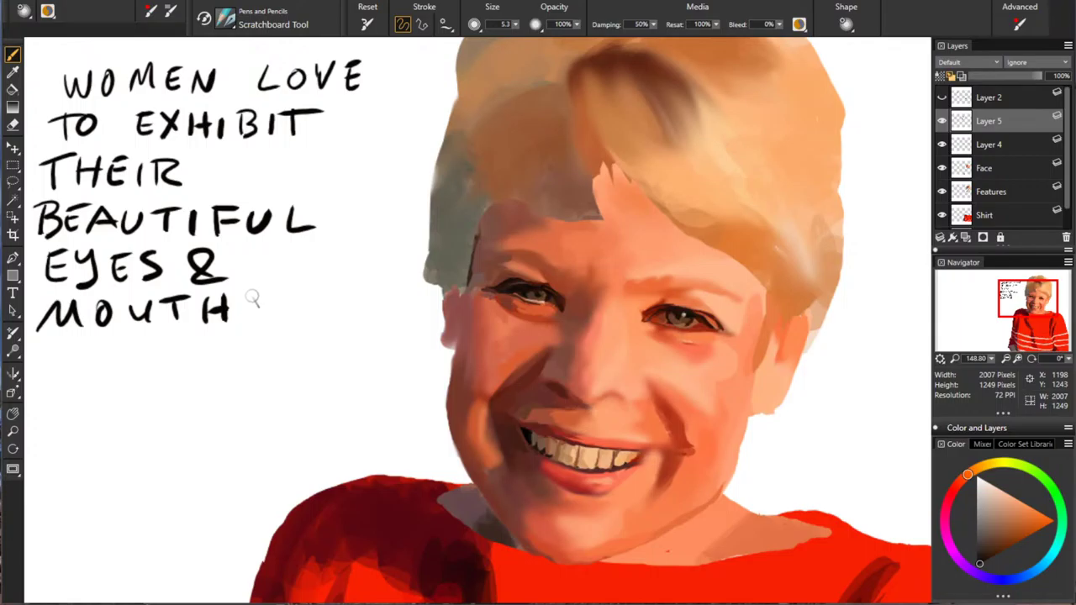
pyautogui.moveTo(258, 296)
pyautogui.mouseDown()
pyautogui.moveTo(242, 326)
pyautogui.moveTo(273, 338)
pyautogui.mouseUp()
pyautogui.moveTo(331, 293)
pyautogui.mouseDown()
pyautogui.moveTo(312, 323)
pyautogui.moveTo(353, 303)
pyautogui.mouseUp()
# Step: Handwrite "TRY TO PUT" as the seventh line of the note
pyautogui.moveTo(44, 346)
pyautogui.mouseDown()
pyautogui.moveTo(55, 380)
pyautogui.moveTo(80, 345)
pyautogui.mouseUp()
pyautogui.moveTo(88, 350)
pyautogui.mouseDown()
pyautogui.moveTo(90, 379)
pyautogui.moveTo(105, 359)
pyautogui.moveTo(134, 370)
pyautogui.mouseUp()
pyautogui.moveTo(150, 347); pyautogui.dragTo(144, 377)
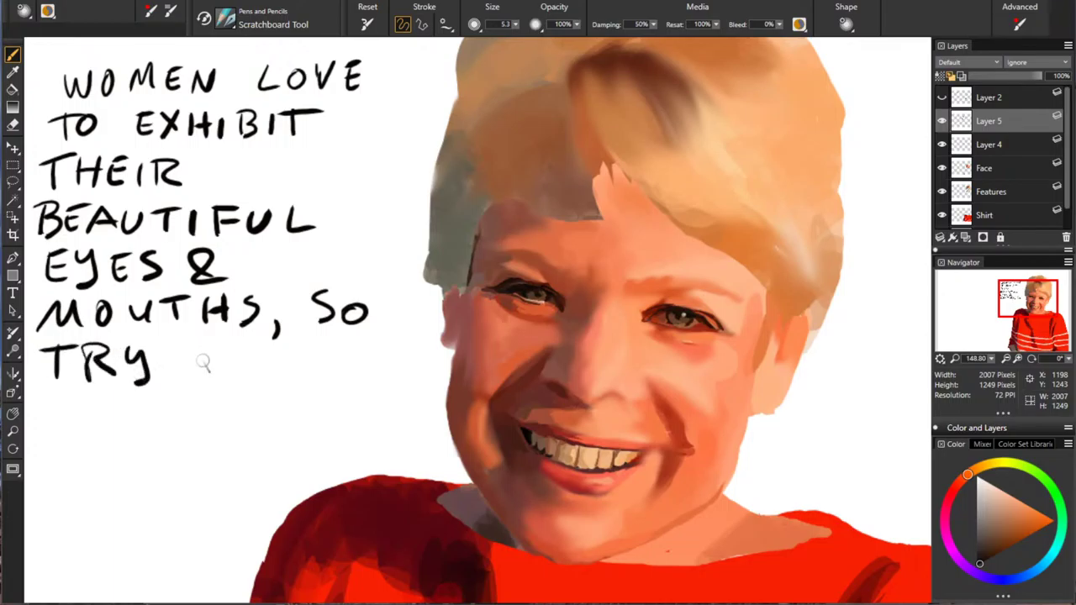
pyautogui.moveTo(202, 346)
pyautogui.mouseDown()
pyautogui.moveTo(202, 379)
pyautogui.moveTo(220, 345)
pyautogui.mouseUp()
pyautogui.moveTo(237, 350)
pyautogui.mouseDown()
pyautogui.moveTo(224, 363)
pyautogui.moveTo(239, 352)
pyautogui.moveTo(289, 380)
pyautogui.mouseUp()
pyautogui.moveTo(287, 349)
pyautogui.mouseDown()
pyautogui.moveTo(315, 348)
pyautogui.moveTo(298, 363)
pyautogui.mouseUp()
pyautogui.moveTo(329, 350)
pyautogui.mouseDown()
pyautogui.moveTo(353, 348)
pyautogui.moveTo(374, 380)
pyautogui.moveTo(392, 346)
pyautogui.mouseUp()
# Step: Handwrite "EXTRA CARE" as the eighth line of the note
pyautogui.moveTo(50, 397); pyautogui.dragTo(51, 427)
pyautogui.moveTo(50, 427)
pyautogui.mouseDown()
pyautogui.moveTo(75, 427)
pyautogui.moveTo(74, 412)
pyautogui.mouseUp()
pyautogui.moveTo(49, 398)
pyautogui.mouseDown()
pyautogui.moveTo(75, 396)
pyautogui.moveTo(108, 434)
pyautogui.mouseUp()
pyautogui.moveTo(108, 395); pyautogui.dragTo(86, 434)
pyautogui.click(128, 425)
pyautogui.moveTo(125, 393); pyautogui.dragTo(126, 427)
pyautogui.moveTo(108, 395)
pyautogui.mouseDown()
pyautogui.moveTo(155, 393)
pyautogui.moveTo(148, 429)
pyautogui.mouseUp()
pyautogui.moveTo(148, 394)
pyautogui.mouseDown()
pyautogui.moveTo(150, 412)
pyautogui.moveTo(190, 425)
pyautogui.mouseUp()
pyautogui.moveTo(203, 394)
pyautogui.mouseDown()
pyautogui.moveTo(190, 427)
pyautogui.moveTo(221, 426)
pyautogui.mouseUp()
pyautogui.moveTo(196, 416); pyautogui.dragTo(217, 416)
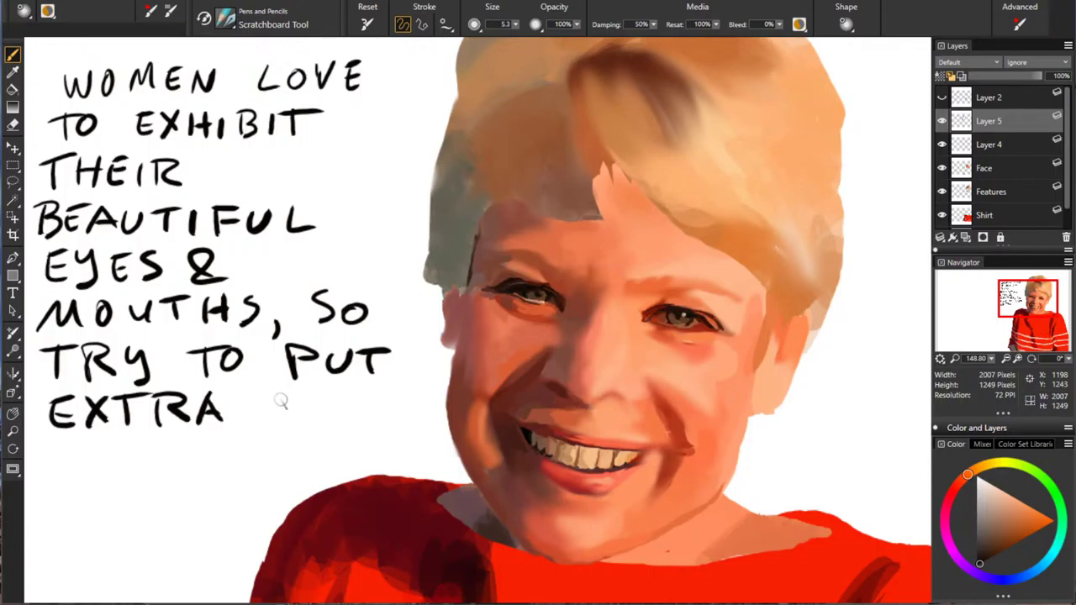
pyautogui.moveTo(284, 399)
pyautogui.mouseDown()
pyautogui.moveTo(286, 423)
pyautogui.moveTo(323, 425)
pyautogui.mouseUp()
pyautogui.moveTo(301, 414); pyautogui.dragTo(329, 427)
pyautogui.moveTo(330, 397); pyautogui.dragTo(353, 428)
pyautogui.moveTo(370, 397)
pyautogui.mouseDown()
pyautogui.moveTo(392, 427)
pyautogui.moveTo(388, 412)
pyautogui.mouseUp()
pyautogui.moveTo(370, 397); pyautogui.dragTo(391, 397)
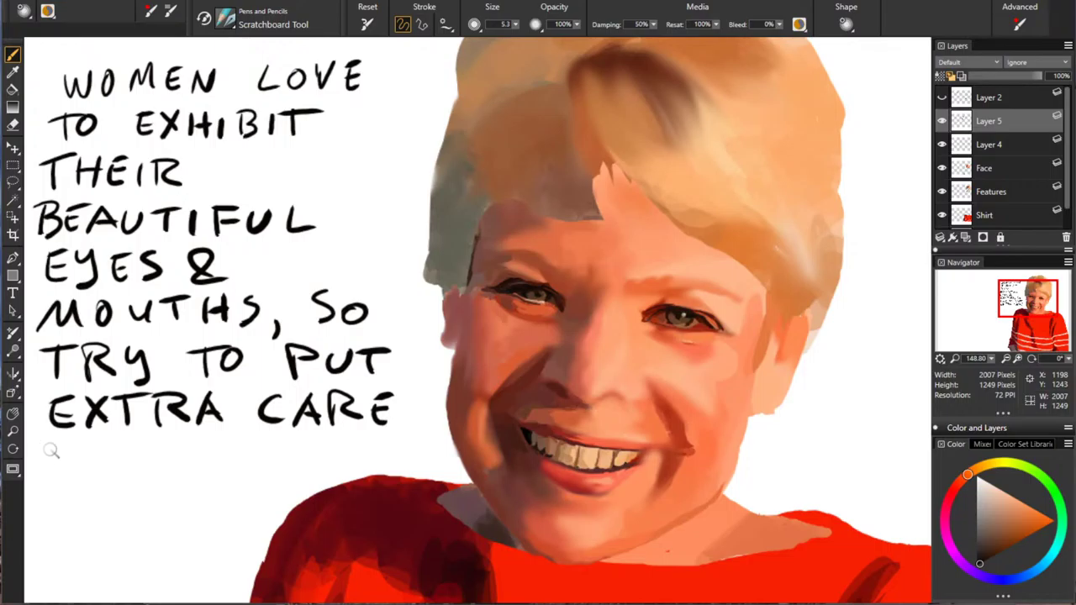
# Step: Handwrite "ON THEM" followed by a dash as the ninth line of the note
pyautogui.moveTo(58, 446)
pyautogui.mouseDown()
pyautogui.moveTo(71, 468)
pyautogui.moveTo(91, 444)
pyautogui.mouseUp()
pyautogui.moveTo(126, 443); pyautogui.dragTo(127, 473)
pyautogui.moveTo(113, 446)
pyautogui.mouseDown()
pyautogui.moveTo(145, 444)
pyautogui.moveTo(161, 471)
pyautogui.mouseUp()
pyautogui.moveTo(181, 441)
pyautogui.mouseDown()
pyautogui.moveTo(182, 470)
pyautogui.moveTo(180, 455)
pyautogui.mouseUp()
pyautogui.moveTo(196, 447)
pyautogui.mouseDown()
pyautogui.moveTo(211, 467)
pyautogui.moveTo(212, 456)
pyautogui.mouseUp()
pyautogui.moveTo(197, 447)
pyautogui.mouseDown()
pyautogui.moveTo(217, 444)
pyautogui.moveTo(234, 469)
pyautogui.moveTo(309, 451)
pyautogui.mouseUp()
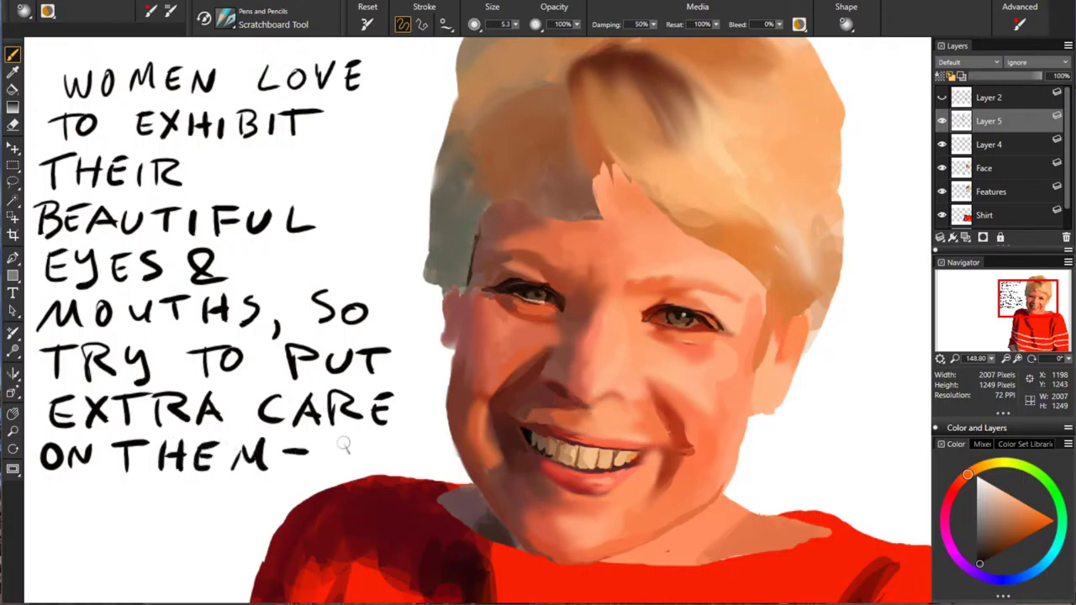
# Step: Handwrite "THAT TIME" as the tenth line of the note
pyautogui.moveTo(52, 485); pyautogui.dragTo(52, 510)
pyautogui.moveTo(34, 485)
pyautogui.mouseDown()
pyautogui.moveTo(75, 483)
pyautogui.moveTo(74, 508)
pyautogui.moveTo(90, 508)
pyautogui.mouseUp()
pyautogui.moveTo(76, 496); pyautogui.dragTo(125, 509)
pyautogui.moveTo(104, 498); pyautogui.dragTo(140, 510)
pyautogui.moveTo(125, 485)
pyautogui.mouseDown()
pyautogui.moveTo(153, 485)
pyautogui.moveTo(194, 511)
pyautogui.moveTo(215, 485)
pyautogui.moveTo(215, 511)
pyautogui.mouseUp()
pyautogui.moveTo(229, 510)
pyautogui.mouseDown()
pyautogui.moveTo(245, 488)
pyautogui.moveTo(262, 510)
pyautogui.mouseUp()
pyautogui.moveTo(286, 479)
pyautogui.mouseDown()
pyautogui.moveTo(273, 512)
pyautogui.moveTo(291, 509)
pyautogui.moveTo(289, 495)
pyautogui.mouseUp()
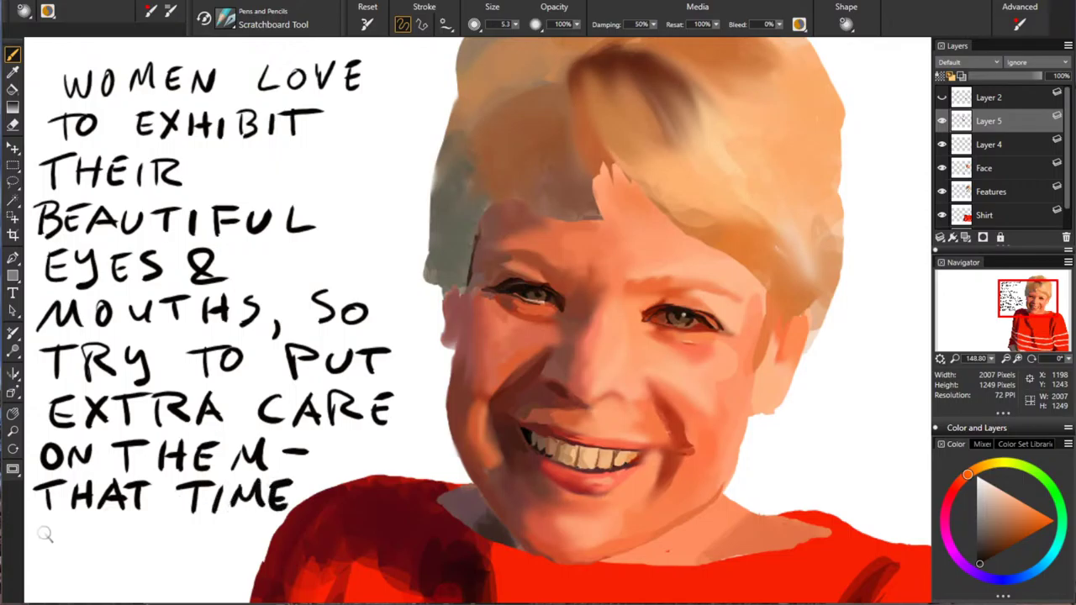
# Step: Handwrite "PAYS OFF!" as the last line of the note, beside the shoulder
pyautogui.moveTo(39, 530)
pyautogui.mouseDown()
pyautogui.moveTo(38, 565)
pyautogui.moveTo(42, 547)
pyautogui.moveTo(75, 565)
pyautogui.moveTo(73, 552)
pyautogui.moveTo(92, 554)
pyautogui.mouseUp()
pyautogui.moveTo(107, 533)
pyautogui.mouseDown()
pyautogui.moveTo(92, 575)
pyautogui.moveTo(118, 567)
pyautogui.mouseUp()
pyautogui.moveTo(167, 538)
pyautogui.mouseDown()
pyautogui.moveTo(155, 562)
pyautogui.moveTo(168, 540)
pyautogui.mouseUp()
pyautogui.moveTo(182, 536)
pyautogui.mouseDown()
pyautogui.moveTo(180, 565)
pyautogui.moveTo(203, 534)
pyautogui.mouseUp()
pyautogui.moveTo(182, 553)
pyautogui.mouseDown()
pyautogui.moveTo(198, 550)
pyautogui.moveTo(211, 565)
pyautogui.mouseUp()
pyautogui.moveTo(210, 532); pyautogui.dragTo(232, 529)
pyautogui.moveTo(212, 549); pyautogui.dragTo(246, 543)
pyautogui.click(225, 559)
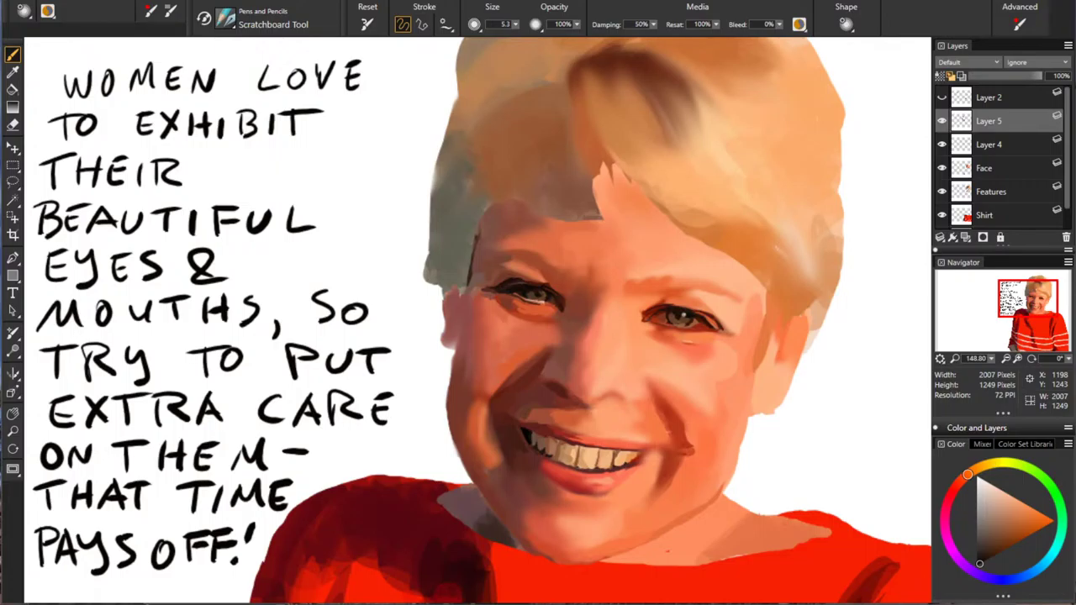
# Step: Rename Layer 4 as "Details" and keep it as the active layer for painting
pyautogui.click(989, 145)
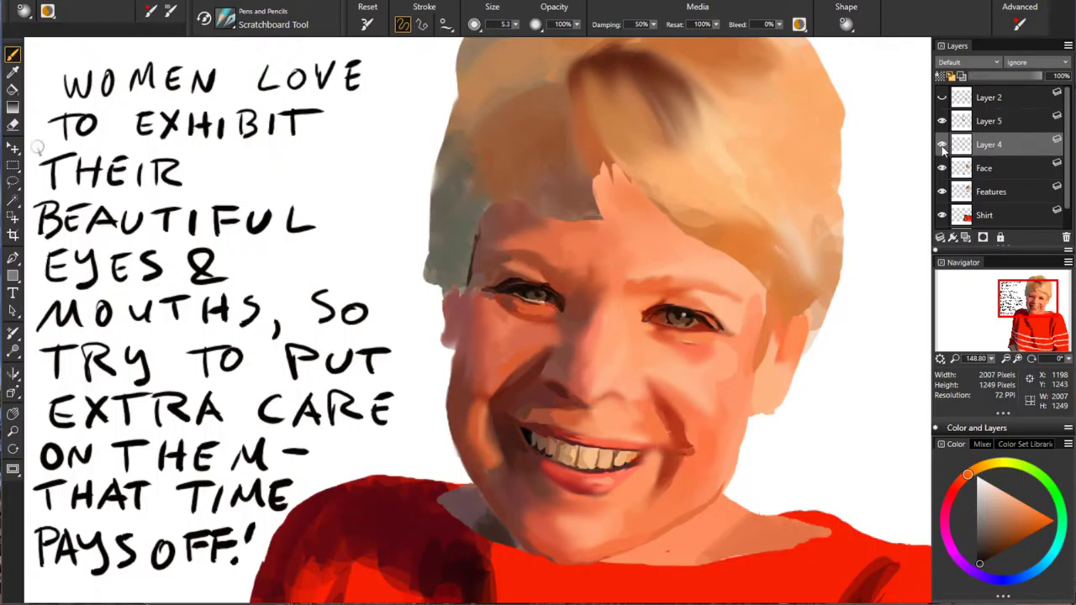
pyautogui.doubleClick(992, 145)
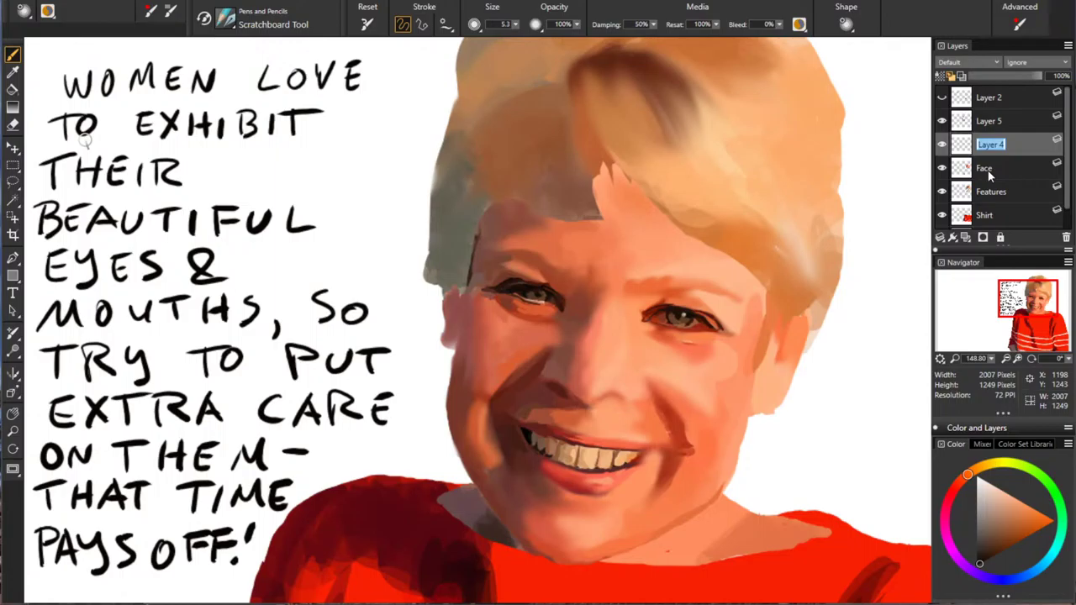
pyautogui.write('Dr')
pyautogui.write('tails')
pyautogui.press('Return')
# Step: Refine the shapes and edges of the teeth with tan, brown and near-black tones sampled from the mouth
pyautogui.keyDown('alt'); pyautogui.click(562, 450); pyautogui.keyUp('alt')
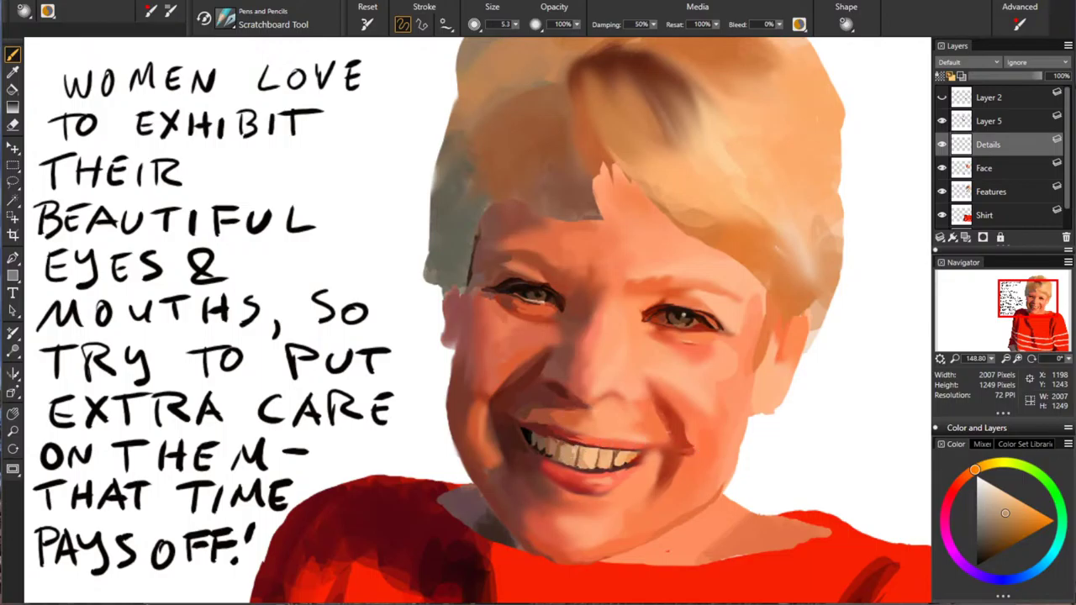
pyautogui.keyDown('alt'); pyautogui.click(621, 455); pyautogui.keyUp('alt')
pyautogui.keyDown('alt'); pyautogui.click(606, 447); pyautogui.keyUp('alt')
pyautogui.keyDown('alt'); pyautogui.click(565, 428); pyautogui.keyUp('alt')
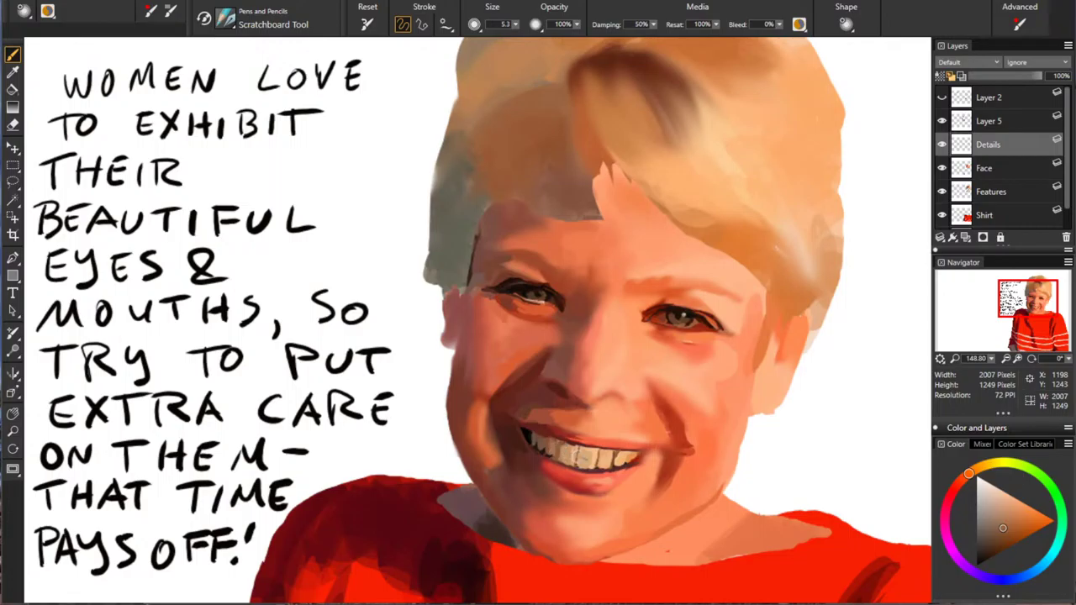
pyautogui.keyDown('alt'); pyautogui.click(529, 439); pyautogui.keyUp('alt')
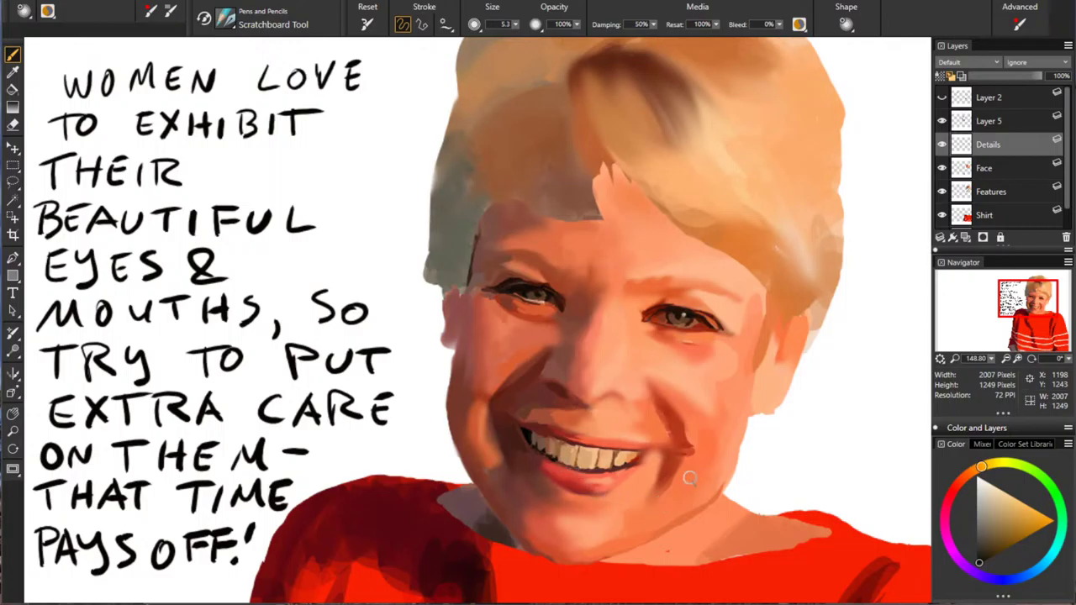
pyautogui.keyDown('alt'); pyautogui.click(592, 471); pyautogui.keyUp('alt')
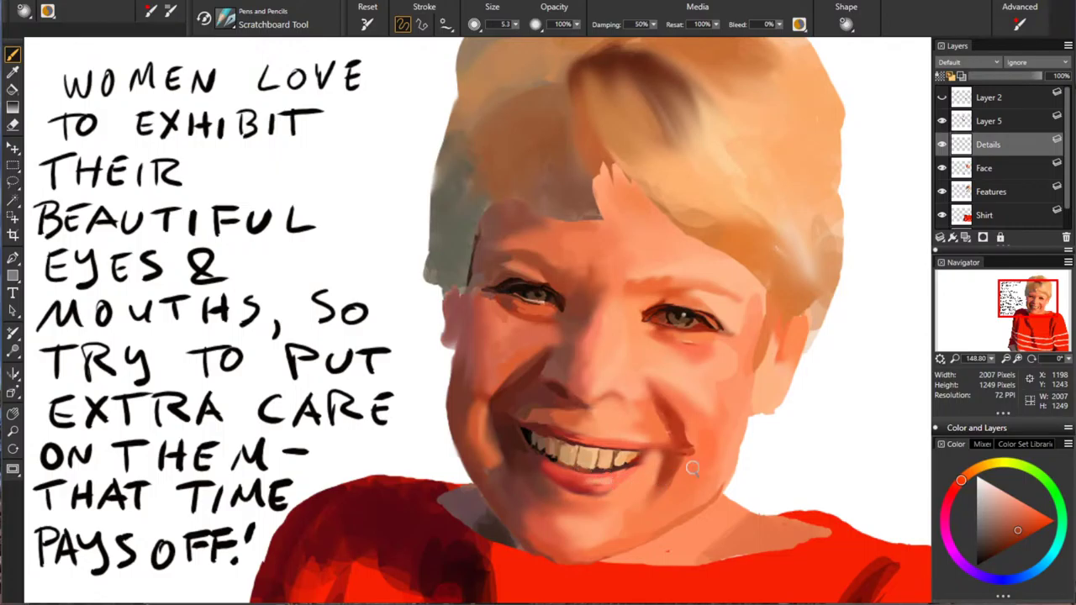
# Step: Even out the front teeth and the upper gum line with light tan, brown and reddish tones sampled from the mouth
pyautogui.keyDown('alt'); pyautogui.click(584, 456); pyautogui.keyUp('alt')
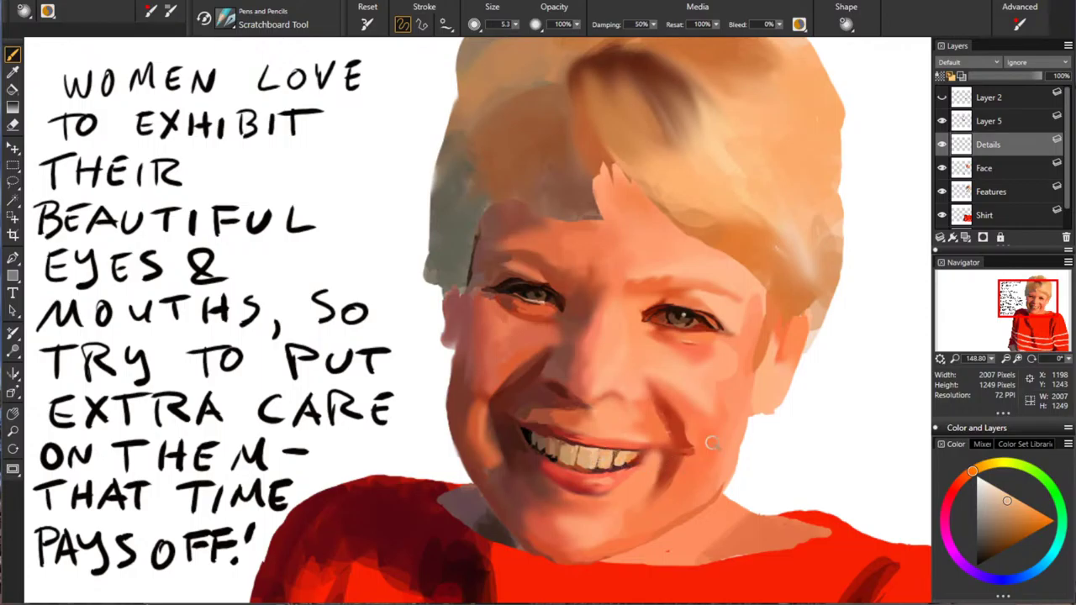
pyautogui.keyDown('alt'); pyautogui.click(575, 455); pyautogui.keyUp('alt')
pyautogui.keyDown('alt'); pyautogui.click(562, 444); pyautogui.keyUp('alt')
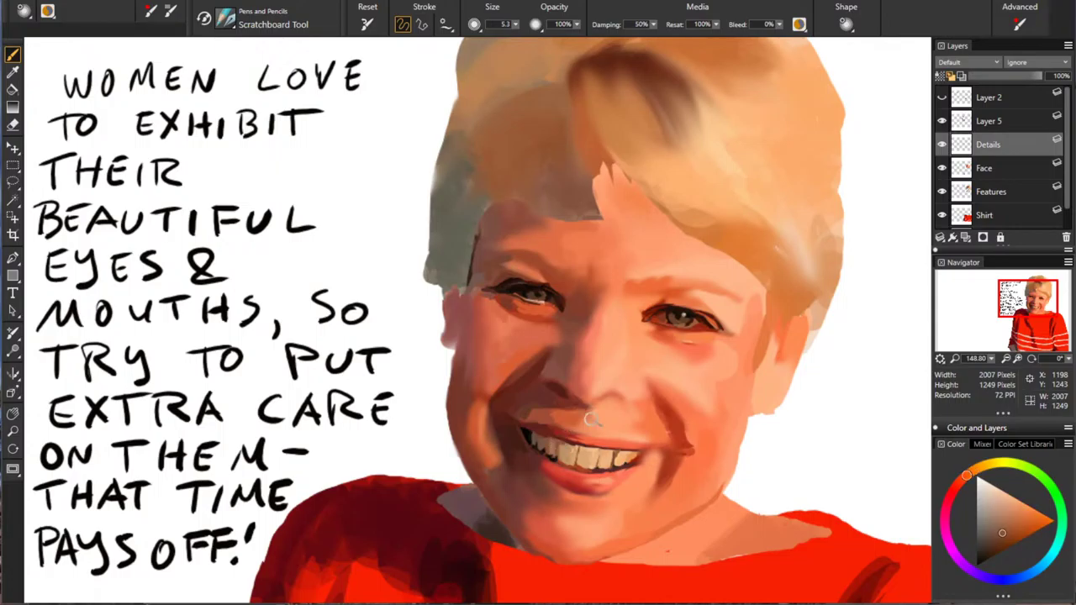
pyautogui.keyDown('alt'); pyautogui.click(550, 440); pyautogui.keyUp('alt')
pyautogui.keyDown('alt'); pyautogui.click(586, 457); pyautogui.keyUp('alt')
pyautogui.keyDown('alt'); pyautogui.click(591, 458); pyautogui.keyUp('alt')
pyautogui.keyDown('alt'); pyautogui.click(579, 438); pyautogui.keyUp('alt')
pyautogui.keyDown('alt'); pyautogui.click(596, 454); pyautogui.keyUp('alt')
pyautogui.keyDown('alt'); pyautogui.click(612, 402); pyautogui.keyUp('alt')
pyautogui.keyDown('alt'); pyautogui.click(570, 428); pyautogui.keyUp('alt')
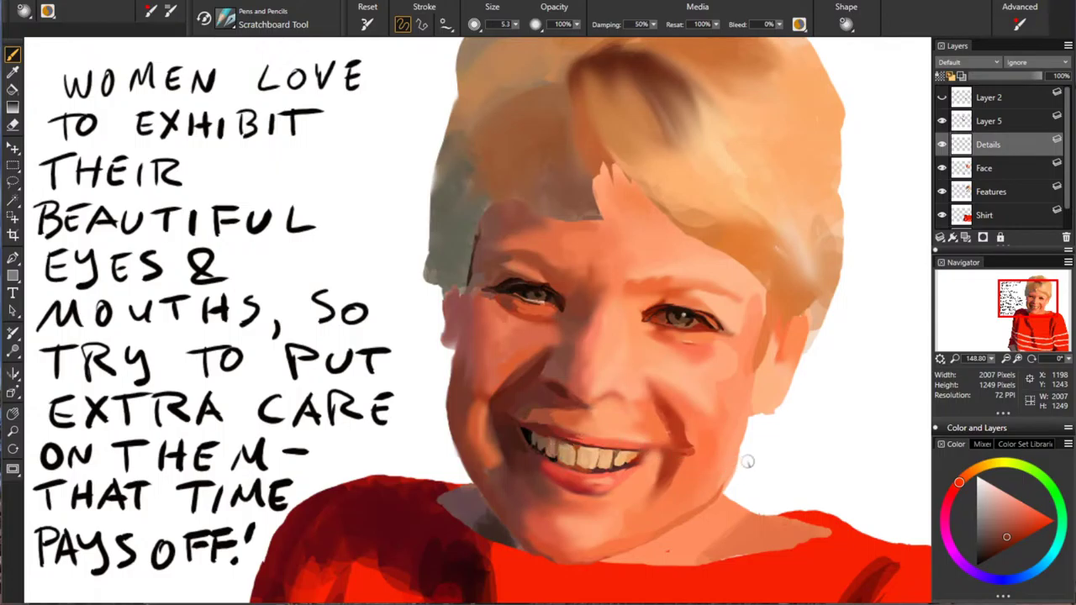
# Step: Define the corners of the mouth and the outermost teeth with sampled dark red, brown and near-black tones
pyautogui.keyDown('alt'); pyautogui.click(686, 448); pyautogui.keyUp('alt')
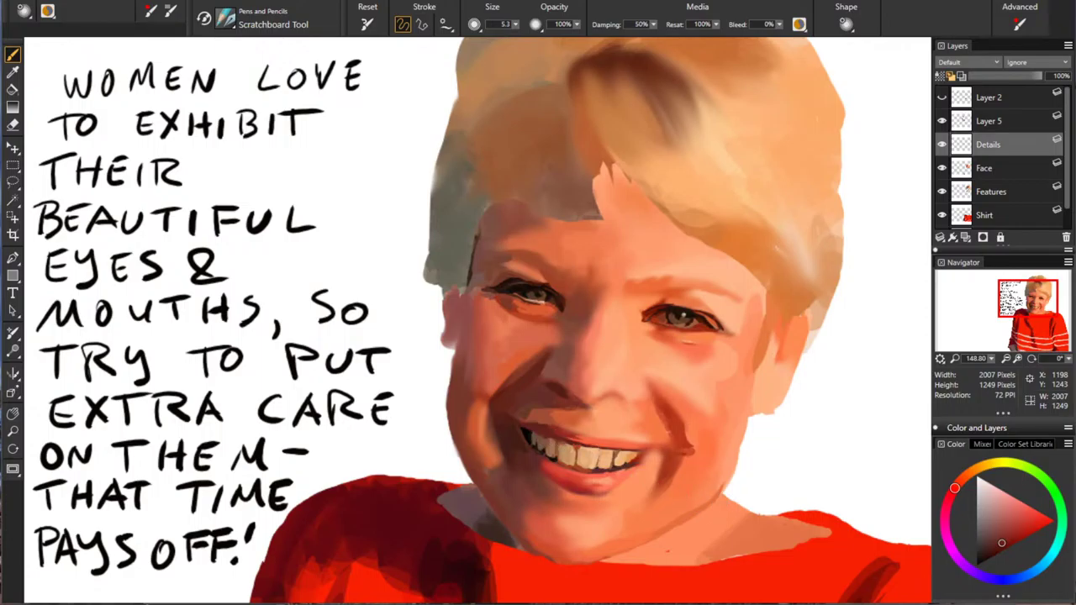
pyautogui.keyDown('alt'); pyautogui.click(686, 444); pyautogui.keyUp('alt')
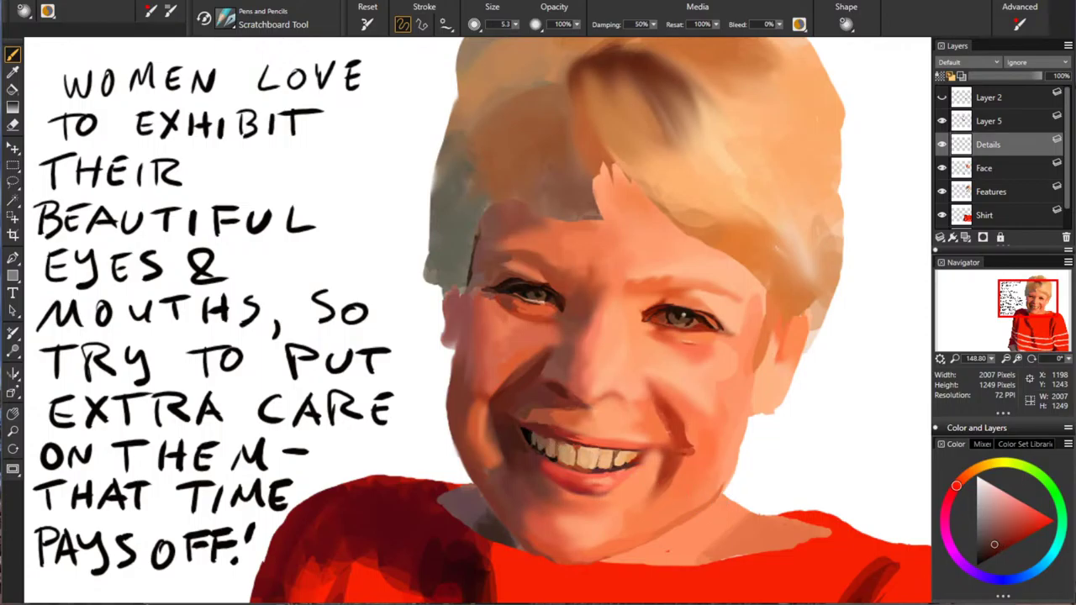
pyautogui.keyDown('alt'); pyautogui.click(535, 441); pyautogui.keyUp('alt')
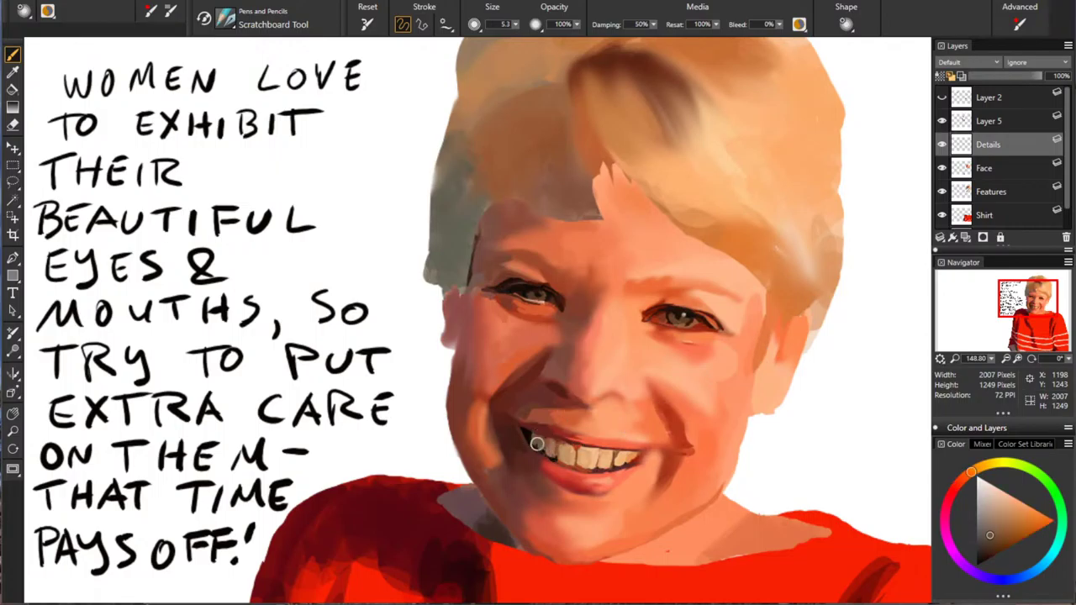
pyautogui.keyDown('alt'); pyautogui.click(546, 446); pyautogui.keyUp('alt')
pyautogui.moveTo(531, 434); pyautogui.dragTo(536, 442)
pyautogui.keyDown('alt'); pyautogui.click(540, 429); pyautogui.keyUp('alt')
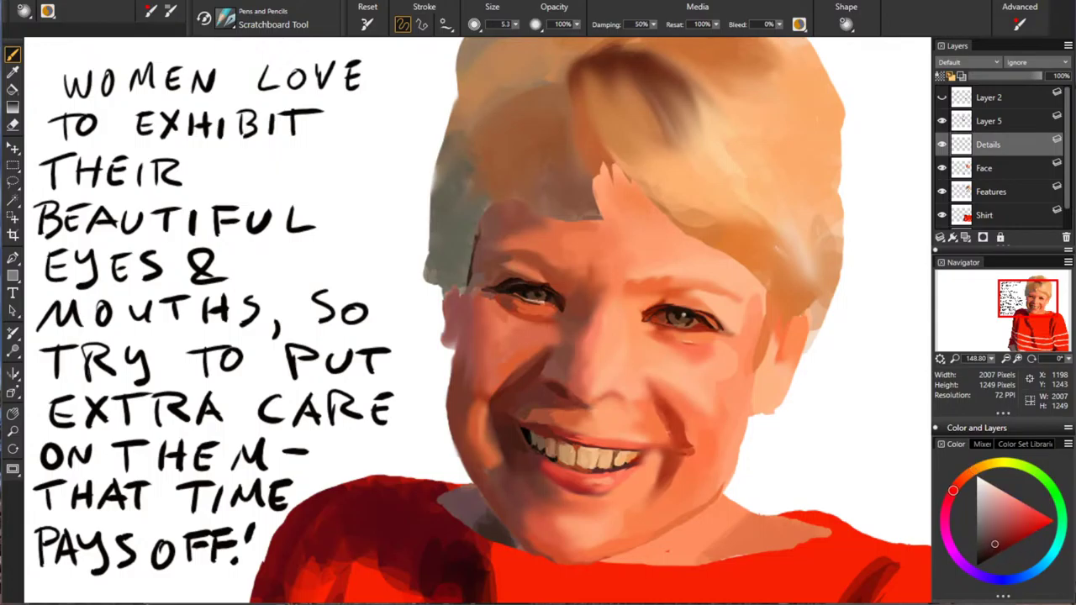
pyautogui.keyDown('alt'); pyautogui.click(523, 429); pyautogui.keyUp('alt')
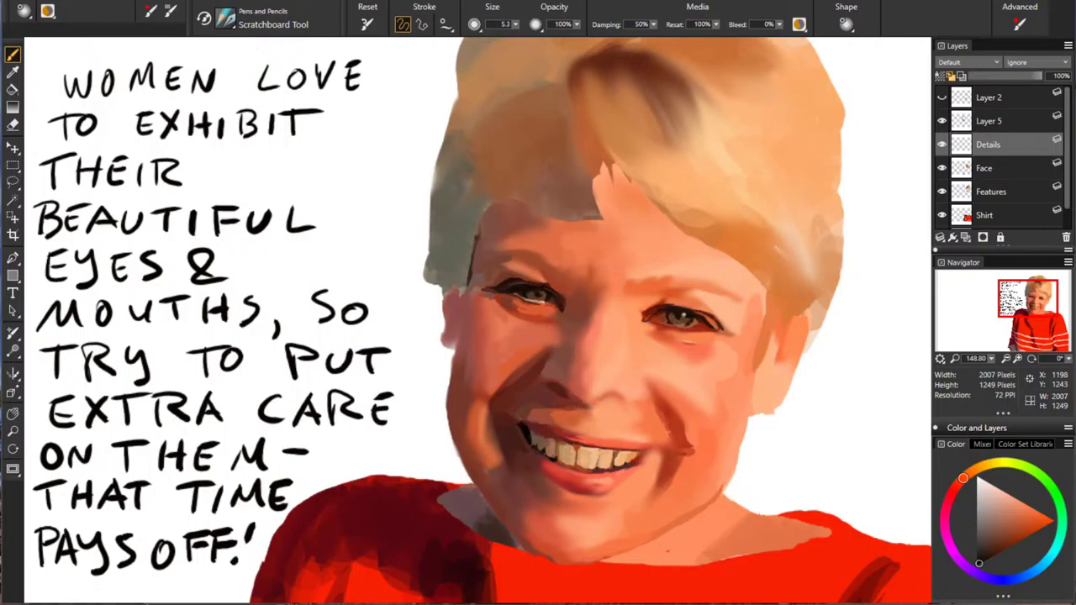
pyautogui.keyDown('alt'); pyautogui.click(637, 455); pyautogui.keyUp('alt')
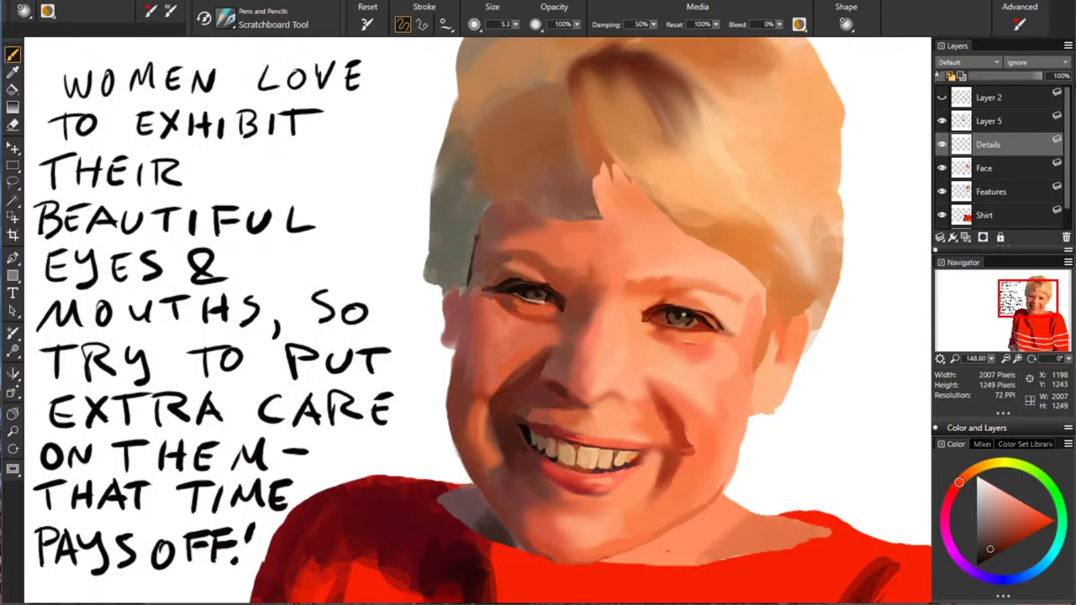
# Step: Warm the brow and inner lid area of the fully lit eye with sampled browns and a saturated orange
pyautogui.keyDown('alt'); pyautogui.click(533, 404); pyautogui.keyUp('alt')
pyautogui.keyDown('alt'); pyautogui.click(509, 392); pyautogui.keyUp('alt')
pyautogui.keyDown('alt'); pyautogui.click(536, 288); pyautogui.keyUp('alt')
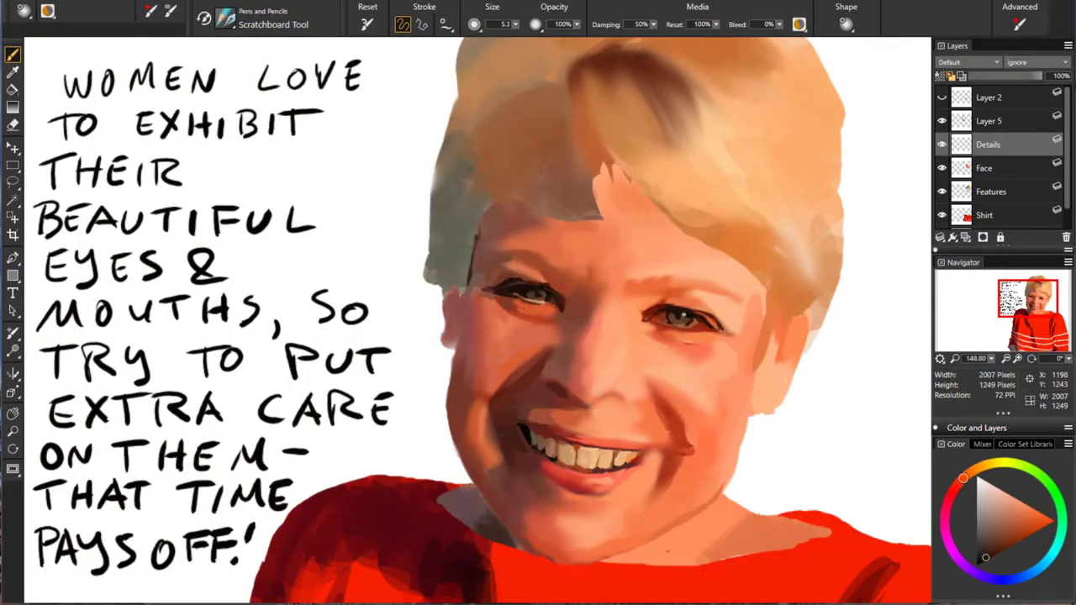
pyautogui.keyDown('alt'); pyautogui.click(691, 273); pyautogui.keyUp('alt')
pyautogui.keyDown('alt'); pyautogui.click(493, 229); pyautogui.keyUp('alt')
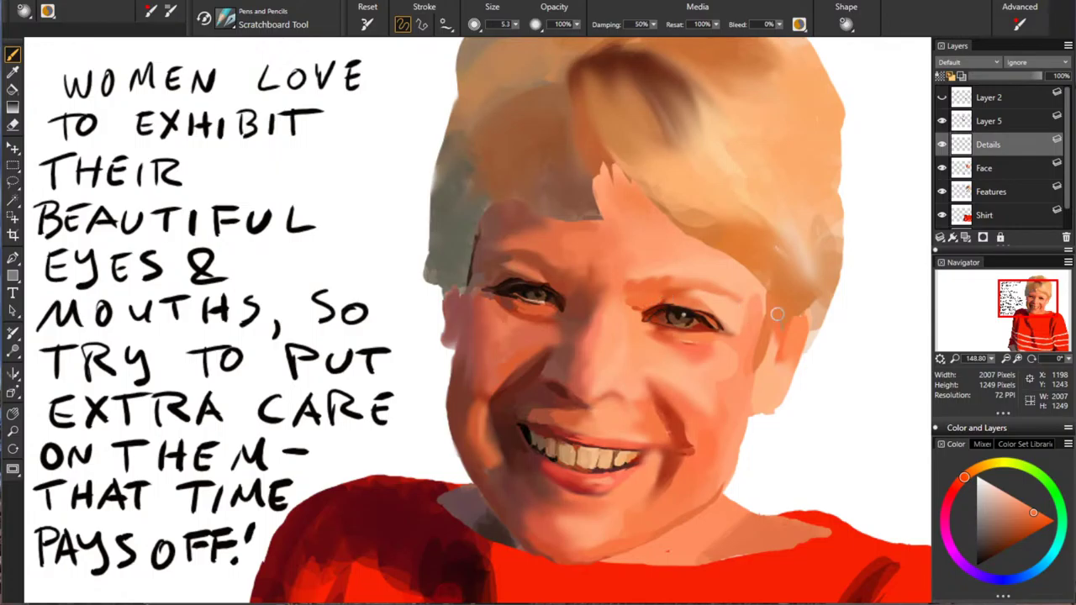
pyautogui.click(1028, 525)
pyautogui.click(1035, 518)
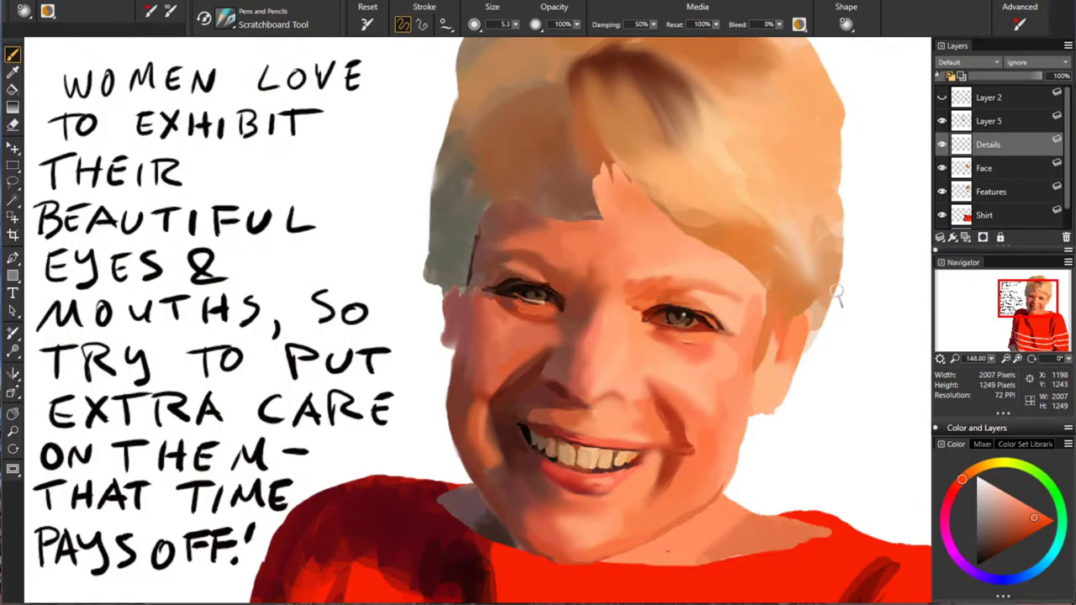
# Step: Paint the inner corner and tear duct of the fully lit eye with sampled orange and reddish skin tones
pyautogui.keyDown('alt'); pyautogui.click(530, 384); pyautogui.keyUp('alt')
pyautogui.moveTo(633, 308); pyautogui.dragTo(640, 307)
pyautogui.keyDown('alt'); pyautogui.click(699, 312); pyautogui.keyUp('alt')
pyautogui.moveTo(641, 322); pyautogui.dragTo(644, 318)
pyautogui.keyDown('alt'); pyautogui.click(438, 383); pyautogui.keyUp('alt')
pyautogui.keyDown('alt'); pyautogui.click(730, 322); pyautogui.keyUp('alt')
pyautogui.keyDown('alt'); pyautogui.click(652, 341); pyautogui.keyUp('alt')
pyautogui.moveTo(642, 316); pyautogui.dragTo(640, 327)
pyautogui.keyDown('alt'); pyautogui.click(634, 304); pyautogui.keyUp('alt')
# Step: Refine the inner corner and lower lid of the shadowed eye with orange-red strokes and dark reddish brown
pyautogui.moveTo(557, 304); pyautogui.dragTo(556, 311)
pyautogui.keyDown('alt'); pyautogui.click(547, 318); pyautogui.keyUp('alt')
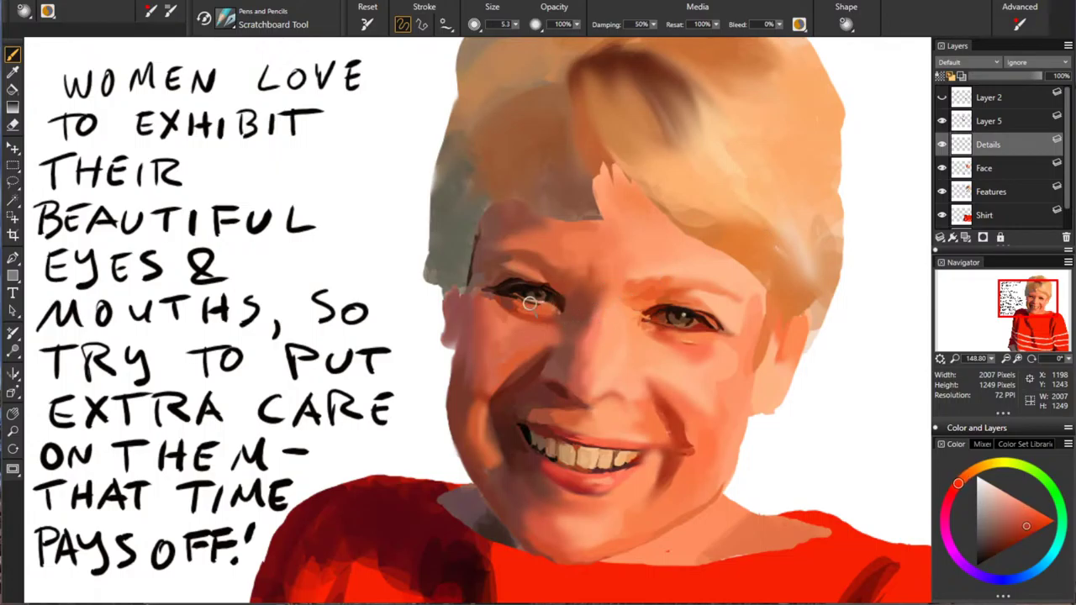
pyautogui.moveTo(528, 305); pyautogui.dragTo(539, 308)
pyautogui.keyDown('alt'); pyautogui.click(509, 305); pyautogui.keyUp('alt')
pyautogui.keyDown('alt'); pyautogui.click(562, 301); pyautogui.keyUp('alt')
pyautogui.click(995, 549)
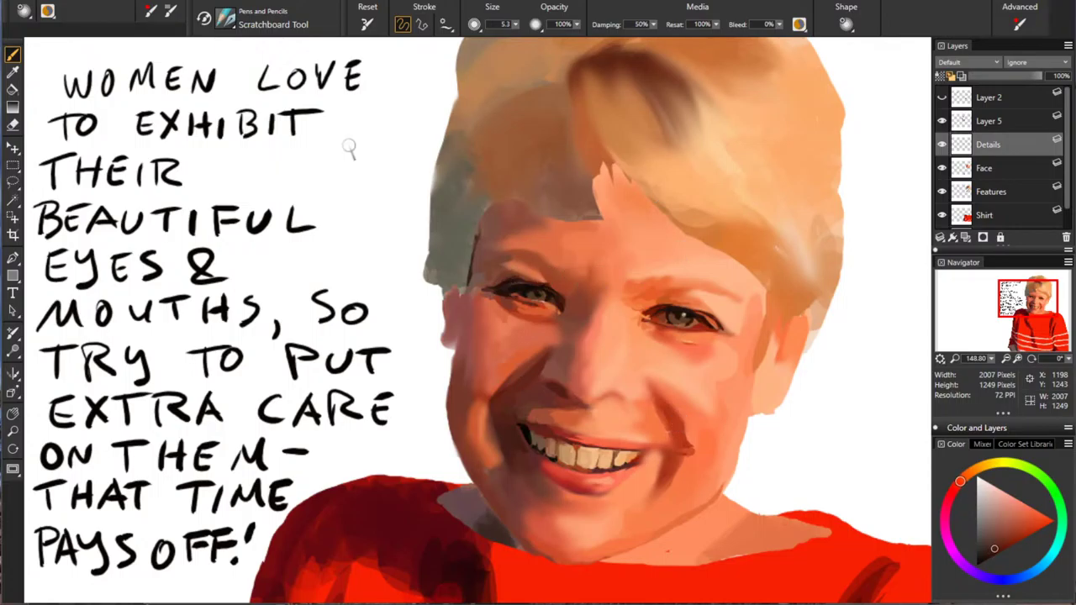
pyautogui.click(990, 550)
pyautogui.click(997, 537)
pyautogui.keyDown('alt'); pyautogui.click(598, 209); pyautogui.keyUp('alt')
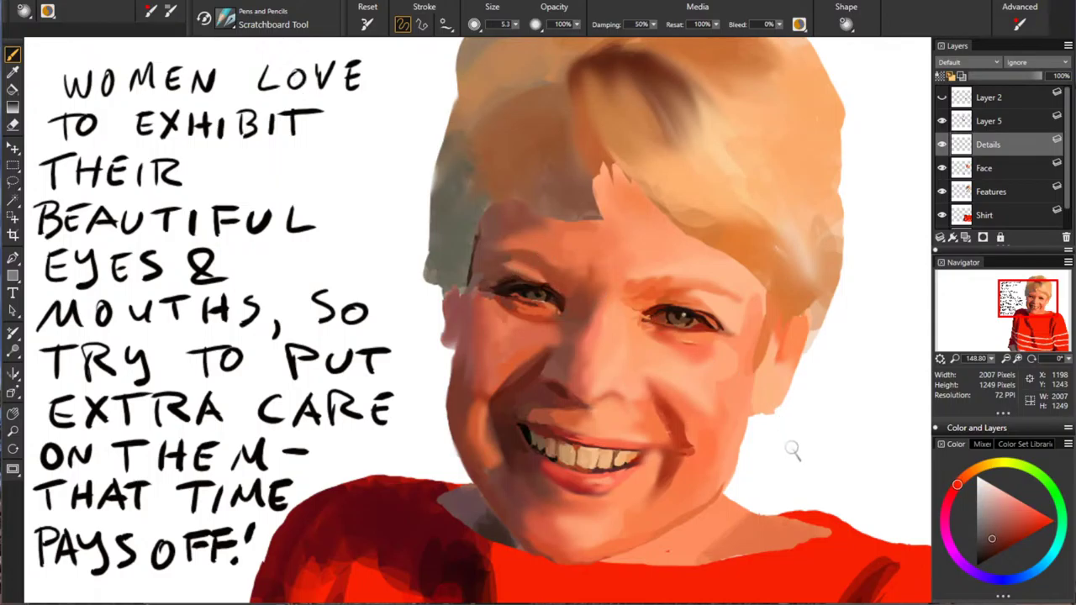
# Step: Soften and deepen the shading around both eyes' lids with sampled reddish and dark brown tones
pyautogui.keyDown('alt'); pyautogui.click(643, 290); pyautogui.keyUp('alt')
pyautogui.keyDown('alt'); pyautogui.click(649, 321); pyautogui.keyUp('alt')
pyautogui.keyDown('alt'); pyautogui.click(504, 291); pyautogui.keyUp('alt')
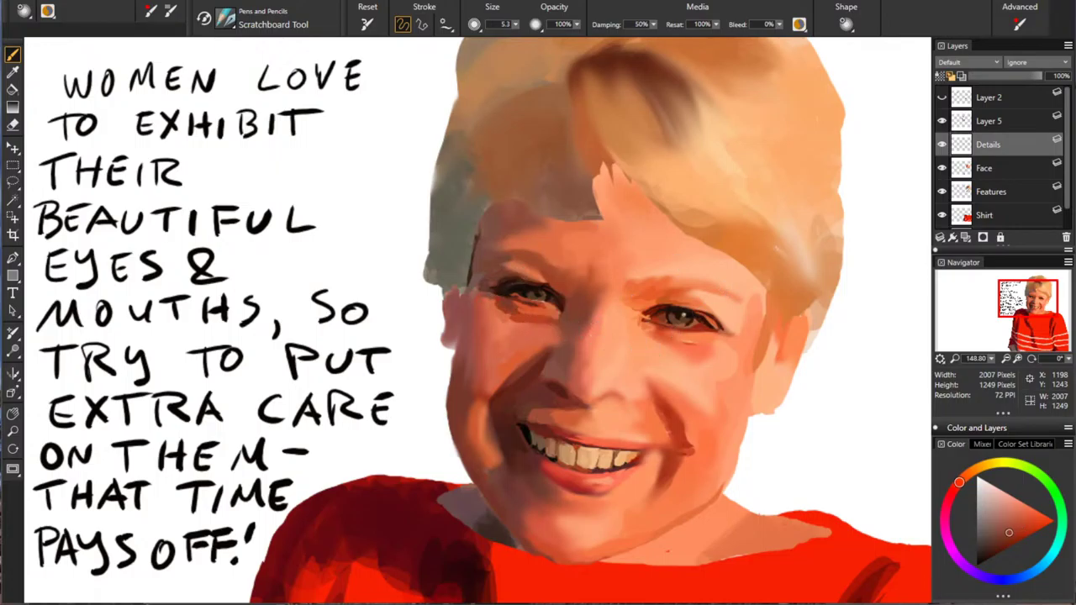
pyautogui.keyDown('alt'); pyautogui.click(627, 251); pyautogui.keyUp('alt')
pyautogui.keyDown('alt'); pyautogui.click(549, 304); pyautogui.keyUp('alt')
pyautogui.keyDown('alt'); pyautogui.click(579, 401); pyautogui.keyUp('alt')
# Step: Show the Layer 2 line sketch and shade the shadowed side of the nose with sampled skin tones
pyautogui.click(943, 98)
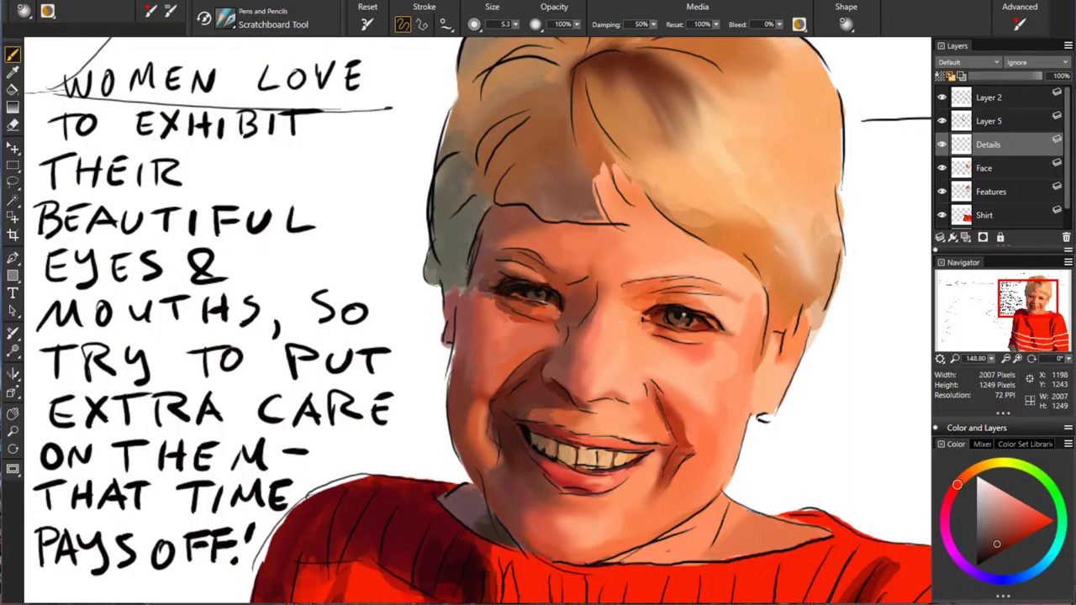
pyautogui.keyDown('alt'); pyautogui.click(476, 319); pyautogui.keyUp('alt')
pyautogui.keyDown('alt'); pyautogui.click(543, 377); pyautogui.keyUp('alt')
pyautogui.moveTo(546, 373); pyautogui.dragTo(561, 379)
pyautogui.keyDown('alt'); pyautogui.click(741, 436); pyautogui.keyUp('alt')
pyautogui.keyDown('alt'); pyautogui.click(670, 352); pyautogui.keyUp('alt')
pyautogui.keyDown('alt'); pyautogui.click(727, 308); pyautogui.keyUp('alt')
pyautogui.keyDown('alt'); pyautogui.click(448, 295); pyautogui.keyUp('alt')
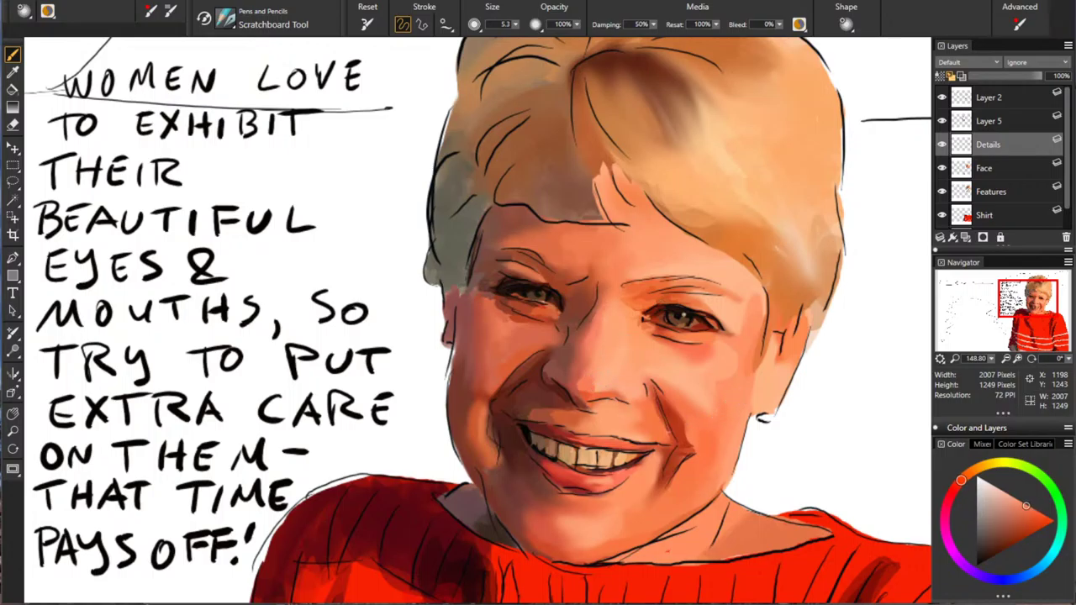
# Step: Model the nose's ridge and shadowed side with sampled light pink and reddish-brown skin tones
pyautogui.keyDown('alt'); pyautogui.click(609, 328); pyautogui.keyUp('alt')
pyautogui.keyDown('alt'); pyautogui.click(612, 337); pyautogui.keyUp('alt')
pyautogui.moveTo(580, 353); pyautogui.dragTo(575, 374)
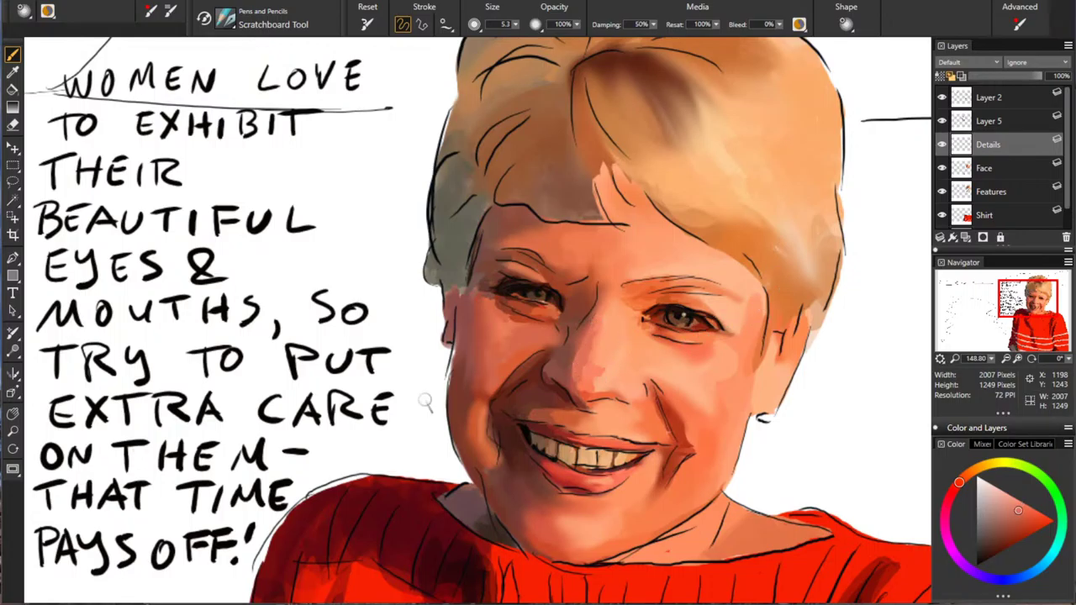
pyautogui.keyDown('alt'); pyautogui.click(582, 343); pyautogui.keyUp('alt')
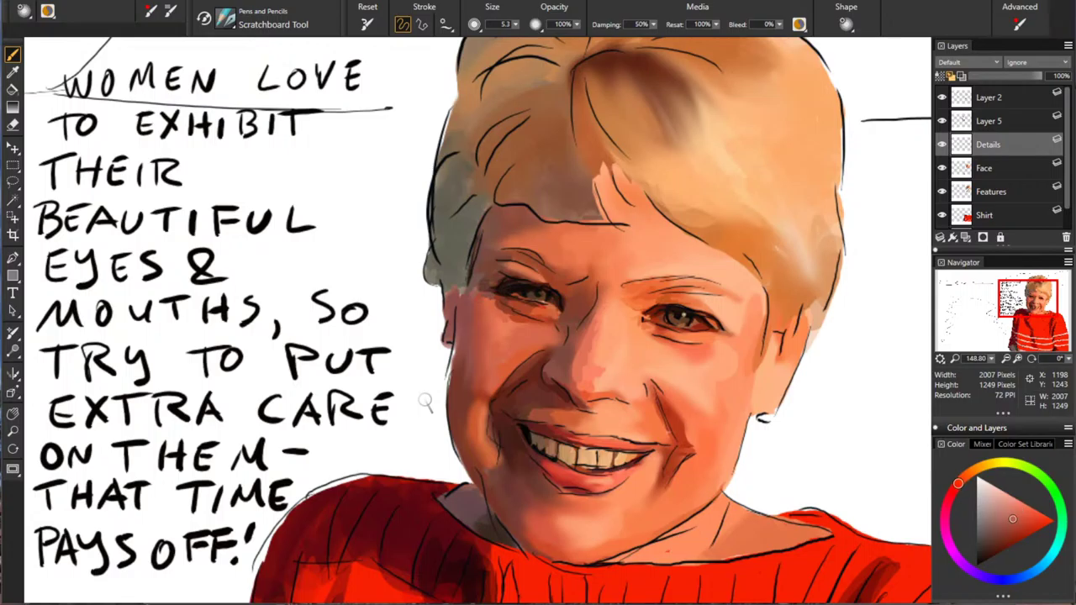
pyautogui.keyDown('alt'); pyautogui.click(559, 360); pyautogui.keyUp('alt')
pyautogui.keyDown('alt'); pyautogui.click(565, 353); pyautogui.keyUp('alt')
pyautogui.moveTo(574, 347); pyautogui.dragTo(596, 309)
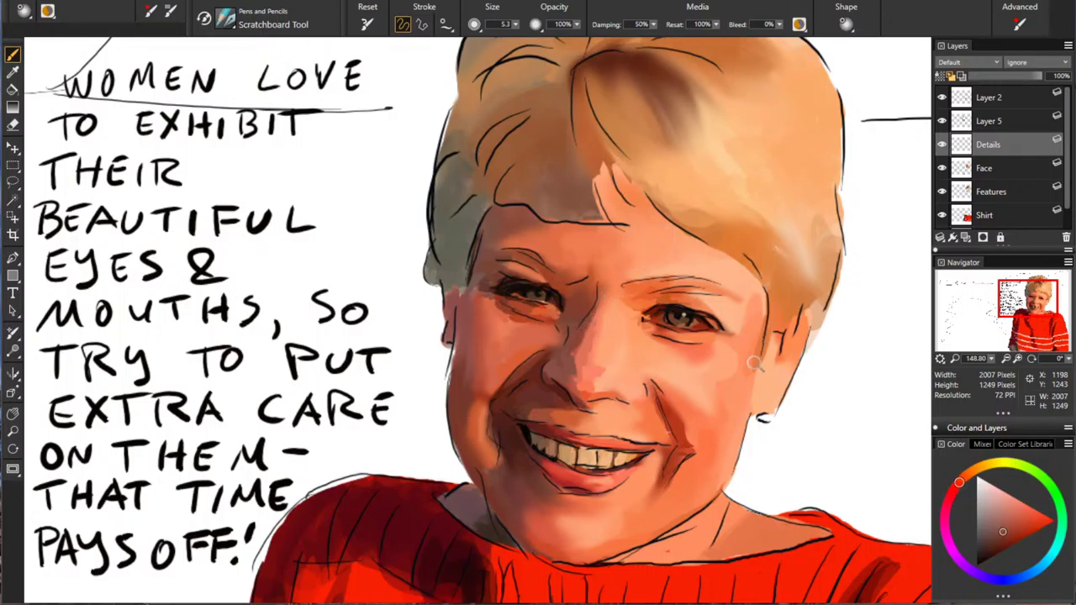
# Step: Hide the Layer 2 line sketch and touch up the outer lid of the fully lit eye with sampled dark reddish brown
pyautogui.click(942, 98)
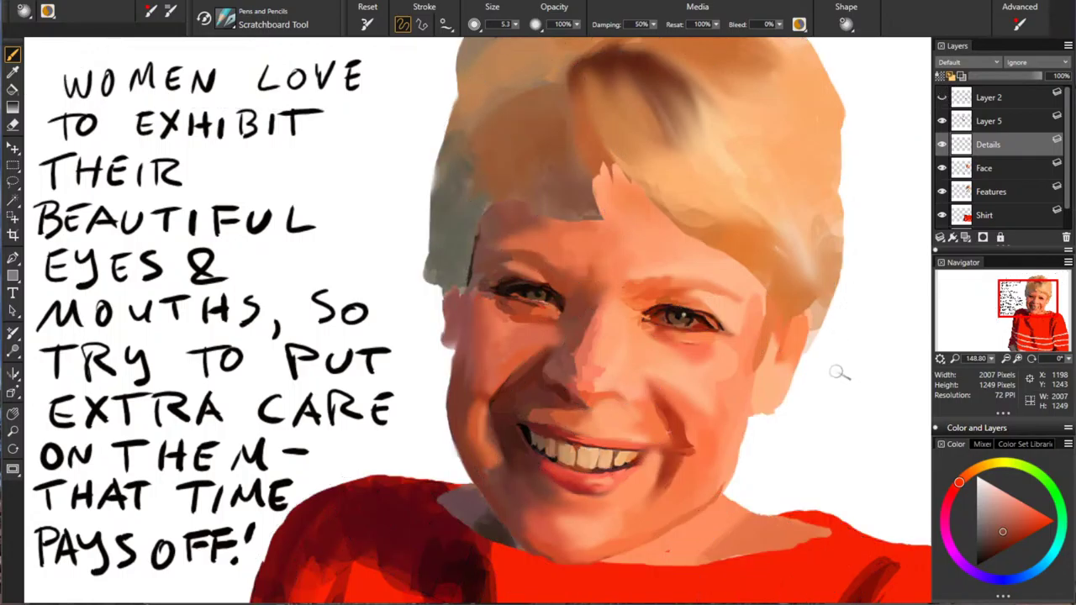
pyautogui.keyDown('alt'); pyautogui.click(697, 272); pyautogui.keyUp('alt')
pyautogui.keyDown('alt'); pyautogui.click(720, 326); pyautogui.keyUp('alt')
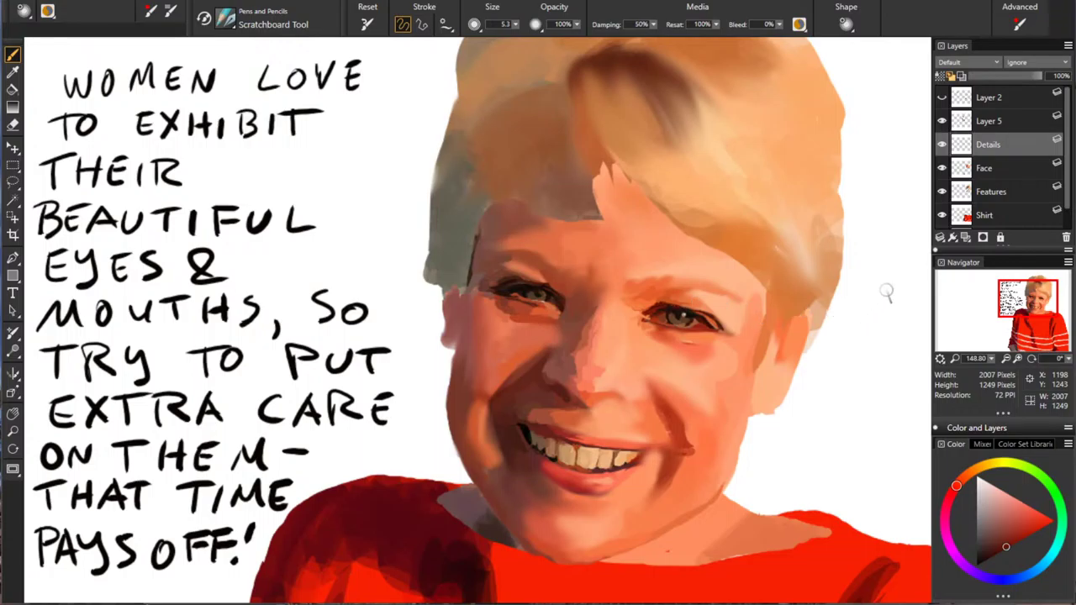
pyautogui.click(943, 97)
pyautogui.click(943, 98)
# Step: Shape the eyebrow above the fully lit eye with sampled orange and brown tones, using the Layer 2 sketch as a guide
pyautogui.keyDown('alt'); pyautogui.click(685, 286); pyautogui.keyUp('alt')
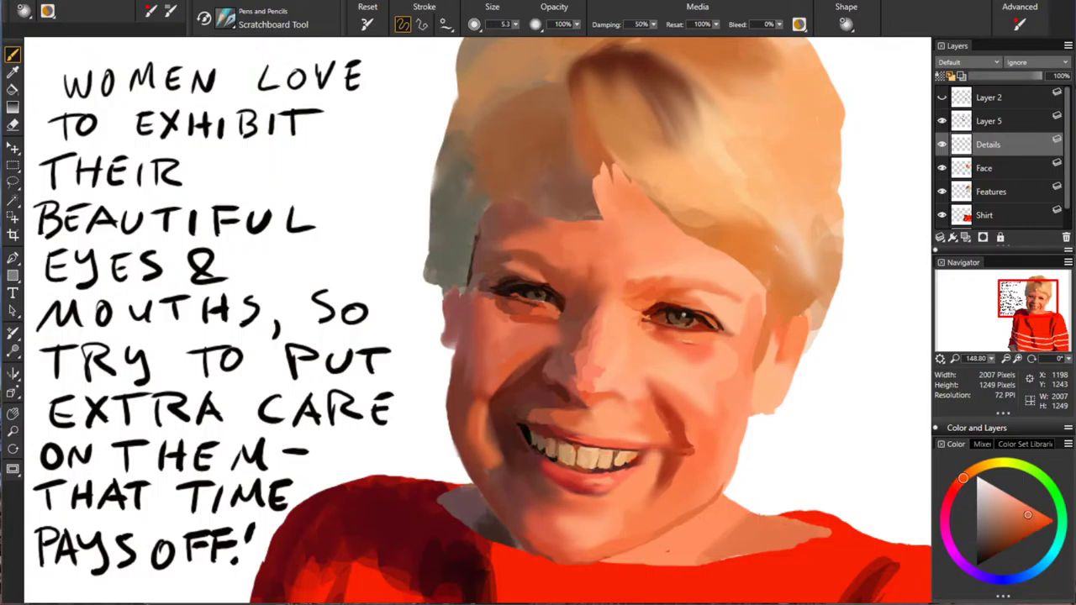
pyautogui.click(943, 98)
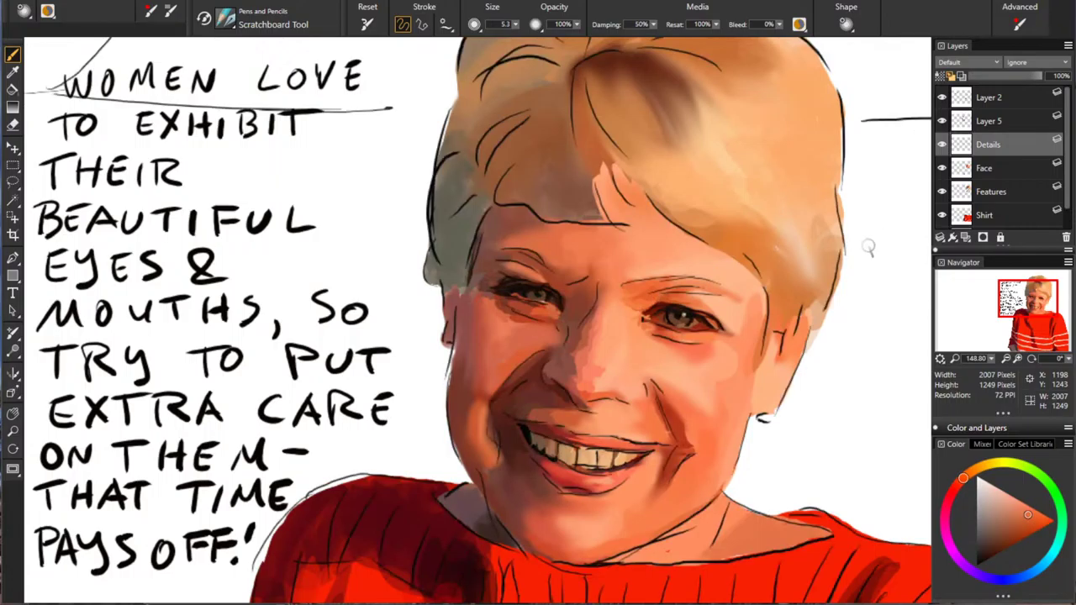
pyautogui.keyDown('alt'); pyautogui.click(676, 287); pyautogui.keyUp('alt')
pyautogui.keyDown('alt'); pyautogui.click(496, 110); pyautogui.keyUp('alt')
pyautogui.moveTo(637, 287); pyautogui.dragTo(627, 291)
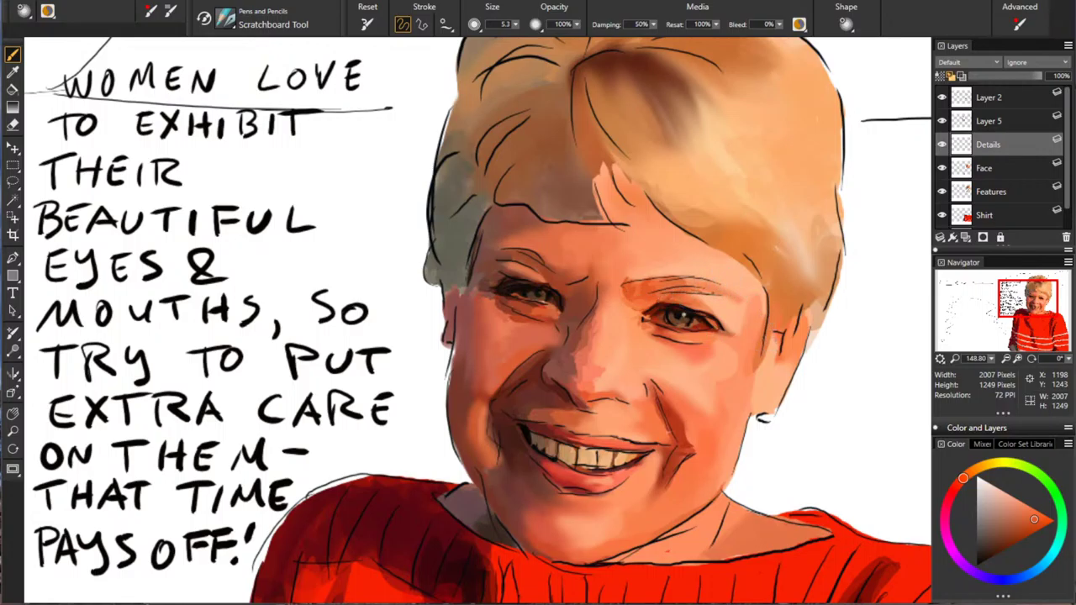
pyautogui.keyDown('alt'); pyautogui.click(646, 291); pyautogui.keyUp('alt')
pyautogui.keyDown('alt'); pyautogui.click(570, 200); pyautogui.keyUp('alt')
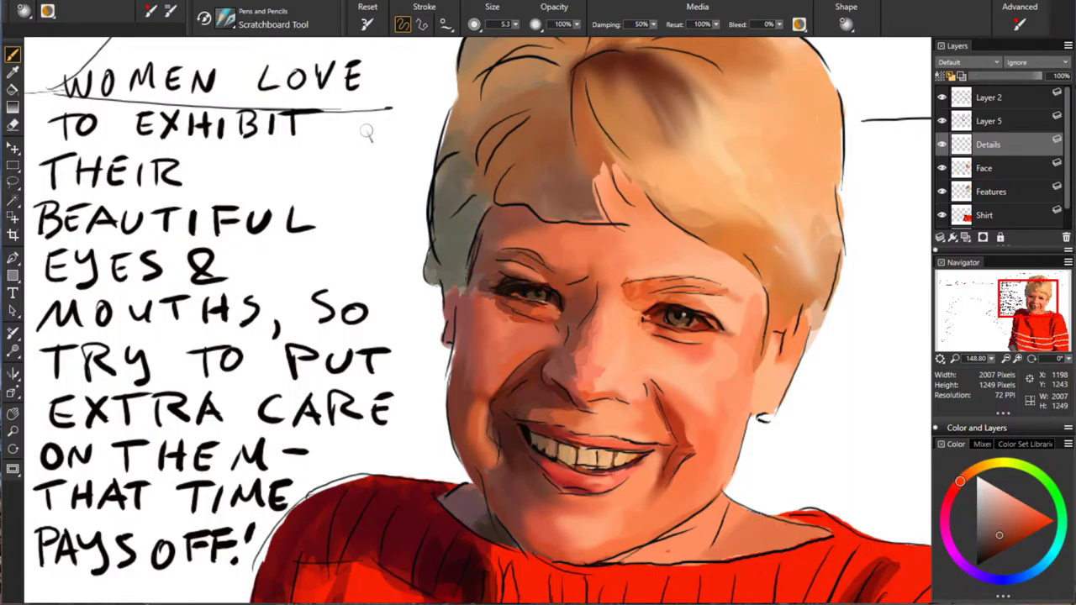
pyautogui.keyDown('alt'); pyautogui.click(540, 218); pyautogui.keyUp('alt')
pyautogui.click(941, 97)
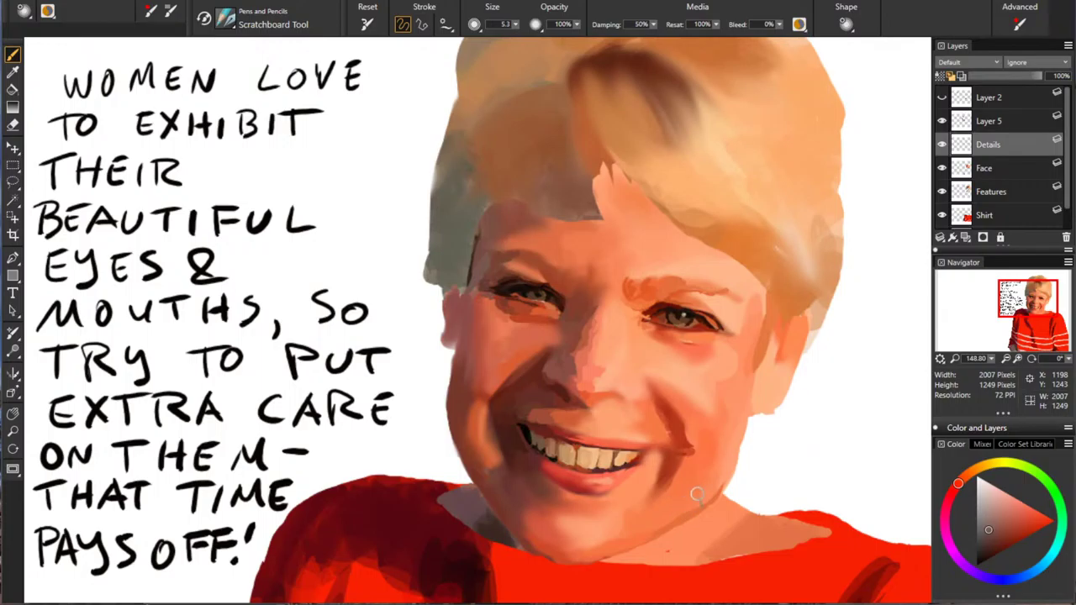
# Step: Extend the row of teeth toward the lit mouth corner with light orange-beige, following the Layer 2 sketch
pyautogui.keyDown('alt'); pyautogui.click(496, 471); pyautogui.keyUp('alt')
pyautogui.keyDown('alt'); pyautogui.click(493, 464); pyautogui.keyUp('alt')
pyautogui.click(942, 98)
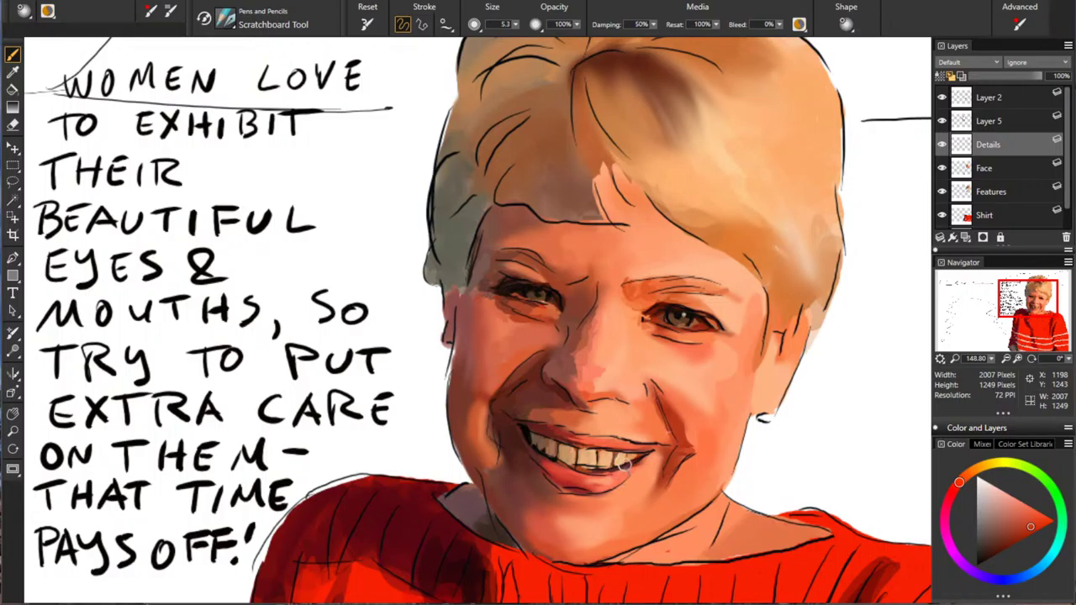
pyautogui.click(973, 472)
pyautogui.click(1016, 502)
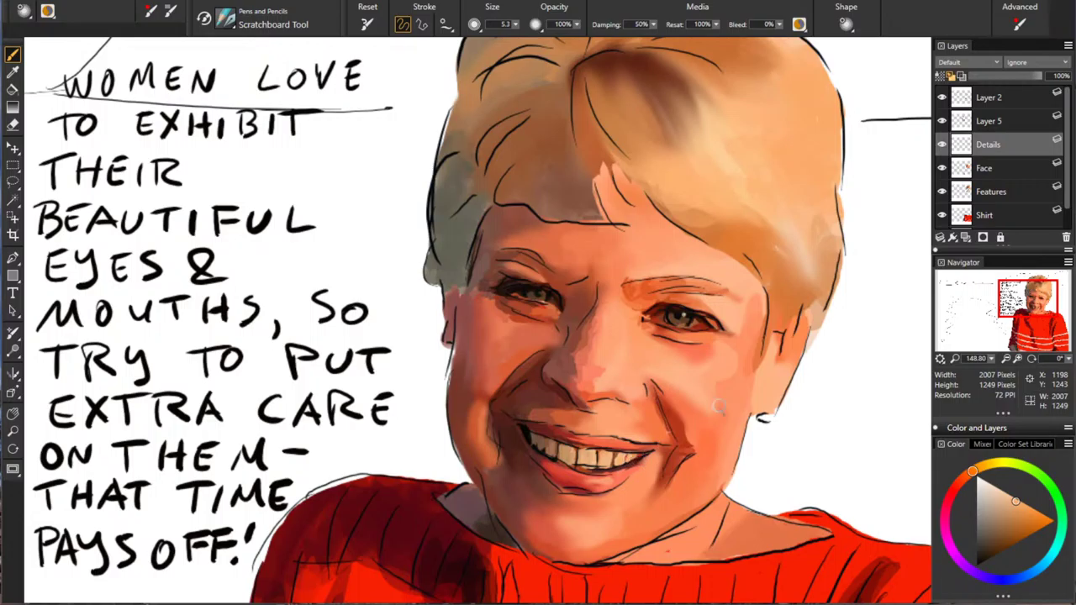
pyautogui.keyDown('alt'); pyautogui.click(746, 374); pyautogui.keyUp('alt')
pyautogui.click(942, 97)
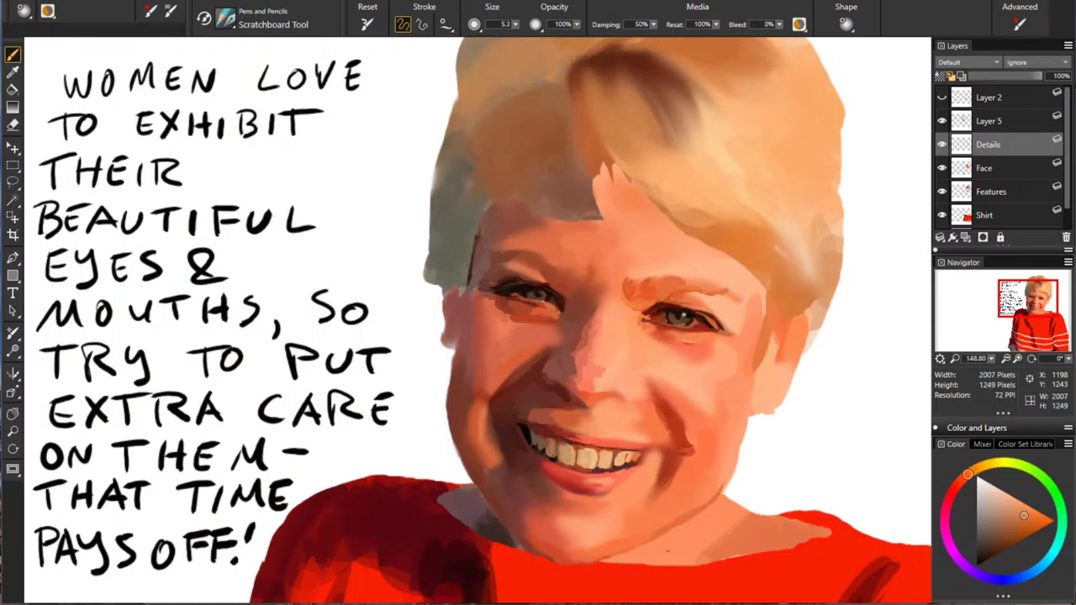
# Step: Define the lit corner of the mouth with sampled dark reds, checking its position against the Layer 2 sketch
pyautogui.keyDown('alt'); pyautogui.click(710, 445); pyautogui.keyUp('alt')
pyautogui.click(942, 98)
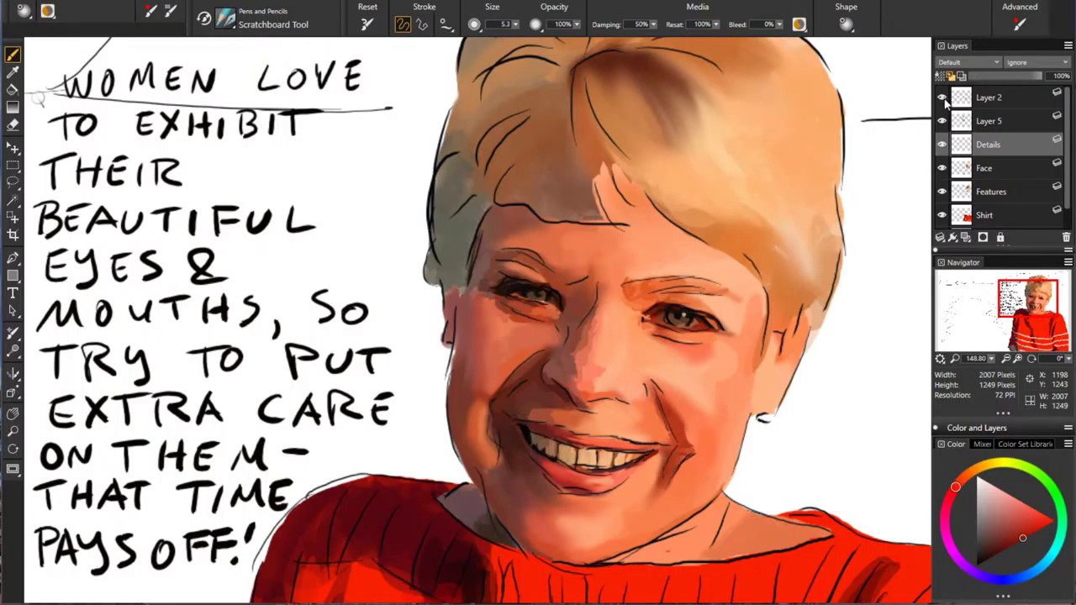
pyautogui.click(941, 98)
pyautogui.keyDown('alt'); pyautogui.click(507, 454); pyautogui.keyUp('alt')
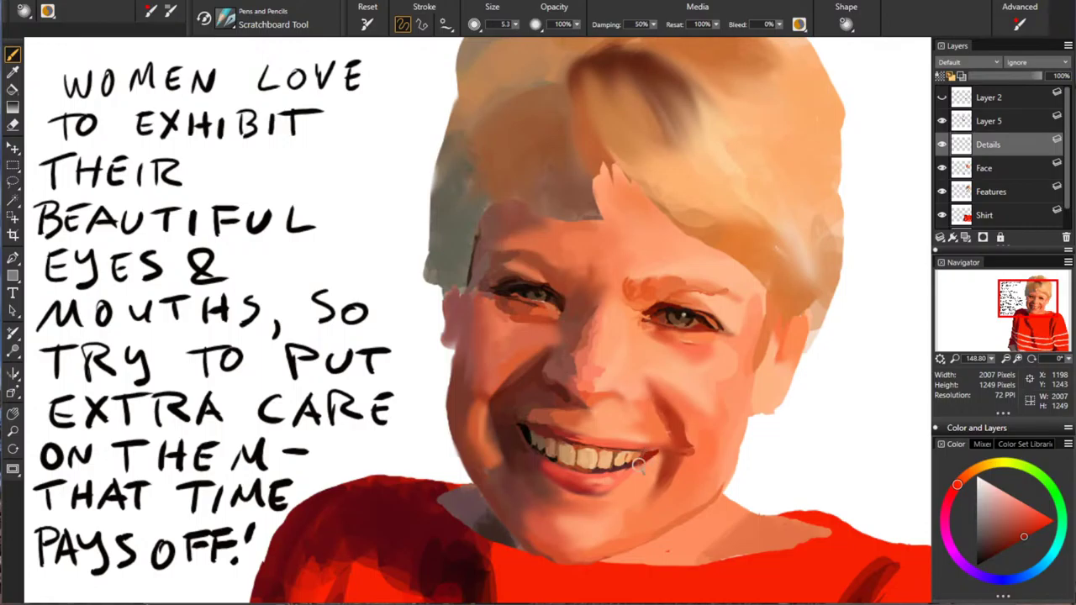
pyautogui.keyDown('alt'); pyautogui.click(678, 449); pyautogui.keyUp('alt')
# Step: Clean up the skin above the lit half of the upper lip with sampled orange skin tones
pyautogui.keyDown('alt'); pyautogui.click(574, 329); pyautogui.keyUp('alt')
pyautogui.keyDown('alt'); pyautogui.click(712, 407); pyautogui.keyUp('alt')
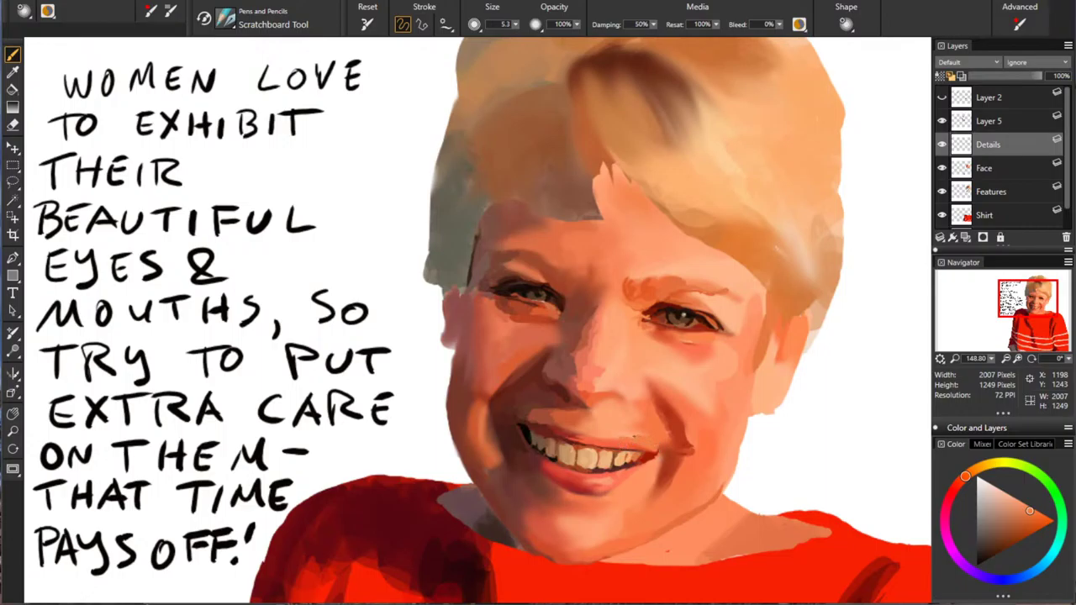
pyautogui.keyDown('alt'); pyautogui.click(722, 412); pyautogui.keyUp('alt')
pyautogui.keyDown('alt'); pyautogui.click(497, 320); pyautogui.keyUp('alt')
pyautogui.moveTo(644, 414); pyautogui.dragTo(631, 433)
pyautogui.keyDown('alt'); pyautogui.click(706, 357); pyautogui.keyUp('alt')
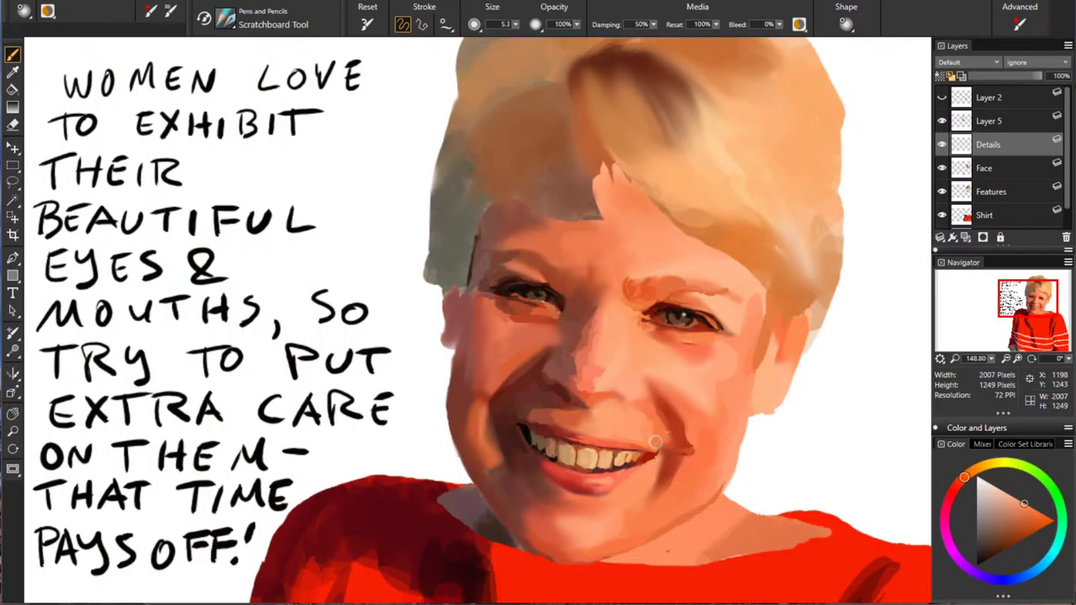
# Step: Paint the nostril on the lit side of the nose with sampled dark red and reddish skin tones
pyautogui.keyDown('alt'); pyautogui.click(682, 448); pyautogui.keyUp('alt')
pyautogui.click(942, 97)
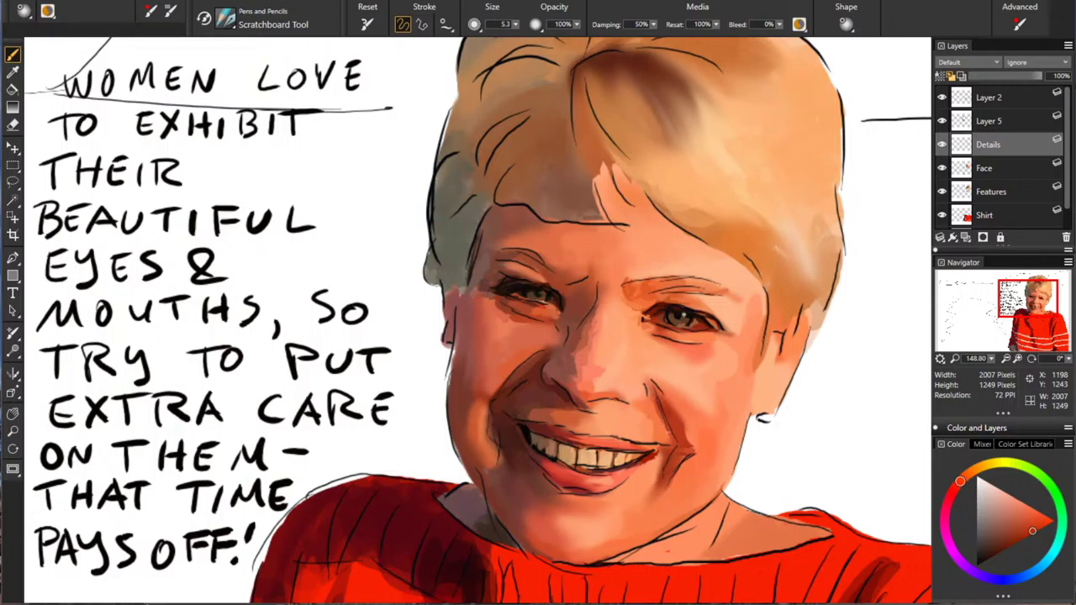
pyautogui.click(942, 98)
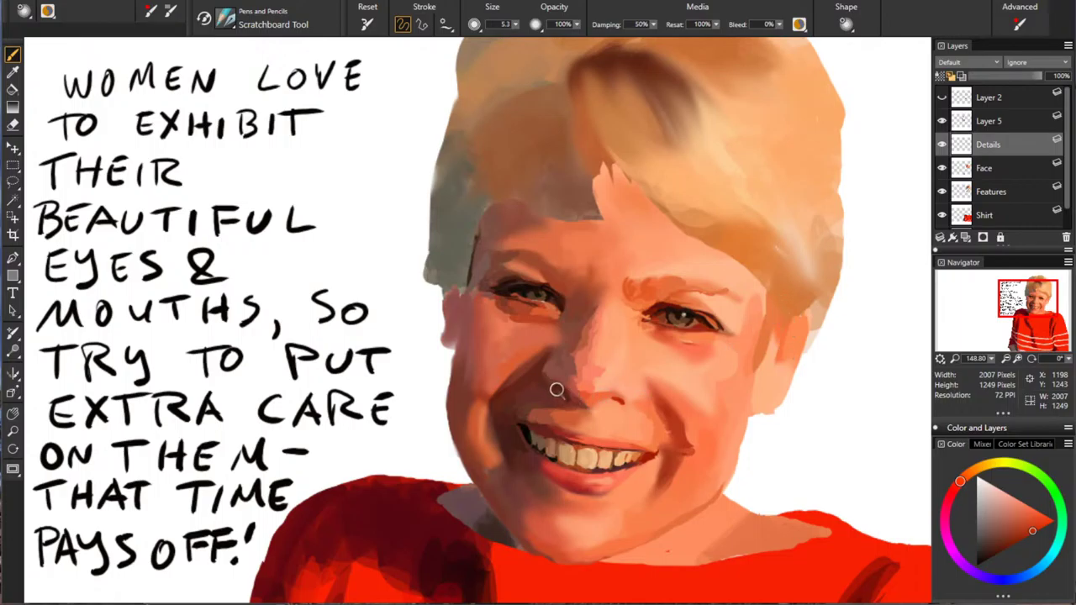
pyautogui.keyDown('alt'); pyautogui.click(683, 329); pyautogui.keyUp('alt')
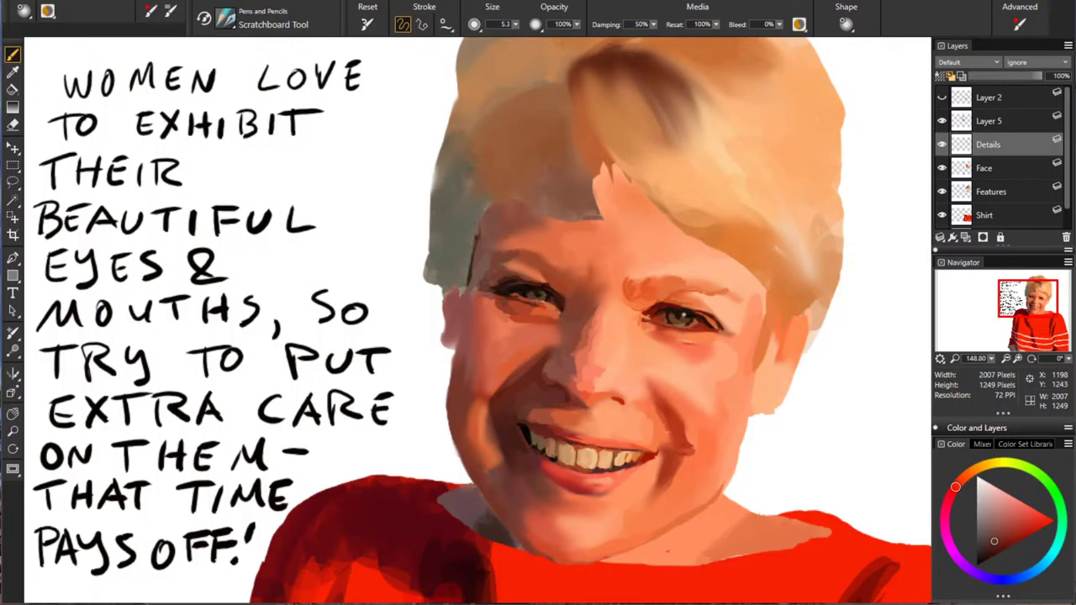
pyautogui.keyDown('alt'); pyautogui.click(703, 351); pyautogui.keyUp('alt')
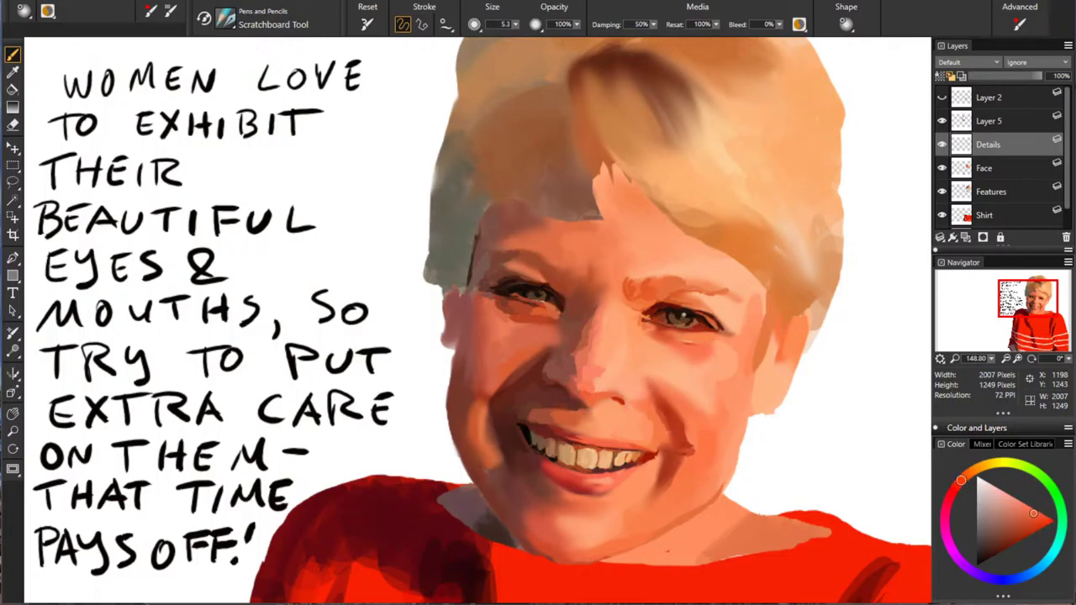
# Step: Shade the underside of the nose tip with sampled dark reds and check the shape against the Layer 2 sketch
pyautogui.keyDown('alt'); pyautogui.click(678, 427); pyautogui.keyUp('alt')
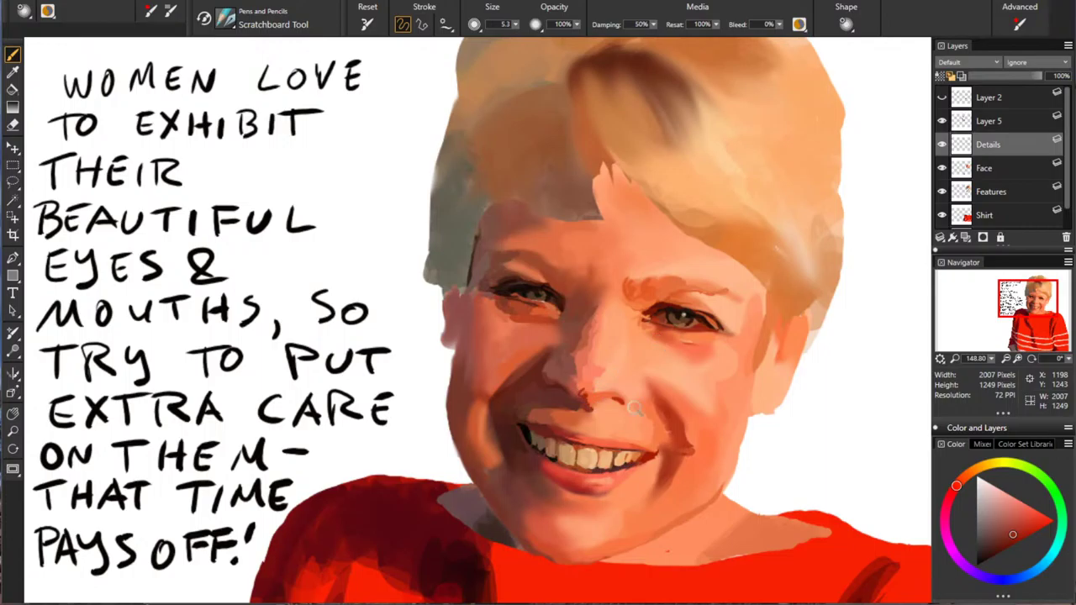
pyautogui.keyDown('alt'); pyautogui.click(678, 334); pyautogui.keyUp('alt')
pyautogui.moveTo(576, 389); pyautogui.dragTo(582, 395)
pyautogui.keyDown('alt'); pyautogui.click(590, 368); pyautogui.keyUp('alt')
pyautogui.keyDown('alt'); pyautogui.click(680, 430); pyautogui.keyUp('alt')
pyautogui.moveTo(594, 411); pyautogui.dragTo(615, 404)
pyautogui.click(942, 98)
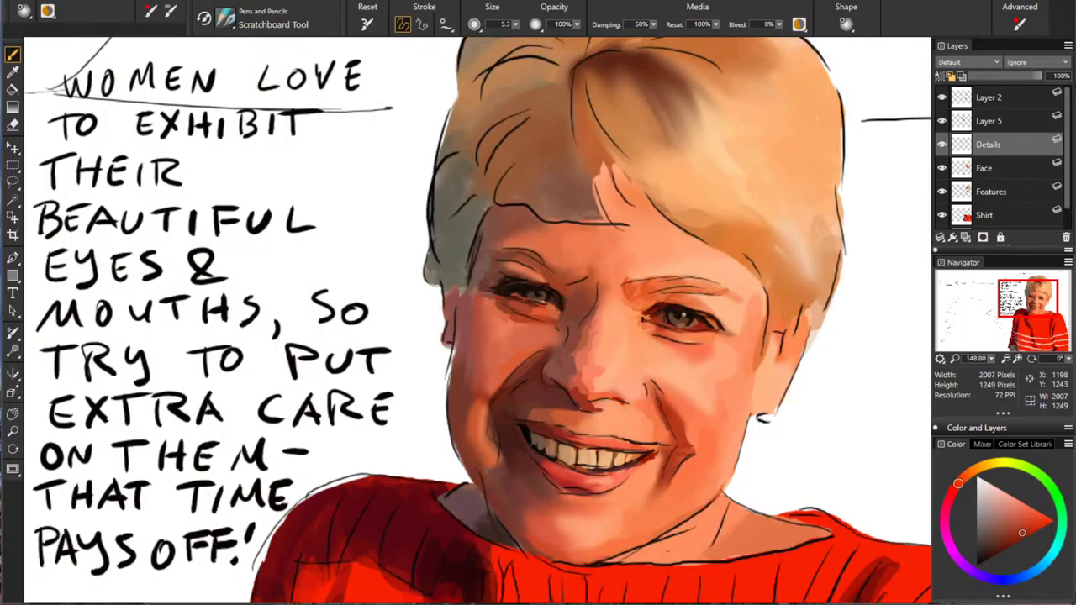
pyautogui.click(942, 99)
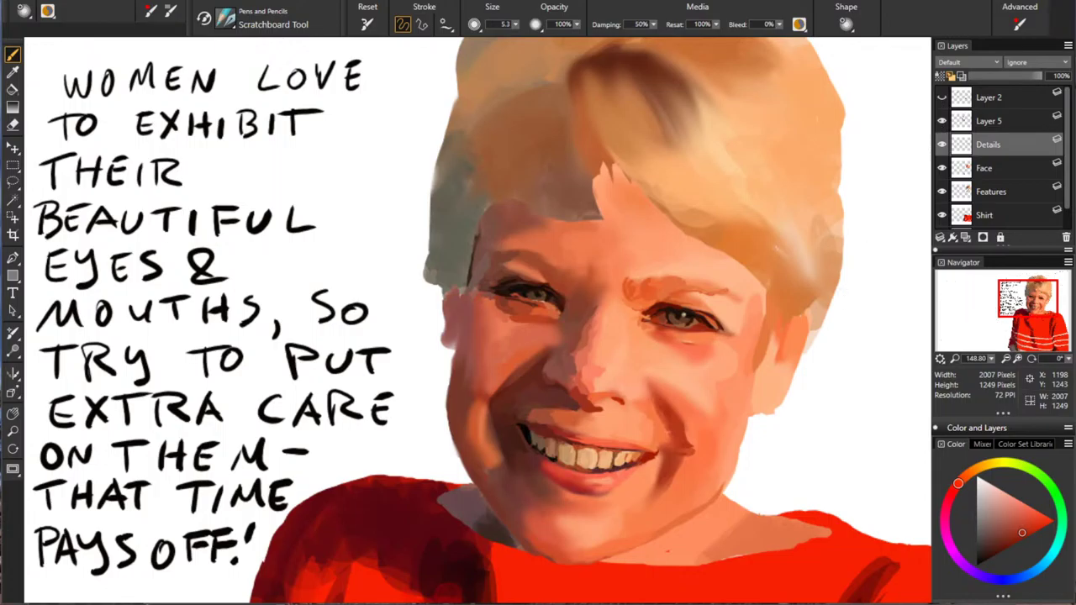
# Step: Touch up the skin above the upper lip and around the smile crease with sampled skin tones
pyautogui.keyDown('alt'); pyautogui.click(628, 431); pyautogui.keyUp('alt')
pyautogui.keyDown('alt'); pyautogui.click(627, 432); pyautogui.keyUp('alt')
pyautogui.keyDown('alt'); pyautogui.click(685, 445); pyautogui.keyUp('alt')
pyautogui.keyDown('alt'); pyautogui.click(791, 347); pyautogui.keyUp('alt')
# Step: Repaint the front teeth and soften the gaps between them with sampled beige tones
pyautogui.keyDown('alt'); pyautogui.click(623, 456); pyautogui.keyUp('alt')
pyautogui.keyDown('alt'); pyautogui.click(617, 458); pyautogui.keyUp('alt')
pyautogui.keyDown('alt'); pyautogui.click(608, 455); pyautogui.keyUp('alt')
pyautogui.click(1010, 511)
pyautogui.moveTo(582, 451); pyautogui.dragTo(583, 463)
pyautogui.keyDown('alt'); pyautogui.click(583, 457); pyautogui.keyUp('alt')
pyautogui.keyDown('alt'); pyautogui.click(578, 457); pyautogui.keyUp('alt')
pyautogui.moveTo(576, 451); pyautogui.dragTo(576, 465)
pyautogui.keyDown('alt'); pyautogui.click(569, 458); pyautogui.keyUp('alt')
pyautogui.keyDown('alt'); pyautogui.click(562, 449); pyautogui.keyUp('alt')
pyautogui.moveTo(574, 470); pyautogui.dragTo(573, 451)
# Step: Shade the teeth toward the shadowed side with darker orange-beige and muted brown
pyautogui.click(969, 474)
pyautogui.click(1008, 506)
pyautogui.moveTo(576, 453); pyautogui.dragTo(575, 464)
pyautogui.click(1006, 523)
pyautogui.moveTo(559, 446); pyautogui.dragTo(562, 454)
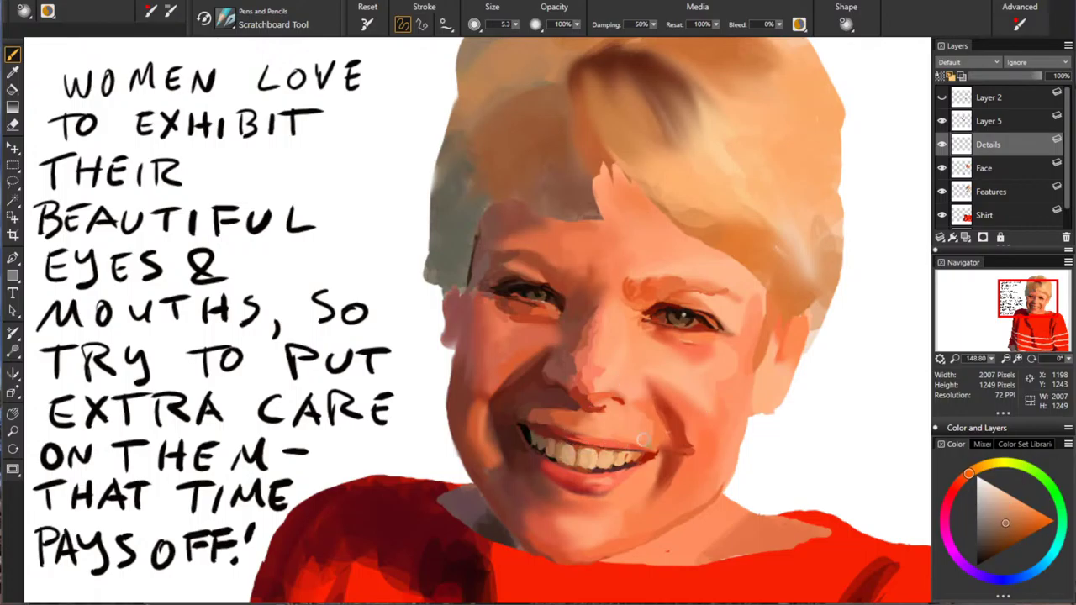
pyautogui.click(967, 476)
pyautogui.click(1000, 519)
pyautogui.click(973, 470)
pyautogui.click(988, 534)
# Step: Deepen the shadowed corner of the mouth with near-black brown and touch up the nose's underside with sampled tones
pyautogui.keyDown('alt'); pyautogui.click(564, 399); pyautogui.keyUp('alt')
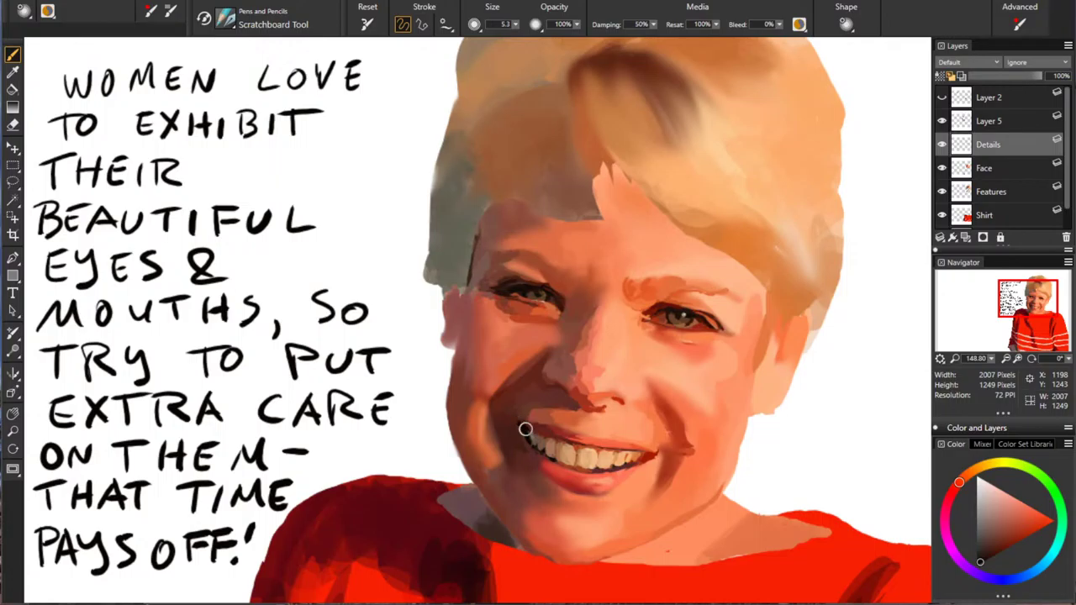
pyautogui.keyDown('alt'); pyautogui.click(583, 407); pyautogui.keyUp('alt')
pyautogui.keyDown('alt'); pyautogui.click(601, 407); pyautogui.keyUp('alt')
pyautogui.keyDown('alt'); pyautogui.click(523, 431); pyautogui.keyUp('alt')
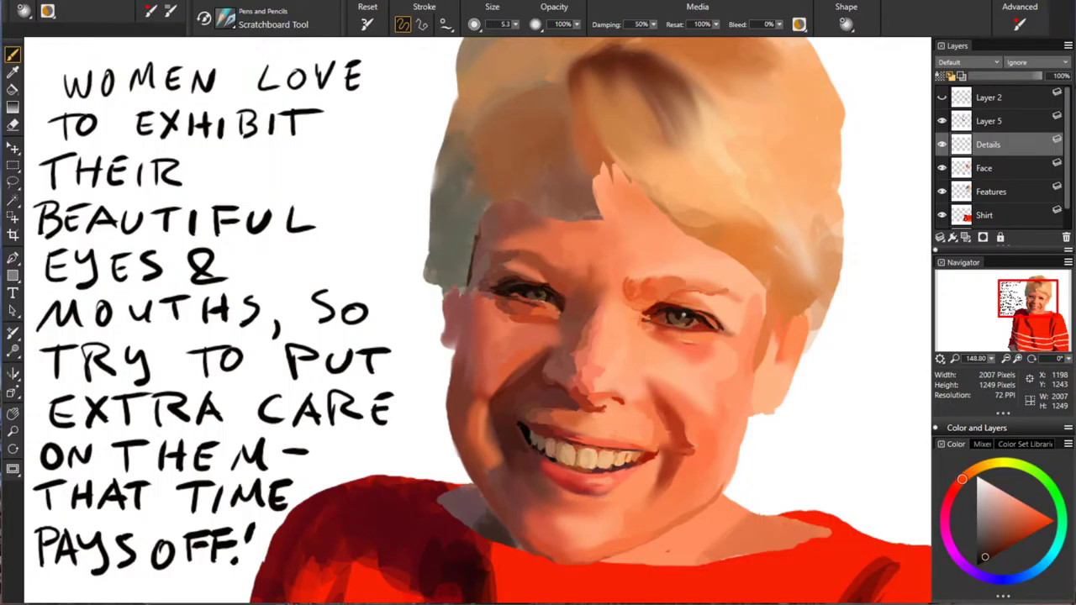
pyautogui.moveTo(525, 431); pyautogui.dragTo(534, 449)
pyautogui.keyDown('alt'); pyautogui.click(521, 430); pyautogui.keyUp('alt')
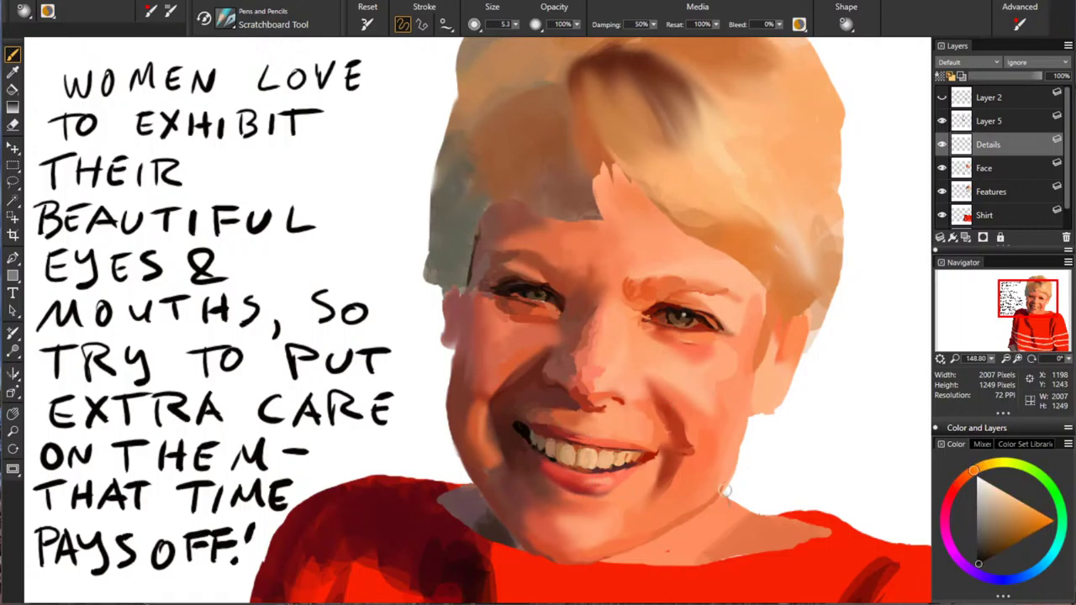
# Step: Shade the shadowed cheek crease beside the mouth with sampled reddish browns, using the Layer 2 sketch as a guide
pyautogui.click(942, 98)
pyautogui.keyDown('alt'); pyautogui.click(544, 355); pyautogui.keyUp('alt')
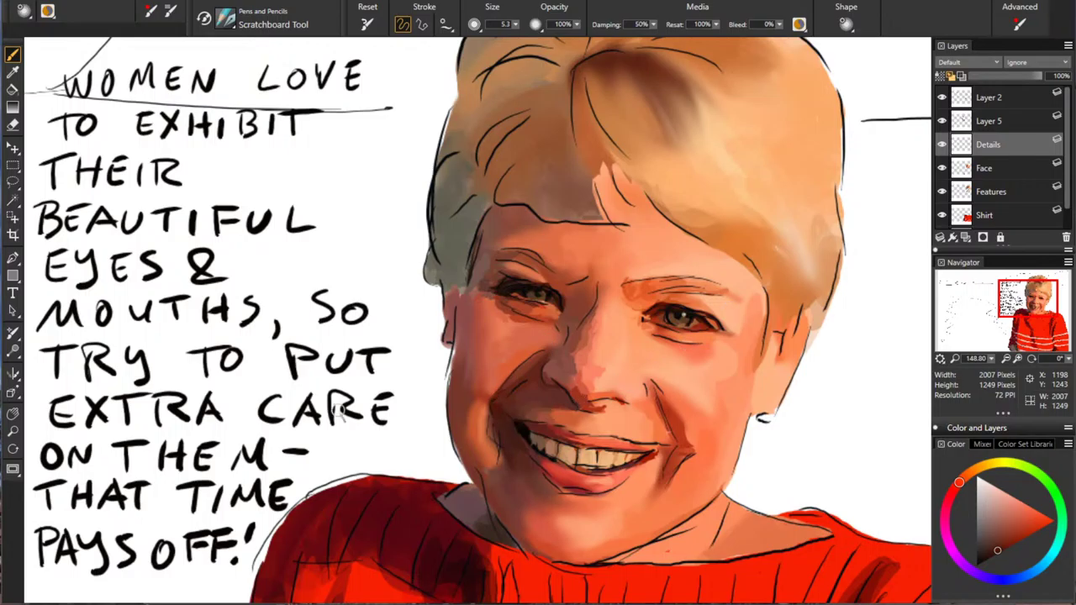
pyautogui.keyDown('alt'); pyautogui.click(497, 430); pyautogui.keyUp('alt')
pyautogui.keyDown('alt'); pyautogui.click(512, 429); pyautogui.keyUp('alt')
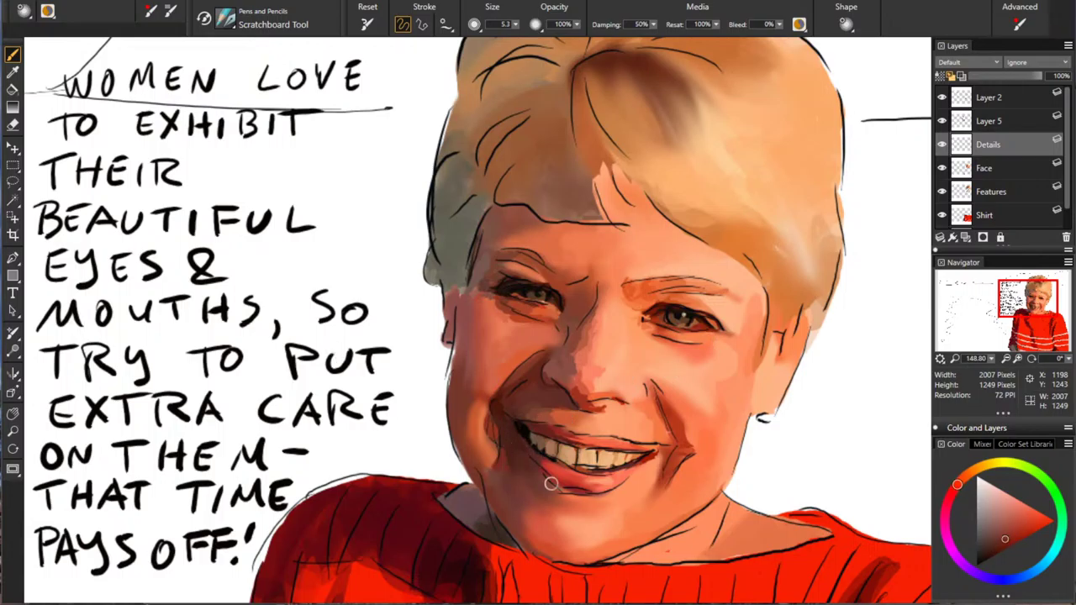
pyautogui.click(941, 97)
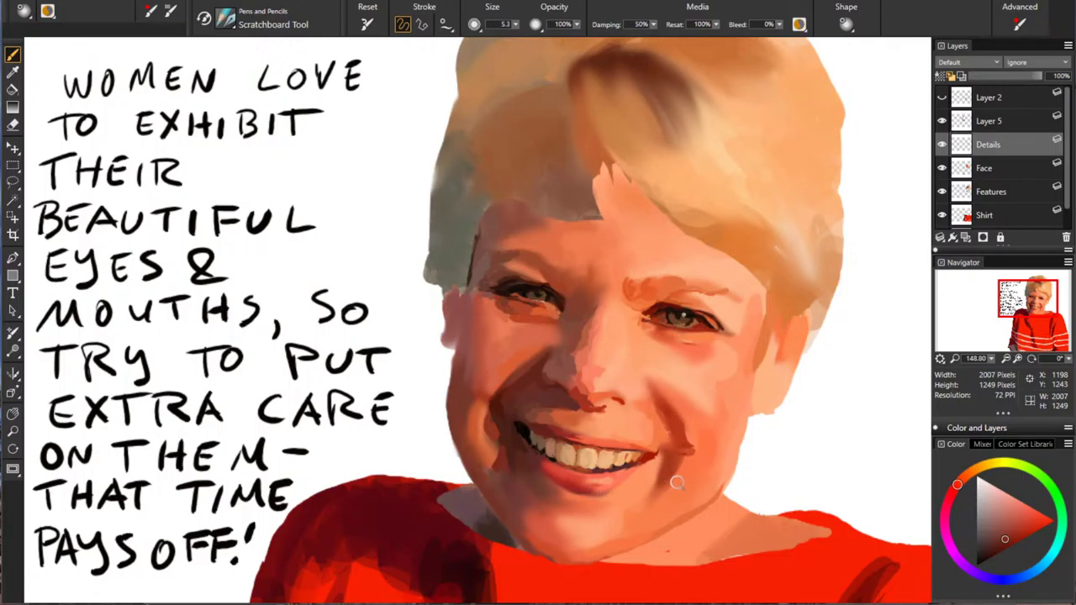
# Step: Refine the lower edges of the teeth on the lit side with sampled beige and skin tones
pyautogui.keyDown('alt'); pyautogui.click(695, 525); pyautogui.keyUp('alt')
pyautogui.keyDown('alt'); pyautogui.click(580, 456); pyautogui.keyUp('alt')
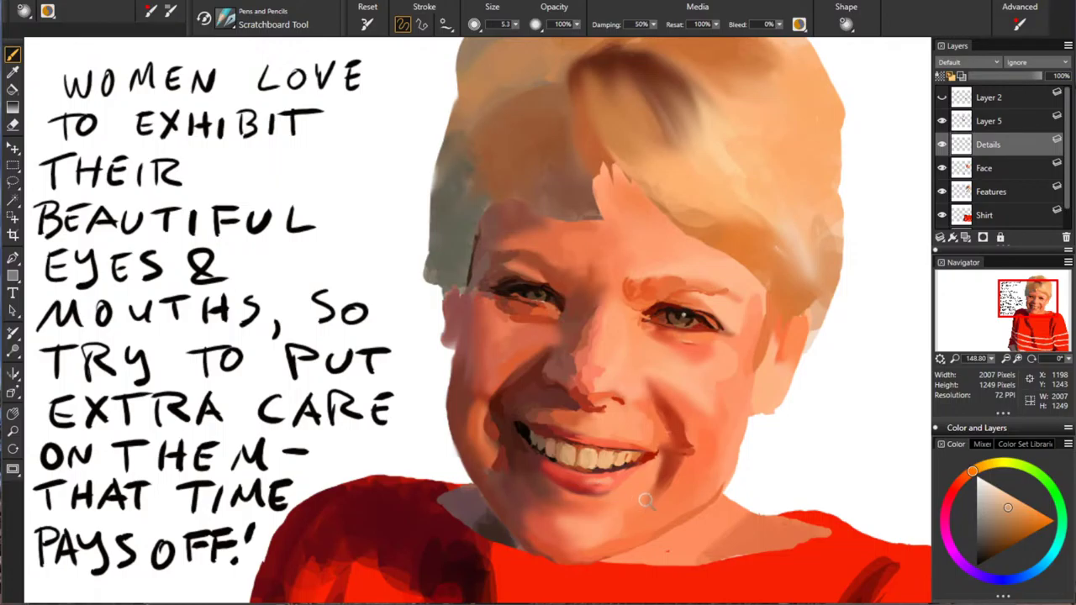
pyautogui.keyDown('alt'); pyautogui.click(739, 516); pyautogui.keyUp('alt')
pyautogui.keyDown('alt'); pyautogui.click(590, 457); pyautogui.keyUp('alt')
pyautogui.keyDown('alt'); pyautogui.click(775, 361); pyautogui.keyUp('alt')
pyautogui.moveTo(612, 464); pyautogui.dragTo(622, 464)
# Step: Refine the lit corner of the mouth with sampled dark red and orange-red tones
pyautogui.keyDown('alt'); pyautogui.click(654, 456); pyautogui.keyUp('alt')
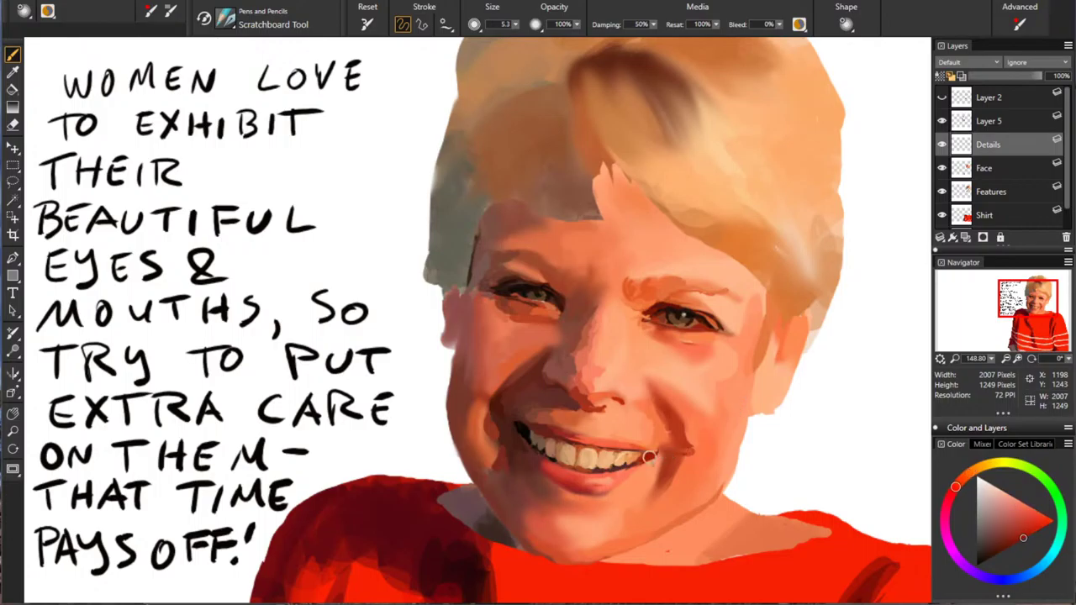
pyautogui.keyDown('alt'); pyautogui.click(459, 420); pyautogui.keyUp('alt')
pyautogui.keyDown('alt'); pyautogui.click(458, 420); pyautogui.keyUp('alt')
pyautogui.keyDown('alt'); pyautogui.click(656, 454); pyautogui.keyUp('alt')
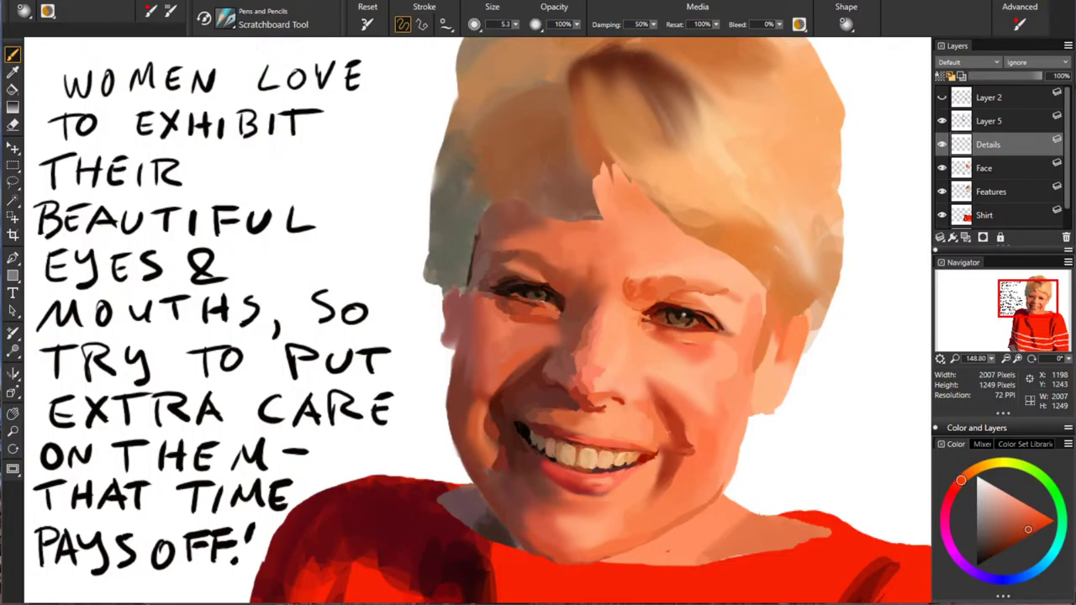
# Step: Rework the upper lip edge and the tops of the front teeth with sampled lip, skin and tooth colours
pyautogui.keyDown('alt'); pyautogui.click(618, 440); pyautogui.keyUp('alt')
pyautogui.keyDown('alt'); pyautogui.click(493, 359); pyautogui.keyUp('alt')
pyautogui.keyDown('alt'); pyautogui.click(538, 388); pyautogui.keyUp('alt')
pyautogui.keyDown('alt'); pyautogui.click(628, 457); pyautogui.keyUp('alt')
pyautogui.keyDown('alt'); pyautogui.click(634, 425); pyautogui.keyUp('alt')
pyautogui.keyDown('alt'); pyautogui.click(591, 456); pyautogui.keyUp('alt')
pyautogui.moveTo(580, 446); pyautogui.dragTo(590, 452)
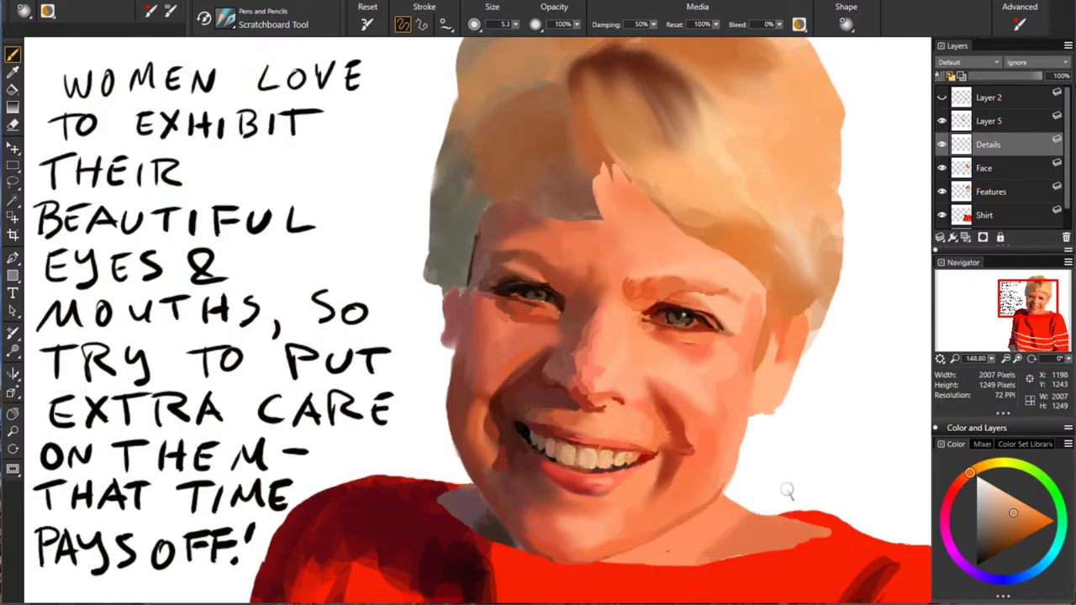
# Step: Delete Layer 5 with the old handwritten note and add a new empty layer above Details
pyautogui.click(989, 121)
pyautogui.click(941, 121)
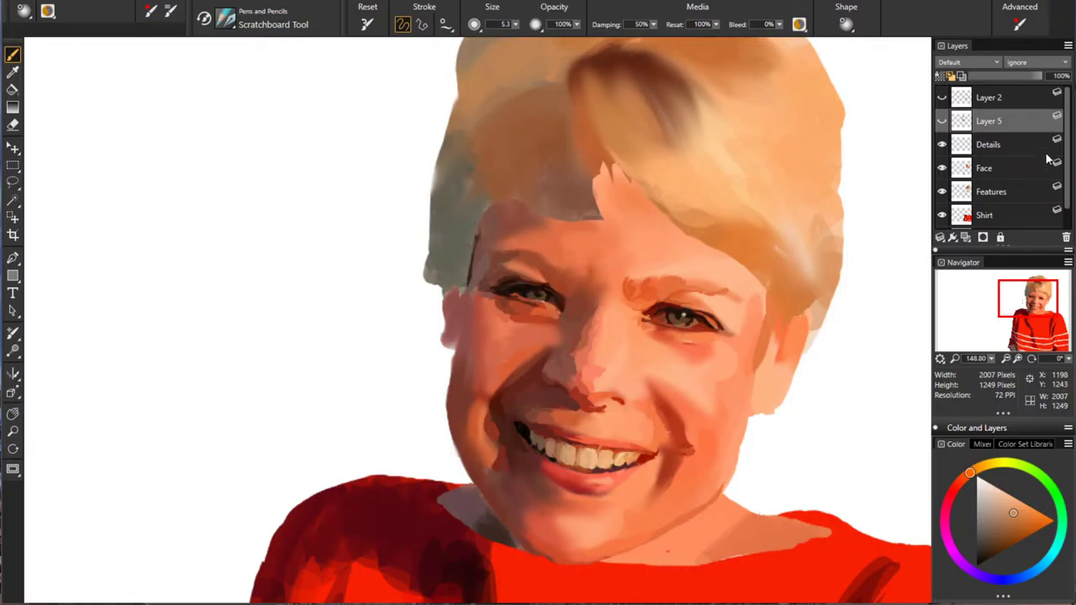
pyautogui.click(1067, 238)
pyautogui.click(967, 238)
# Step: Choose black and handwrite the words THE "BATTLE OF on two lines in the blank area beside the portrait
pyautogui.click(980, 563)
pyautogui.moveTo(79, 73); pyautogui.dragTo(80, 98)
pyautogui.moveTo(58, 74)
pyautogui.mouseDown()
pyautogui.moveTo(90, 69)
pyautogui.moveTo(138, 88)
pyautogui.mouseUp()
pyautogui.moveTo(126, 80); pyautogui.dragTo(140, 68)
pyautogui.moveTo(48, 119); pyautogui.dragTo(71, 140)
pyautogui.moveTo(60, 121); pyautogui.dragTo(109, 116)
pyautogui.moveTo(108, 116)
pyautogui.mouseDown()
pyautogui.moveTo(133, 145)
pyautogui.moveTo(174, 115)
pyautogui.moveTo(145, 145)
pyautogui.moveTo(165, 141)
pyautogui.mouseUp()
pyautogui.moveTo(165, 142); pyautogui.dragTo(179, 141)
pyautogui.moveTo(189, 119)
pyautogui.mouseDown()
pyautogui.moveTo(188, 141)
pyautogui.moveTo(202, 119)
pyautogui.mouseUp()
pyautogui.moveTo(188, 142)
pyautogui.mouseDown()
pyautogui.moveTo(251, 117)
pyautogui.moveTo(284, 138)
pyautogui.mouseUp()
pyautogui.moveTo(283, 116)
pyautogui.mouseDown()
pyautogui.moveTo(304, 115)
pyautogui.moveTo(296, 127)
pyautogui.mouseUp()
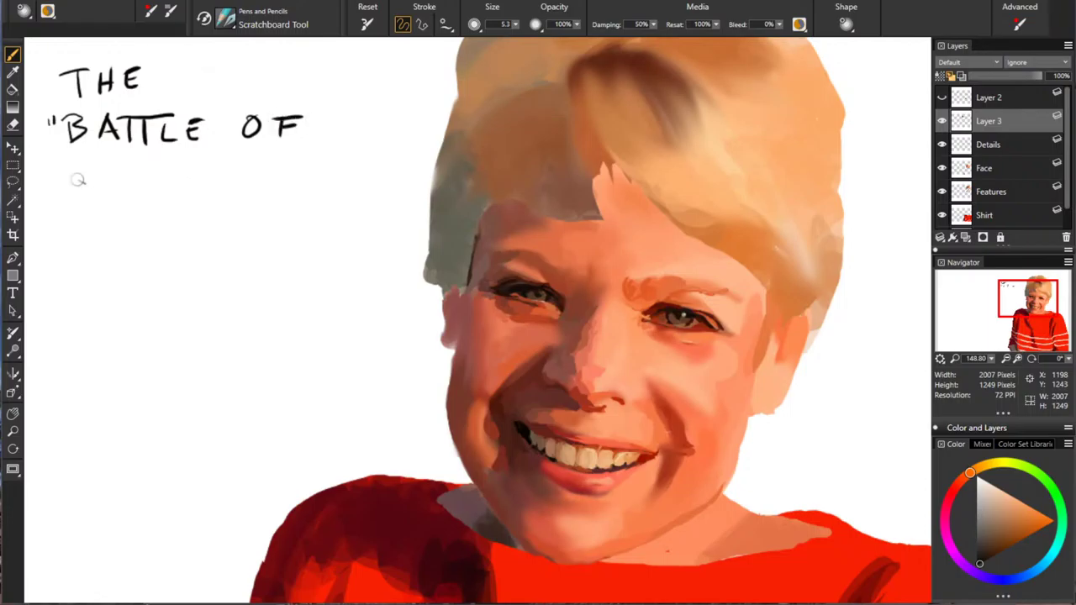
# Step: Handwrite TINY DETAIL in black as the third line of the note
pyautogui.moveTo(50, 162)
pyautogui.mouseDown()
pyautogui.moveTo(51, 184)
pyautogui.moveTo(63, 159)
pyautogui.moveTo(73, 182)
pyautogui.moveTo(107, 181)
pyautogui.mouseUp()
pyautogui.moveTo(107, 181); pyautogui.dragTo(107, 161)
pyautogui.moveTo(122, 155); pyautogui.dragTo(127, 190)
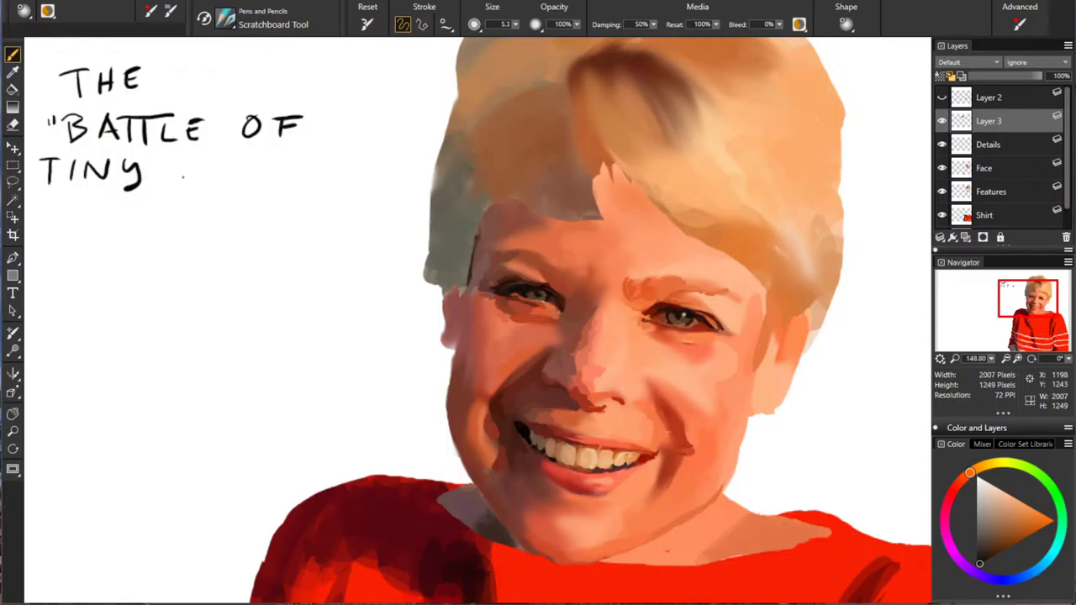
pyautogui.moveTo(179, 158); pyautogui.dragTo(179, 183)
pyautogui.moveTo(179, 158)
pyautogui.mouseDown()
pyautogui.moveTo(181, 183)
pyautogui.moveTo(216, 178)
pyautogui.mouseUp()
pyautogui.moveTo(215, 178)
pyautogui.mouseDown()
pyautogui.moveTo(234, 177)
pyautogui.moveTo(236, 157)
pyautogui.mouseUp()
pyautogui.moveTo(216, 168)
pyautogui.mouseDown()
pyautogui.moveTo(257, 156)
pyautogui.moveTo(250, 174)
pyautogui.moveTo(281, 156)
pyautogui.mouseUp()
pyautogui.moveTo(286, 154)
pyautogui.mouseDown()
pyautogui.moveTo(272, 180)
pyautogui.moveTo(300, 181)
pyautogui.moveTo(297, 172)
pyautogui.mouseUp()
pyautogui.moveTo(317, 153)
pyautogui.mouseDown()
pyautogui.moveTo(317, 179)
pyautogui.moveTo(328, 180)
pyautogui.mouseUp()
pyautogui.moveTo(328, 180); pyautogui.dragTo(352, 180)
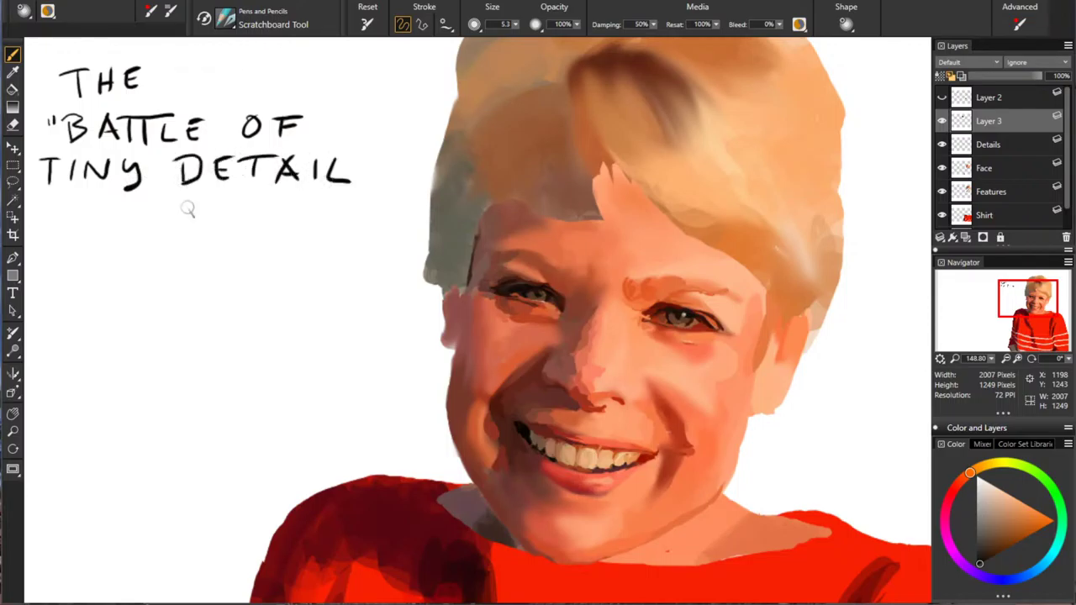
# Step: Handwrite LINES with a closing quotation mark beneath TINY DETAIL
pyautogui.moveTo(50, 207)
pyautogui.mouseDown()
pyautogui.moveTo(51, 232)
pyautogui.moveTo(74, 232)
pyautogui.mouseUp()
pyautogui.moveTo(94, 207)
pyautogui.mouseDown()
pyautogui.moveTo(93, 233)
pyautogui.moveTo(118, 208)
pyautogui.moveTo(131, 232)
pyautogui.mouseUp()
pyautogui.moveTo(131, 232)
pyautogui.mouseDown()
pyautogui.moveTo(132, 209)
pyautogui.moveTo(152, 232)
pyautogui.mouseUp()
pyautogui.moveTo(151, 232)
pyautogui.mouseDown()
pyautogui.moveTo(166, 232)
pyautogui.moveTo(167, 208)
pyautogui.mouseUp()
pyautogui.moveTo(152, 221)
pyautogui.mouseDown()
pyautogui.moveTo(180, 220)
pyautogui.moveTo(172, 231)
pyautogui.mouseUp()
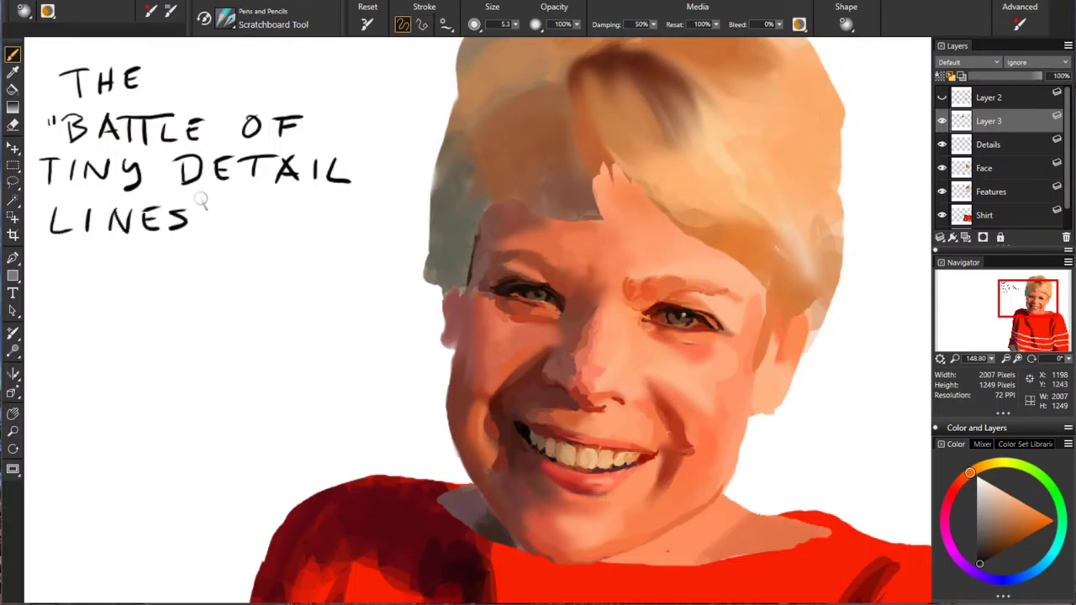
pyautogui.moveTo(209, 200); pyautogui.dragTo(206, 211)
# Step: Handwrite CONTINUES followed by a long dash as the fifth line of the note
pyautogui.moveTo(72, 252)
pyautogui.mouseDown()
pyautogui.moveTo(73, 276)
pyautogui.moveTo(91, 251)
pyautogui.moveTo(122, 250)
pyautogui.mouseUp()
pyautogui.moveTo(122, 250); pyautogui.dragTo(147, 273)
pyautogui.moveTo(147, 274)
pyautogui.mouseDown()
pyautogui.moveTo(149, 250)
pyautogui.moveTo(166, 274)
pyautogui.moveTo(179, 251)
pyautogui.mouseUp()
pyautogui.moveTo(186, 251)
pyautogui.mouseDown()
pyautogui.moveTo(183, 274)
pyautogui.moveTo(204, 264)
pyautogui.moveTo(201, 273)
pyautogui.mouseUp()
pyautogui.moveTo(205, 252)
pyautogui.mouseDown()
pyautogui.moveTo(261, 282)
pyautogui.moveTo(286, 263)
pyautogui.mouseUp()
pyautogui.moveTo(272, 278)
pyautogui.mouseDown()
pyautogui.moveTo(289, 278)
pyautogui.moveTo(291, 249)
pyautogui.mouseUp()
pyautogui.moveTo(325, 250)
pyautogui.mouseDown()
pyautogui.moveTo(305, 278)
pyautogui.moveTo(371, 264)
pyautogui.mouseUp()
pyautogui.moveTo(363, 257); pyautogui.dragTo(360, 263)
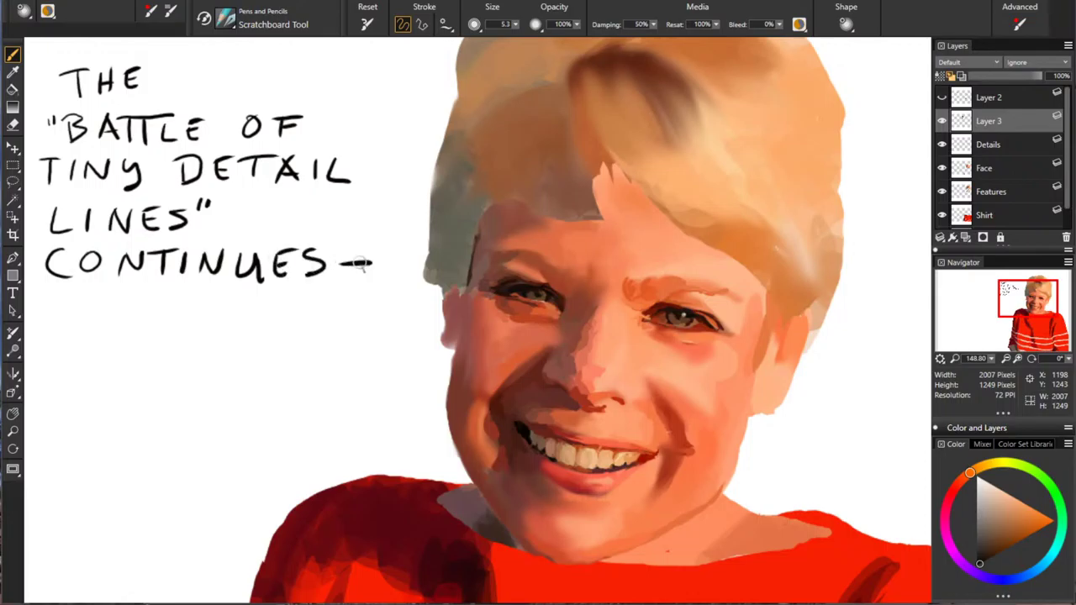
# Step: Handwrite BUT FOR A in black beneath the word CONTINUES
pyautogui.moveTo(47, 296); pyautogui.dragTo(49, 322)
pyautogui.moveTo(49, 295); pyautogui.dragTo(51, 323)
pyautogui.moveTo(81, 296)
pyautogui.mouseDown()
pyautogui.moveTo(83, 320)
pyautogui.moveTo(101, 297)
pyautogui.moveTo(127, 323)
pyautogui.moveTo(140, 295)
pyautogui.moveTo(185, 318)
pyautogui.moveTo(207, 294)
pyautogui.mouseUp()
pyautogui.moveTo(185, 307); pyautogui.dragTo(220, 295)
pyautogui.moveTo(238, 297)
pyautogui.mouseDown()
pyautogui.moveTo(239, 316)
pyautogui.moveTo(266, 315)
pyautogui.mouseUp()
pyautogui.moveTo(323, 291)
pyautogui.mouseDown()
pyautogui.moveTo(306, 318)
pyautogui.moveTo(333, 318)
pyautogui.mouseUp()
pyautogui.moveTo(311, 310); pyautogui.dragTo(328, 308)
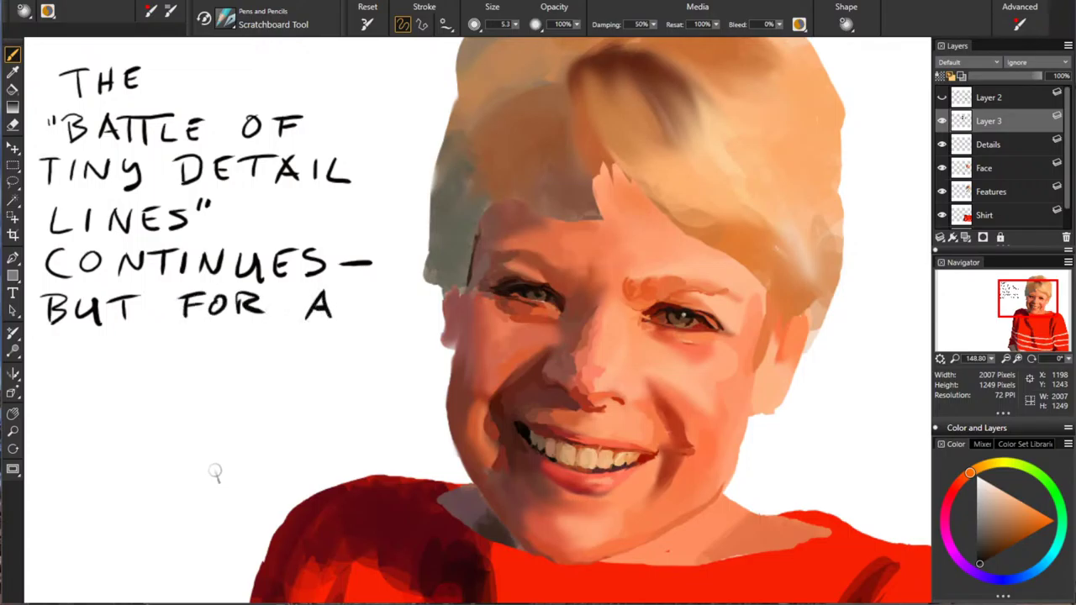
# Step: Handwrite FAITHFUL with a trailing comma on the line below BUT FOR A
pyautogui.moveTo(51, 340)
pyautogui.mouseDown()
pyautogui.moveTo(49, 375)
pyautogui.moveTo(67, 340)
pyautogui.mouseUp()
pyautogui.moveTo(51, 357)
pyautogui.mouseDown()
pyautogui.moveTo(81, 341)
pyautogui.moveTo(101, 373)
pyautogui.mouseUp()
pyautogui.moveTo(80, 362)
pyautogui.mouseDown()
pyautogui.moveTo(104, 360)
pyautogui.moveTo(114, 374)
pyautogui.mouseUp()
pyautogui.moveTo(134, 342)
pyautogui.mouseDown()
pyautogui.moveTo(135, 374)
pyautogui.moveTo(145, 341)
pyautogui.mouseUp()
pyautogui.moveTo(167, 342)
pyautogui.mouseDown()
pyautogui.moveTo(167, 374)
pyautogui.moveTo(187, 357)
pyautogui.mouseUp()
pyautogui.moveTo(187, 341)
pyautogui.mouseDown()
pyautogui.moveTo(187, 375)
pyautogui.moveTo(202, 375)
pyautogui.moveTo(225, 342)
pyautogui.moveTo(222, 357)
pyautogui.mouseUp()
pyautogui.moveTo(238, 341)
pyautogui.mouseDown()
pyautogui.moveTo(248, 375)
pyautogui.moveTo(257, 342)
pyautogui.moveTo(296, 373)
pyautogui.moveTo(324, 370)
pyautogui.moveTo(322, 383)
pyautogui.mouseUp()
# Step: Handwrite TRUE POR with a hyphenating dash on the line below FAITHFUL
pyautogui.moveTo(62, 394); pyautogui.dragTo(62, 418)
pyautogui.moveTo(37, 394)
pyautogui.mouseDown()
pyautogui.moveTo(79, 392)
pyautogui.moveTo(98, 415)
pyautogui.moveTo(153, 392)
pyautogui.moveTo(179, 418)
pyautogui.mouseUp()
pyautogui.moveTo(163, 406); pyautogui.dragTo(180, 392)
pyautogui.moveTo(160, 415); pyautogui.dragTo(181, 415)
pyautogui.moveTo(231, 402)
pyautogui.mouseDown()
pyautogui.moveTo(231, 421)
pyautogui.moveTo(249, 402)
pyautogui.moveTo(294, 419)
pyautogui.mouseUp()
pyautogui.moveTo(292, 392); pyautogui.dragTo(329, 417)
pyautogui.moveTo(339, 406); pyautogui.dragTo(385, 405)
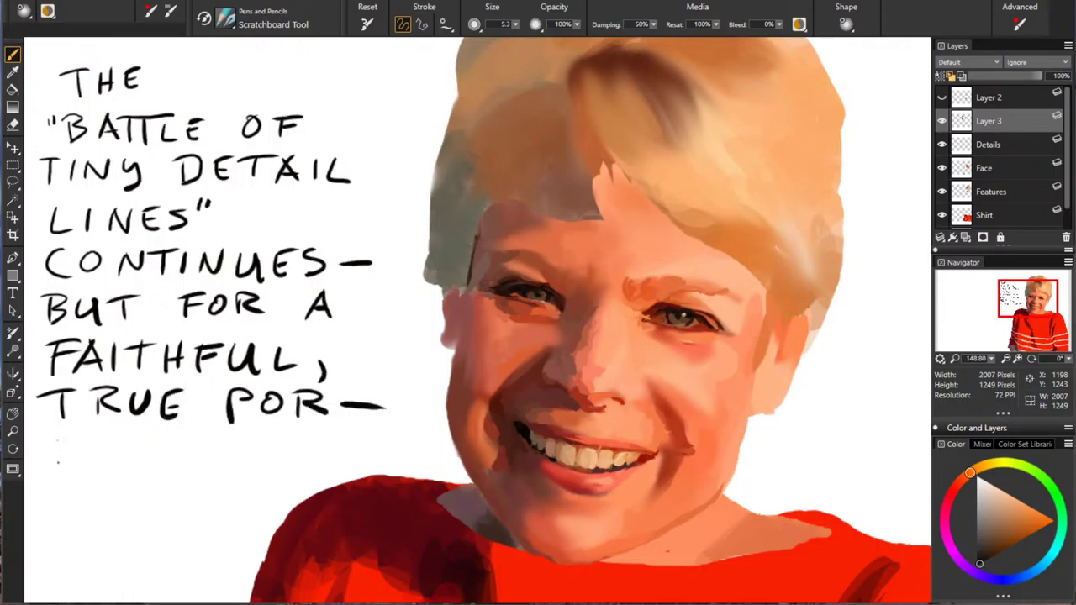
# Step: Handwrite TRAIT, IS A on the line below TRUE POR
pyautogui.moveTo(57, 441); pyautogui.dragTo(57, 463)
pyautogui.moveTo(38, 436)
pyautogui.mouseDown()
pyautogui.moveTo(76, 430)
pyautogui.moveTo(95, 458)
pyautogui.moveTo(118, 459)
pyautogui.moveTo(143, 430)
pyautogui.moveTo(165, 461)
pyautogui.mouseUp()
pyautogui.moveTo(134, 451)
pyautogui.mouseDown()
pyautogui.moveTo(192, 463)
pyautogui.moveTo(207, 436)
pyautogui.moveTo(219, 471)
pyautogui.mouseUp()
pyautogui.moveTo(271, 437); pyautogui.dragTo(270, 459)
pyautogui.moveTo(296, 432)
pyautogui.mouseDown()
pyautogui.moveTo(304, 446)
pyautogui.moveTo(284, 459)
pyautogui.mouseUp()
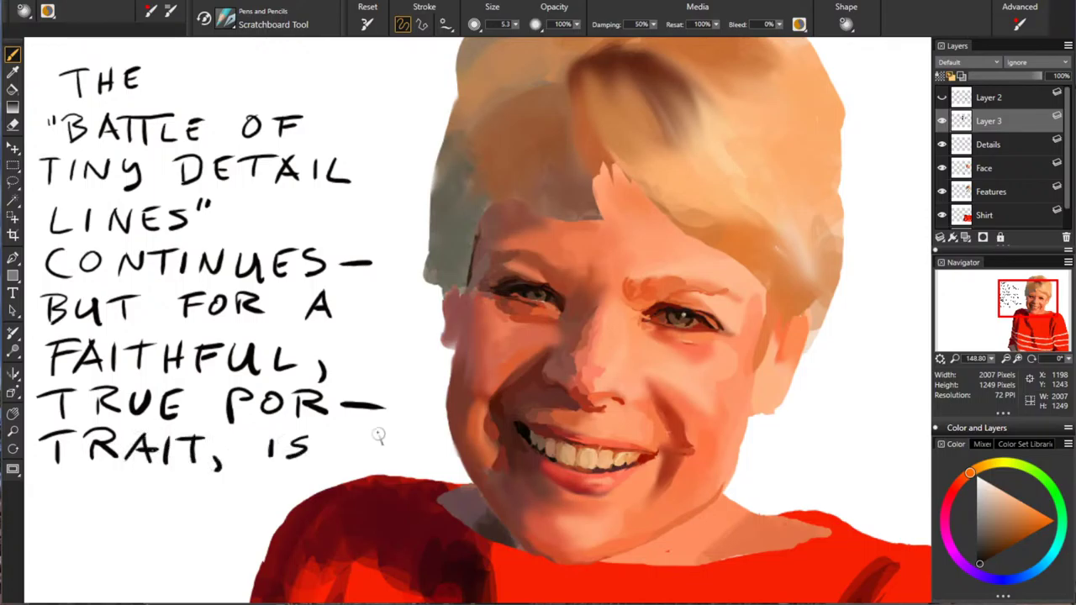
pyautogui.moveTo(374, 430); pyautogui.dragTo(356, 462)
pyautogui.moveTo(376, 430)
pyautogui.mouseDown()
pyautogui.moveTo(391, 462)
pyautogui.moveTo(383, 450)
pyautogui.mouseUp()
# Step: Finish the note with the handwritten word MUST! on the last line and underline it
pyautogui.moveTo(36, 538)
pyautogui.mouseDown()
pyautogui.moveTo(73, 505)
pyautogui.moveTo(87, 531)
pyautogui.mouseUp()
pyautogui.moveTo(94, 504)
pyautogui.mouseDown()
pyautogui.moveTo(159, 535)
pyautogui.moveTo(185, 503)
pyautogui.mouseUp()
pyautogui.moveTo(205, 482); pyautogui.dragTo(200, 521)
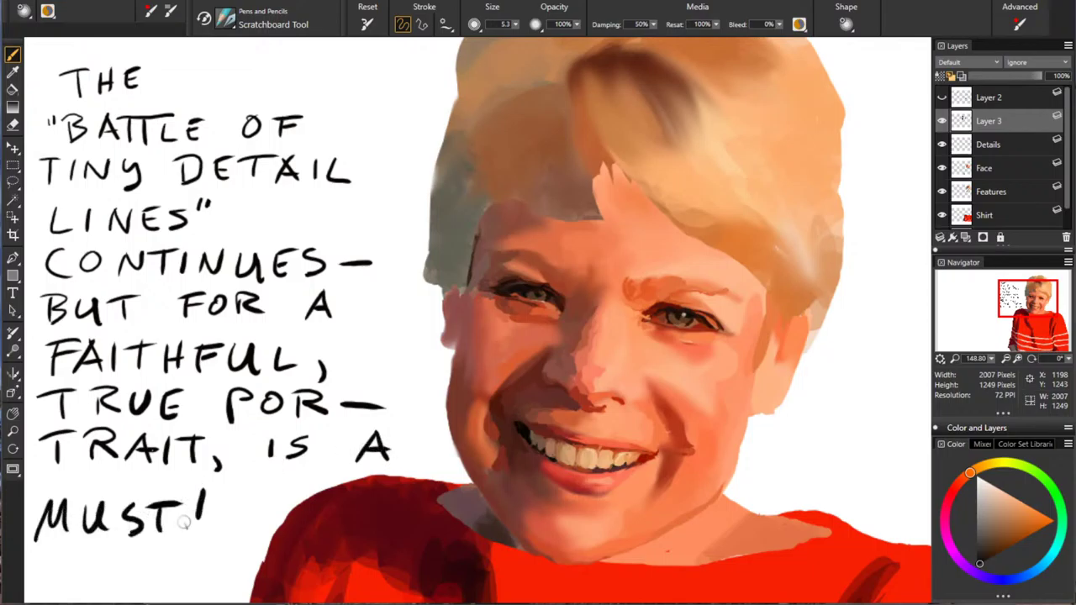
pyautogui.click(192, 542)
pyautogui.moveTo(44, 556); pyautogui.dragTo(141, 553)
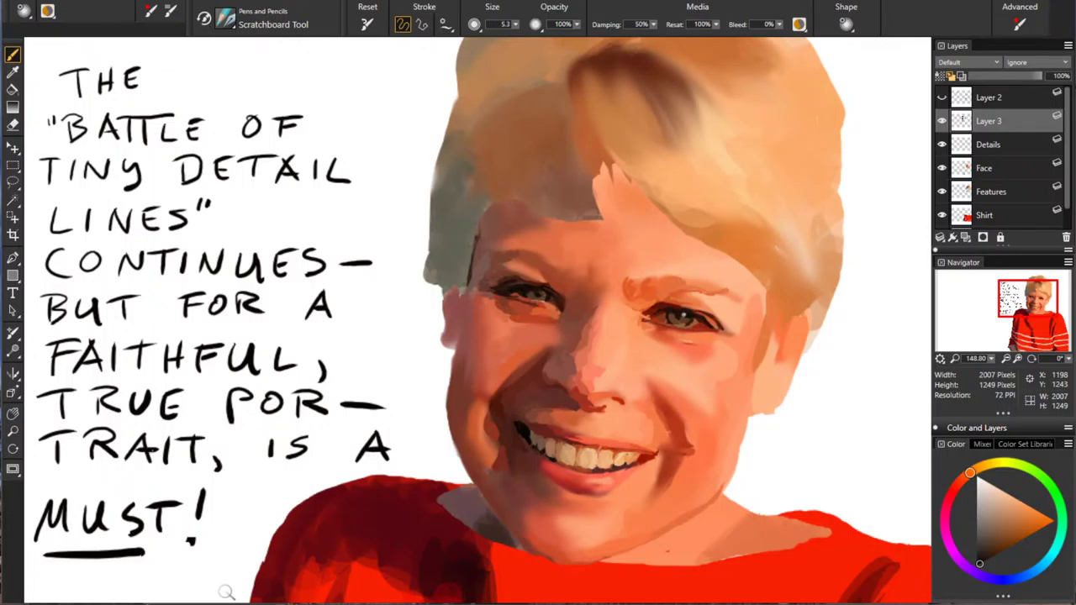